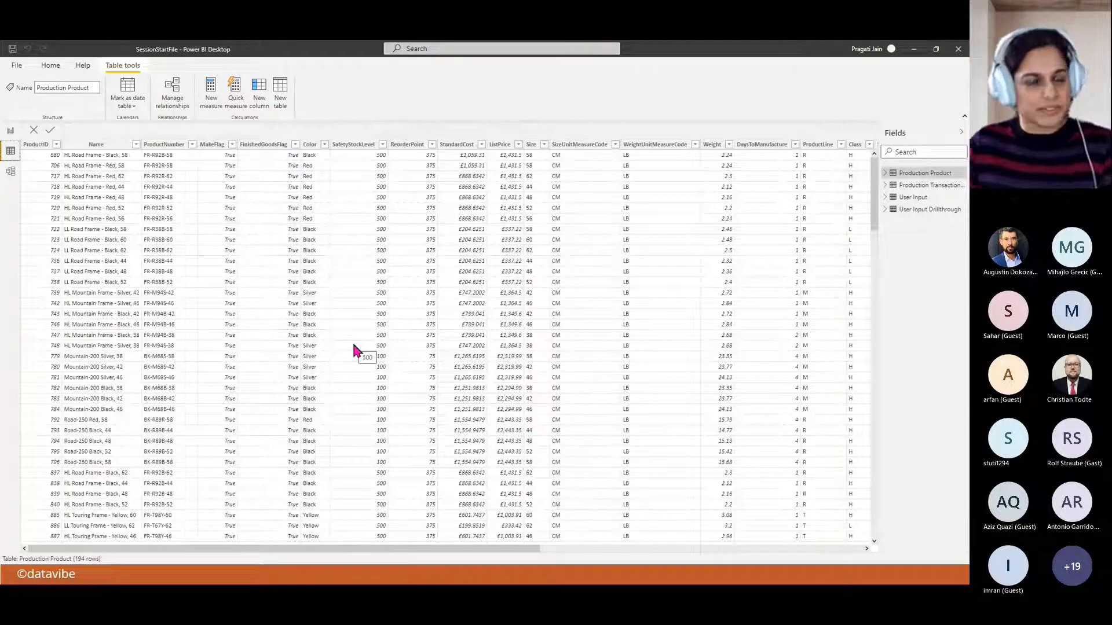
# - Examine the Name, Color, Weight and DaysToManufacture columns of Production Product and the data in Production TransactionHistory
pyautogui.click(101, 145)
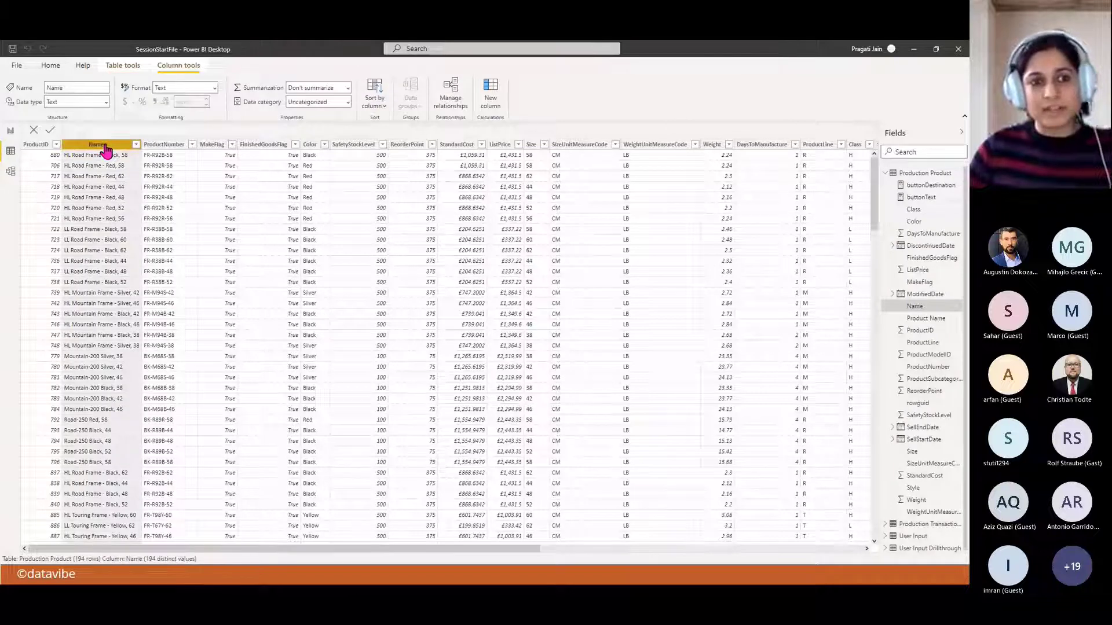
pyautogui.click(309, 145)
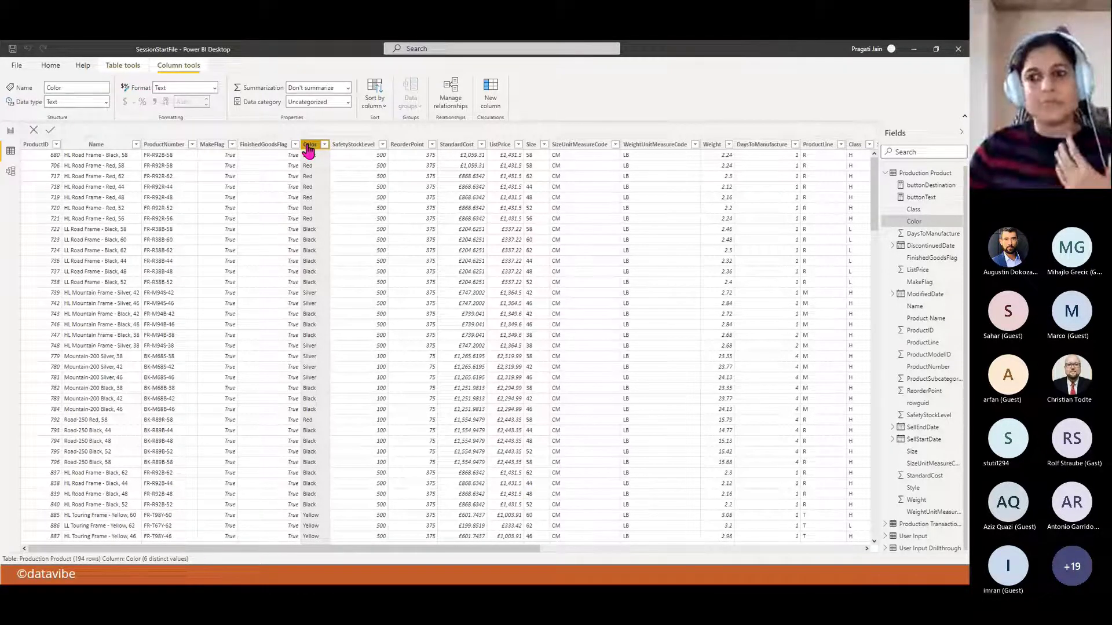
pyautogui.click(712, 144)
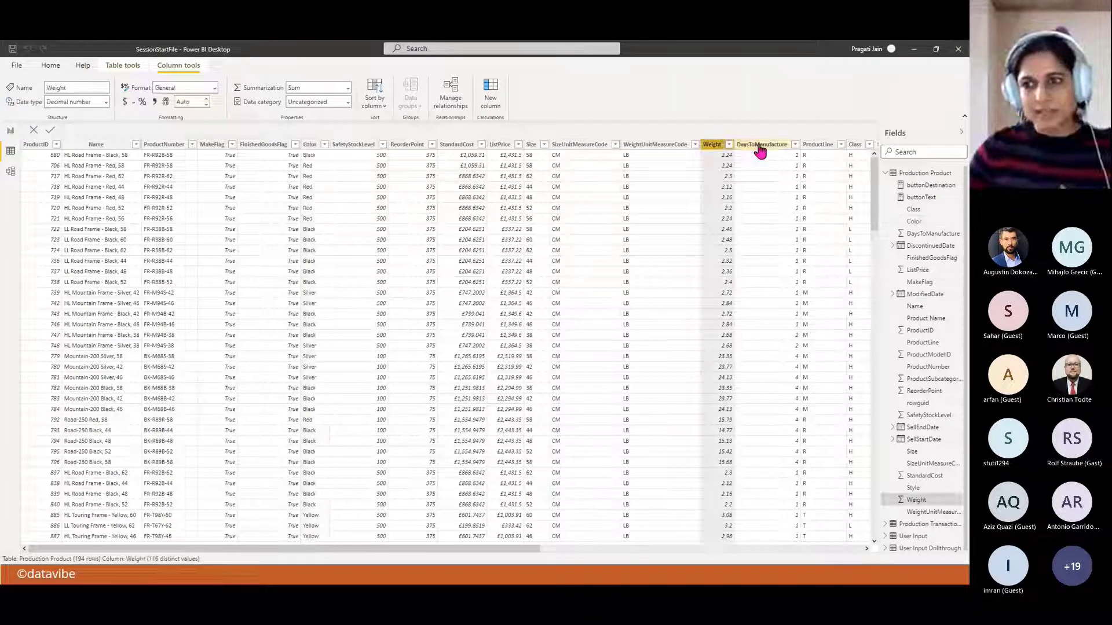
pyautogui.click(760, 146)
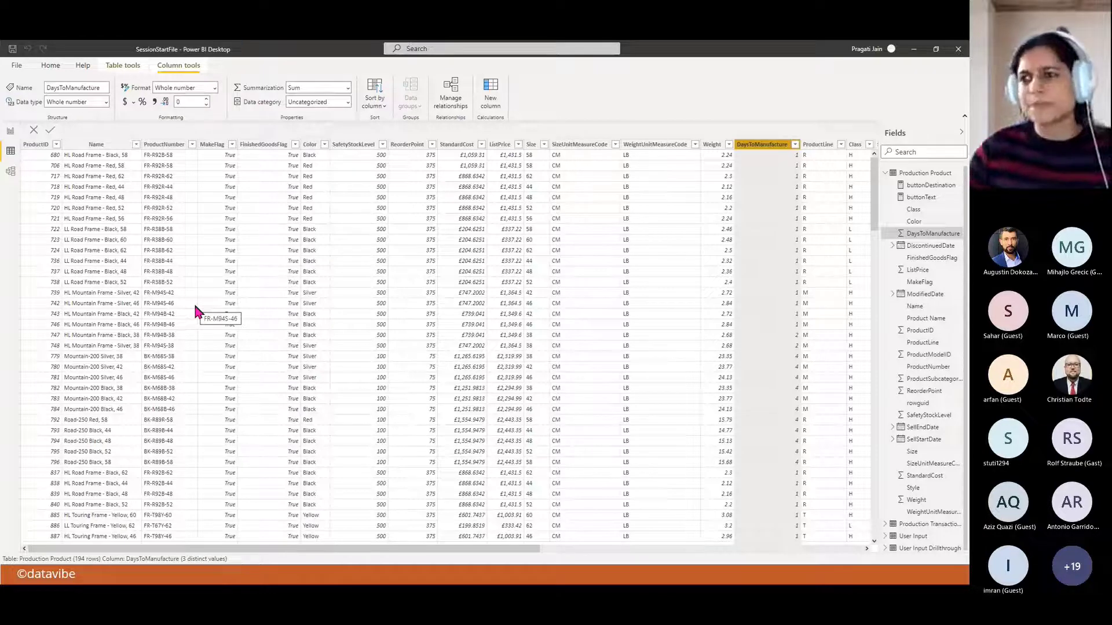
pyautogui.click(884, 173)
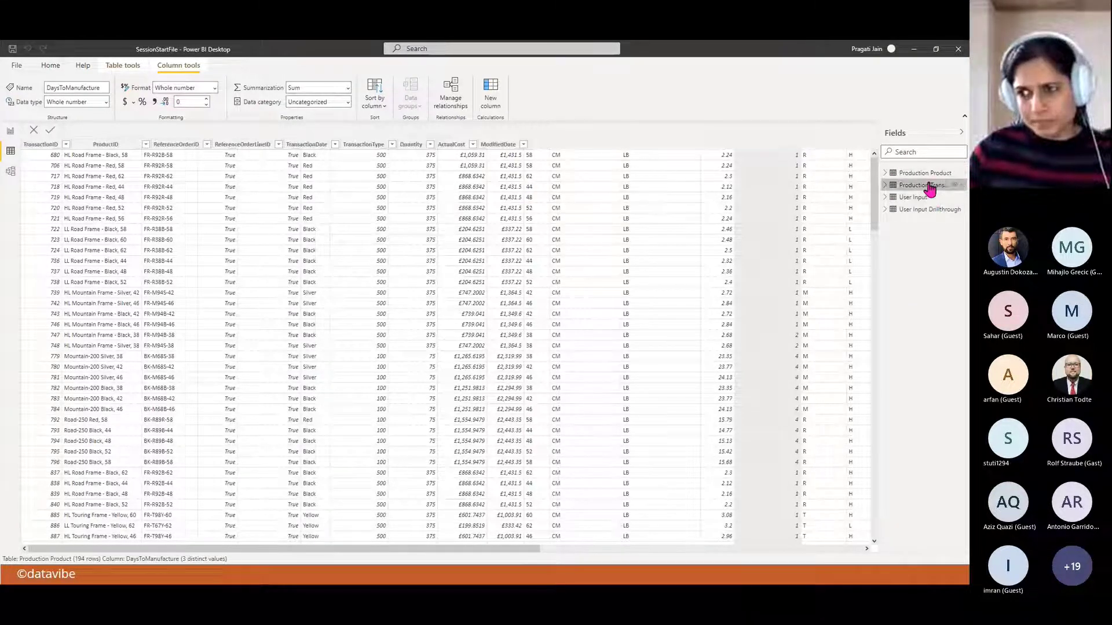
pyautogui.click(926, 185)
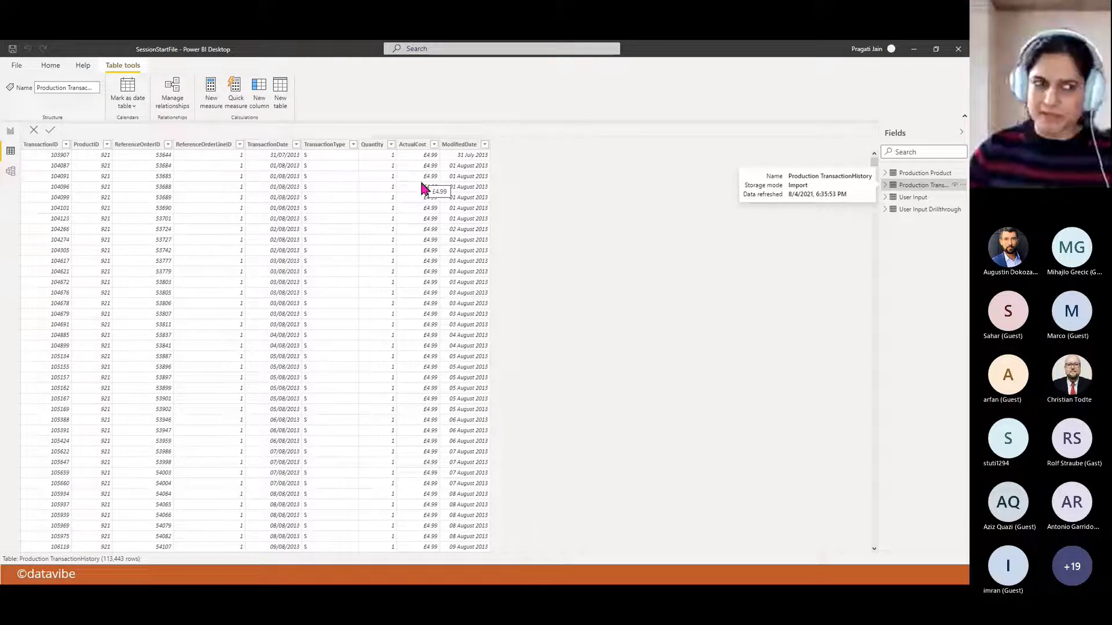
# - Return to the report view, switch to the SessionPBIFile report, and toggle its visual to the column chart and the line chart
pyautogui.click(11, 133)
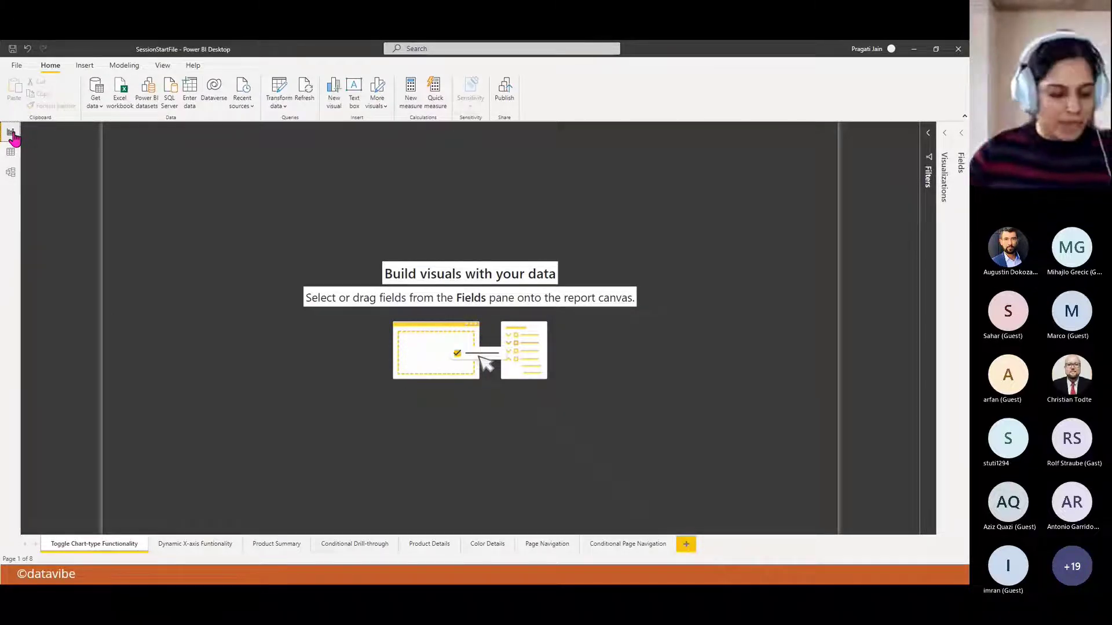
pyautogui.hotkey('alt', 'Tab')
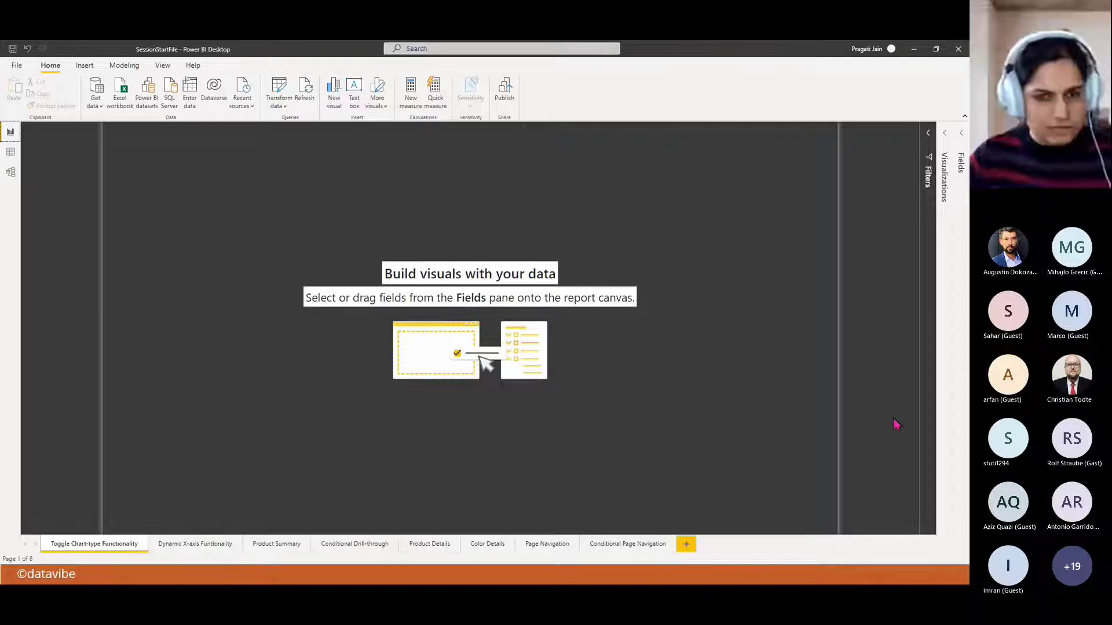
pyautogui.hotkey('alt', 'Tab')
pyautogui.hotkey('alt', 'Tab')
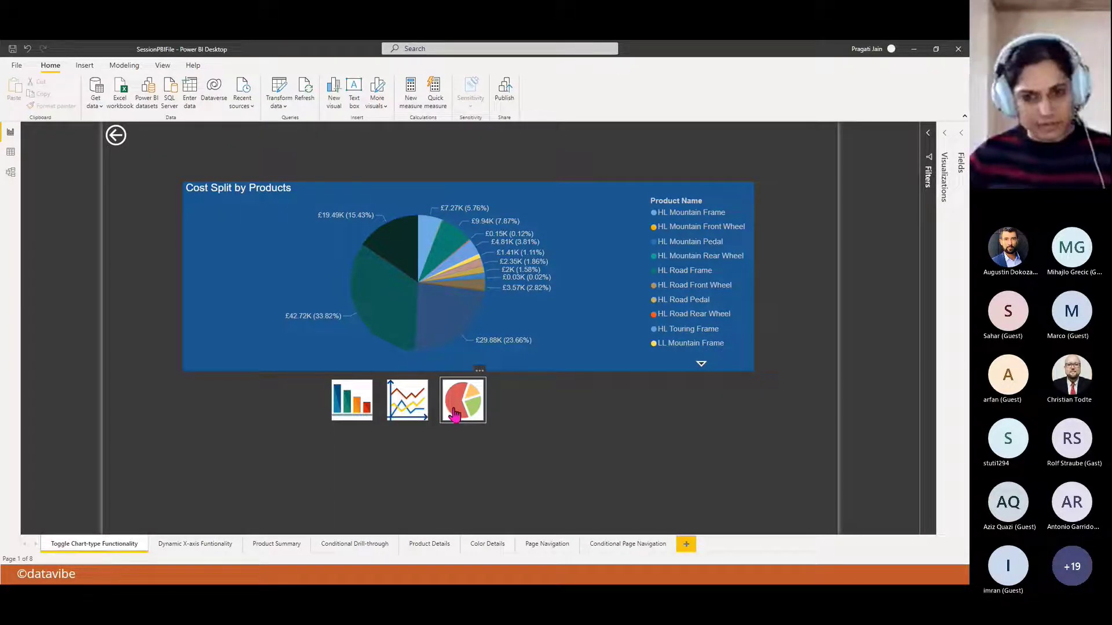
pyautogui.keyDown('ctrl'); pyautogui.click(357, 417); pyautogui.keyUp('ctrl')
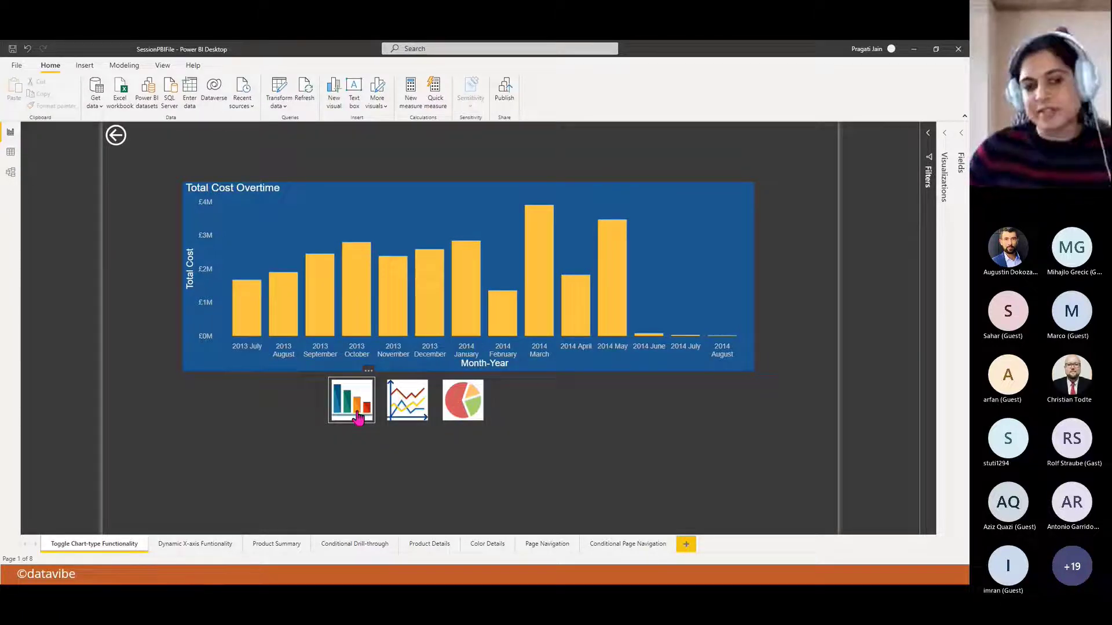
pyautogui.keyDown('ctrl'); pyautogui.click(404, 411); pyautogui.keyUp('ctrl')
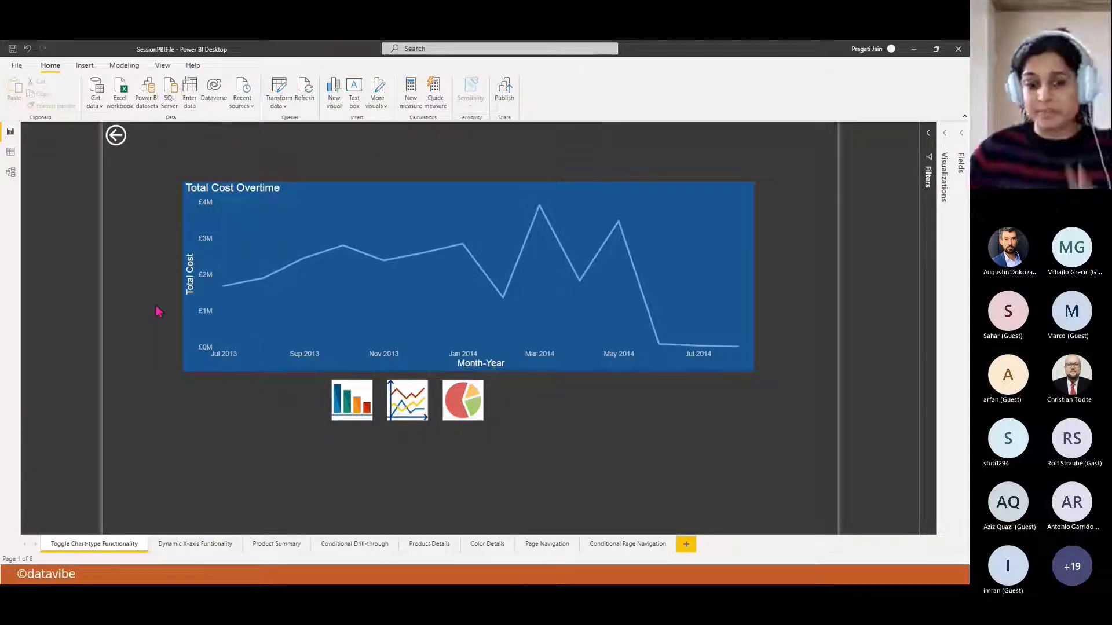
pyautogui.moveTo(711, 311)
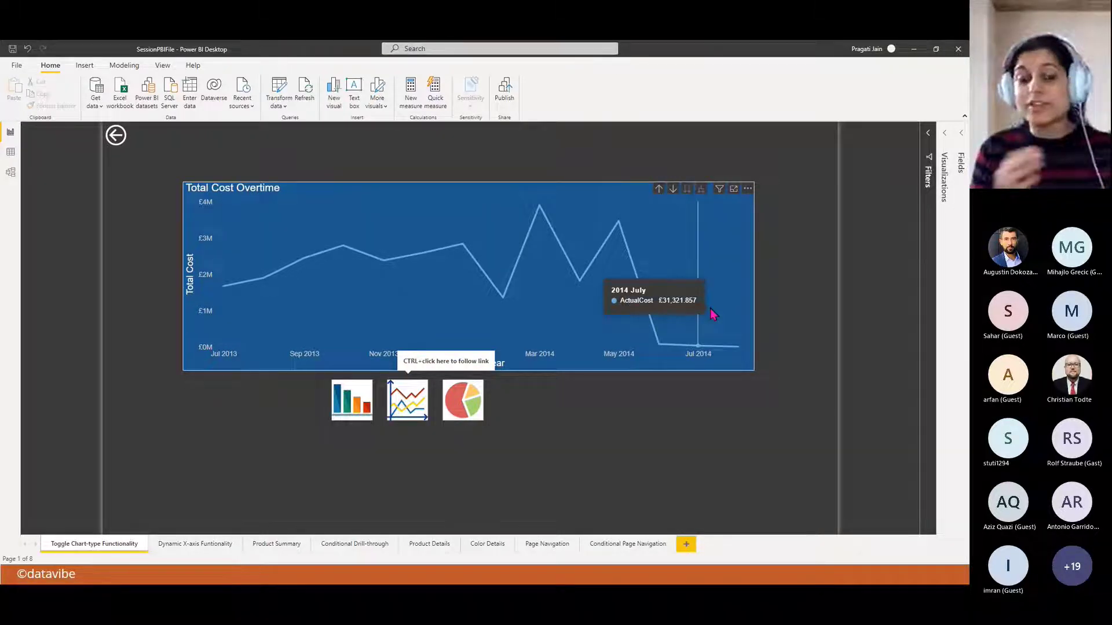
# - Back in SessionStartFile, add a clustered column chart and enlarge it into a wide visual near the page's middle
pyautogui.hotkey('alt', 'Tab')
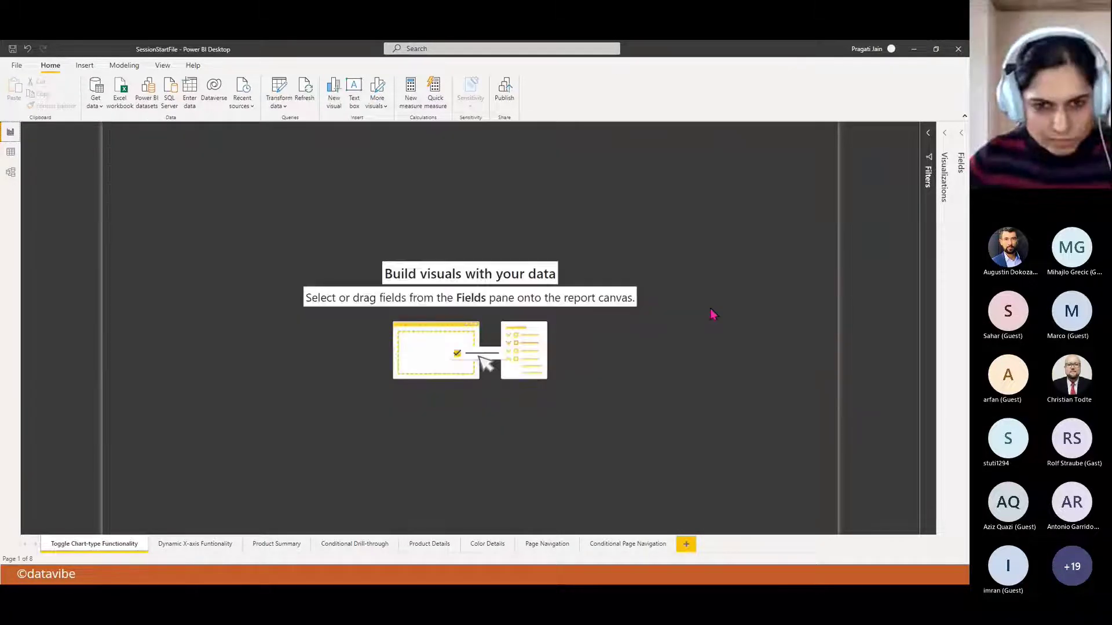
pyautogui.click(946, 139)
pyautogui.click(961, 138)
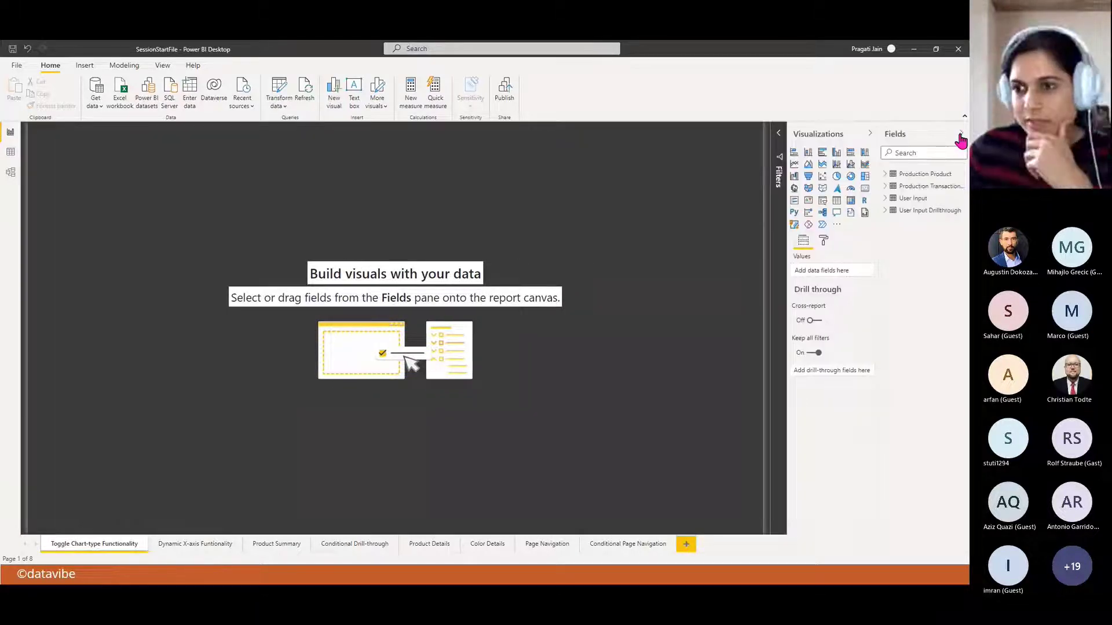
pyautogui.click(837, 153)
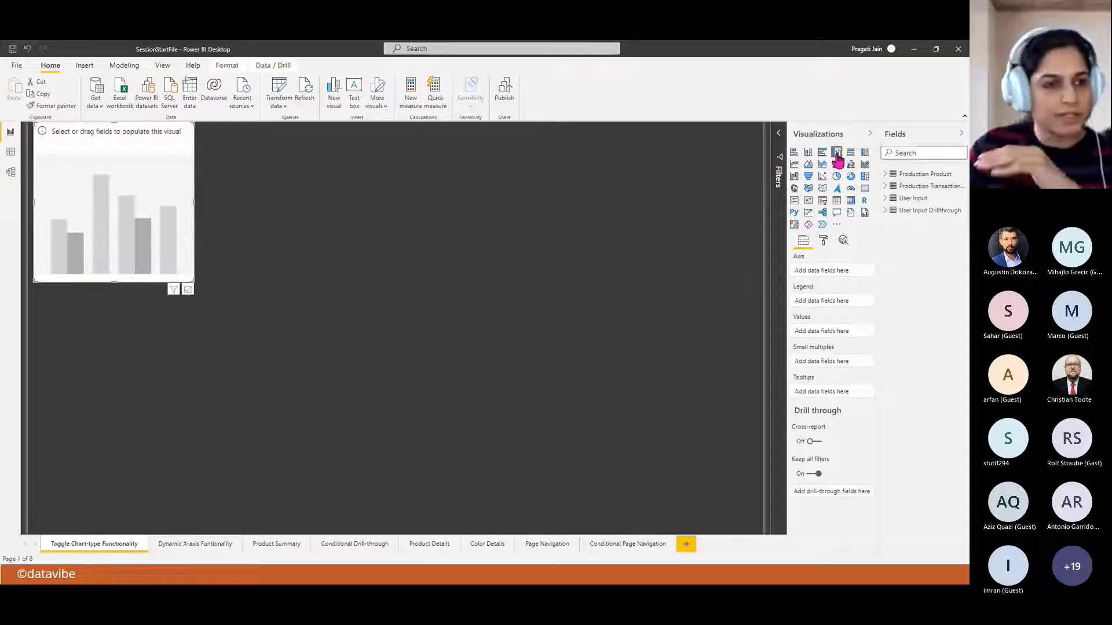
pyautogui.moveTo(192, 292); pyautogui.dragTo(729, 355)
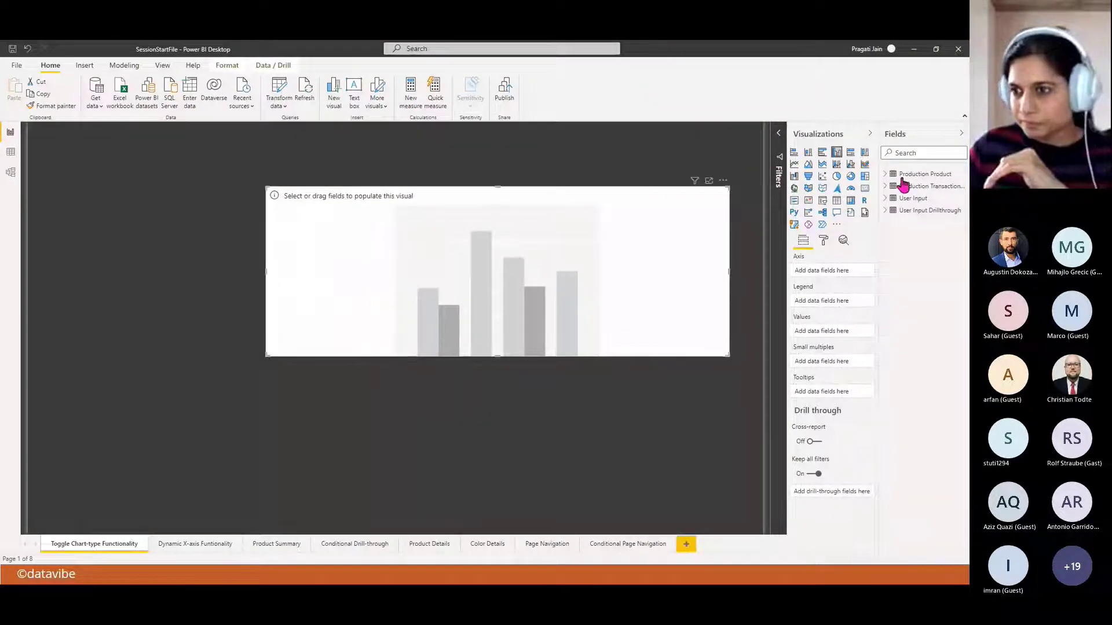
# - Assign TransactionDate from Production TransactionHistory to the chart's axis and ActualCost to its values
pyautogui.click(884, 186)
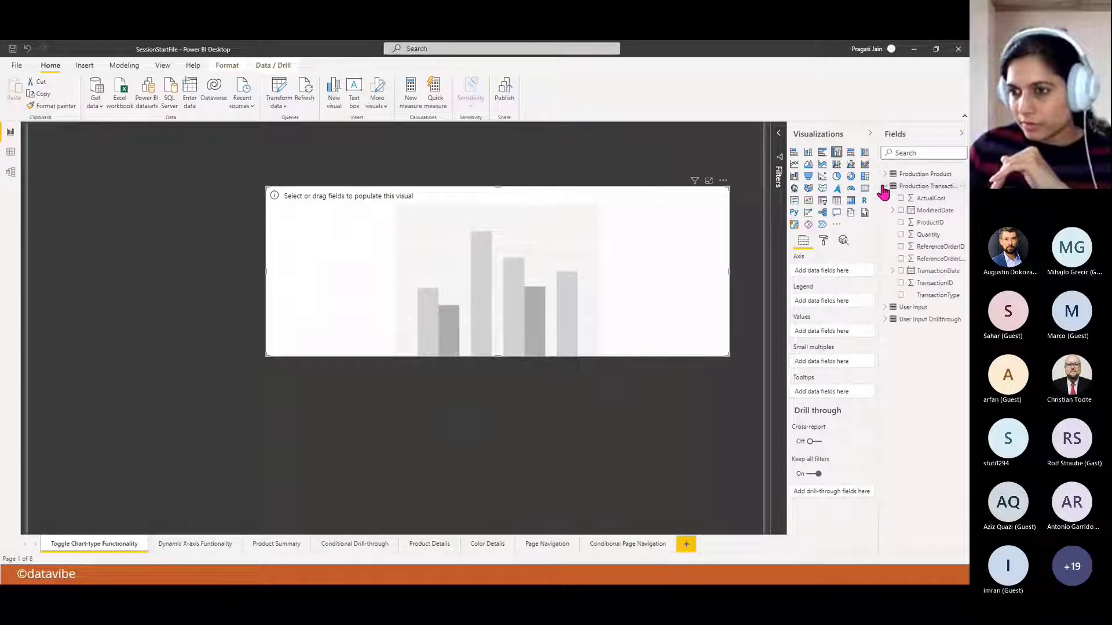
pyautogui.moveTo(879, 241); pyautogui.dragTo(776, 284)
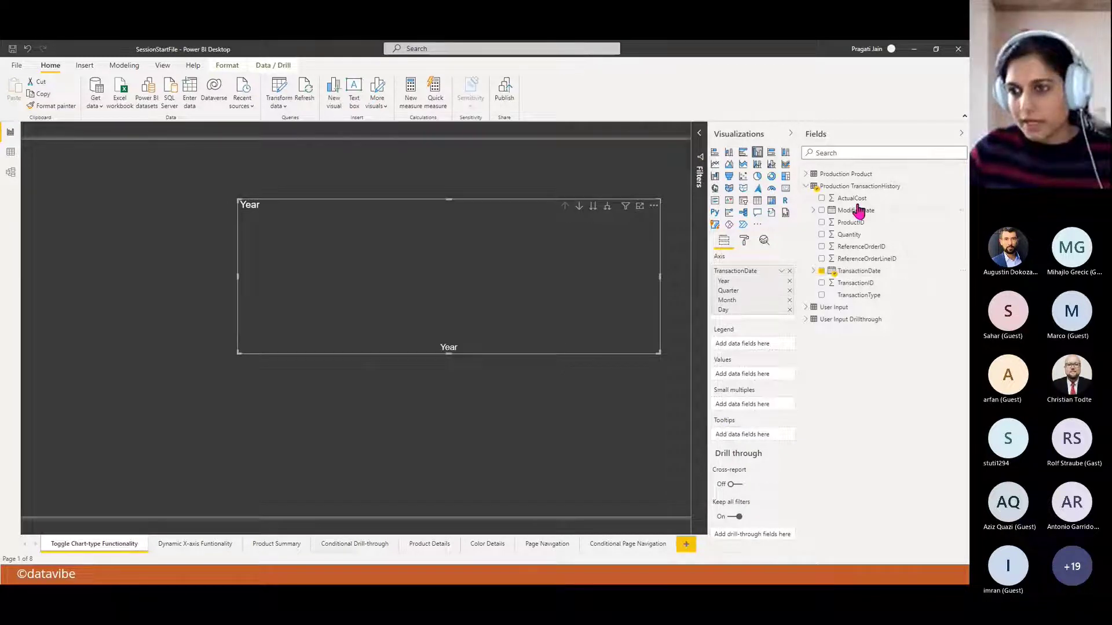
pyautogui.moveTo(854, 200); pyautogui.dragTo(766, 376)
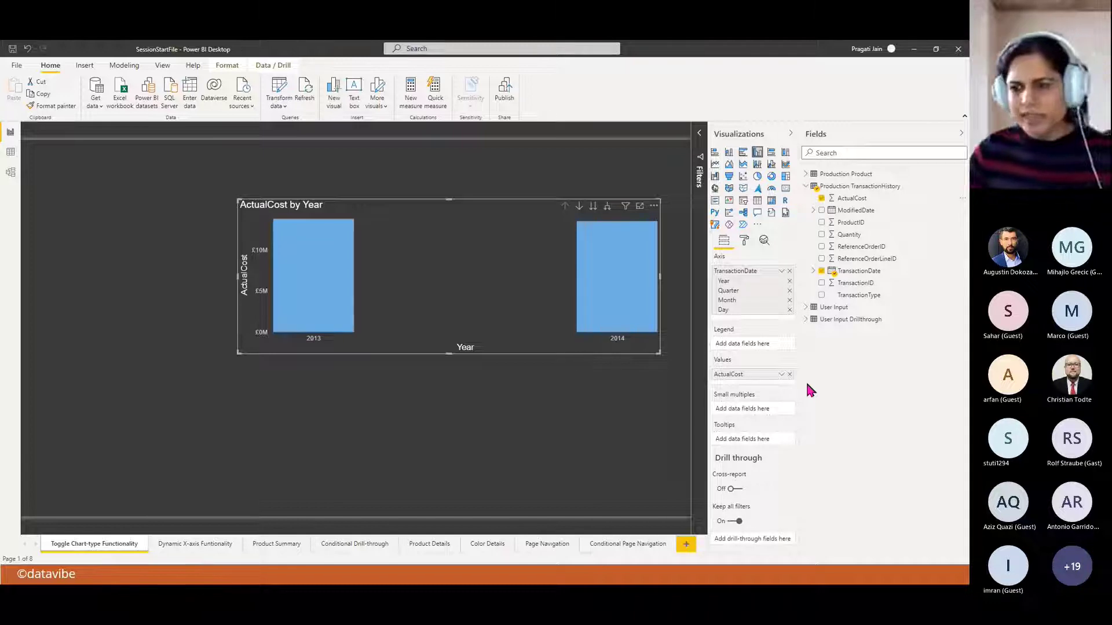
# - Remove Day and Quarter from the chart's date hierarchy and expand the axis down to year and month
pyautogui.click(790, 310)
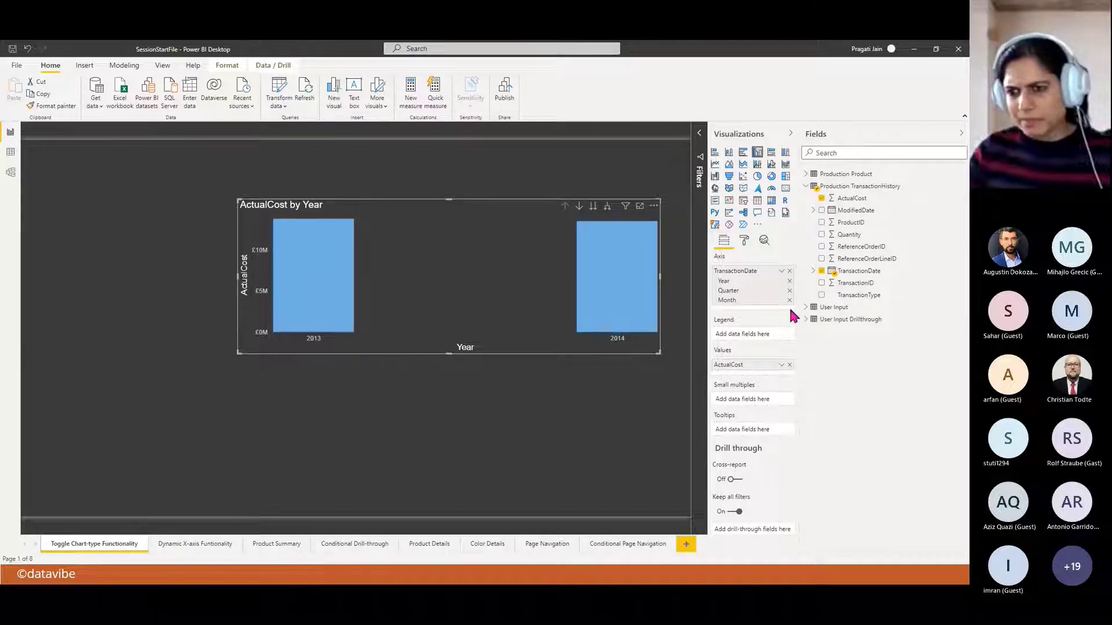
pyautogui.click(789, 290)
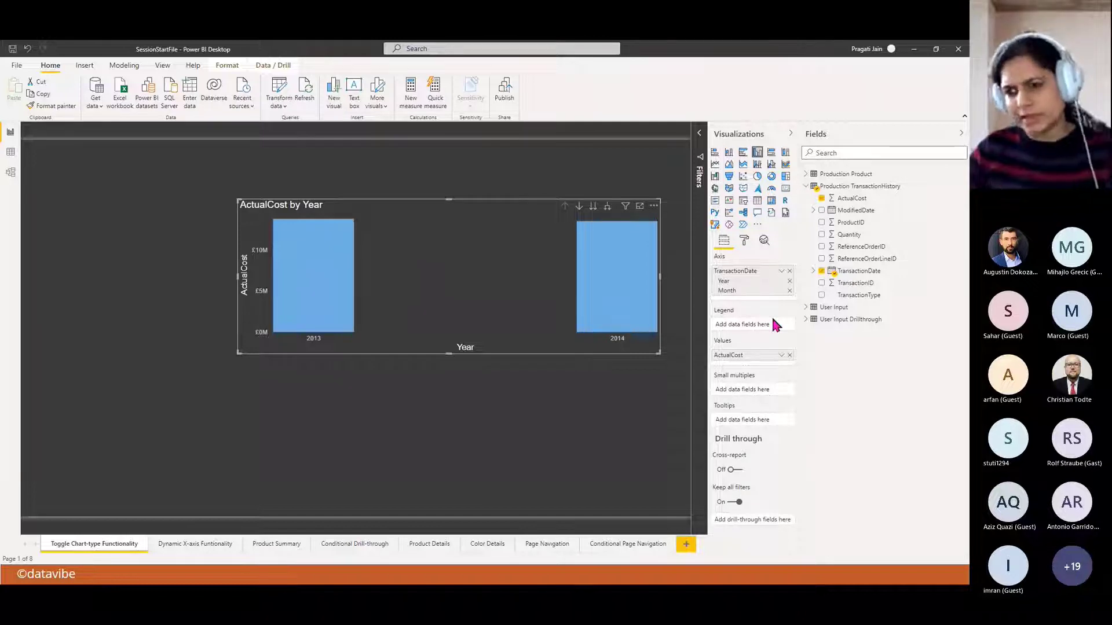
pyautogui.click(607, 209)
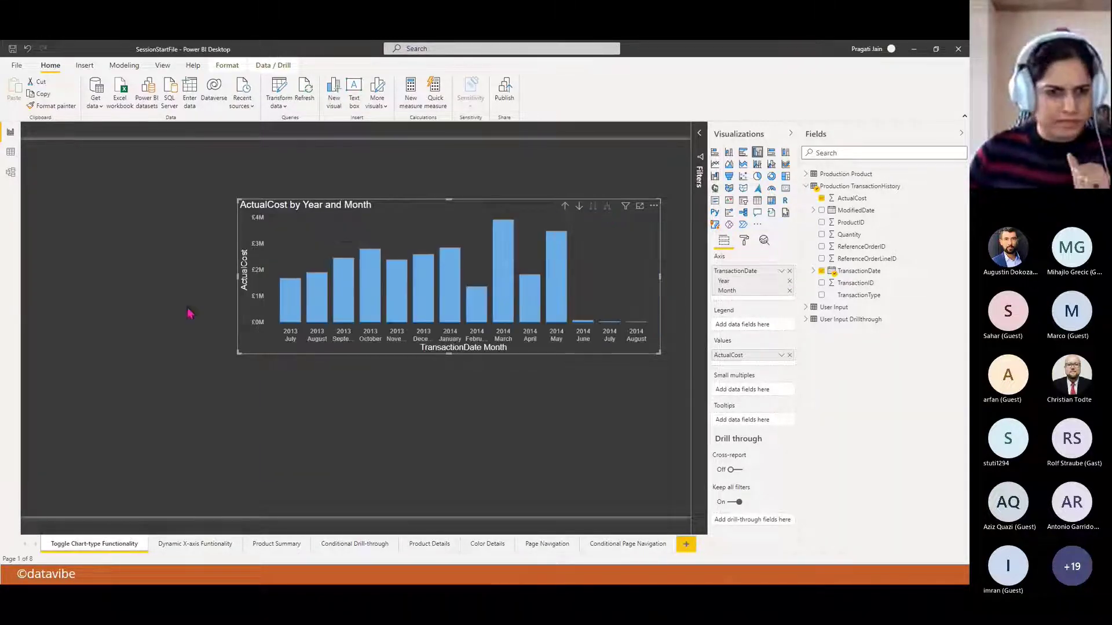
# - Resize the column chart and move it to the upper part of the page, leaving room for another visual below
pyautogui.moveTo(237, 275); pyautogui.dragTo(97, 277)
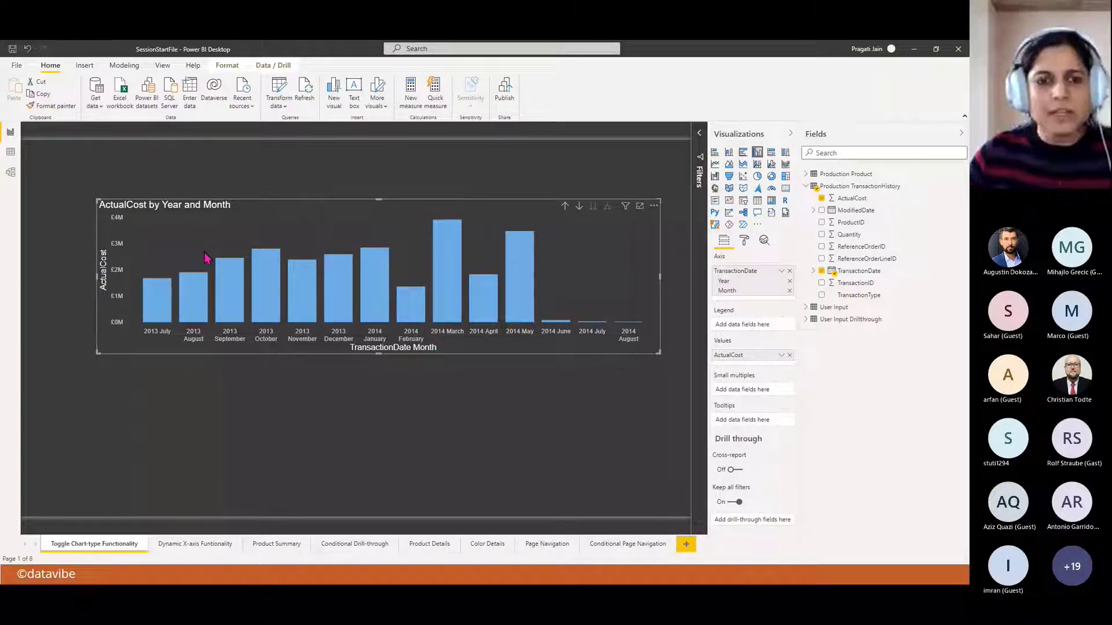
pyautogui.moveTo(379, 352); pyautogui.dragTo(379, 385)
pyautogui.moveTo(348, 214); pyautogui.dragTo(342, 171)
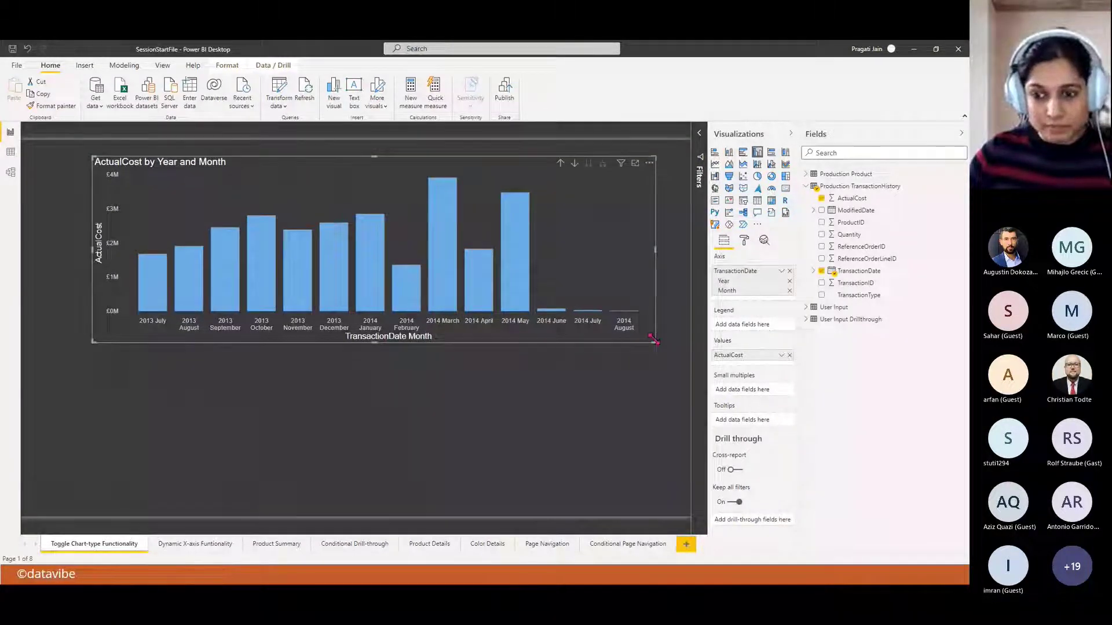
pyautogui.moveTo(654, 340); pyautogui.dragTo(596, 331)
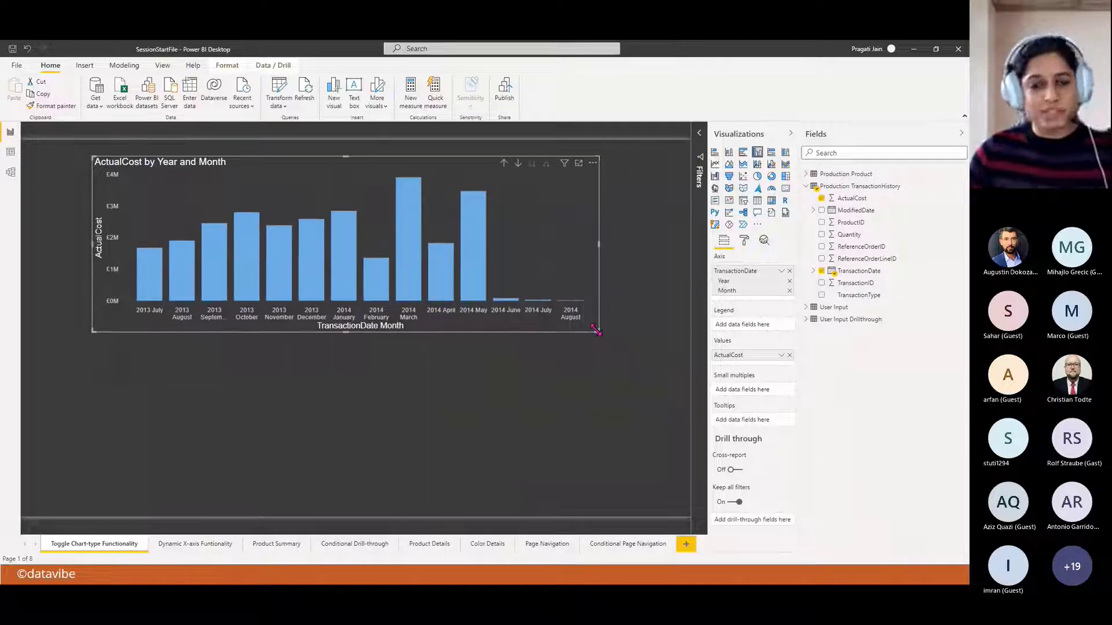
pyautogui.click(575, 373)
# - Duplicate the column chart, place the copy directly below the original, and convert the copy to a line chart
pyautogui.click(335, 170)
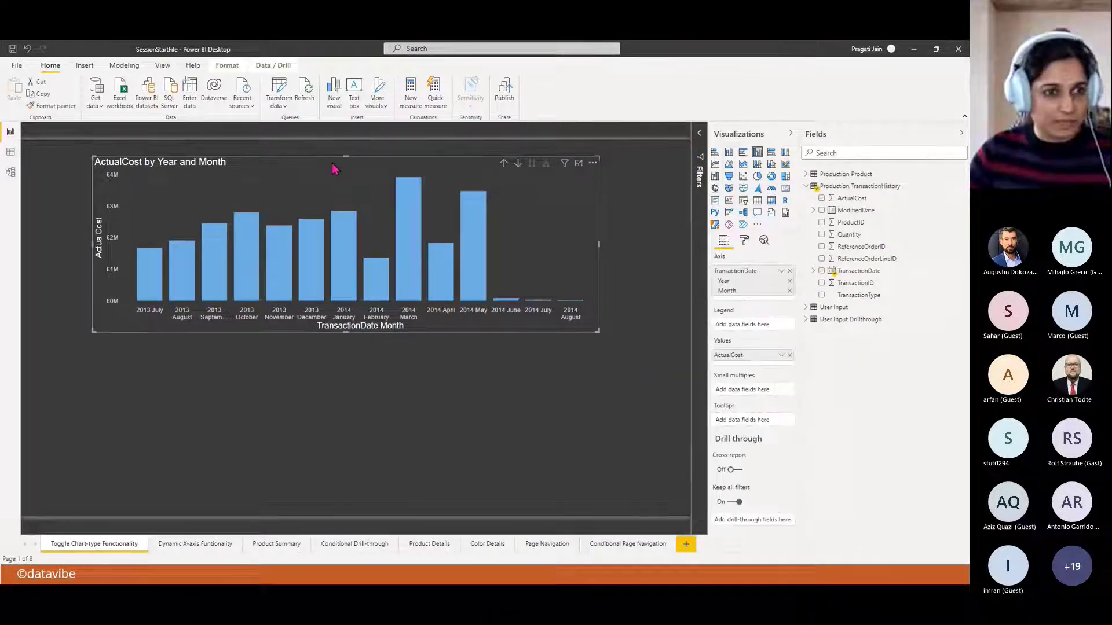
pyautogui.hotkey('ctrl', 'c')
pyautogui.hotkey('ctrl', 'v')
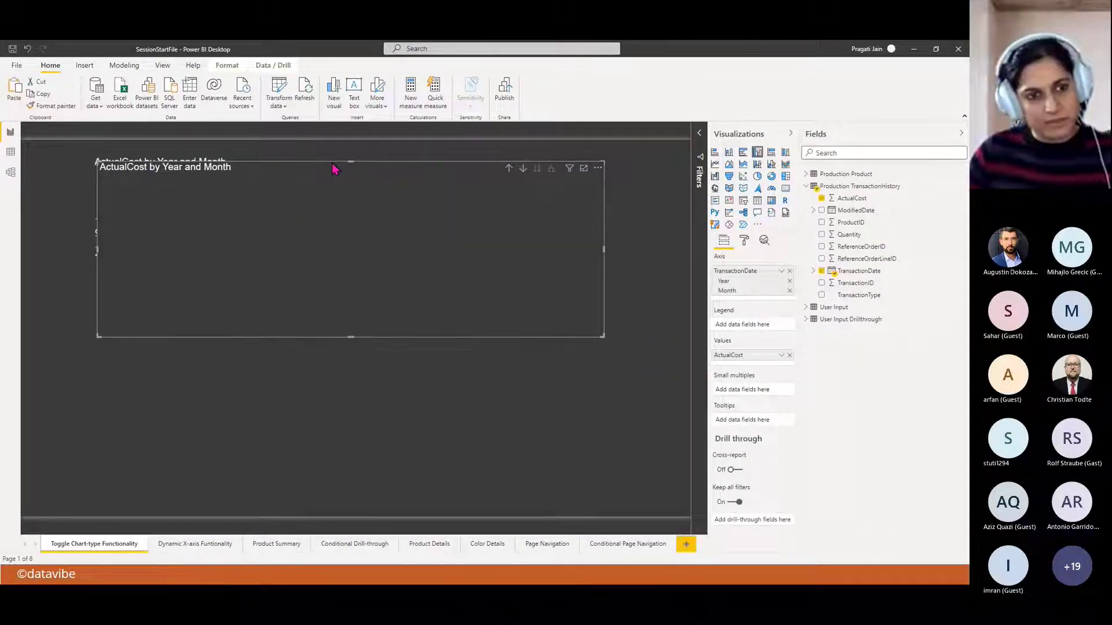
pyautogui.moveTo(323, 177); pyautogui.dragTo(318, 346)
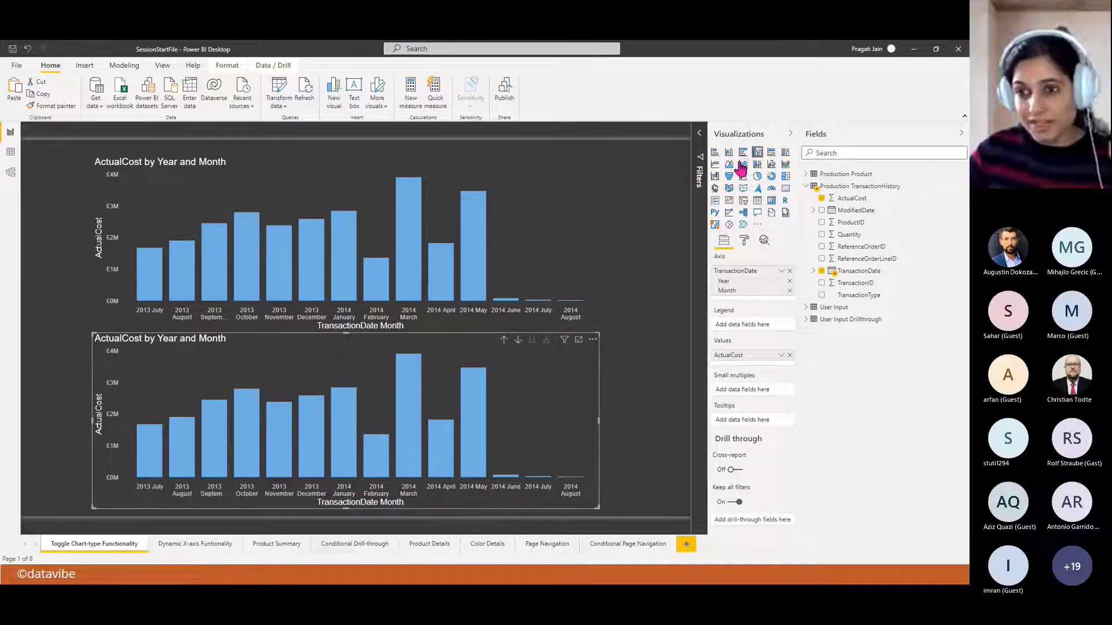
pyautogui.click(715, 165)
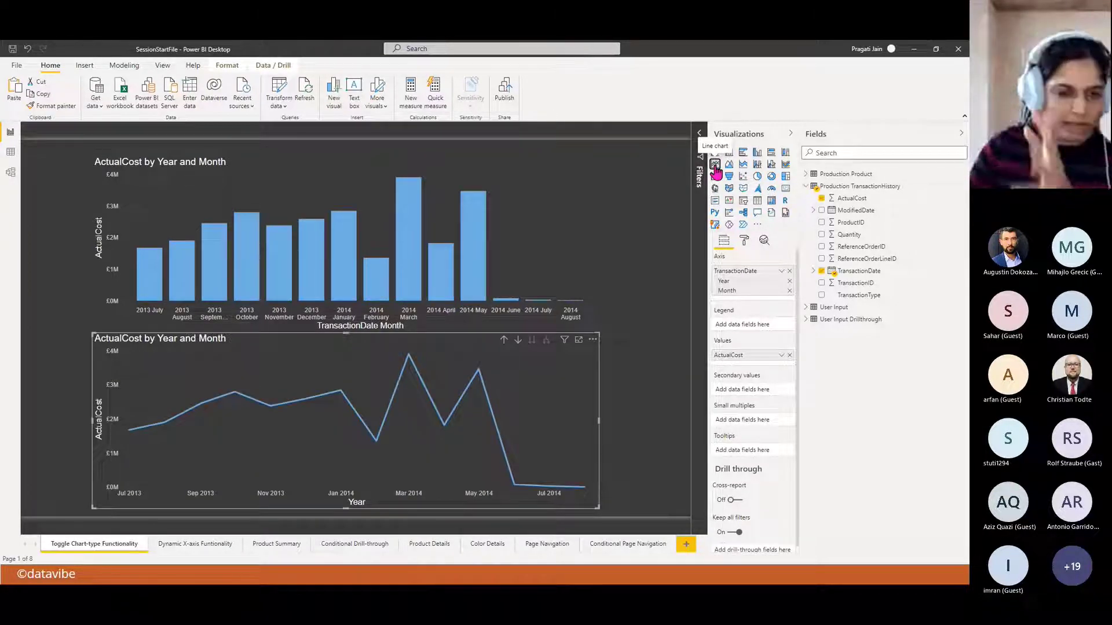
# - Turn on the line chart's border and set the border color to white
pyautogui.click(744, 241)
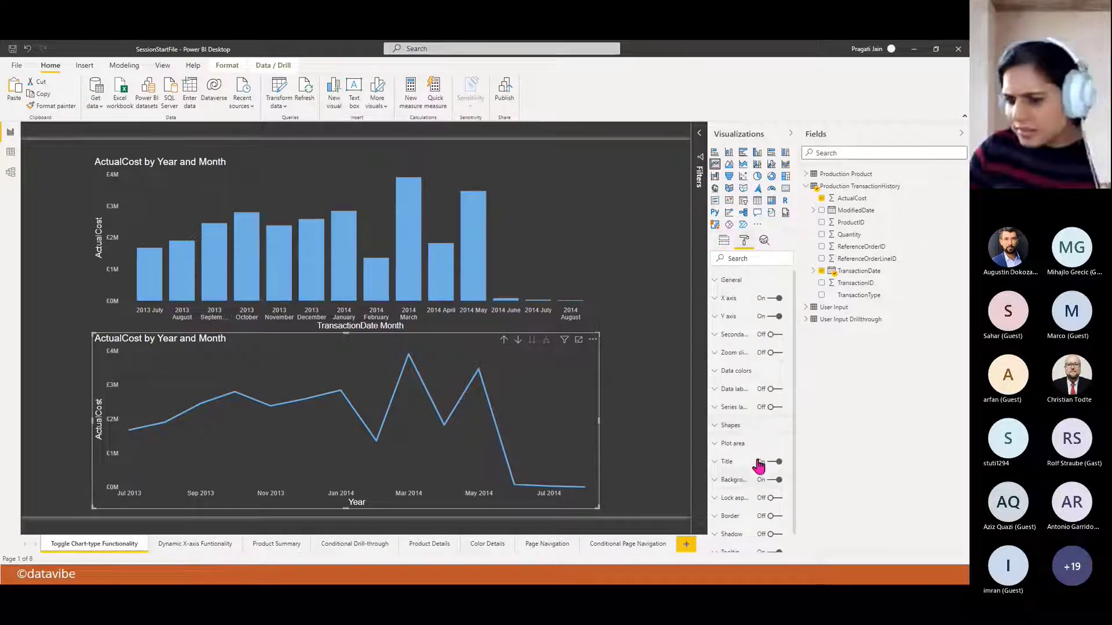
pyautogui.scroll(-1, 747, 487)
pyautogui.click(772, 494)
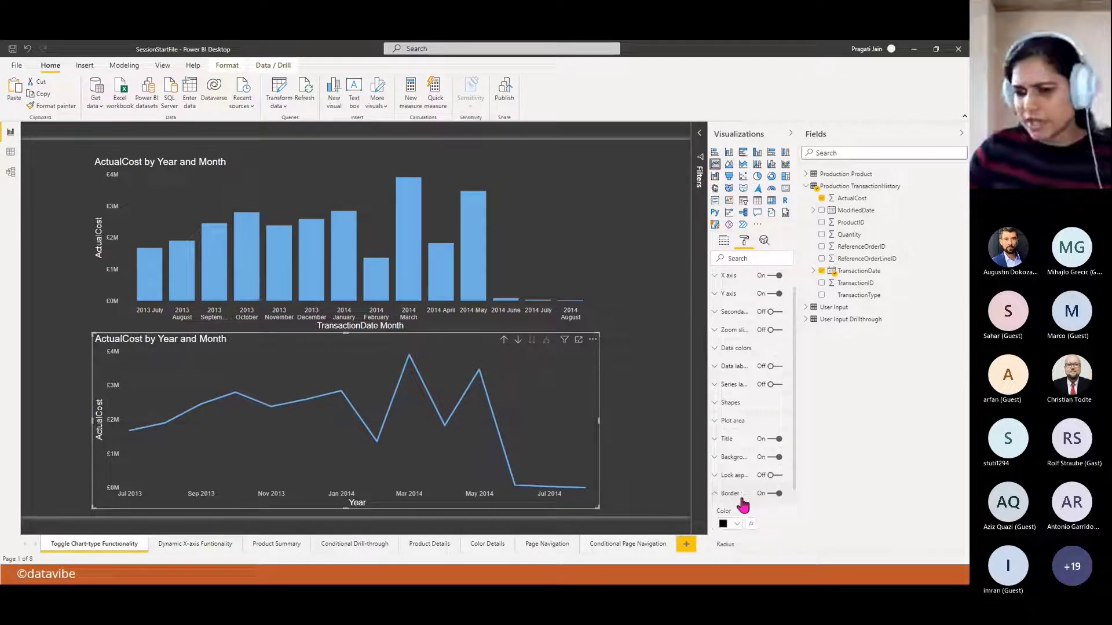
pyautogui.scroll(-3, 740, 498)
pyautogui.click(736, 432)
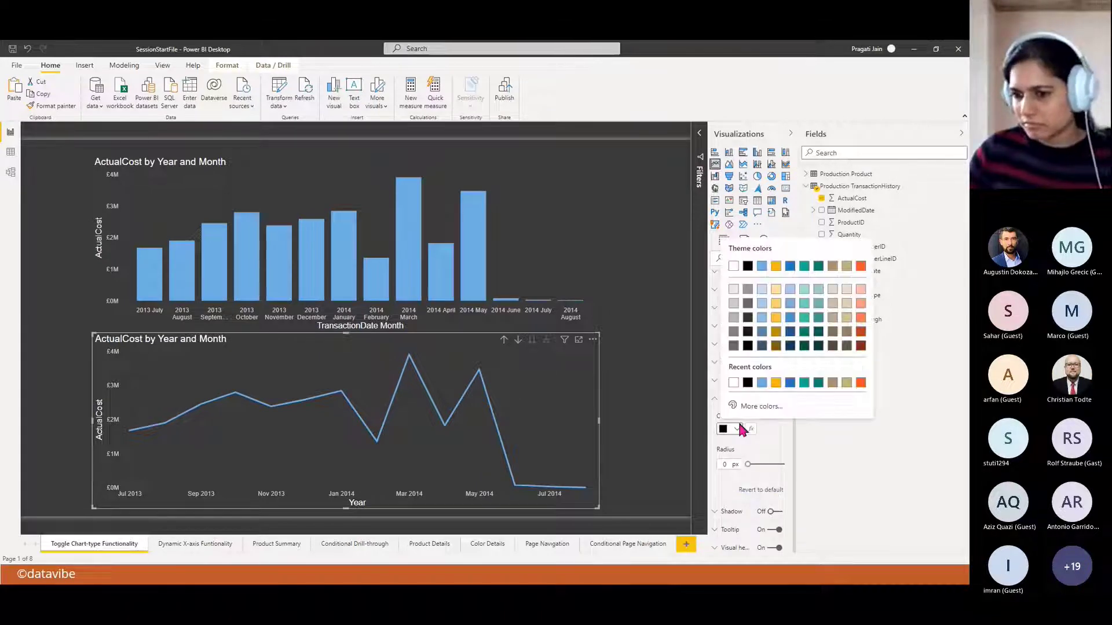
pyautogui.click(734, 385)
pyautogui.click(713, 399)
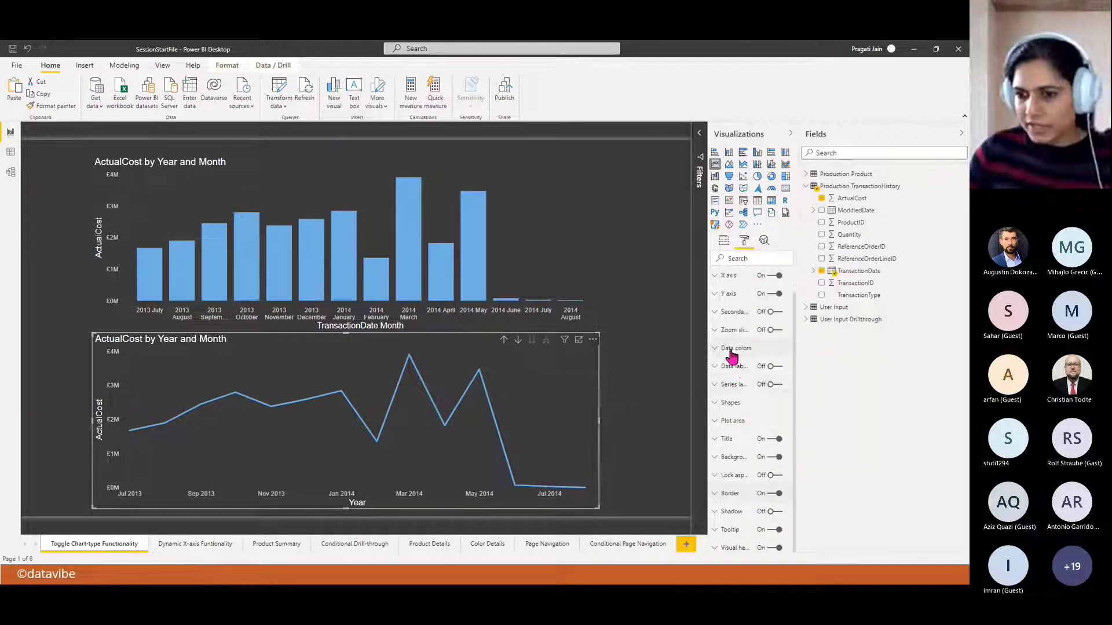
# - Change the line chart's ActualCost data color to the yellow-orange theme color
pyautogui.click(731, 349)
pyautogui.click(735, 380)
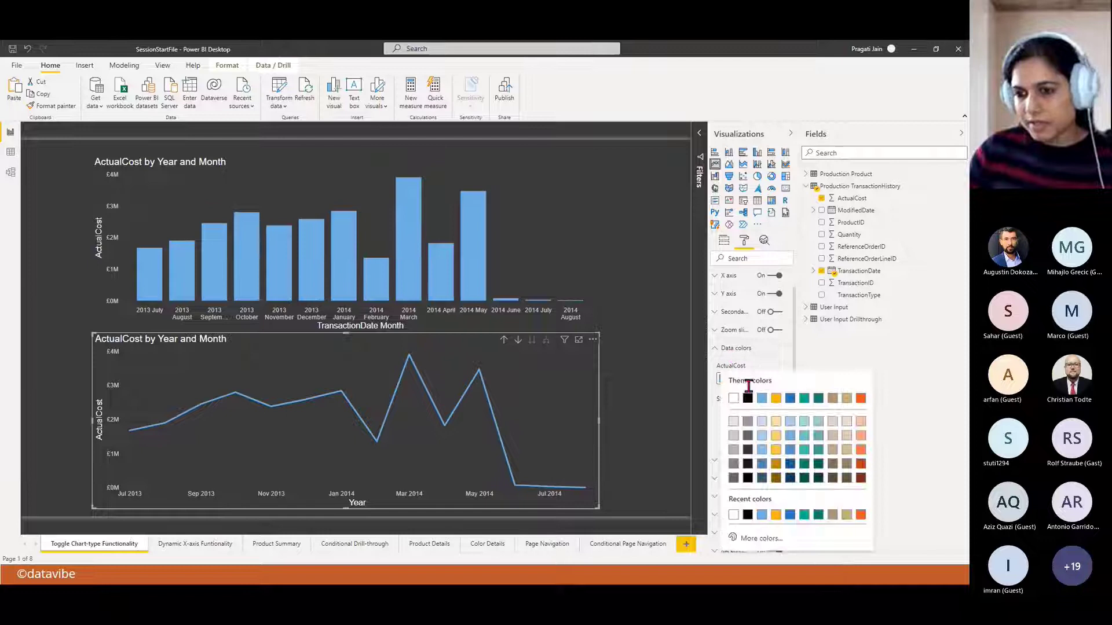
pyautogui.click(776, 399)
pyautogui.click(717, 350)
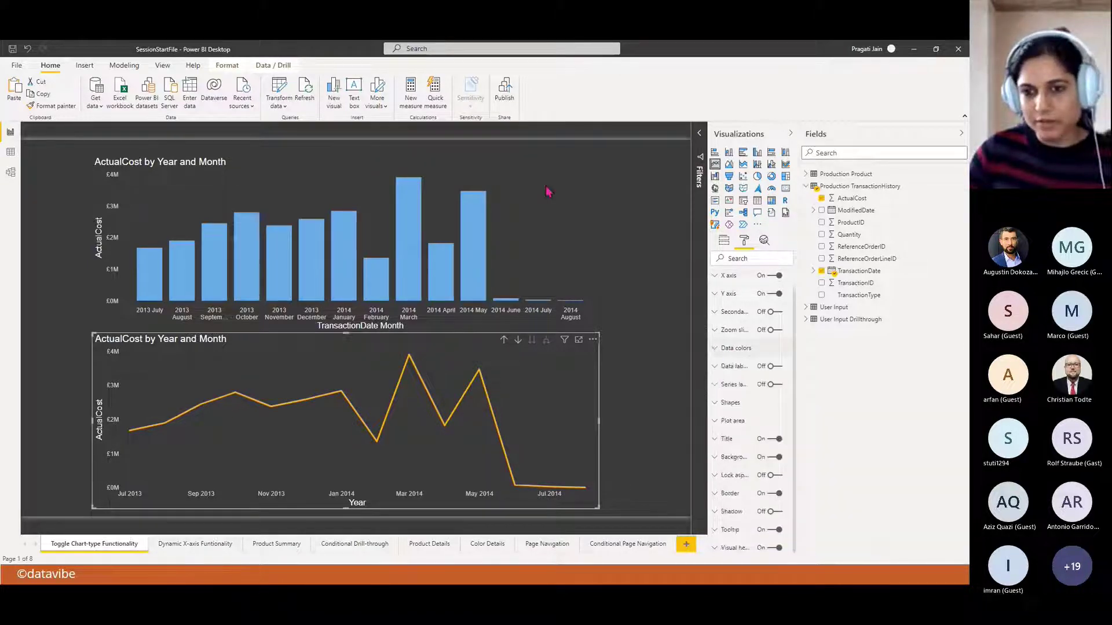
# - Turn on the column chart's border and set the border color to white
pyautogui.click(457, 176)
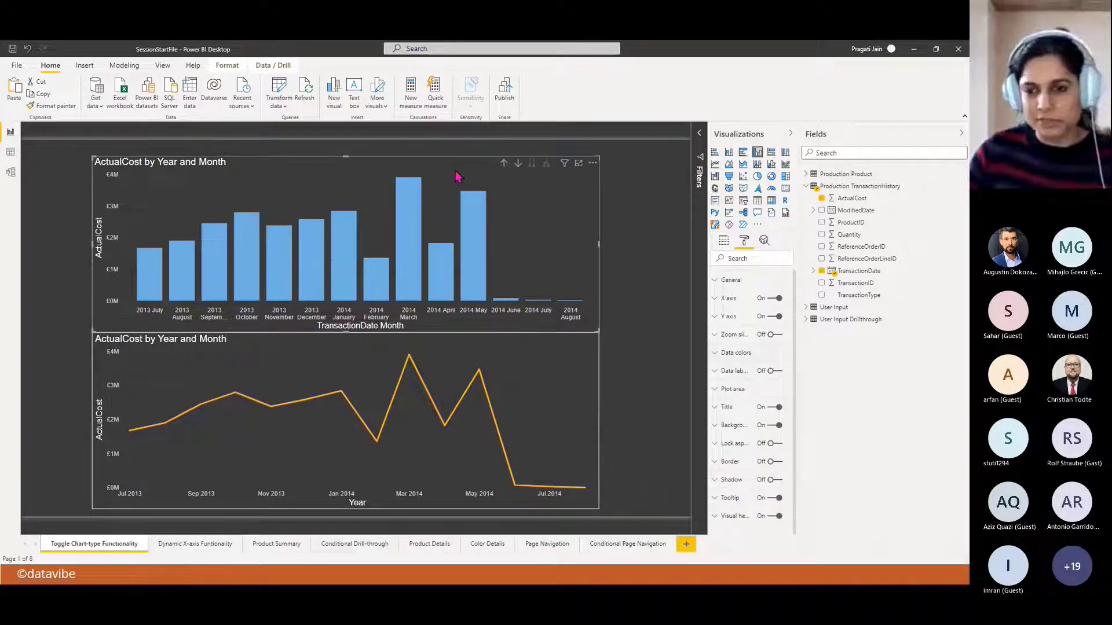
pyautogui.click(776, 461)
pyautogui.click(730, 462)
pyautogui.click(736, 494)
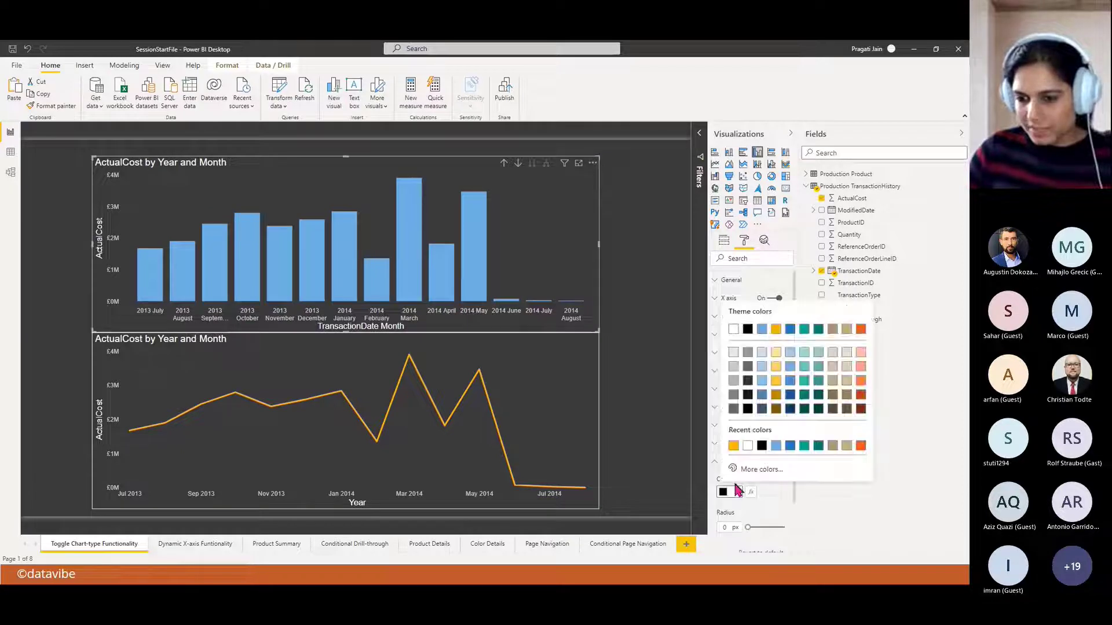
pyautogui.click(749, 456)
pyautogui.click(716, 463)
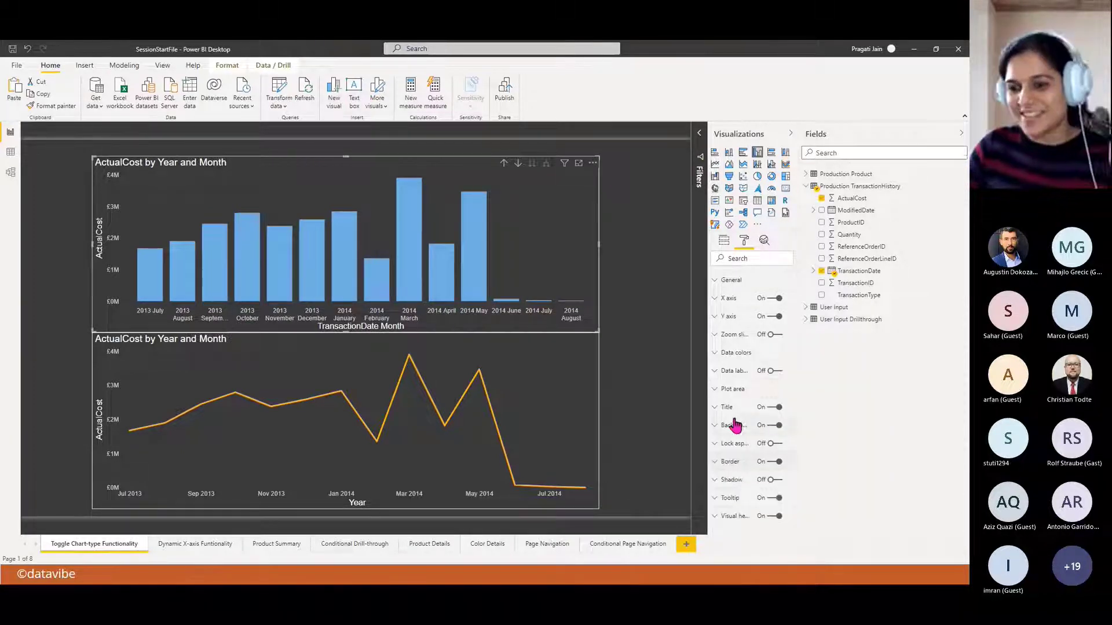
# - Change the column chart's default data color to a teal theme shade
pyautogui.click(737, 353)
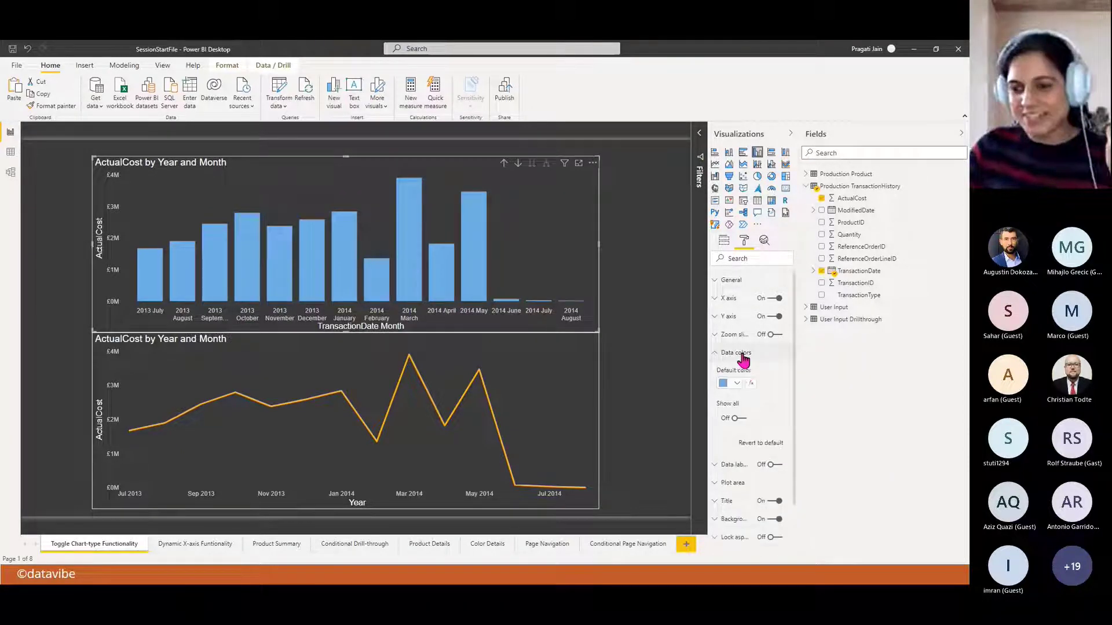
pyautogui.click(737, 384)
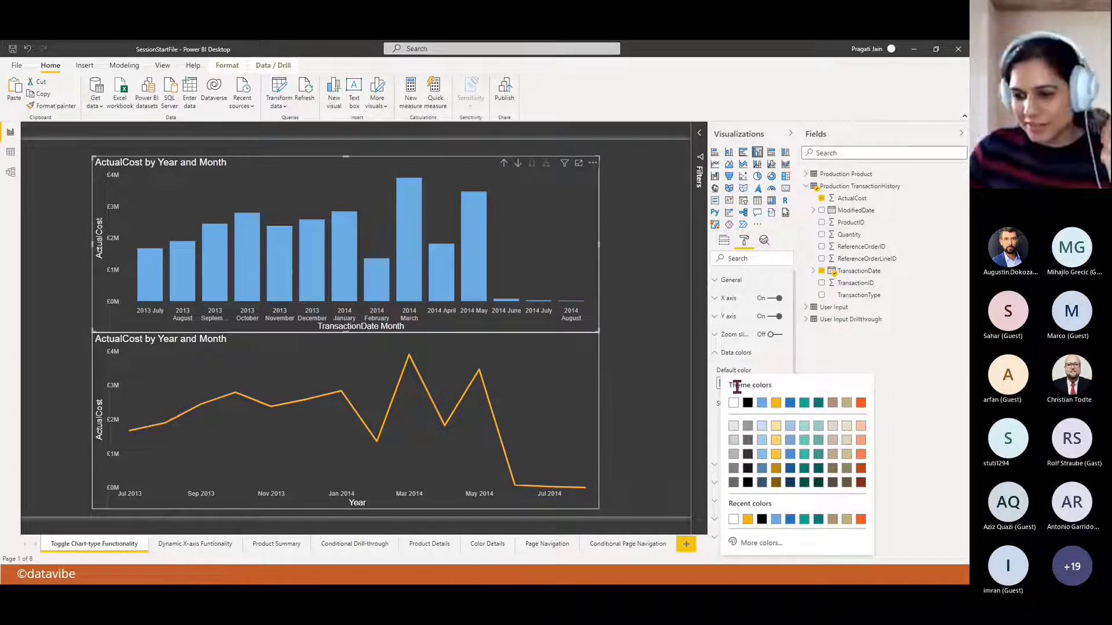
pyautogui.click(804, 455)
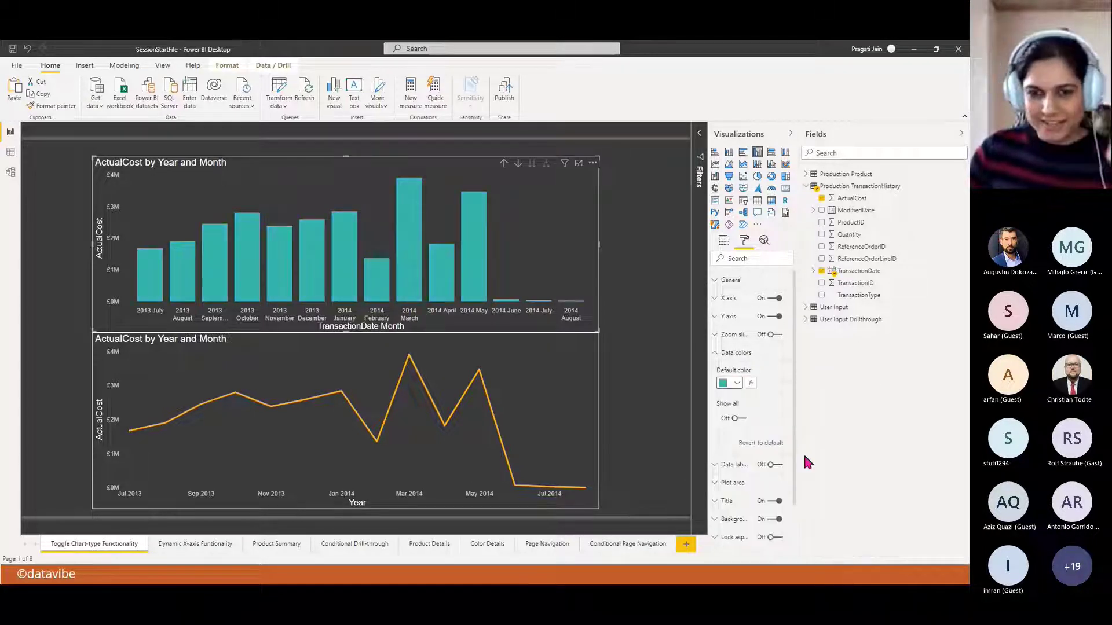
pyautogui.click(663, 360)
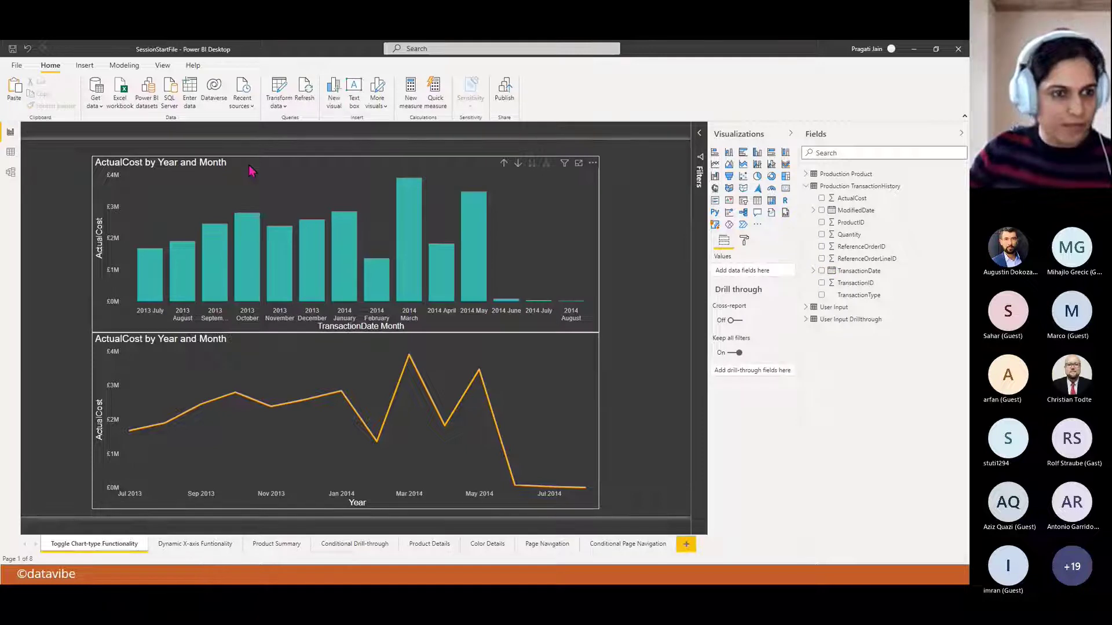
# - Move the column and line charts to the page's left edge and narrow both to the same width, freeing space beside them
pyautogui.moveTo(251, 171); pyautogui.dragTo(194, 164)
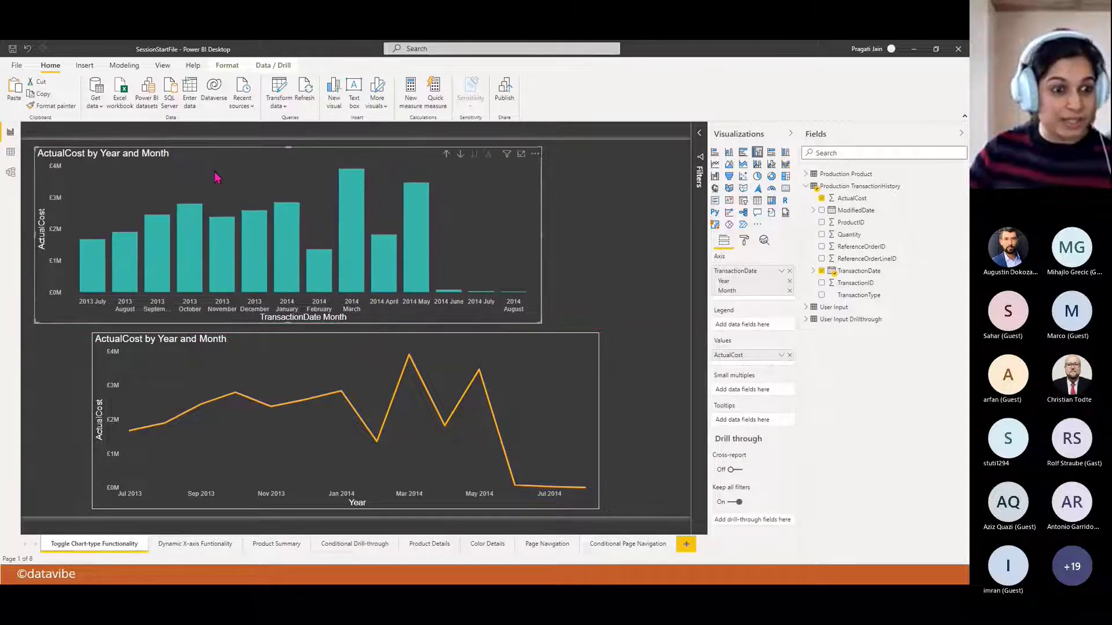
pyautogui.moveTo(305, 345); pyautogui.dragTo(248, 341)
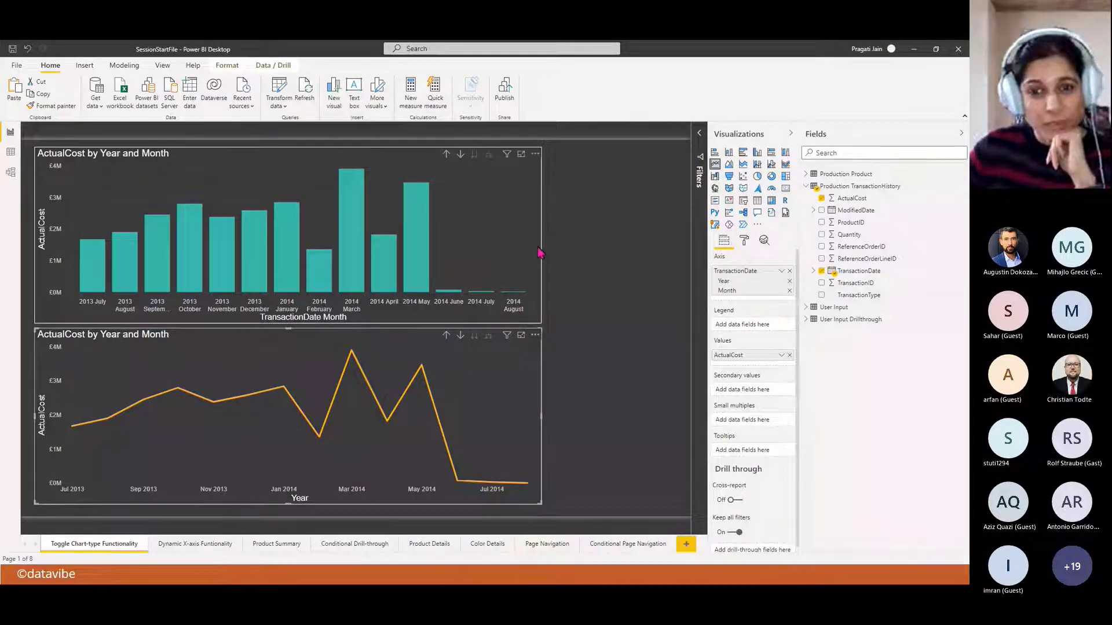
pyautogui.click(485, 185)
pyautogui.moveTo(541, 235); pyautogui.dragTo(386, 226)
pyautogui.click(543, 429)
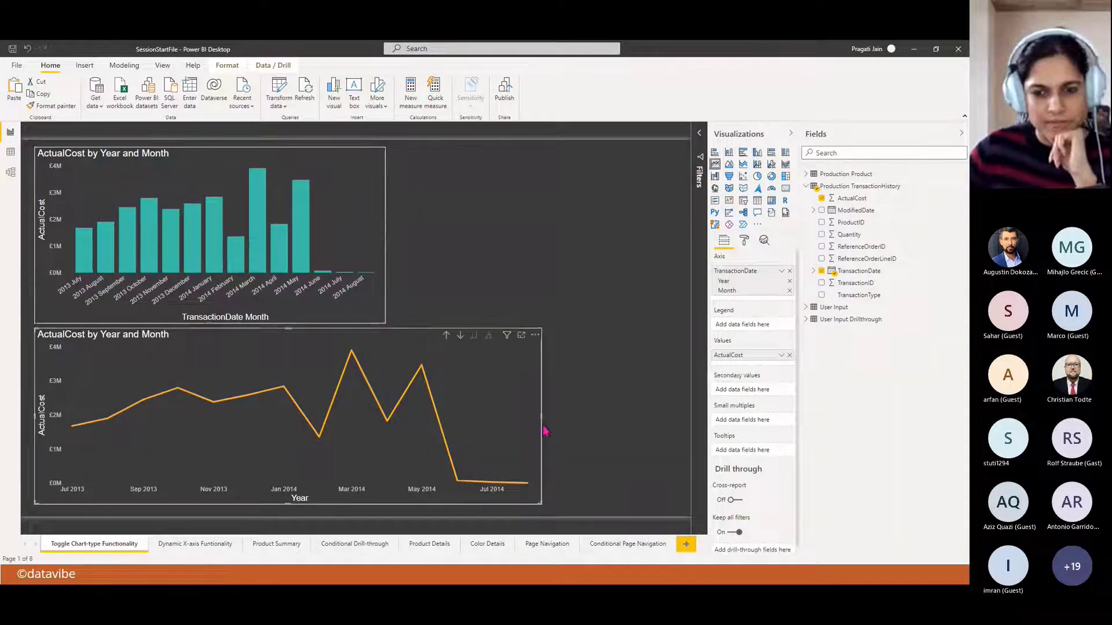
pyautogui.moveTo(543, 429); pyautogui.dragTo(388, 416)
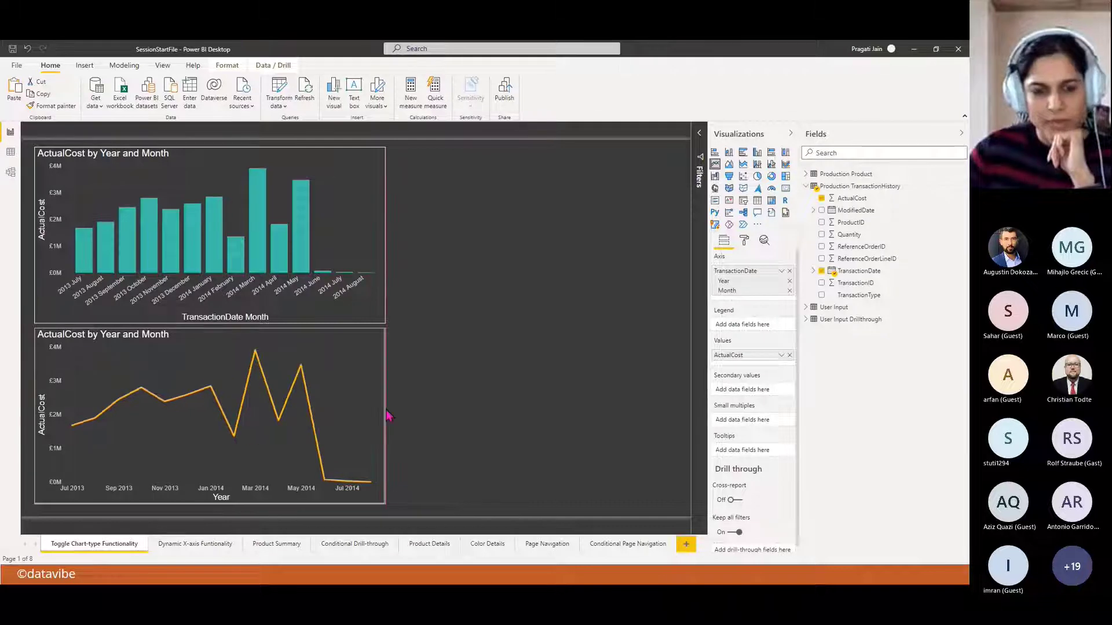
# - Add a pie chart beside the column chart with ActualCost as values and TransactionType as legend, and narrow it slightly
pyautogui.click(526, 385)
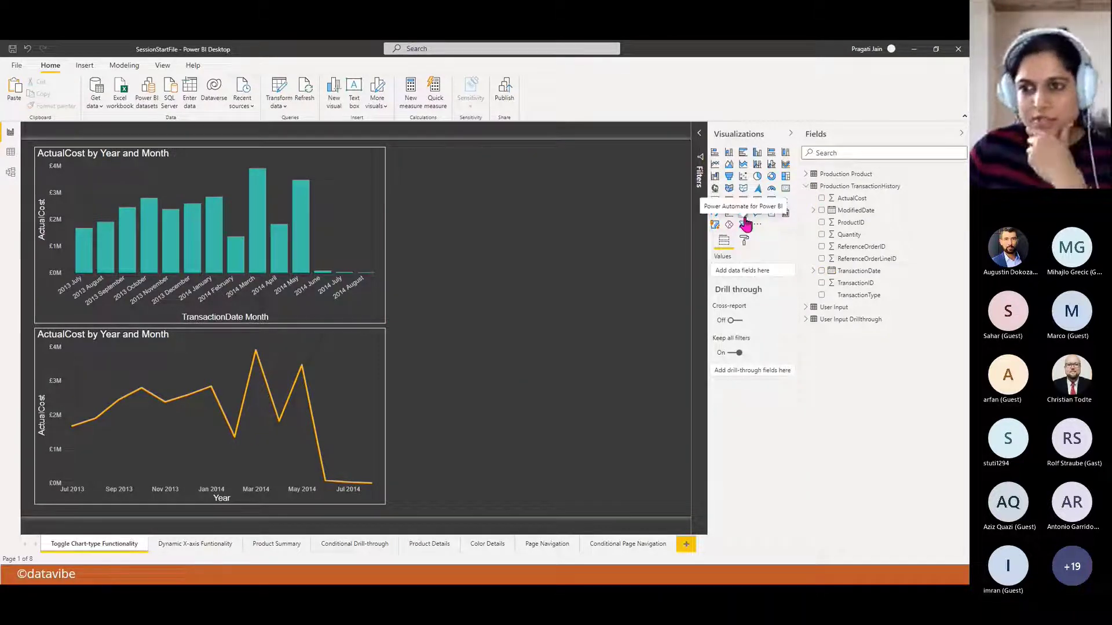
pyautogui.click(757, 178)
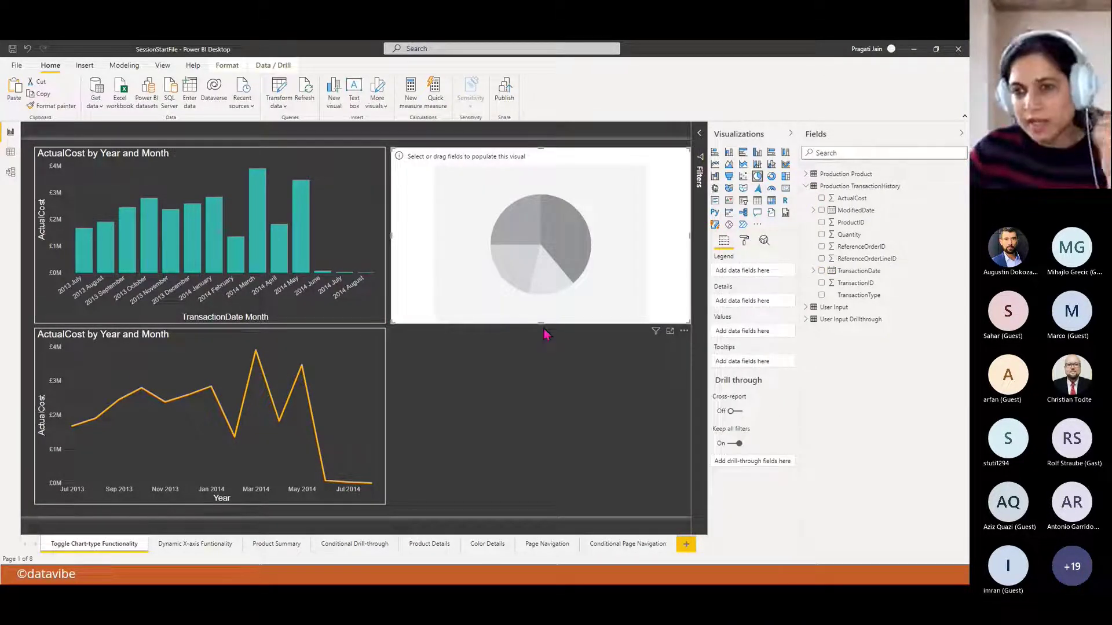
pyautogui.moveTo(693, 245); pyautogui.dragTo(652, 241)
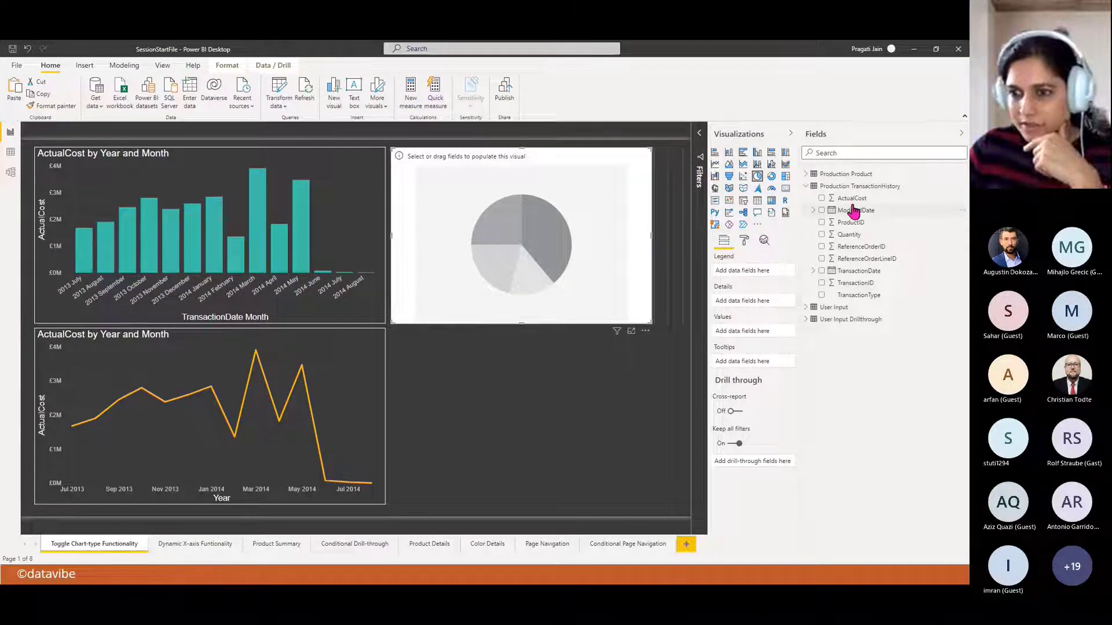
pyautogui.moveTo(851, 198); pyautogui.dragTo(750, 331)
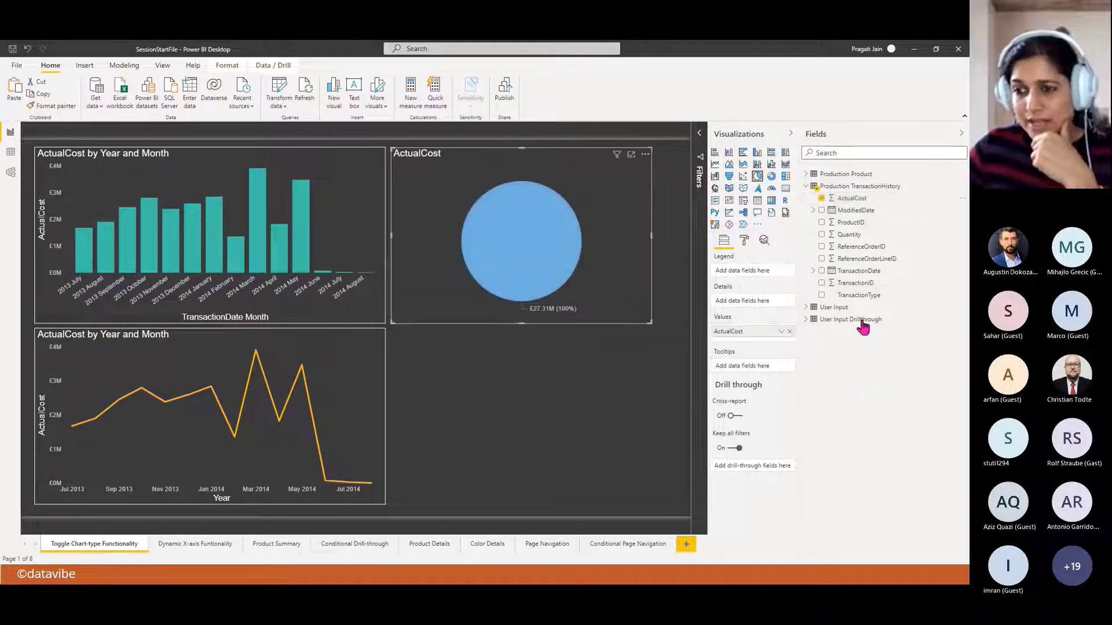
pyautogui.moveTo(860, 302); pyautogui.dragTo(750, 271)
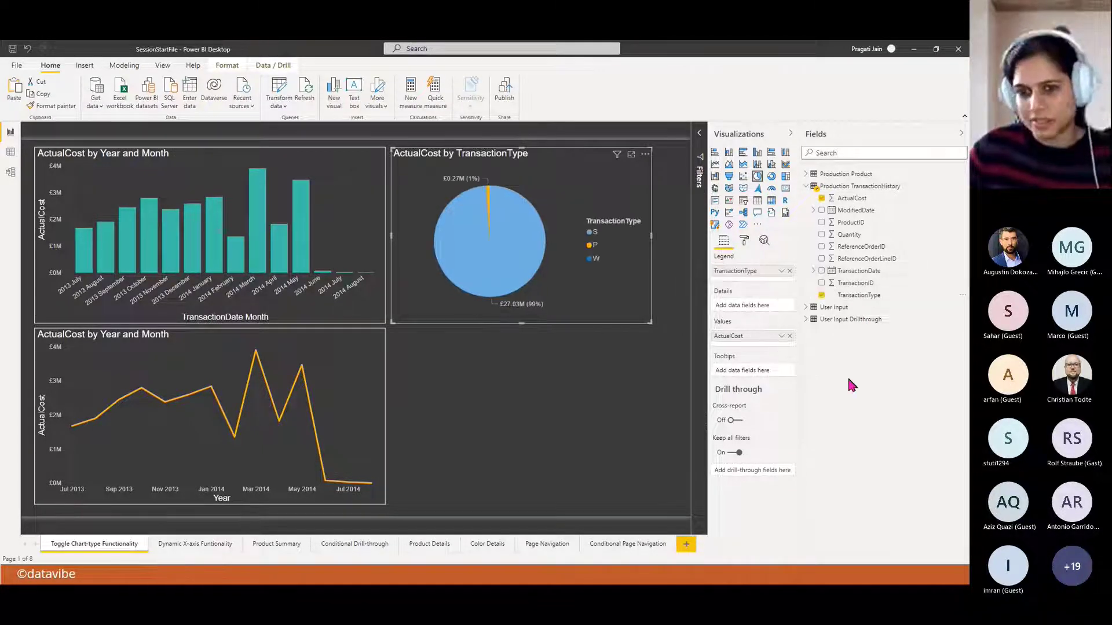
pyautogui.moveTo(648, 322); pyautogui.dragTo(635, 326)
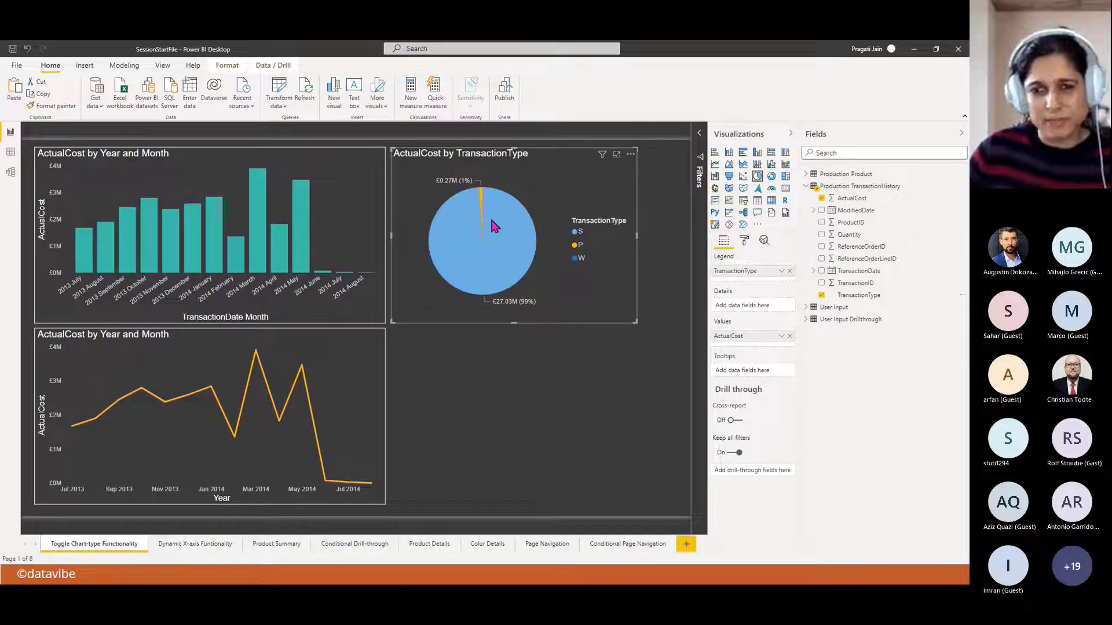
# - Turn on the pie chart's border and set the border color to white
pyautogui.click(744, 239)
pyautogui.click(772, 408)
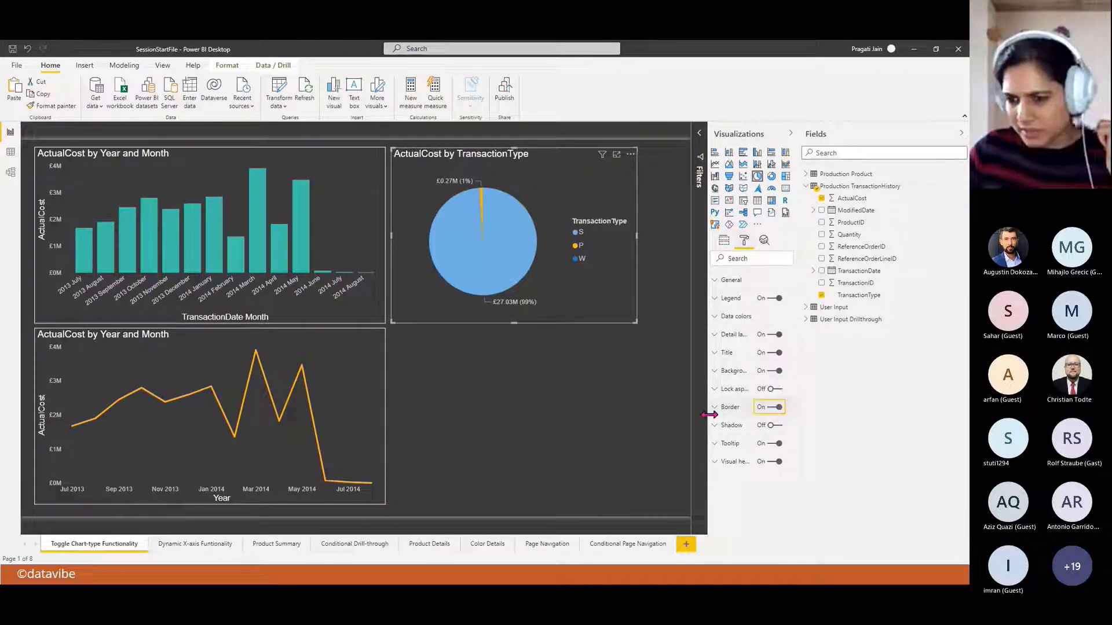
pyautogui.click(718, 407)
pyautogui.click(737, 441)
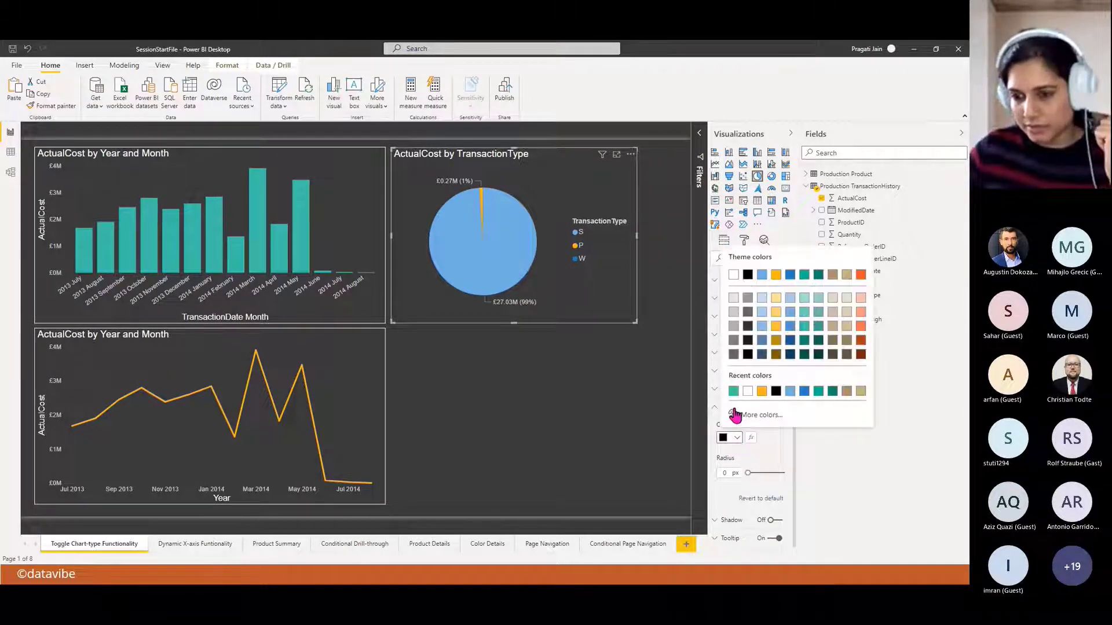
pyautogui.click(651, 450)
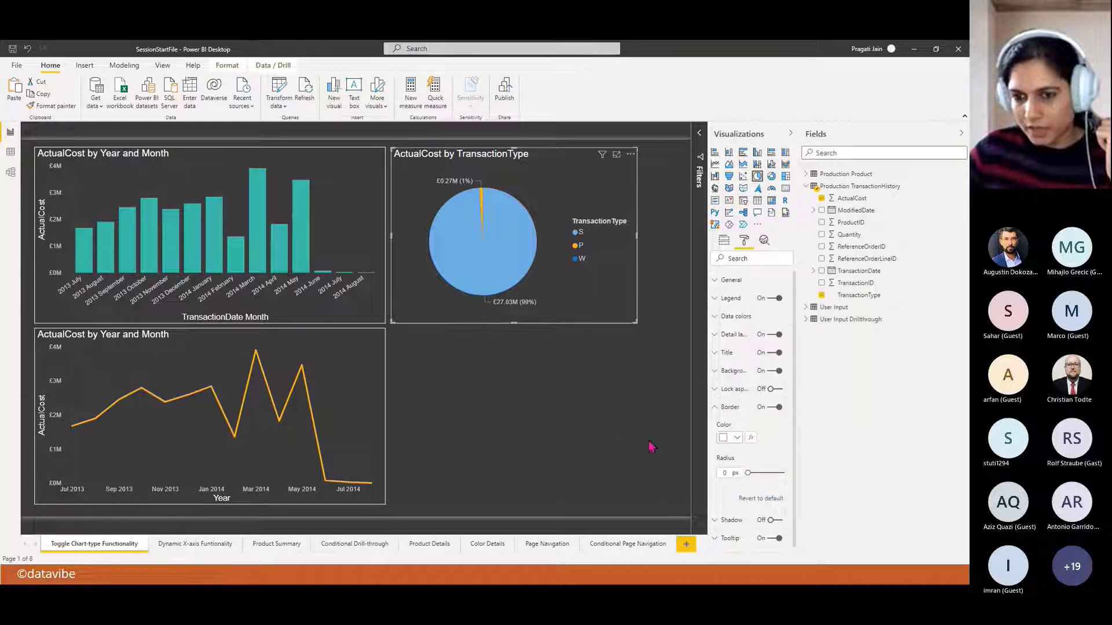
# - Change the column chart's title text to "BarChart Representation"
pyautogui.click(206, 161)
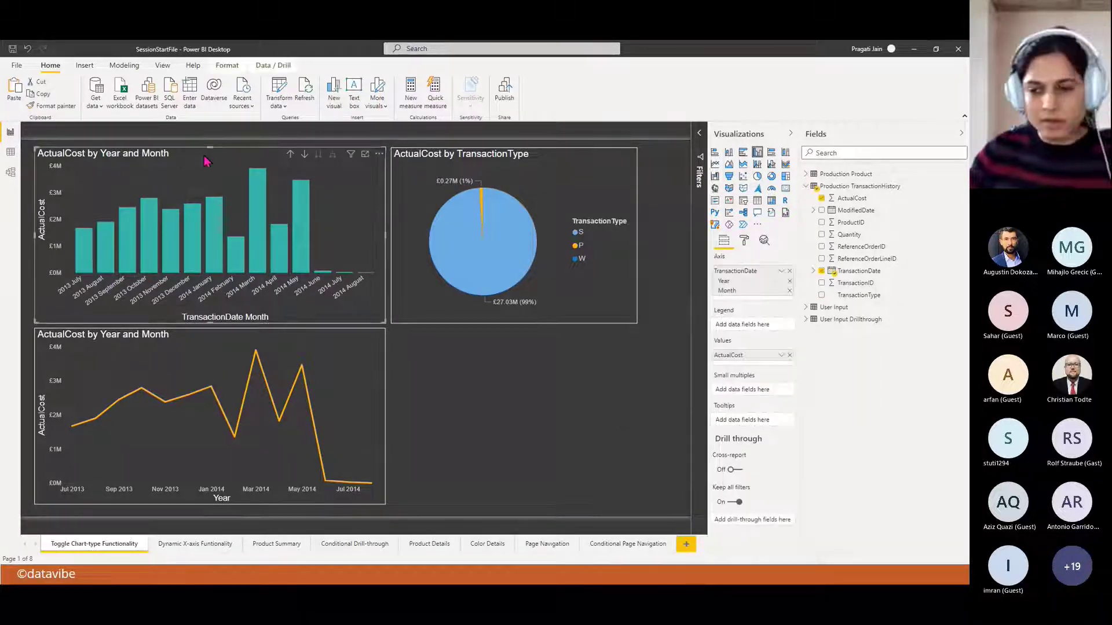
pyautogui.click(744, 241)
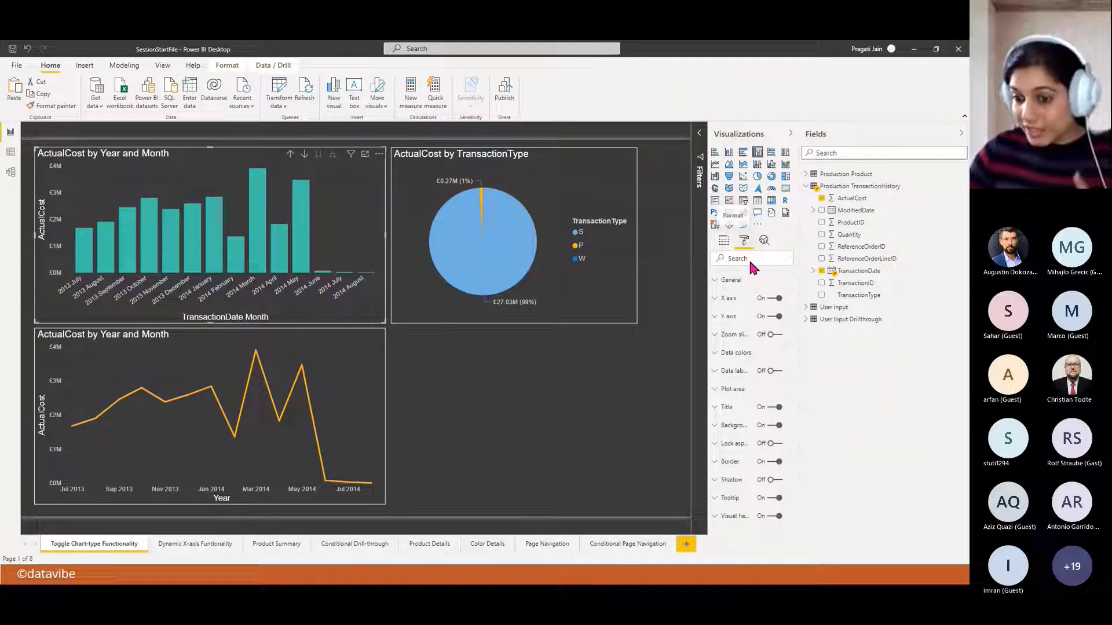
pyautogui.click(727, 413)
pyautogui.moveTo(720, 439); pyautogui.dragTo(778, 439)
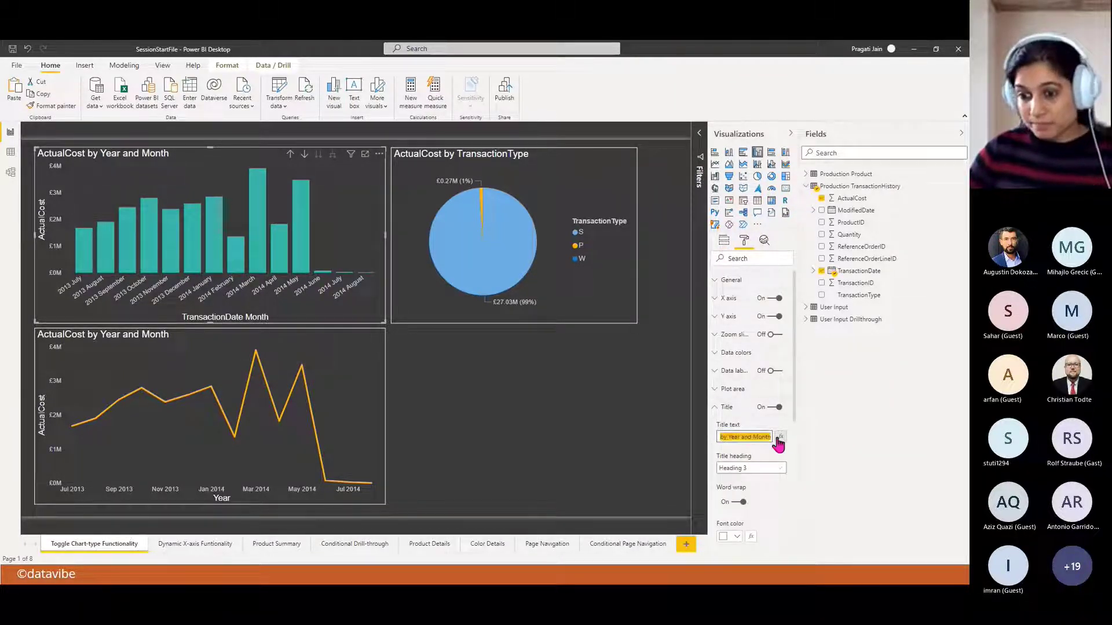
pyautogui.write('Bar')
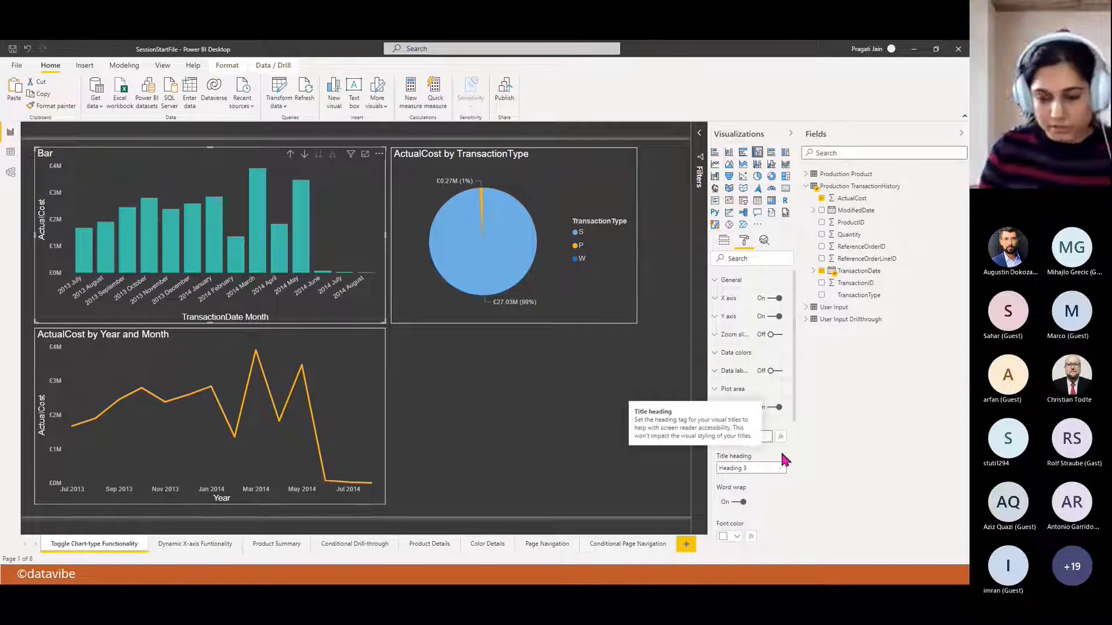
pyautogui.write('Chart Representa')
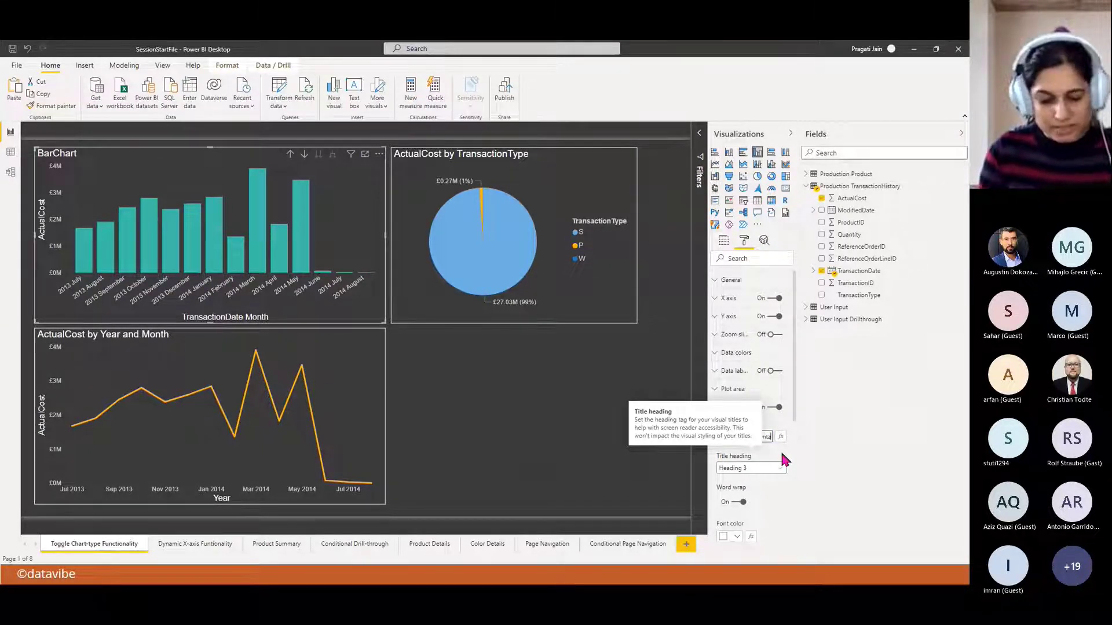
pyautogui.write('tion')
pyautogui.press('Return')
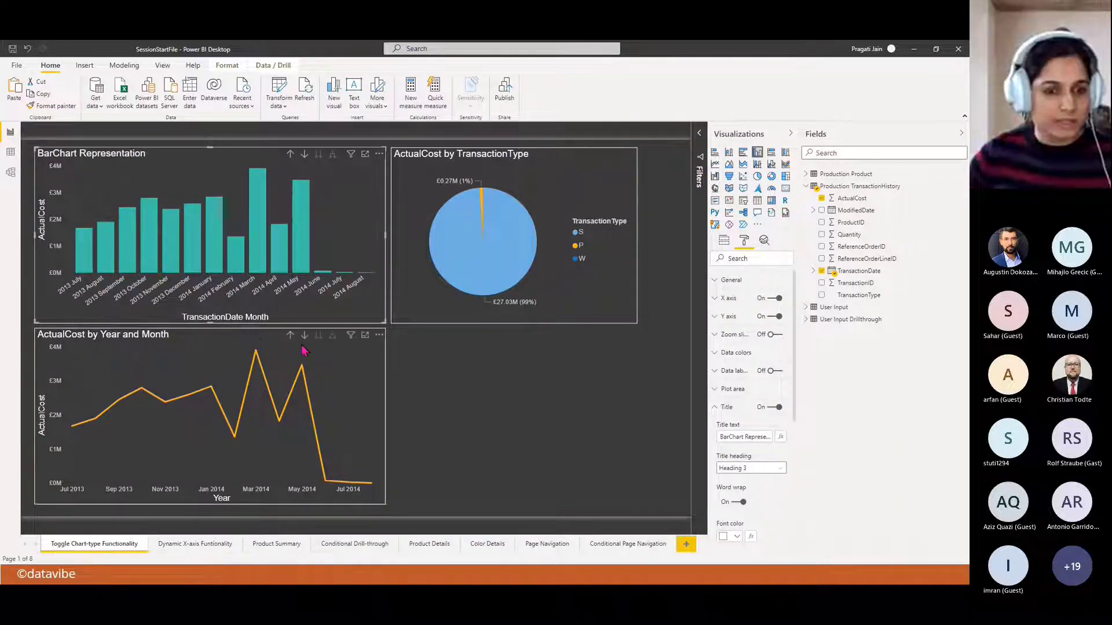
# - Change the line chart's title text to "Line Chart Representaion"
pyautogui.click(254, 337)
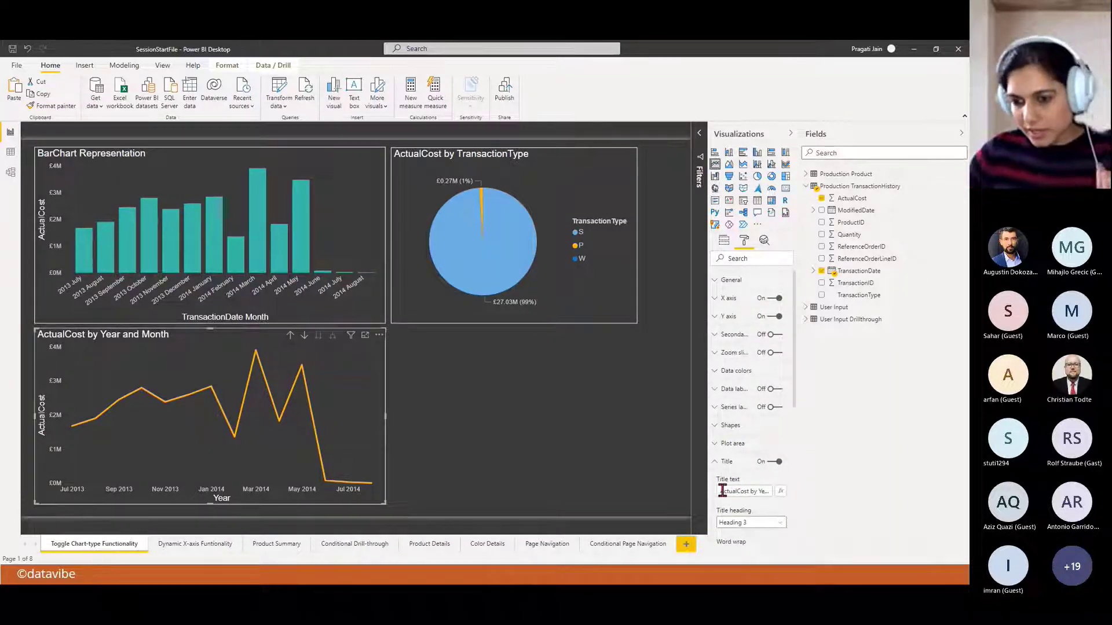
pyautogui.moveTo(718, 491); pyautogui.dragTo(773, 491)
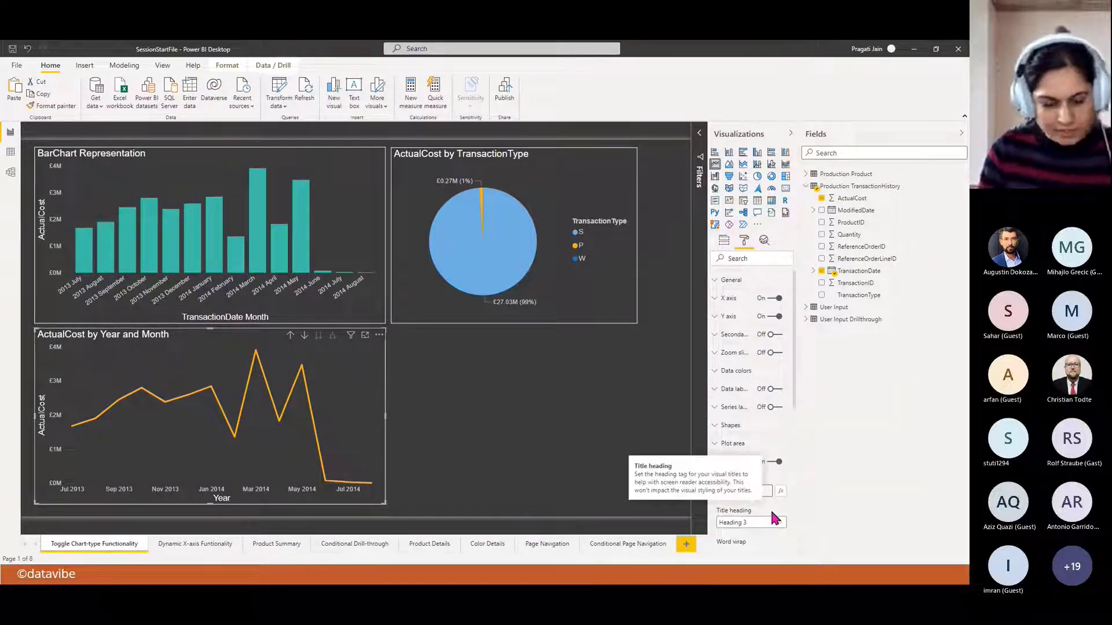
pyautogui.write('Line Chart')
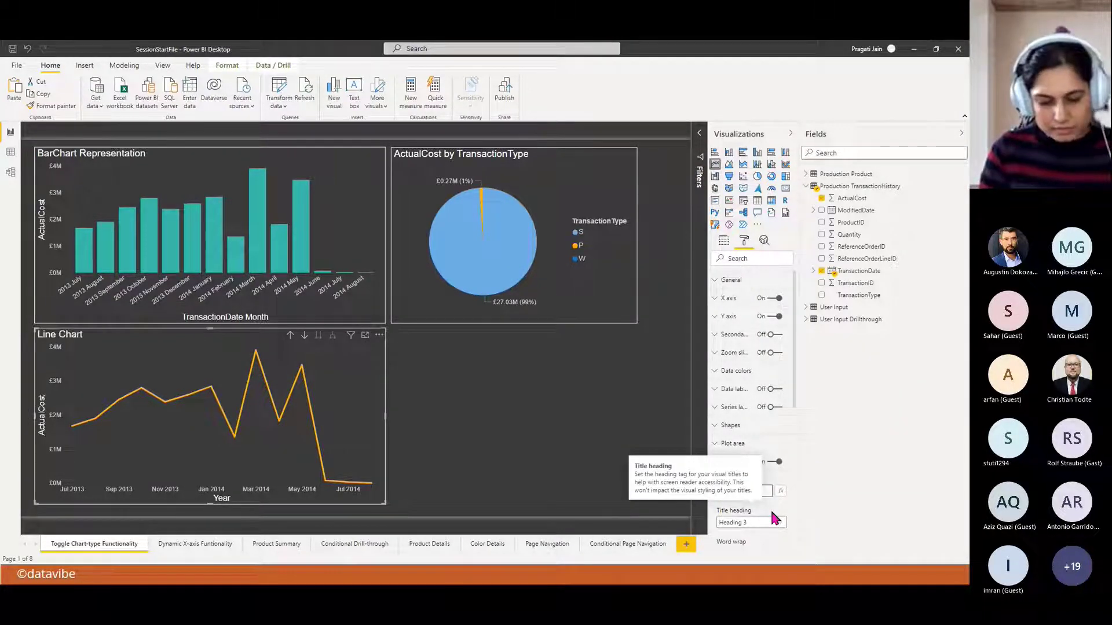
pyautogui.write(' Representai')
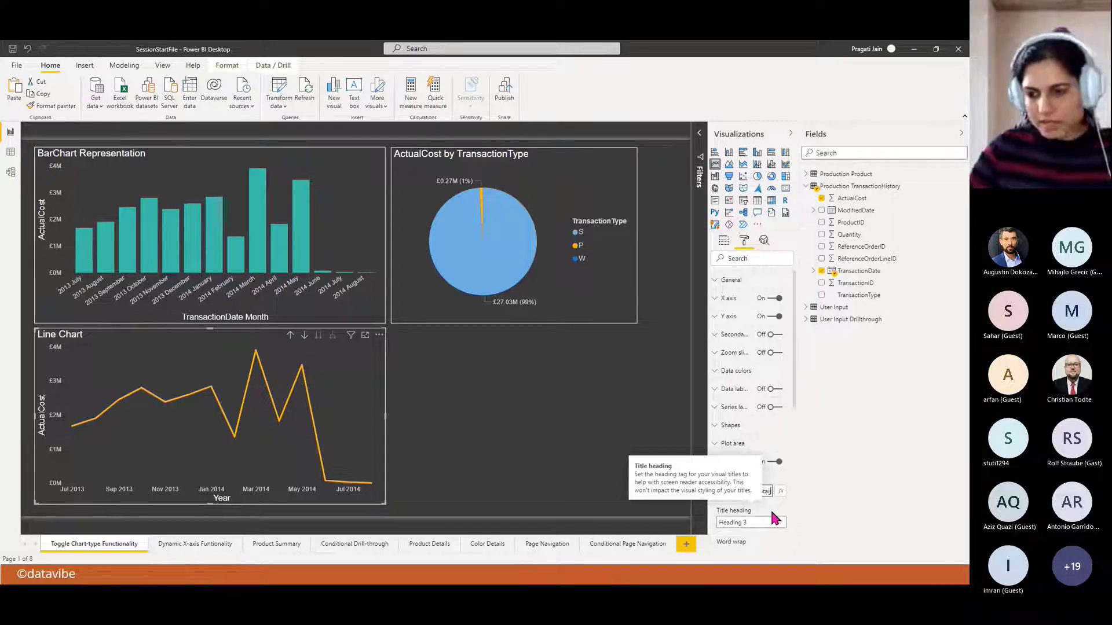
pyautogui.write('on')
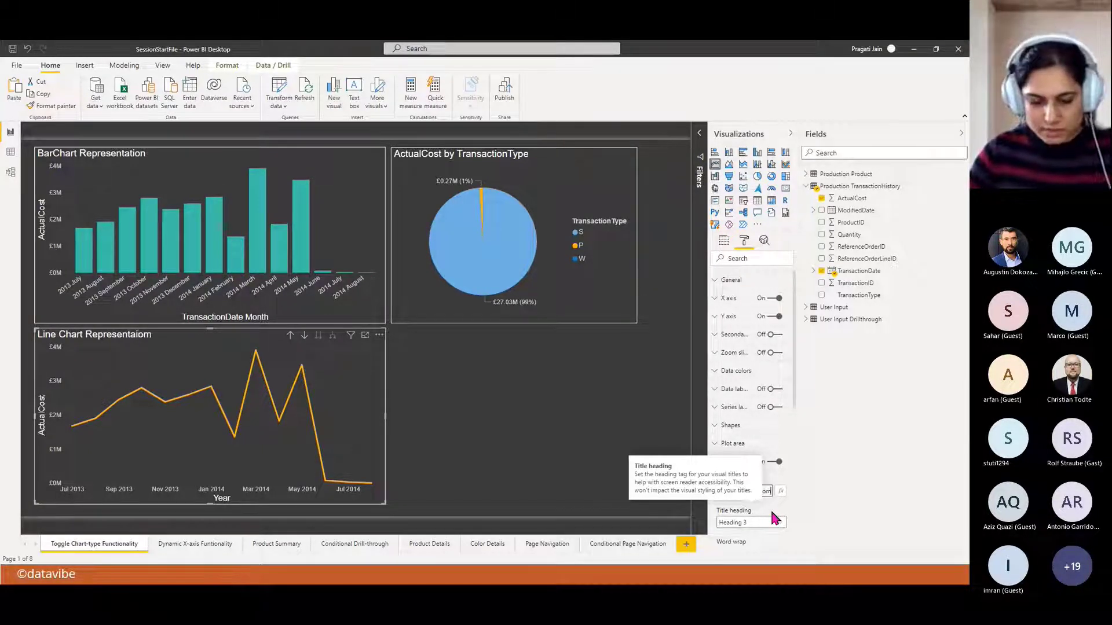
# - Change the pie chart's title text to "Piechart Representation"
pyautogui.click(458, 172)
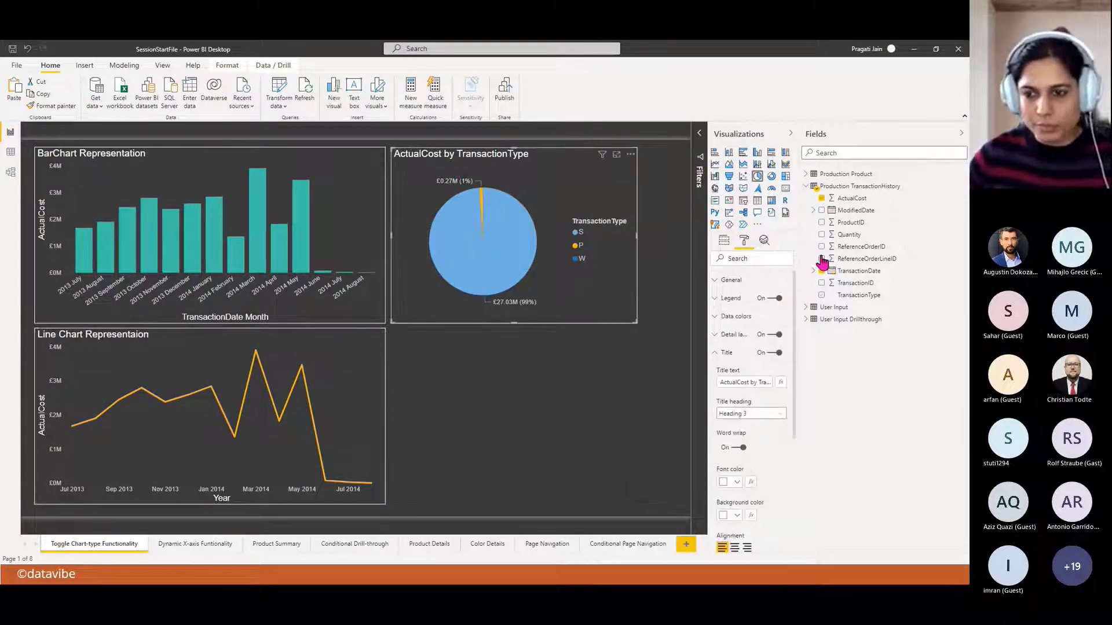
pyautogui.moveTo(720, 383); pyautogui.dragTo(770, 384)
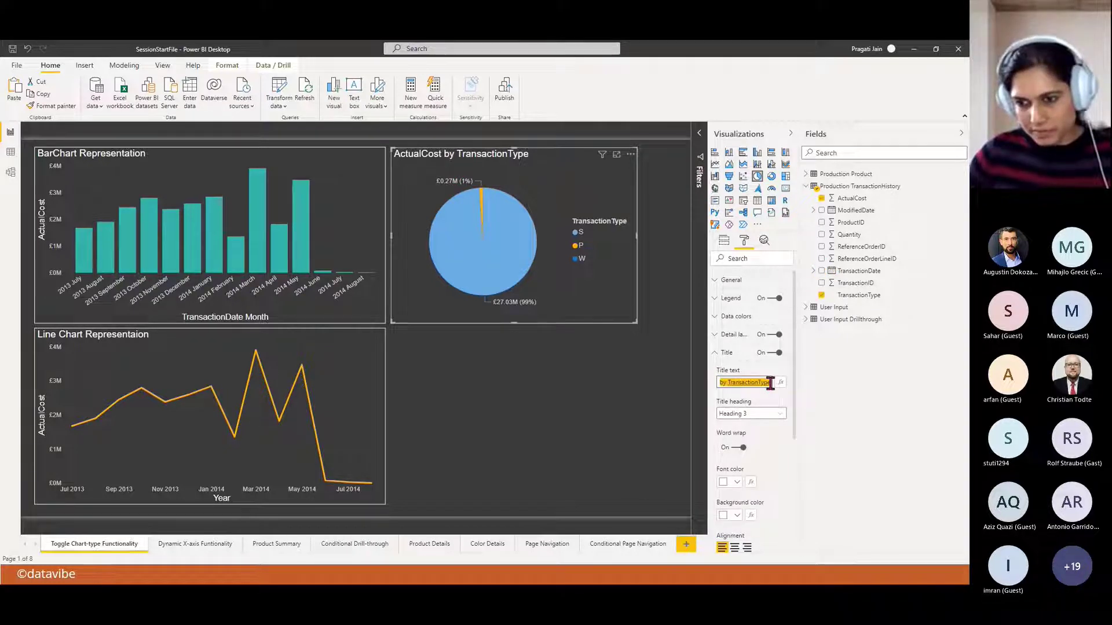
pyautogui.write('Piecha')
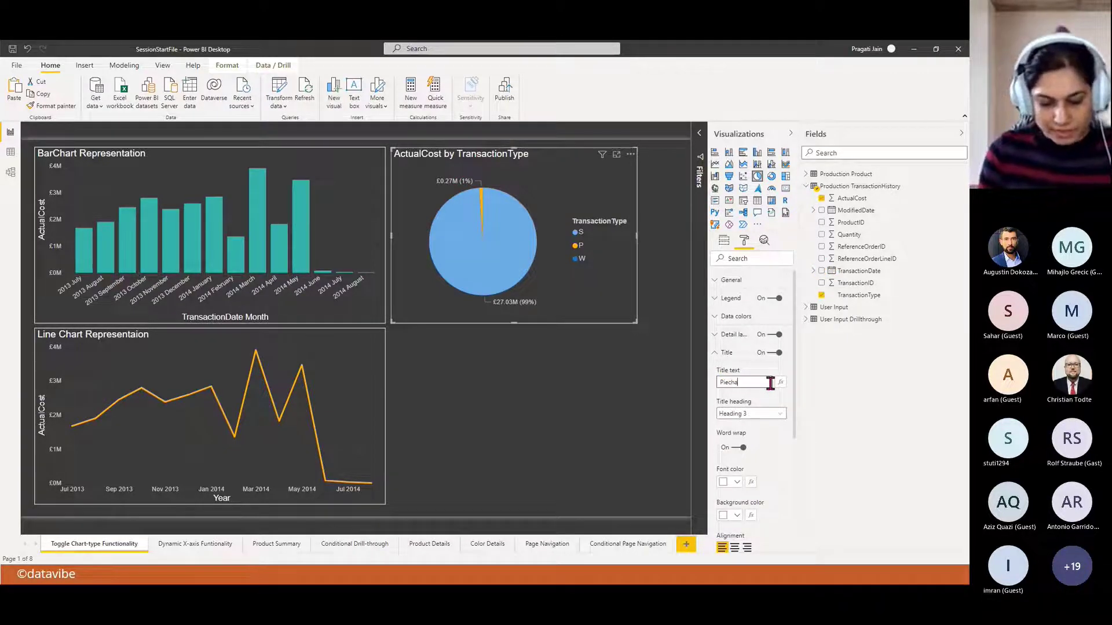
pyautogui.write('rt ')
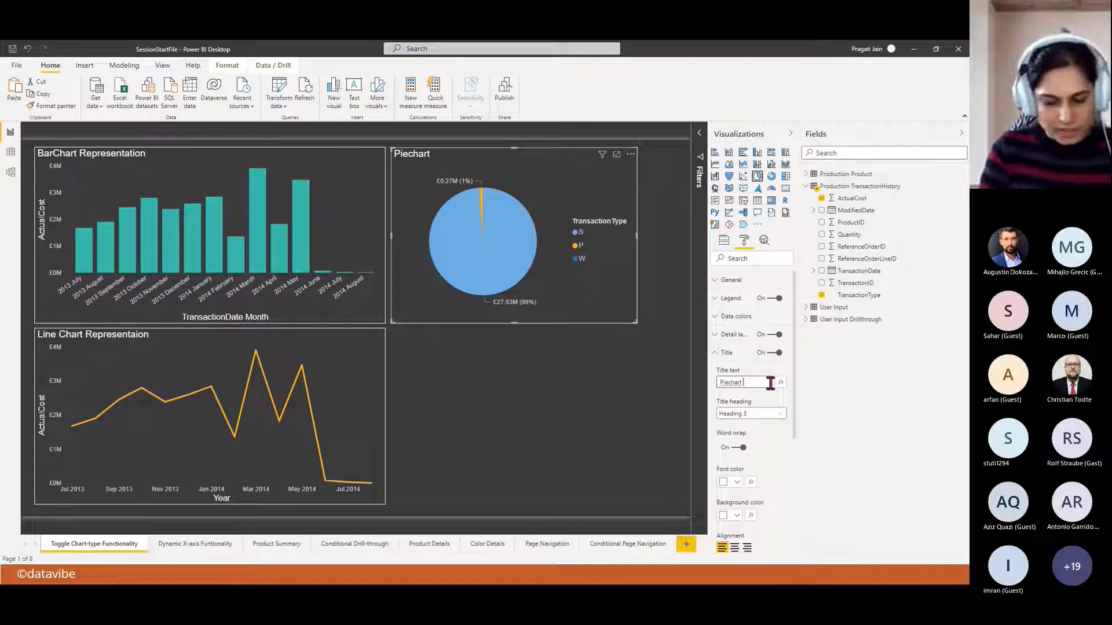
pyautogui.write('Repres')
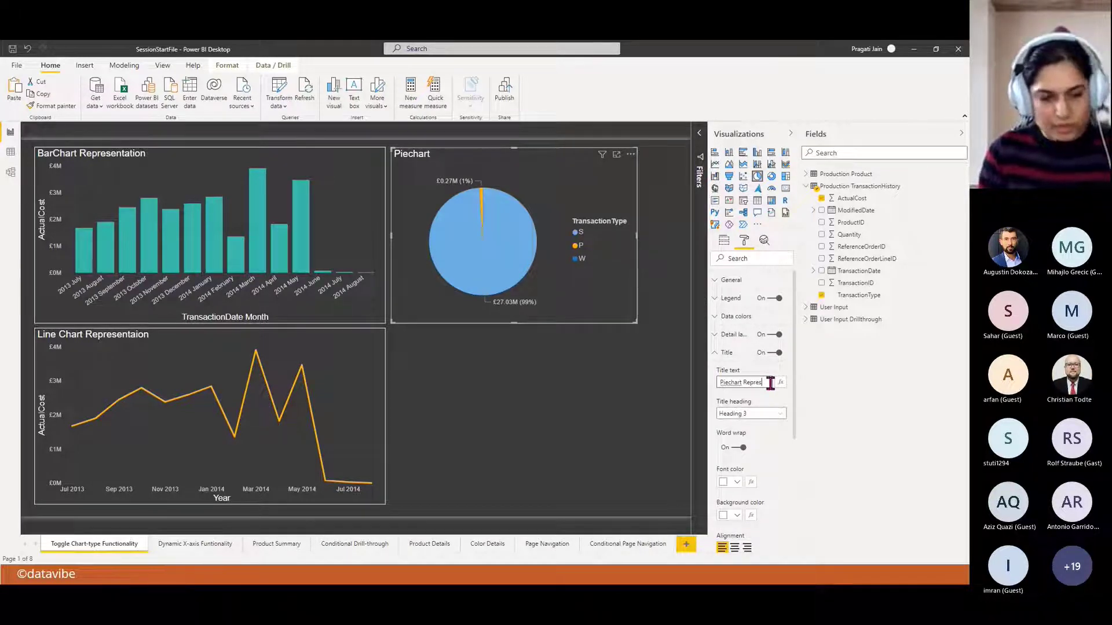
pyautogui.write('entation')
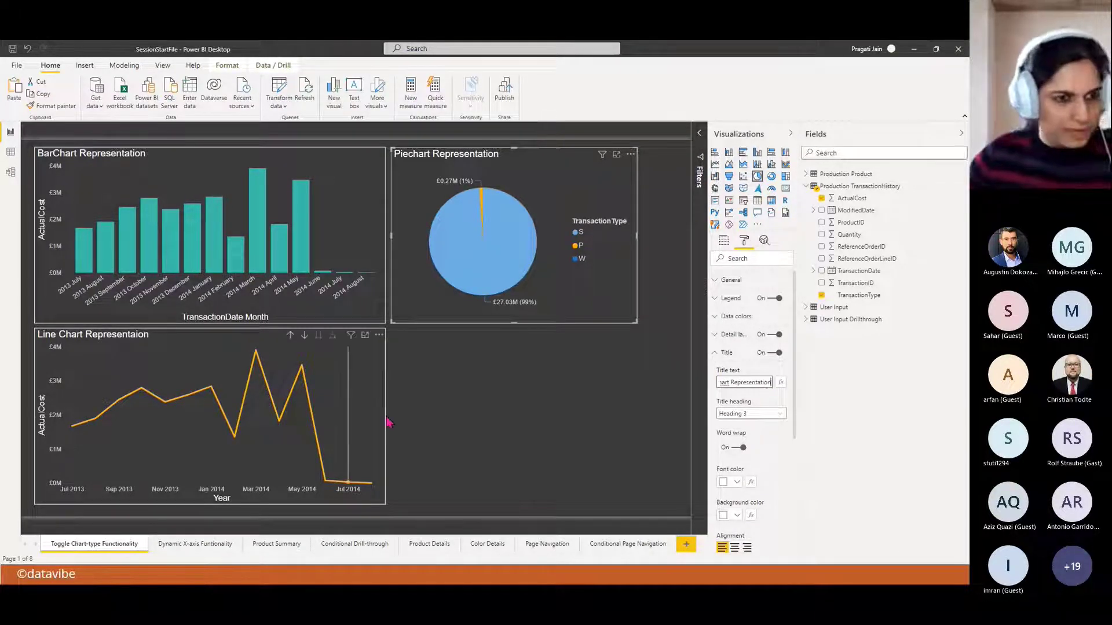
pyautogui.click(463, 401)
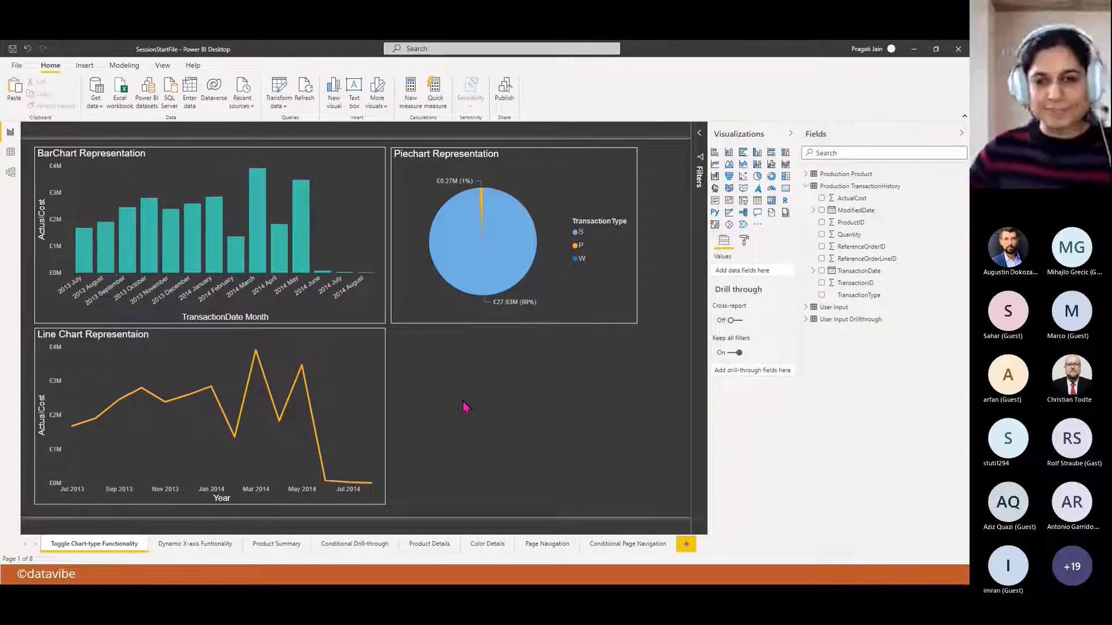
# - Collapse the Visualizations and Fields panes, and show the Selection and Bookmarks panes with Selection widened enough to read the full chart names
pyautogui.click(791, 135)
pyautogui.click(960, 135)
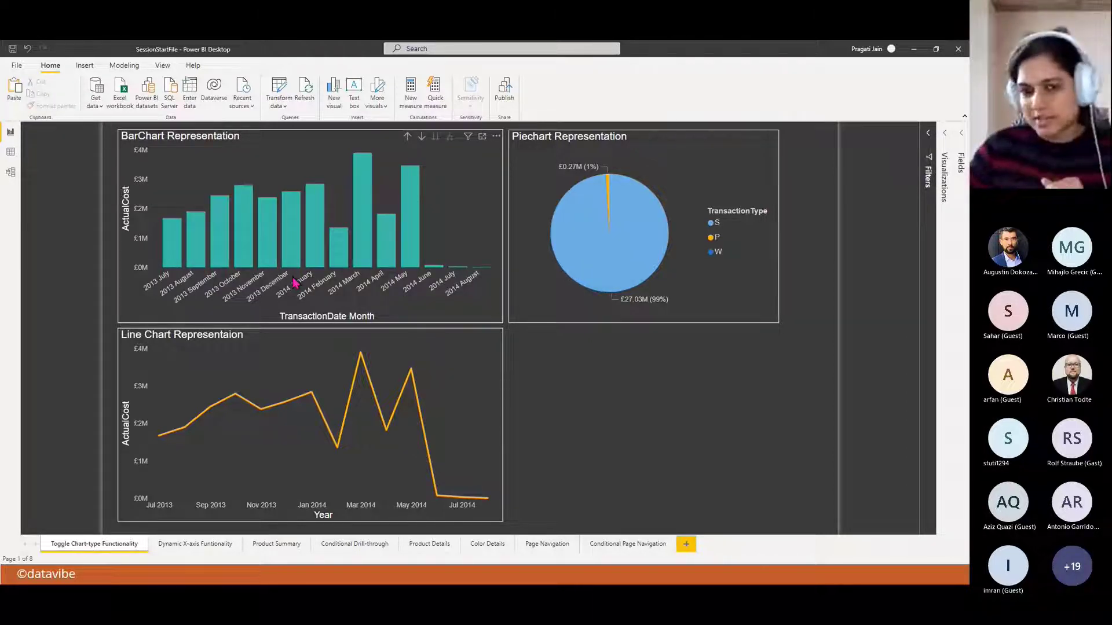
pyautogui.moveTo(615, 272)
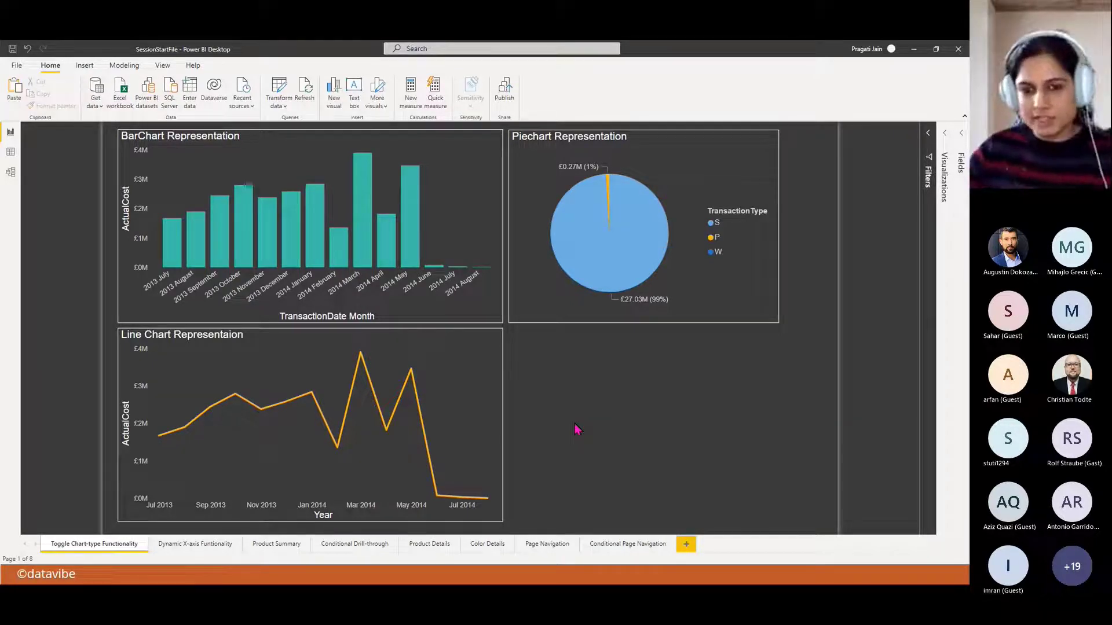
pyautogui.click(163, 66)
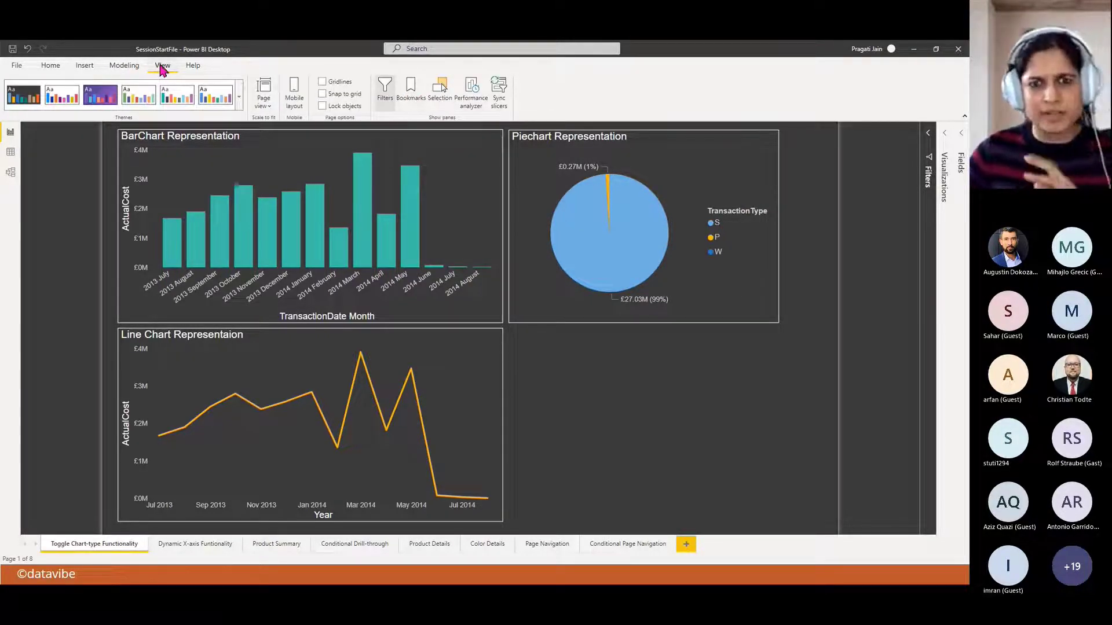
pyautogui.click(435, 90)
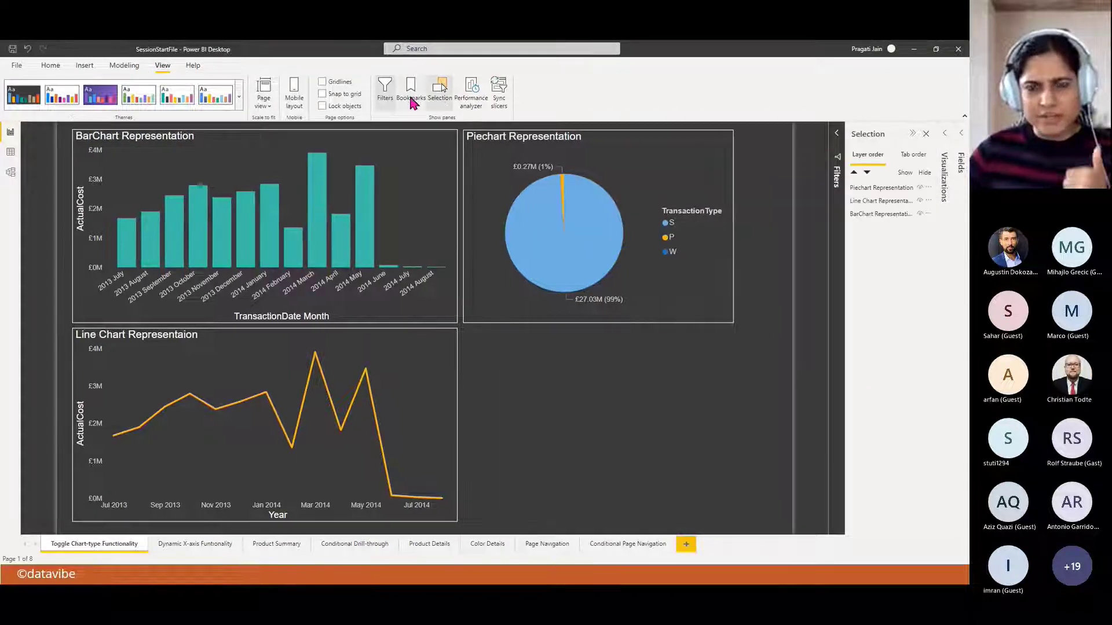
pyautogui.click(409, 93)
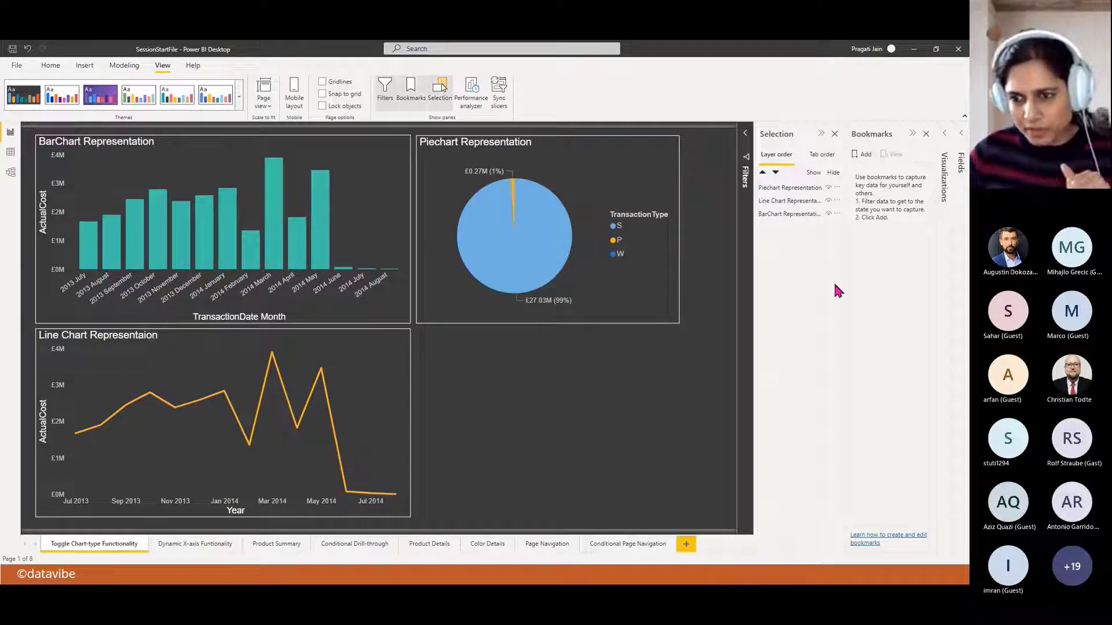
pyautogui.moveTo(755, 289); pyautogui.dragTo(725, 293)
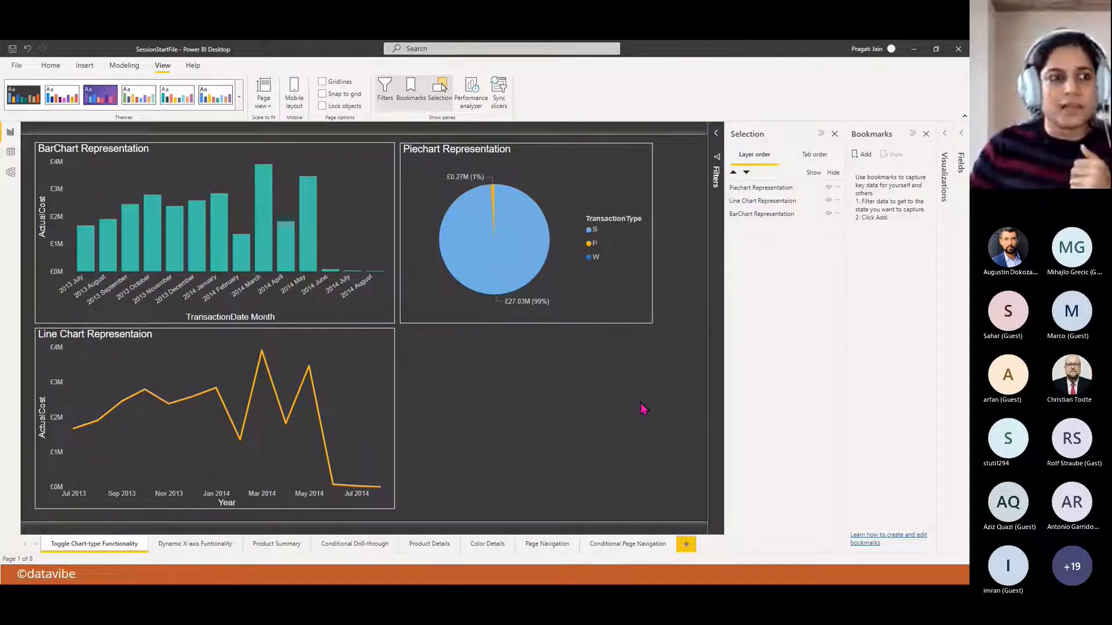
# - Hide the bar chart on the page and show it again
pyautogui.click(50, 64)
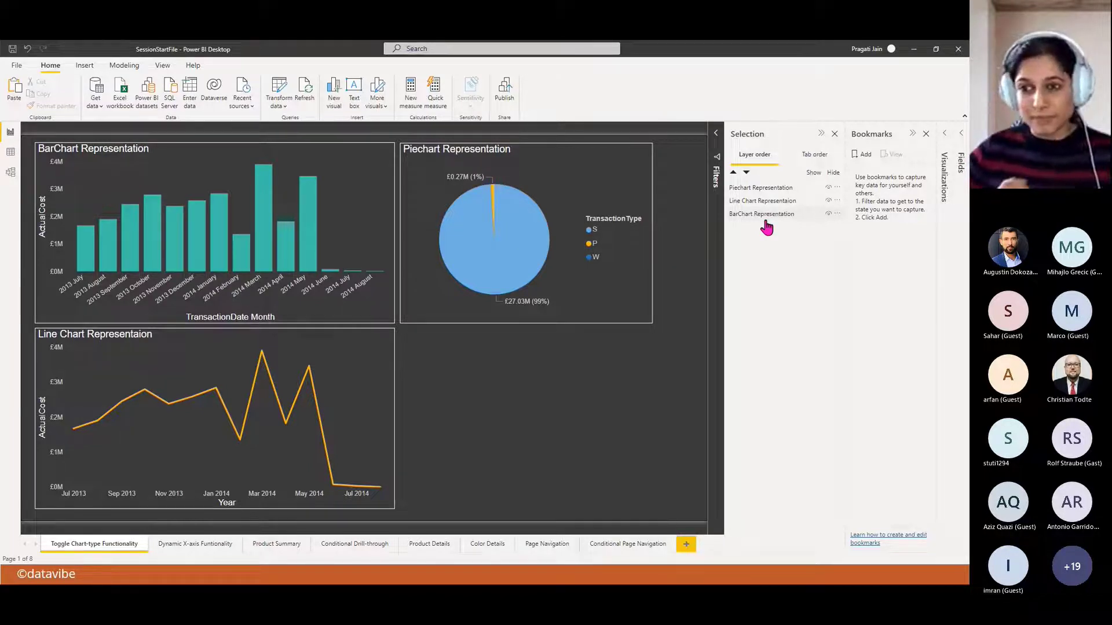
pyautogui.click(828, 215)
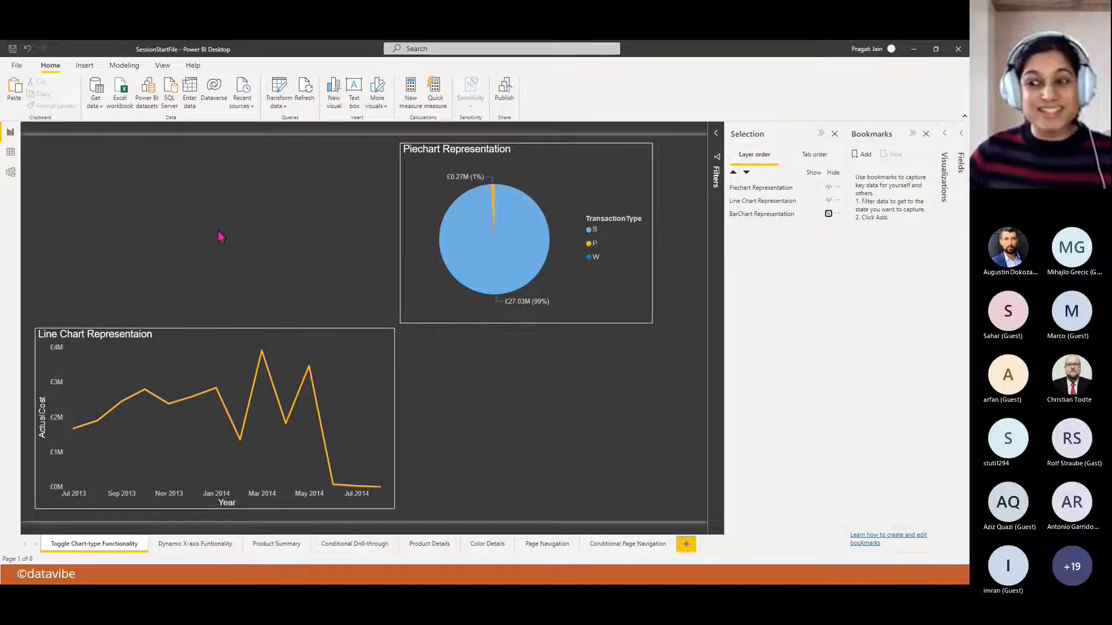
pyautogui.click(829, 215)
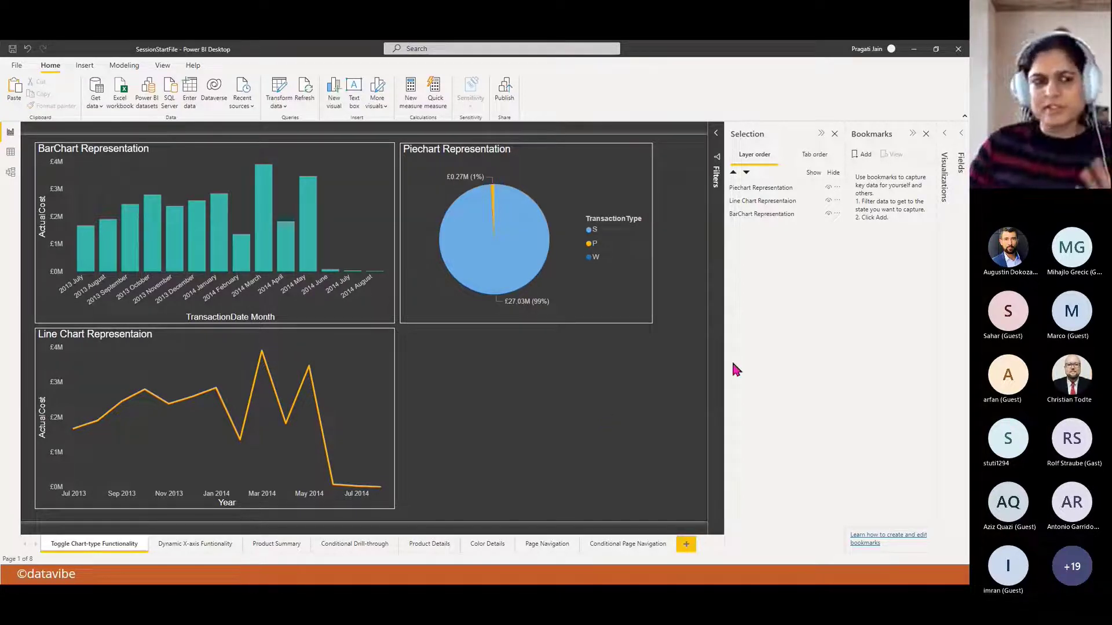
pyautogui.moveTo(200, 258)
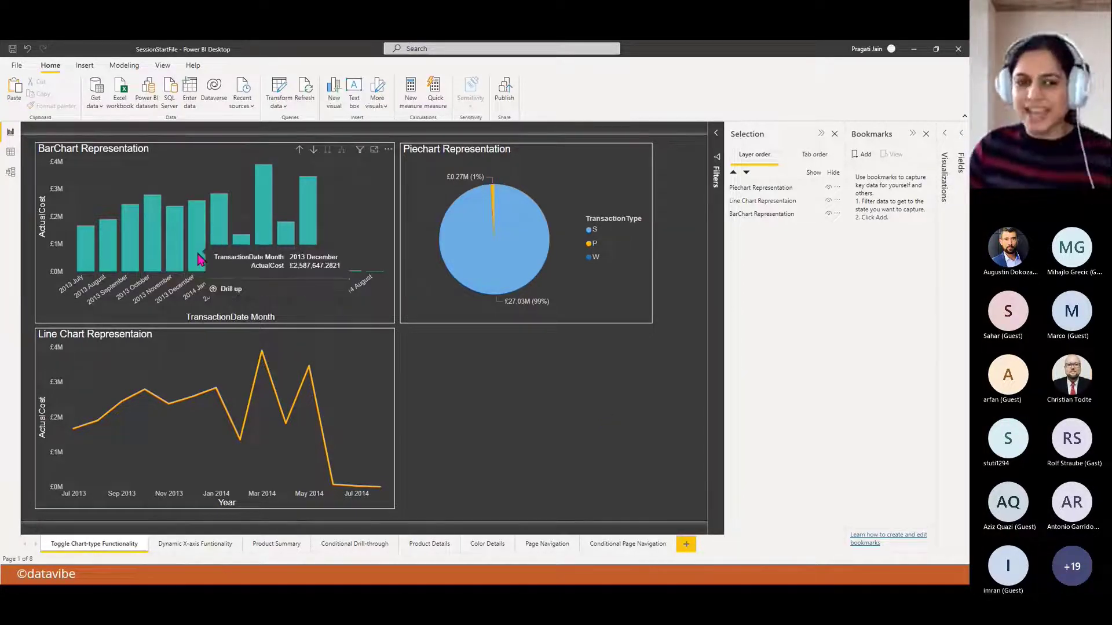
pyautogui.moveTo(224, 359)
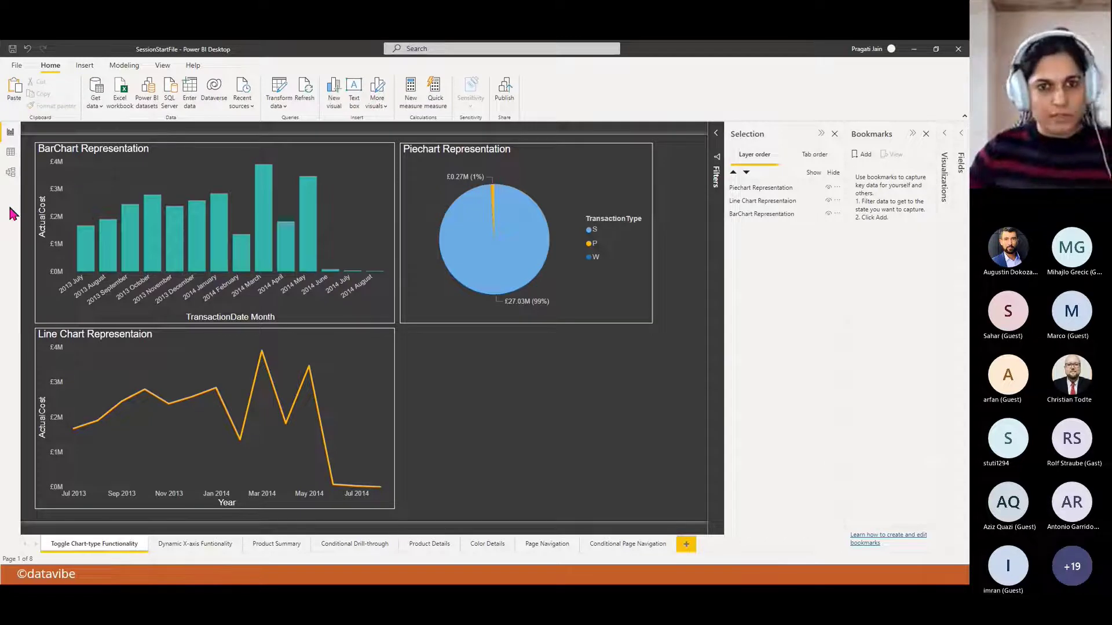
# - Insert the barIcon image from the StuggartGroup folder, shrink it, and place it just below the pie chart beside the line chart
pyautogui.click(85, 67)
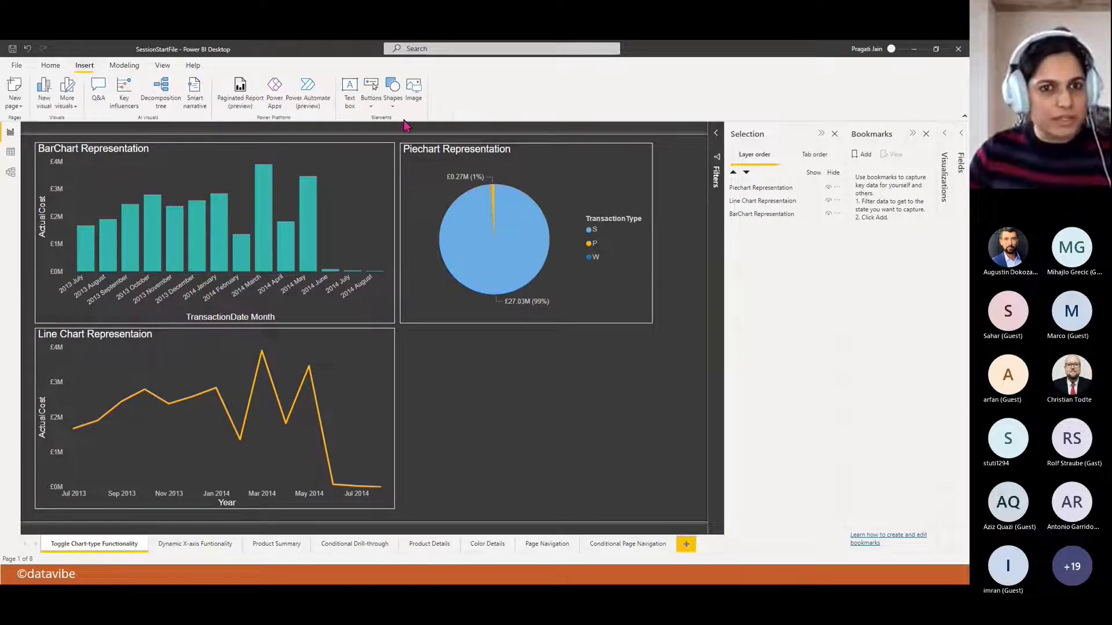
pyautogui.click(411, 105)
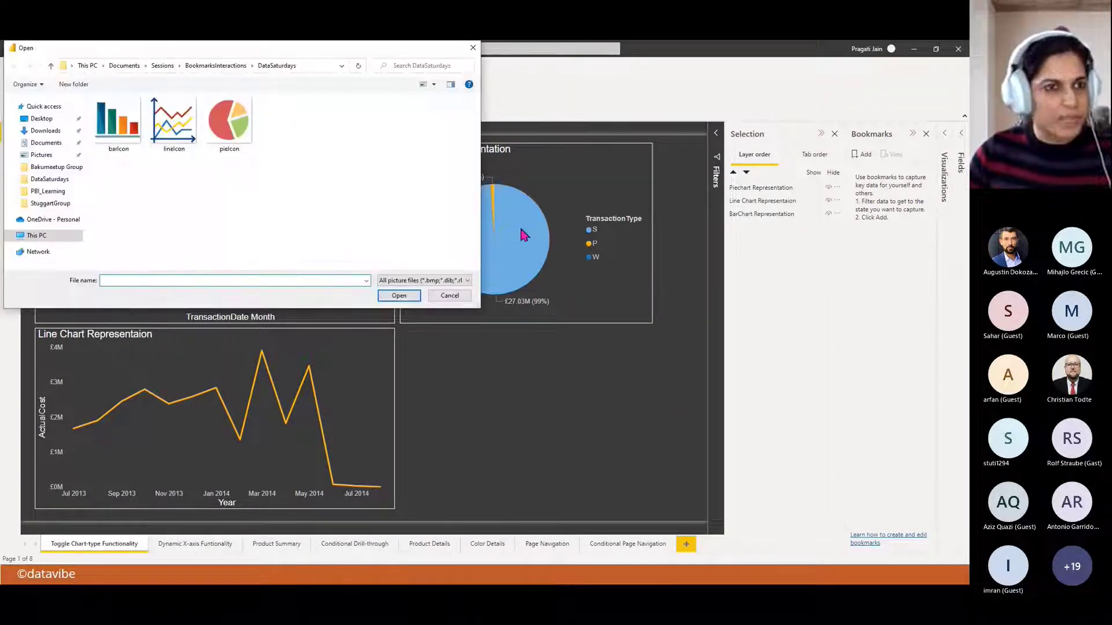
pyautogui.click(201, 66)
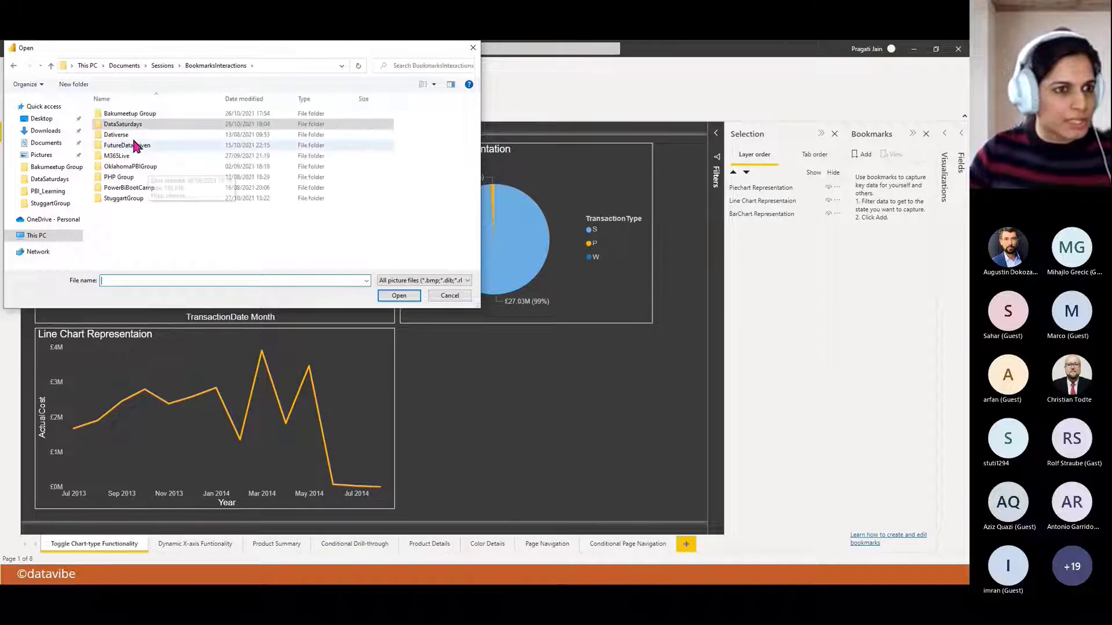
pyautogui.click(140, 114)
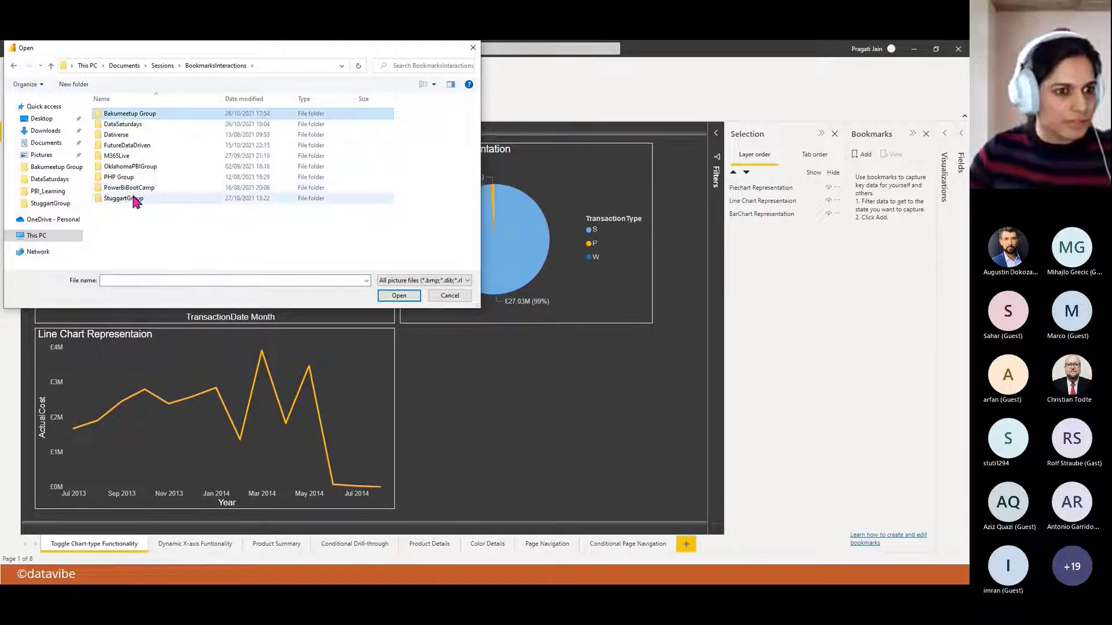
pyautogui.doubleClick(134, 198)
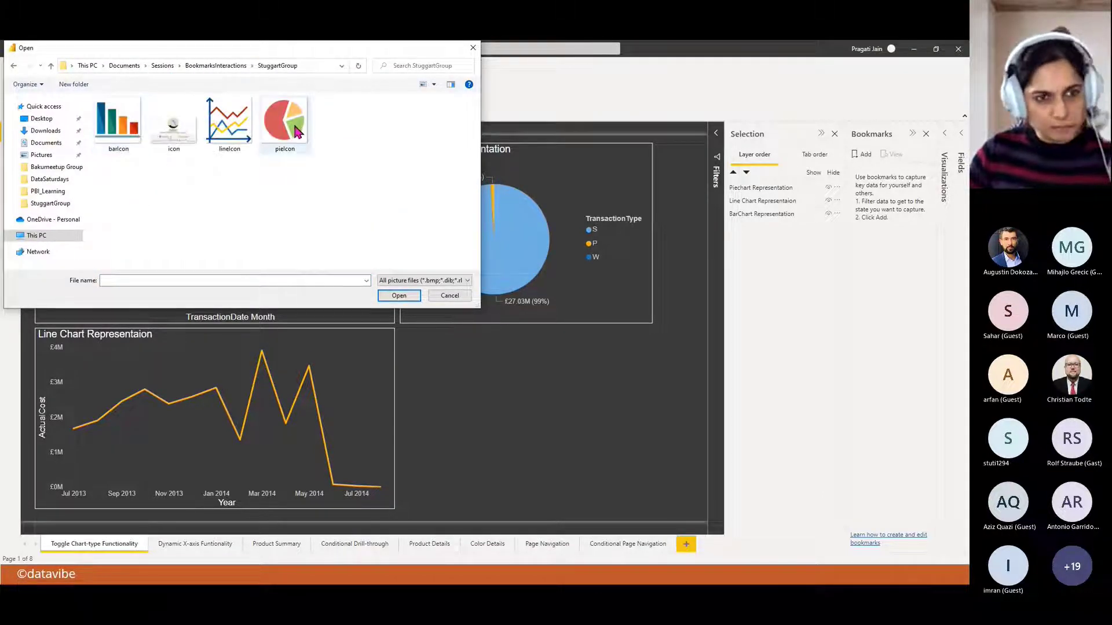
pyautogui.click(110, 138)
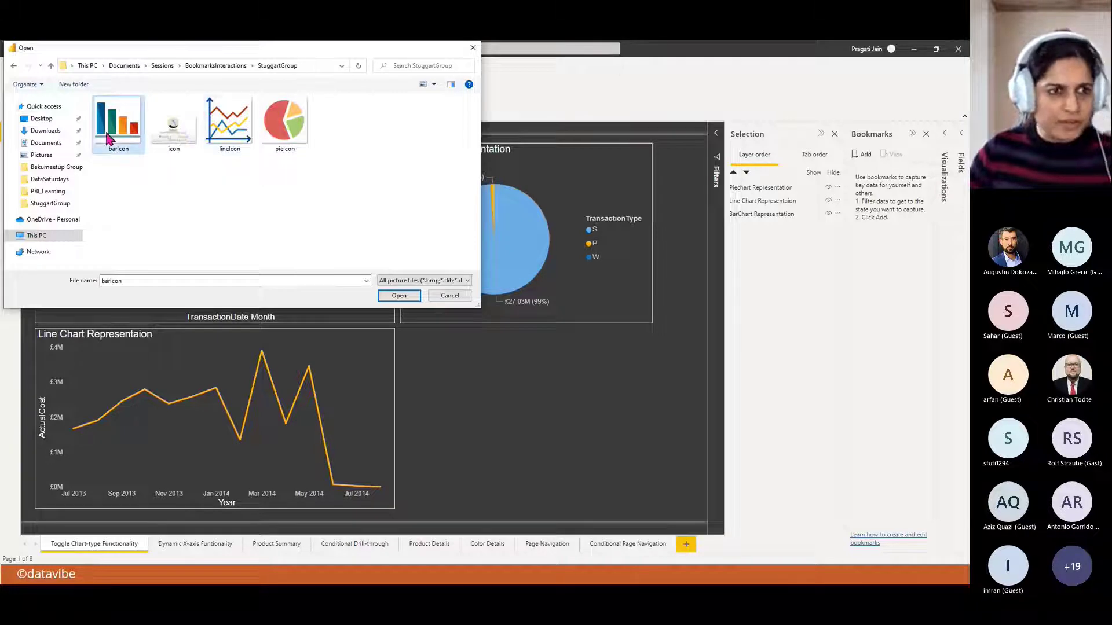
pyautogui.click(399, 295)
pyautogui.moveTo(404, 332); pyautogui.dragTo(532, 421)
pyautogui.moveTo(586, 448); pyautogui.dragTo(469, 358)
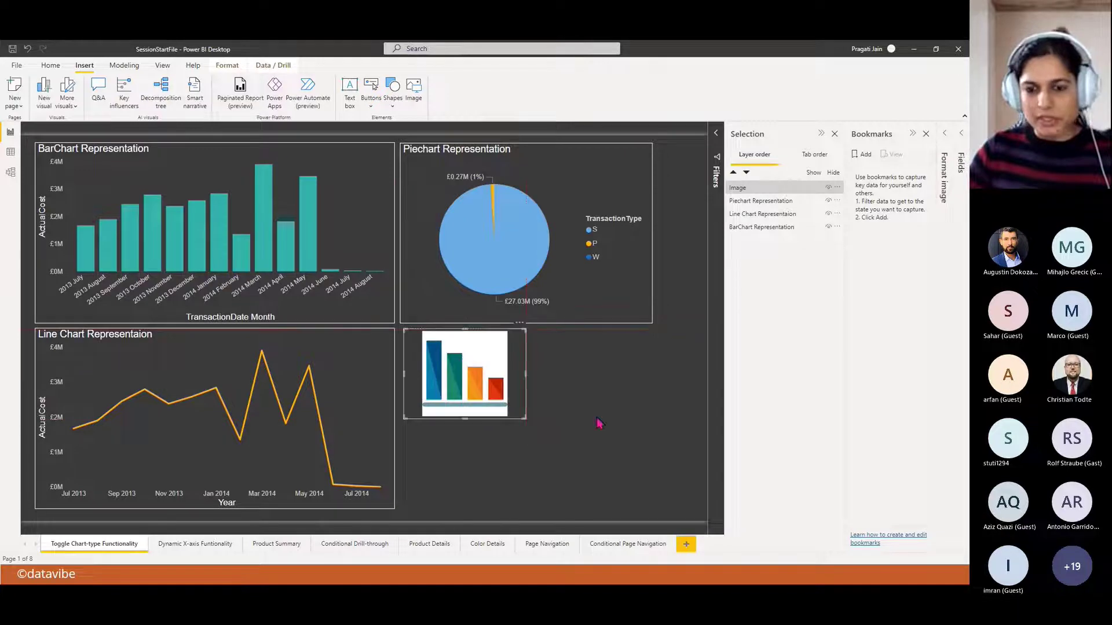
# - Insert the lineIcon image from the same folder and place it directly below the bar icon at matching size
pyautogui.click(413, 88)
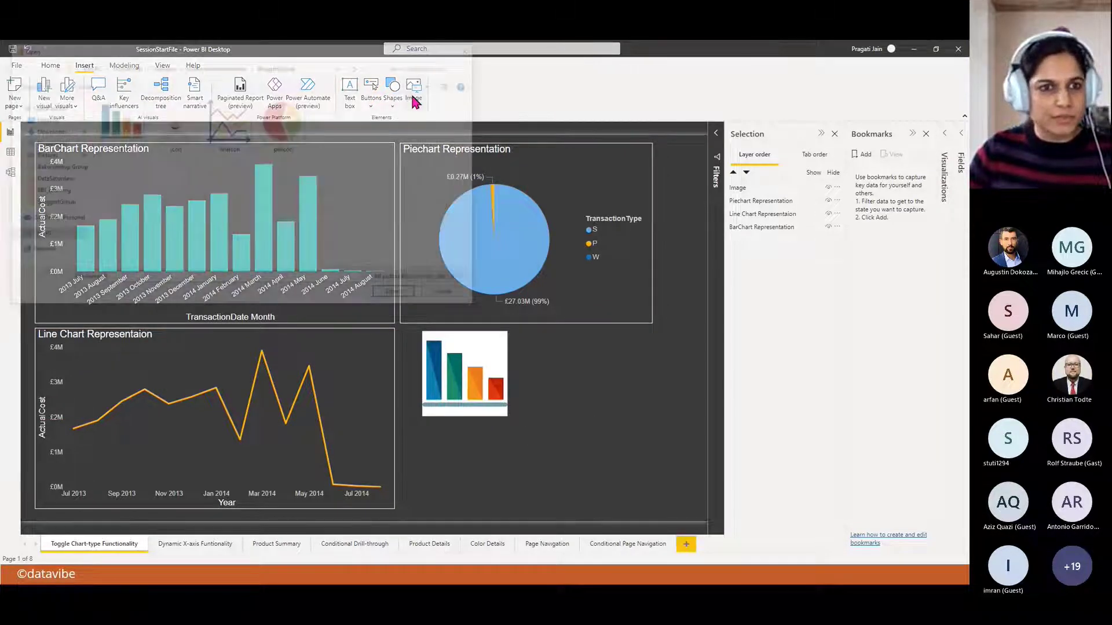
pyautogui.click(229, 135)
pyautogui.click(404, 296)
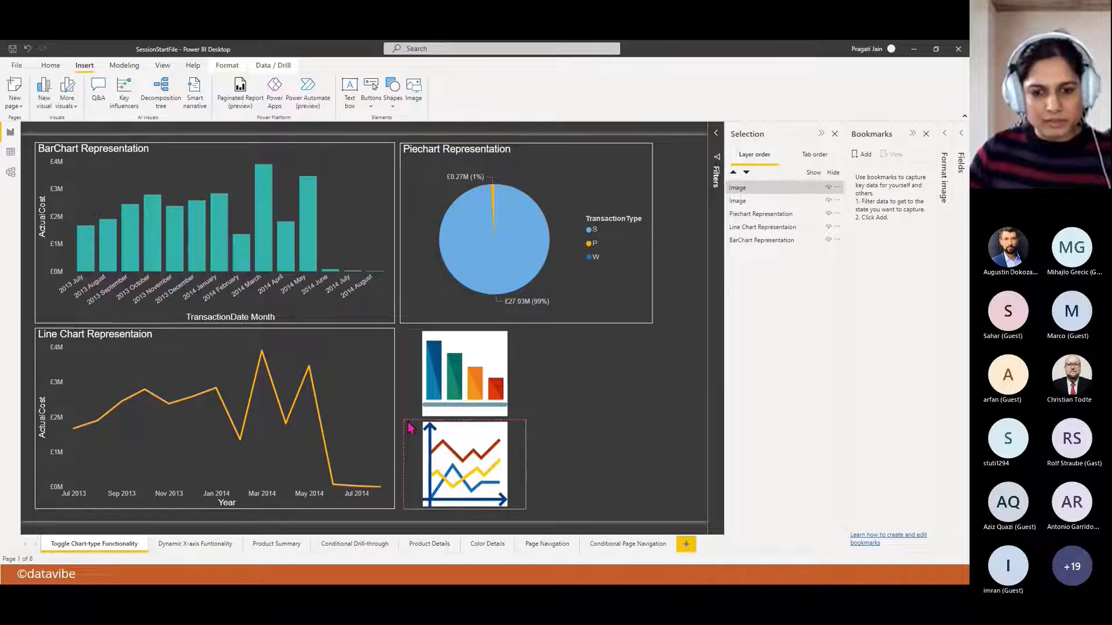
# - Insert the pieIcon image and place it to the right of the bar icon at a similar size
pyautogui.click(414, 90)
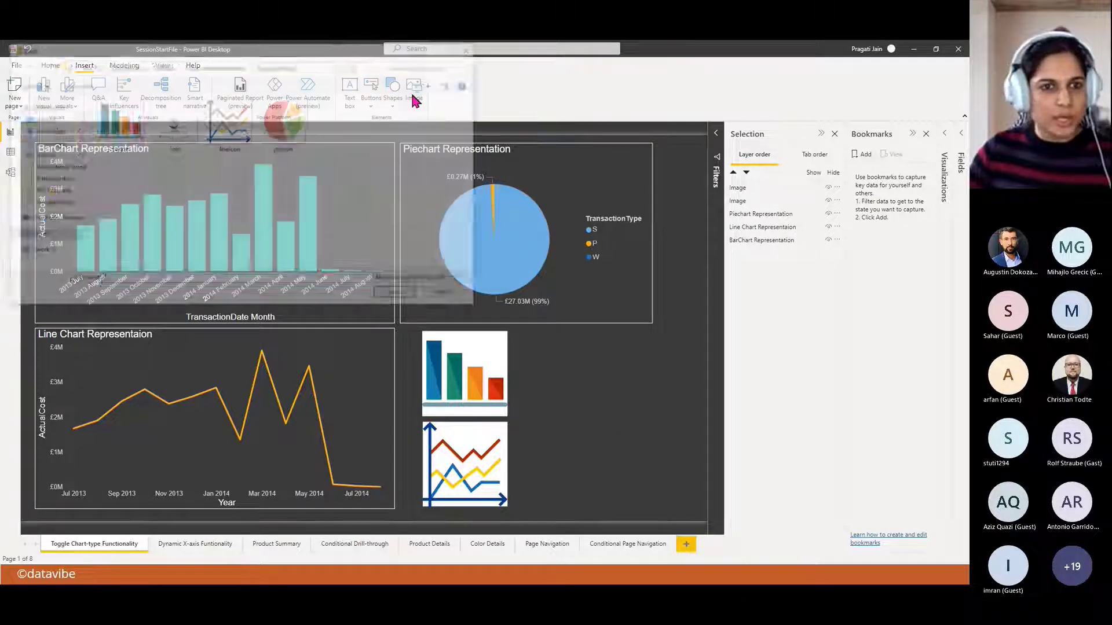
pyautogui.click(285, 122)
pyautogui.click(400, 295)
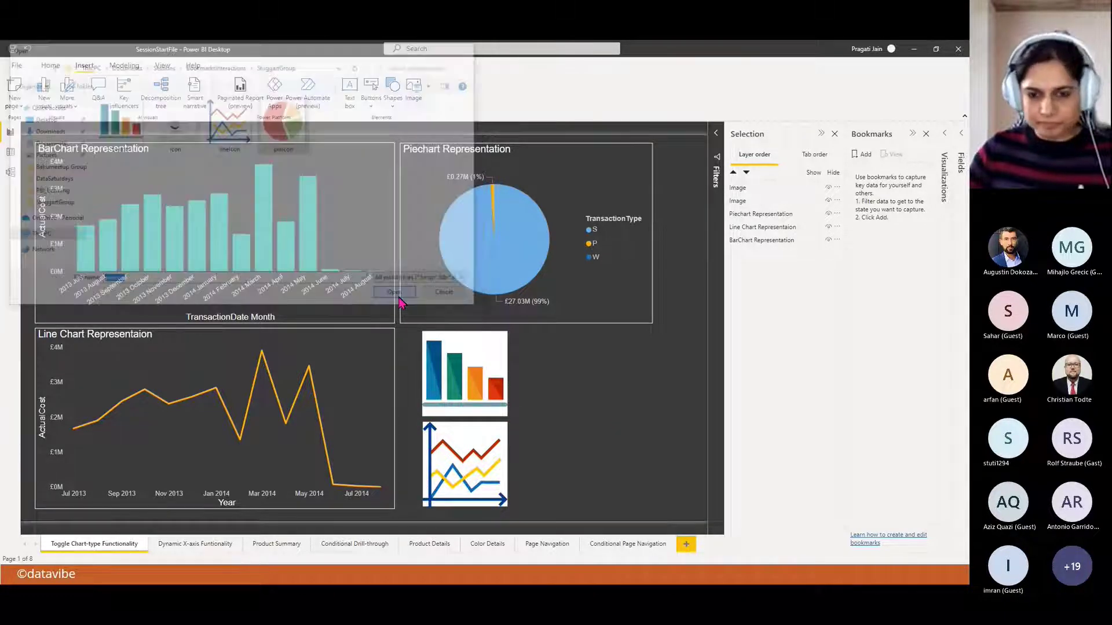
pyautogui.moveTo(617, 370); pyautogui.dragTo(603, 371)
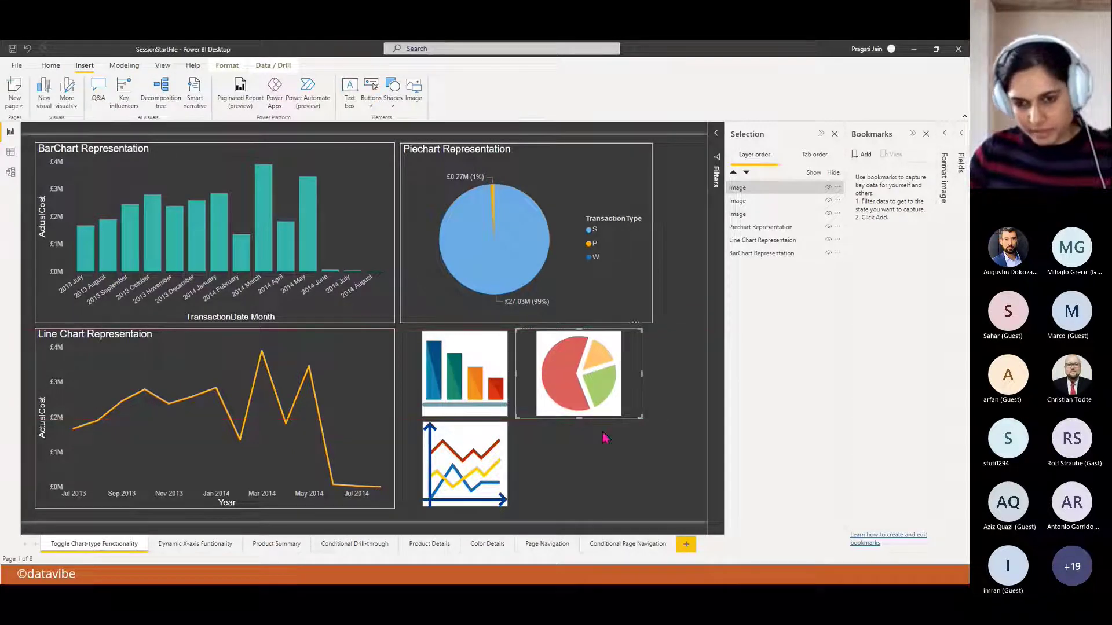
pyautogui.click(599, 456)
# - Match the pie icon image to the bar icon's size by setting its width to 229 and height to 169
pyautogui.click(490, 353)
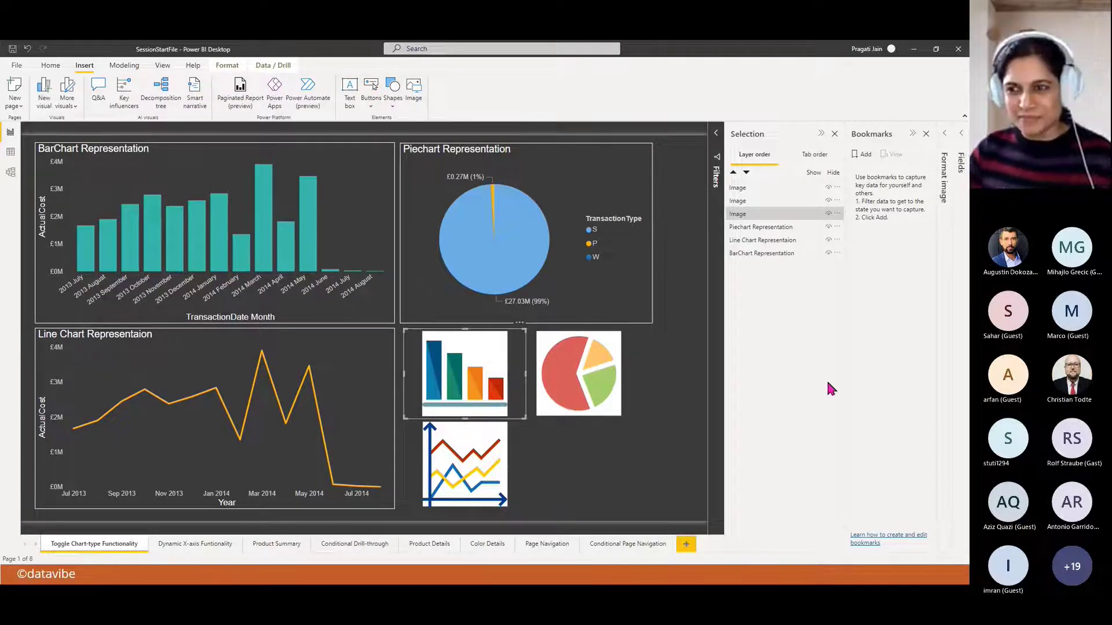
pyautogui.click(821, 136)
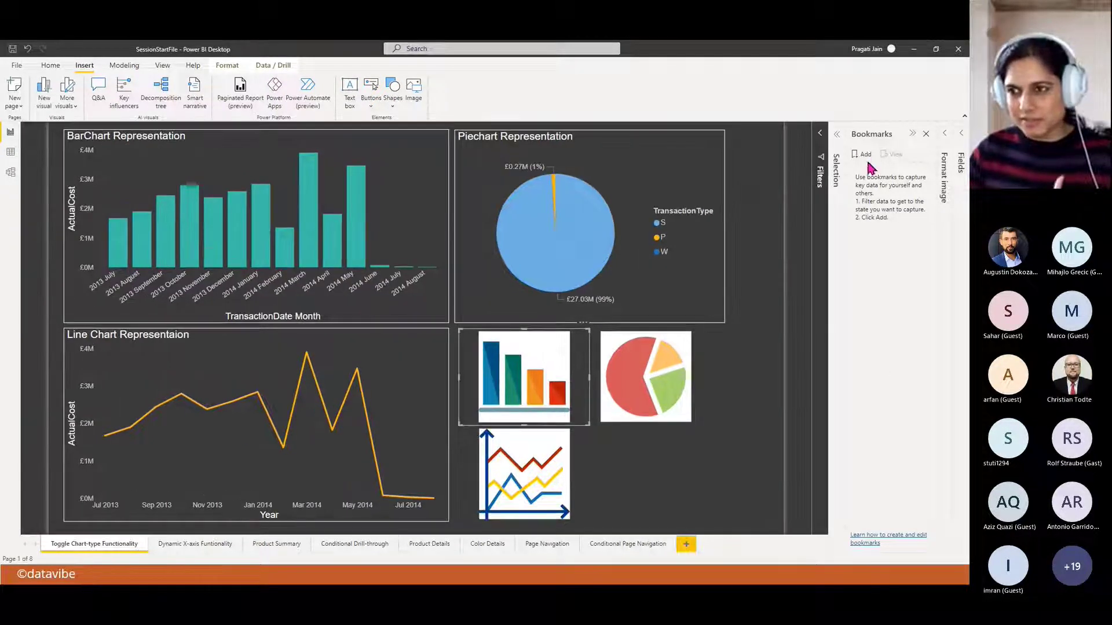
pyautogui.click(915, 135)
pyautogui.click(946, 136)
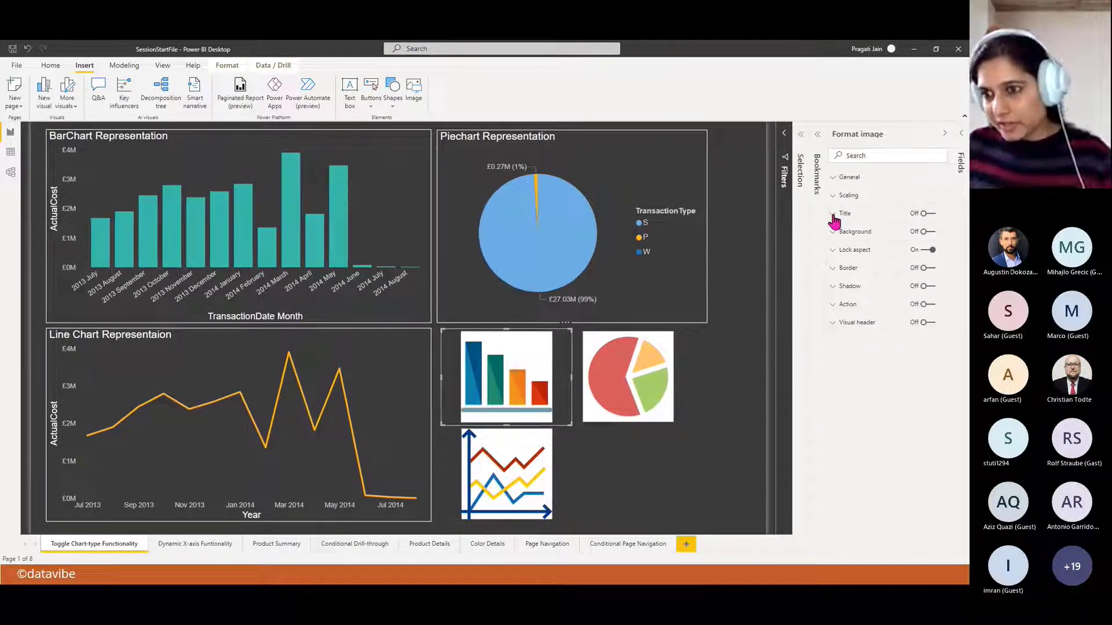
pyautogui.click(841, 177)
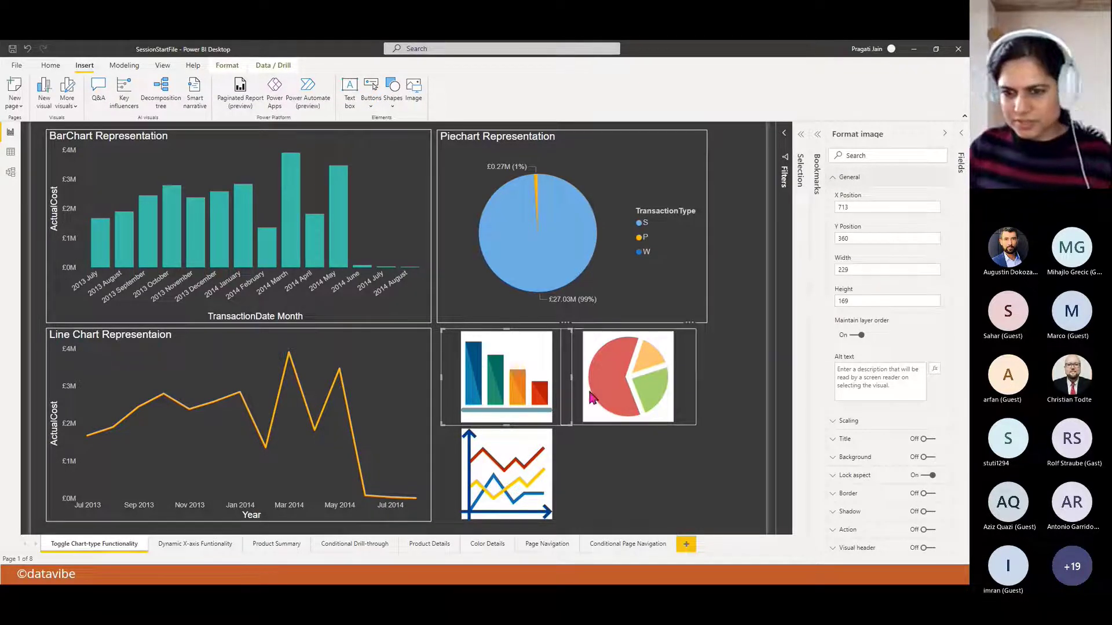
pyautogui.click(689, 356)
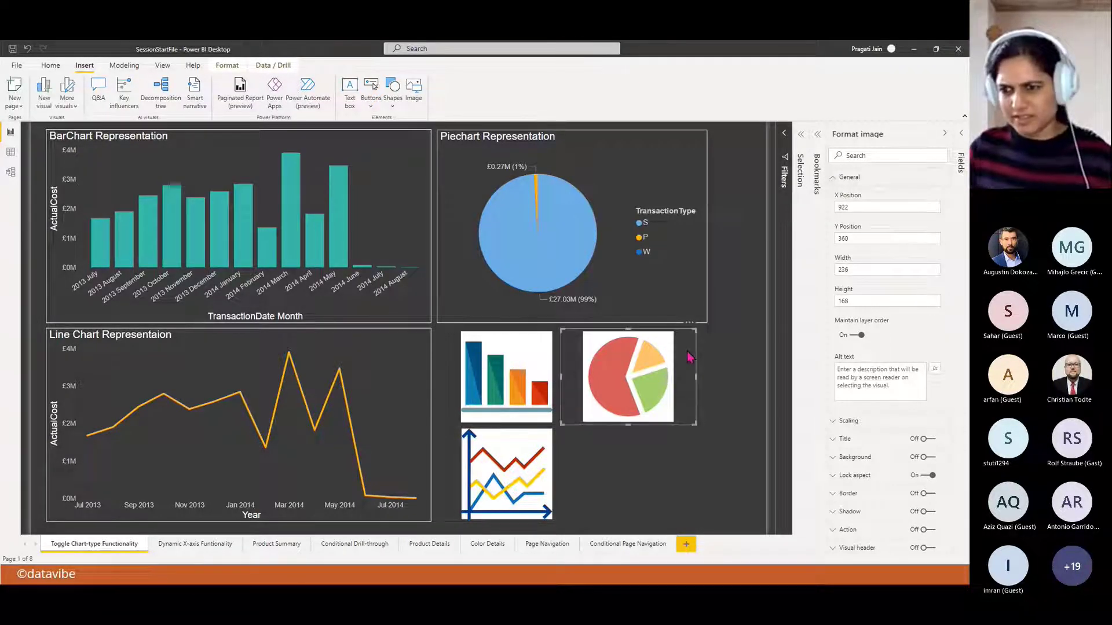
pyautogui.moveTo(860, 270); pyautogui.dragTo(837, 269)
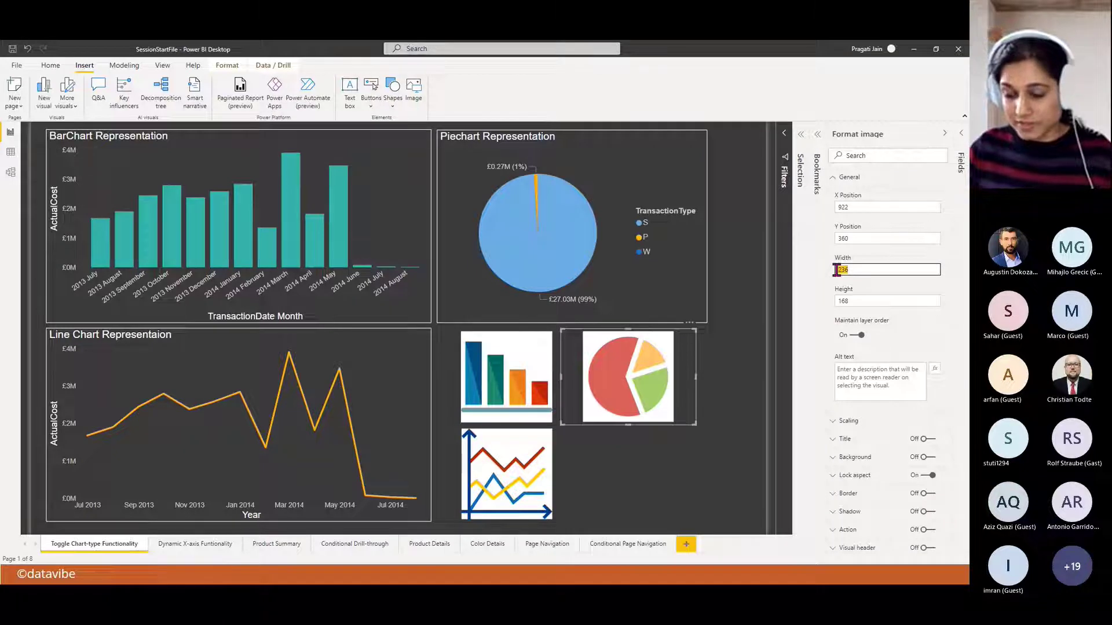
pyautogui.write('229')
pyautogui.moveTo(876, 301); pyautogui.dragTo(837, 301)
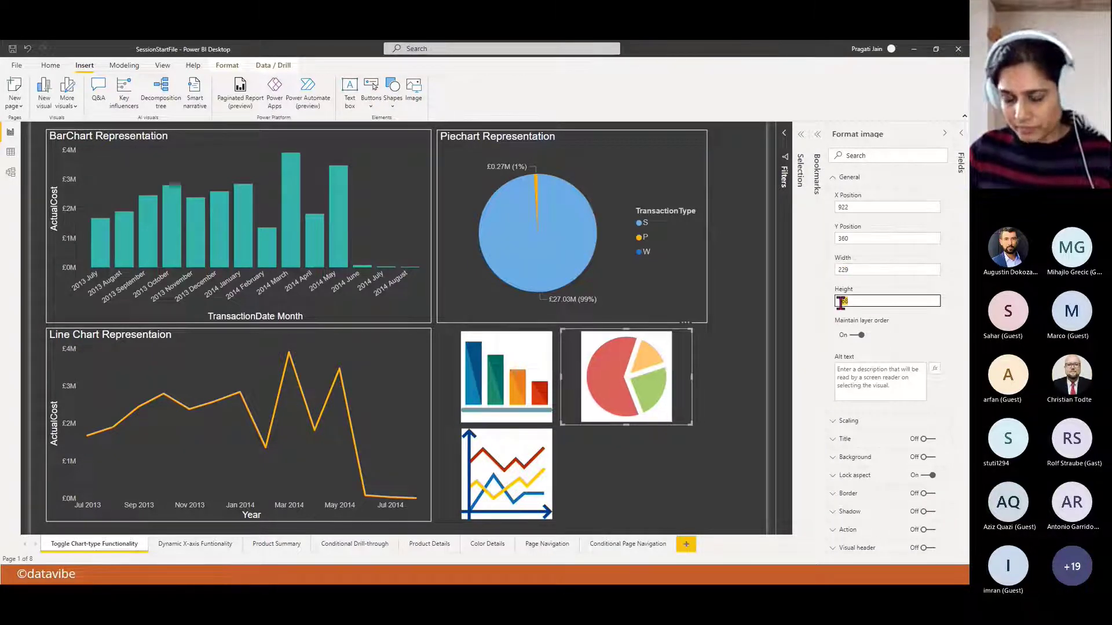
pyautogui.write('169')
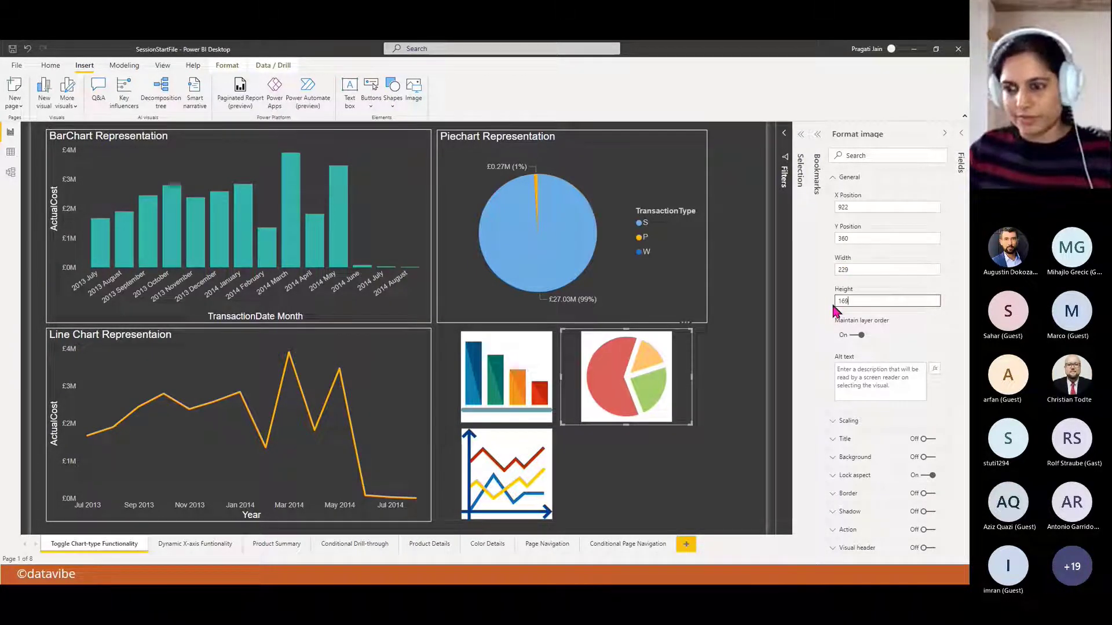
# - Set the line icon image's height to 169
pyautogui.click(571, 470)
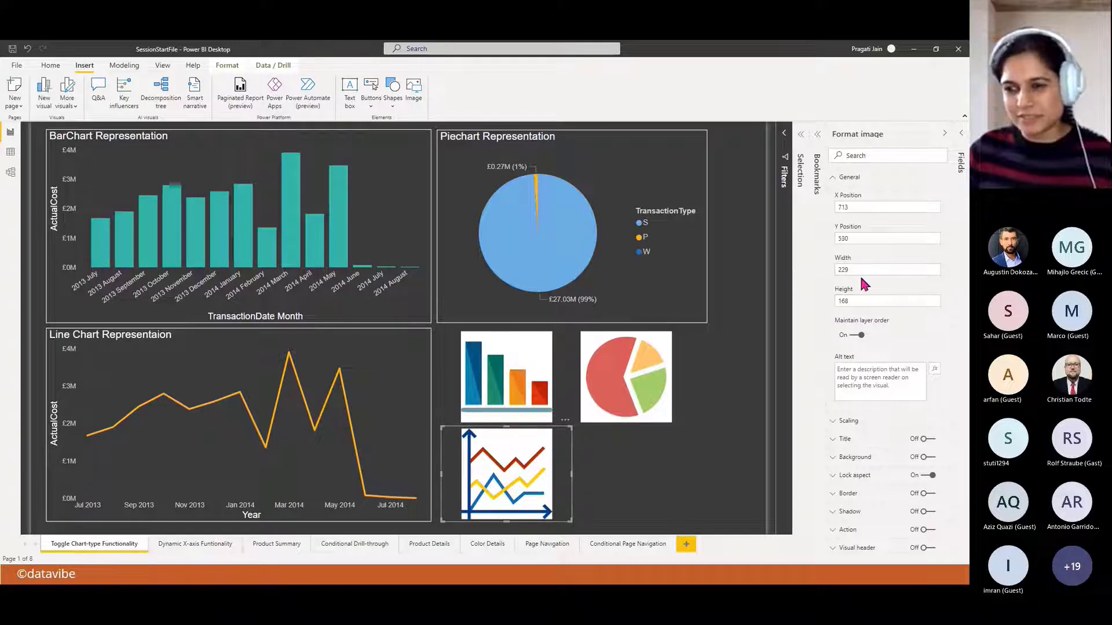
pyautogui.click(853, 300)
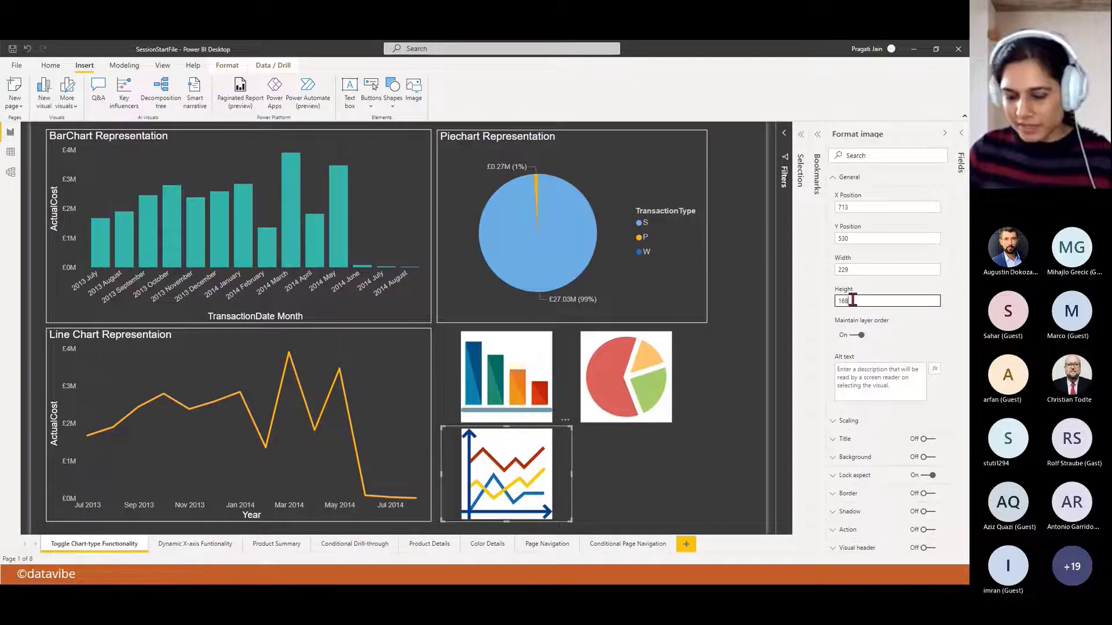
pyautogui.write('8')
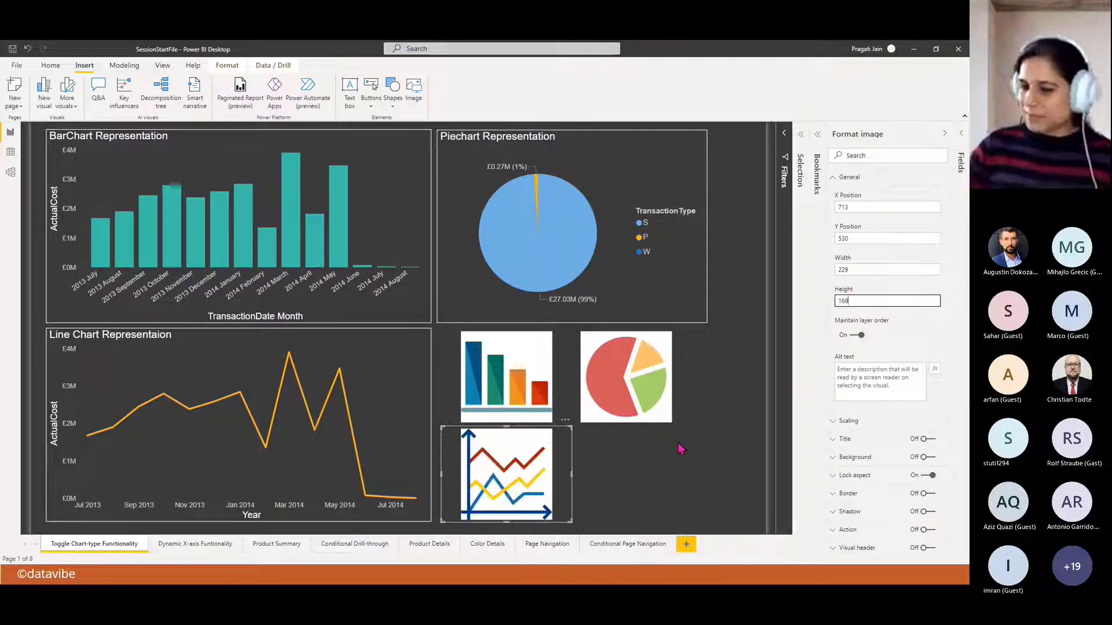
pyautogui.click(679, 448)
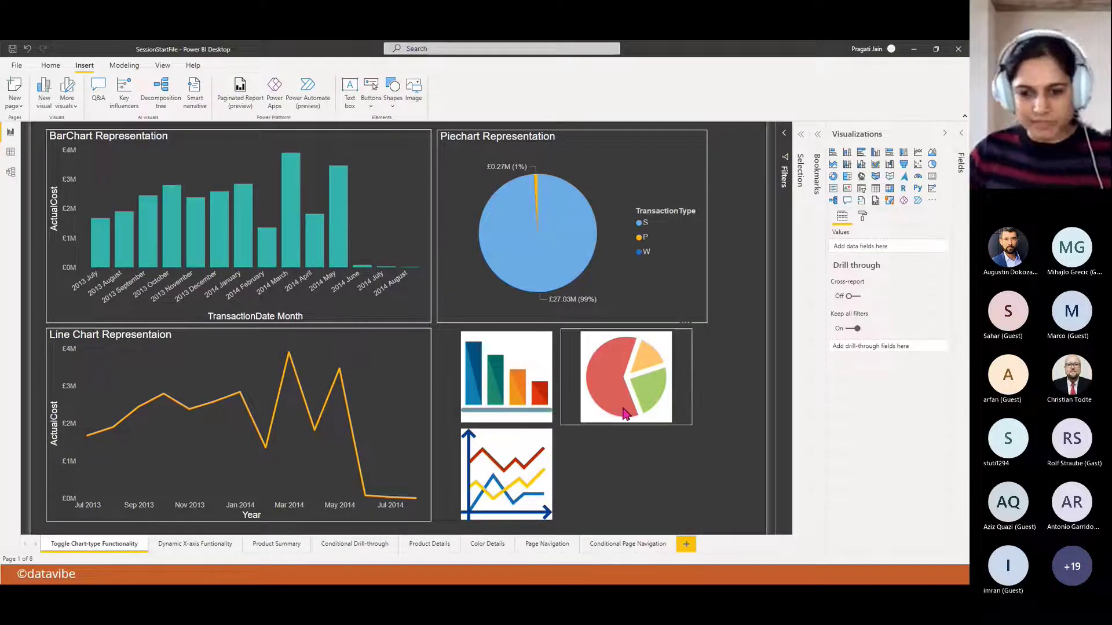
# - Set the scaling of the bar, pie and line icon images to Fit
pyautogui.click(526, 389)
pyautogui.keyDown('ctrl'); pyautogui.click(596, 395); pyautogui.keyUp('ctrl')
pyautogui.keyDown('ctrl'); pyautogui.click(539, 490); pyautogui.keyUp('ctrl')
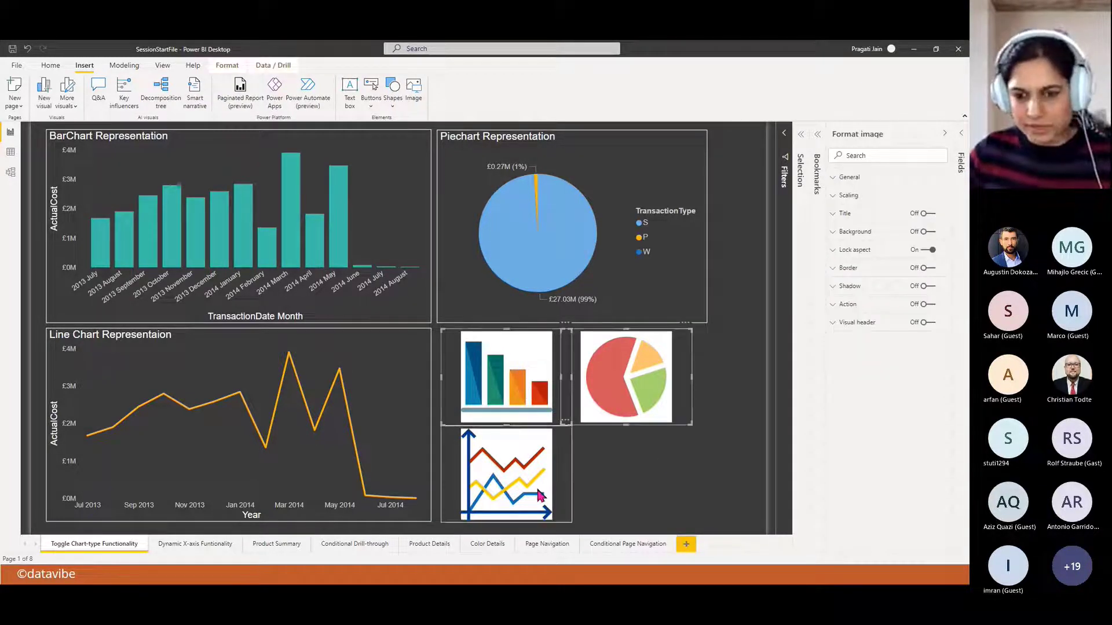
pyautogui.click(849, 195)
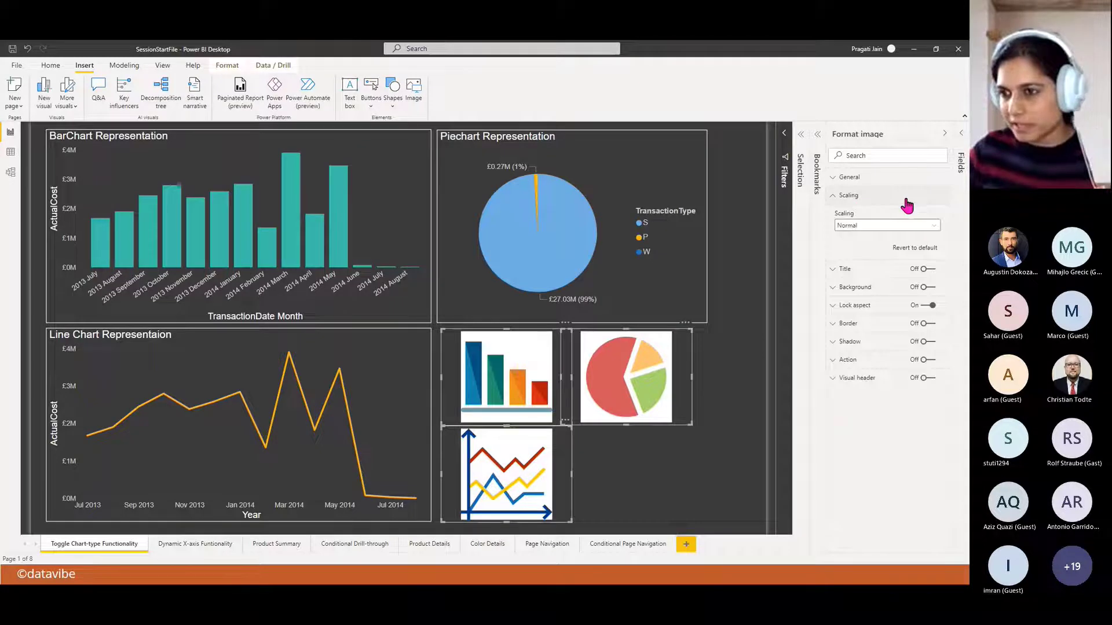
pyautogui.click(929, 225)
pyautogui.click(884, 250)
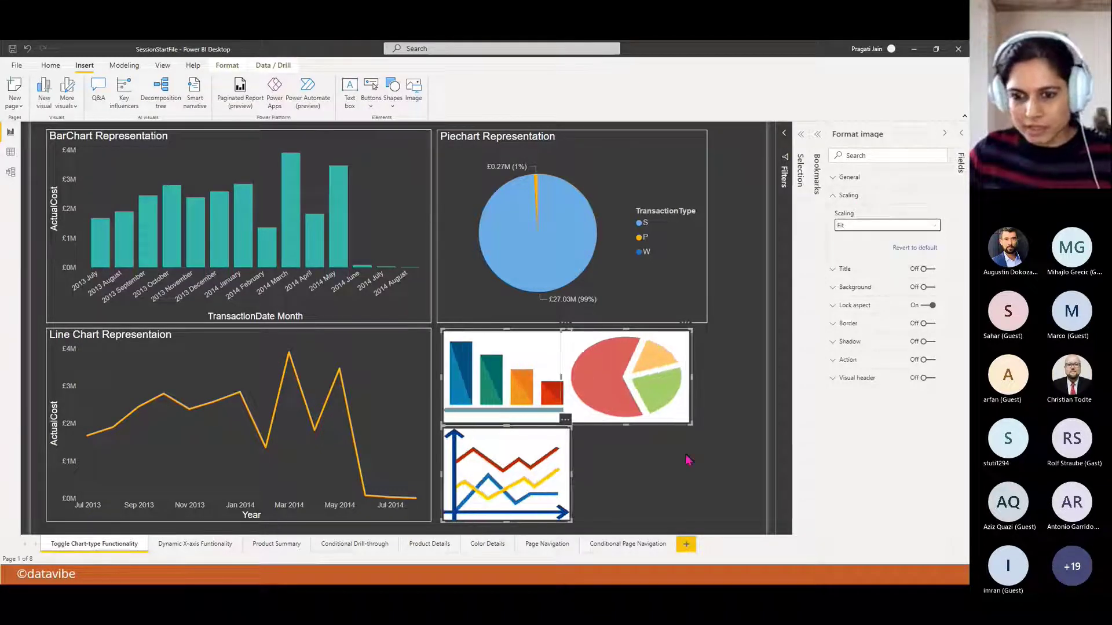
# - Shrink the pie icon to about 96 by 73 and shift the three icons further right beneath the pie chart
pyautogui.moveTo(631, 410); pyautogui.dragTo(622, 401)
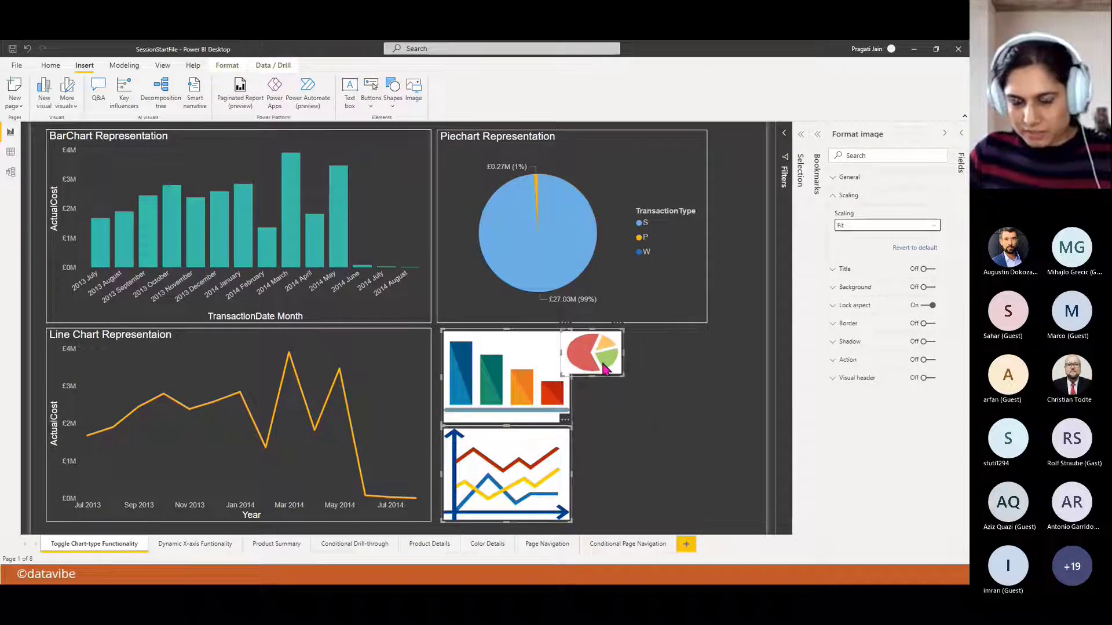
pyautogui.moveTo(605, 354); pyautogui.dragTo(654, 393)
pyautogui.click(647, 360)
pyautogui.click(648, 428)
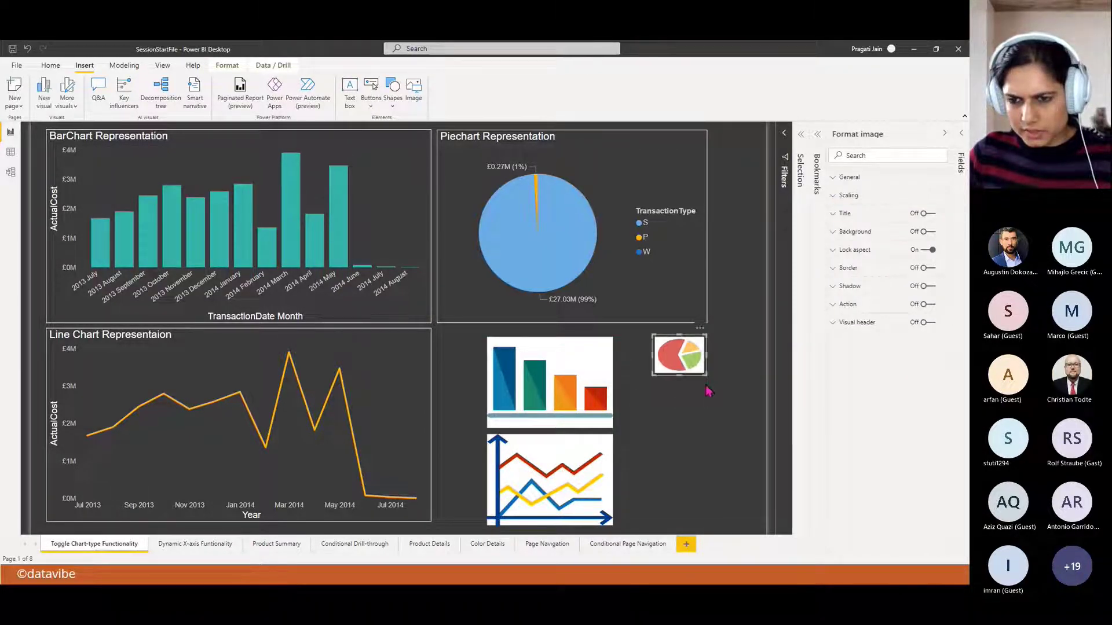
# - Set the pie icon image's height to 96 so that it equals its width
pyautogui.click(862, 177)
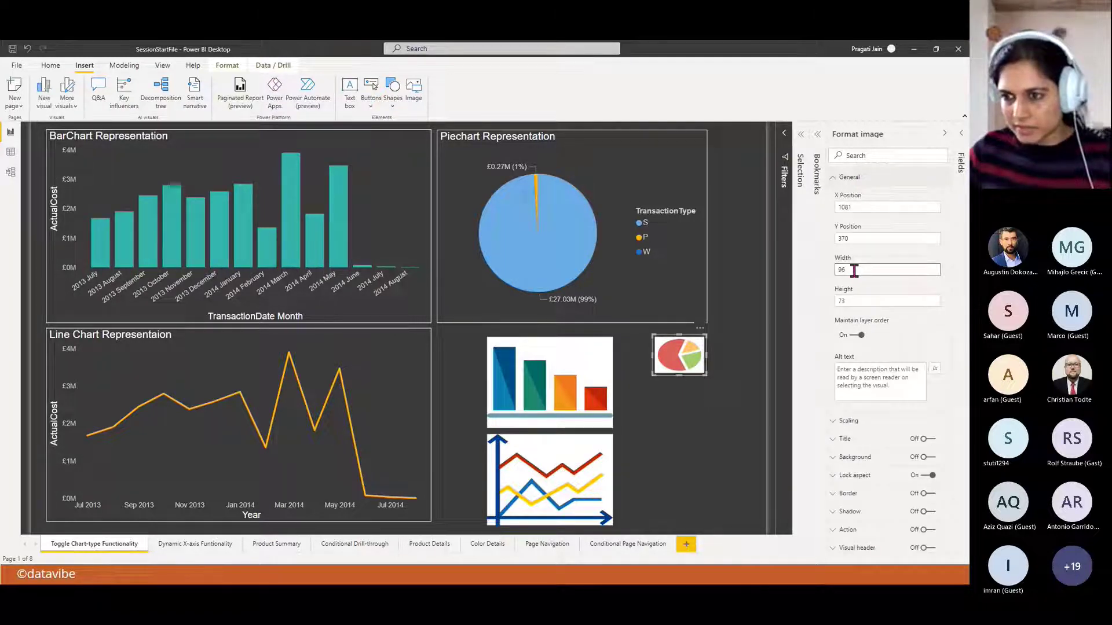
pyautogui.click(844, 301)
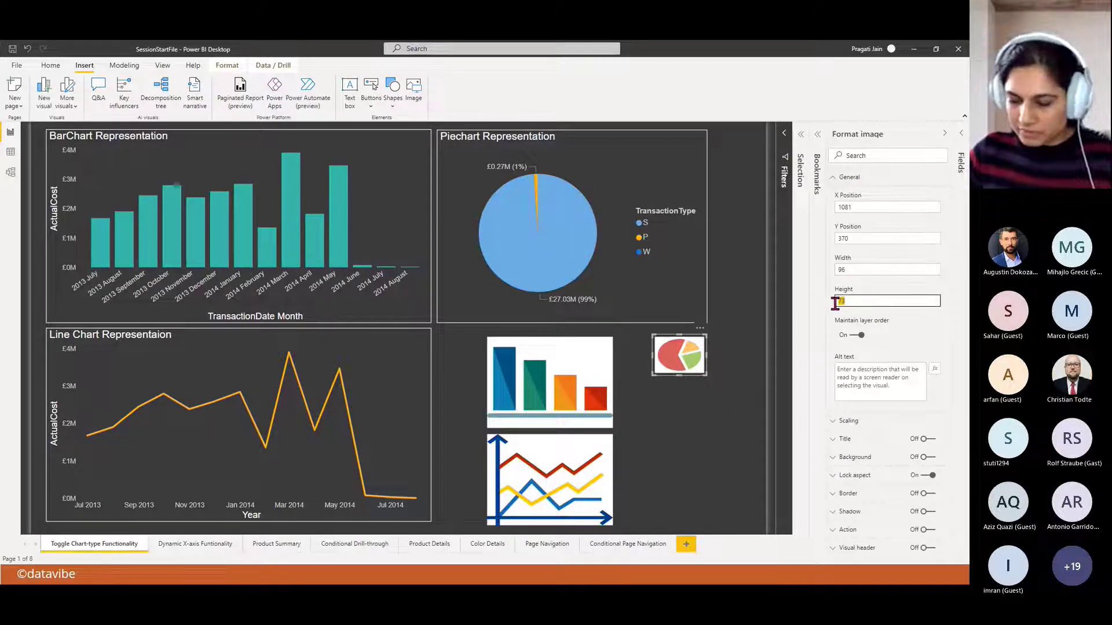
pyautogui.write('96')
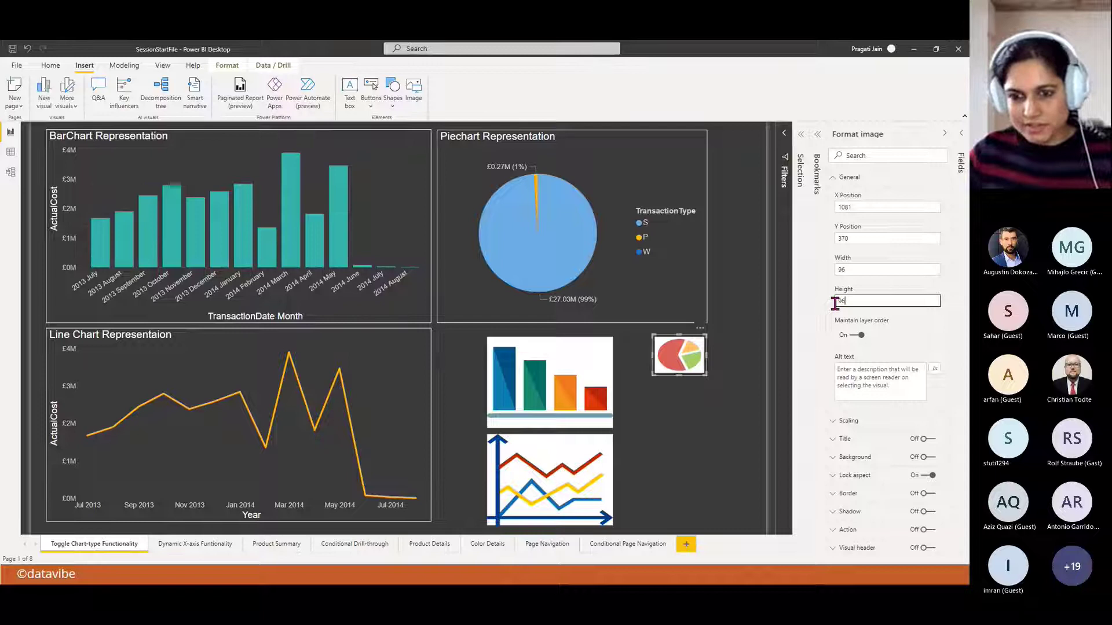
# - Set the bar icon image's width and height both to 96
pyautogui.click(566, 377)
pyautogui.moveTo(849, 270); pyautogui.dragTo(836, 303)
pyautogui.write('96')
pyautogui.press('Return')
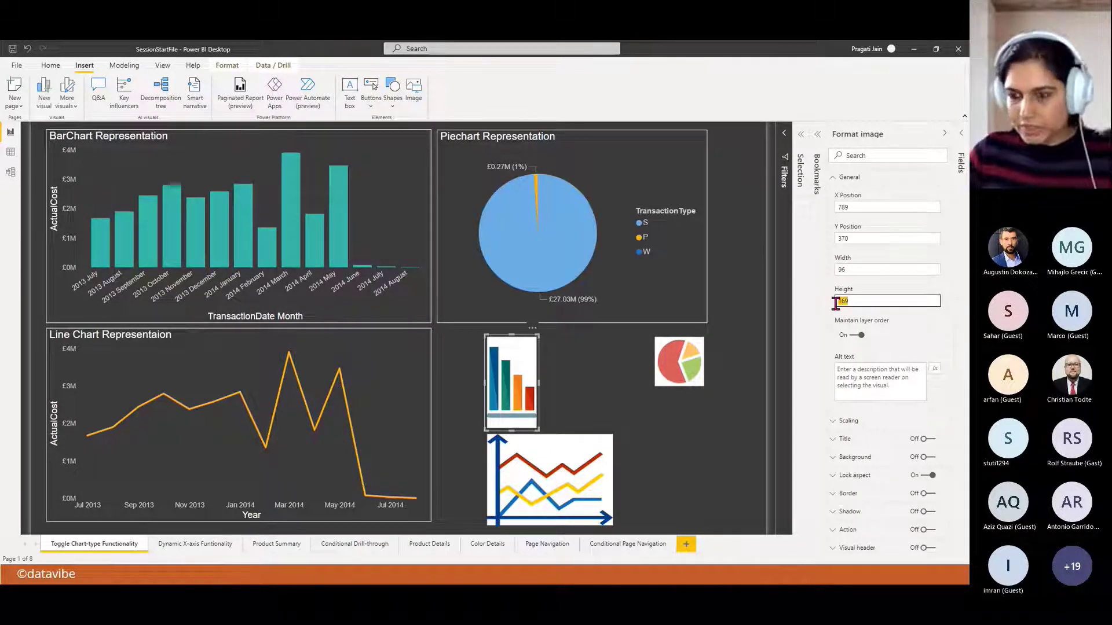
pyautogui.write('96')
pyautogui.press('Return')
# - Set the line icon image's width and height both to 96
pyautogui.click(576, 470)
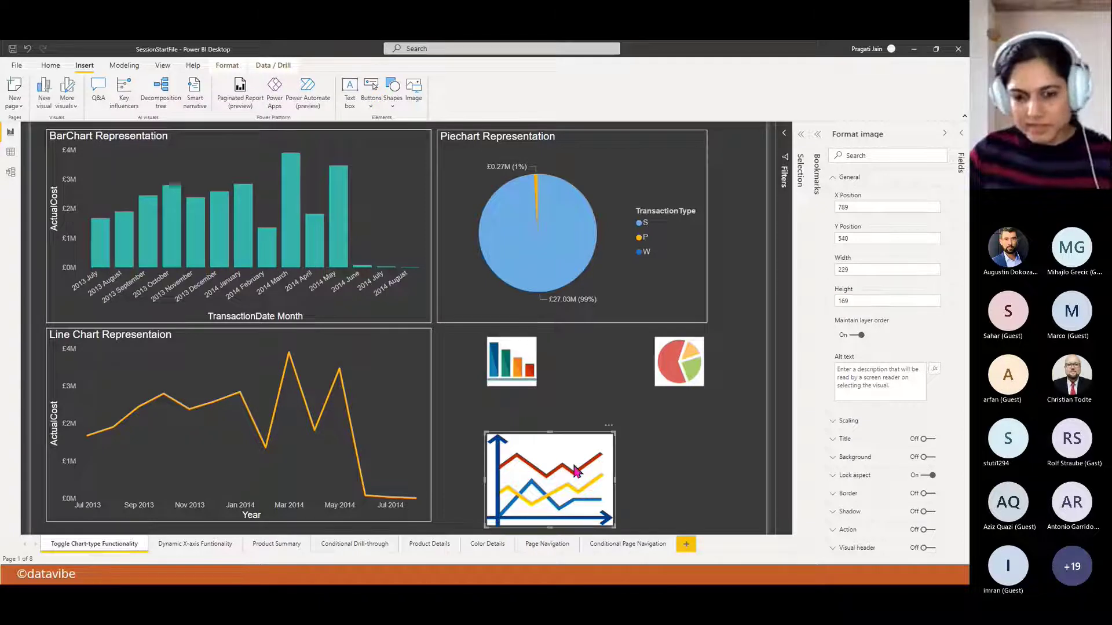
pyautogui.doubleClick(842, 269)
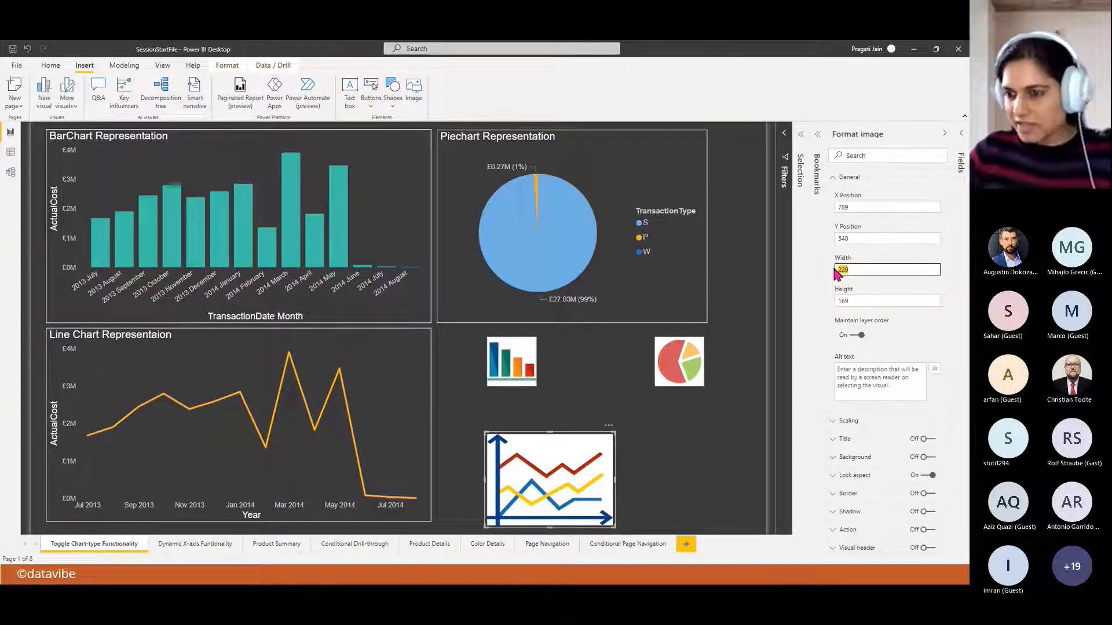
pyautogui.write('96')
pyautogui.click(838, 301)
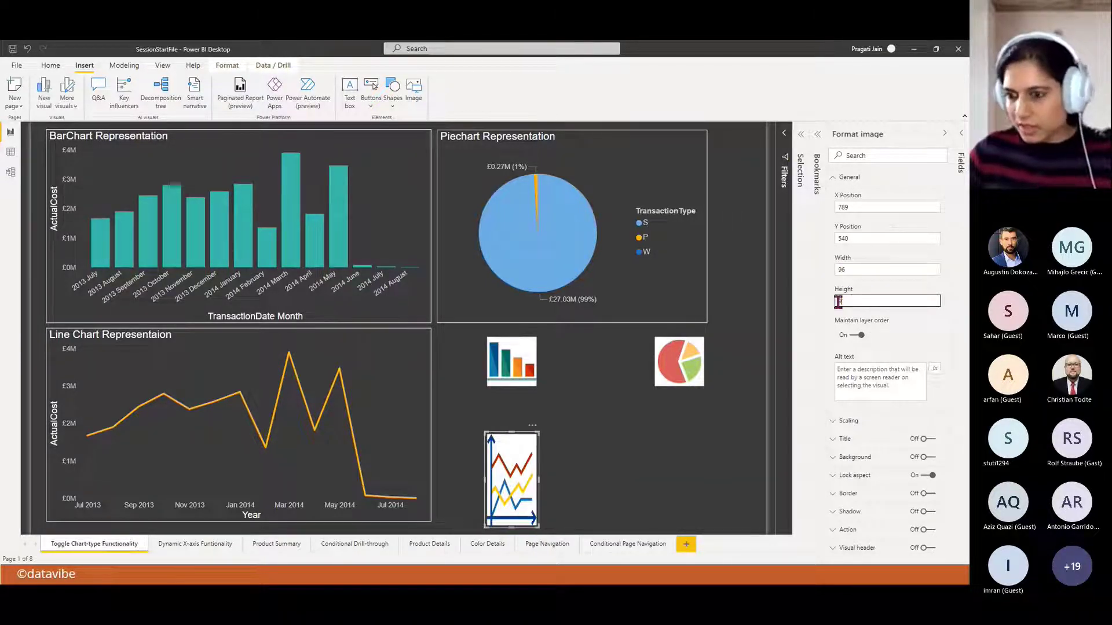
pyautogui.write('96')
pyautogui.click(581, 467)
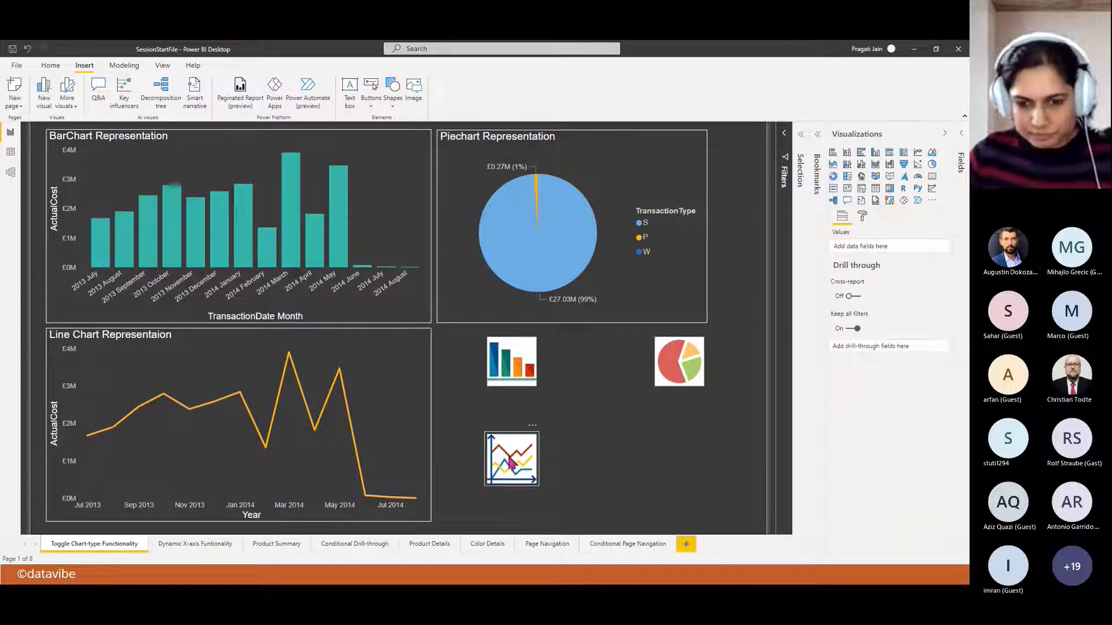
# - Arrange the icons in one evenly spaced row below the pie chart, with the line icon between the bar and pie icons
pyautogui.moveTo(510, 462); pyautogui.dragTo(578, 364)
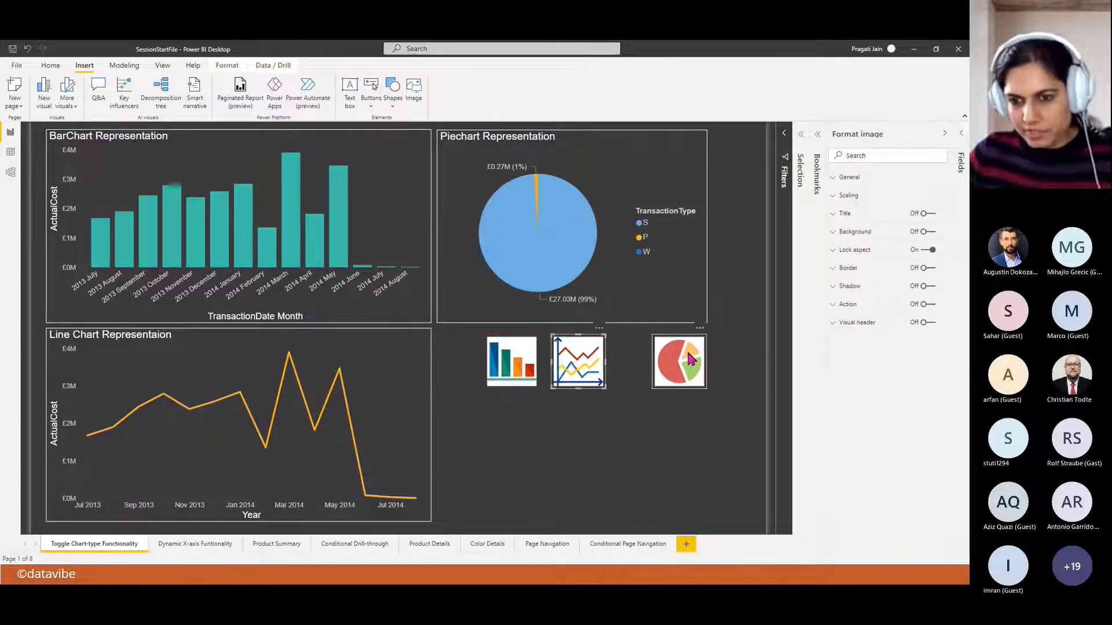
pyautogui.moveTo(688, 353); pyautogui.dragTo(655, 349)
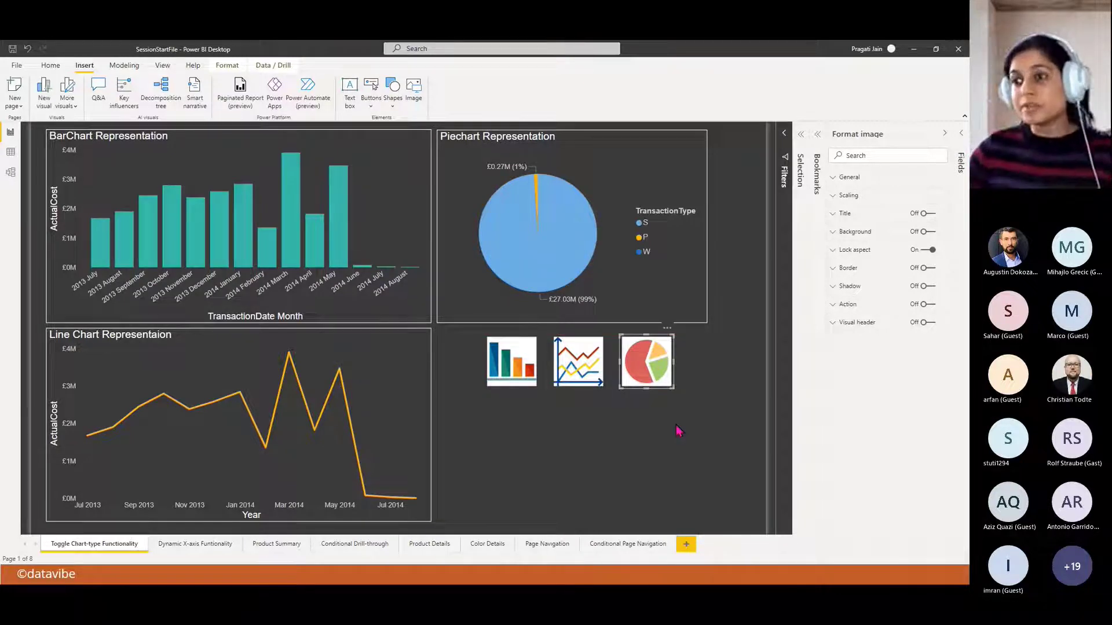
pyautogui.click(945, 133)
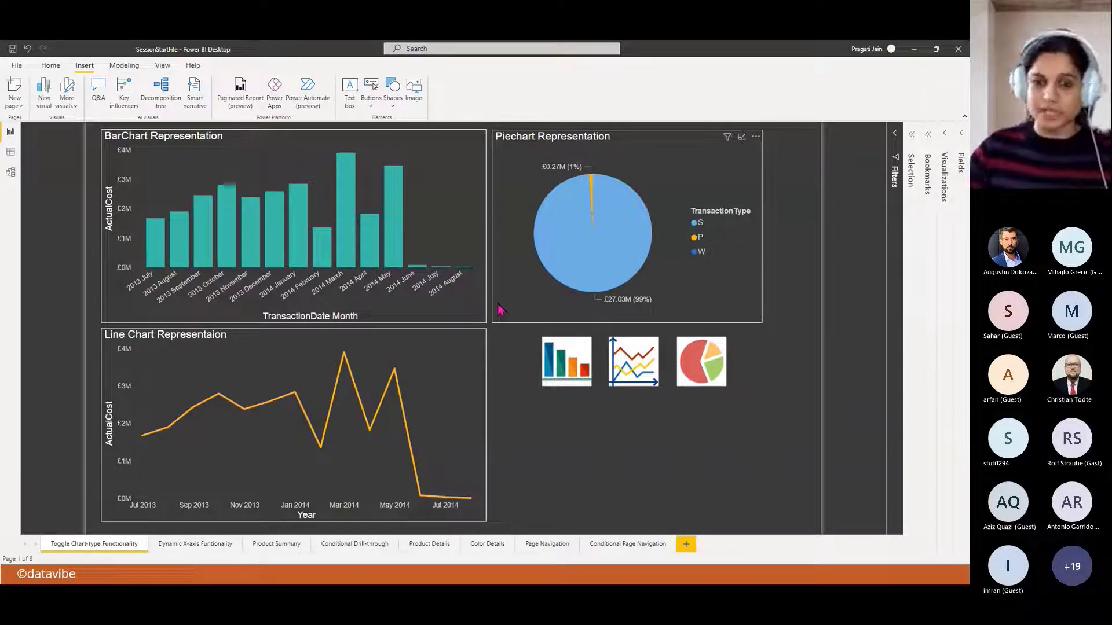
# - Show the selection and bookmark lists again, add a bookmark and rename it barChart
pyautogui.click(910, 150)
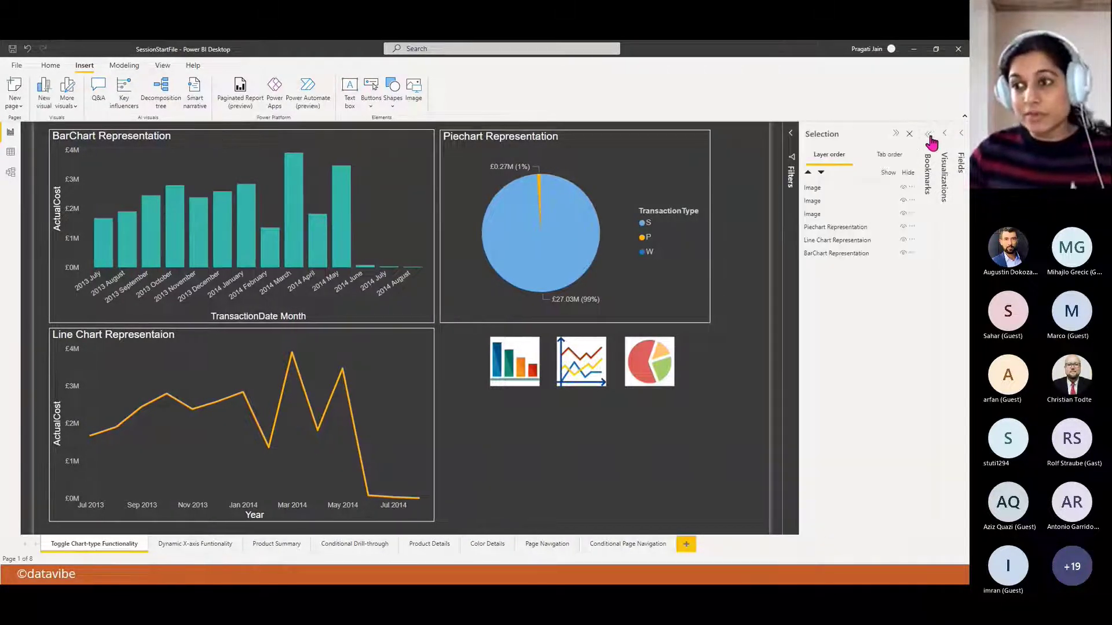
pyautogui.click(930, 141)
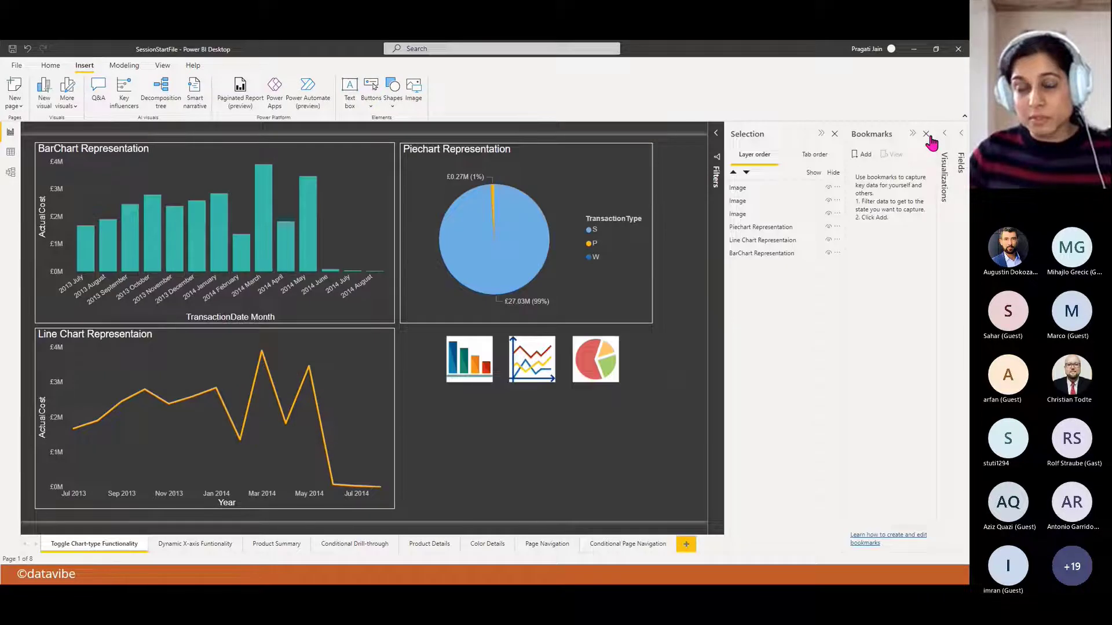
pyautogui.click(862, 160)
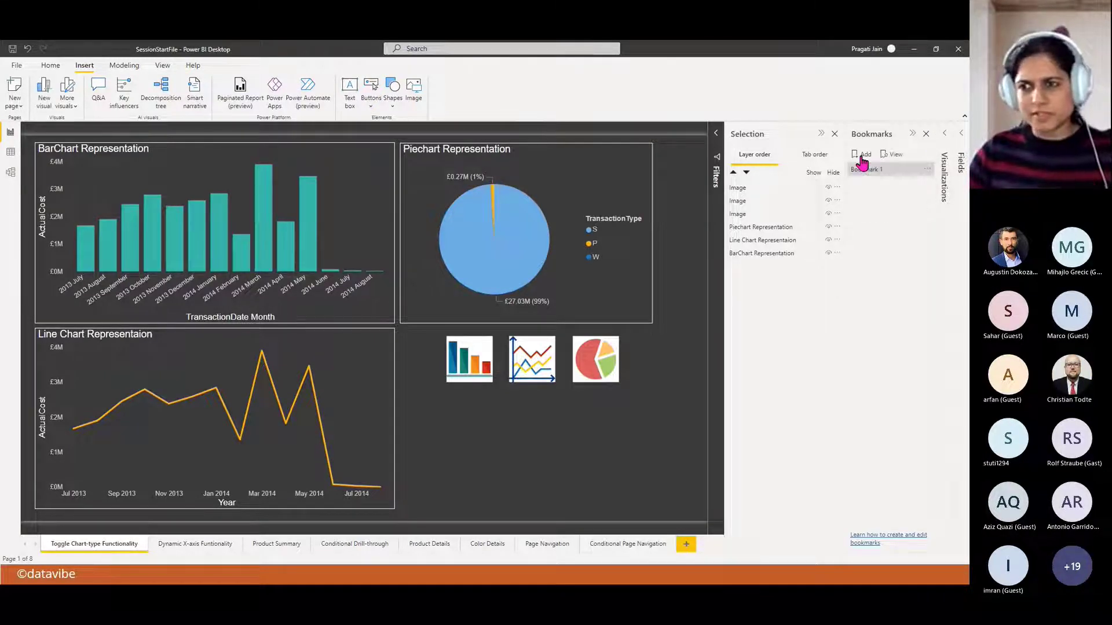
pyautogui.click(890, 173)
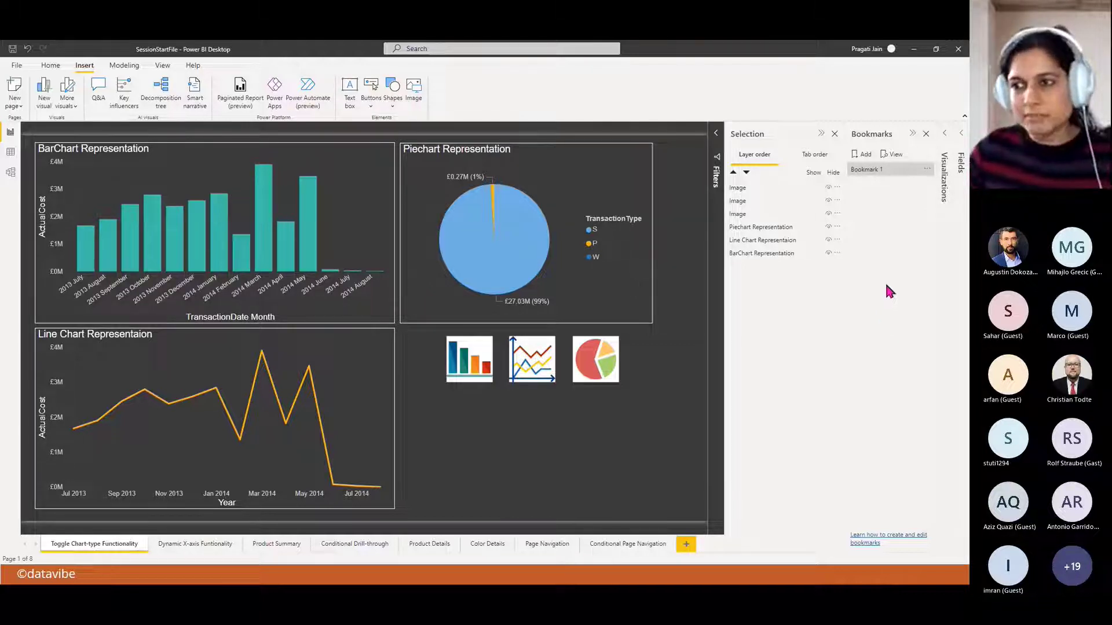
pyautogui.click(926, 171)
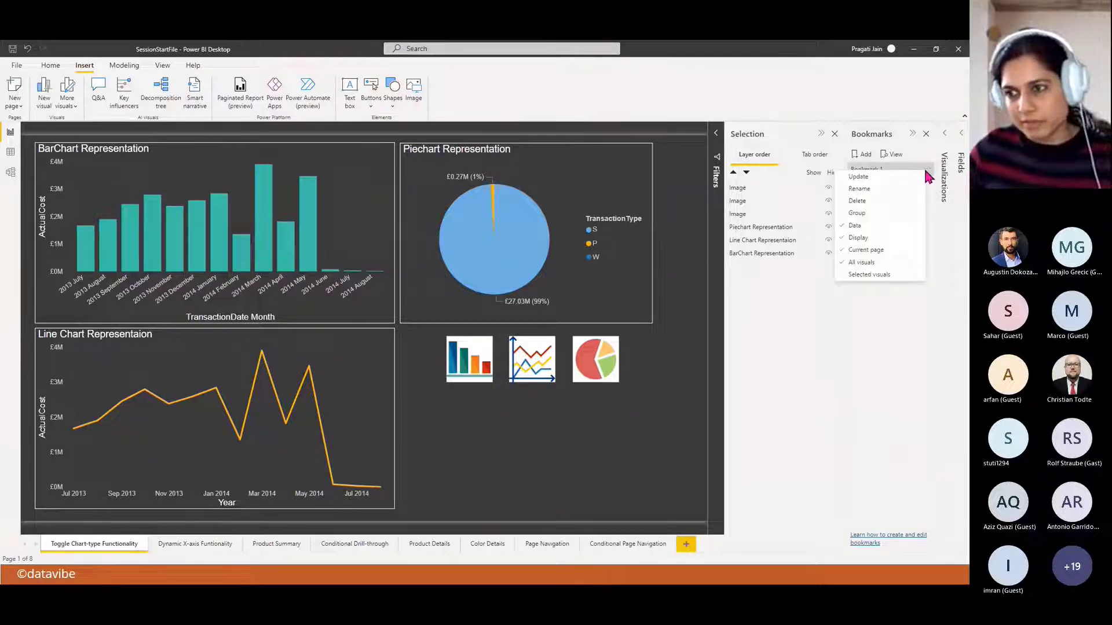
pyautogui.click(877, 185)
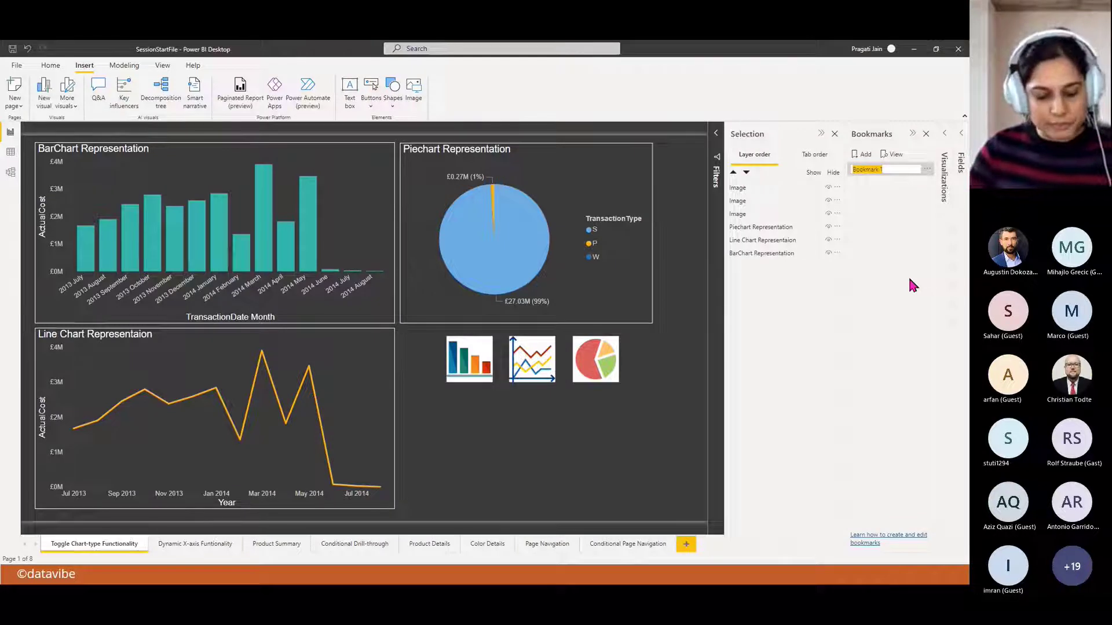
pyautogui.write('barChart')
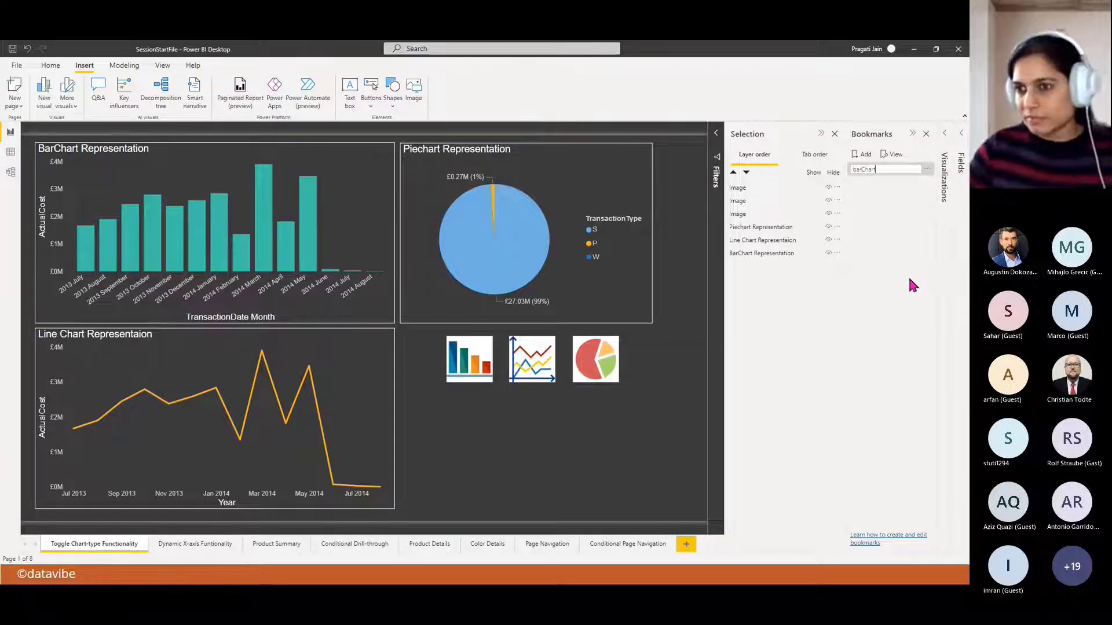
# - Hide the line chart and the pie chart, and update the barChart bookmark with only the bar chart shown
pyautogui.press('Return')
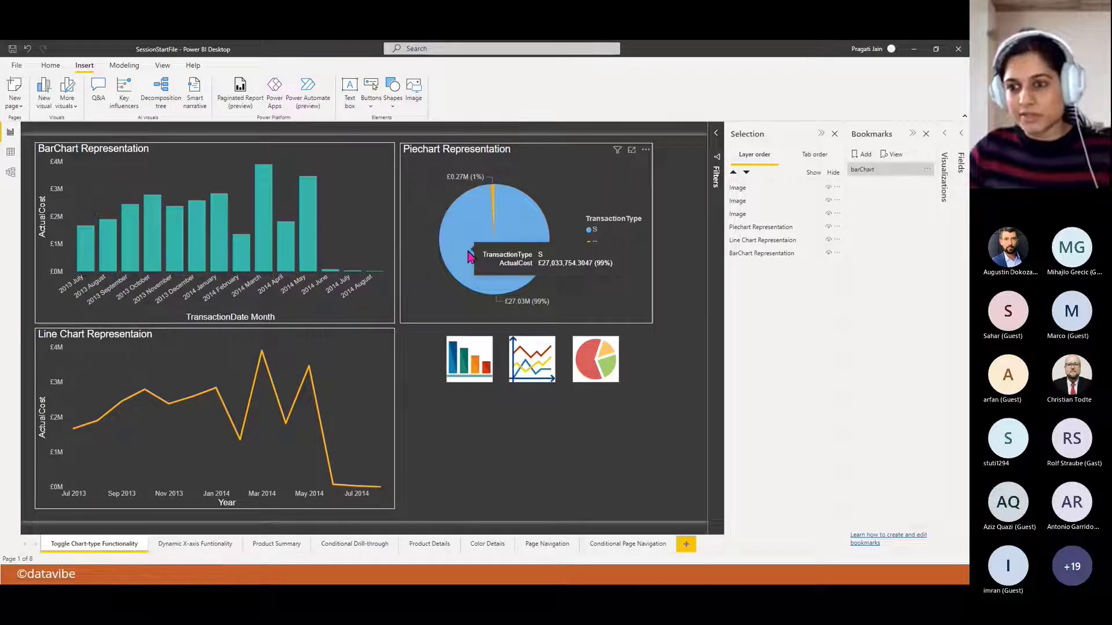
pyautogui.click(828, 240)
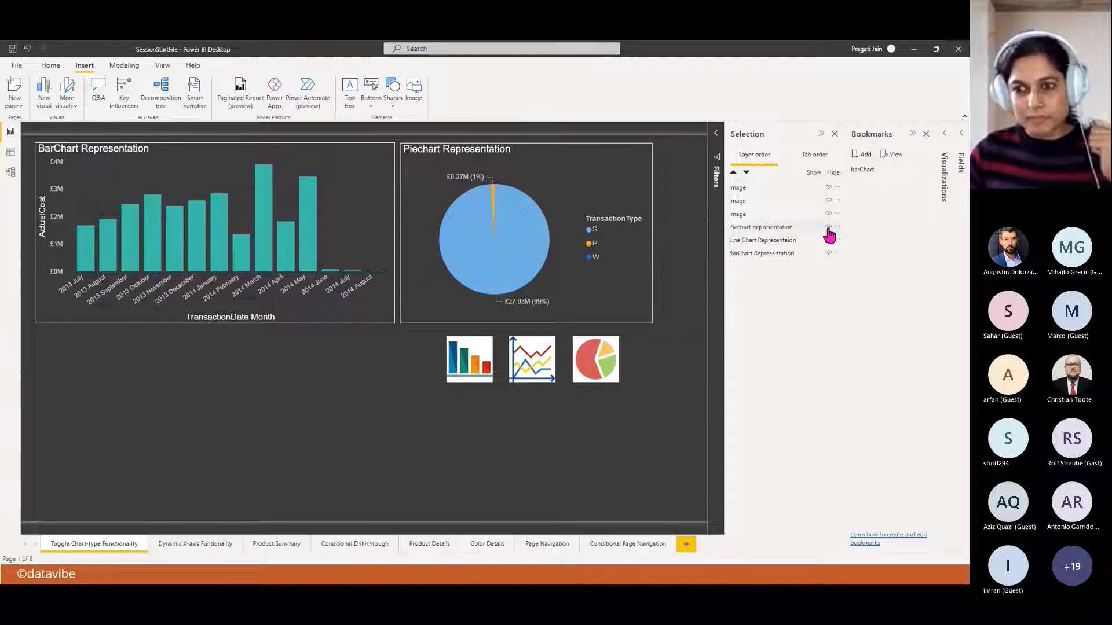
pyautogui.click(829, 226)
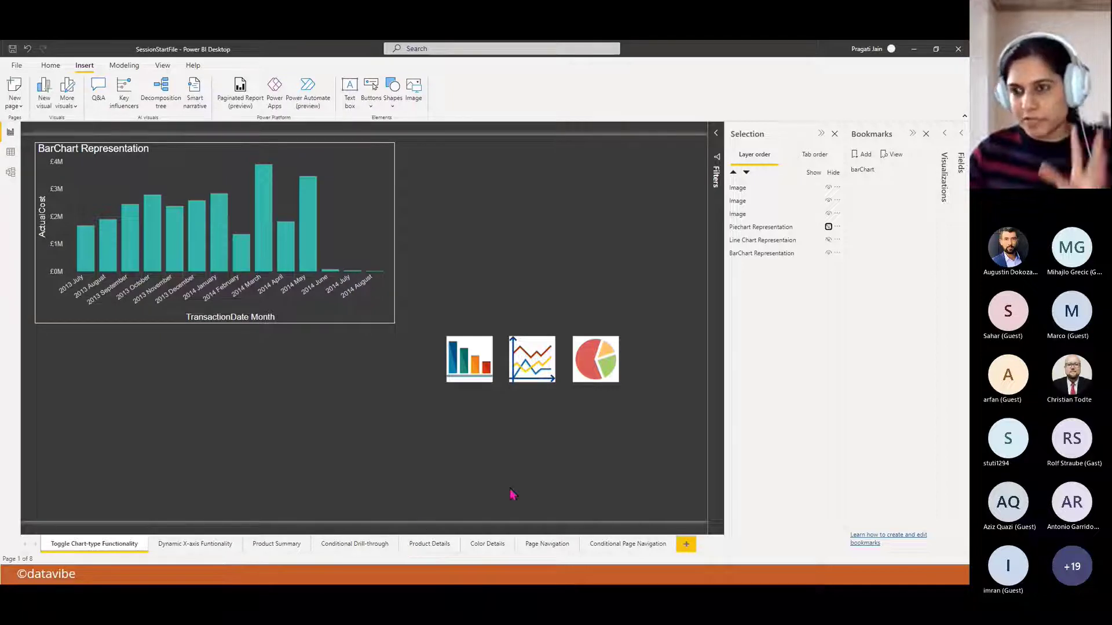
pyautogui.click(927, 169)
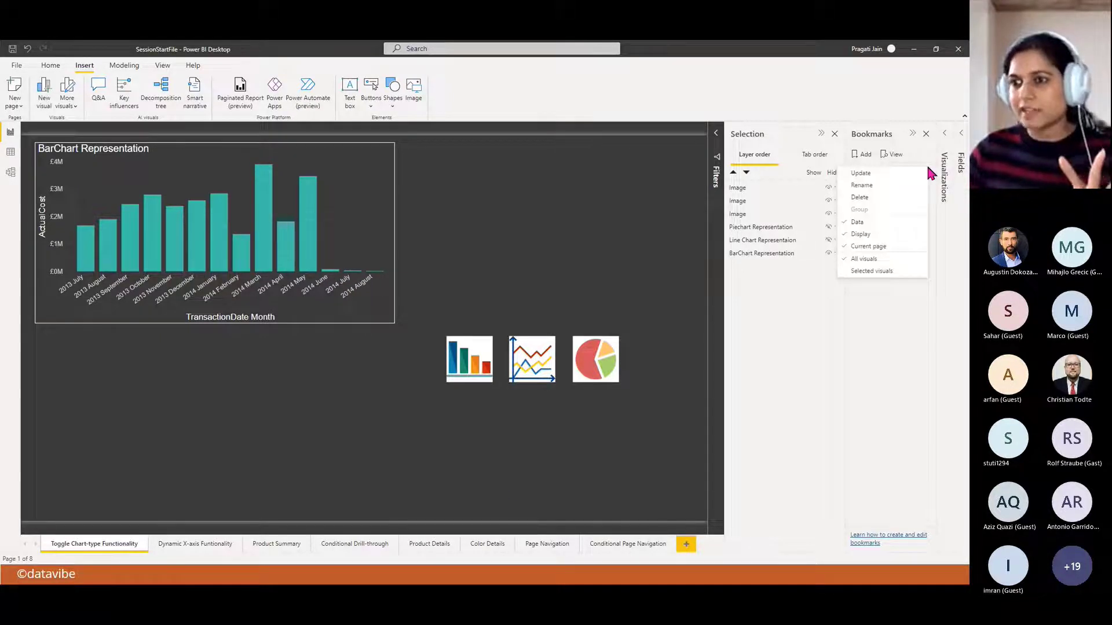
pyautogui.click(900, 175)
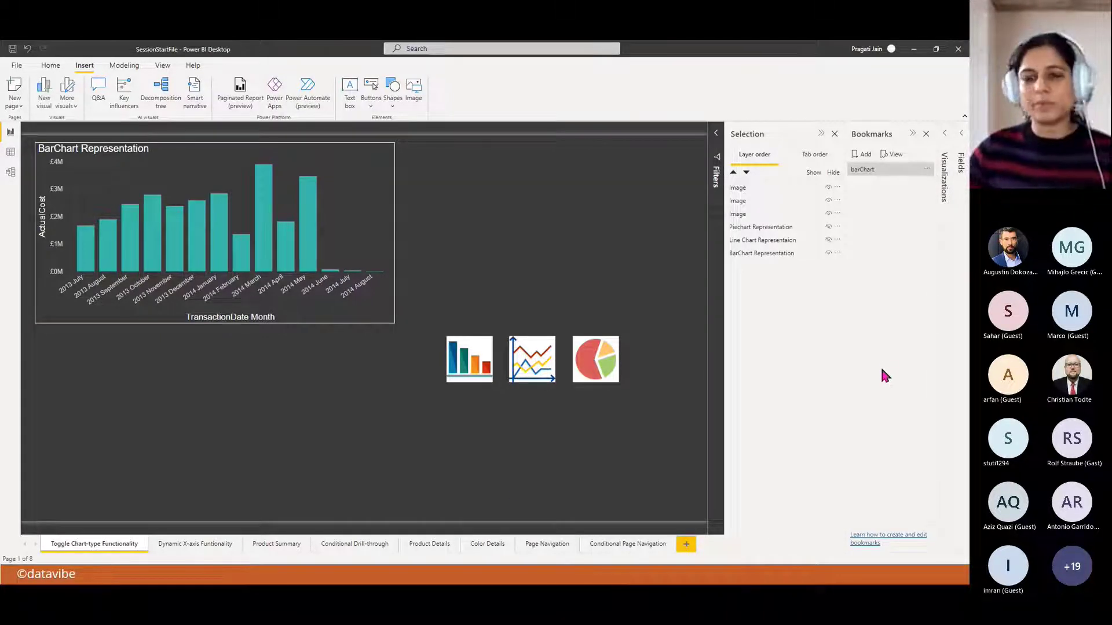
# - Show the pie and line charts again and apply the barChart bookmark to test it
pyautogui.click(828, 227)
pyautogui.click(828, 240)
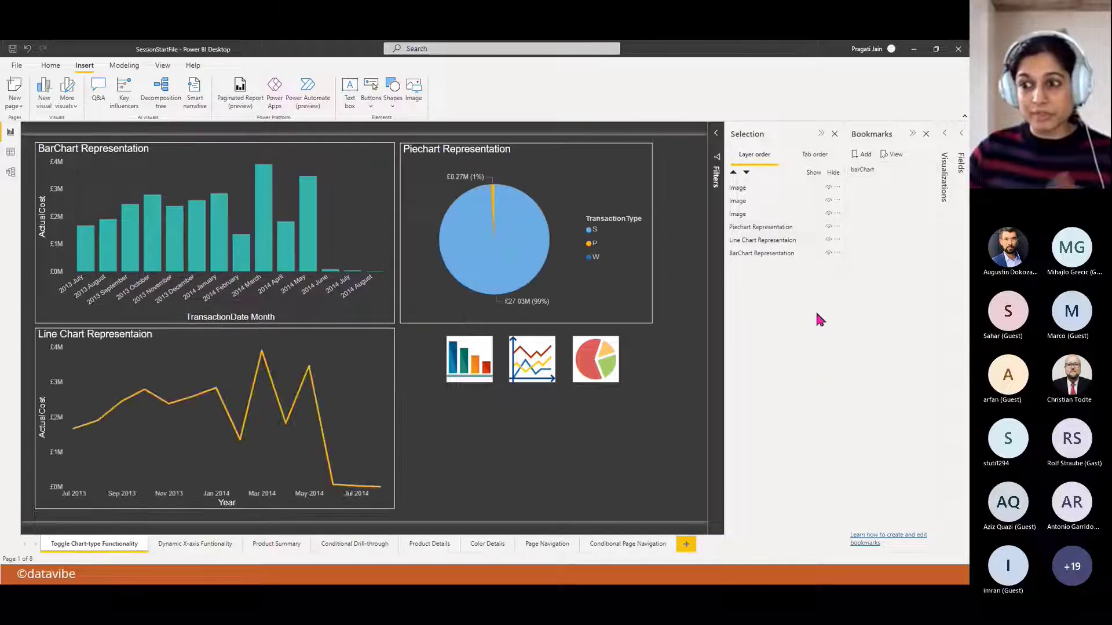
pyautogui.click(868, 175)
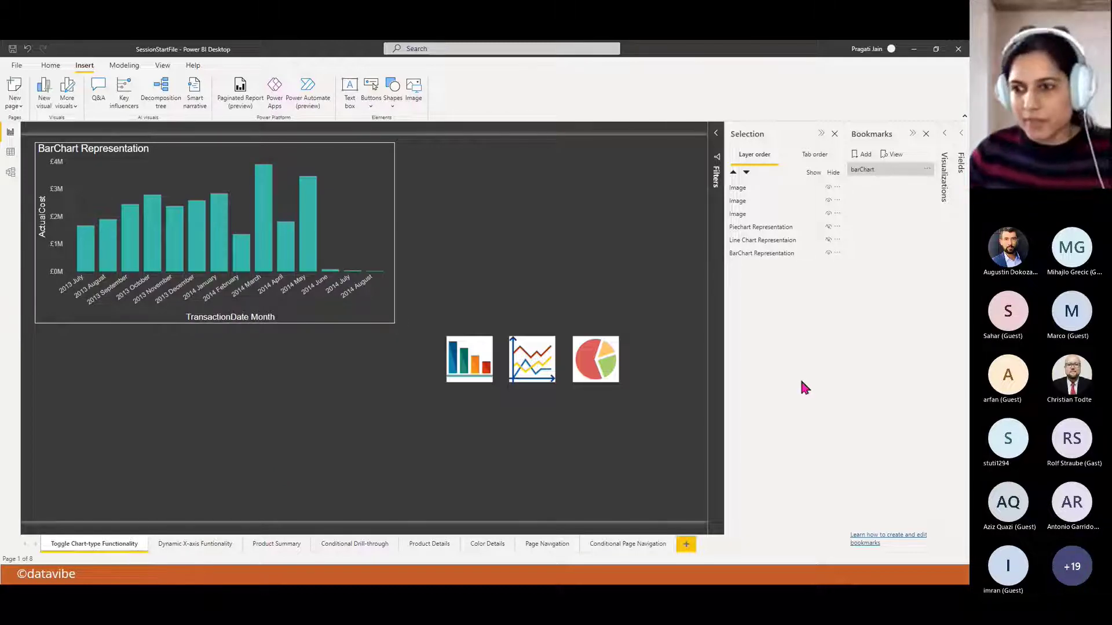
# - Unhide the pie and line charts, and add a second bookmark named lineChart
pyautogui.click(829, 226)
pyautogui.click(828, 239)
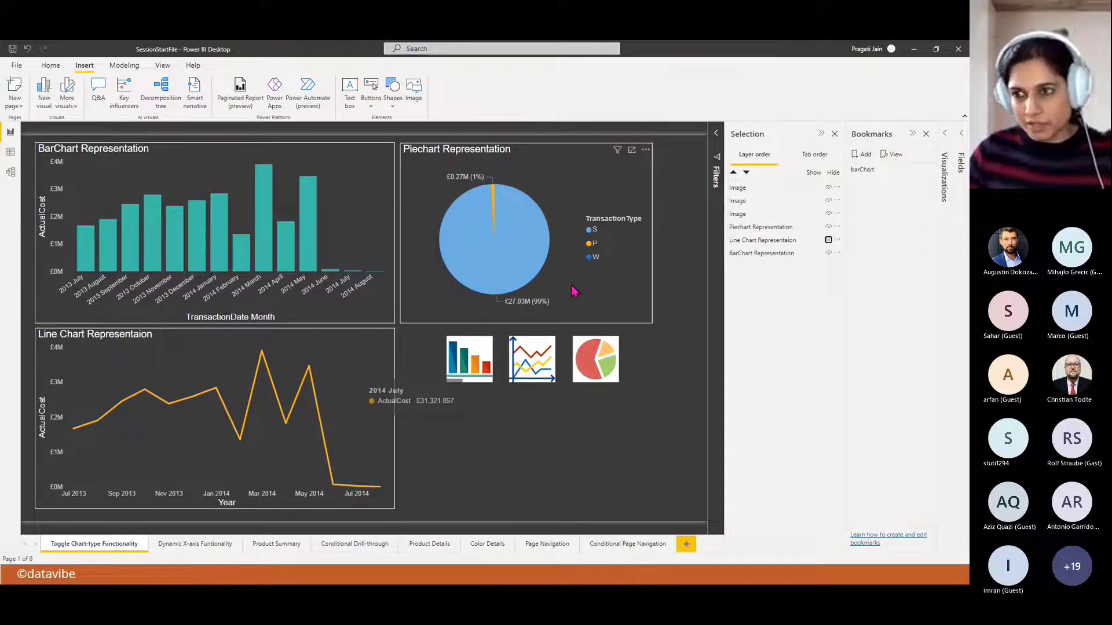
pyautogui.click(861, 155)
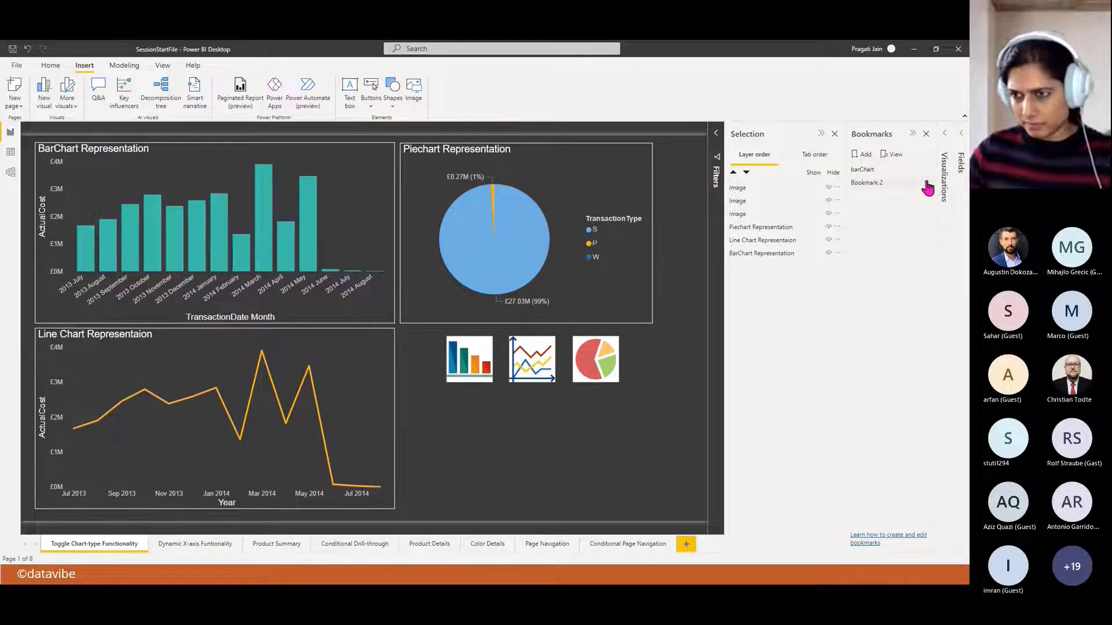
pyautogui.click(927, 183)
pyautogui.click(889, 200)
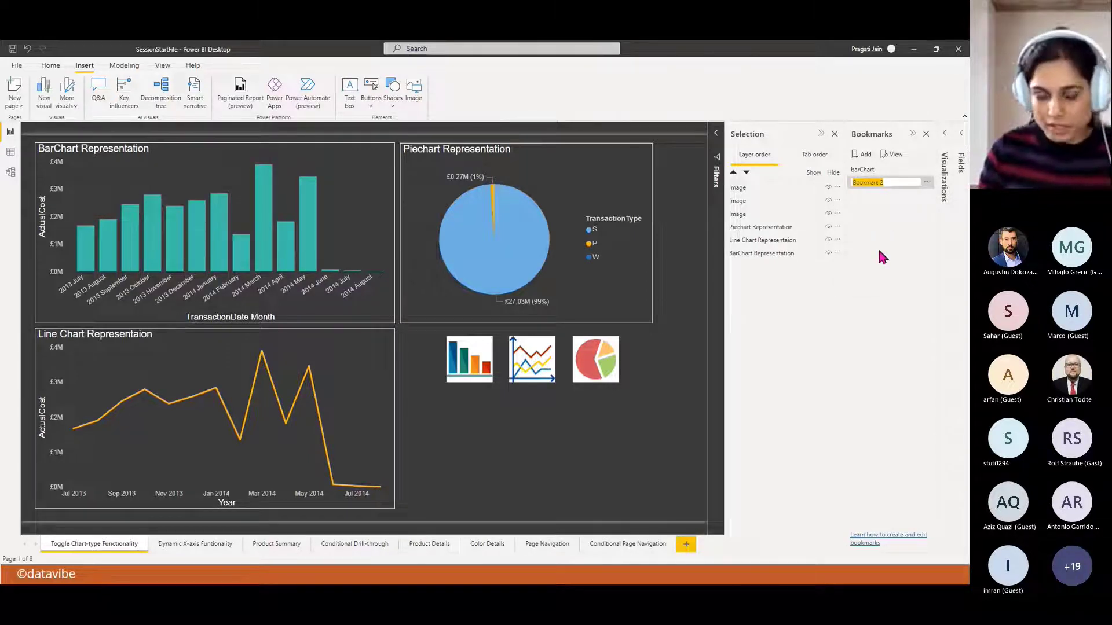
pyautogui.press('BackSpace')
pyautogui.write('lineChart')
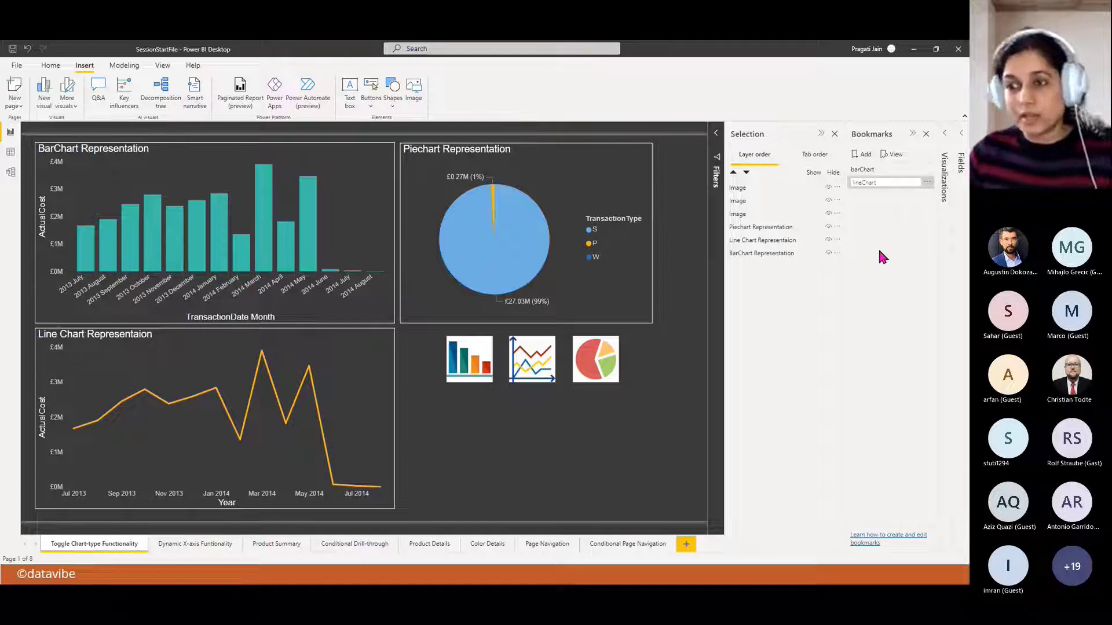
pyautogui.press('Return')
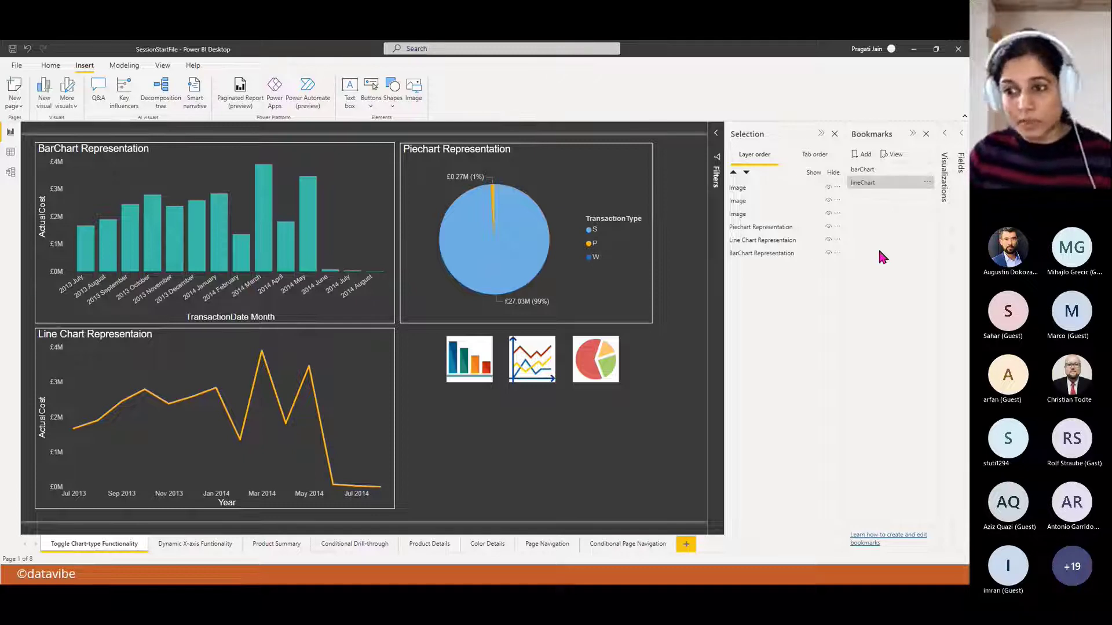
# - Hide the bar chart and the pie chart, and update the lineChart bookmark with only the line chart shown
pyautogui.click(828, 253)
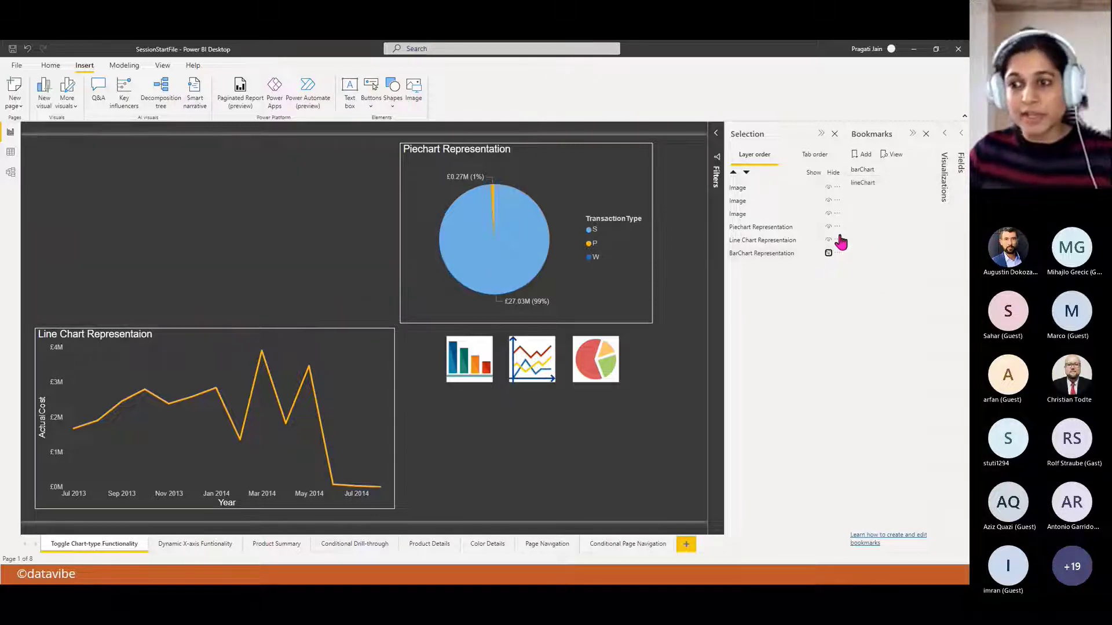
pyautogui.click(829, 226)
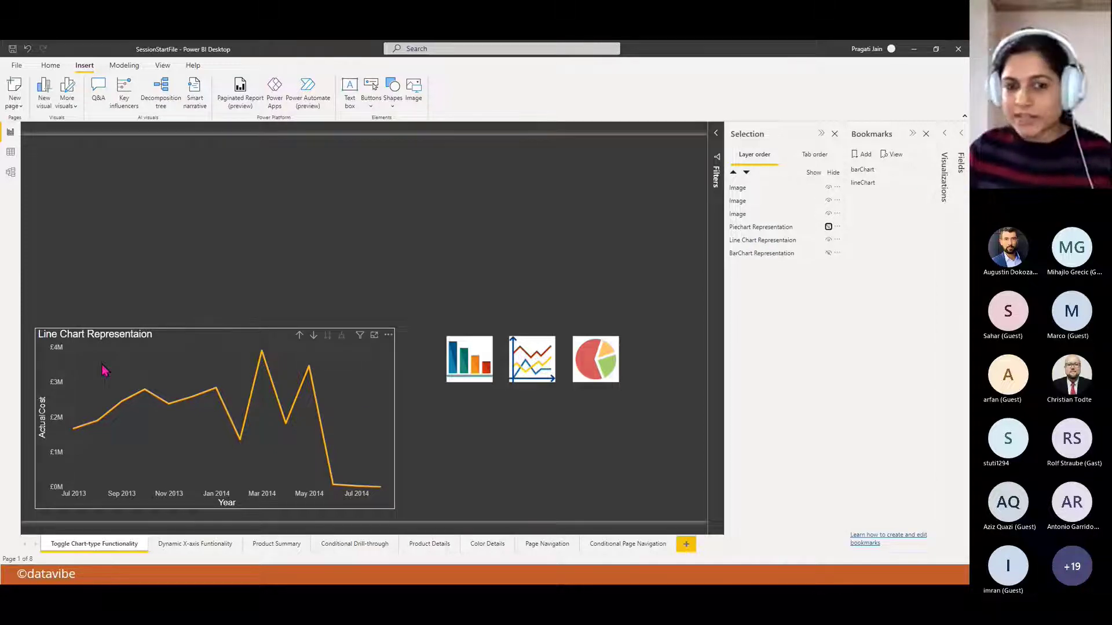
pyautogui.click(927, 183)
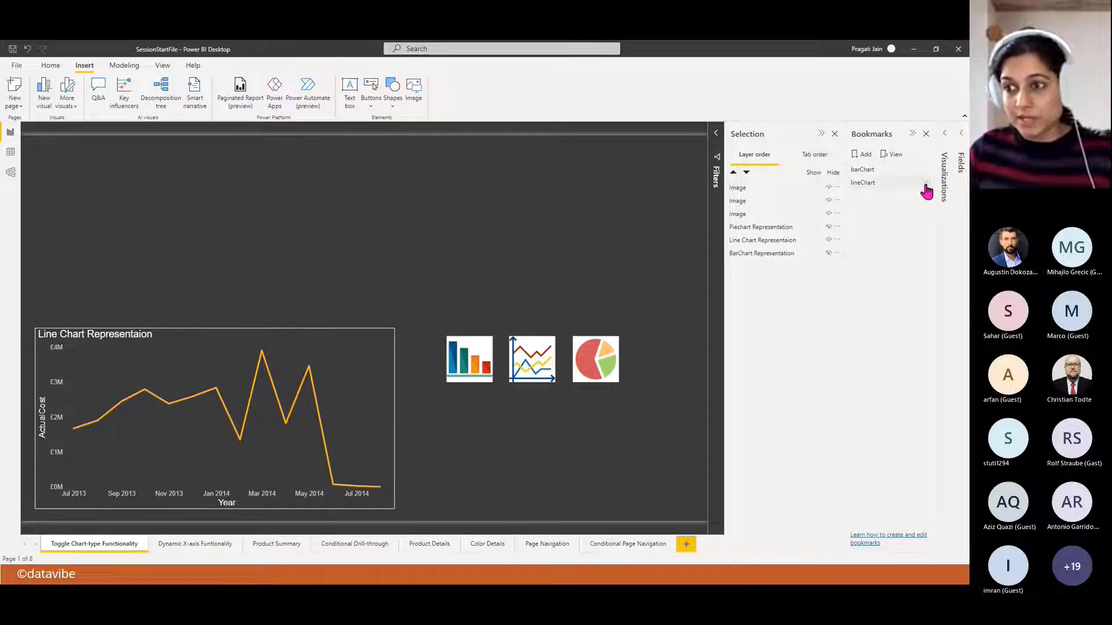
pyautogui.click(901, 190)
# - Show the pie and bar charts again and test the barChart and lineChart bookmarks one after the other
pyautogui.click(829, 227)
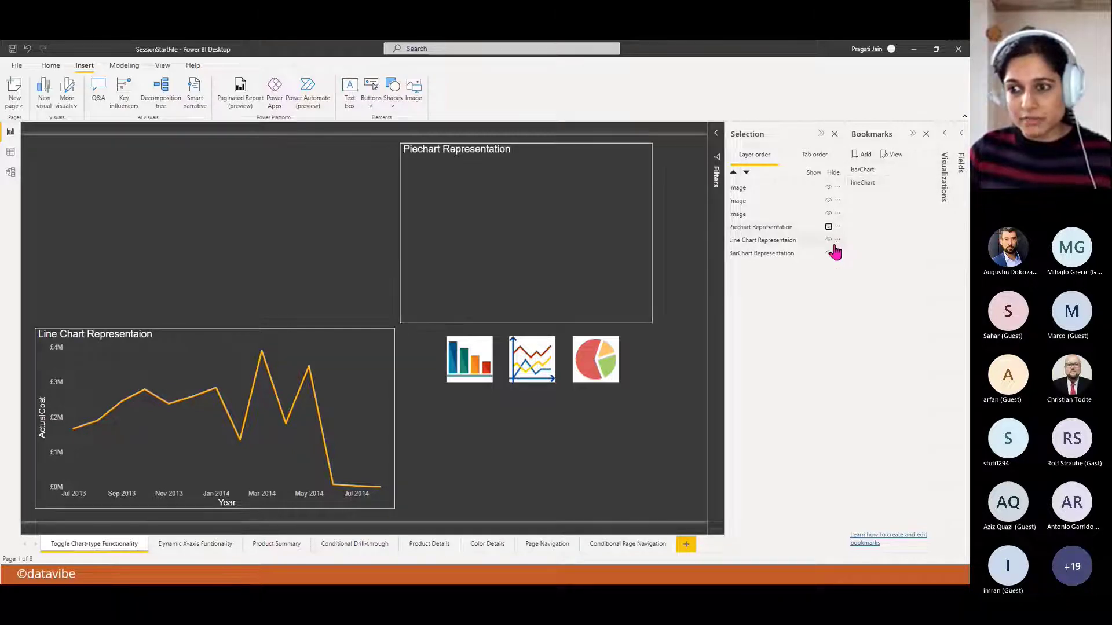
pyautogui.click(829, 253)
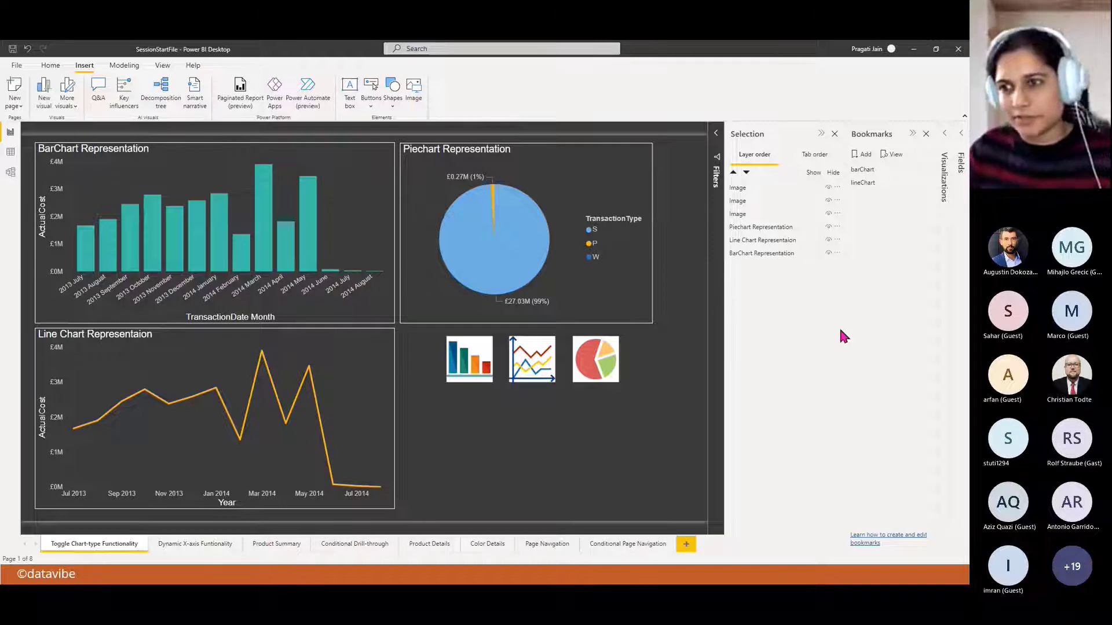
pyautogui.click(868, 170)
pyautogui.click(868, 184)
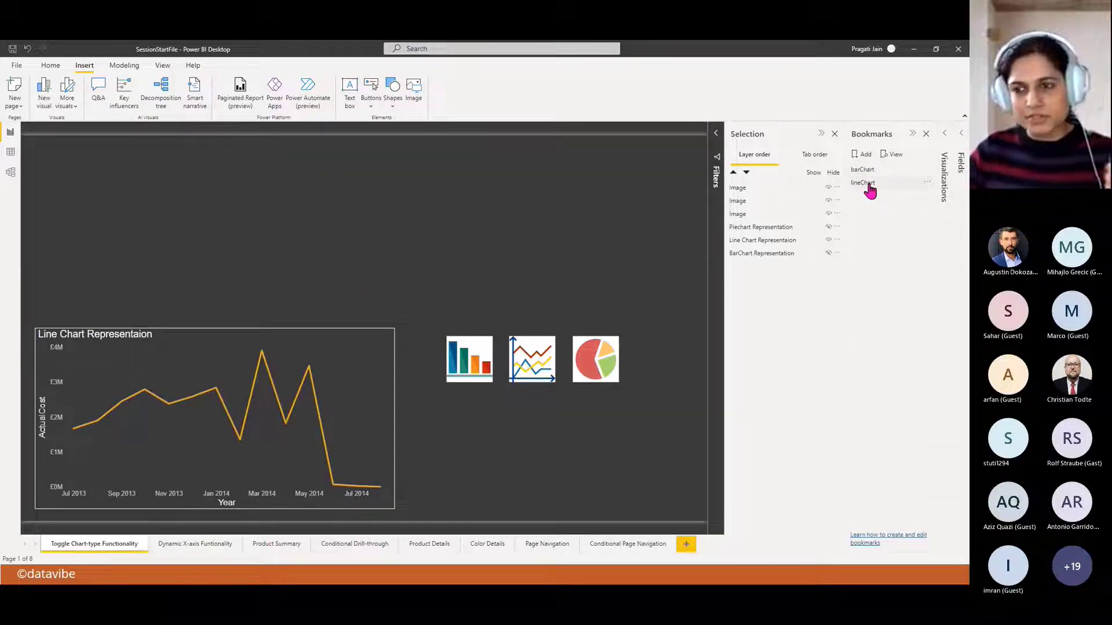
# - Unhide the pie and bar charts, and add a third bookmark named pieChart
pyautogui.click(828, 227)
pyautogui.click(828, 253)
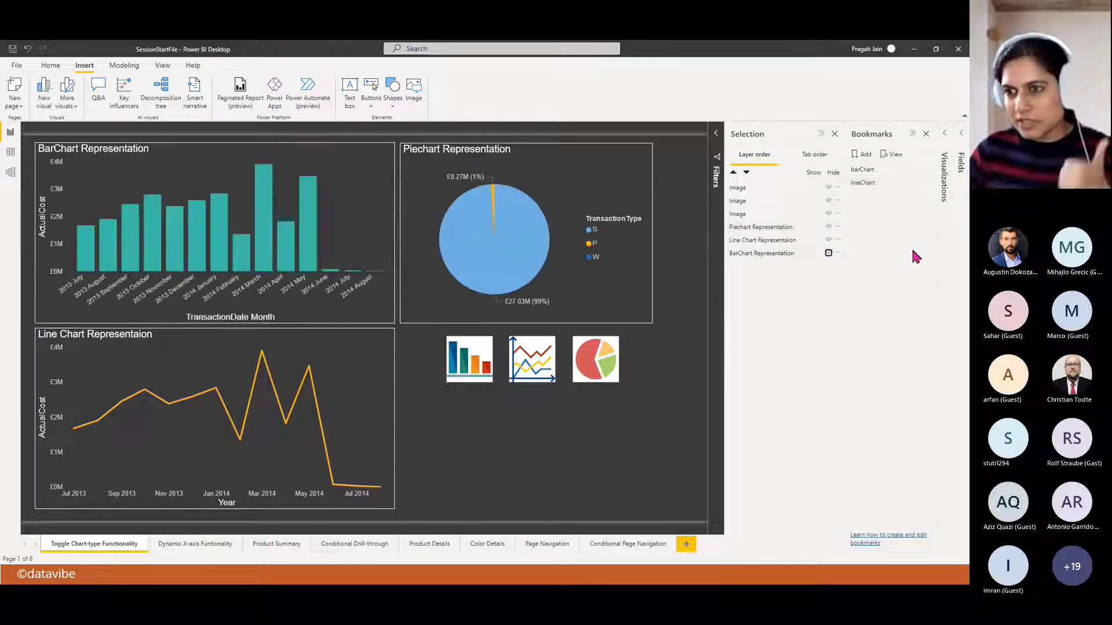
pyautogui.click(864, 155)
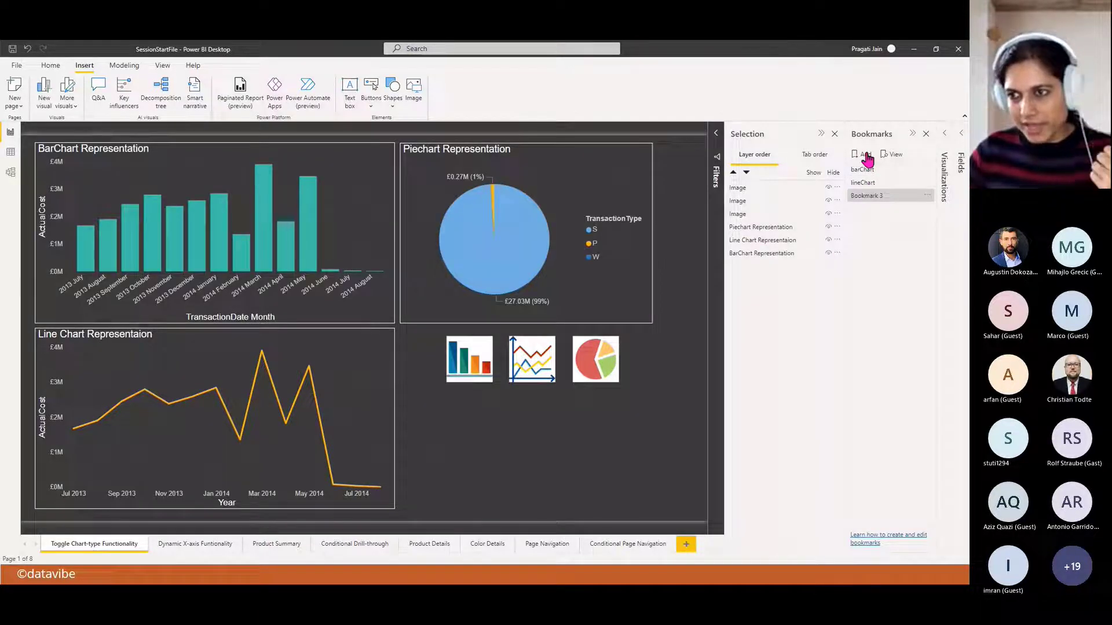
pyautogui.click(928, 196)
pyautogui.click(890, 222)
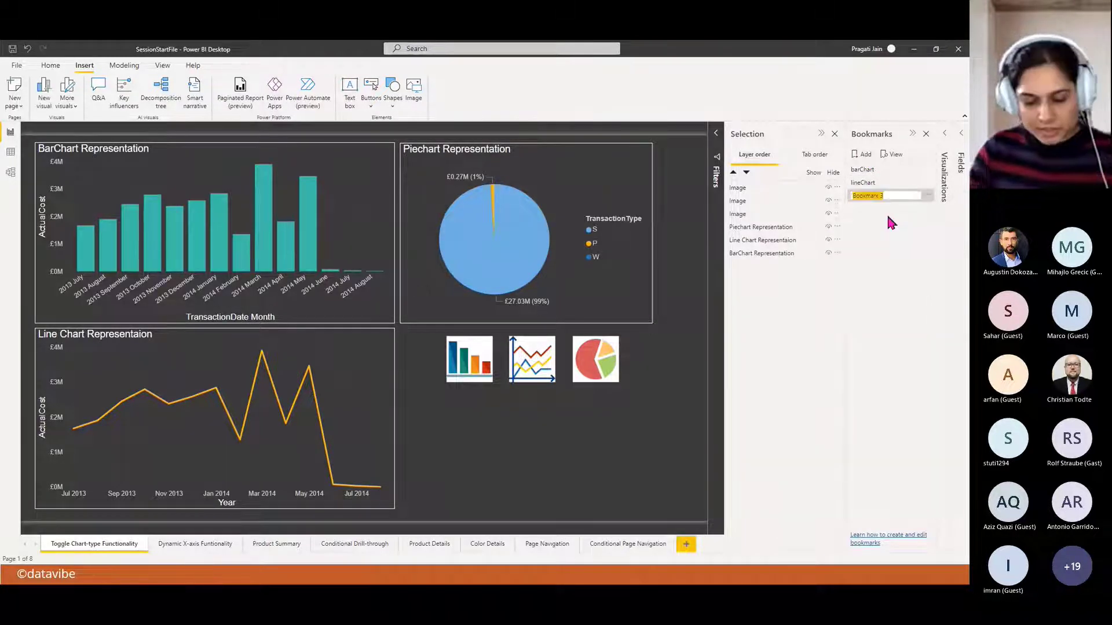
pyautogui.write('pie')
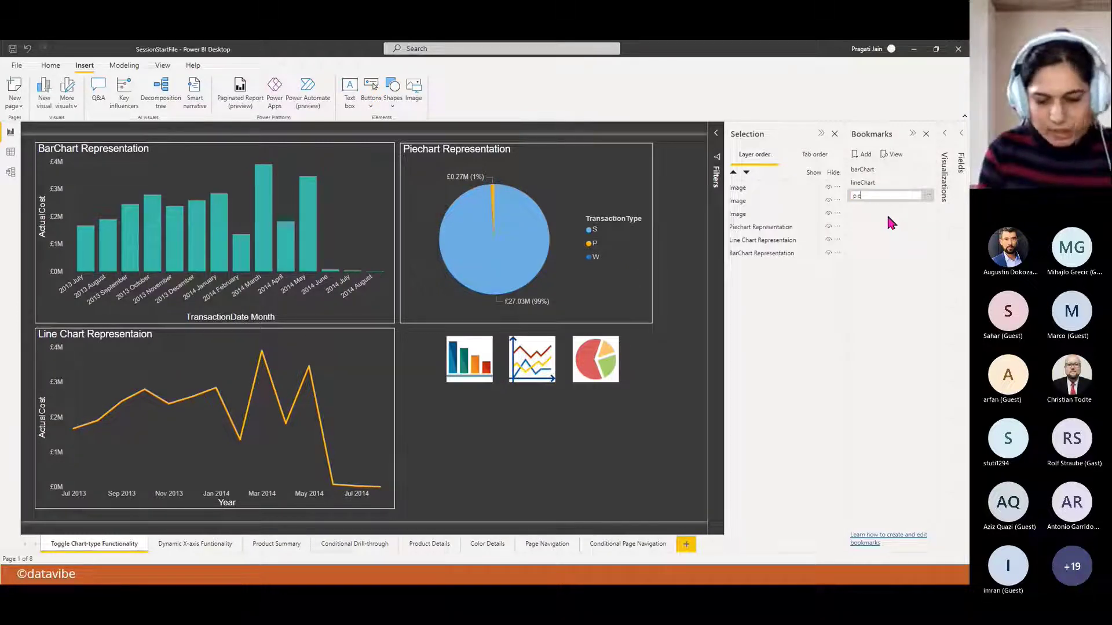
pyautogui.write('Chart')
pyautogui.press('Return')
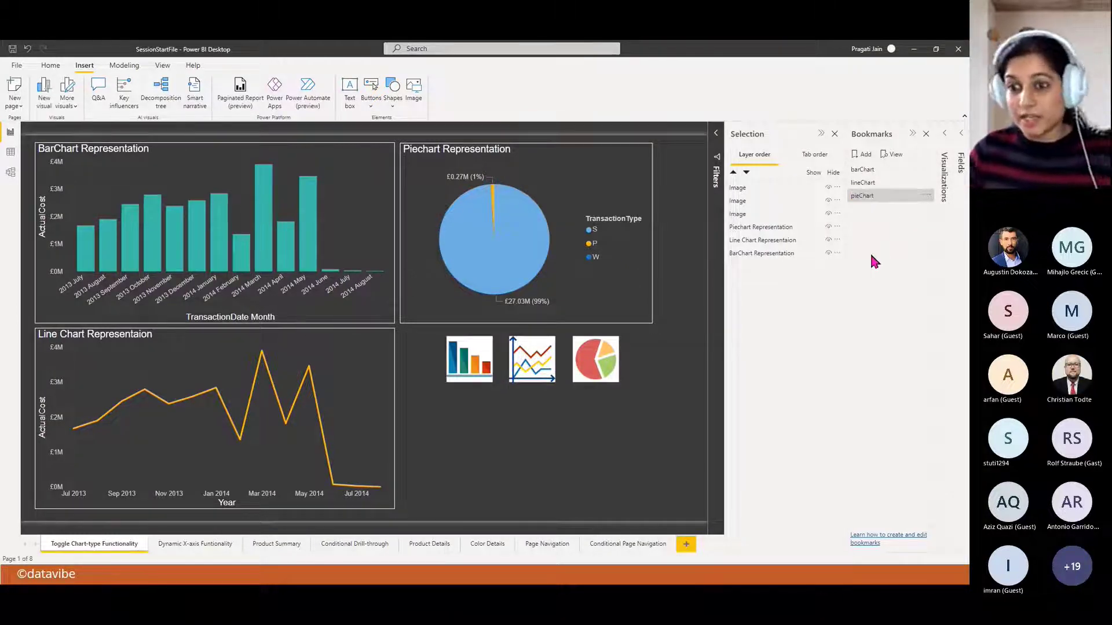
# - Hide the bar chart and the line chart, and update the pieChart bookmark with only the pie chart shown
pyautogui.click(829, 253)
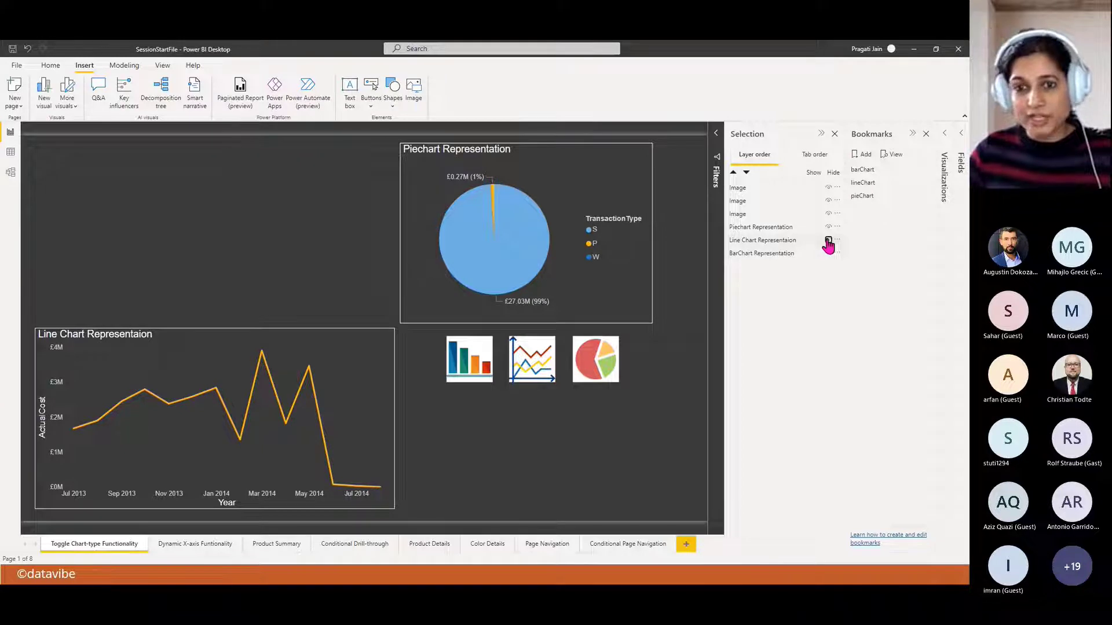
pyautogui.click(829, 240)
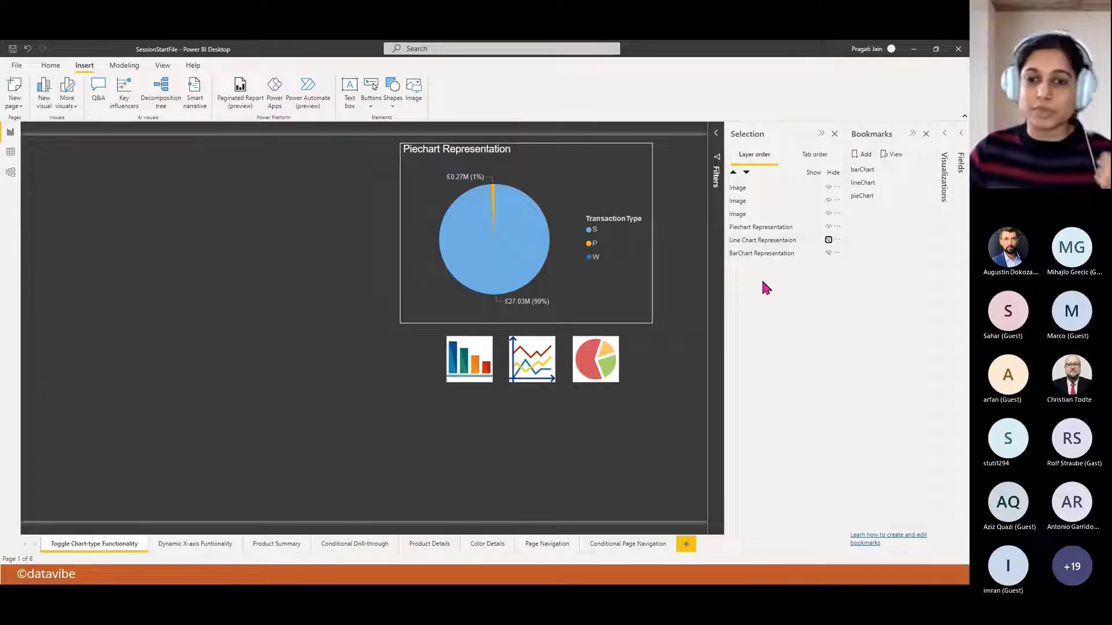
pyautogui.click(921, 197)
pyautogui.click(901, 204)
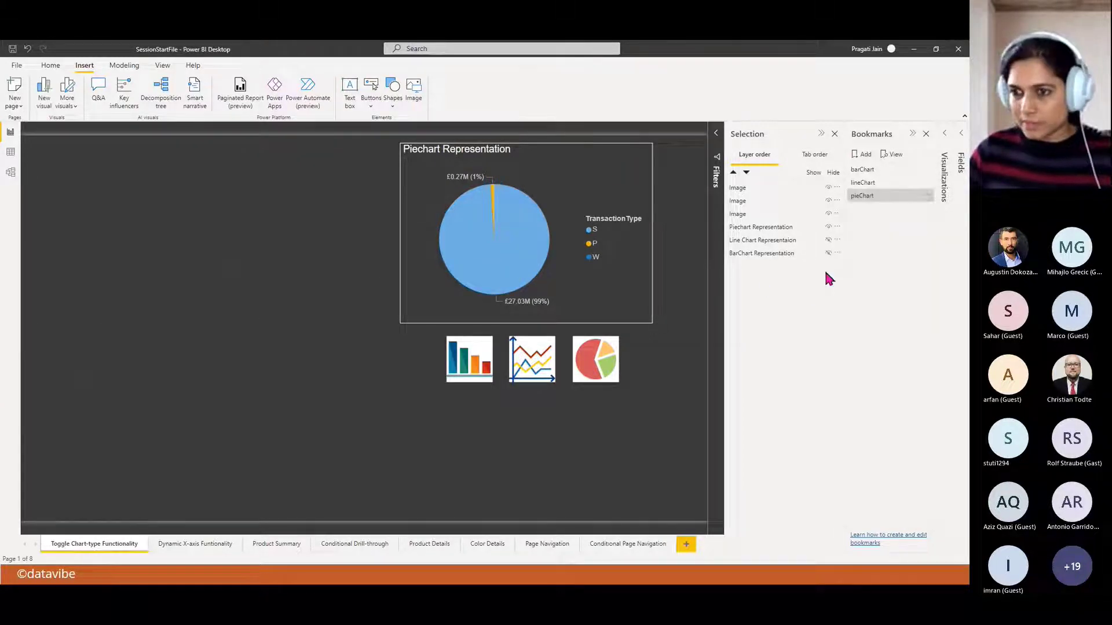
# - Show the bar and line charts again and test the barChart, lineChart and pieChart bookmarks in turn
pyautogui.click(828, 253)
pyautogui.click(828, 240)
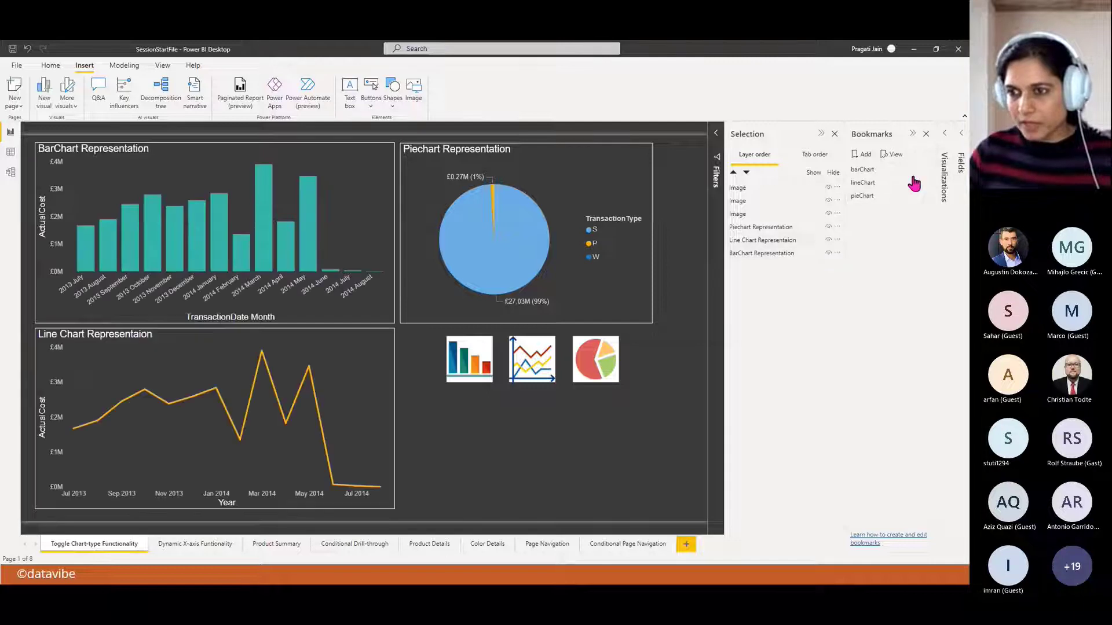
pyautogui.click(863, 170)
pyautogui.click(866, 183)
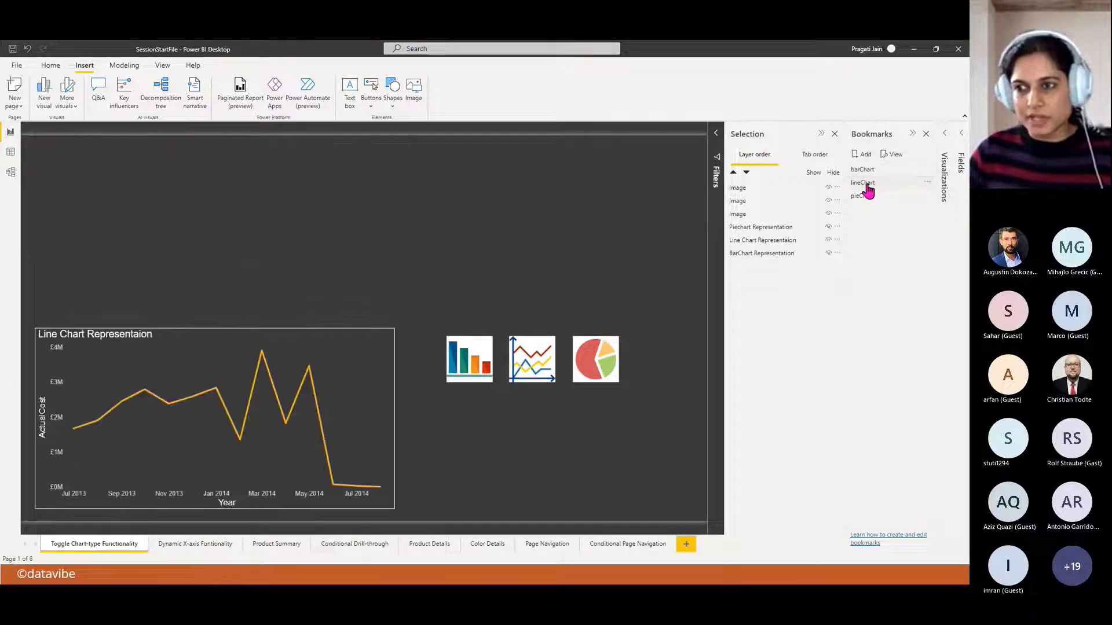
pyautogui.click(867, 200)
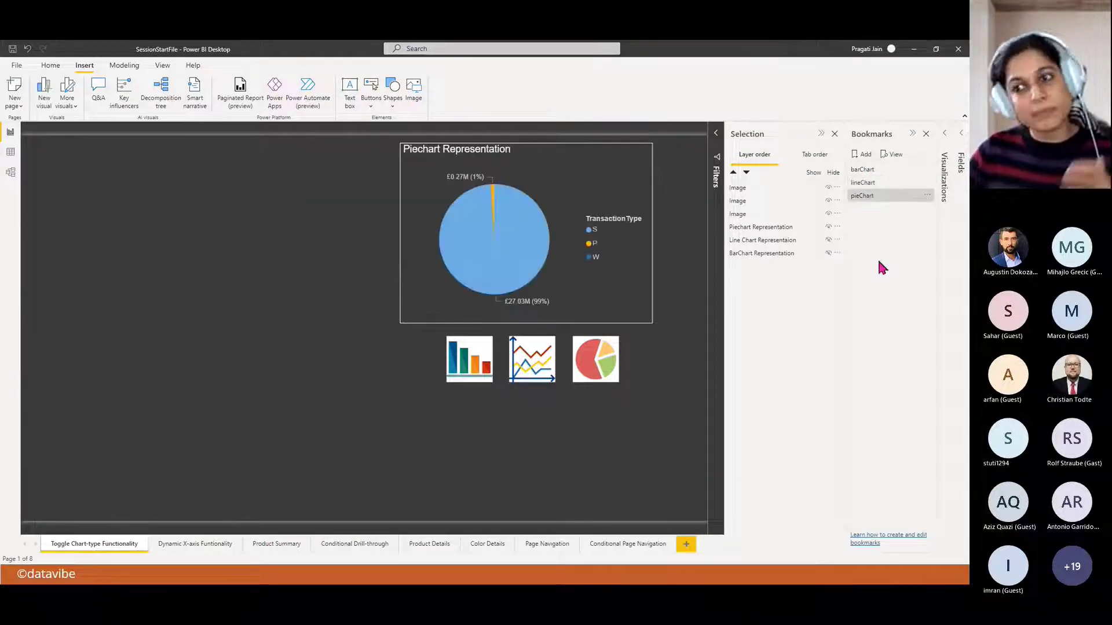
# - Unhide the line and bar charts so that all three charts are displayed with nothing selected
pyautogui.click(828, 241)
pyautogui.click(829, 253)
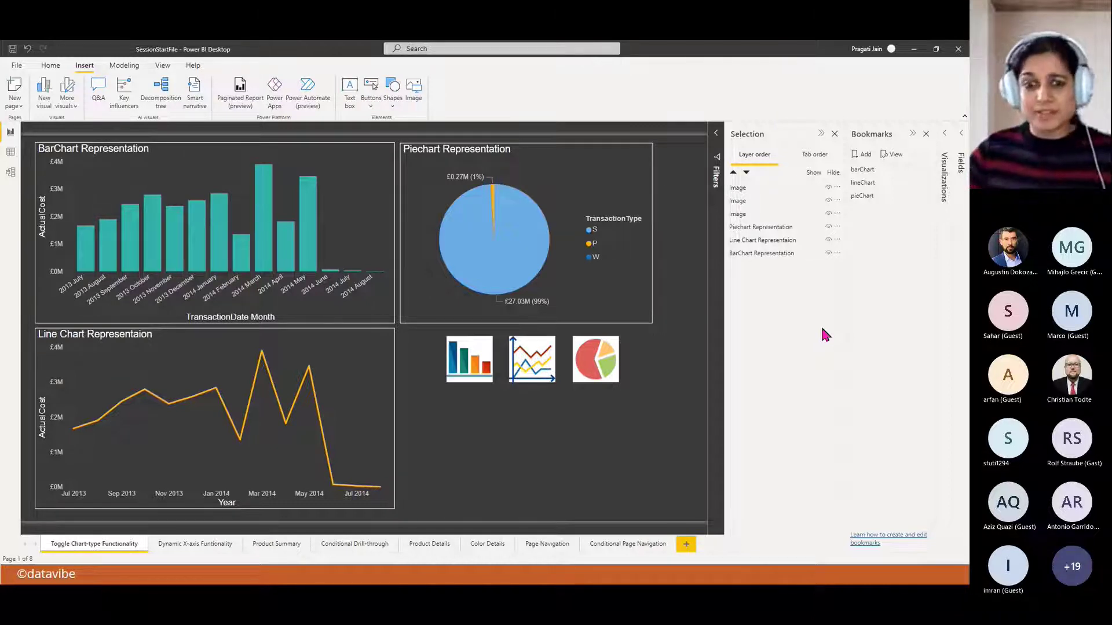
pyautogui.click(468, 383)
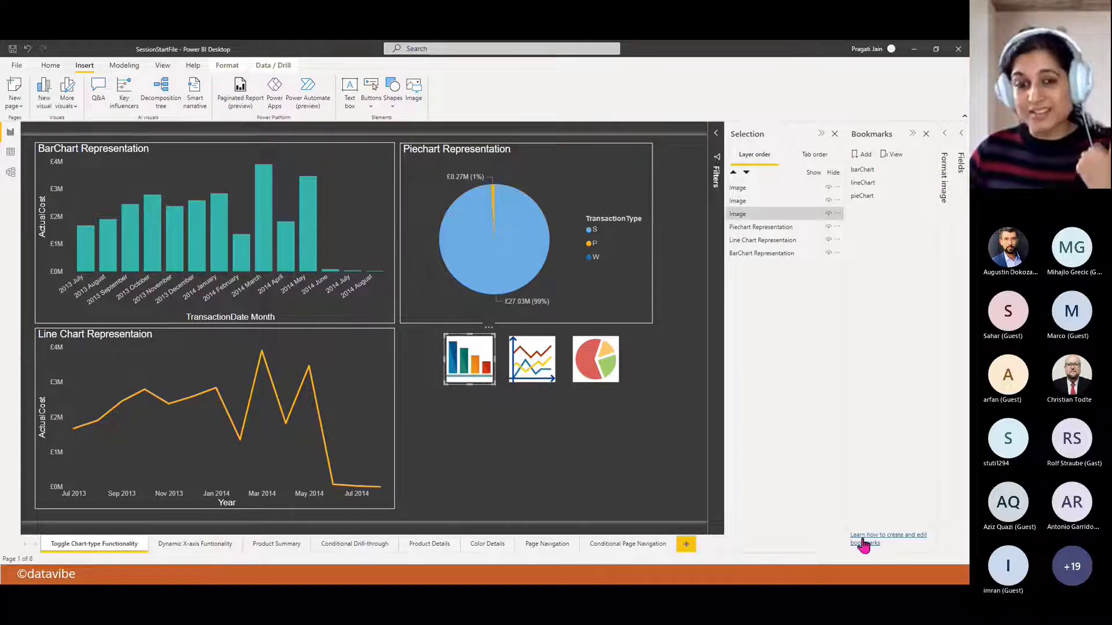
pyautogui.click(513, 449)
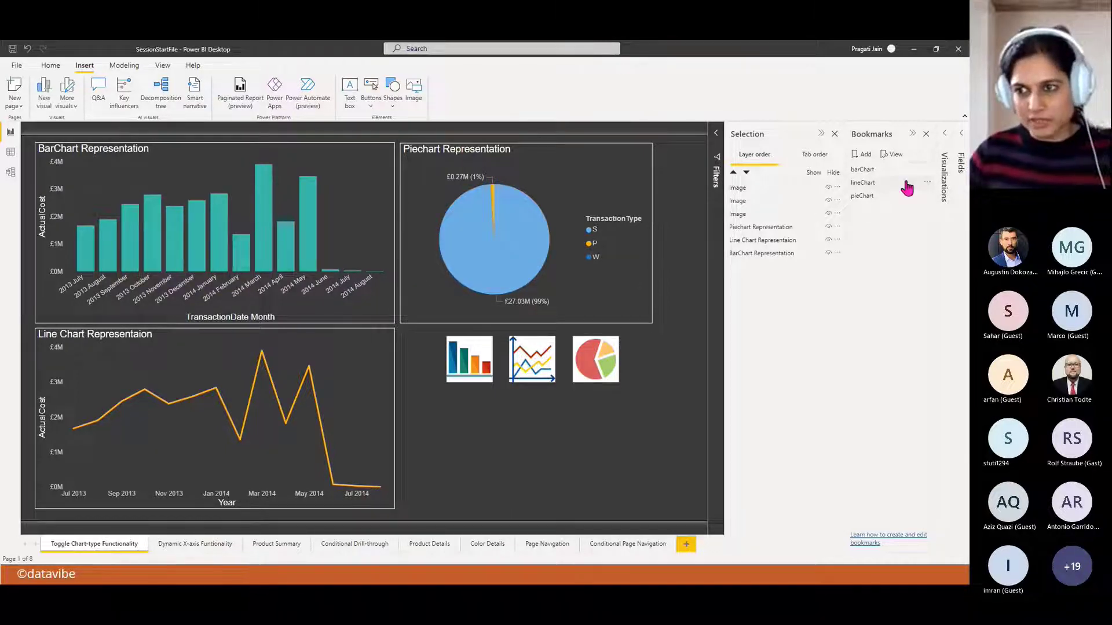
# - Collapse the selection list, show the bar icon image's format options and turn on its Action setting
pyautogui.click(821, 135)
pyautogui.click(944, 138)
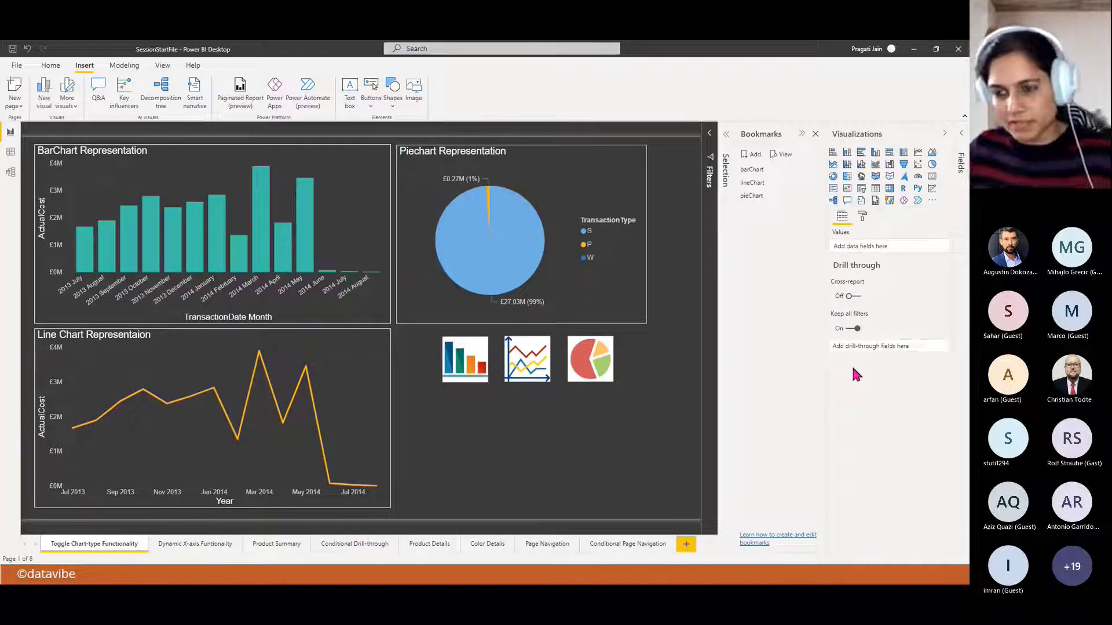
pyautogui.click(463, 370)
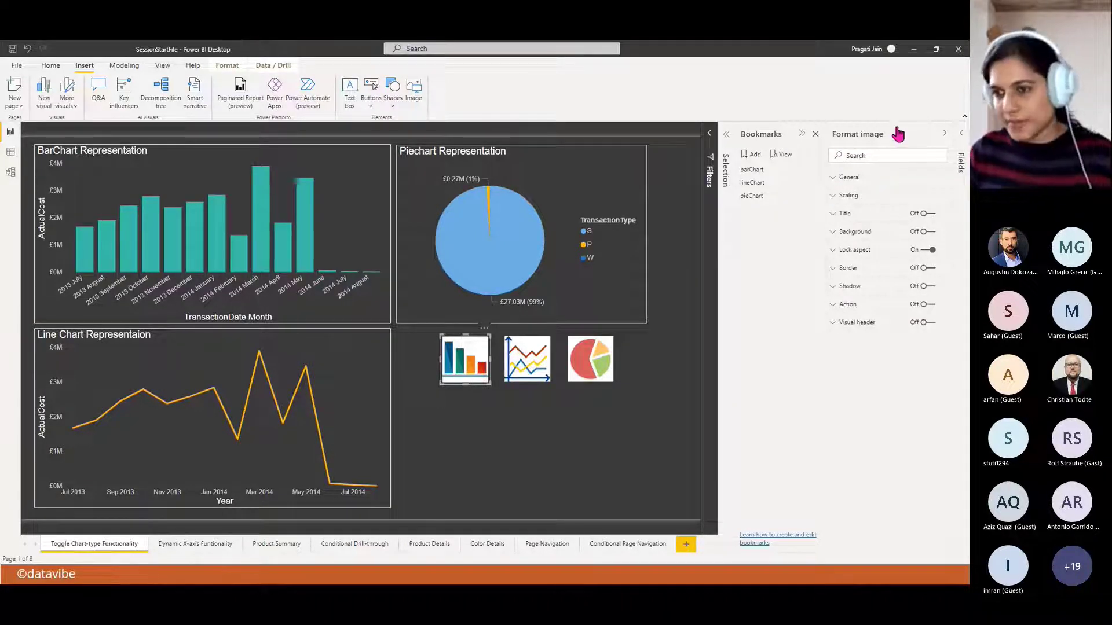
pyautogui.click(931, 306)
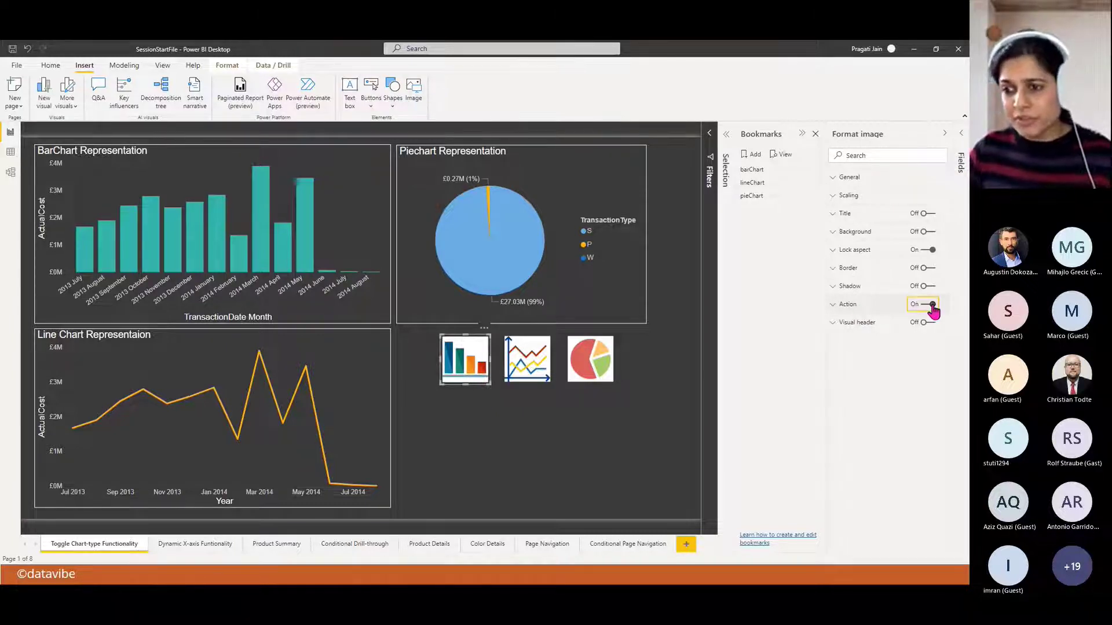
# - Set the bar icon image's action type to Bookmark and assign it the barChart bookmark
pyautogui.click(833, 307)
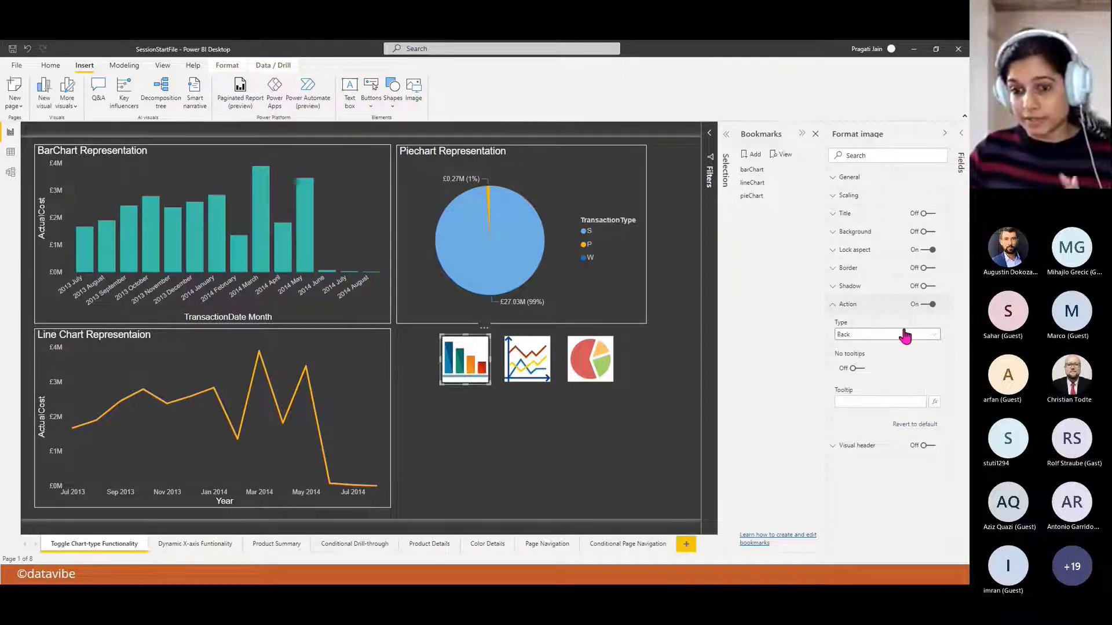
pyautogui.click(929, 337)
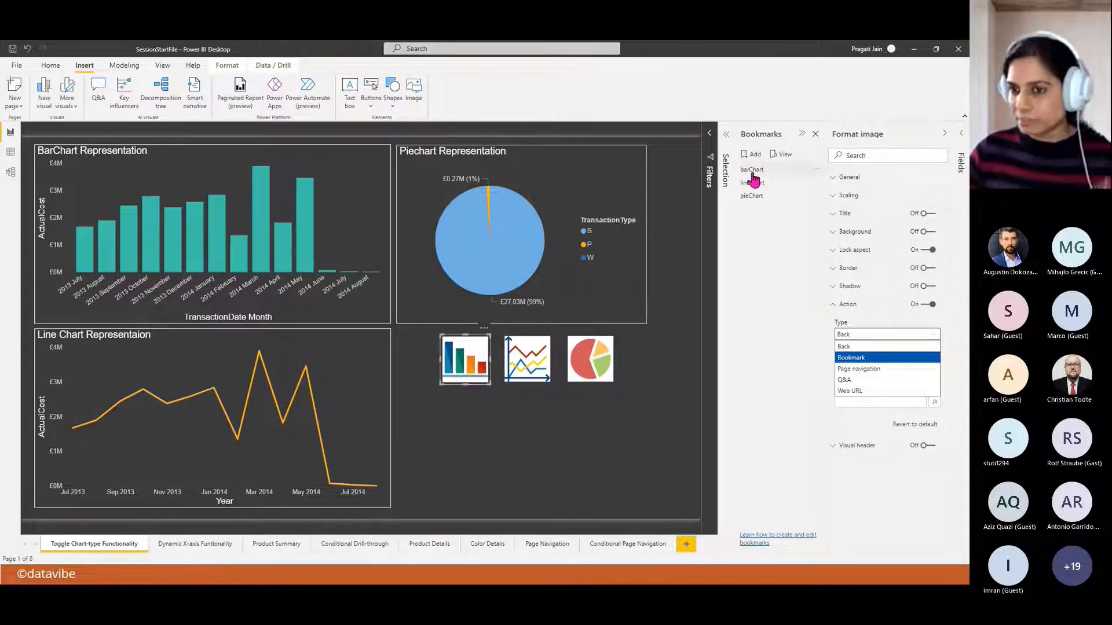
pyautogui.click(873, 358)
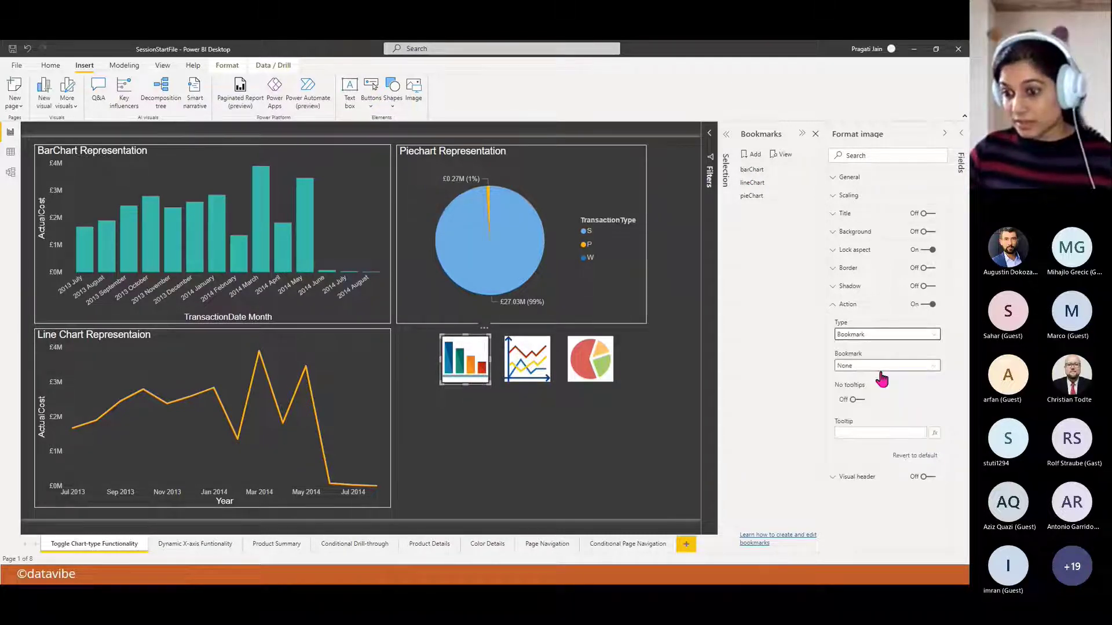
pyautogui.click(932, 370)
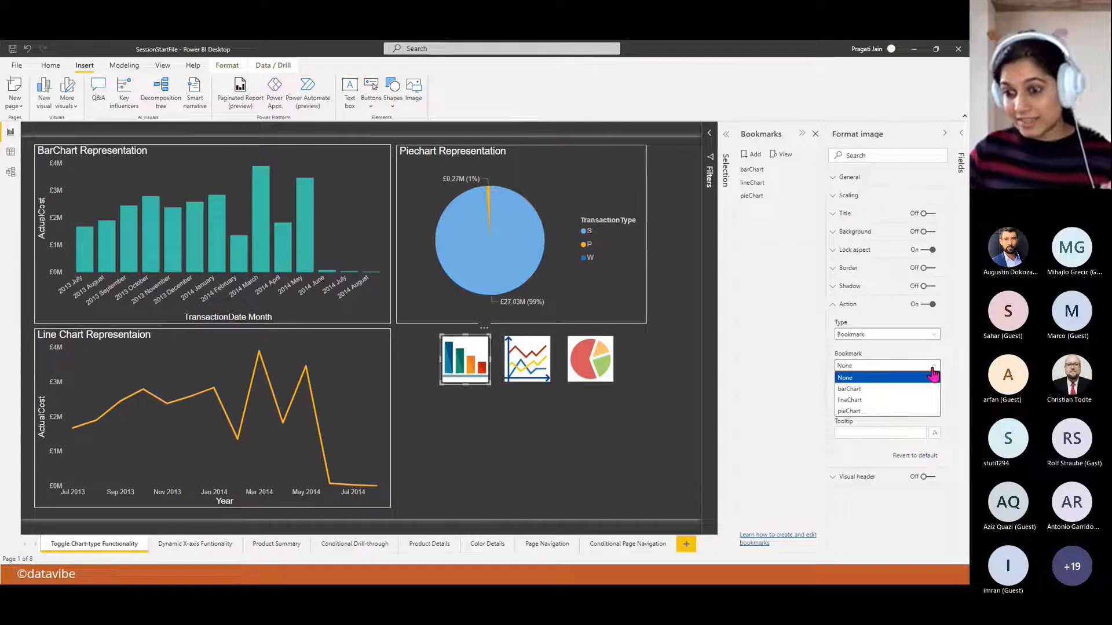
pyautogui.click(874, 398)
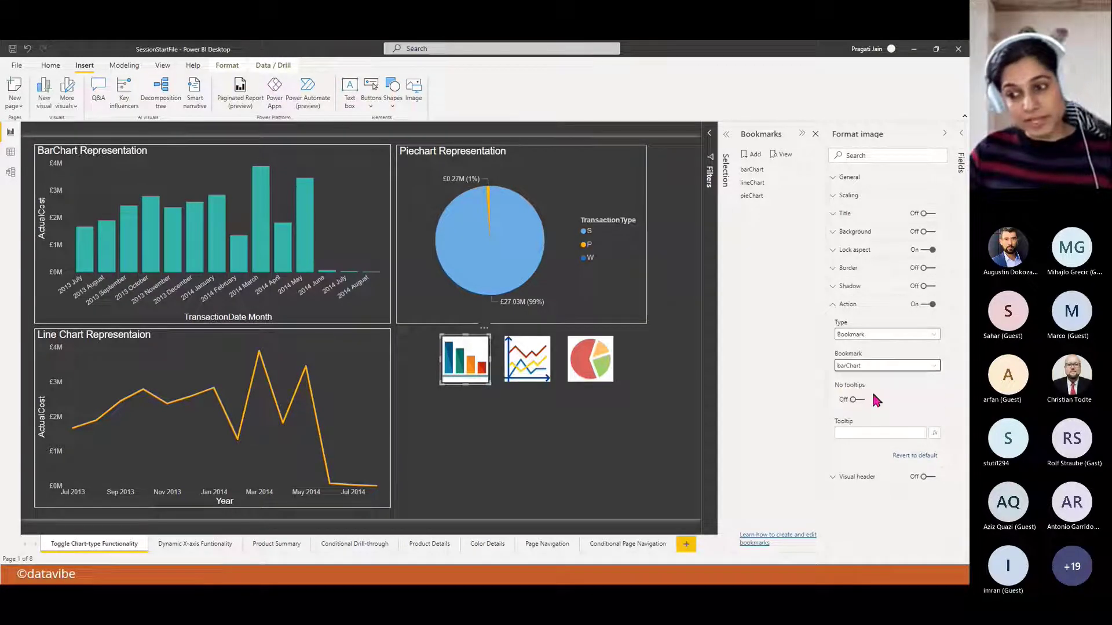
# - Enter the tooltip "Click on the icon to view informatin as bar-chart" for the bar icon's action and select its text
pyautogui.click(870, 434)
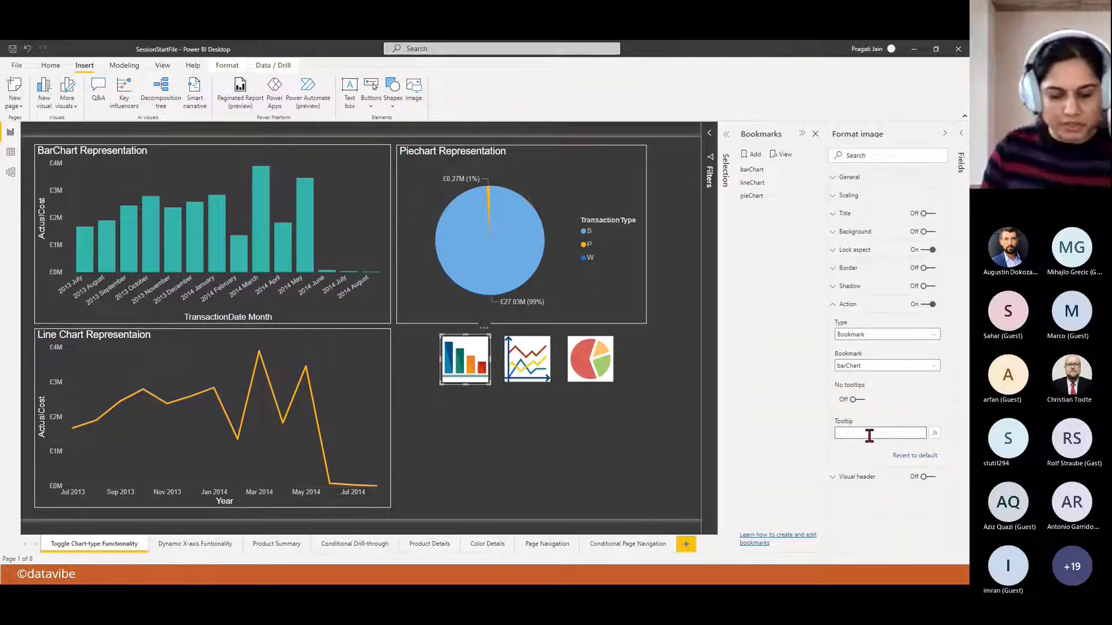
pyautogui.write('Sel')
pyautogui.press('BackSpace')
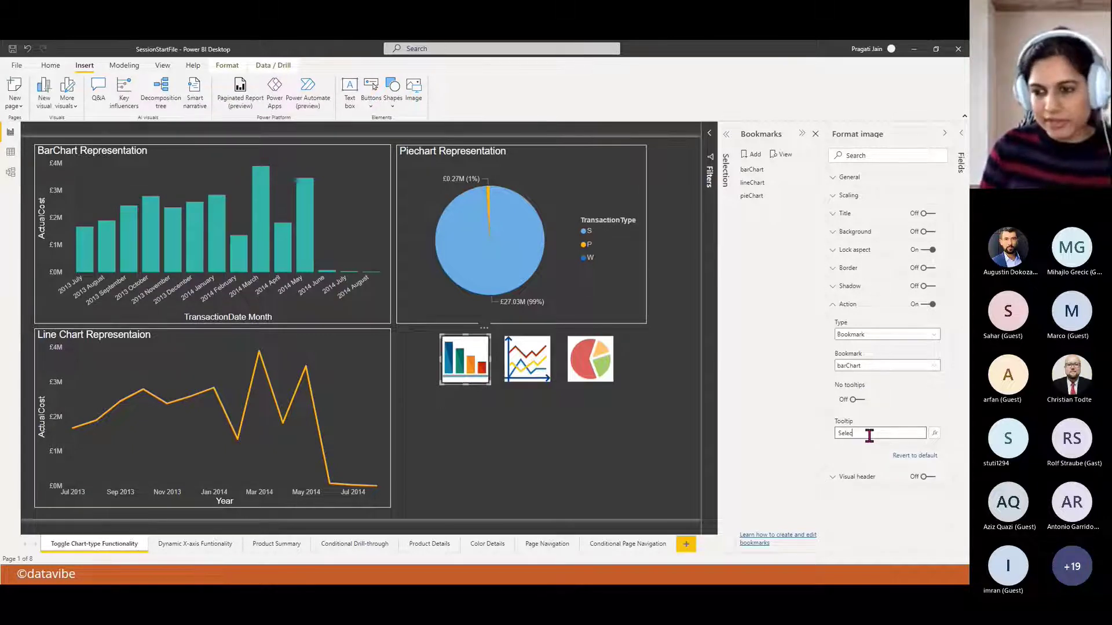
pyautogui.write('Click')
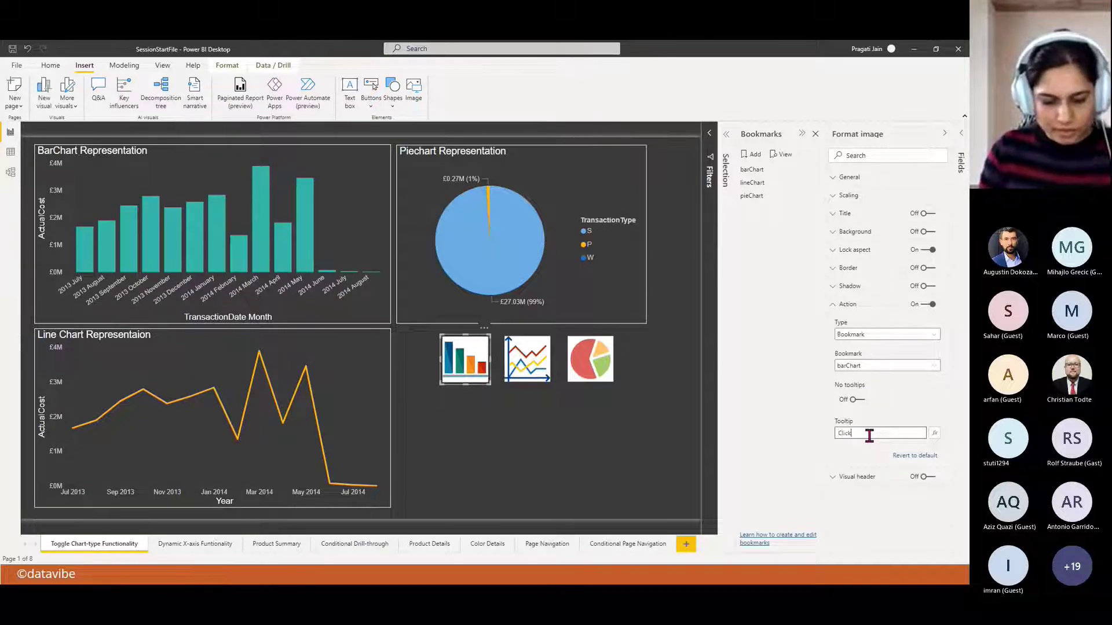
pyautogui.write(' on the co')
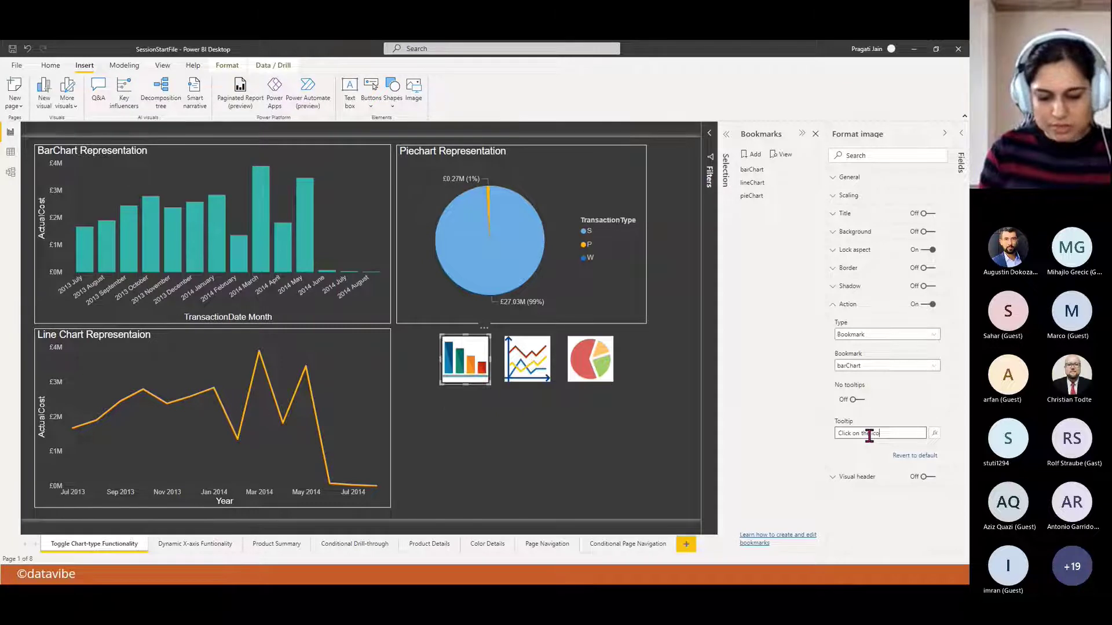
pyautogui.write('n to view')
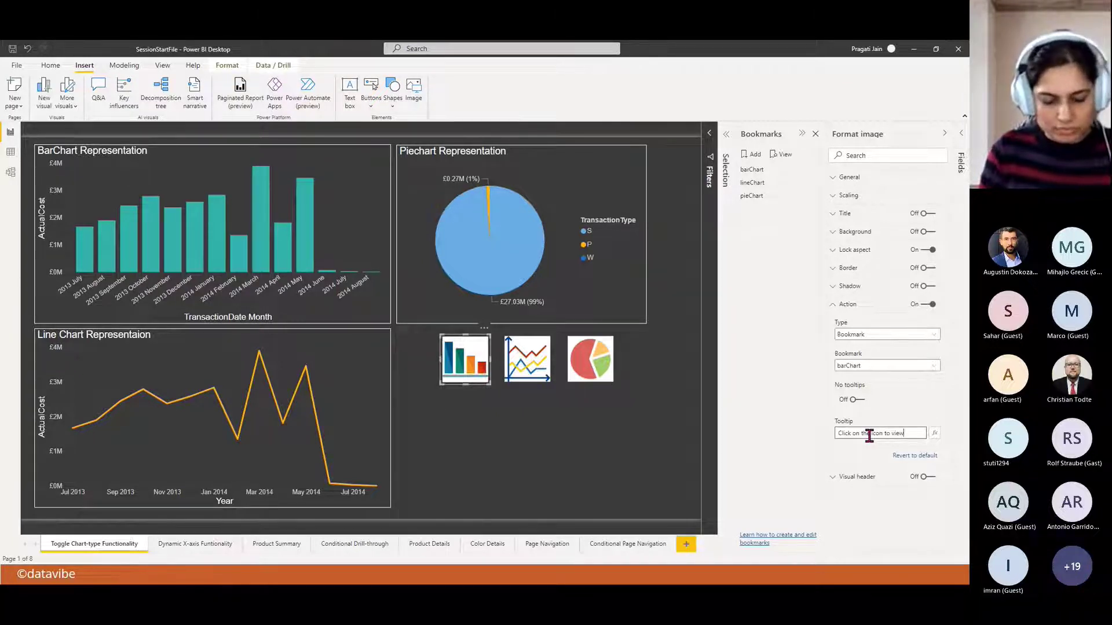
pyautogui.write(' informat')
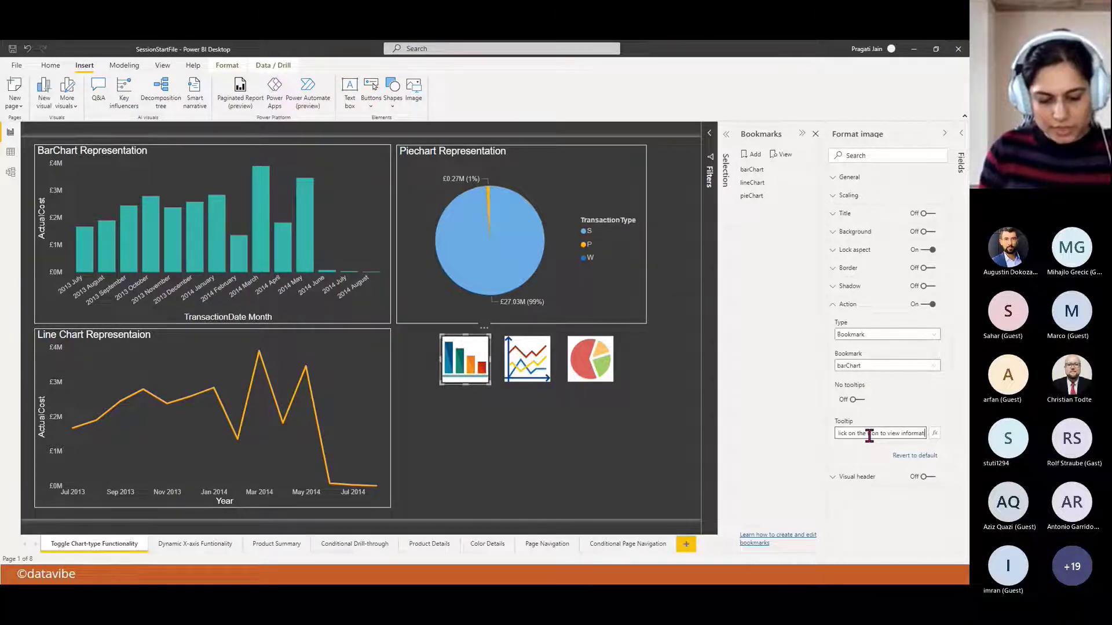
pyautogui.write('in as bar-chart')
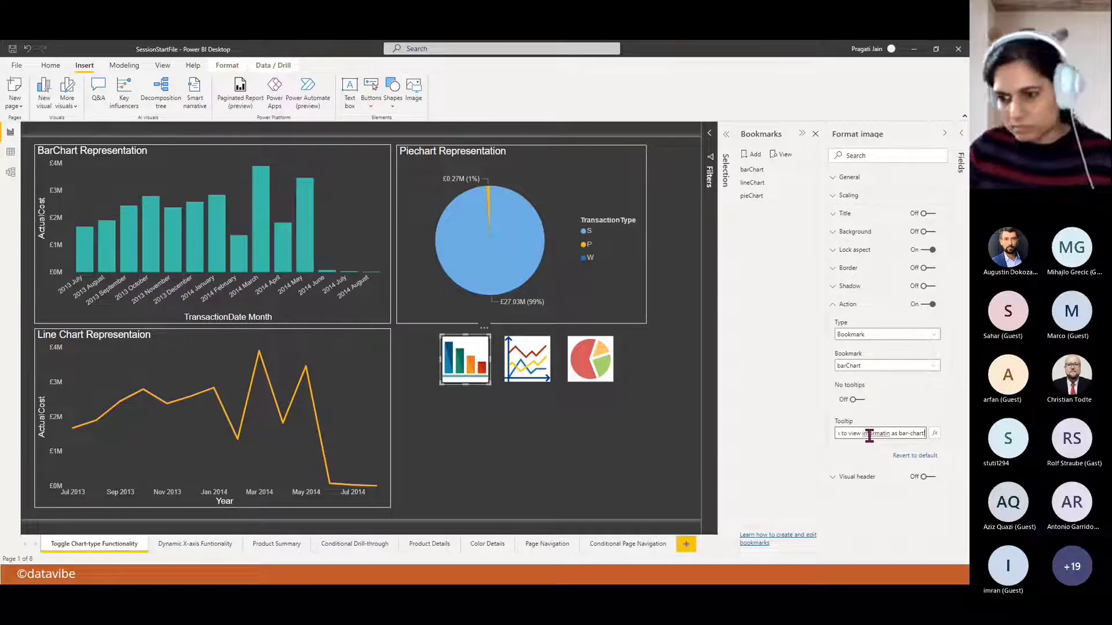
pyautogui.click(908, 408)
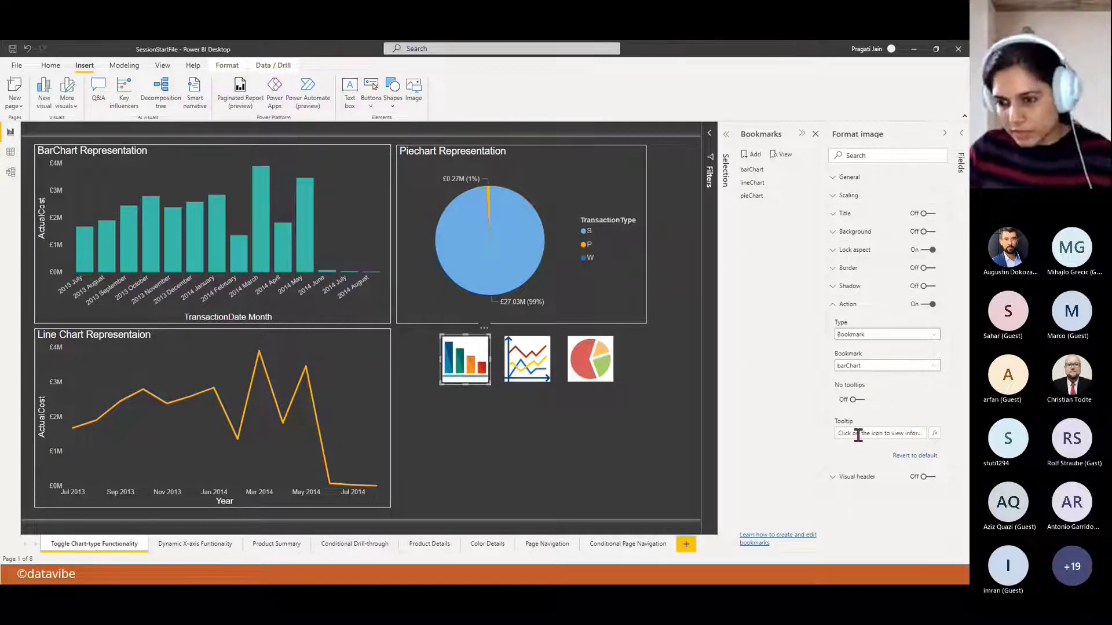
pyautogui.moveTo(838, 435); pyautogui.dragTo(926, 432)
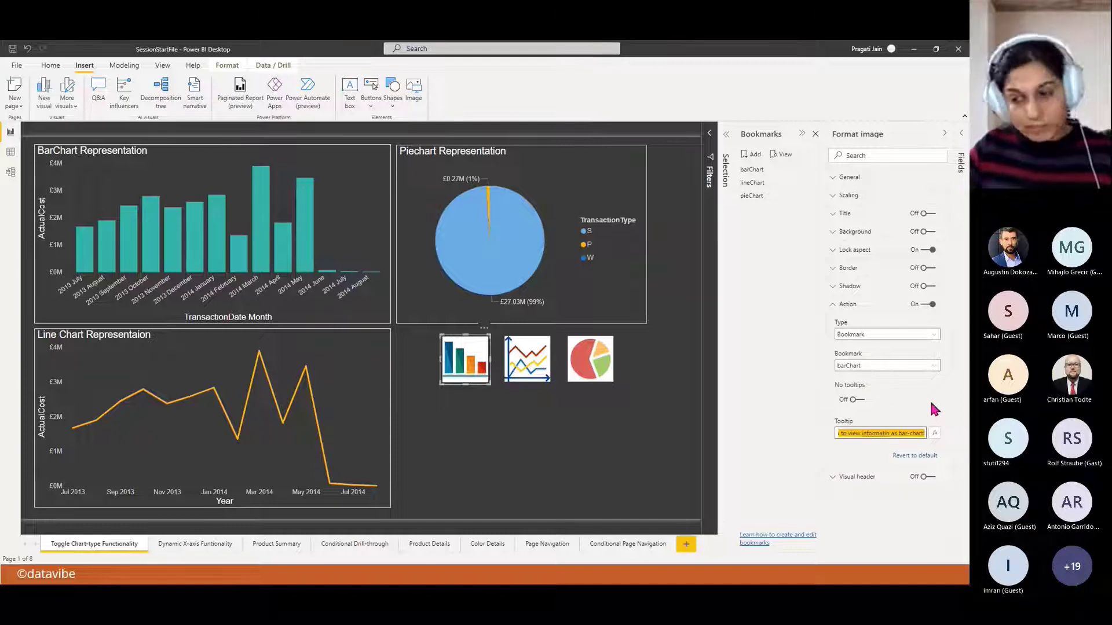
# - Turn on No tooltips for the bar icon's action and clear the selection on the canvas
pyautogui.click(856, 401)
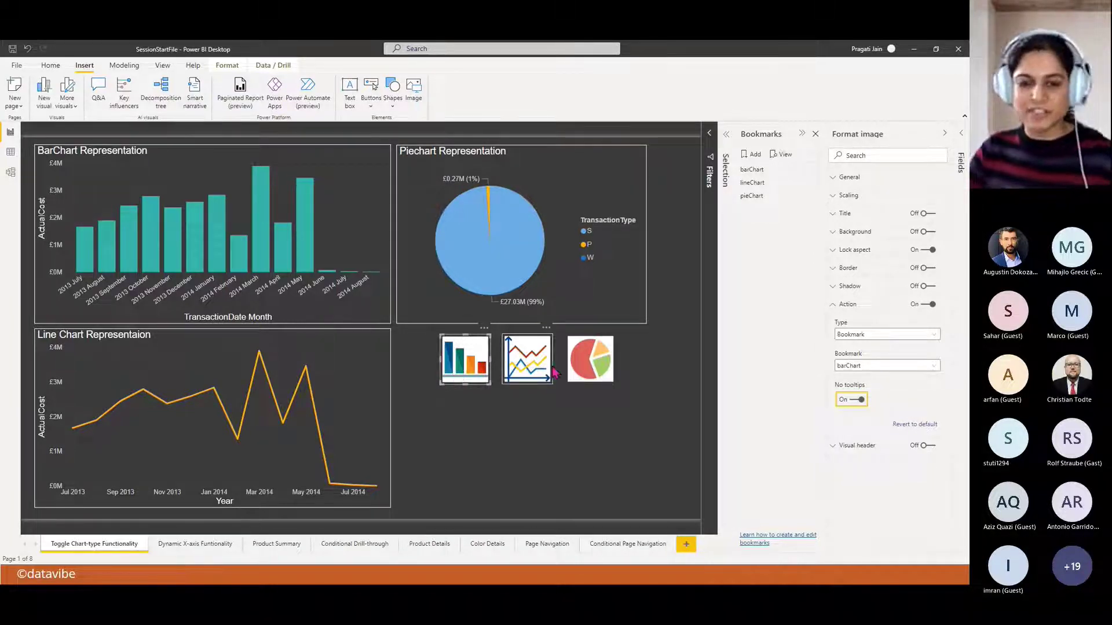
pyautogui.click(896, 390)
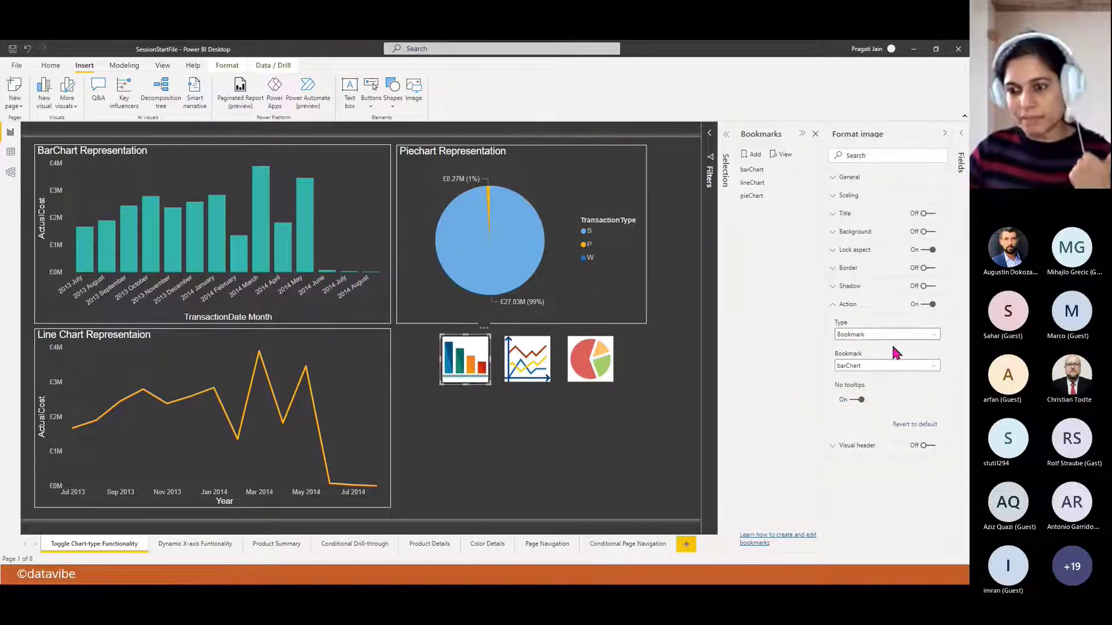
pyautogui.click(647, 434)
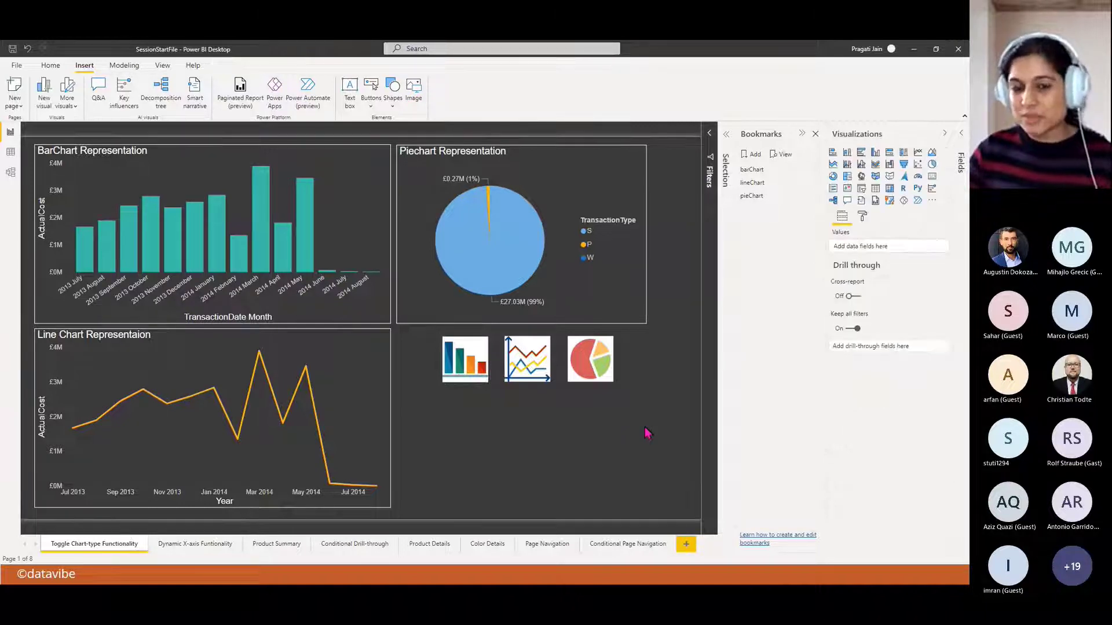
# - Test the bar icon's bookmark action, and show the pie and line charts again through the selection list
pyautogui.keyDown('ctrl'); pyautogui.click(462, 374); pyautogui.keyUp('ctrl')
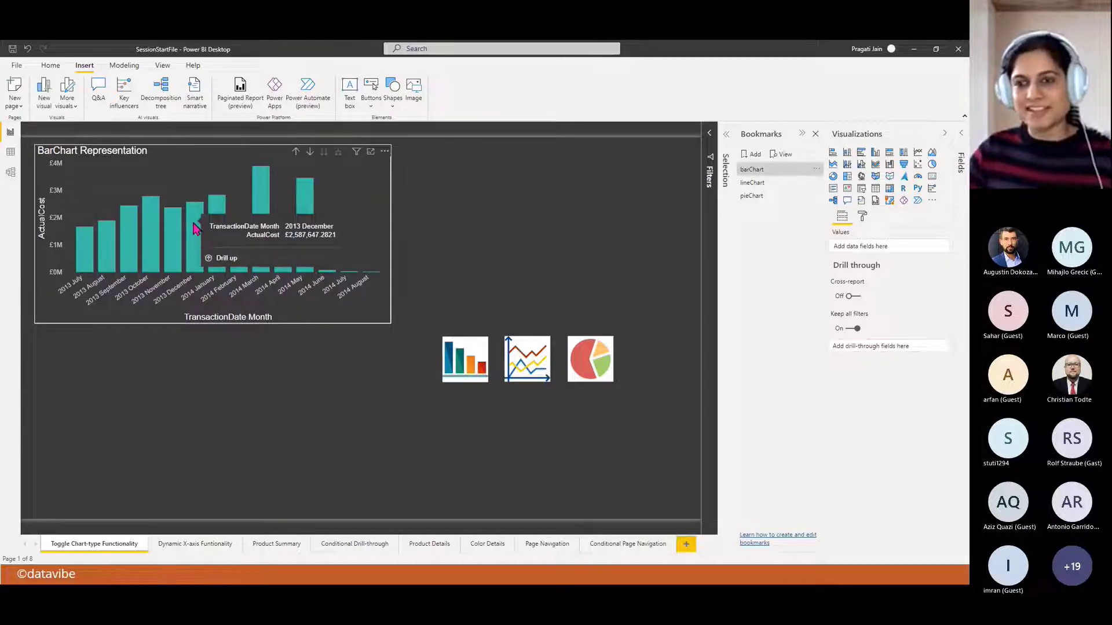
pyautogui.click(727, 139)
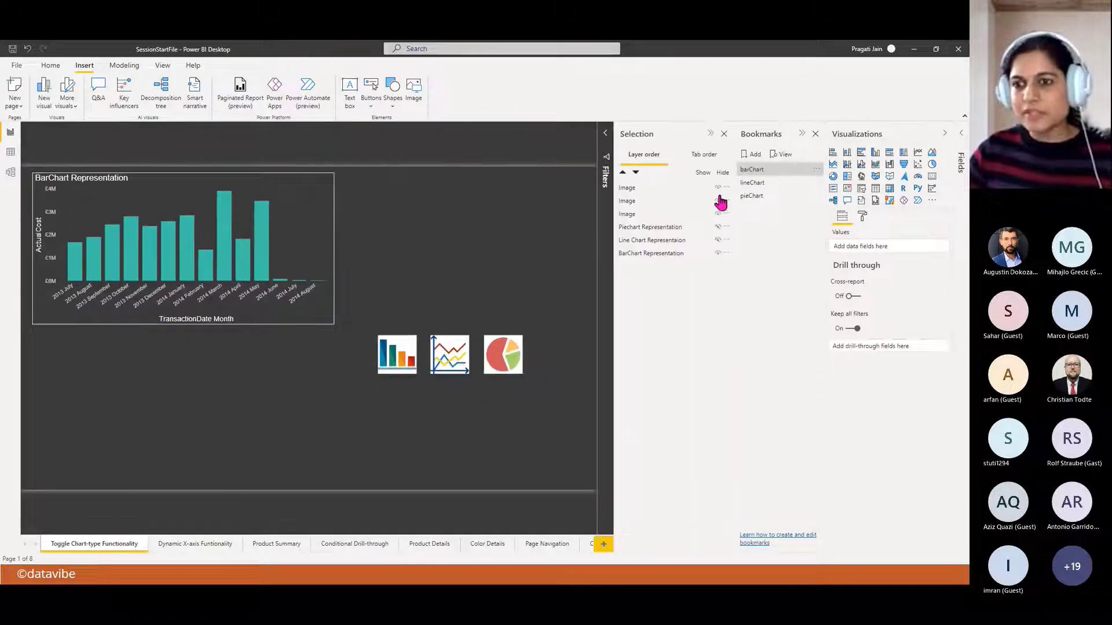
pyautogui.click(717, 227)
pyautogui.click(717, 240)
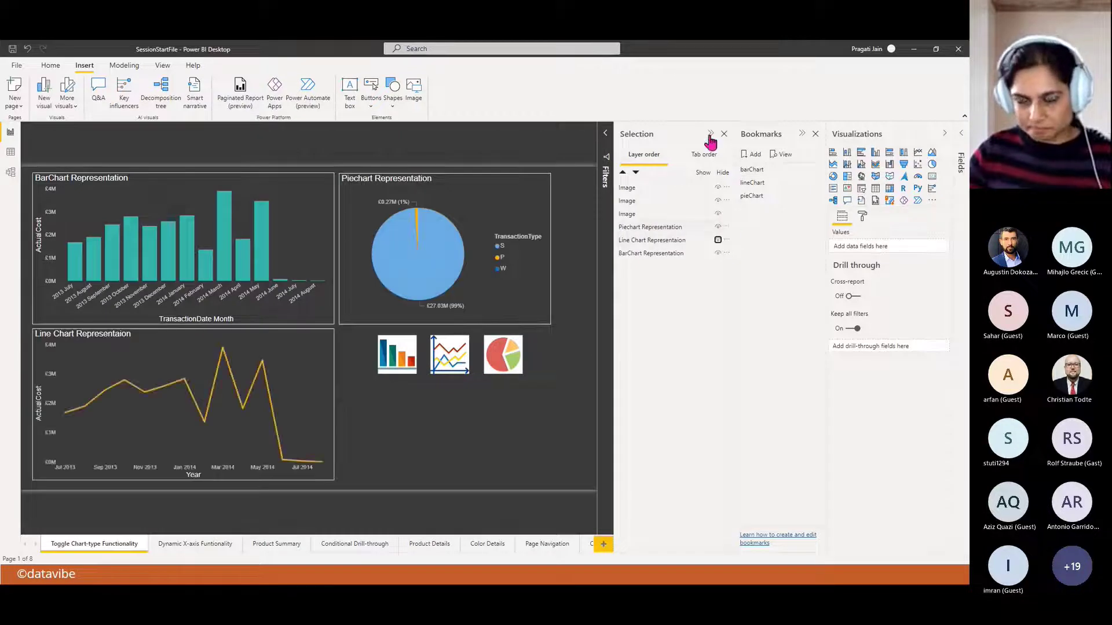
pyautogui.click(710, 134)
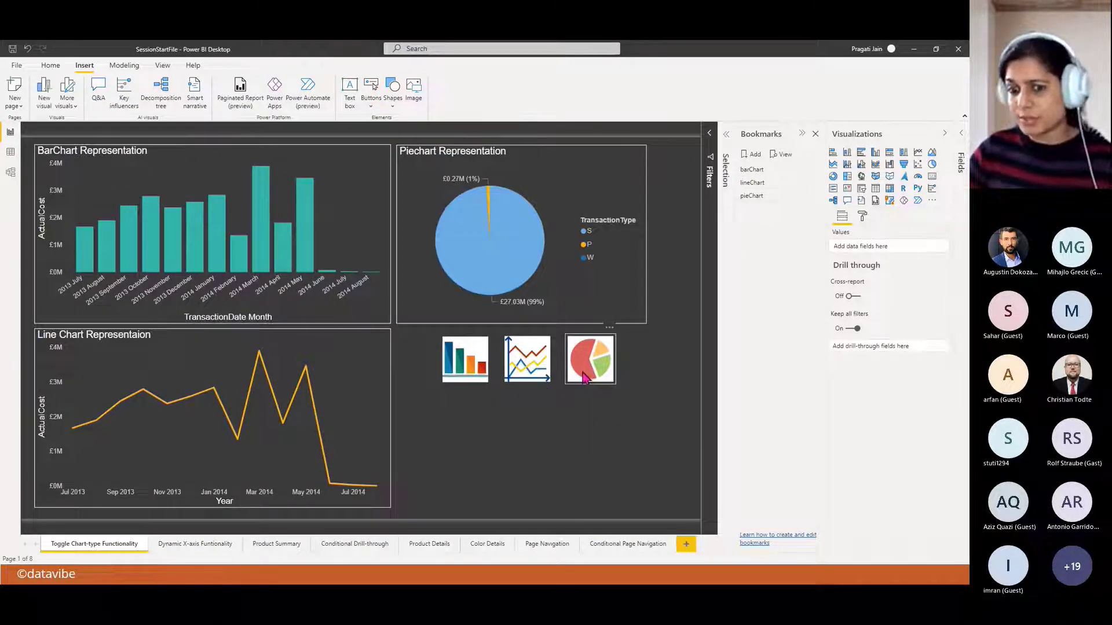
# - Turn on the line icon image's action with type Bookmark, the lineChart bookmark and No tooltips on
pyautogui.click(527, 361)
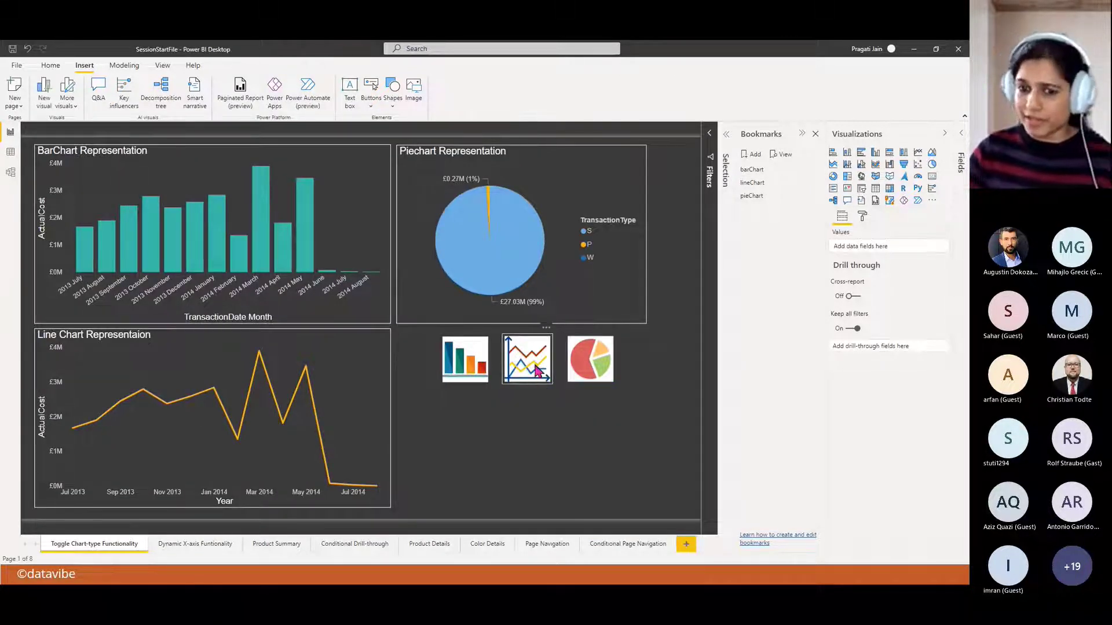
pyautogui.click(924, 304)
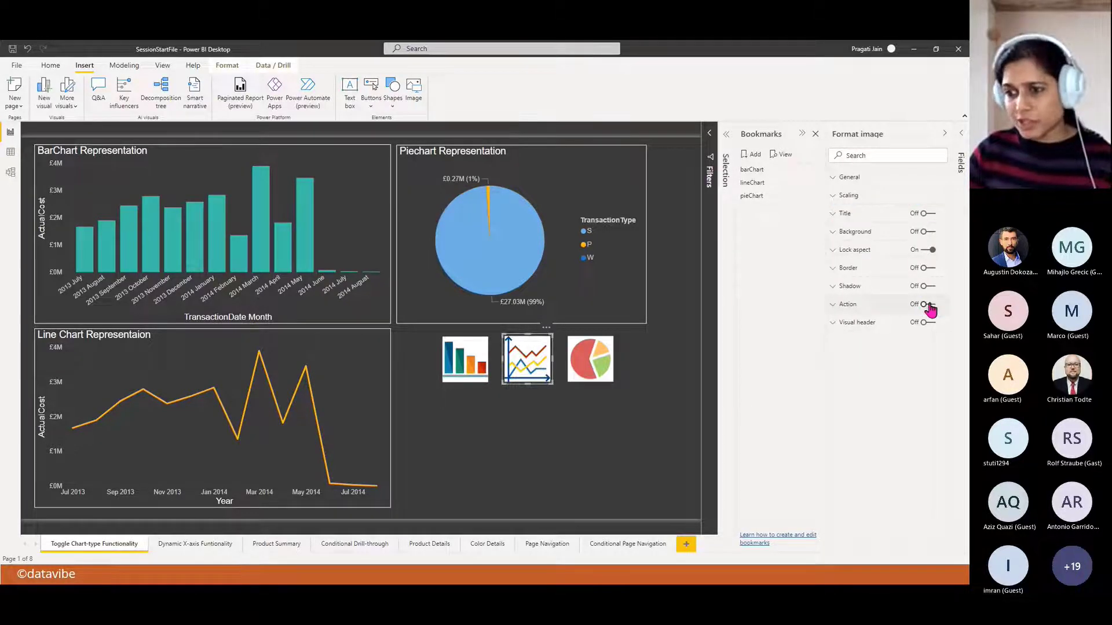
pyautogui.click(844, 312)
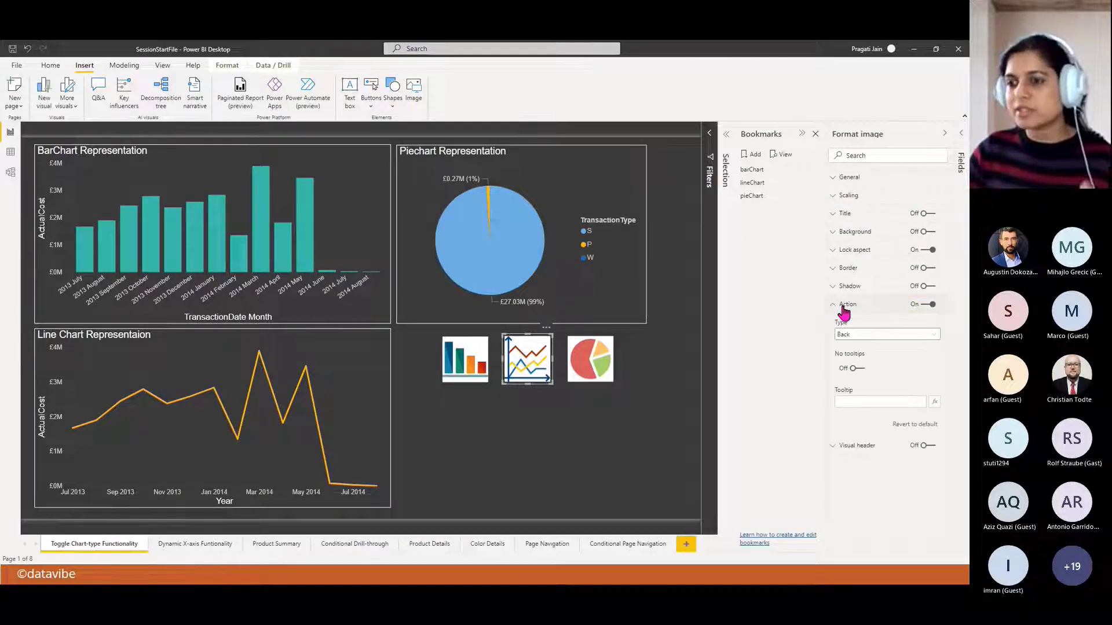
pyautogui.click(932, 334)
pyautogui.click(899, 359)
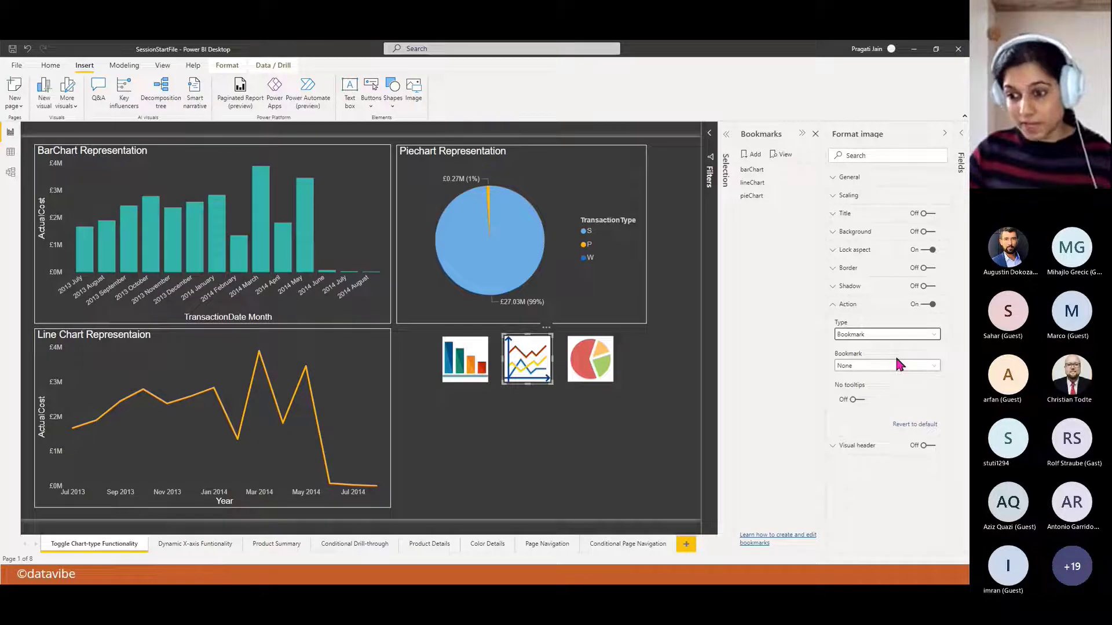
pyautogui.click(932, 368)
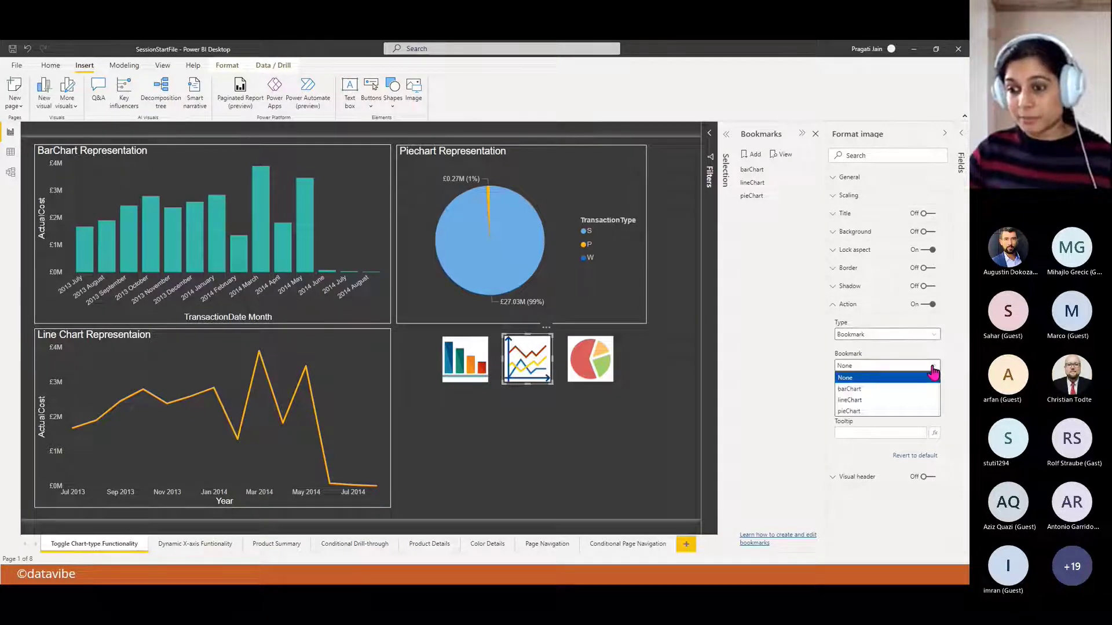
pyautogui.click(878, 400)
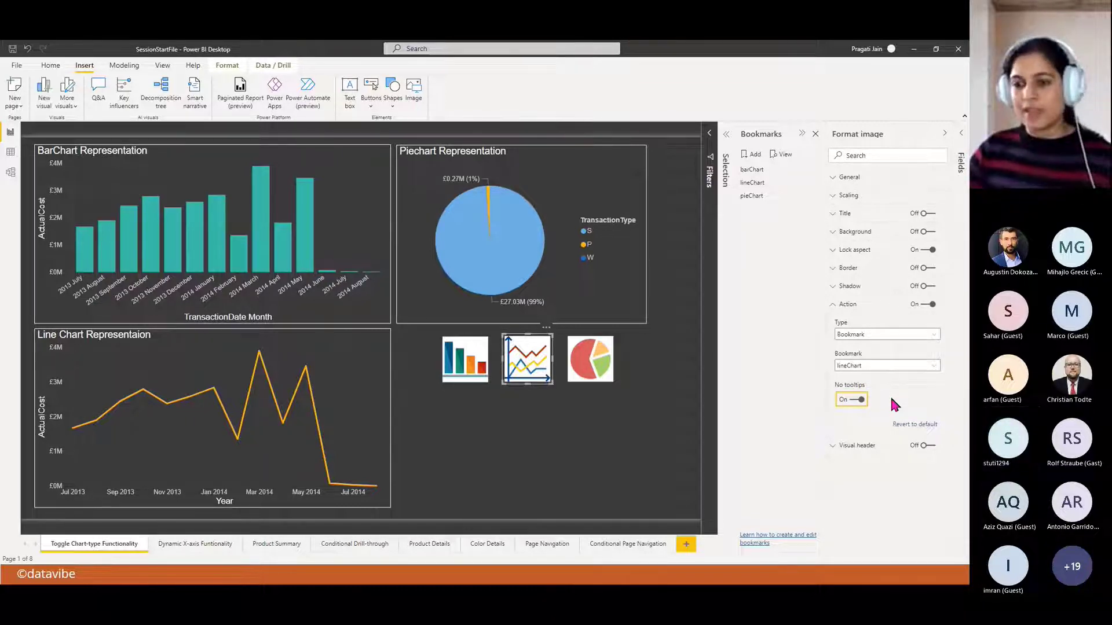
# - Turn on the pie icon image's action with type Bookmark, the pieChart bookmark and No tooltips on
pyautogui.click(602, 371)
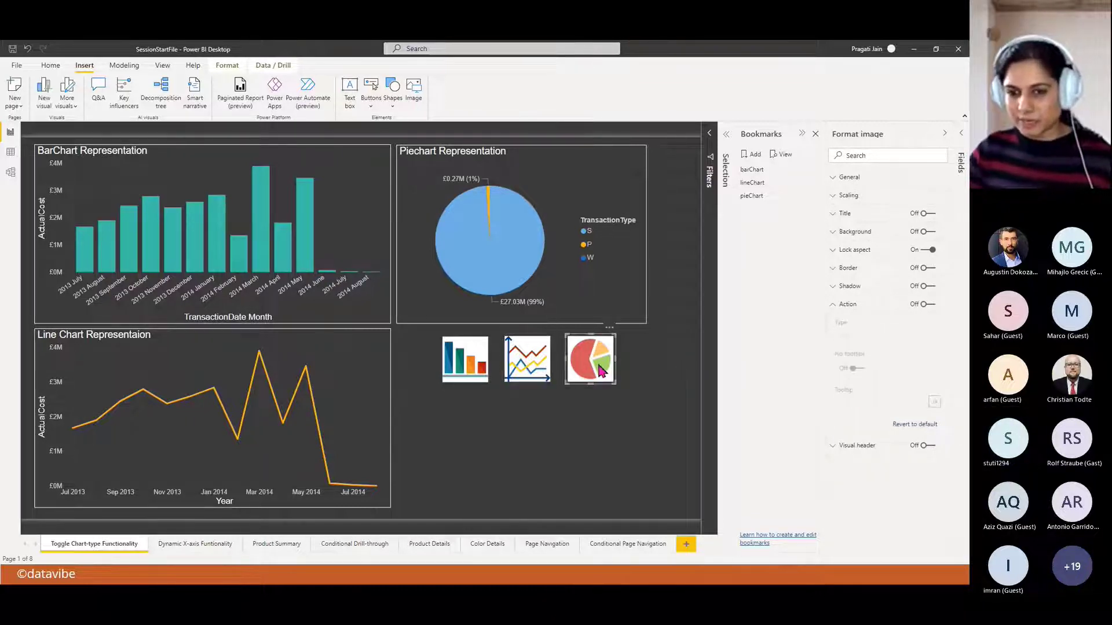
pyautogui.click(929, 306)
pyautogui.click(932, 335)
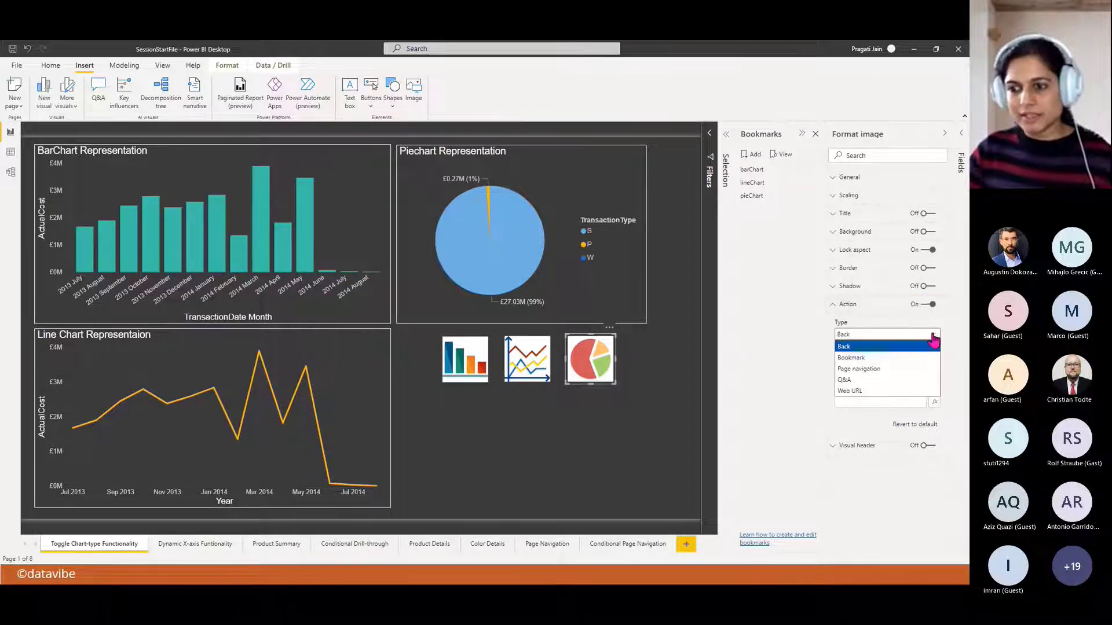
pyautogui.click(926, 358)
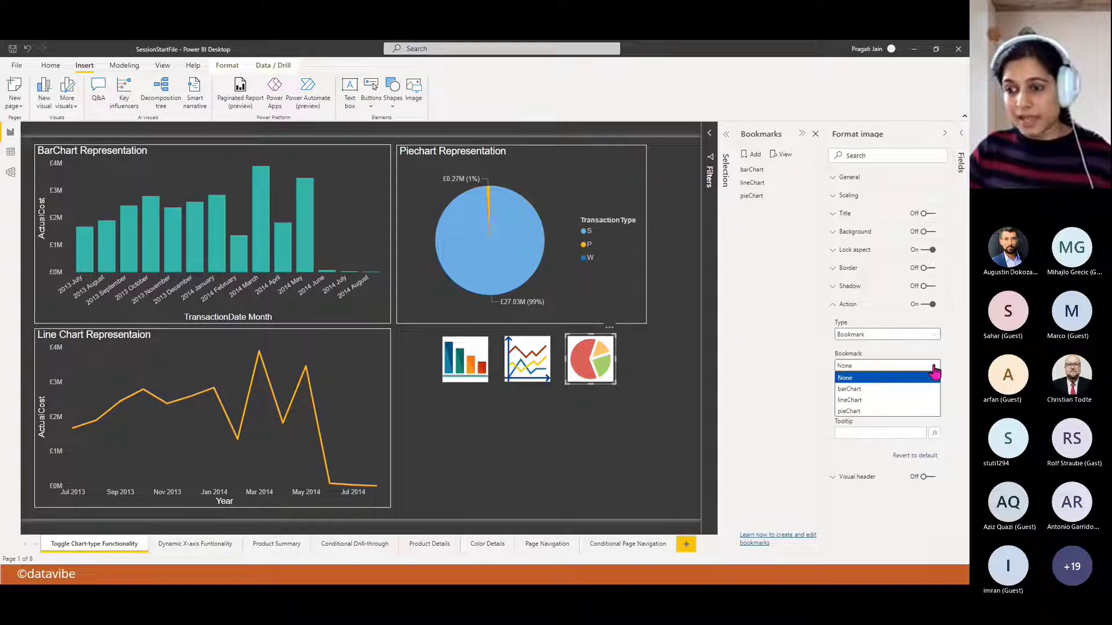
pyautogui.click(932, 365)
pyautogui.click(875, 413)
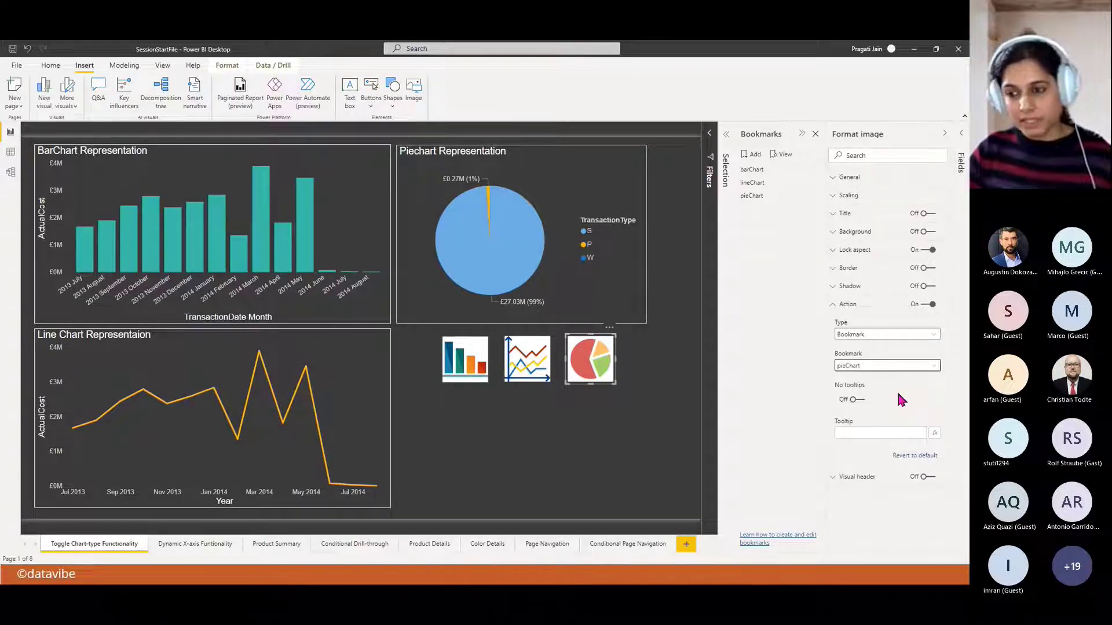
pyautogui.click(863, 399)
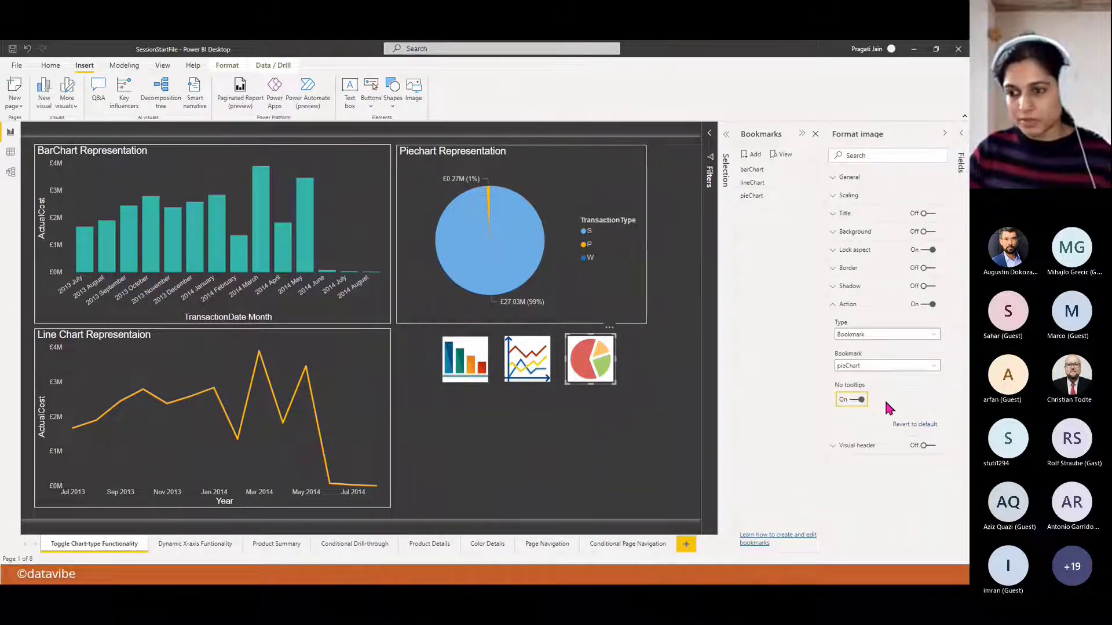
# - Collapse the action options, the image formatting and the bookmark list, and leave nothing selected on the canvas
pyautogui.click(832, 305)
pyautogui.click(944, 133)
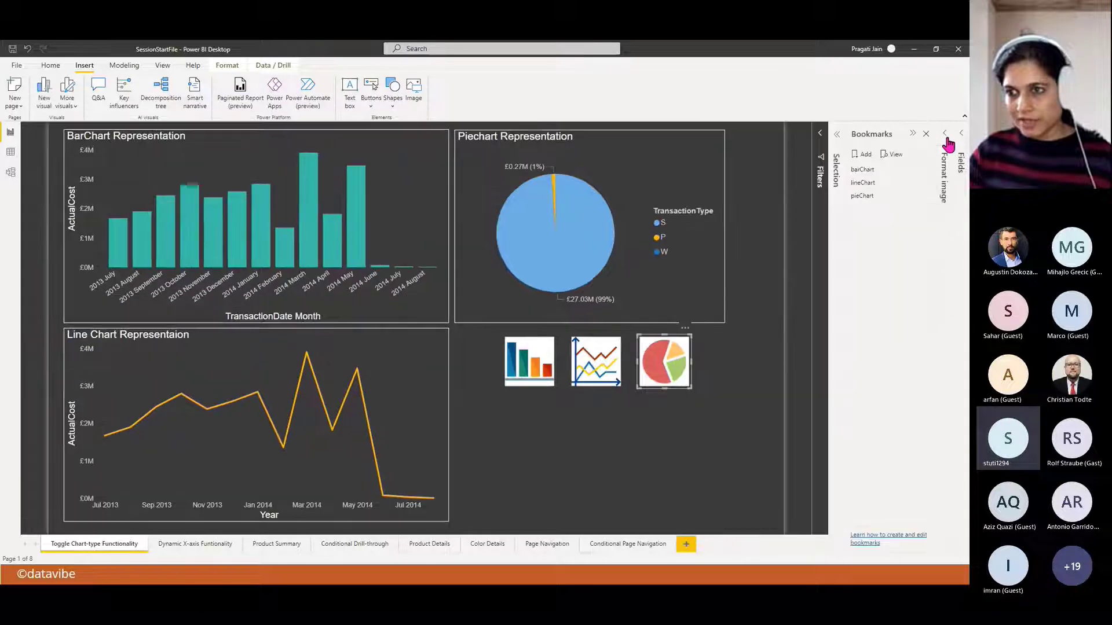
pyautogui.click(912, 134)
pyautogui.click(778, 433)
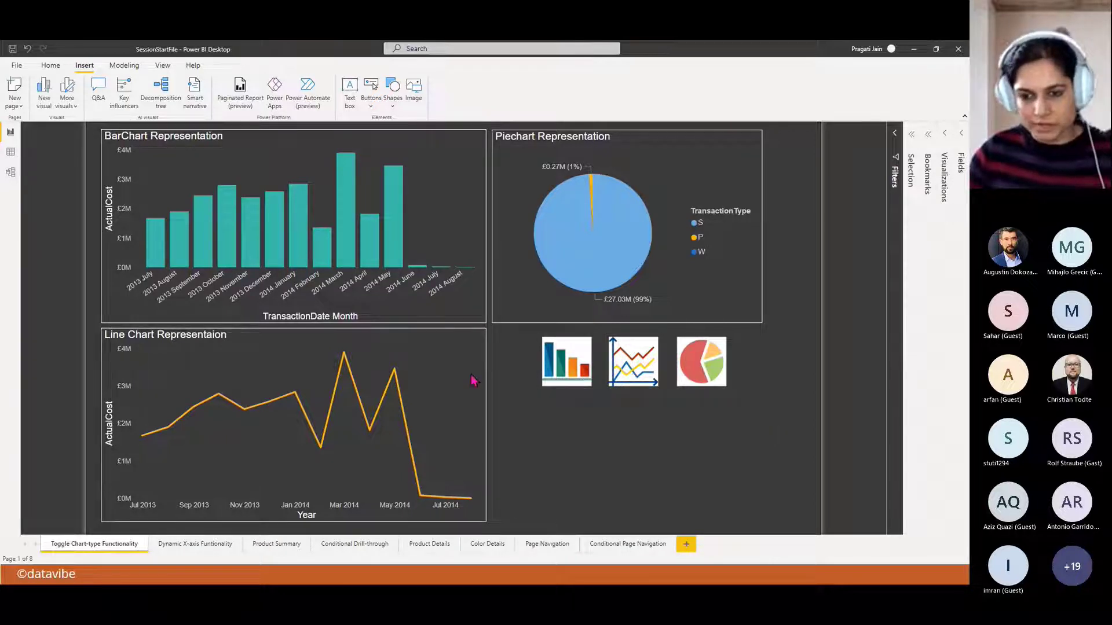
# - Test the bookmark actions of the bar, line and pie icons in turn, ending with the bar icon
pyautogui.click(583, 379)
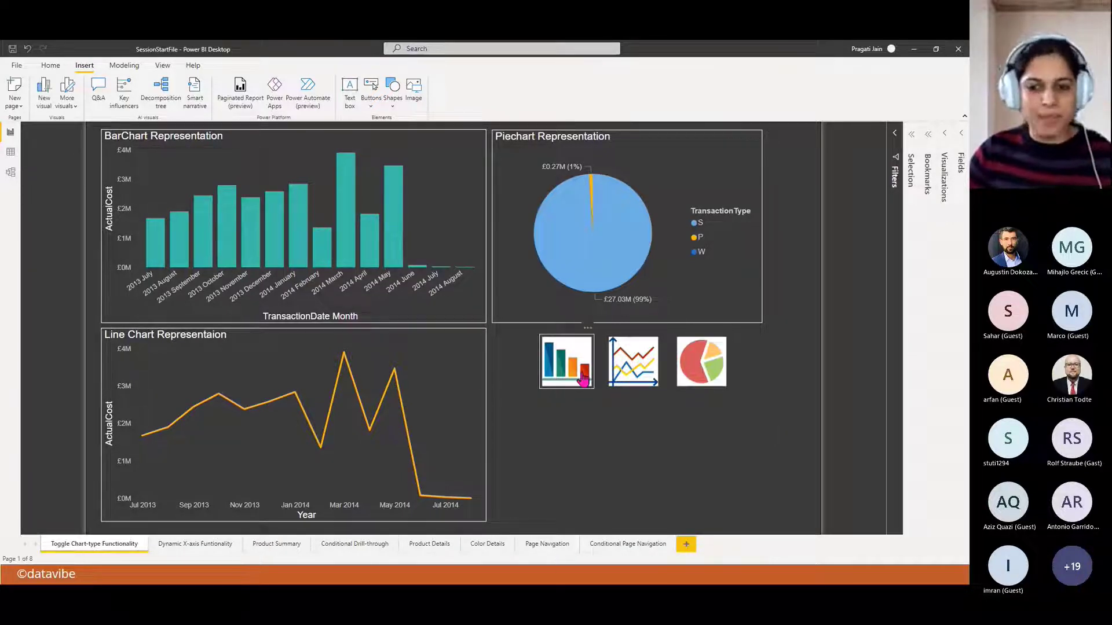
pyautogui.keyDown('ctrl'); pyautogui.click(564, 368); pyautogui.keyUp('ctrl')
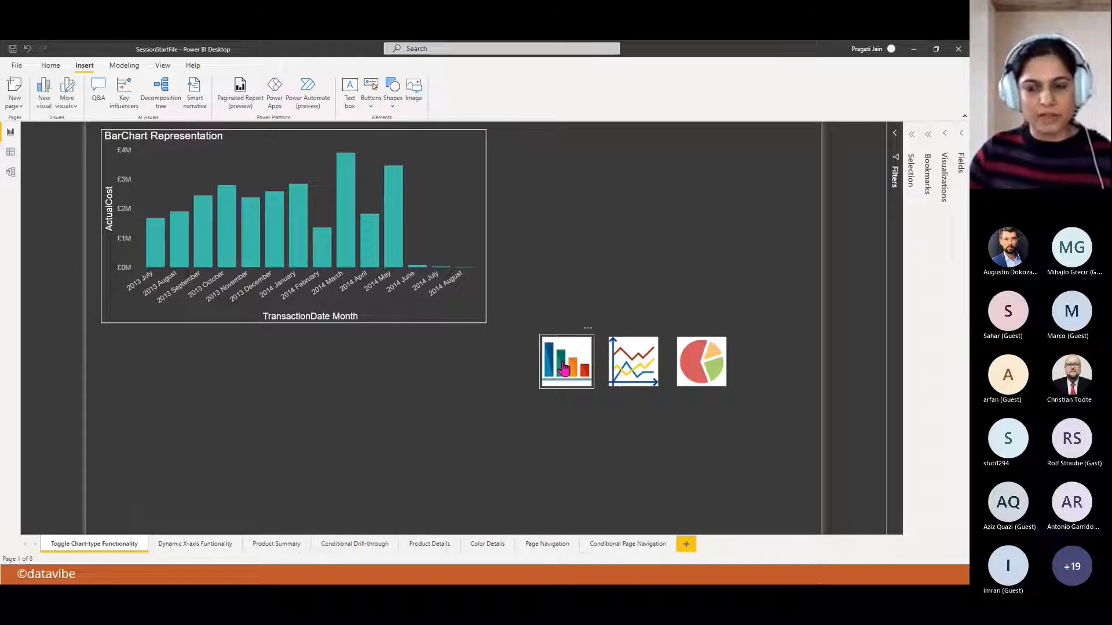
pyautogui.keyDown('ctrl'); pyautogui.click(633, 365); pyautogui.keyUp('ctrl')
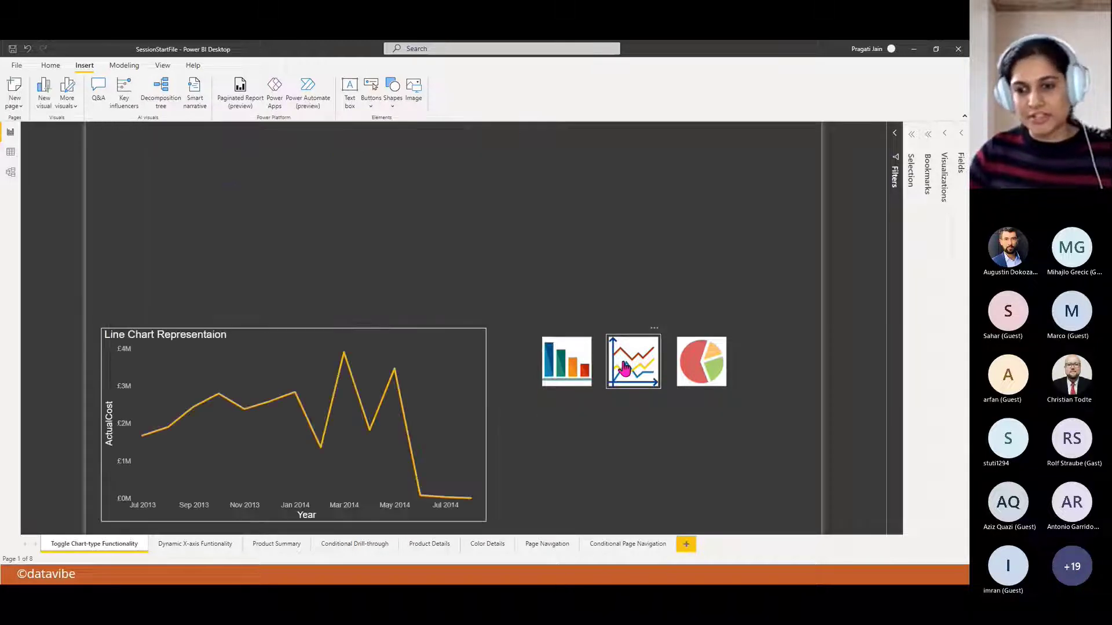
pyautogui.keyDown('ctrl'); pyautogui.click(696, 367); pyautogui.keyUp('ctrl')
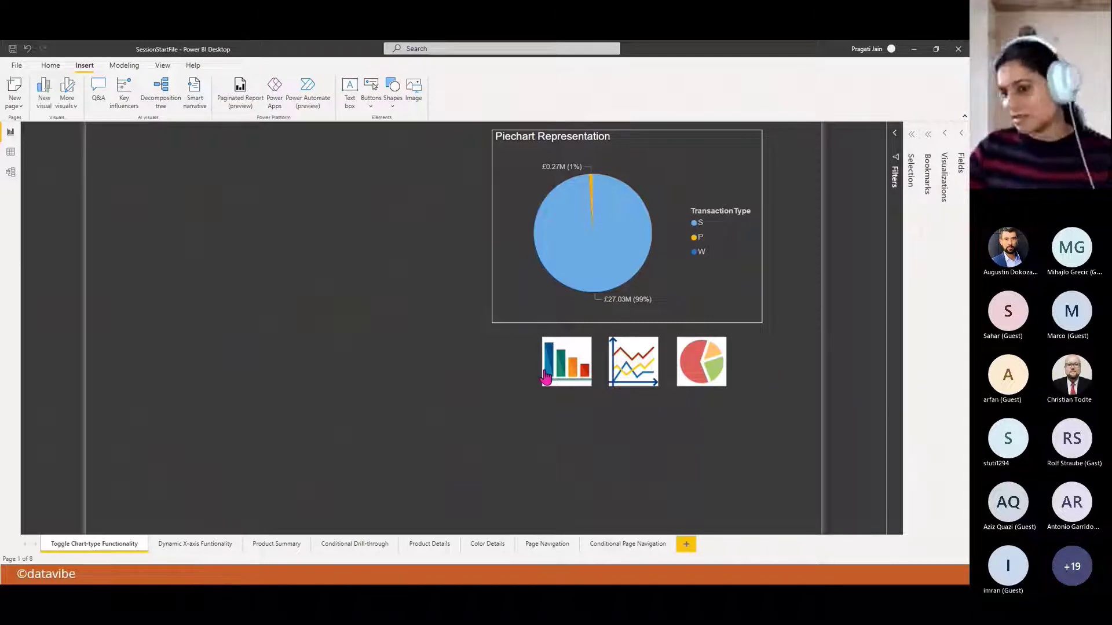
pyautogui.click(573, 384)
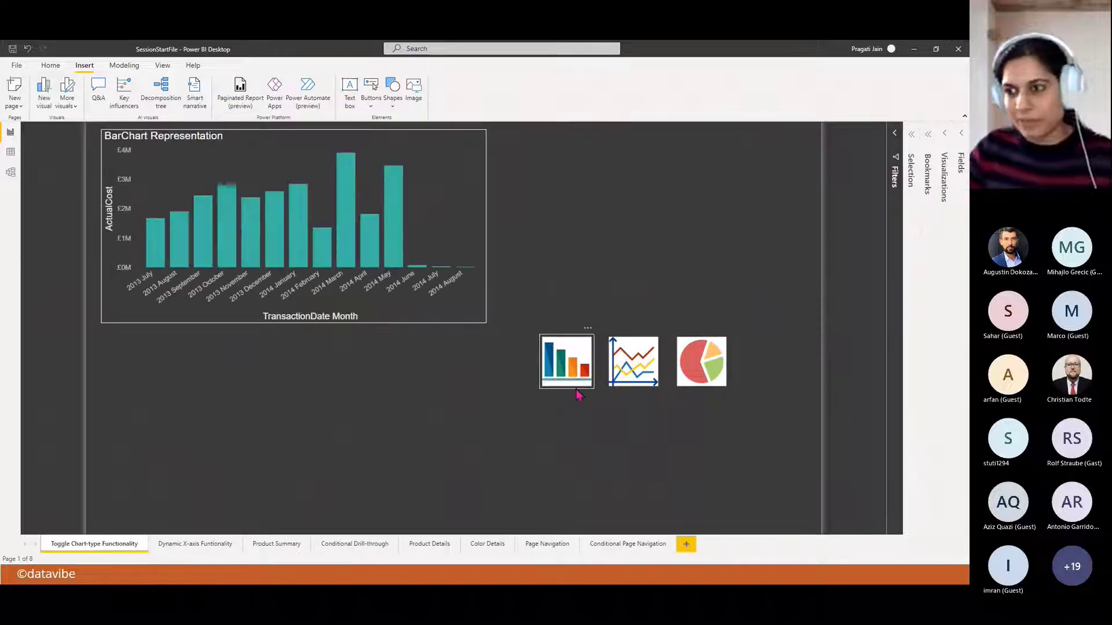
# - Unhide the pie and line charts beside the bar chart, and collapse the selection list
pyautogui.click(912, 150)
pyautogui.click(903, 227)
pyautogui.click(903, 240)
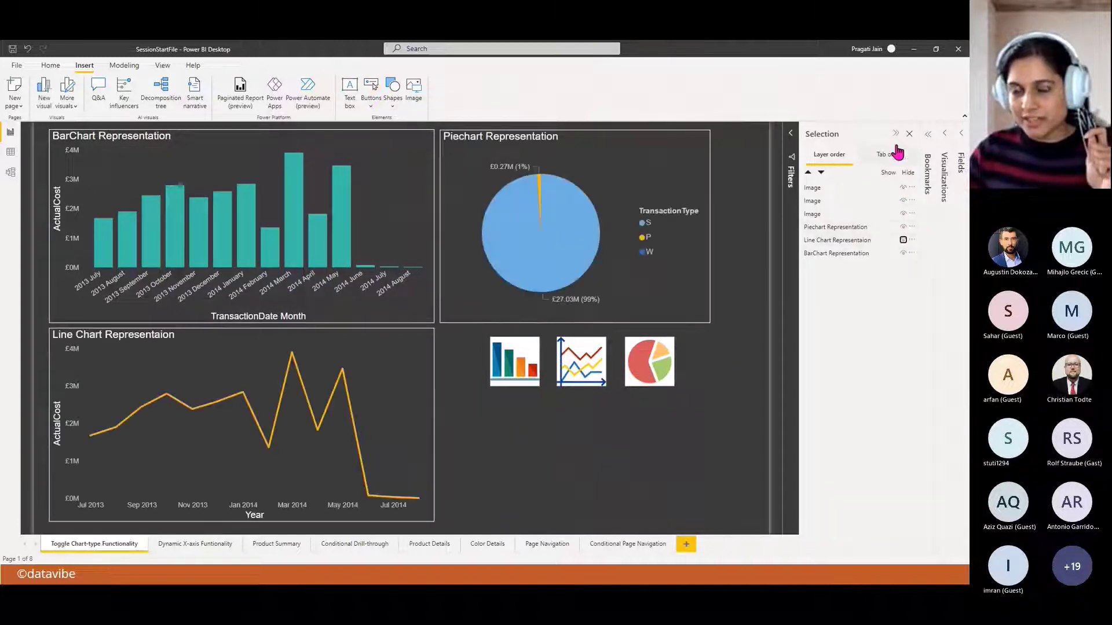
pyautogui.click(896, 134)
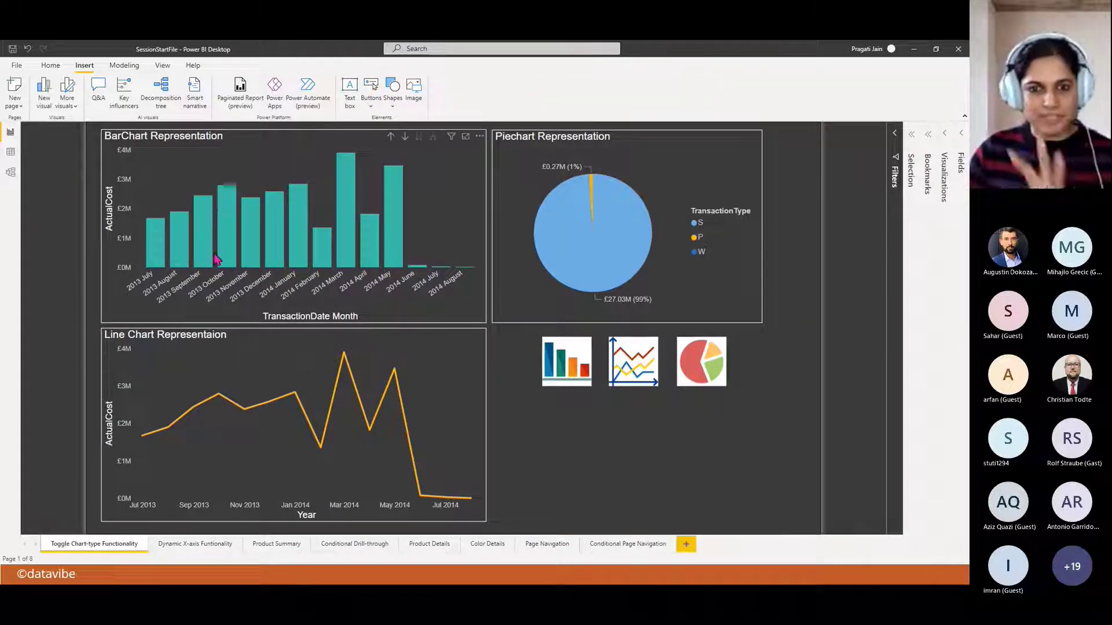
# - Move the pie chart to the page's lower right out of the way, and the bar chart to the upper middle
pyautogui.moveTo(631, 193)
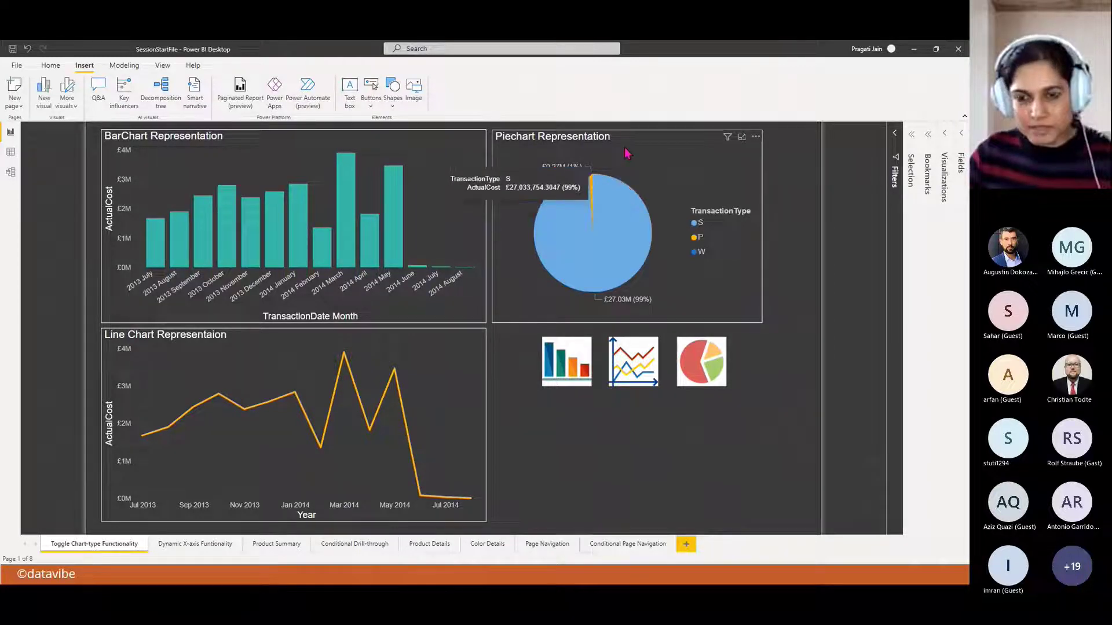
pyautogui.moveTo(638, 149); pyautogui.dragTo(696, 347)
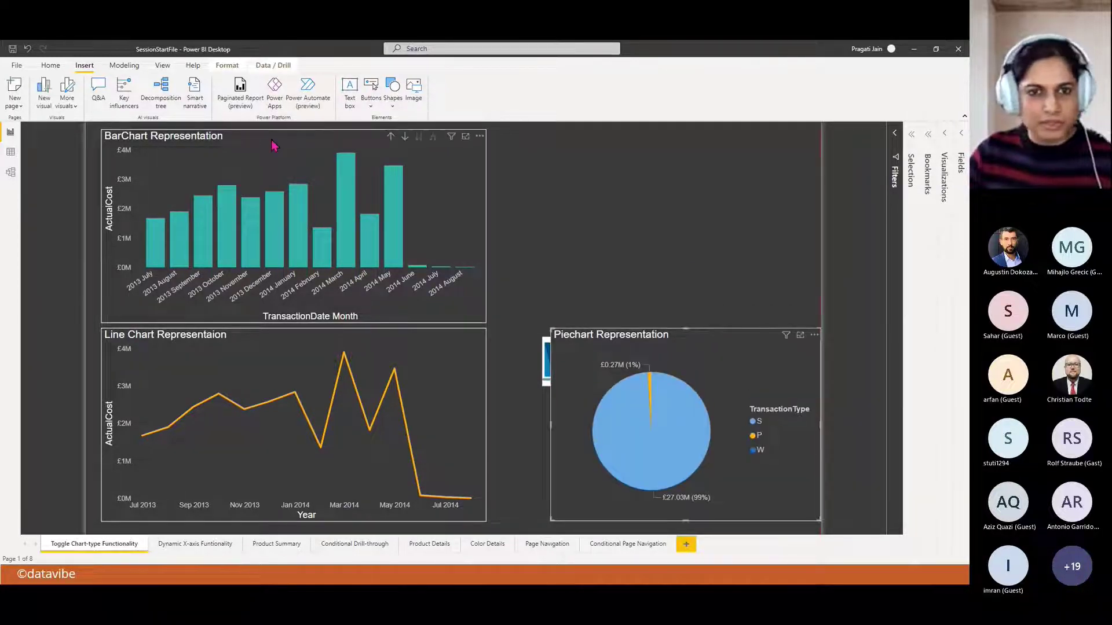
pyautogui.moveTo(274, 145); pyautogui.dragTo(429, 144)
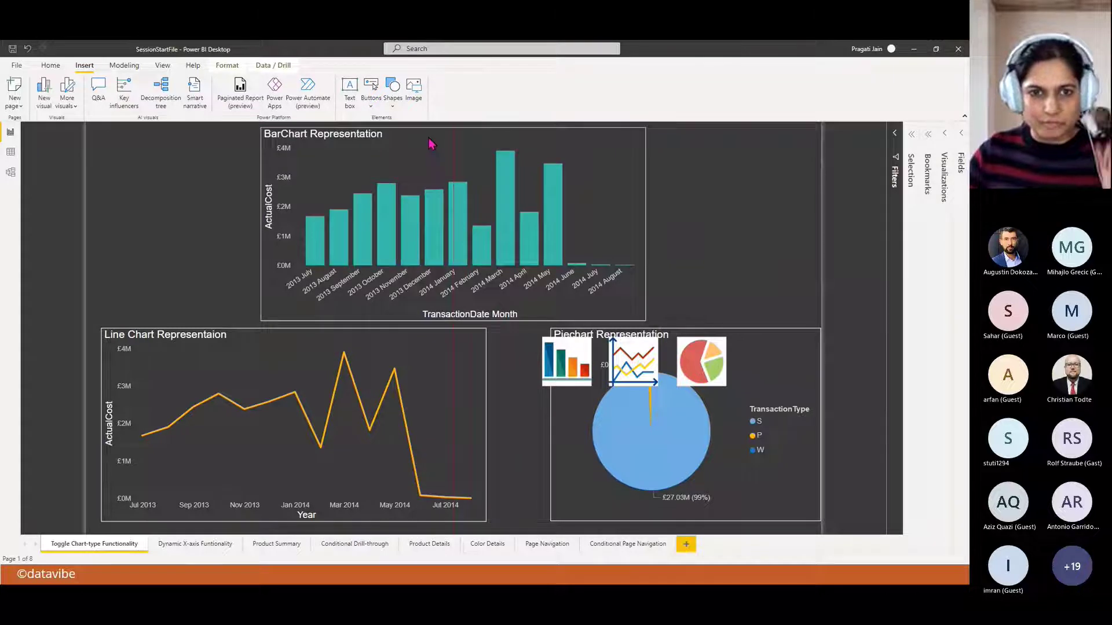
# - Compare the bar and line charts' general size settings, and place the line chart exactly over the bar chart at X 304, Y 10
pyautogui.click(948, 152)
pyautogui.click(862, 216)
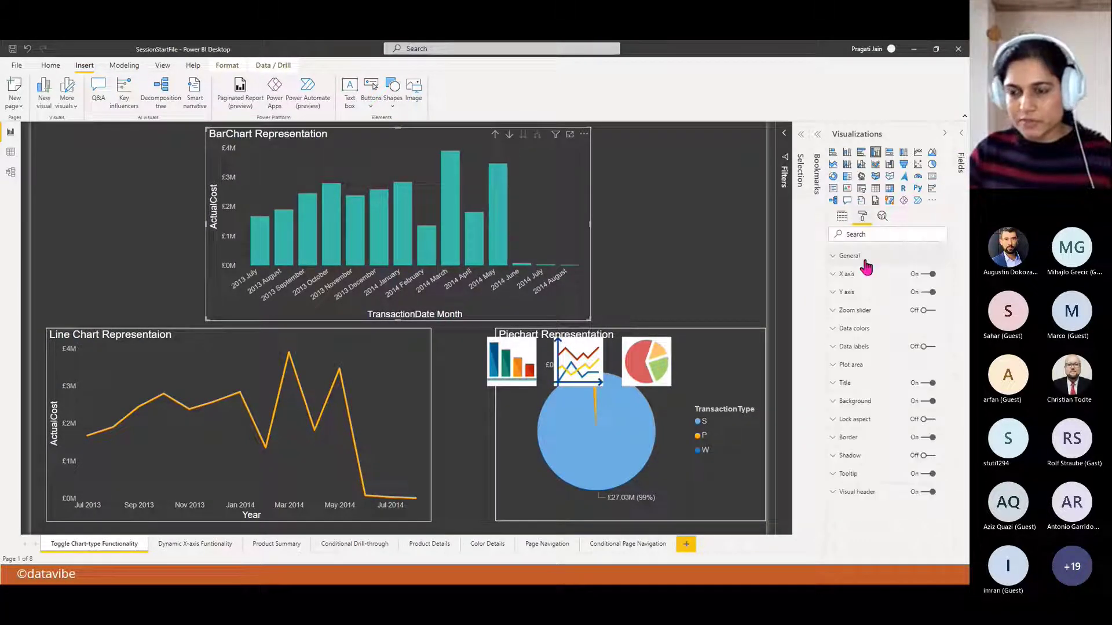
pyautogui.click(850, 261)
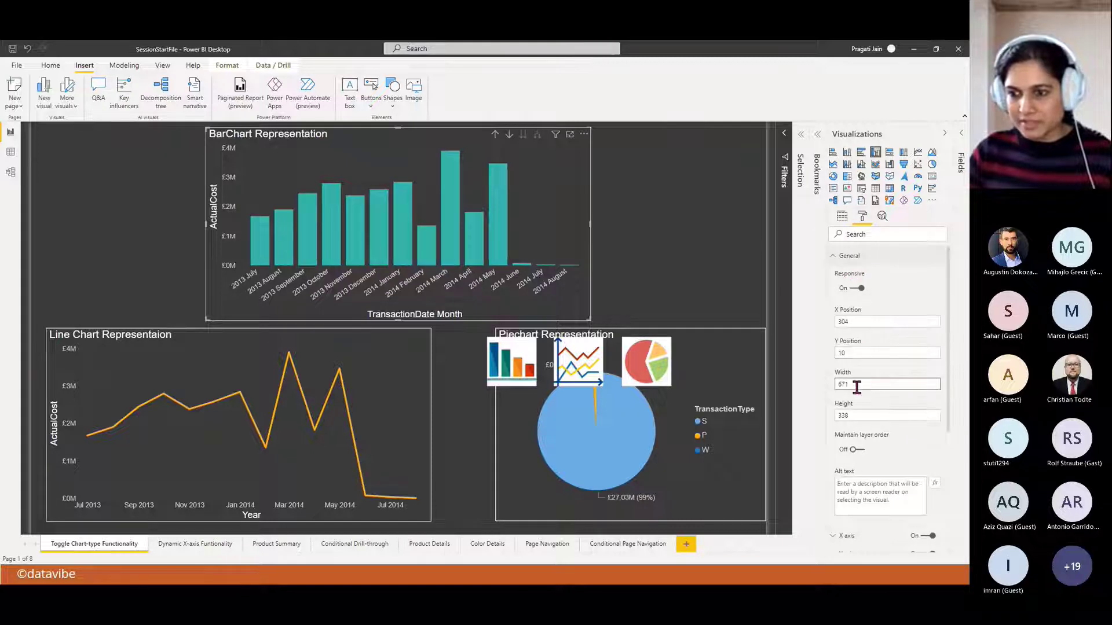
pyautogui.click(212, 343)
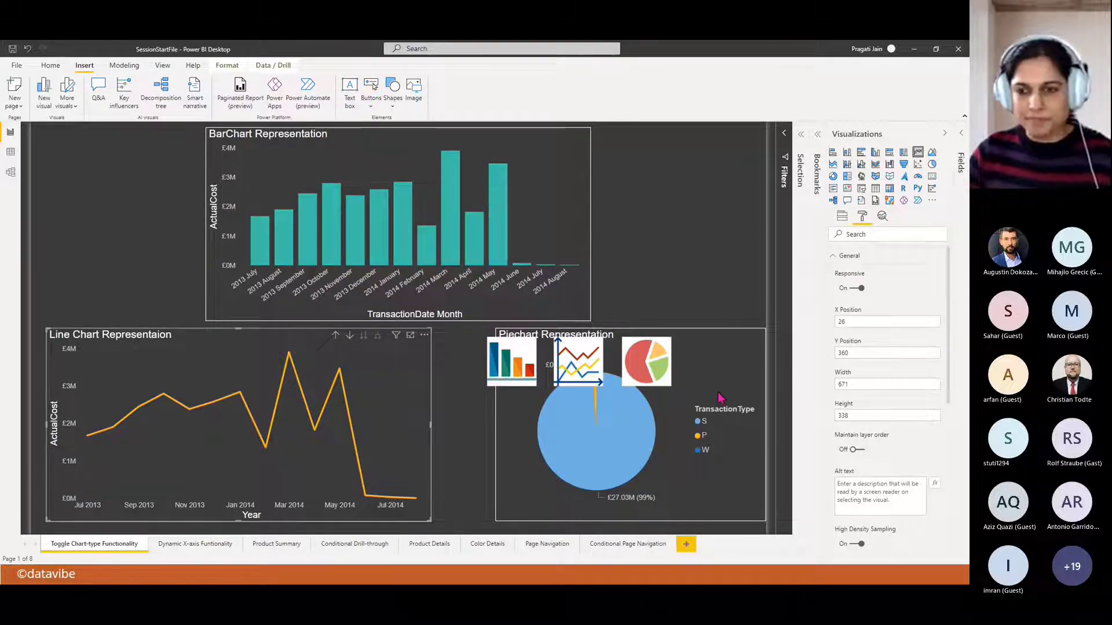
pyautogui.moveTo(235, 346); pyautogui.dragTo(389, 142)
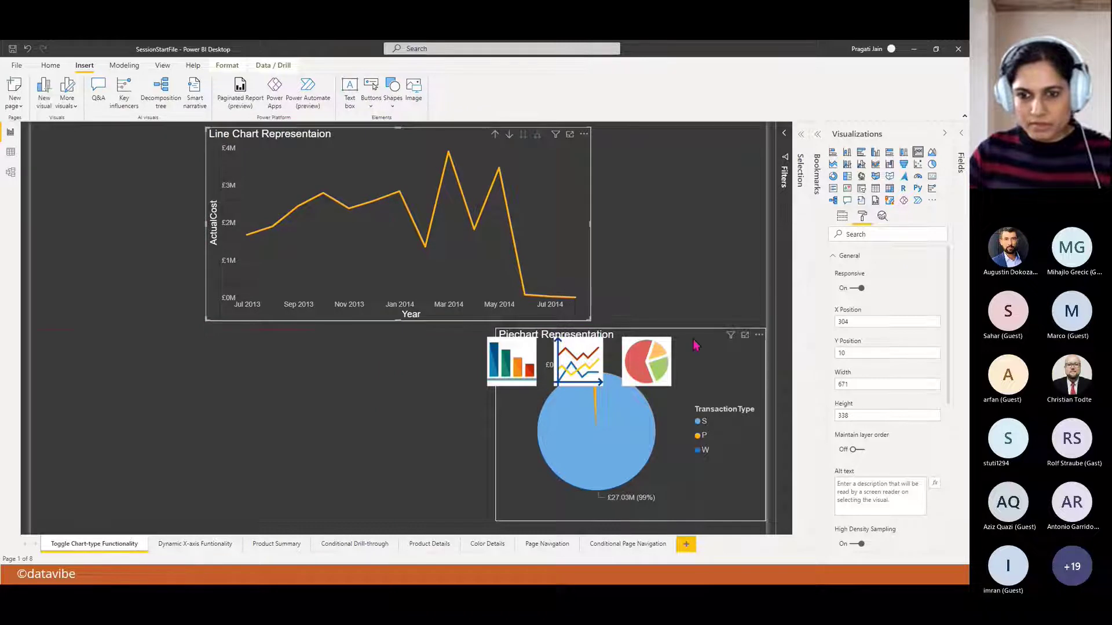
# - Move the pie chart to the page's lower left, and set its width to 661 and height to 338
pyautogui.moveTo(695, 345); pyautogui.dragTo(273, 318)
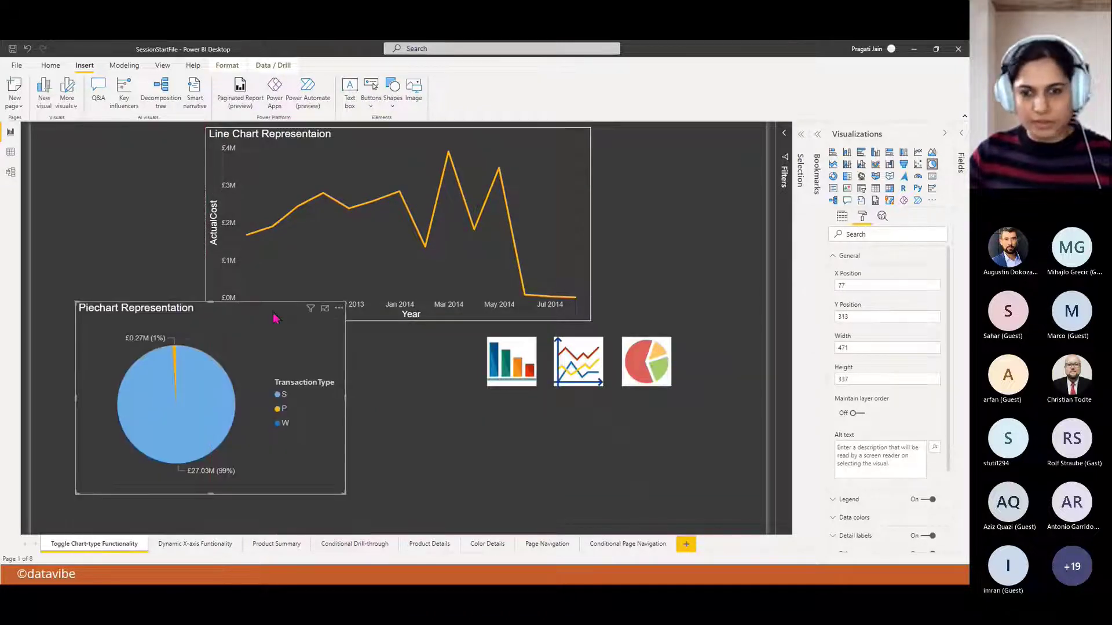
pyautogui.click(850, 348)
pyautogui.moveTo(850, 347); pyautogui.dragTo(832, 355)
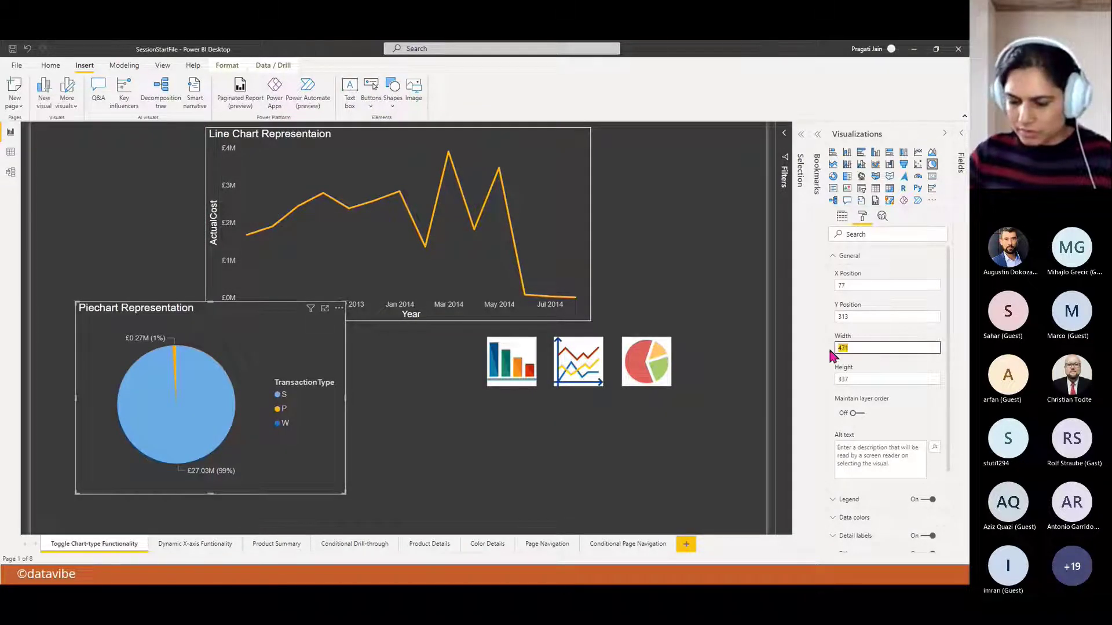
pyautogui.write('661')
pyautogui.press('Return')
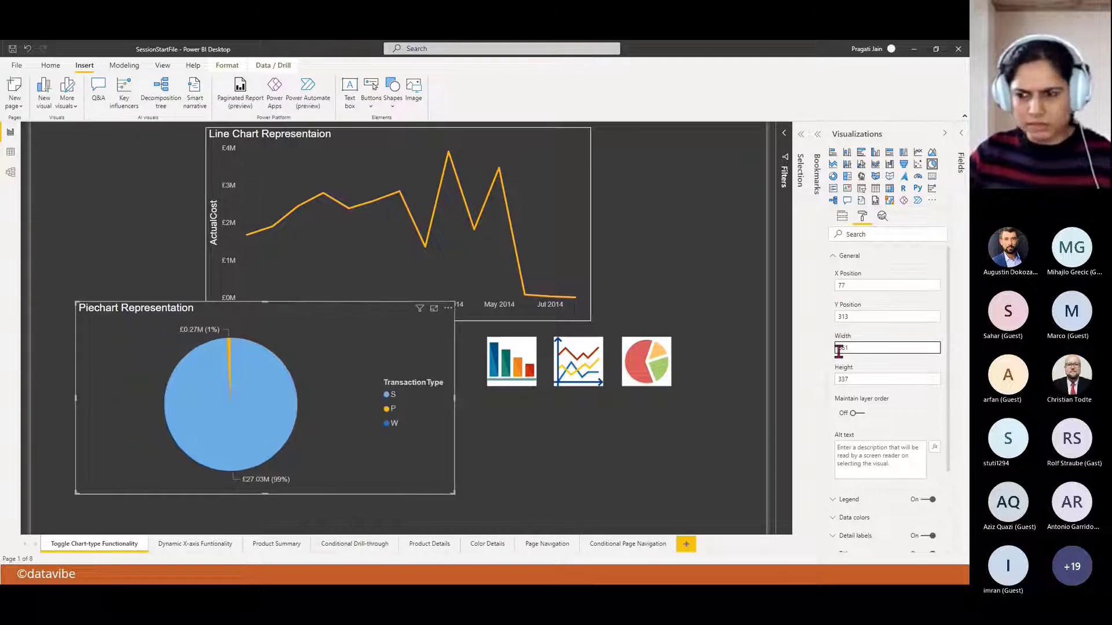
pyautogui.click(873, 379)
pyautogui.press('BackSpace')
pyautogui.write('8')
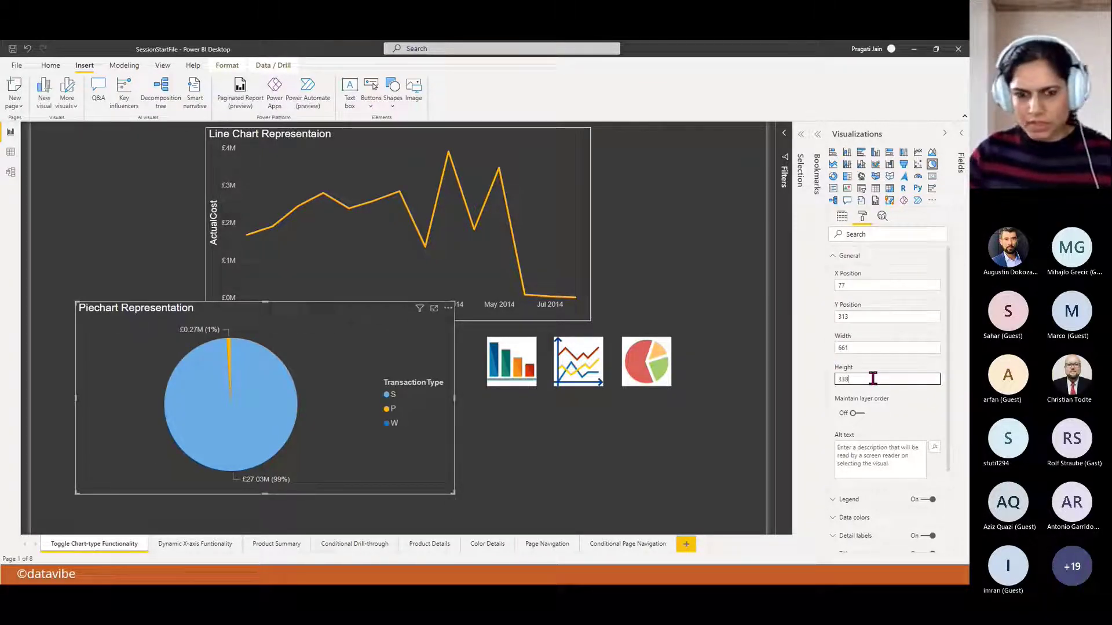
pyautogui.press('Return')
# - Check the line chart's size, and set the pie chart's width to 671 to match it
pyautogui.click(378, 144)
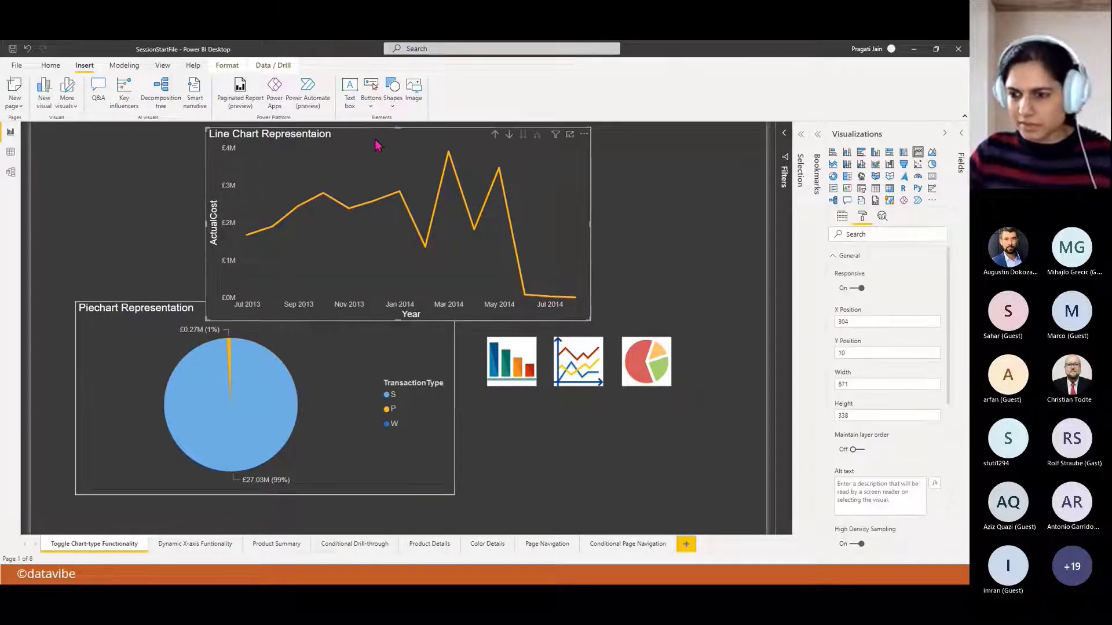
pyautogui.click(324, 342)
pyautogui.click(834, 347)
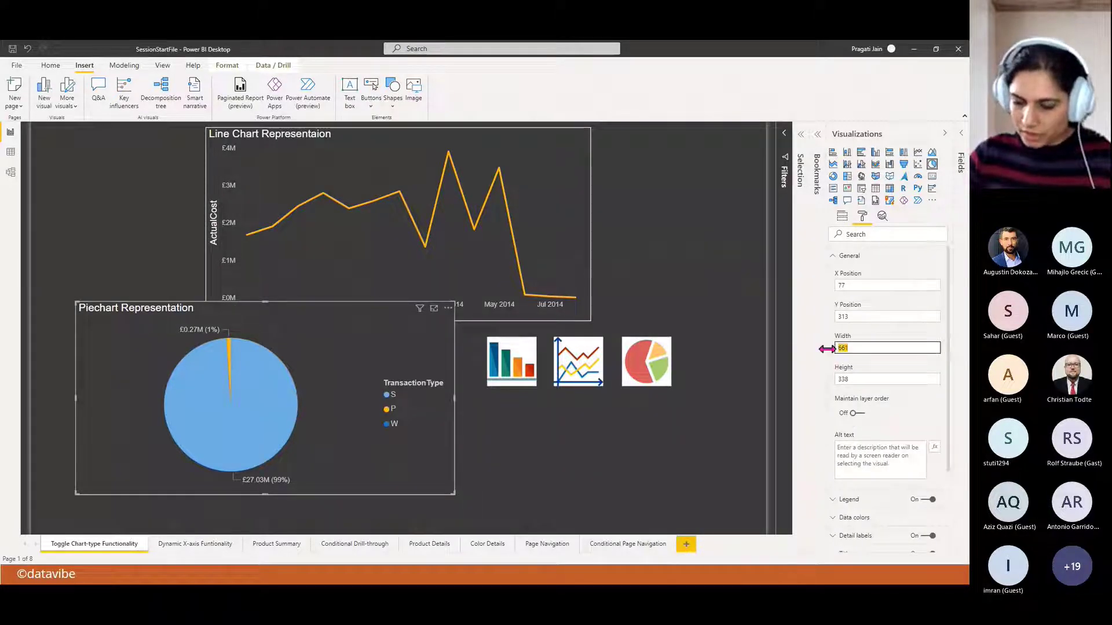
pyautogui.write('671')
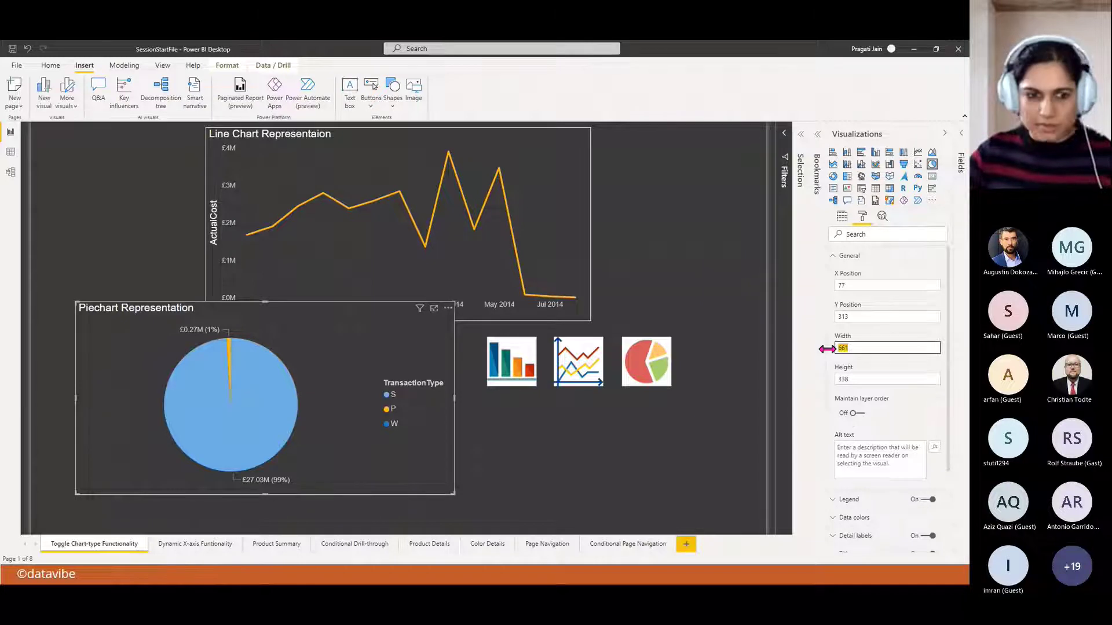
pyautogui.click(611, 474)
# - Collapse the chart formatting, and stack the pie chart exactly over the line chart in the page's upper middle
pyautogui.click(944, 133)
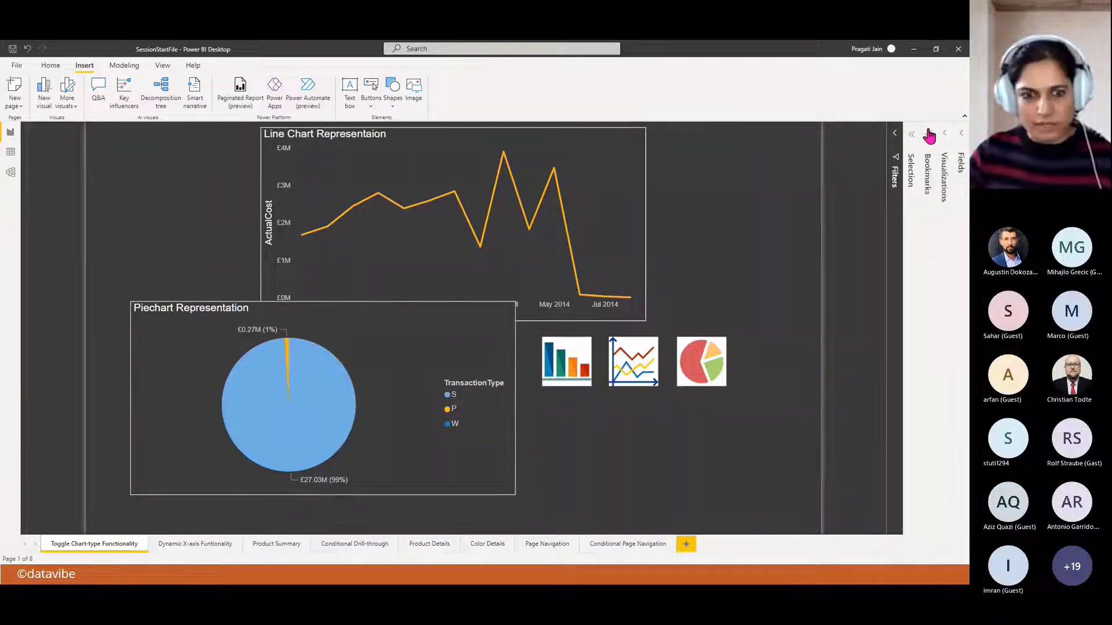
pyautogui.moveTo(288, 314); pyautogui.dragTo(419, 141)
pyautogui.click(729, 215)
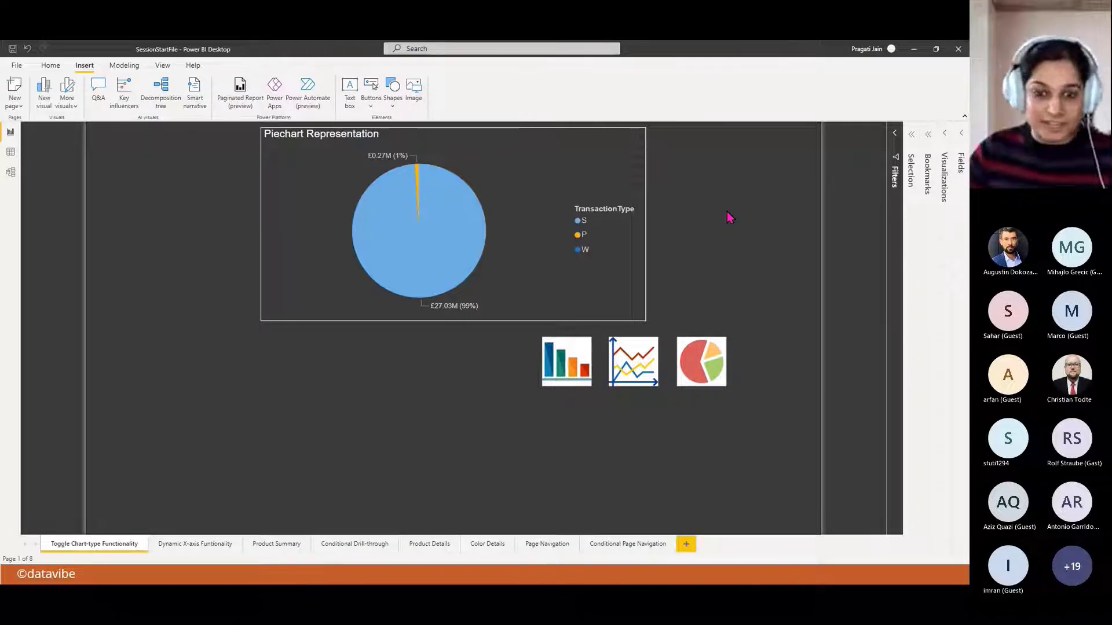
# - Line up the bar, line and pie icon images in an evenly spaced row centred beneath the stacked charts
pyautogui.moveTo(568, 373); pyautogui.dragTo(369, 373)
pyautogui.moveTo(640, 373); pyautogui.dragTo(456, 374)
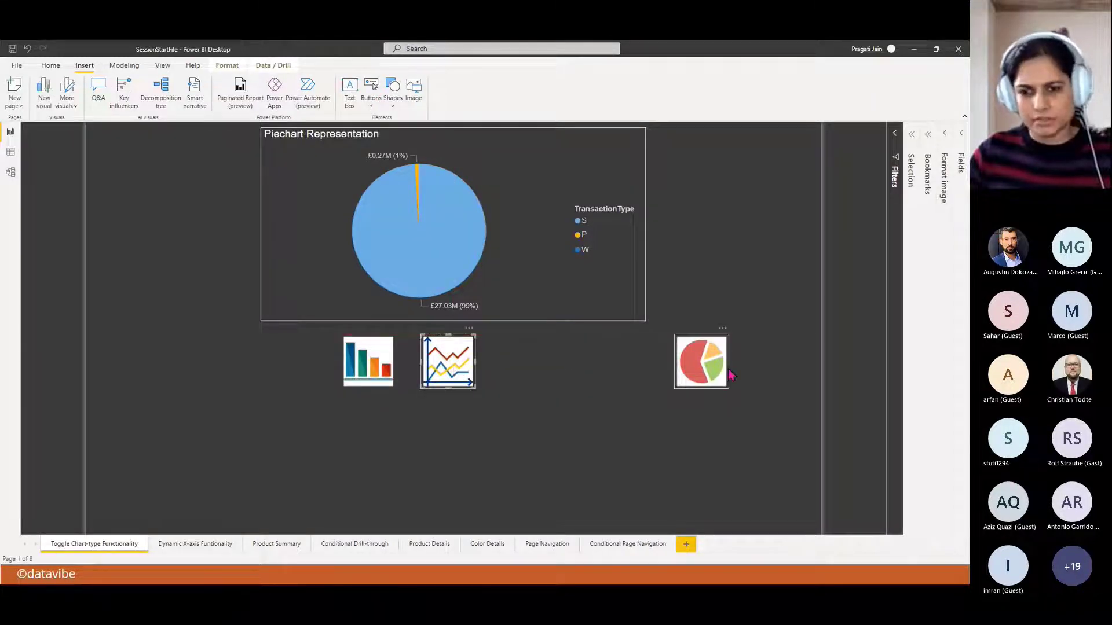
pyautogui.moveTo(714, 373); pyautogui.dragTo(539, 372)
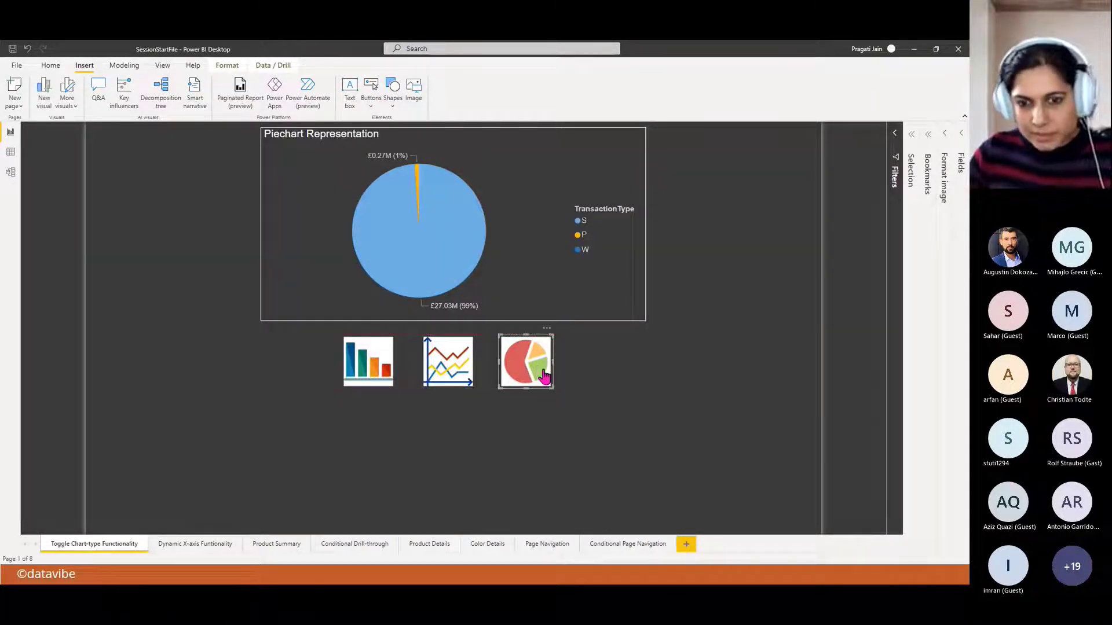
pyautogui.click(716, 391)
# - Test toggling the stacked charts with the bar, line and pie icons, and finish on the bar chart
pyautogui.keyDown('ctrl'); pyautogui.click(379, 363); pyautogui.keyUp('ctrl')
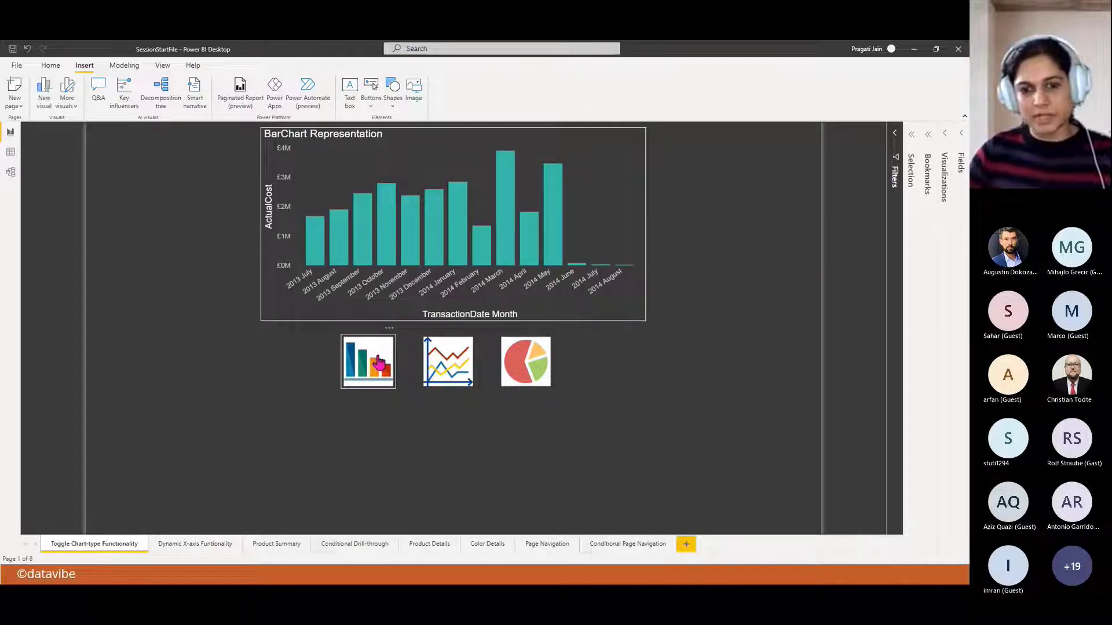
pyautogui.keyDown('ctrl'); pyautogui.click(454, 364); pyautogui.keyUp('ctrl')
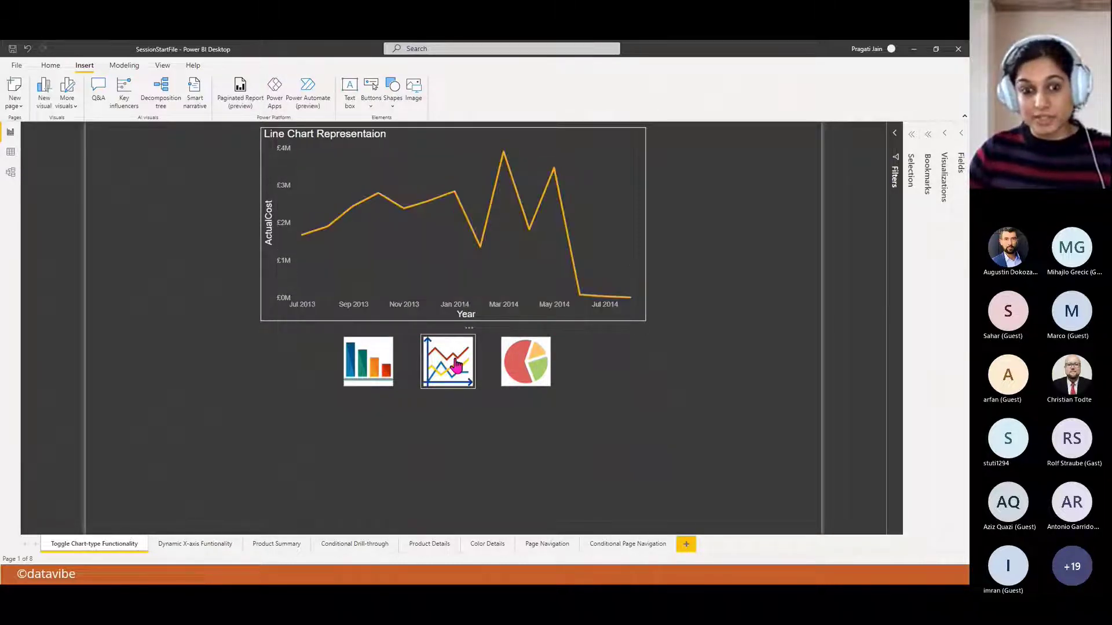
pyautogui.keyDown('ctrl'); pyautogui.click(512, 374); pyautogui.keyUp('ctrl')
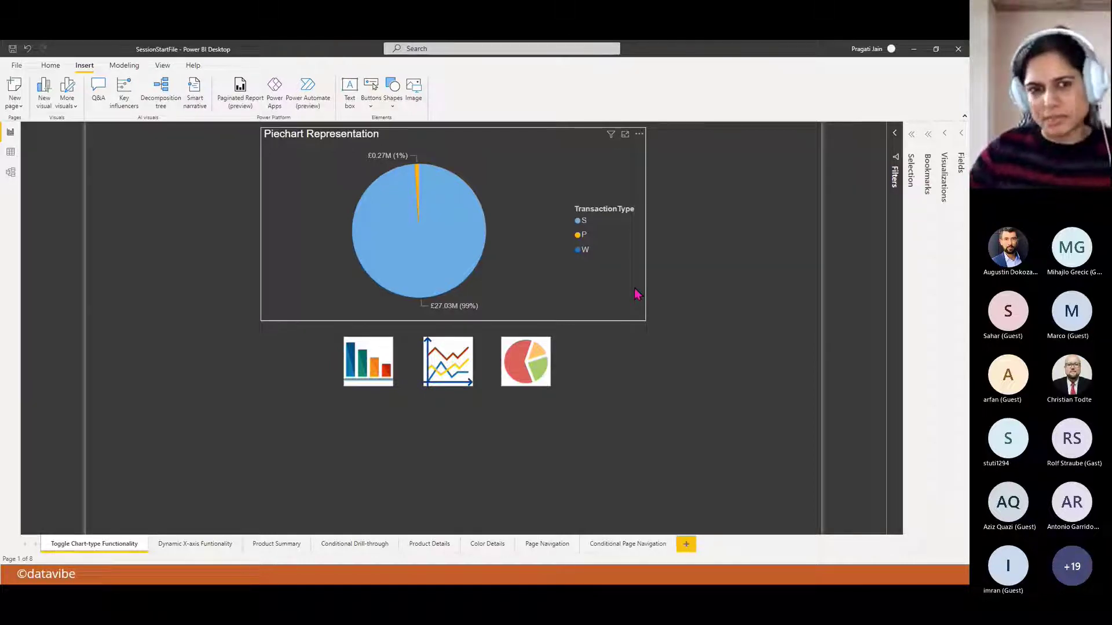
pyautogui.keyDown('ctrl'); pyautogui.click(374, 365); pyautogui.keyUp('ctrl')
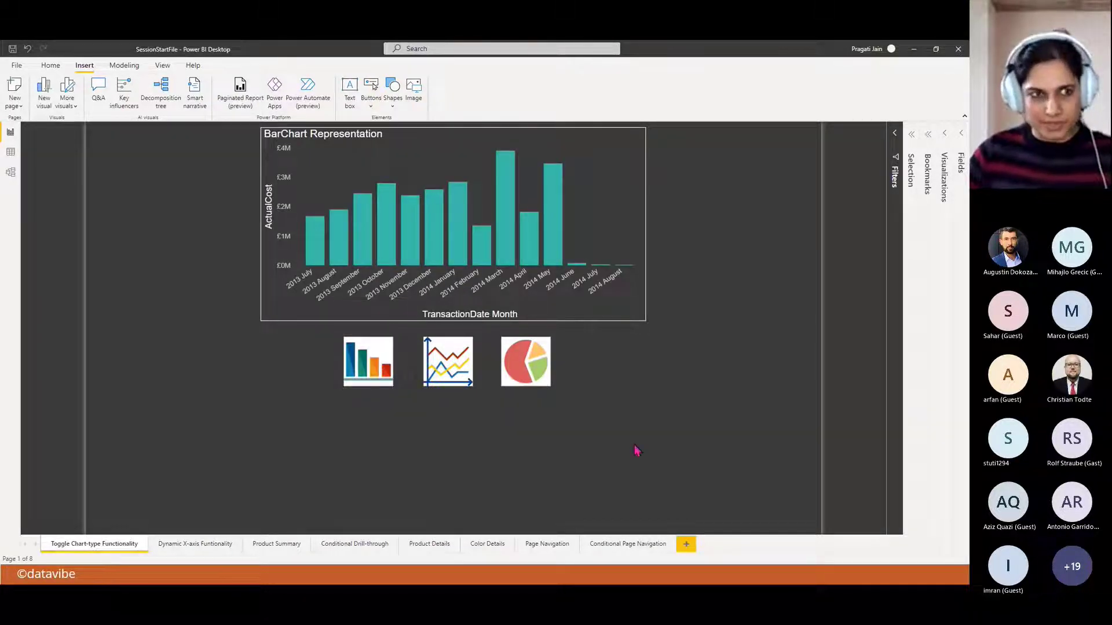
pyautogui.click(51, 66)
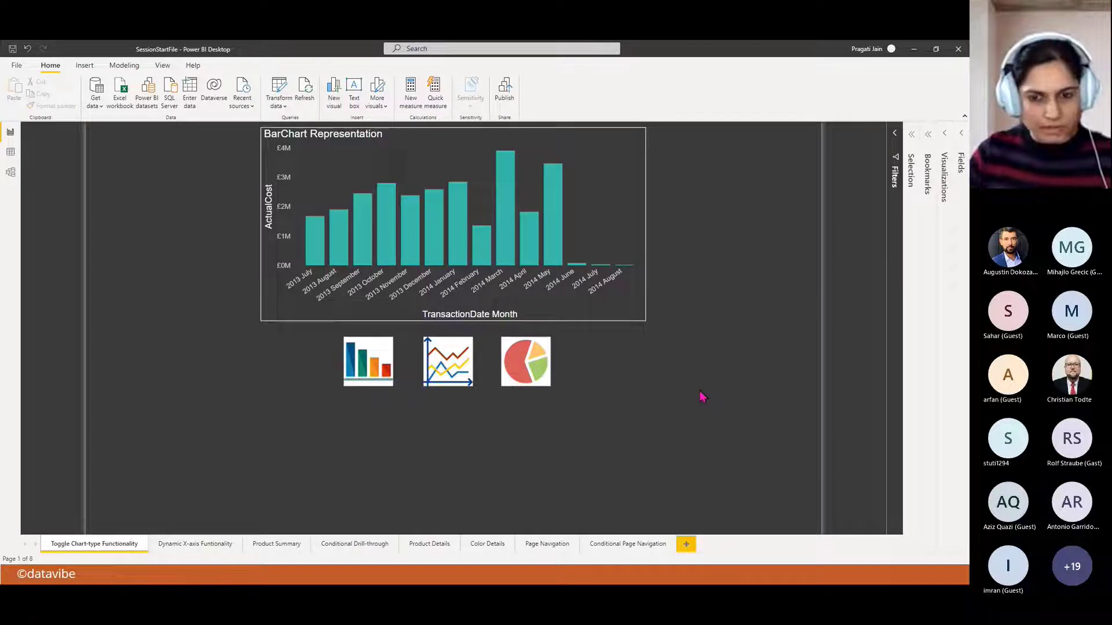
# - Switch to the presentation's agenda slide, and return to the report in Power BI Desktop
pyautogui.hotkey('alt', 'Tab')
pyautogui.hotkey('alt', 'Tab')
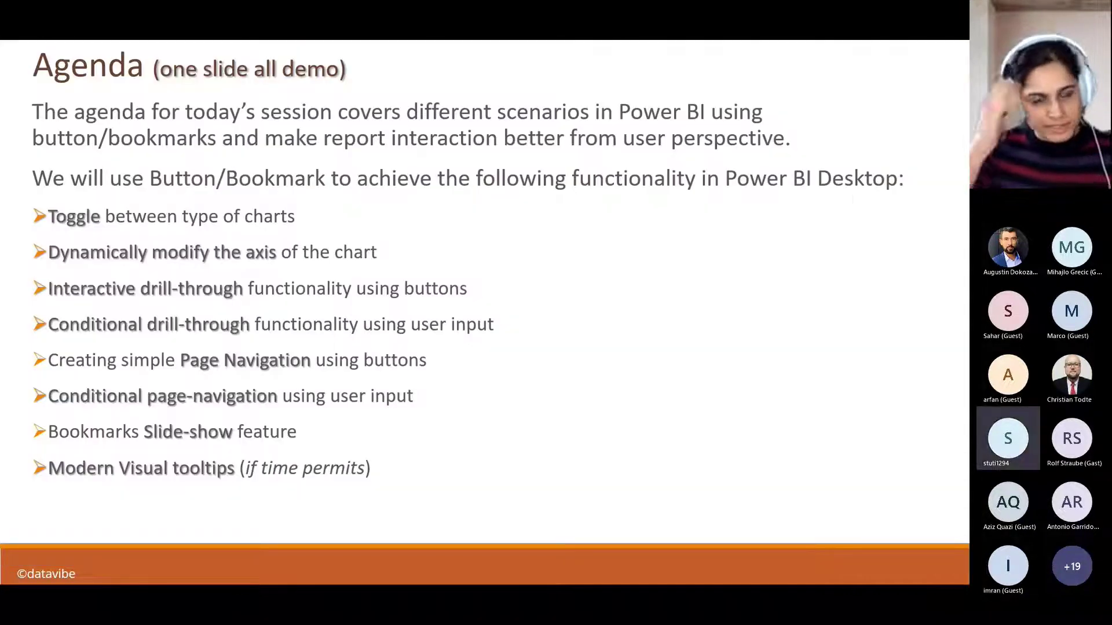
pyautogui.hotkey('alt', 'Tab')
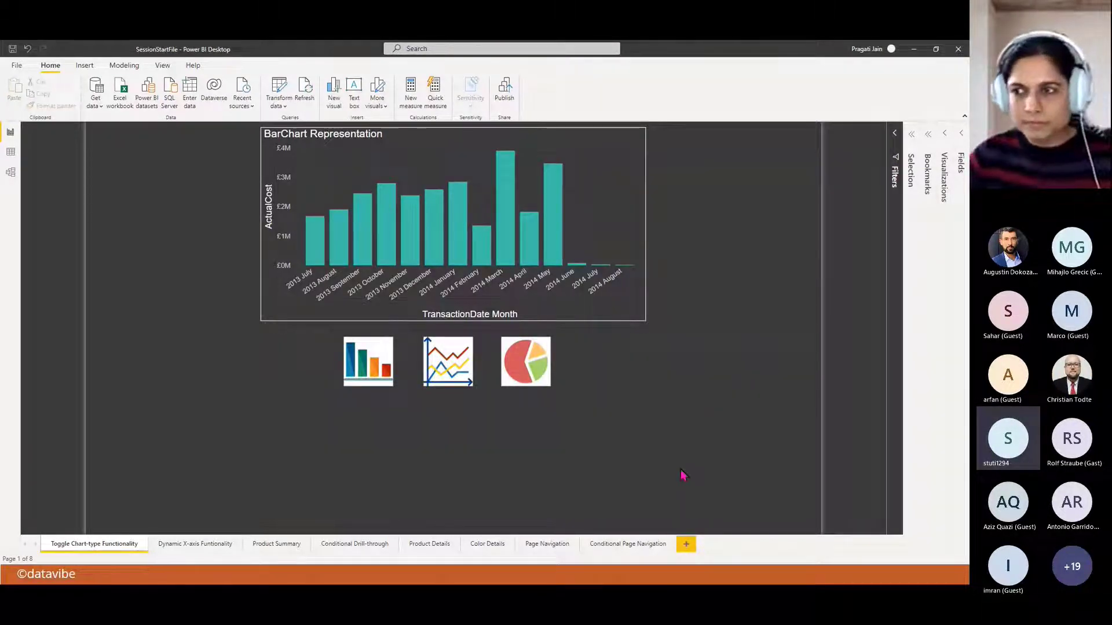
# - Examine the saved bookmarks, and compare the formatting options offered for the icon images with those offered for the bar chart
pyautogui.click(929, 137)
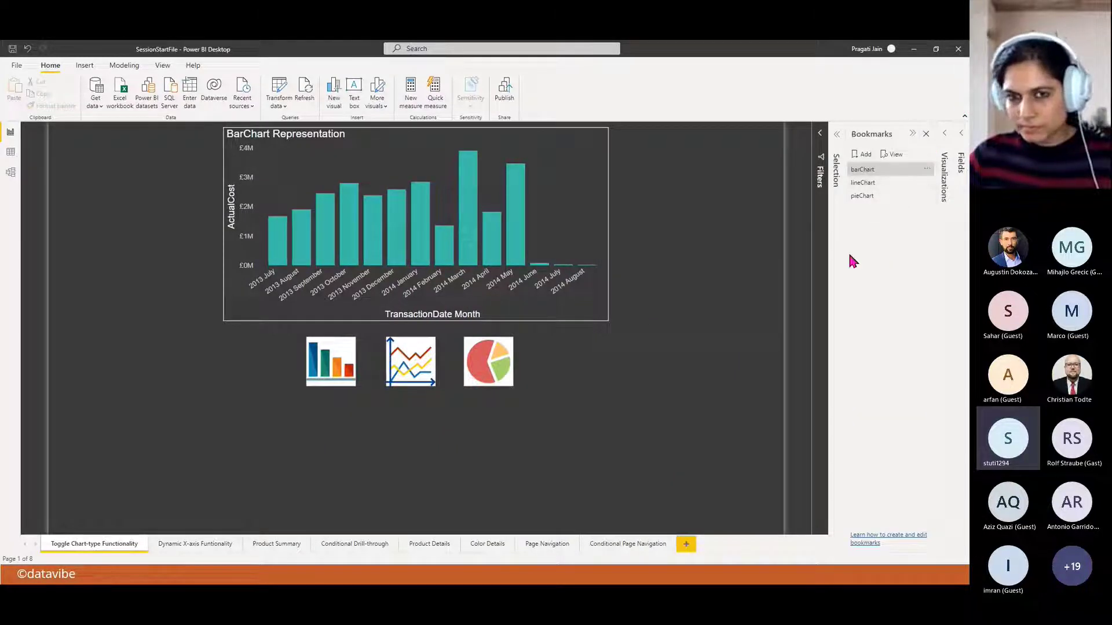
pyautogui.click(317, 350)
pyautogui.click(913, 135)
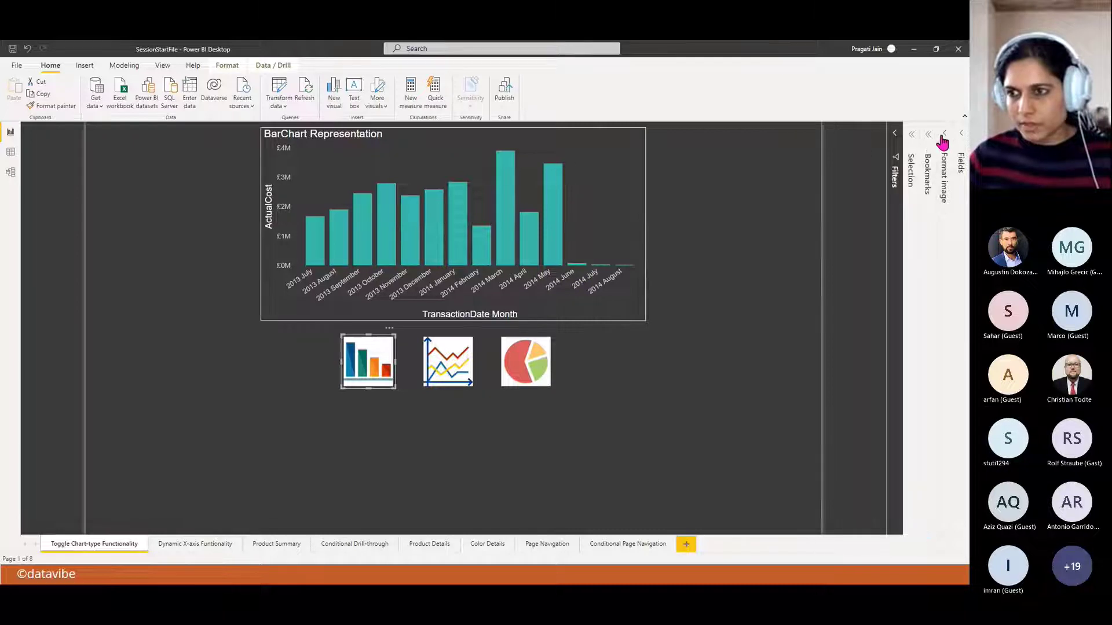
pyautogui.click(944, 142)
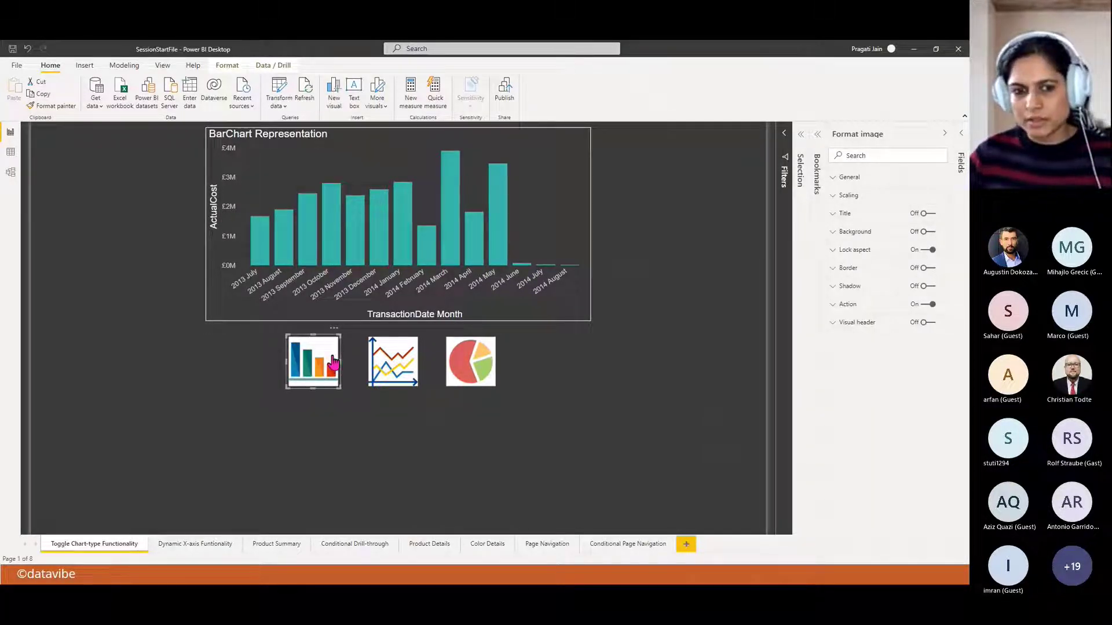
pyautogui.click(362, 427)
pyautogui.click(319, 373)
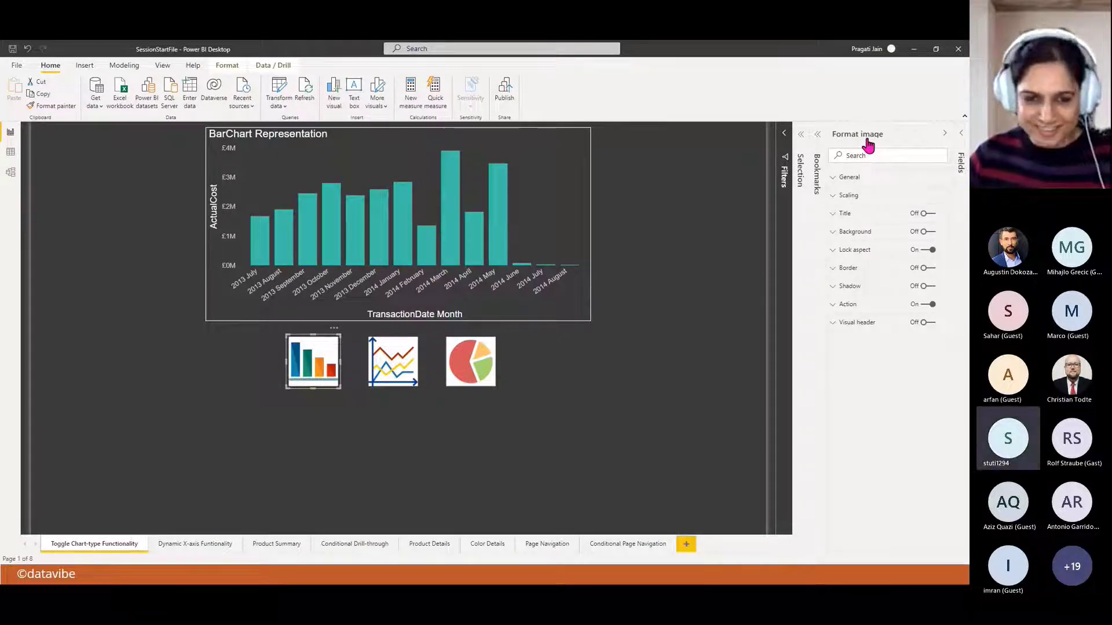
pyautogui.click(470, 361)
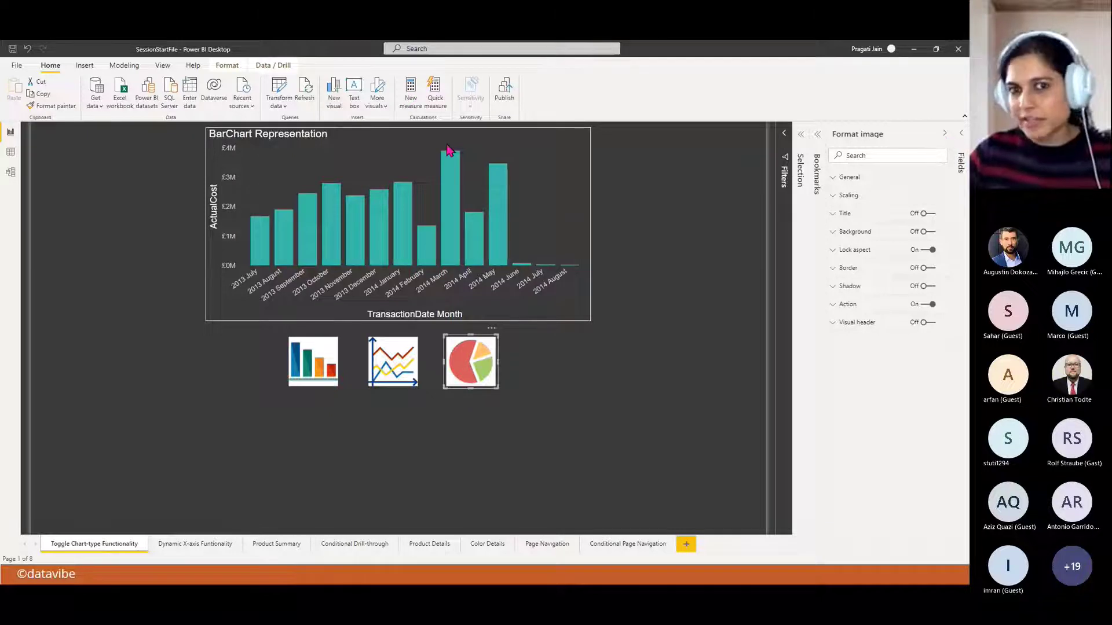
pyautogui.click(382, 141)
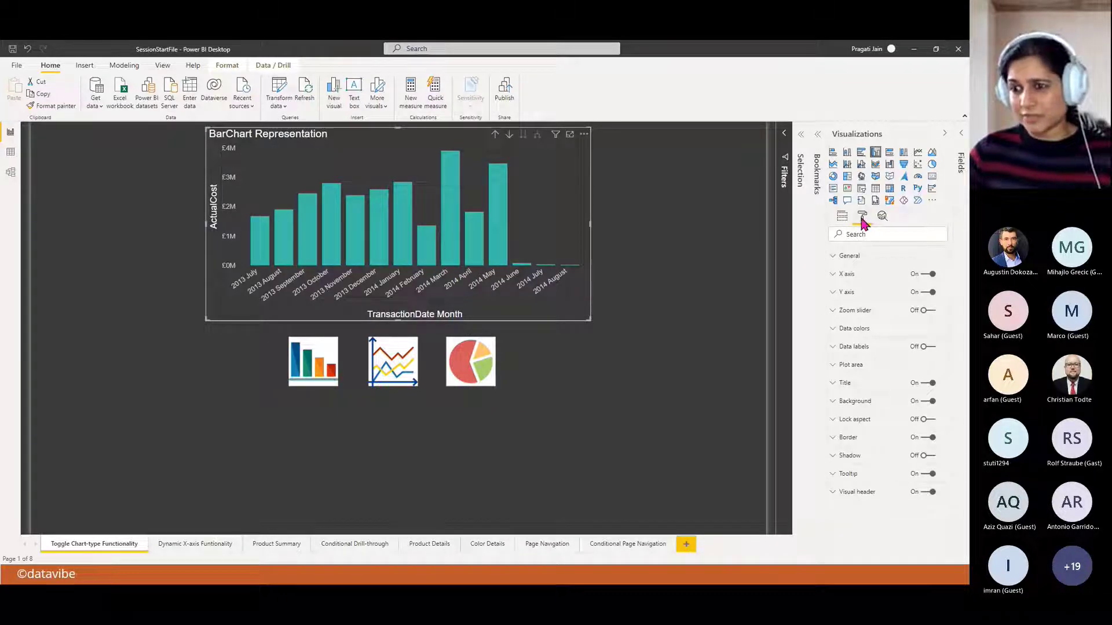
pyautogui.click(322, 377)
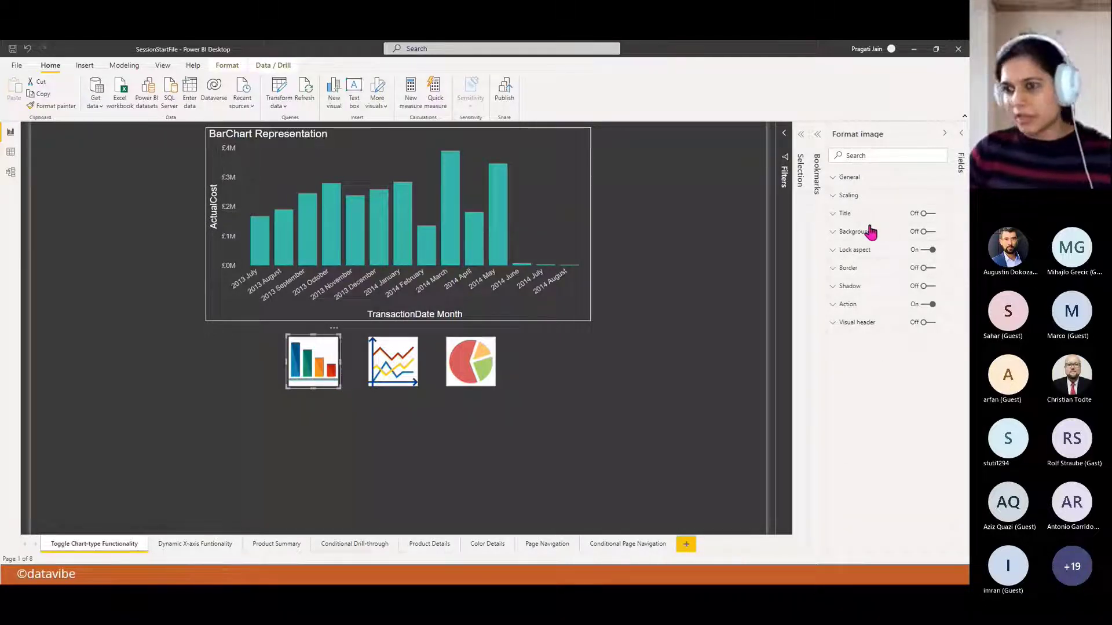
pyautogui.click(683, 331)
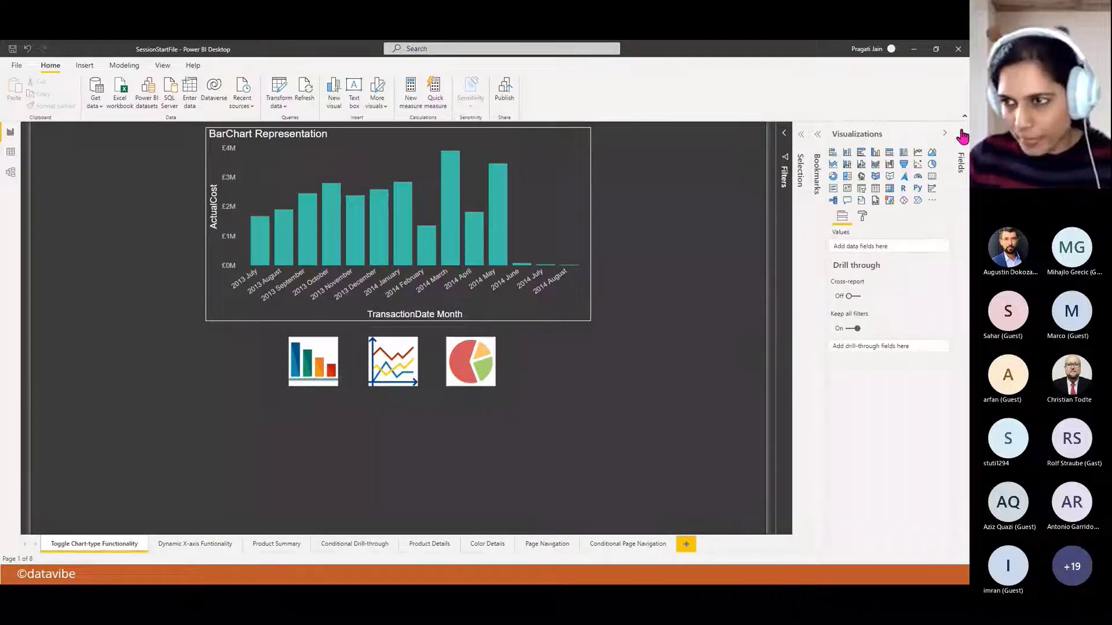
pyautogui.click(946, 133)
# - Check the agenda slide in the presentation, and switch back to Power BI Desktop
pyautogui.hotkey('alt', 'Tab')
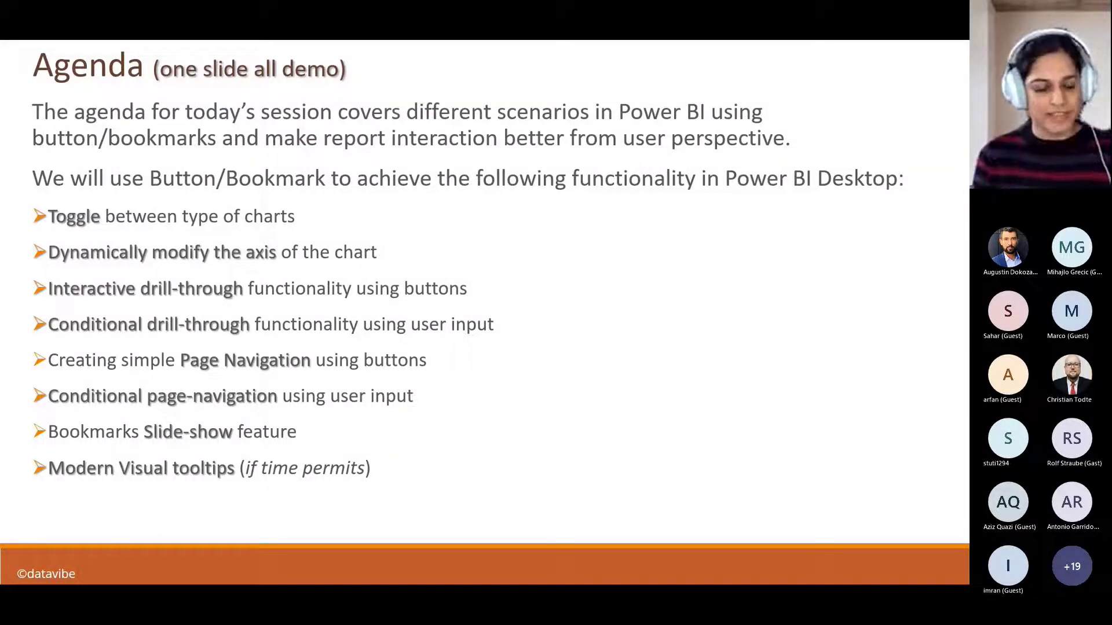
pyautogui.hotkey('alt', 'Tab')
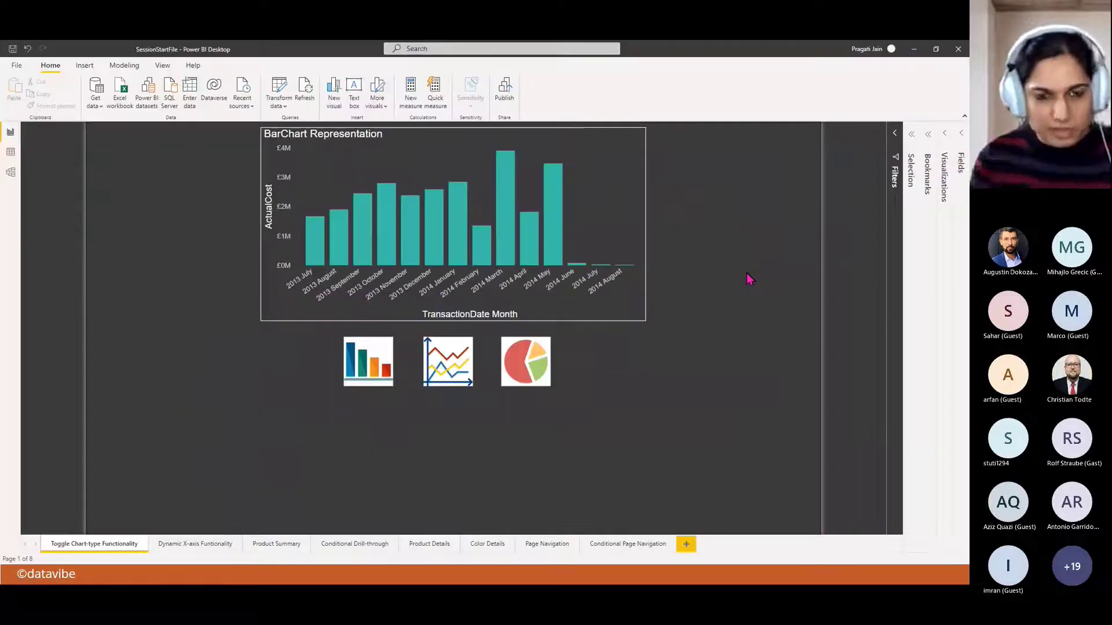
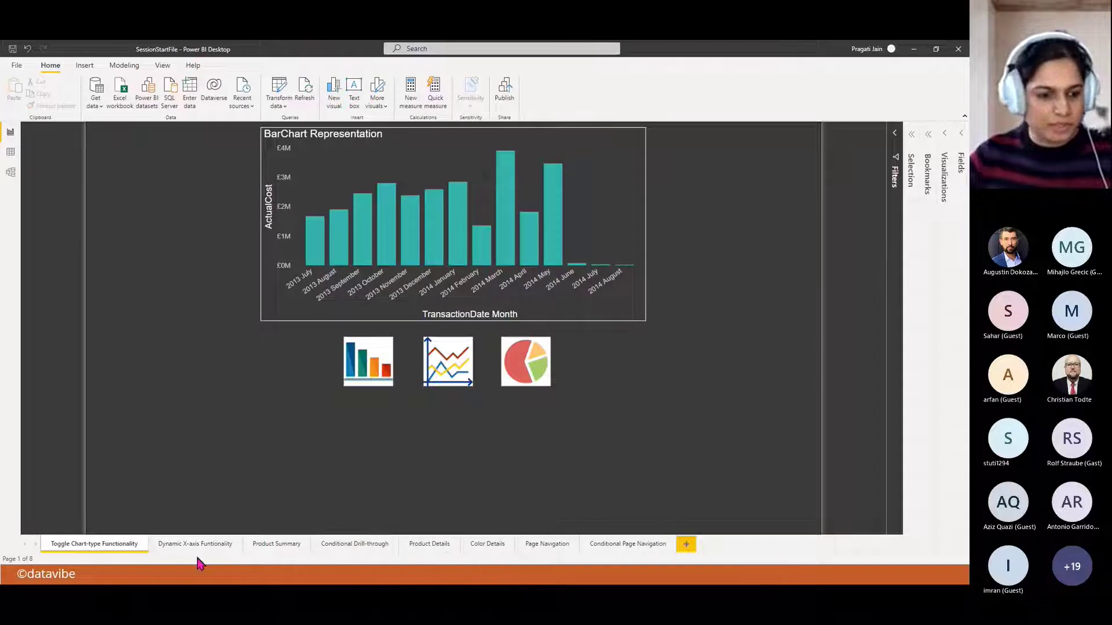
# - On the Dynamic X-axis Funtionality page, insert a clustered column chart and widen it across more than half of the page
pyautogui.click(187, 547)
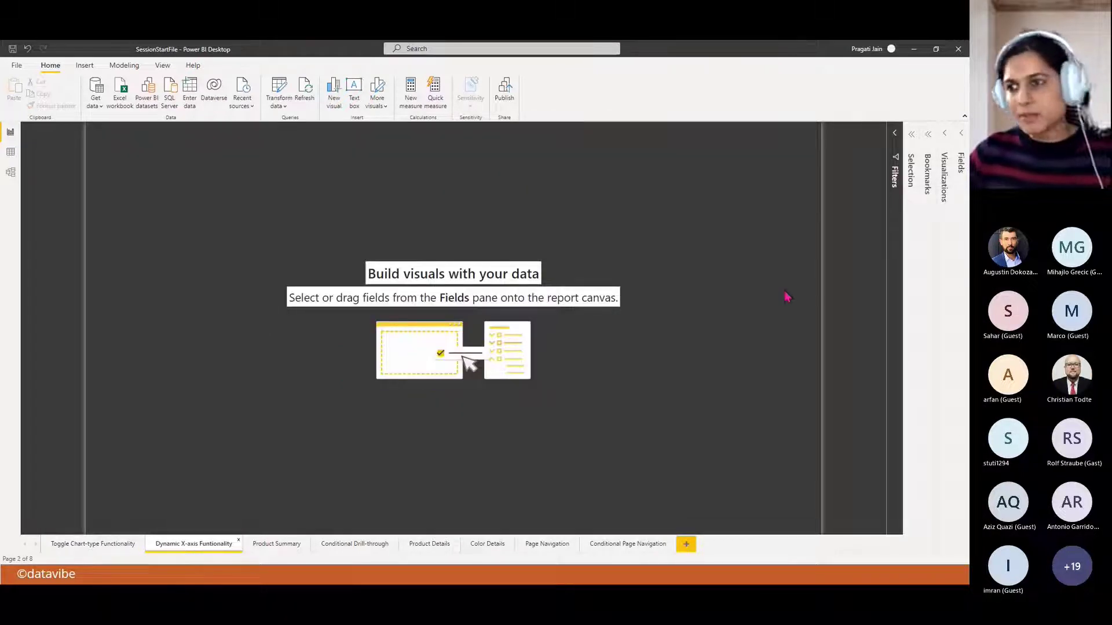
pyautogui.click(944, 139)
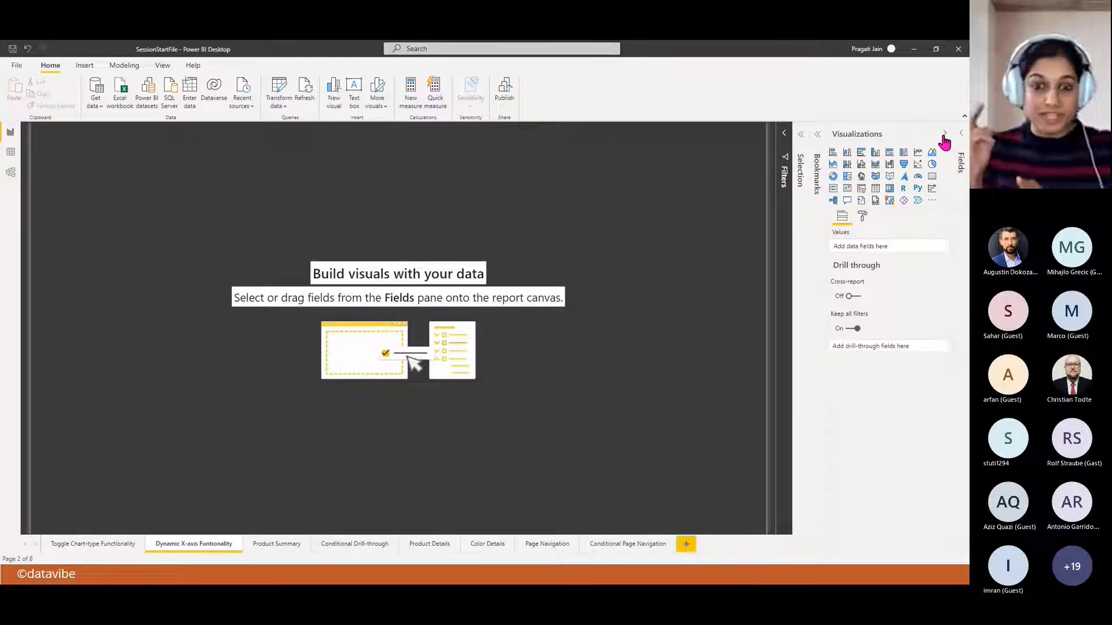
pyautogui.click(875, 152)
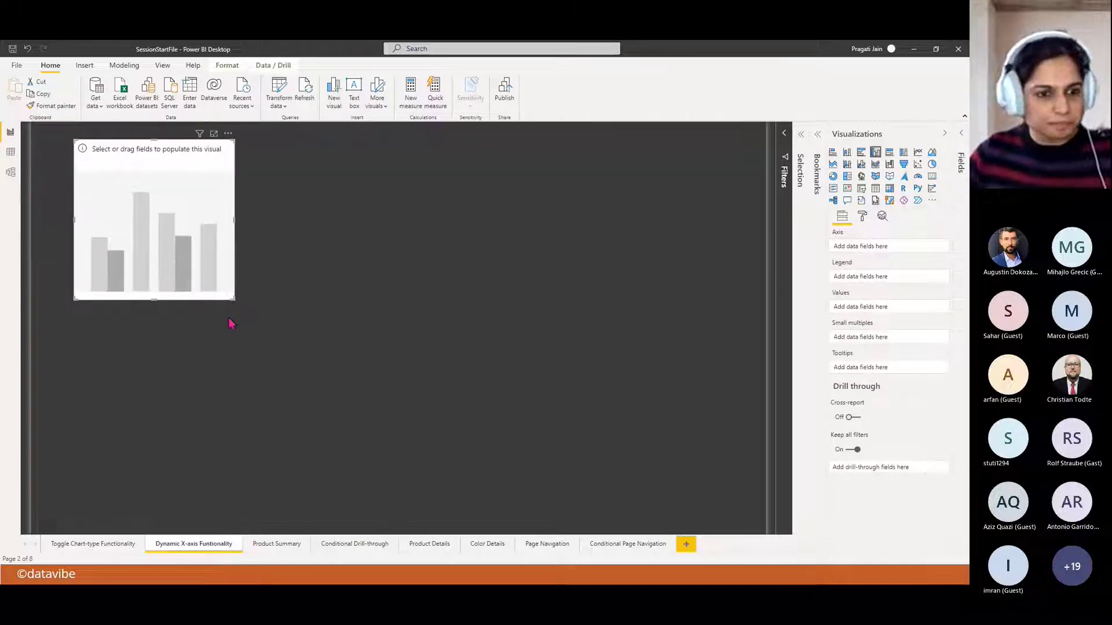
pyautogui.moveTo(231, 308); pyautogui.dragTo(511, 303)
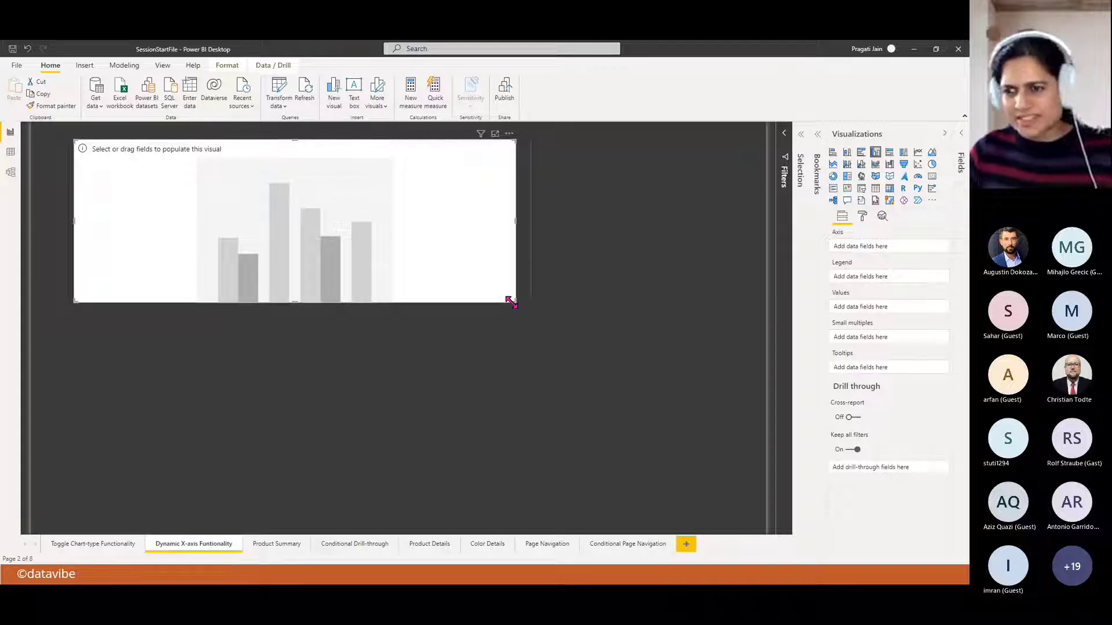
# - Plot StandardCost as the chart's values against Color on its axis, using fields from the Production Product table
pyautogui.click(963, 139)
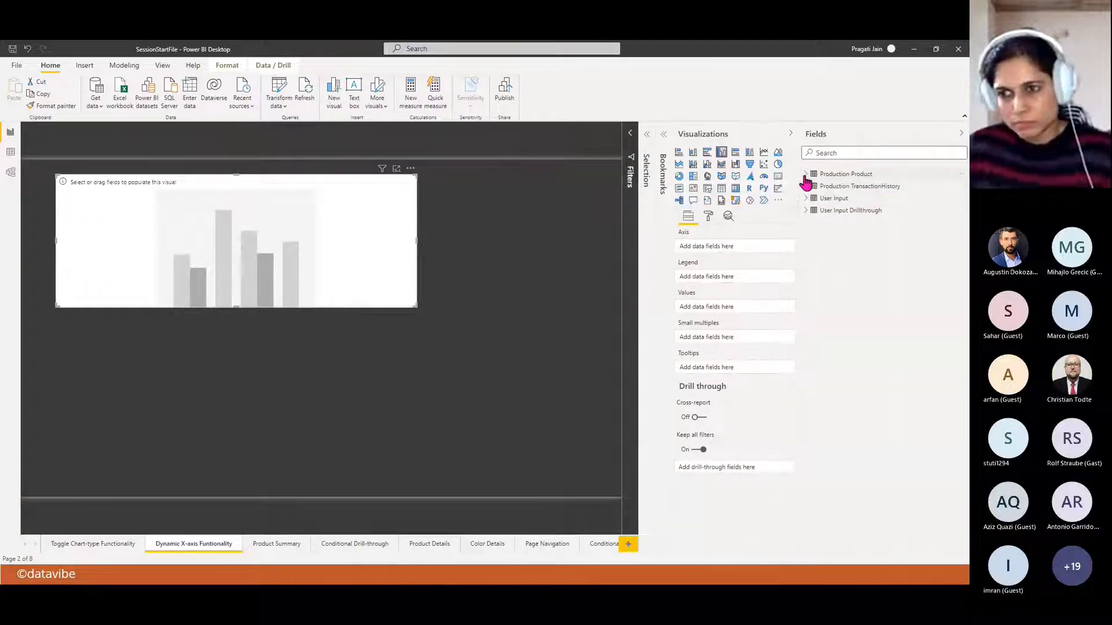
pyautogui.click(806, 174)
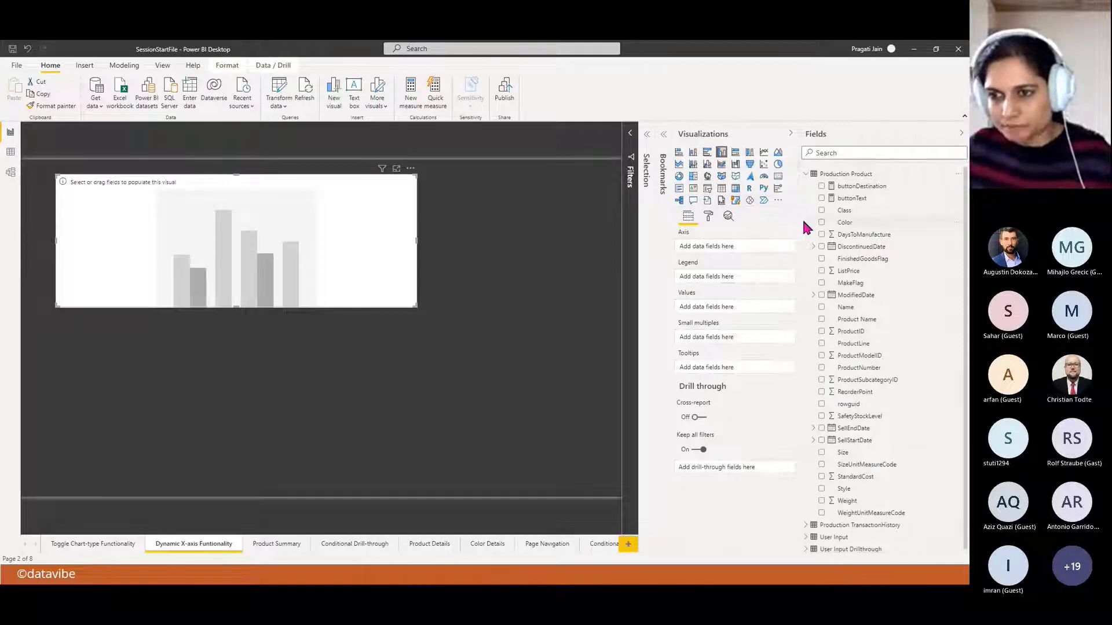
pyautogui.moveTo(797, 226); pyautogui.dragTo(790, 226)
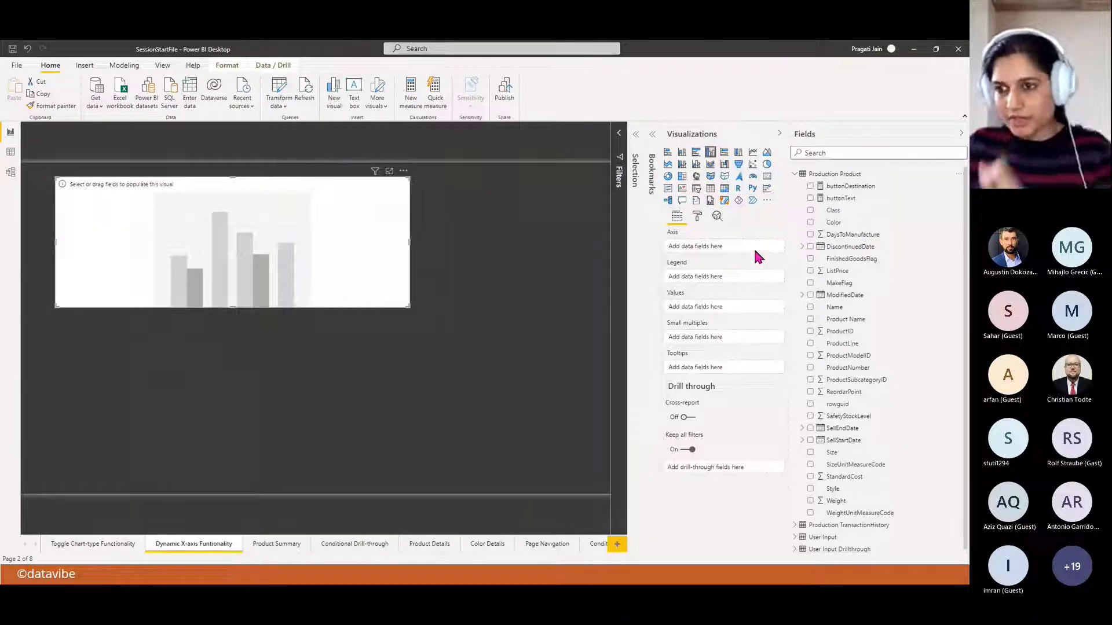
pyautogui.moveTo(878, 226); pyautogui.dragTo(710, 247)
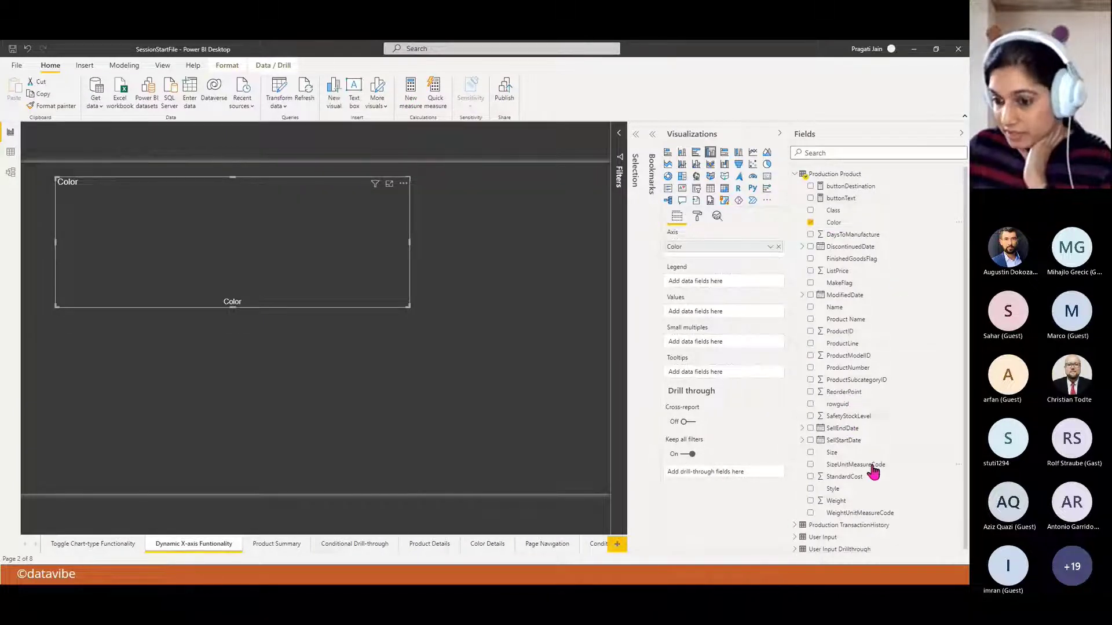
pyautogui.moveTo(847, 479); pyautogui.dragTo(721, 324)
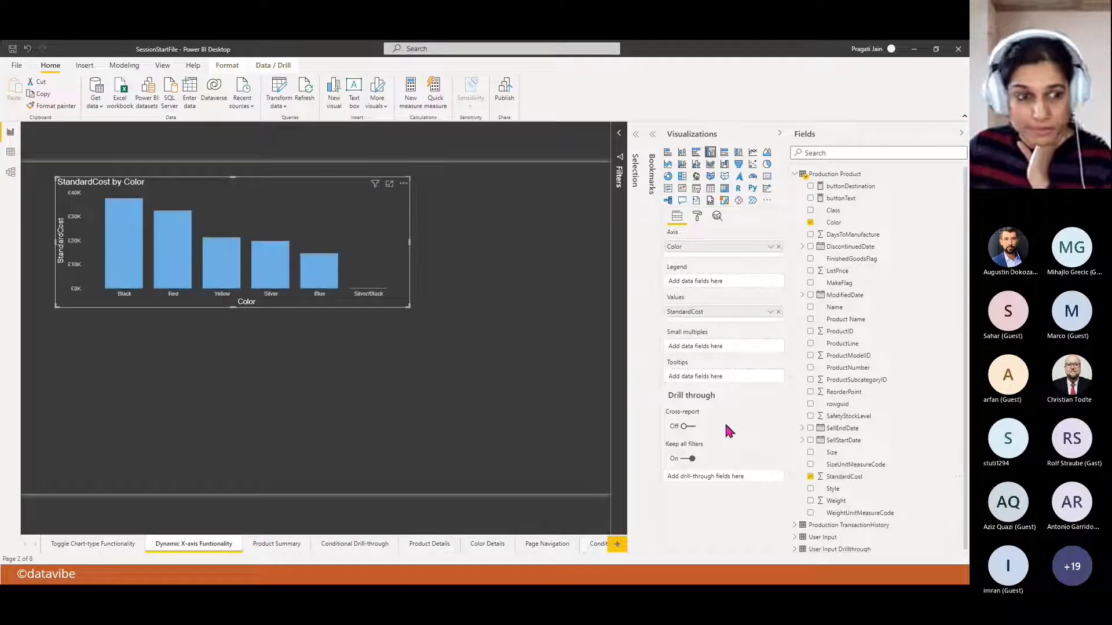
# - Change the chart's title text to "Total Cost by Color"
pyautogui.click(697, 217)
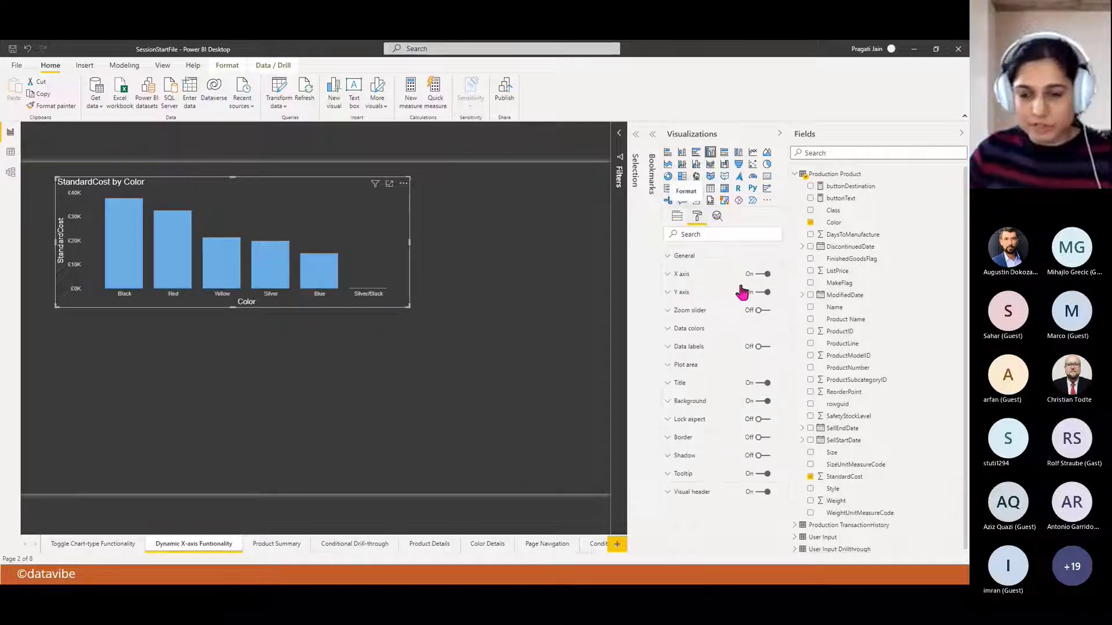
pyautogui.click(680, 383)
pyautogui.moveTo(674, 414); pyautogui.dragTo(735, 413)
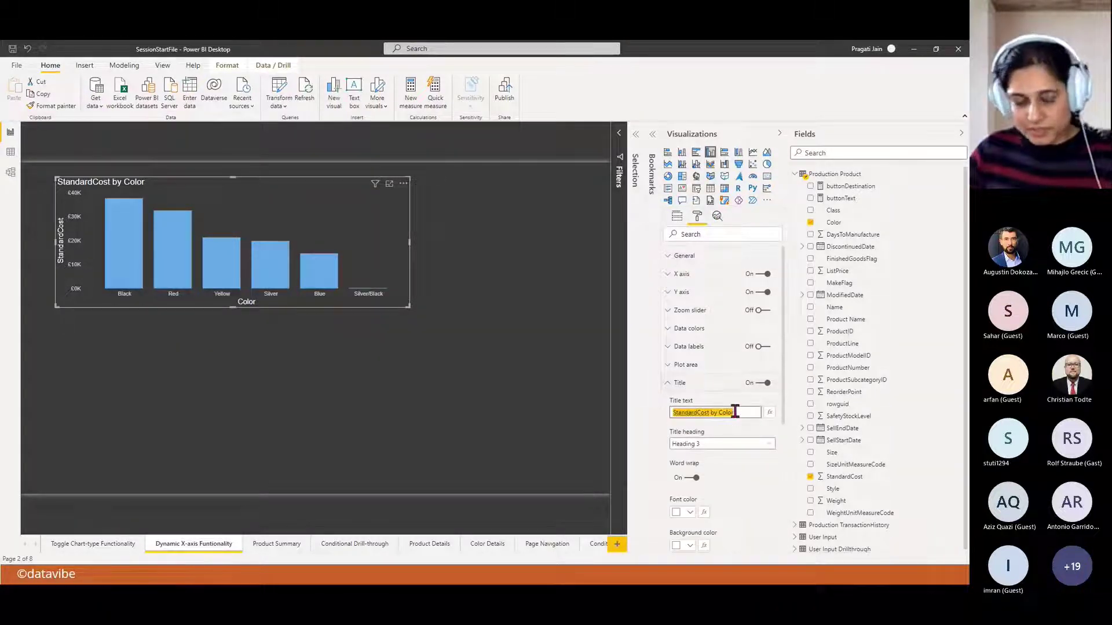
pyautogui.write('Total')
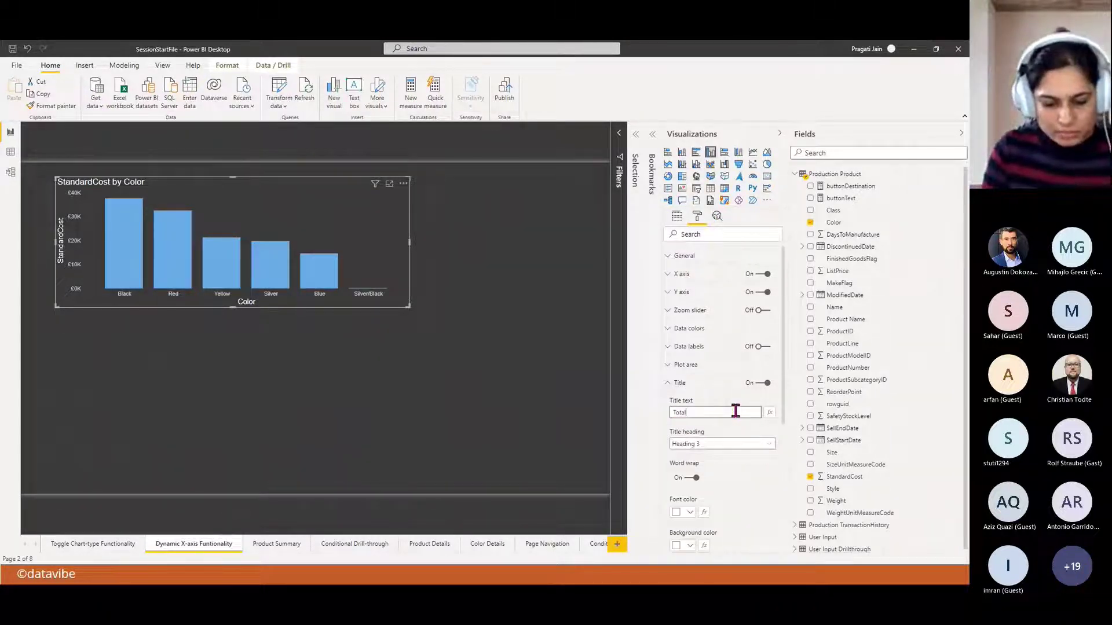
pyautogui.write(' Cost by Color')
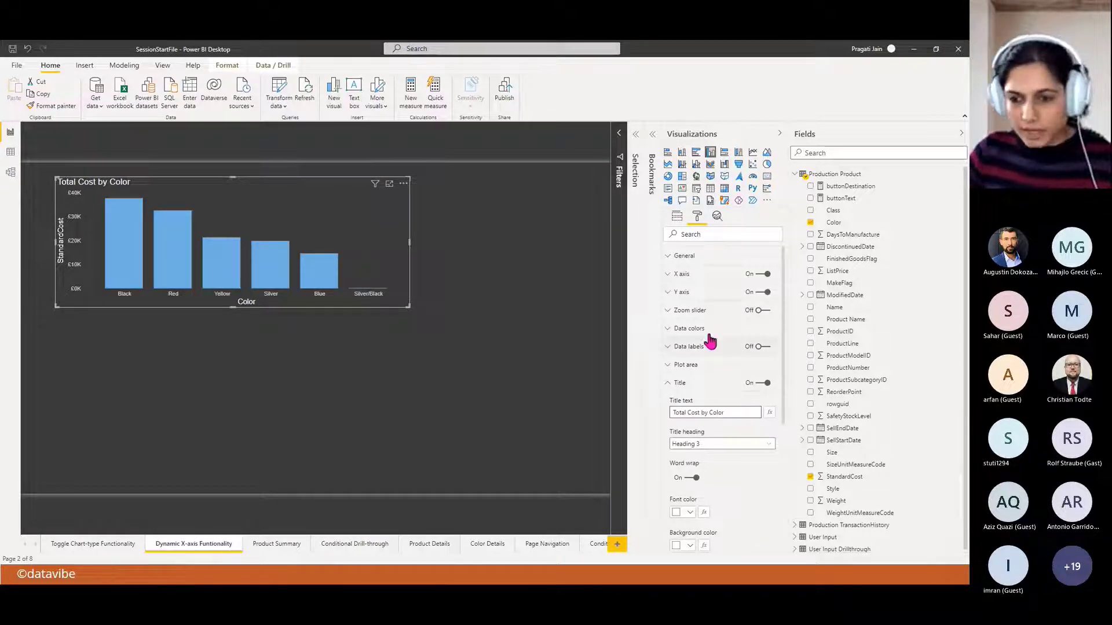
pyautogui.click(668, 384)
pyautogui.click(668, 384)
# - Turn on a white border around the chart, and deselect the chart
pyautogui.click(763, 438)
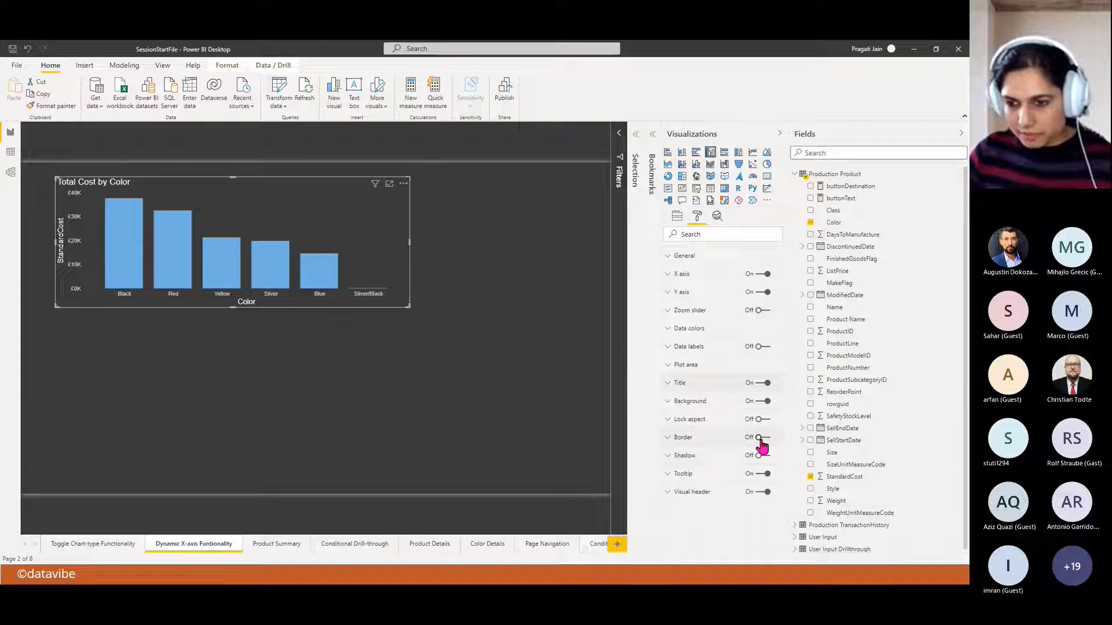
pyautogui.click(683, 437)
pyautogui.click(689, 468)
pyautogui.click(690, 429)
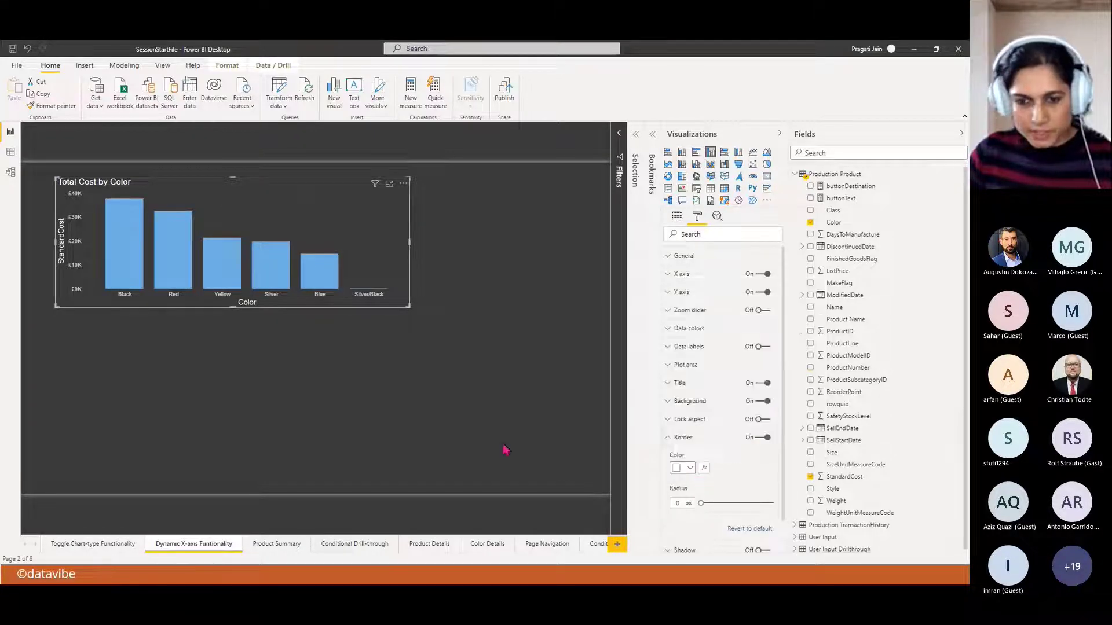
pyautogui.click(526, 417)
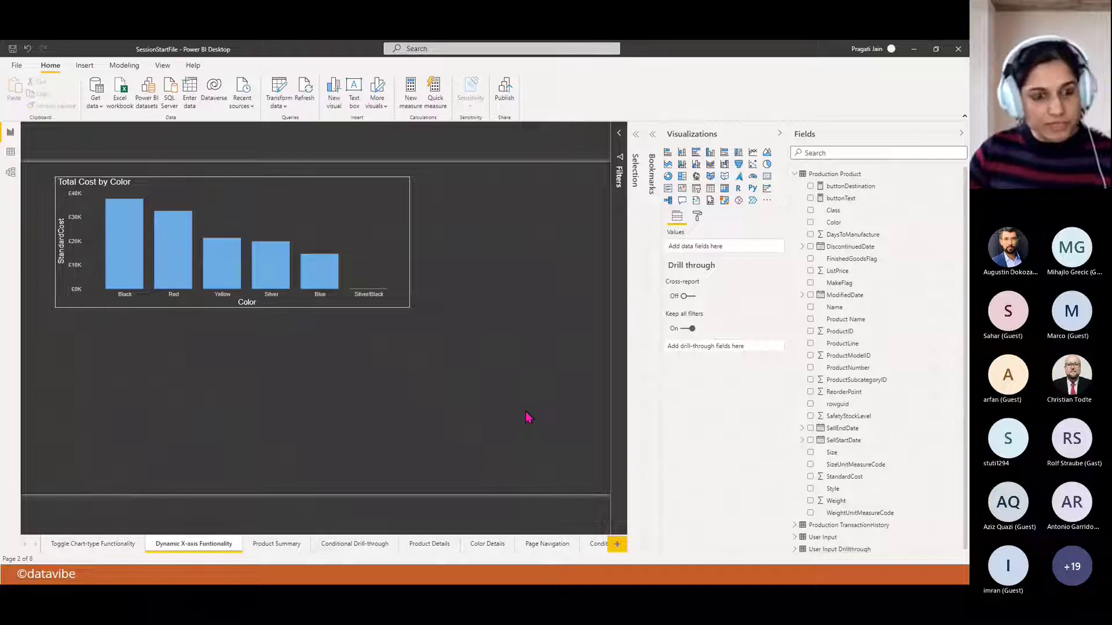
# - Duplicate the chart directly below the original, and replace Color with Product Name on the copy's axis
pyautogui.click(271, 185)
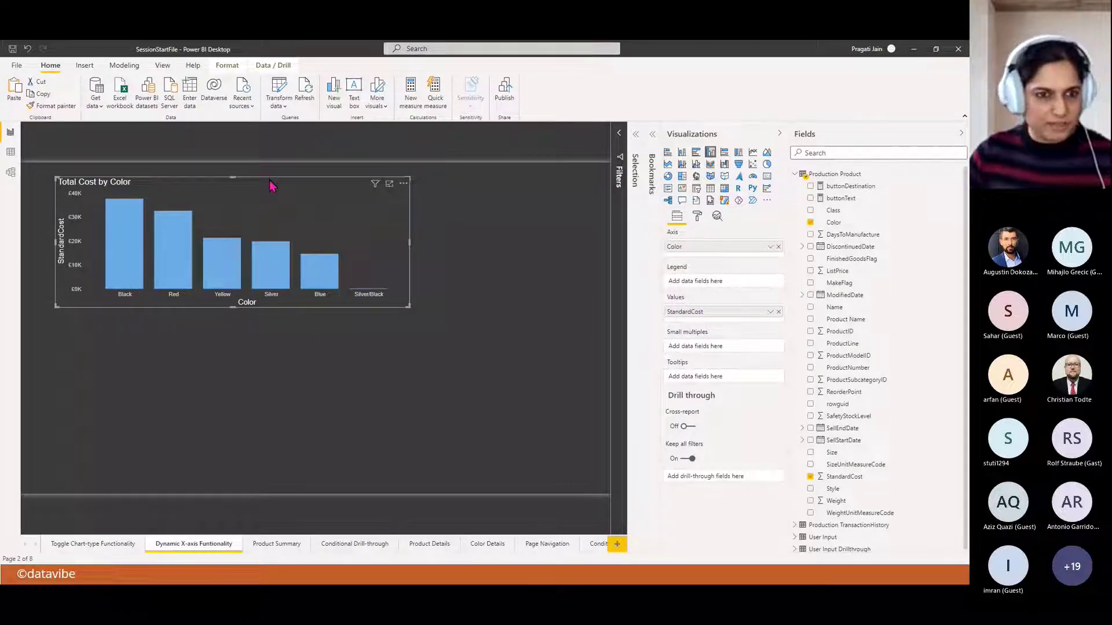
pyautogui.moveTo(270, 180); pyautogui.dragTo(251, 337)
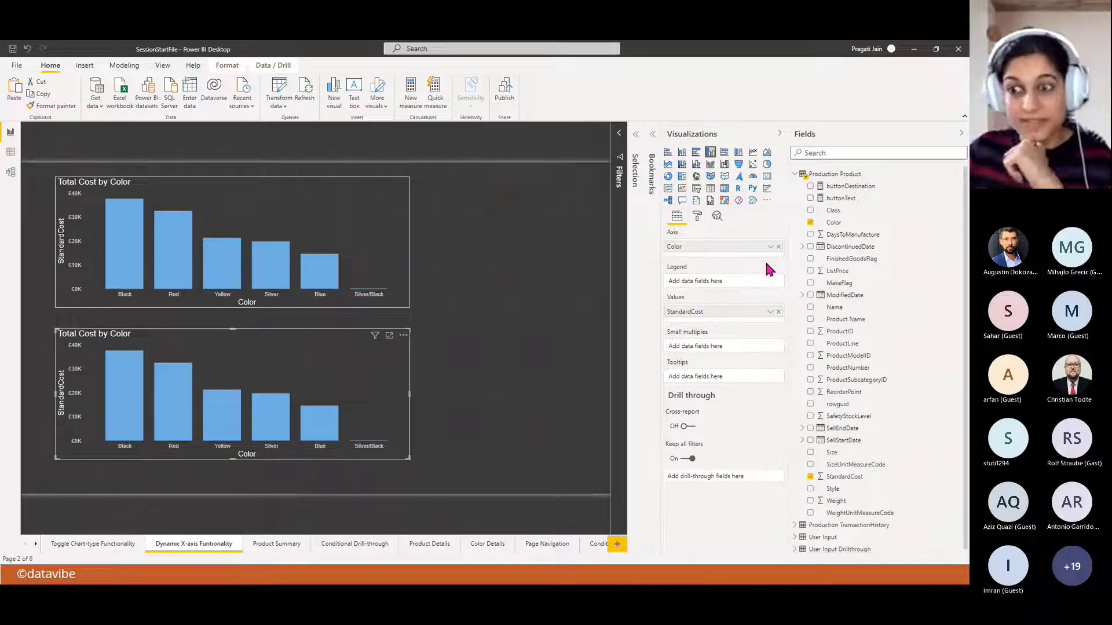
pyautogui.click(778, 246)
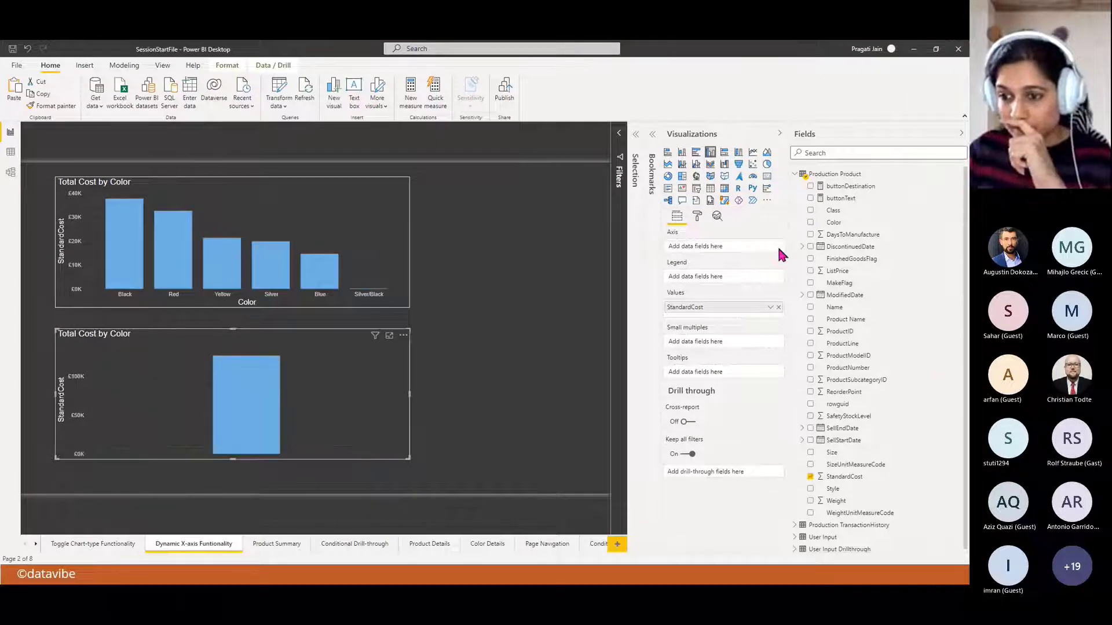
pyautogui.moveTo(846, 322); pyautogui.dragTo(722, 253)
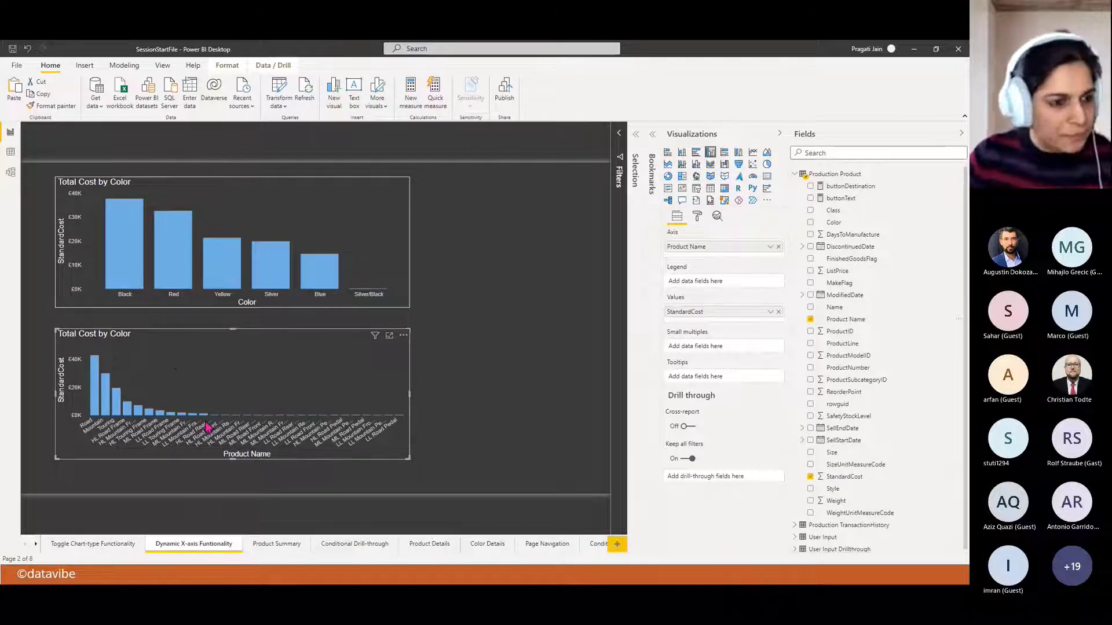
# - Change the lower chart's title text to "Total Cost by Product Name"
pyautogui.click(697, 219)
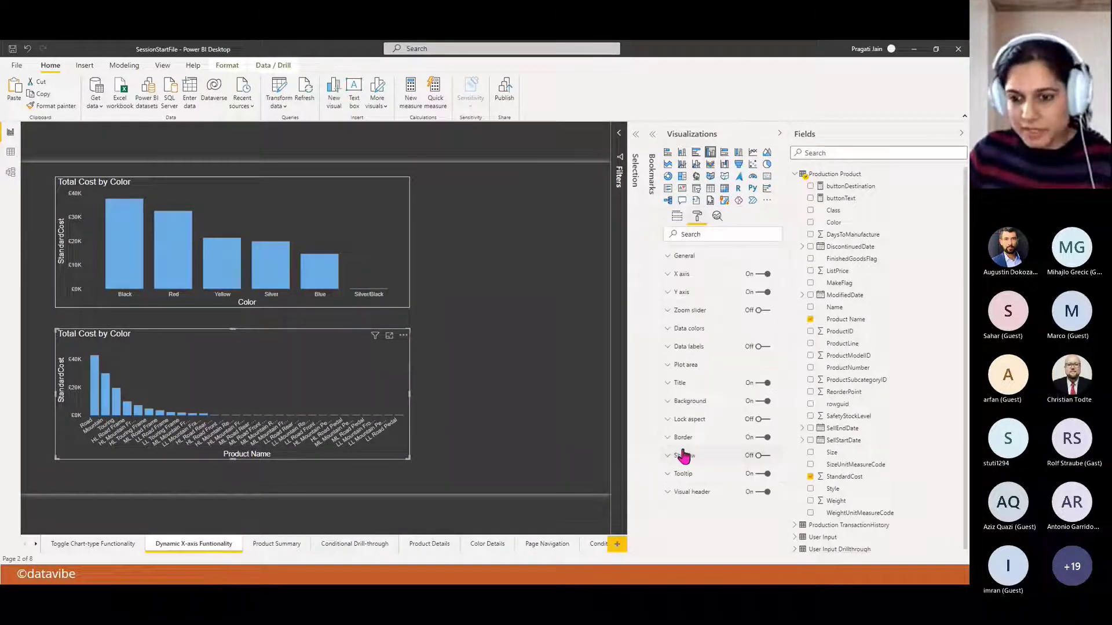
pyautogui.click(689, 385)
pyautogui.moveTo(709, 415); pyautogui.dragTo(730, 413)
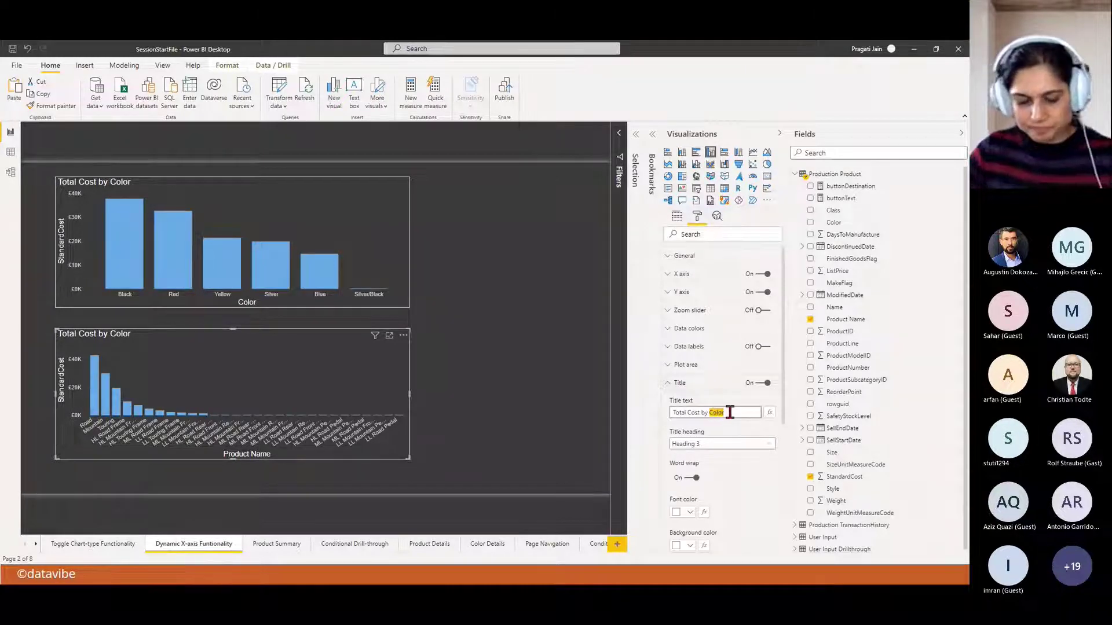
pyautogui.write('Product Name')
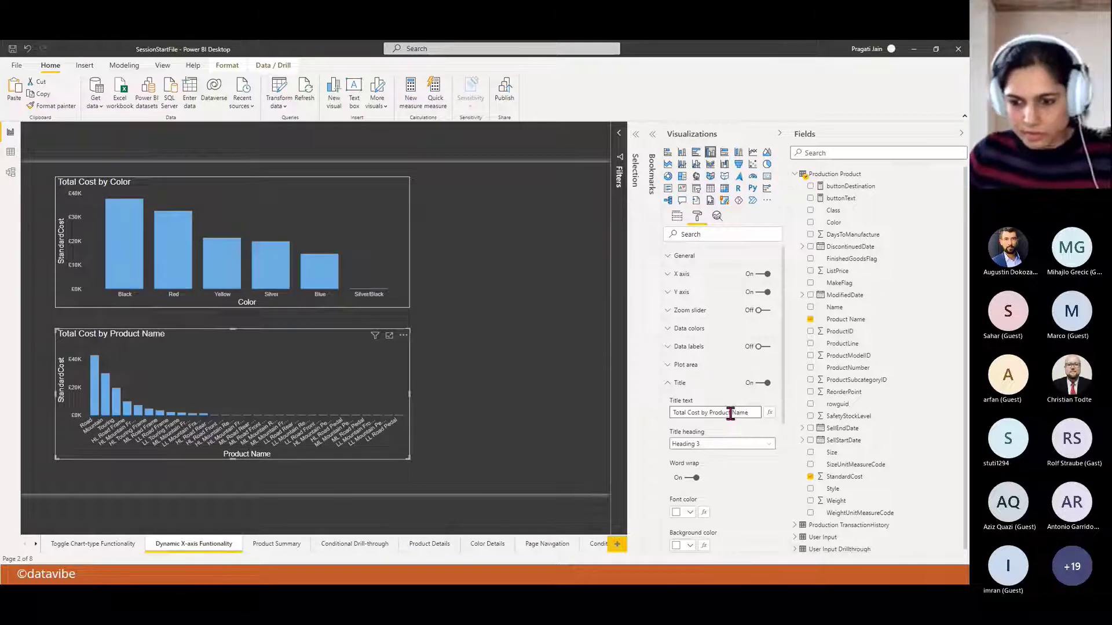
pyautogui.press('Return')
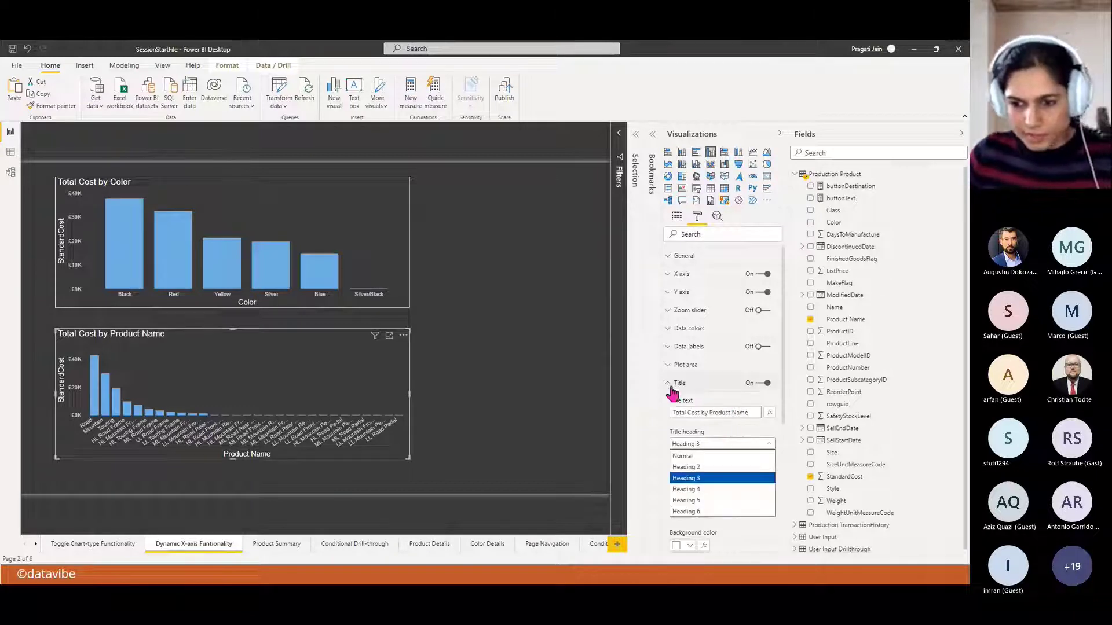
# - Change the data color of the Total Cost by Product Name chart's bars to yellow
pyautogui.click(668, 384)
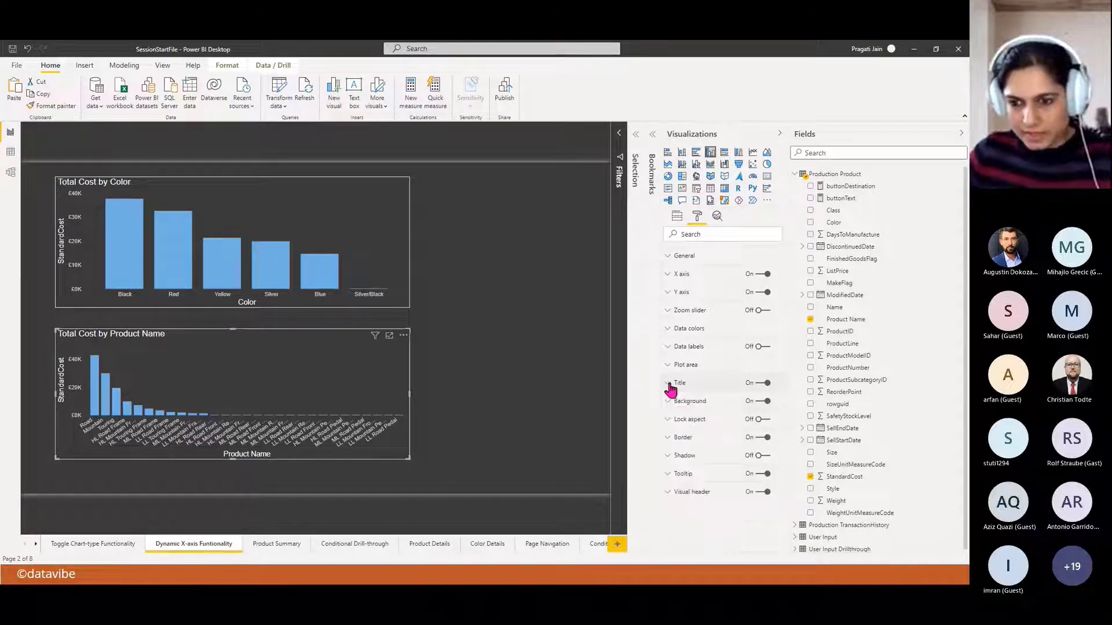
pyautogui.click(682, 329)
pyautogui.click(691, 361)
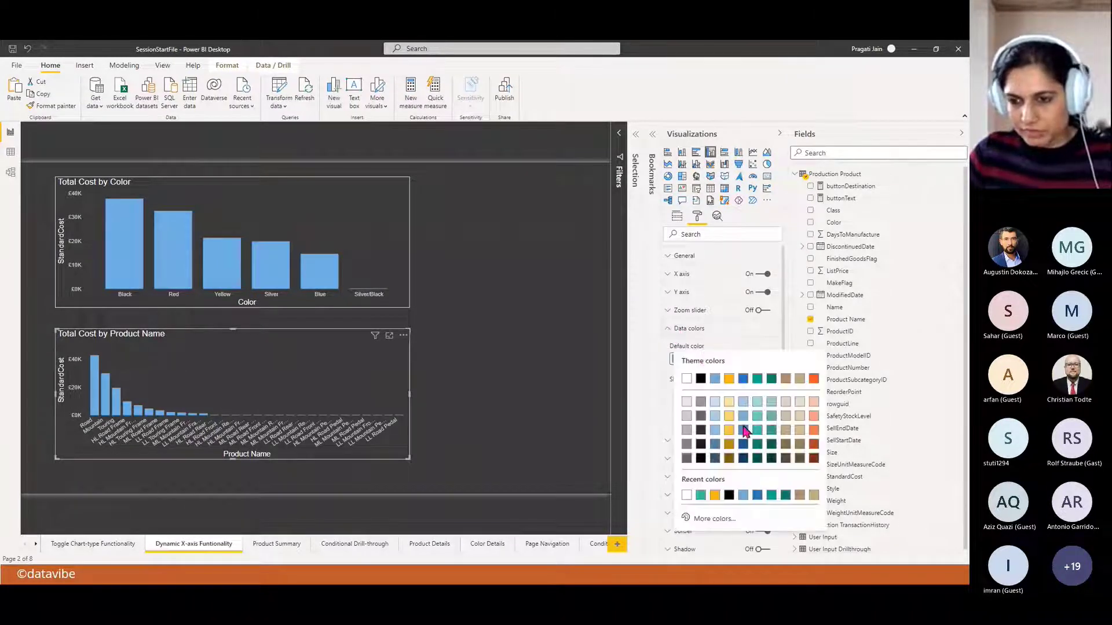
pyautogui.click(728, 433)
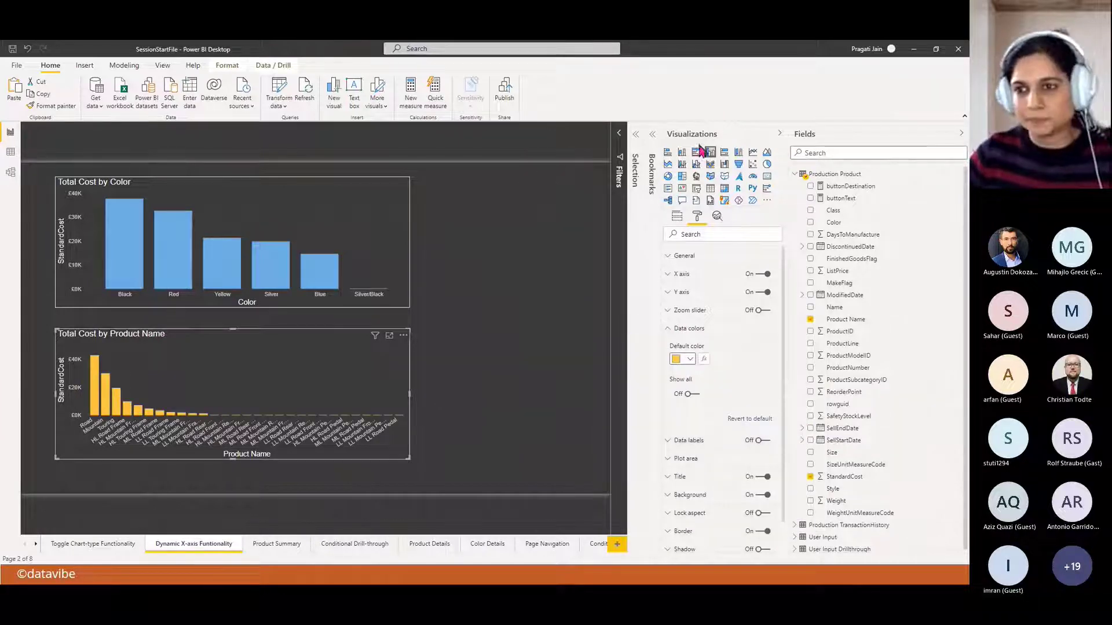
pyautogui.click(667, 329)
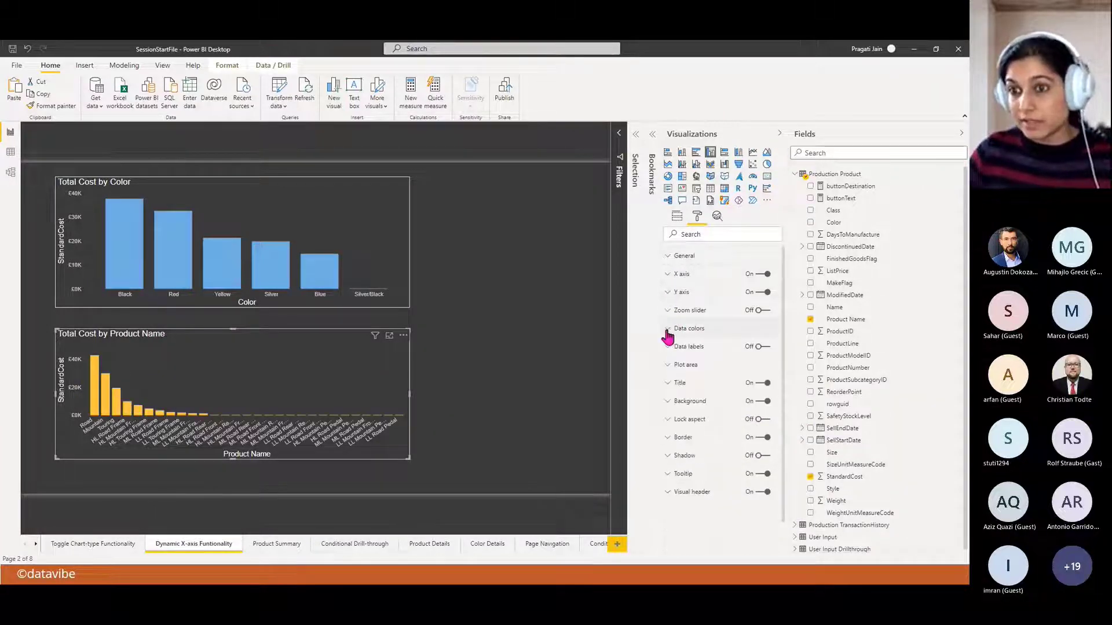
# - Deselect the chart and collapse the Visualizations and Fields panes to enlarge the report canvas
pyautogui.click(779, 137)
pyautogui.click(612, 304)
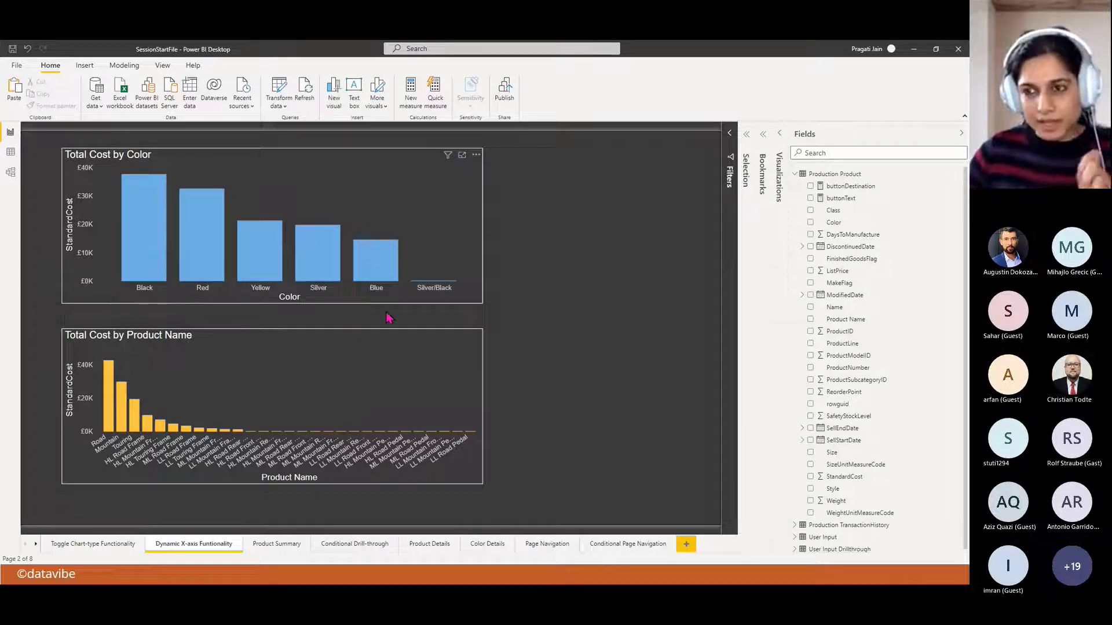
pyautogui.click(962, 137)
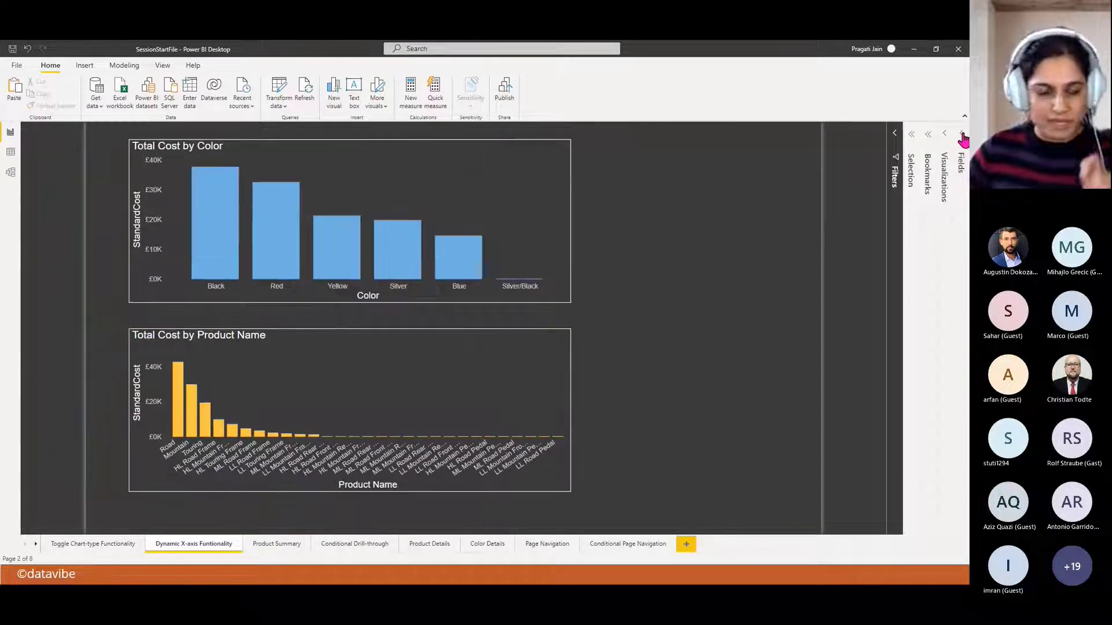
# - Insert a blank button on the Dynamic X-axis page and place it beside the upper right corner of the Total Cost by Color chart
pyautogui.click(70, 544)
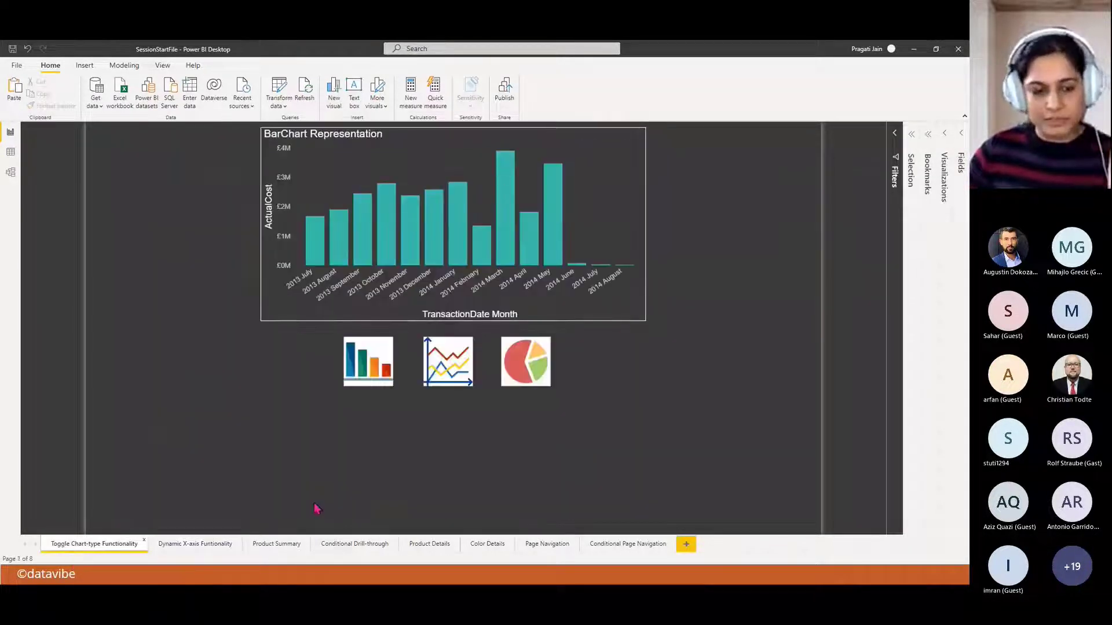
pyautogui.click(186, 545)
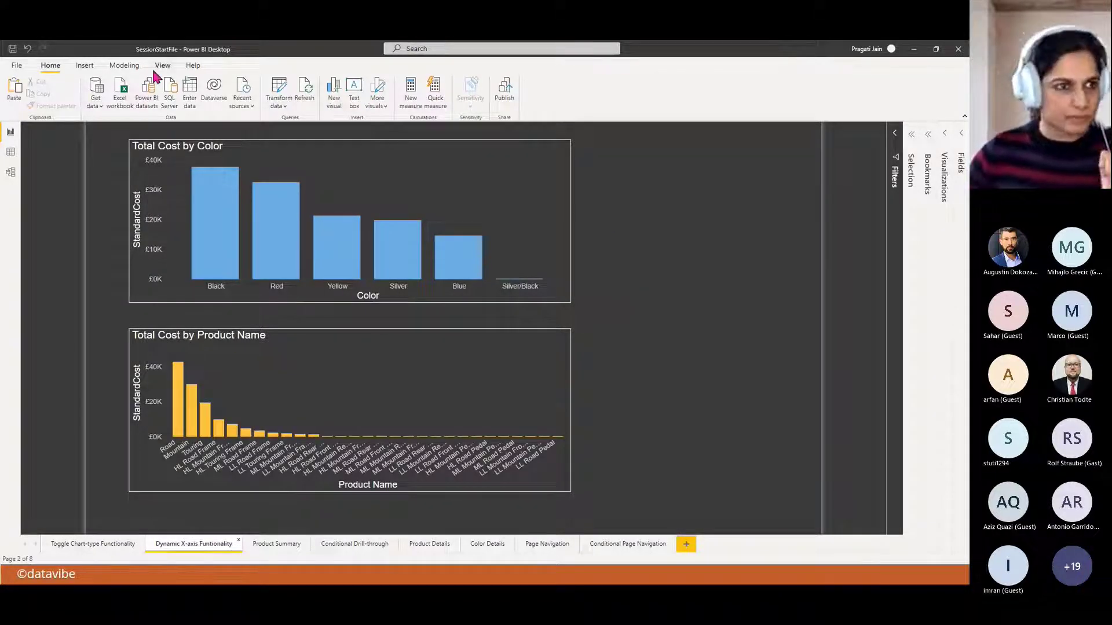
pyautogui.click(80, 69)
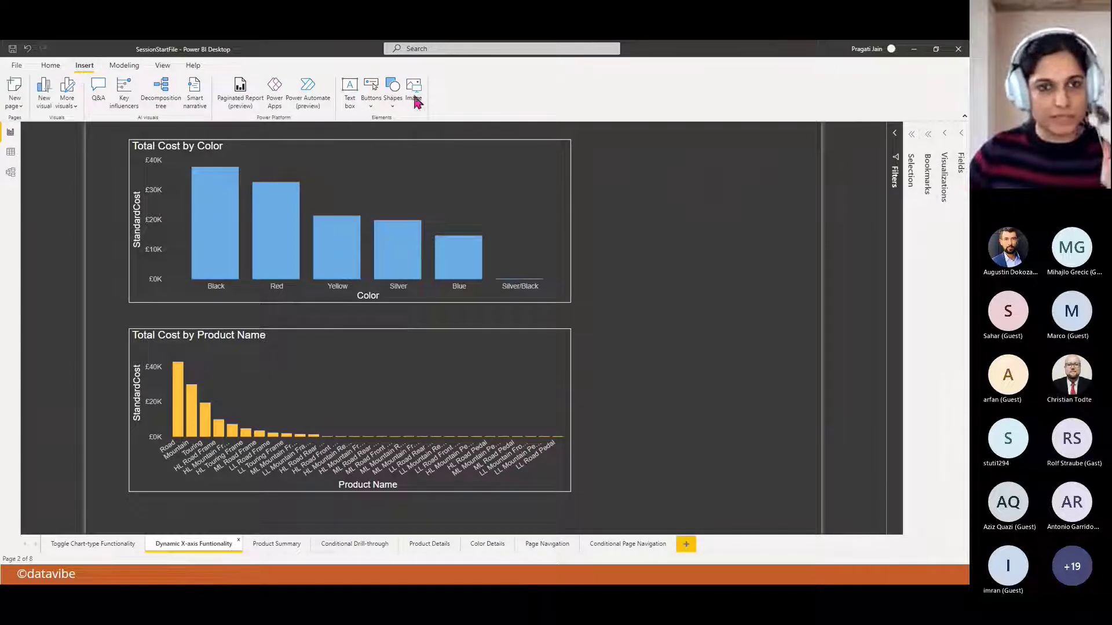
pyautogui.click(369, 103)
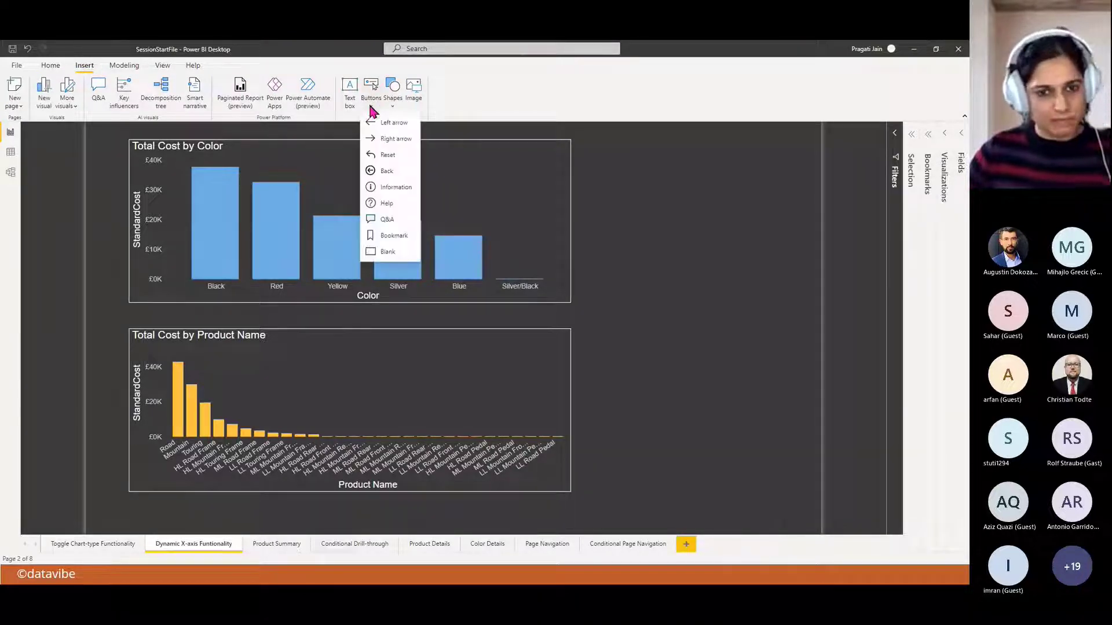
pyautogui.click(391, 254)
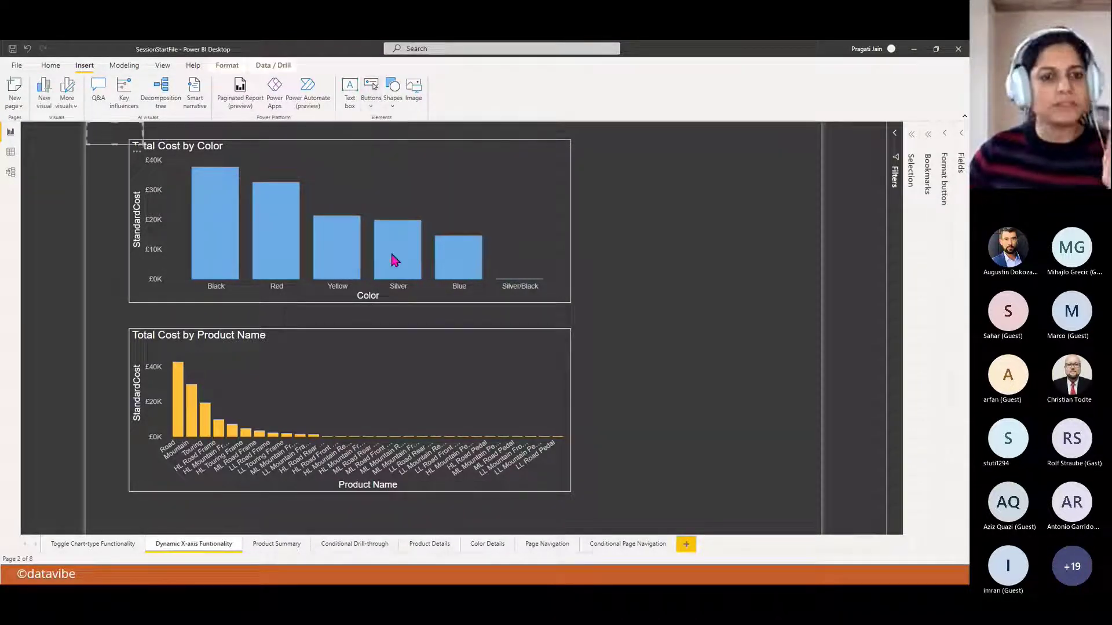
pyautogui.moveTo(119, 148); pyautogui.dragTo(703, 151)
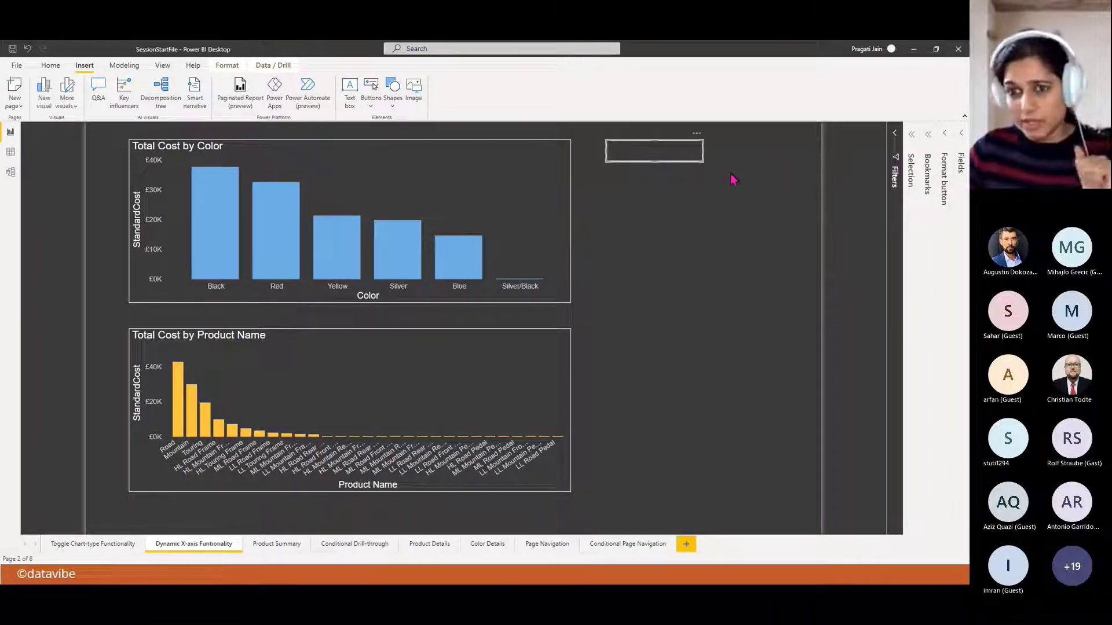
# - Turn on the new button's text and set its default-state text to "Cost By Color"
pyautogui.click(944, 141)
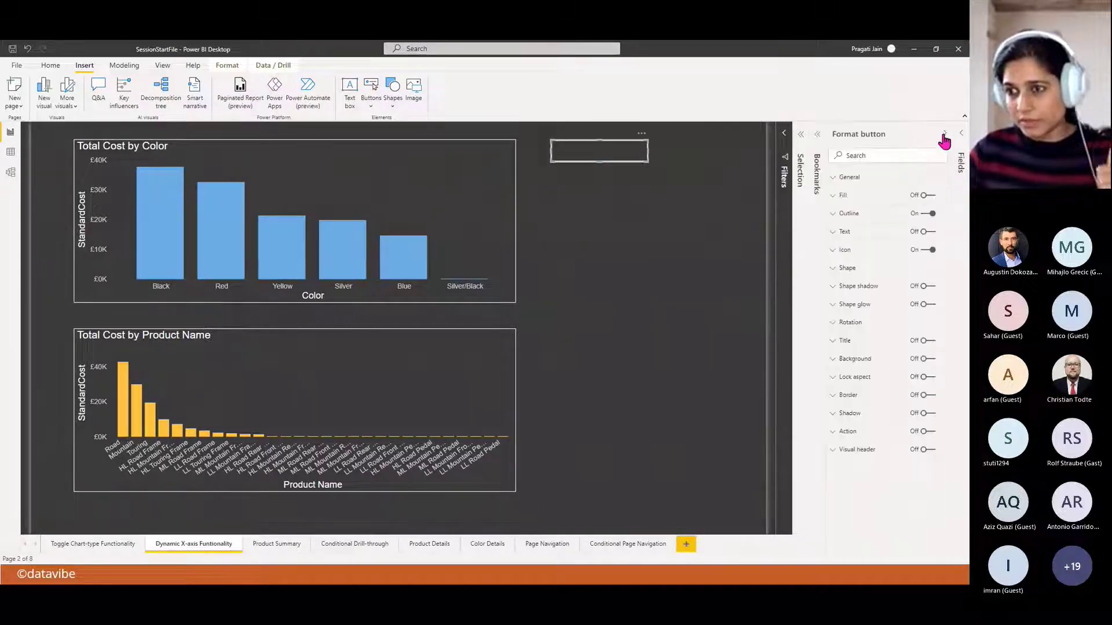
pyautogui.click(929, 231)
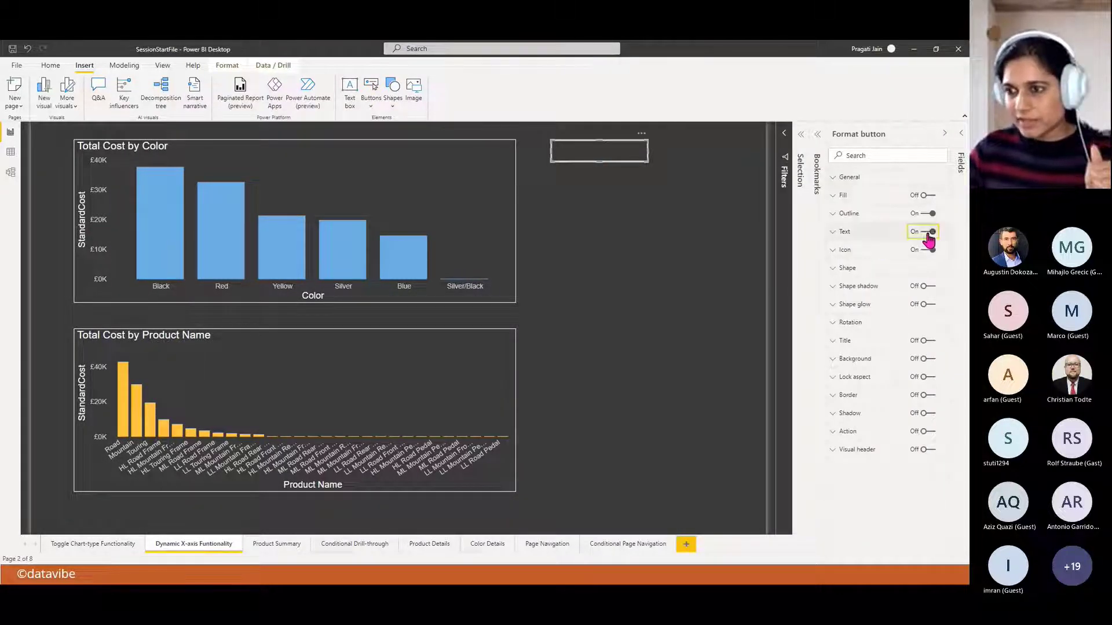
pyautogui.click(840, 231)
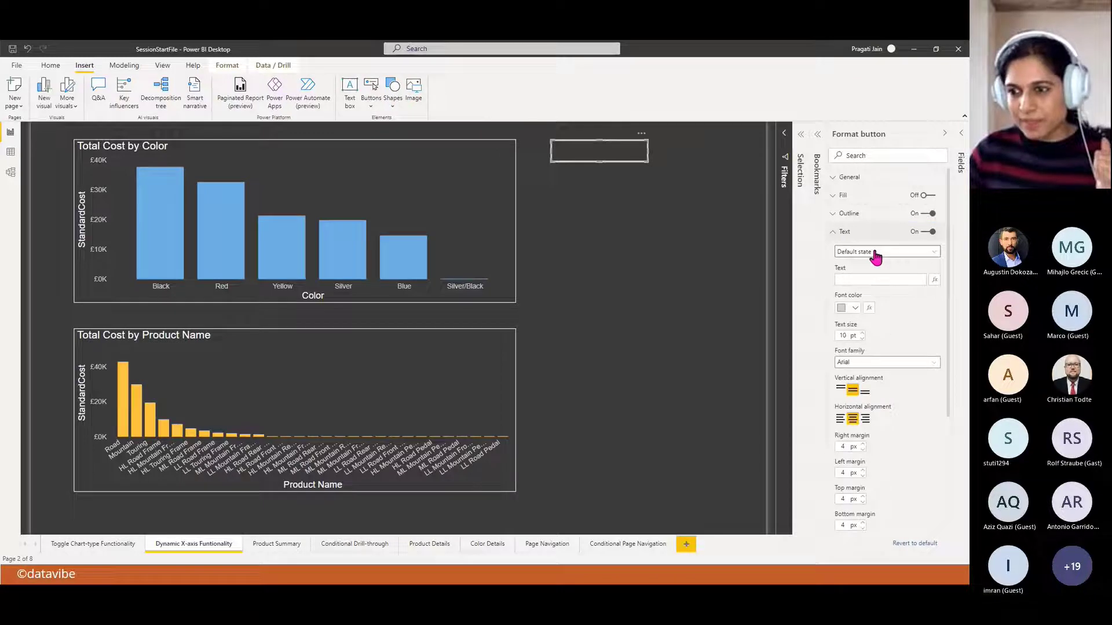
pyautogui.click(858, 277)
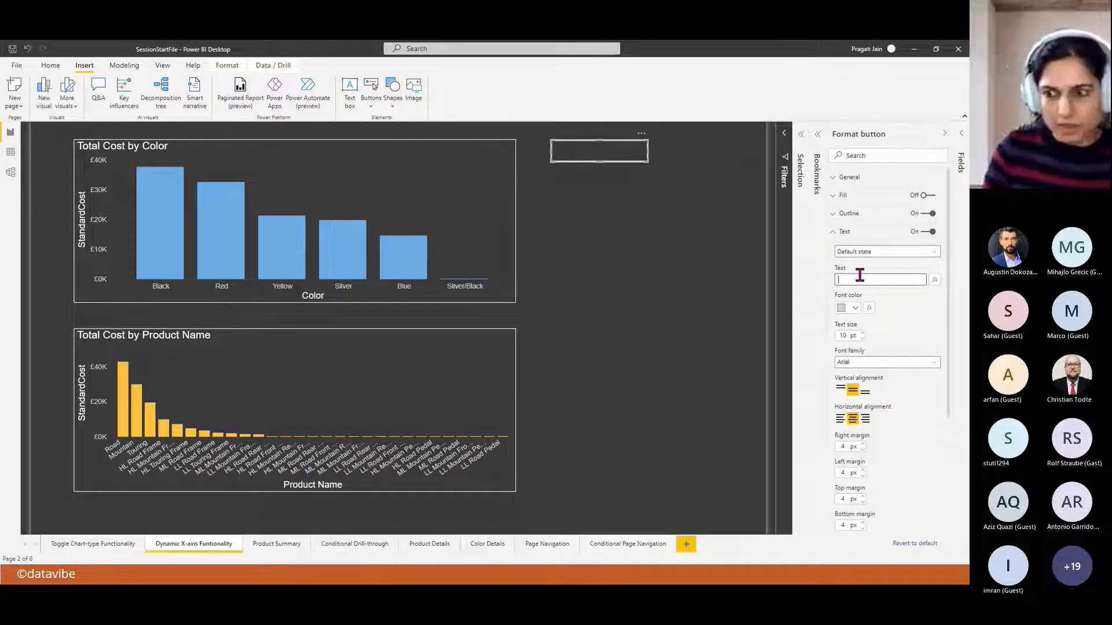
pyautogui.write('By Color')
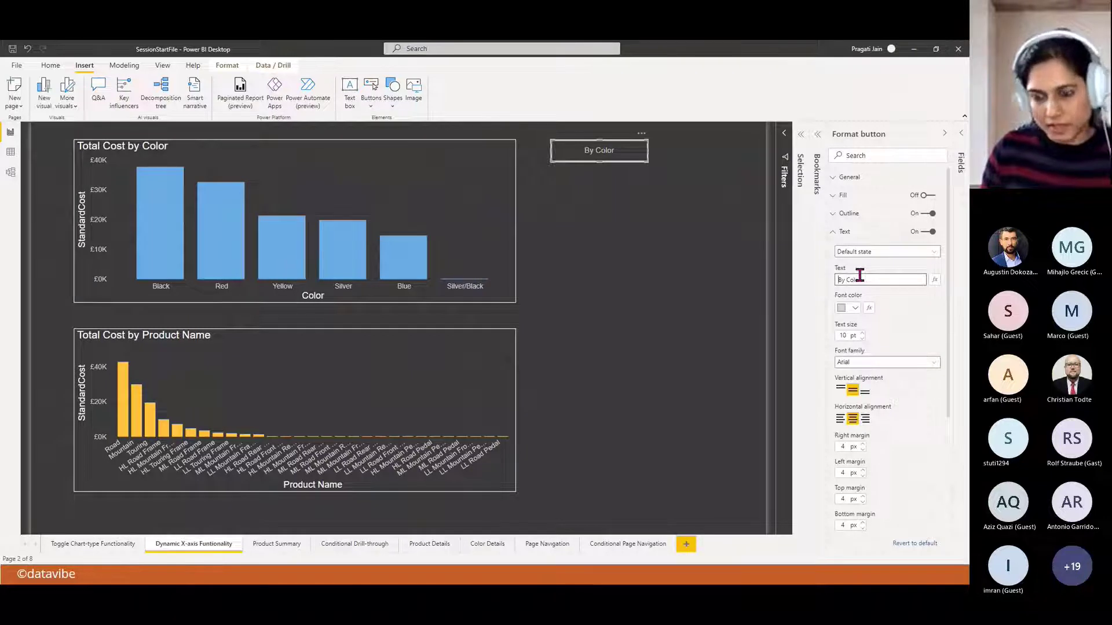
pyautogui.write('Cost')
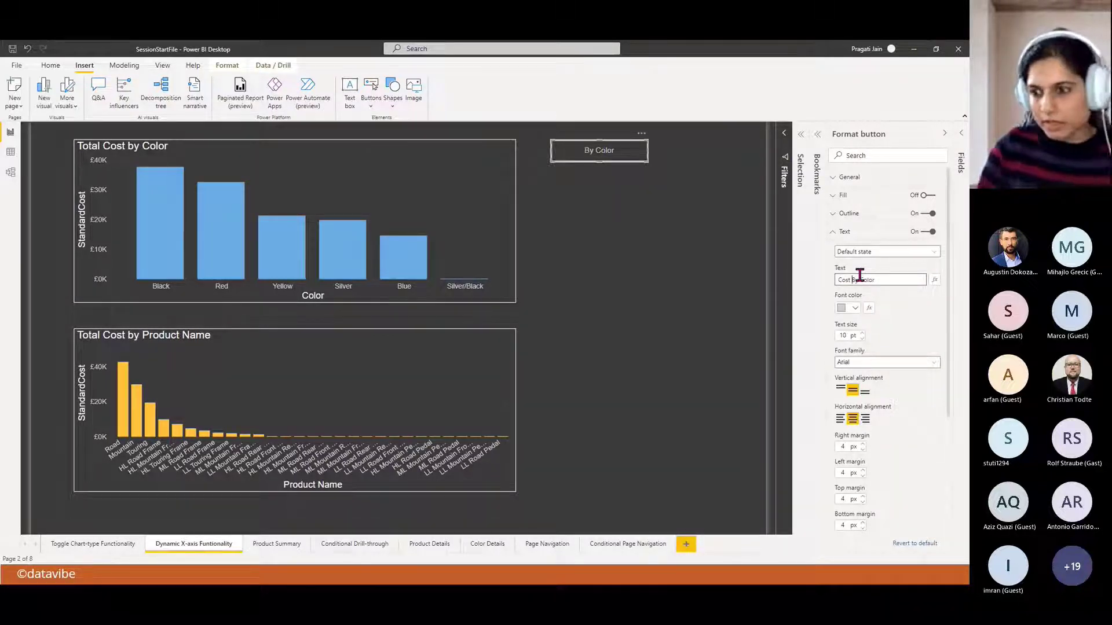
# - Set the button's default-state font color and outline color to white
pyautogui.click(855, 311)
pyautogui.click(786, 336)
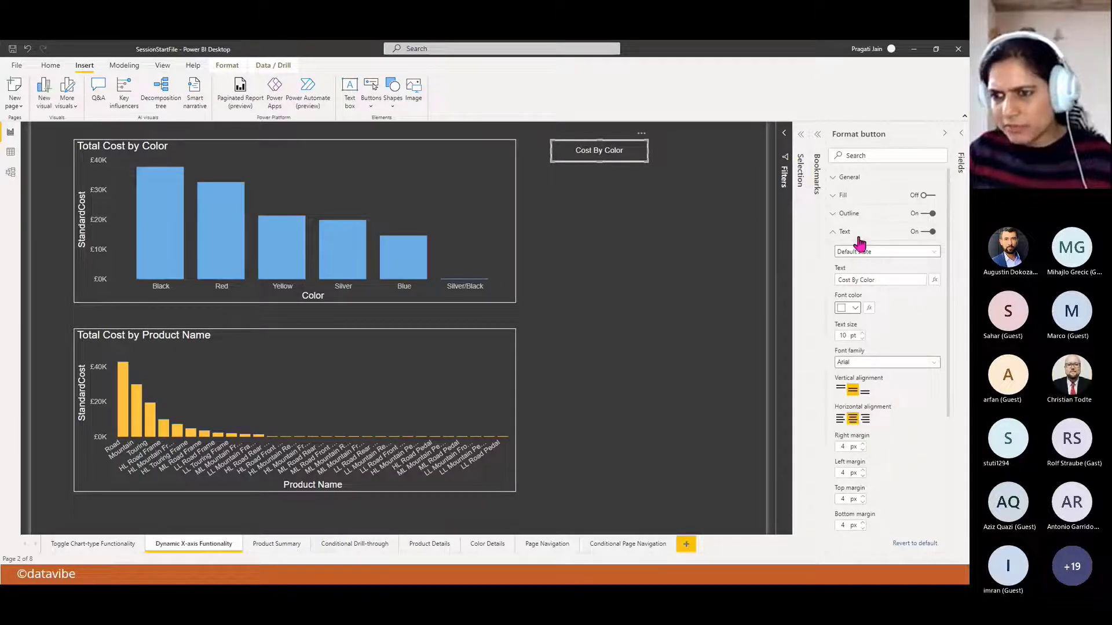
pyautogui.click(833, 232)
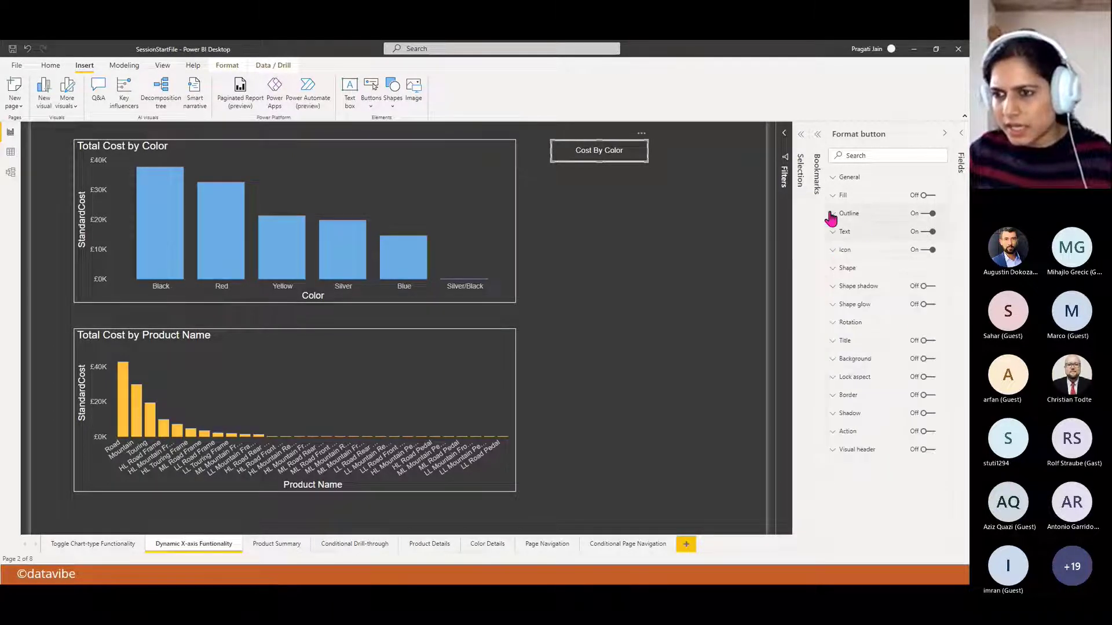
pyautogui.click(832, 215)
pyautogui.click(853, 263)
pyautogui.click(888, 284)
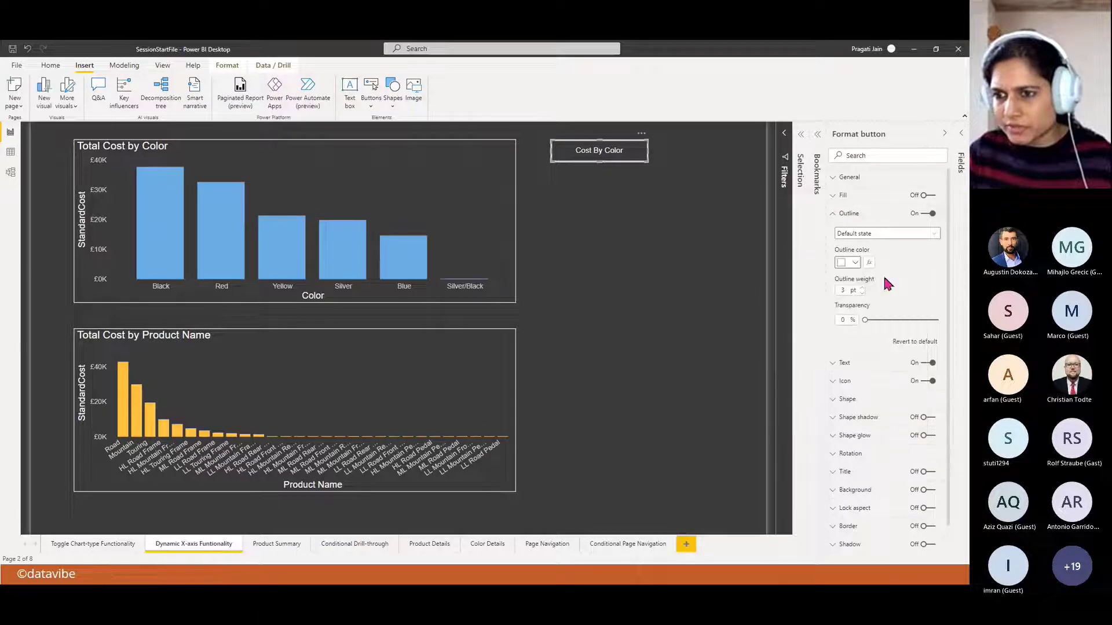
pyautogui.click(834, 214)
# - Set the button text's font family to Segoe UI Bold, increase its text size, and deselect the button
pyautogui.click(835, 232)
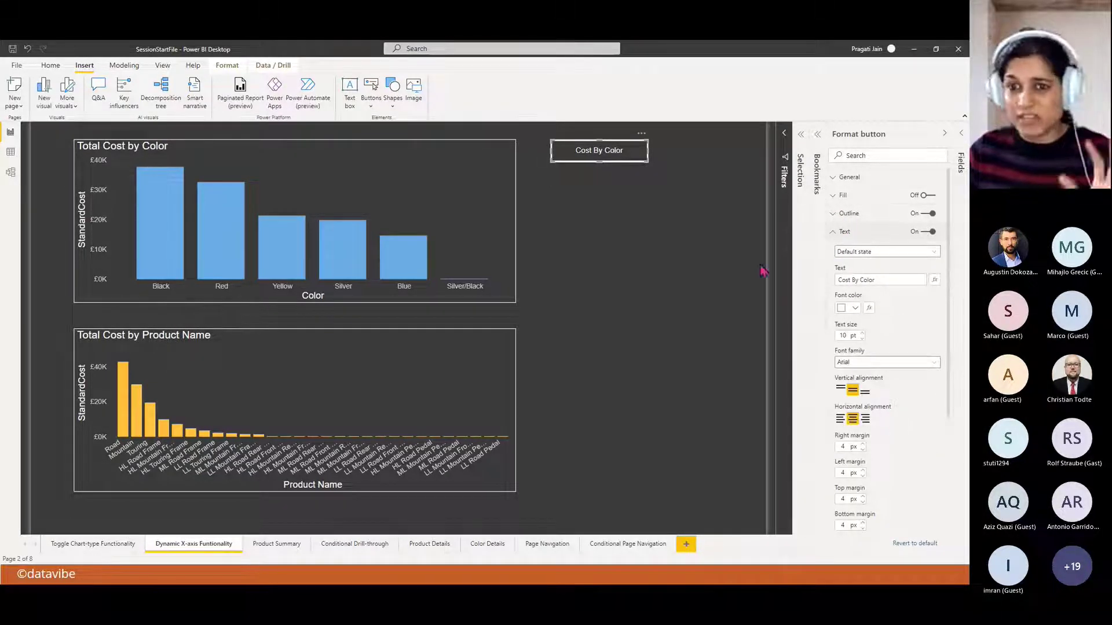
pyautogui.click(932, 363)
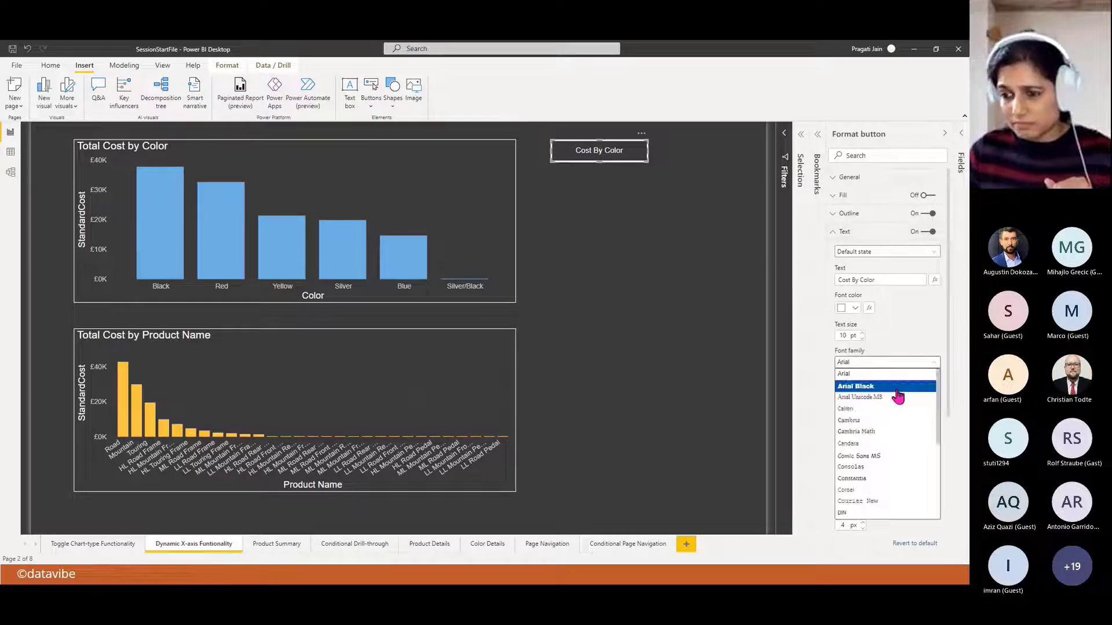
pyautogui.scroll(-5, 886, 436)
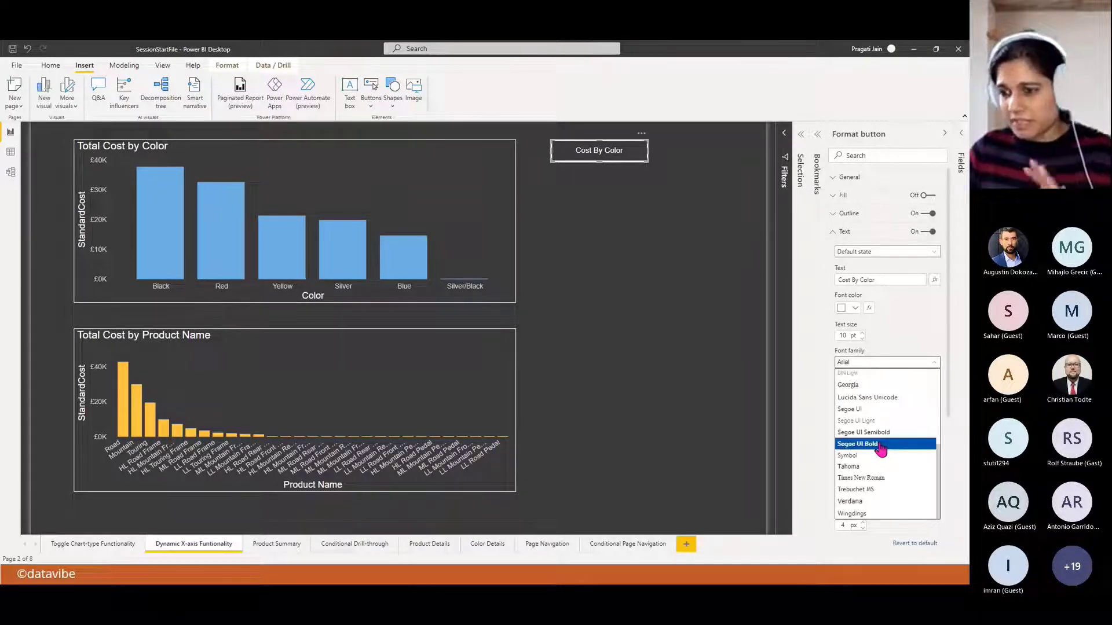
pyautogui.click(880, 449)
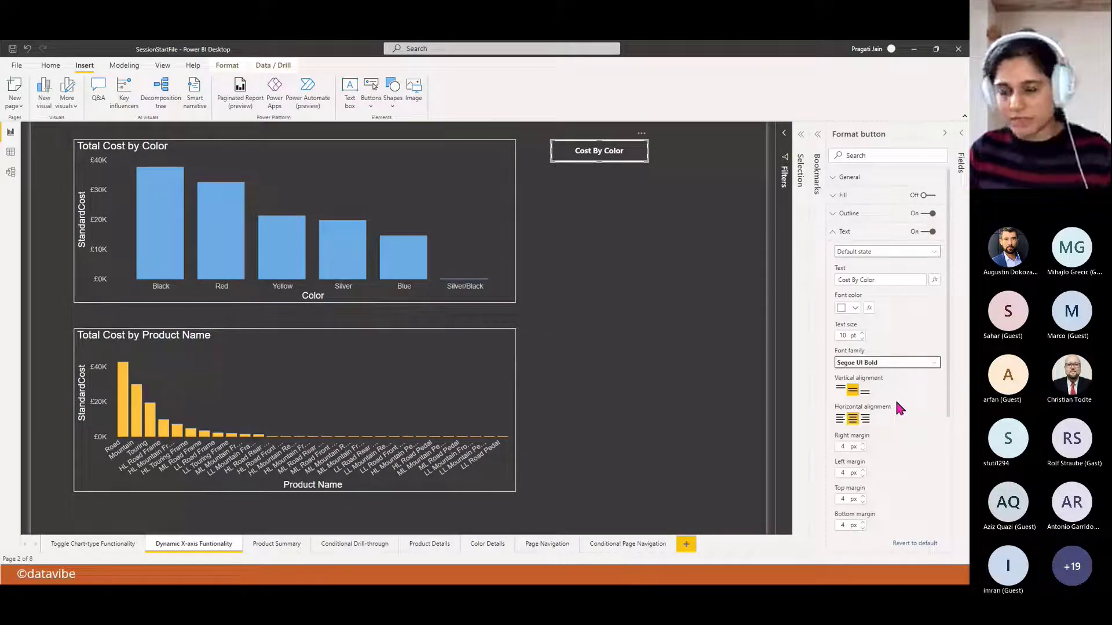
pyautogui.click(862, 333)
pyautogui.click(862, 334)
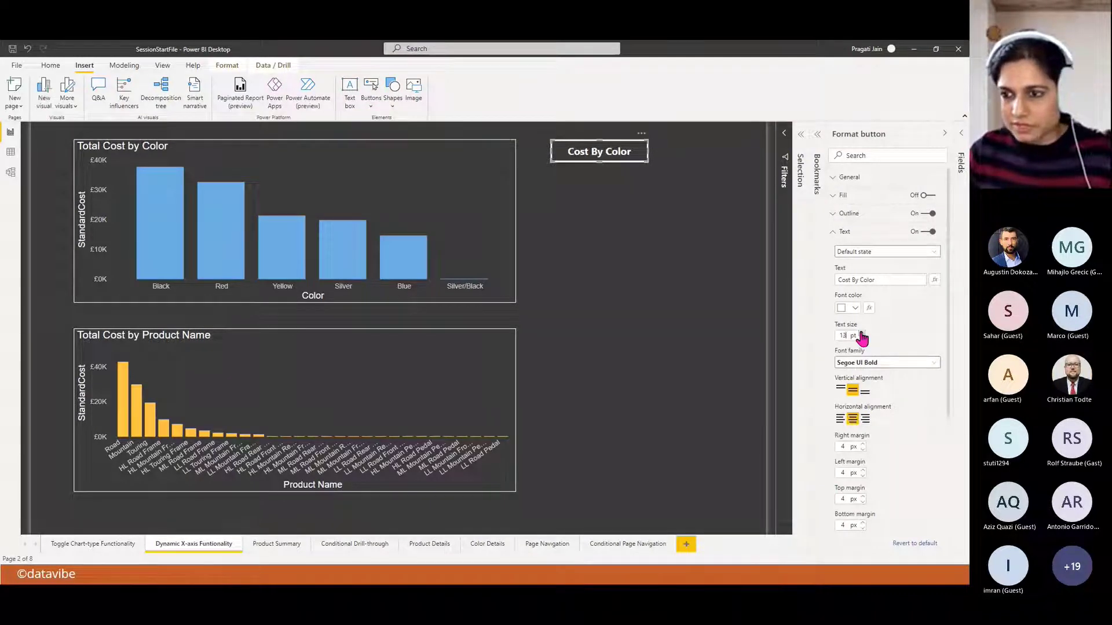
pyautogui.click(862, 334)
pyautogui.click(833, 232)
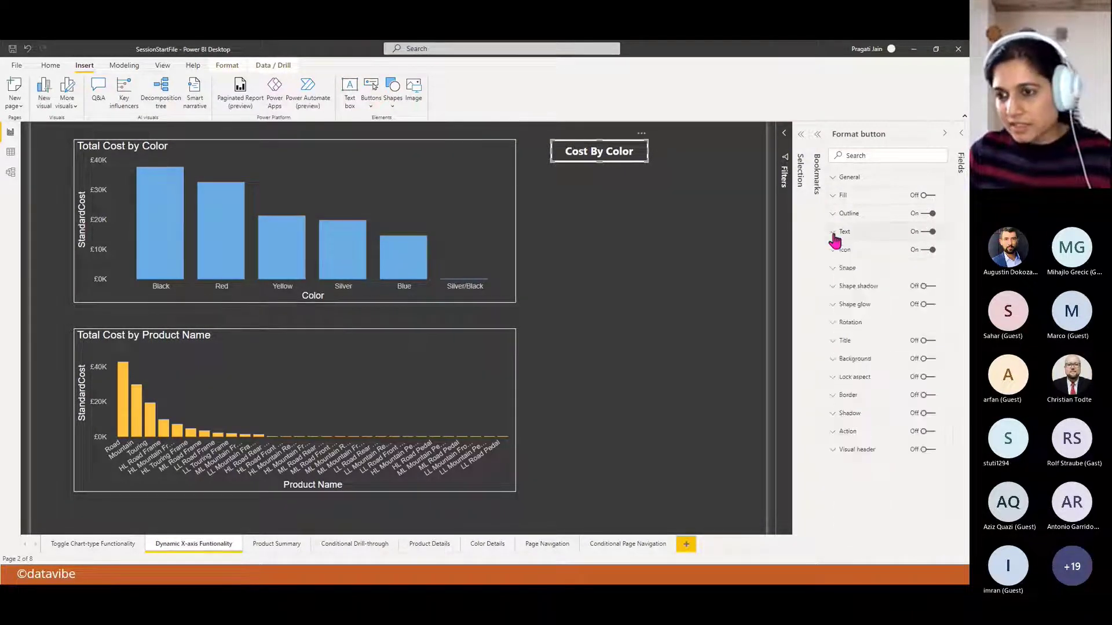
pyautogui.click(644, 297)
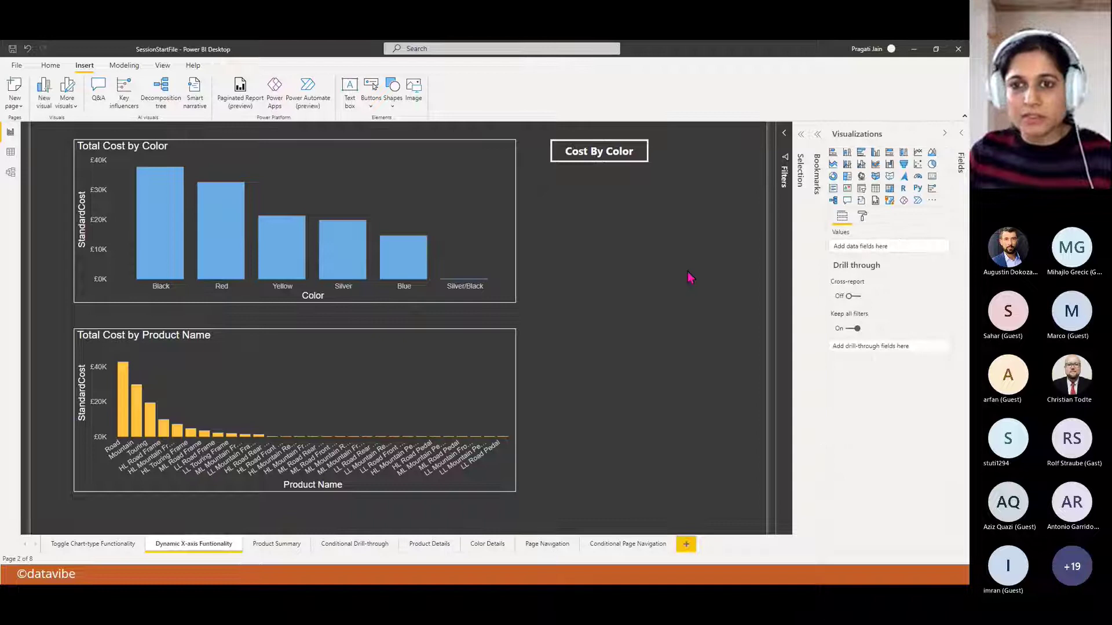
# - Open the list of shape options for the "Cost By Color" button's default state
pyautogui.click(606, 156)
pyautogui.click(847, 269)
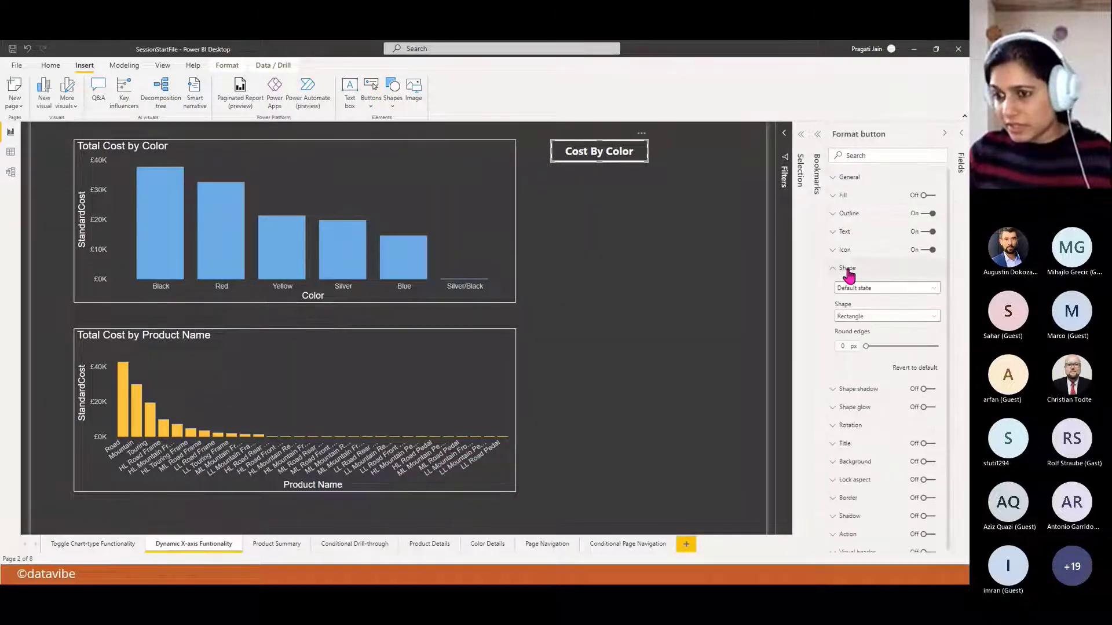
pyautogui.click(933, 318)
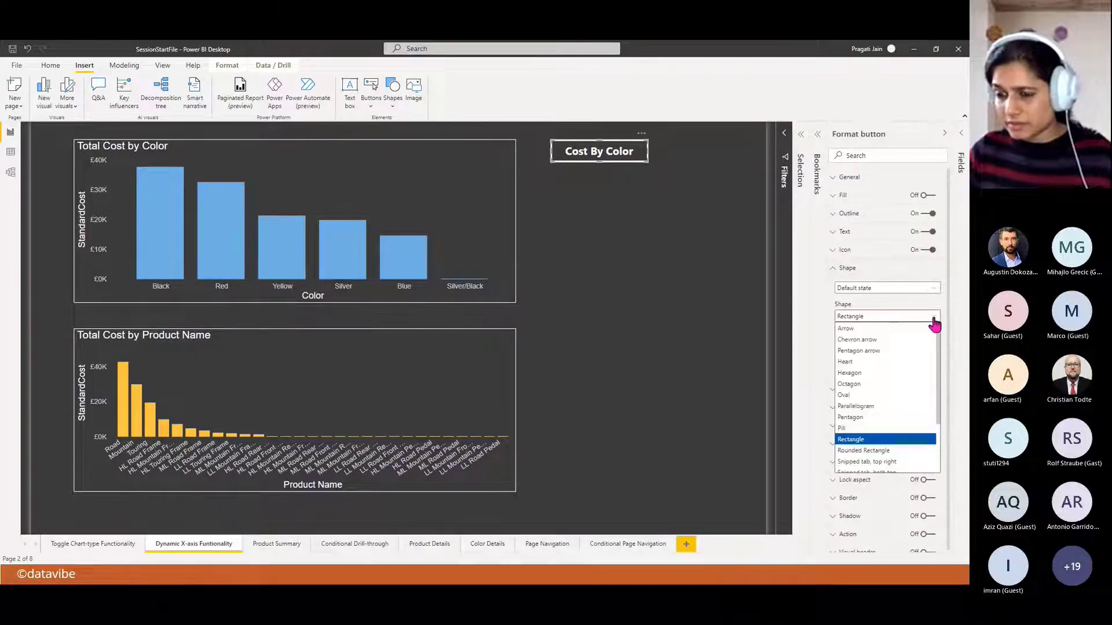
# - Set the Cost By Color button's shape to Pill and place a duplicate of the button directly below it
pyautogui.click(890, 428)
pyautogui.click(595, 183)
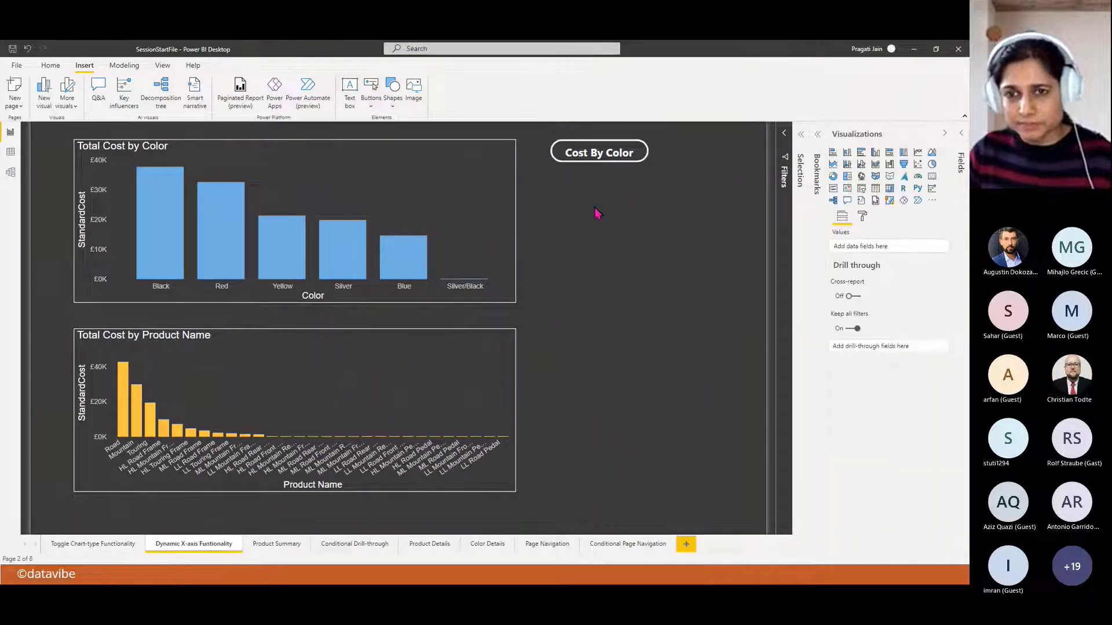
pyautogui.click(599, 155)
pyautogui.hotkey('ctrl', 'v')
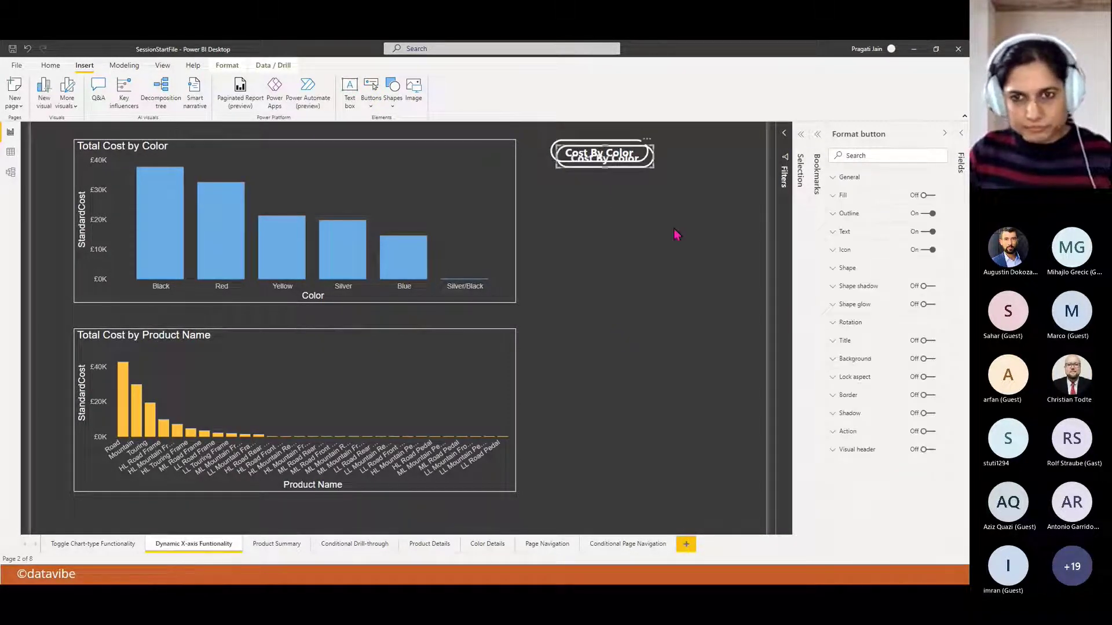
pyautogui.moveTo(585, 165); pyautogui.dragTo(577, 198)
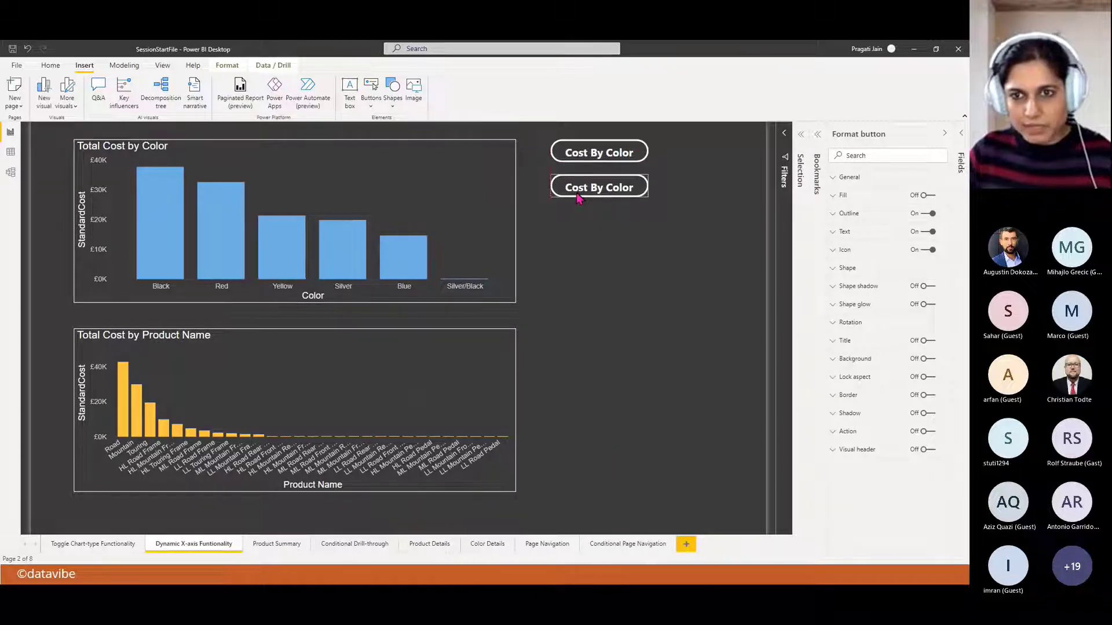
# - Change the duplicate button's text to "Cost By Product Name"
pyautogui.click(836, 232)
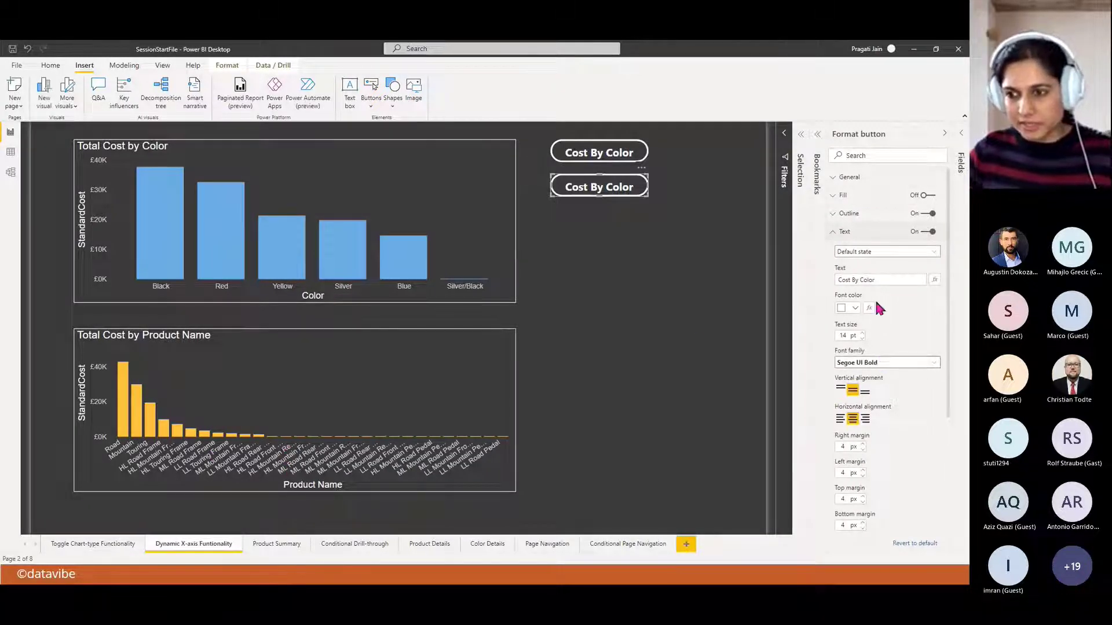
pyautogui.moveTo(874, 280); pyautogui.dragTo(861, 279)
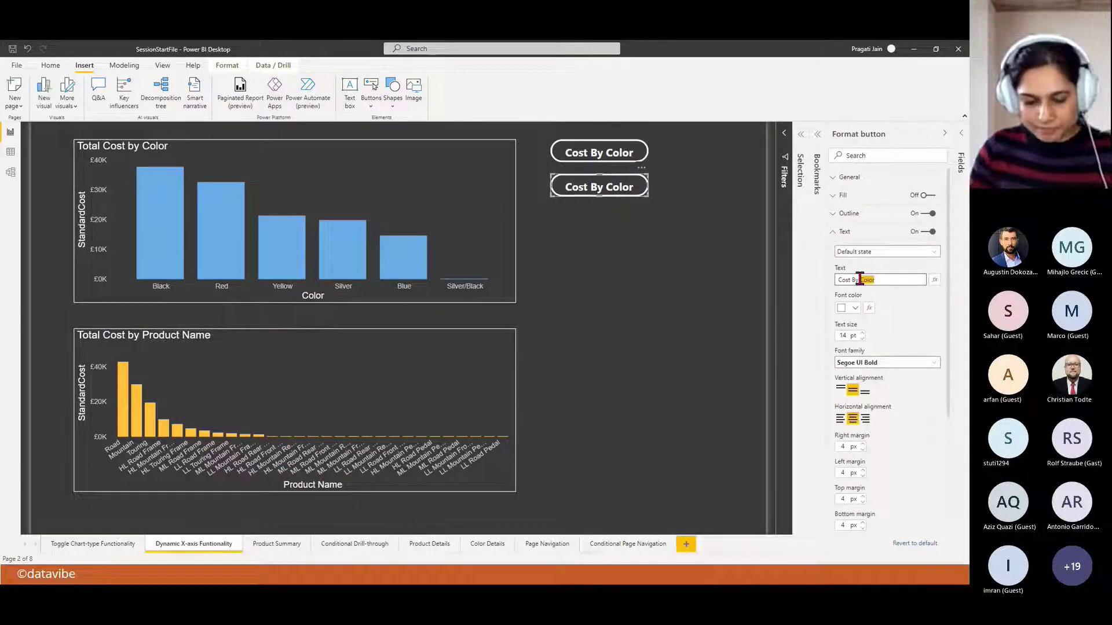
pyautogui.write('Product')
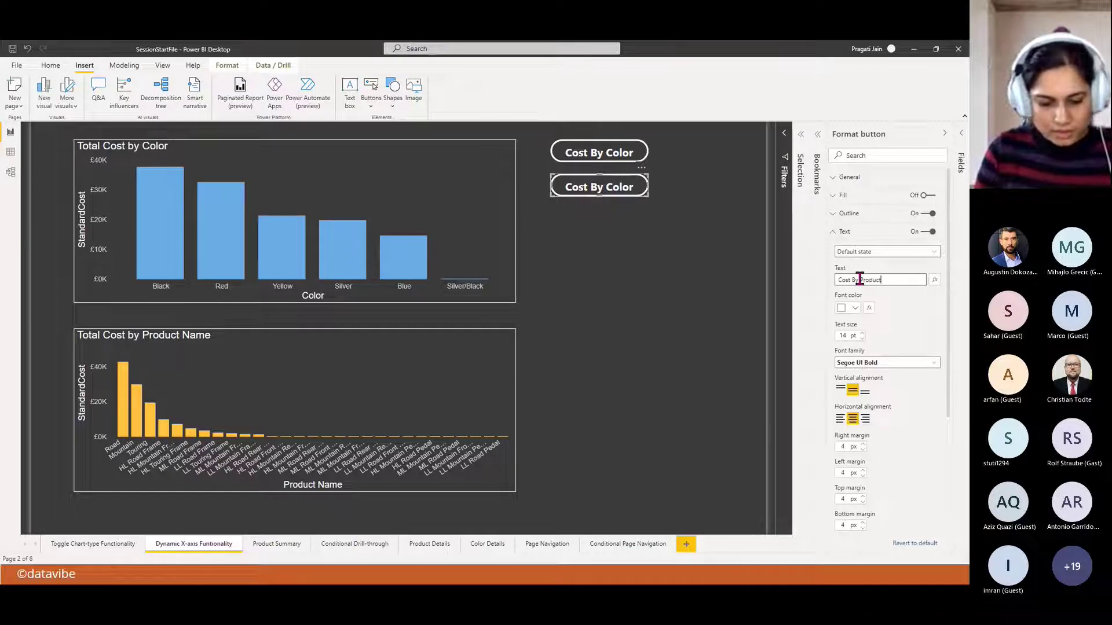
pyautogui.write(' Name')
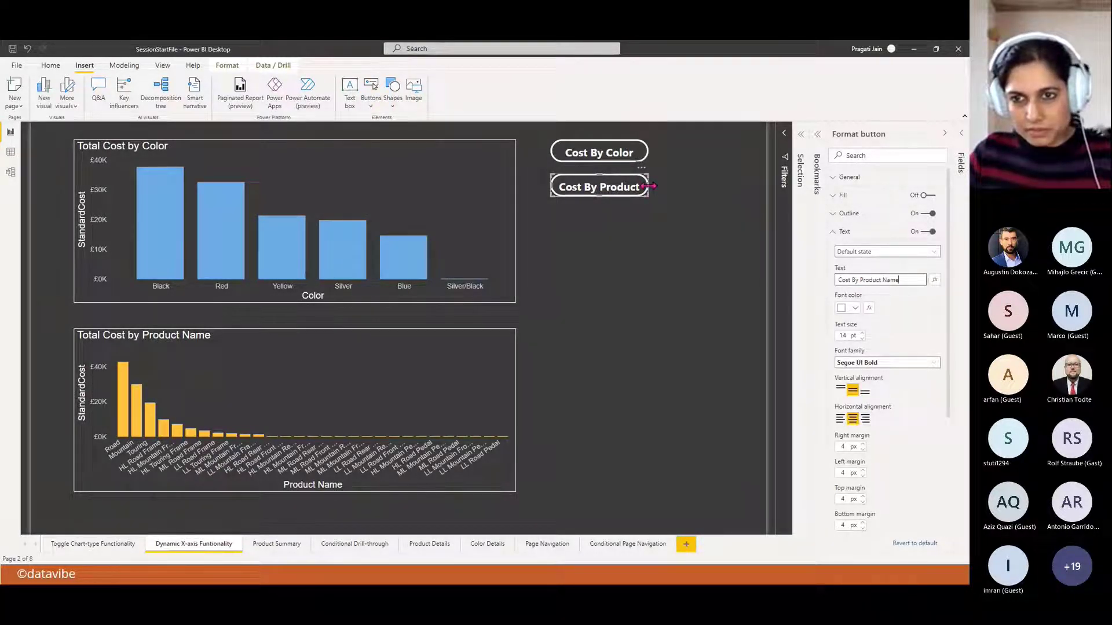
# - Widen both buttons equally so the full "Cost By Product Name" label fits on one line
pyautogui.click(669, 189)
pyautogui.click(640, 187)
pyautogui.moveTo(649, 186); pyautogui.dragTo(682, 156)
pyautogui.click(636, 152)
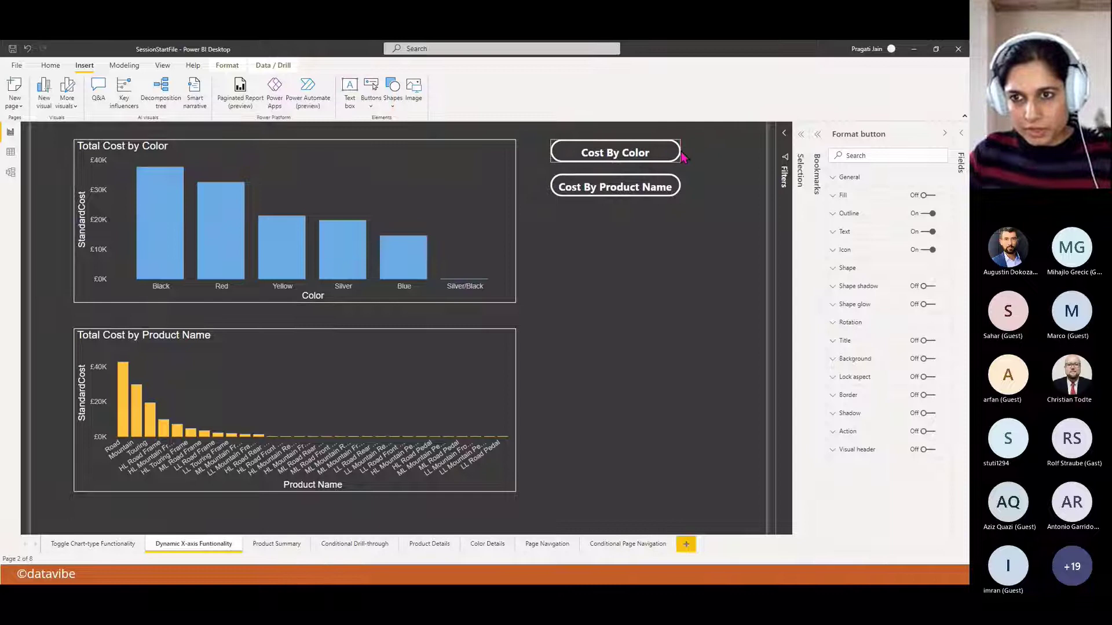
pyautogui.click(630, 289)
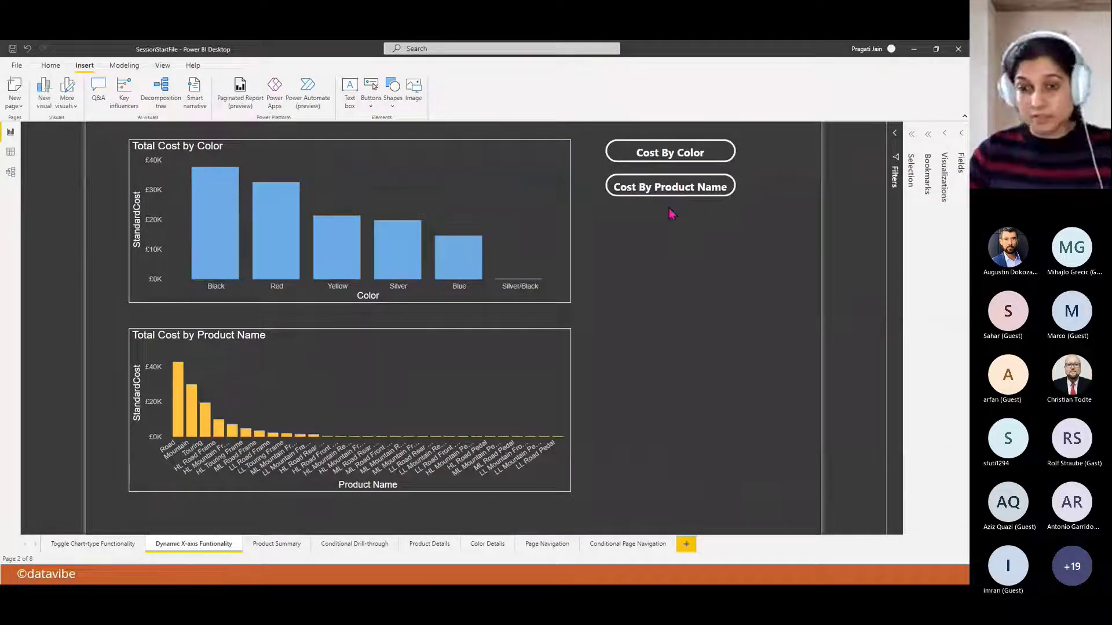
# - Show the page's layer order and bookmark list, and add a bookmark named byColor
pyautogui.click(927, 134)
pyautogui.click(836, 138)
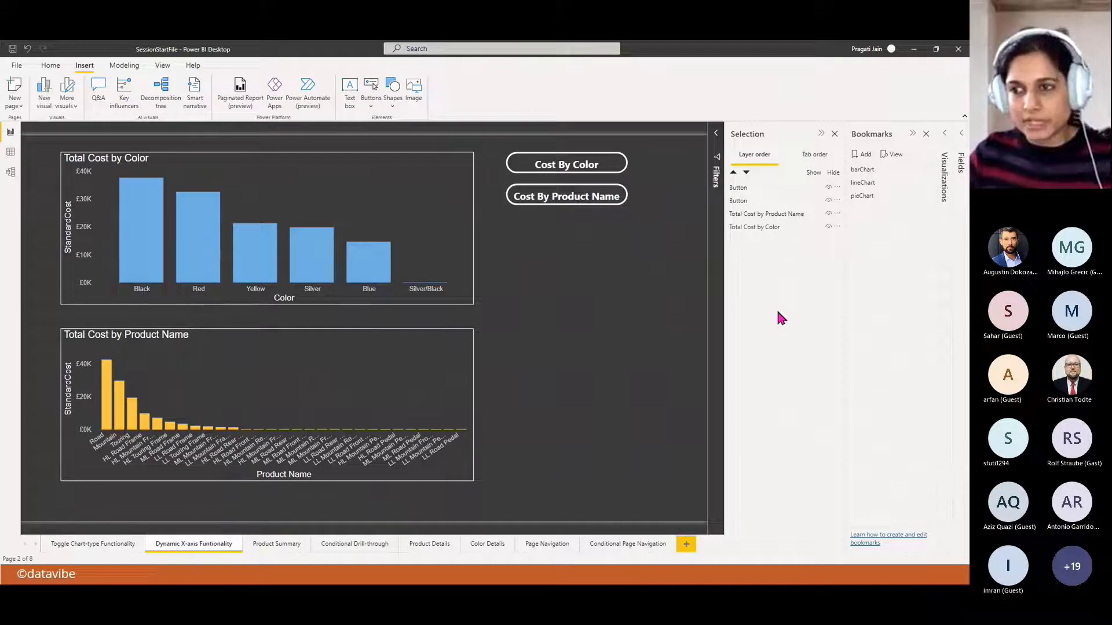
pyautogui.click(865, 156)
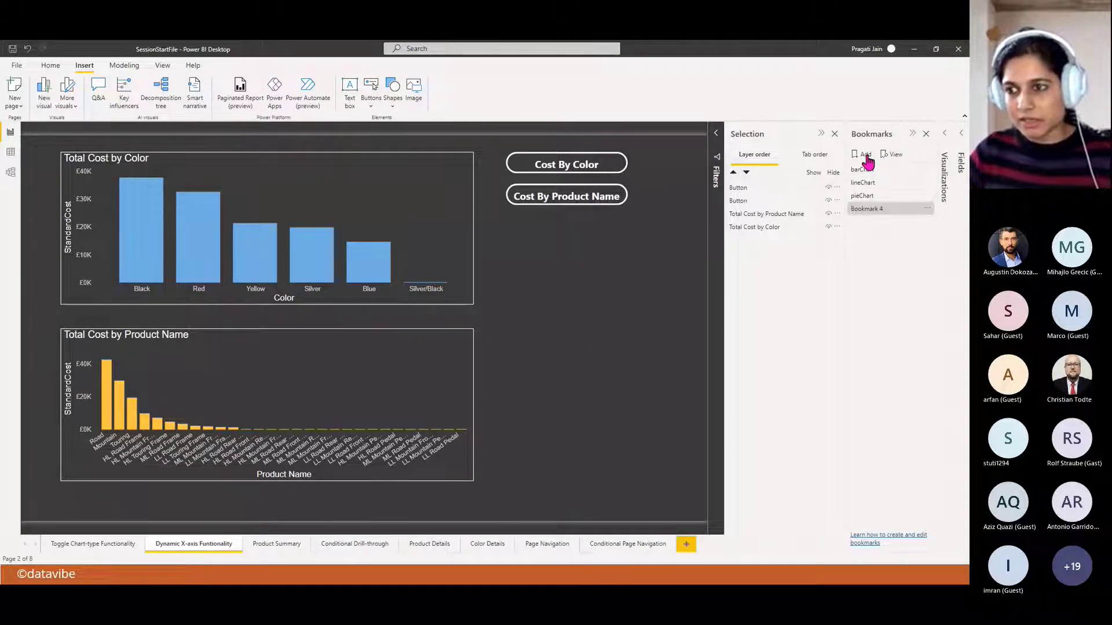
pyautogui.click(928, 209)
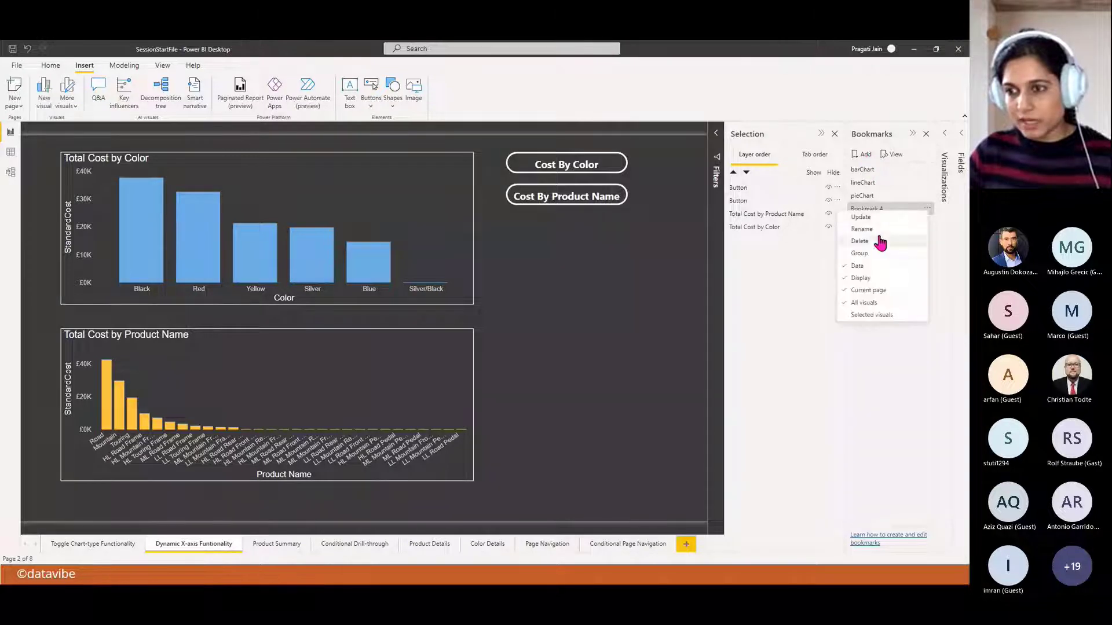
pyautogui.click(866, 224)
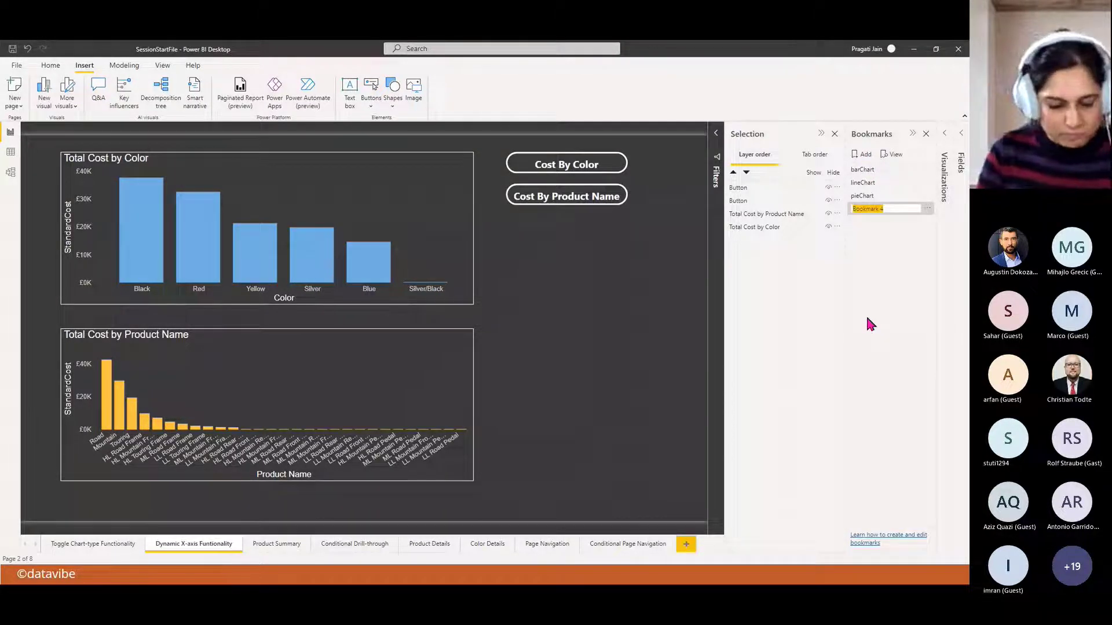
pyautogui.write('by Color')
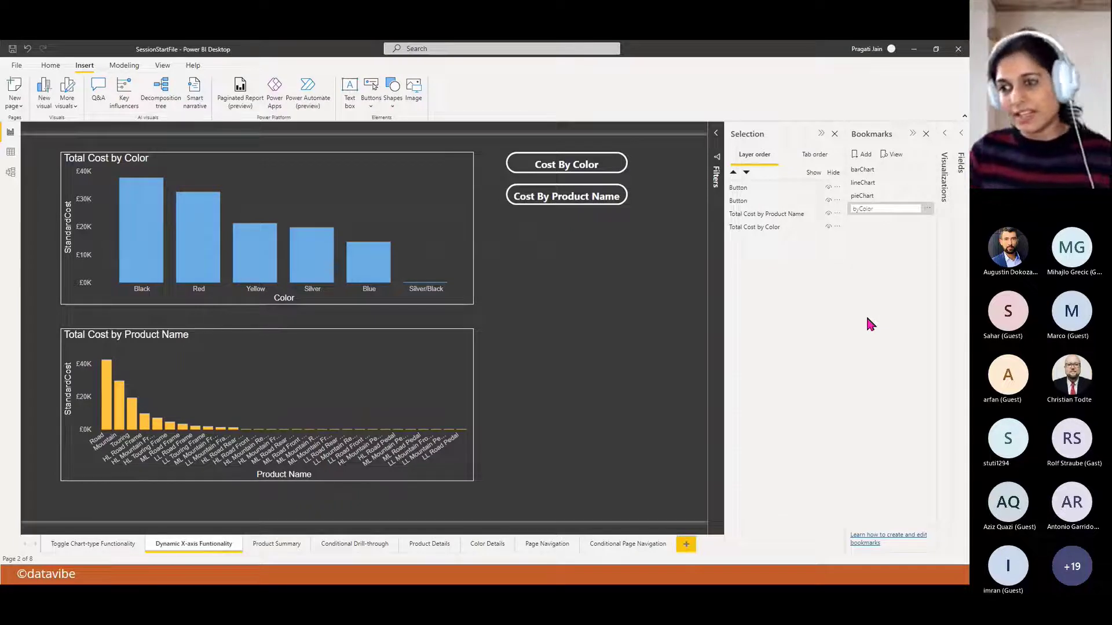
pyautogui.press('Return')
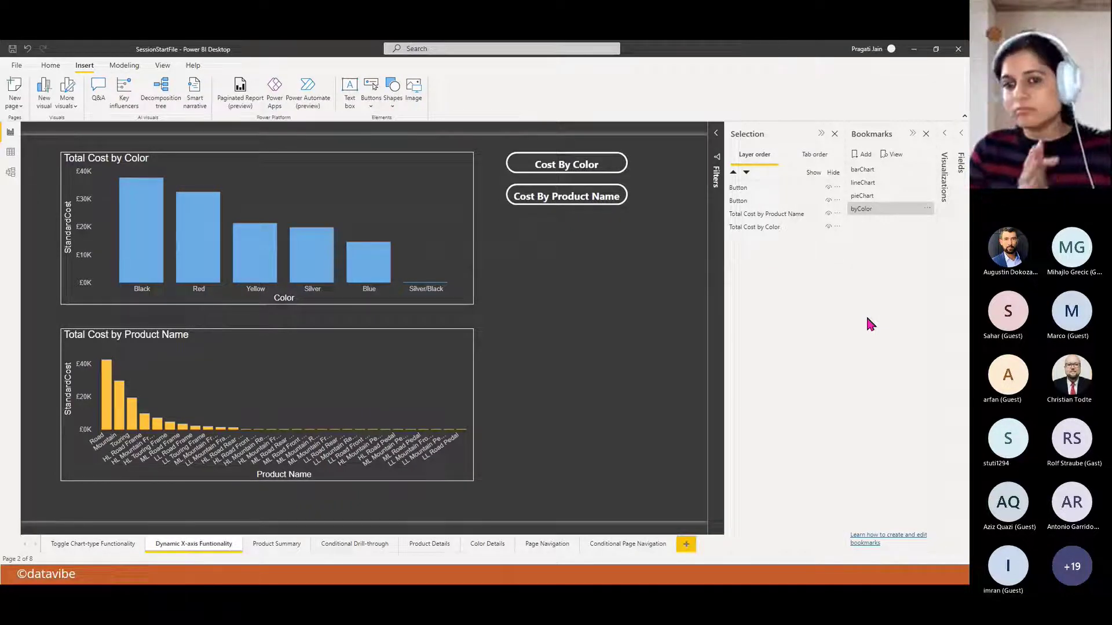
# - Hide the Total Cost by Product Name chart and update the byColor bookmark with this view
pyautogui.click(864, 210)
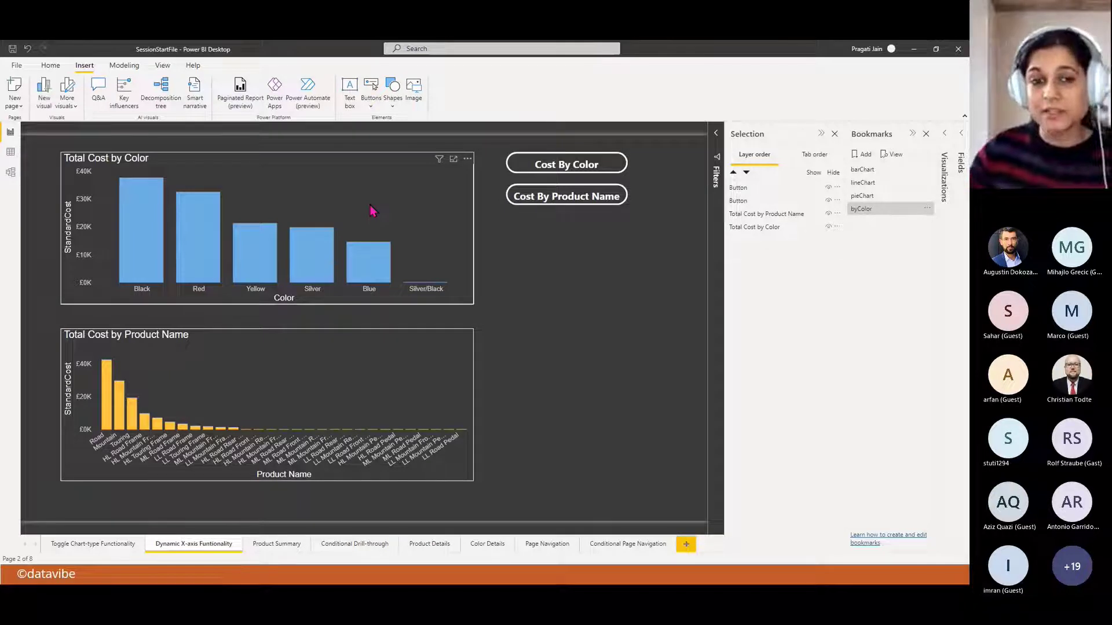
pyautogui.click(829, 214)
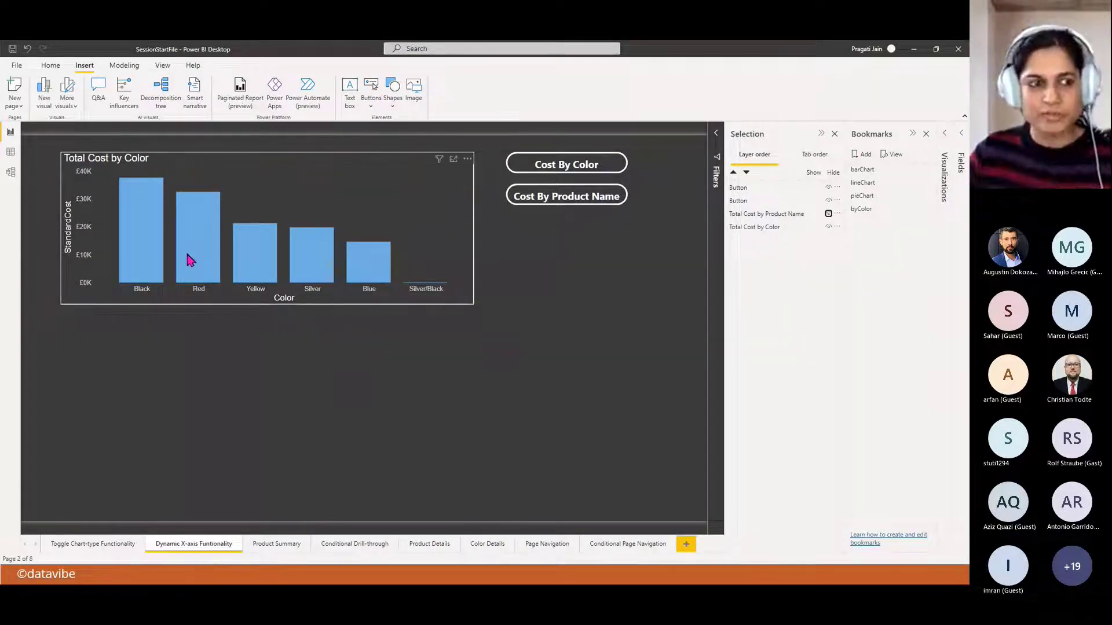
pyautogui.click(927, 209)
pyautogui.click(895, 215)
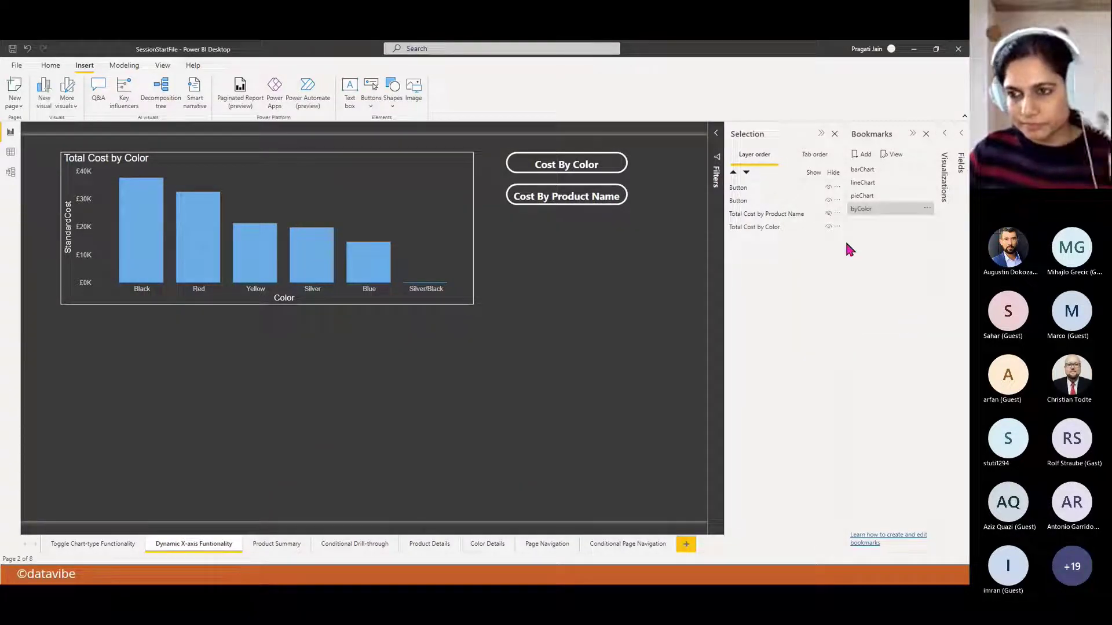
# - Unhide the Total Cost by Product Name chart and apply the byColor bookmark to test it
pyautogui.click(823, 215)
pyautogui.click(828, 213)
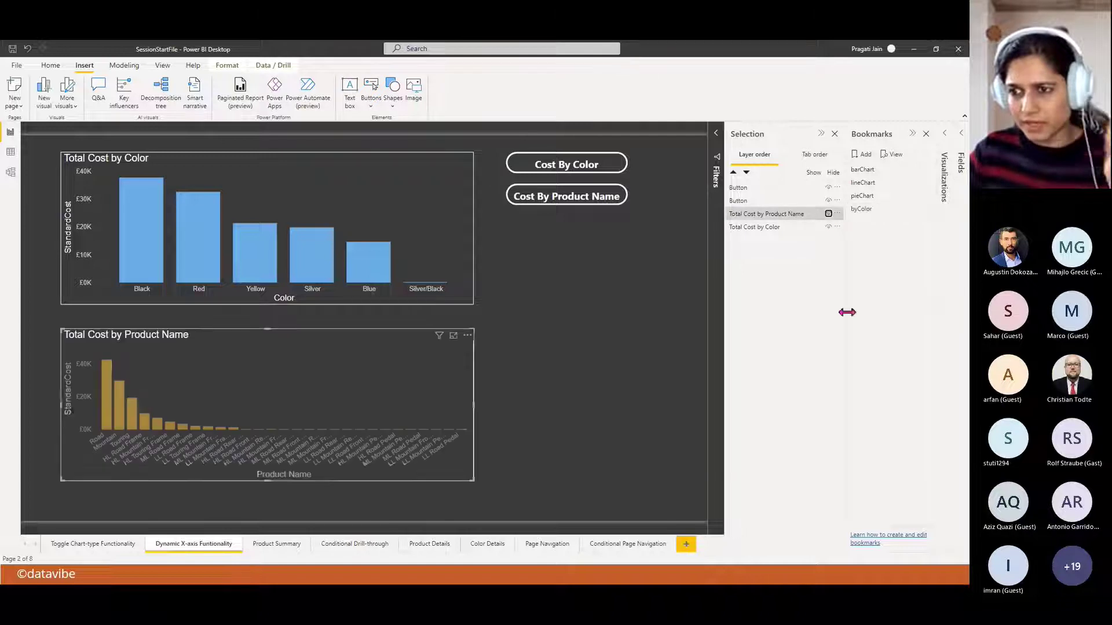
pyautogui.click(865, 210)
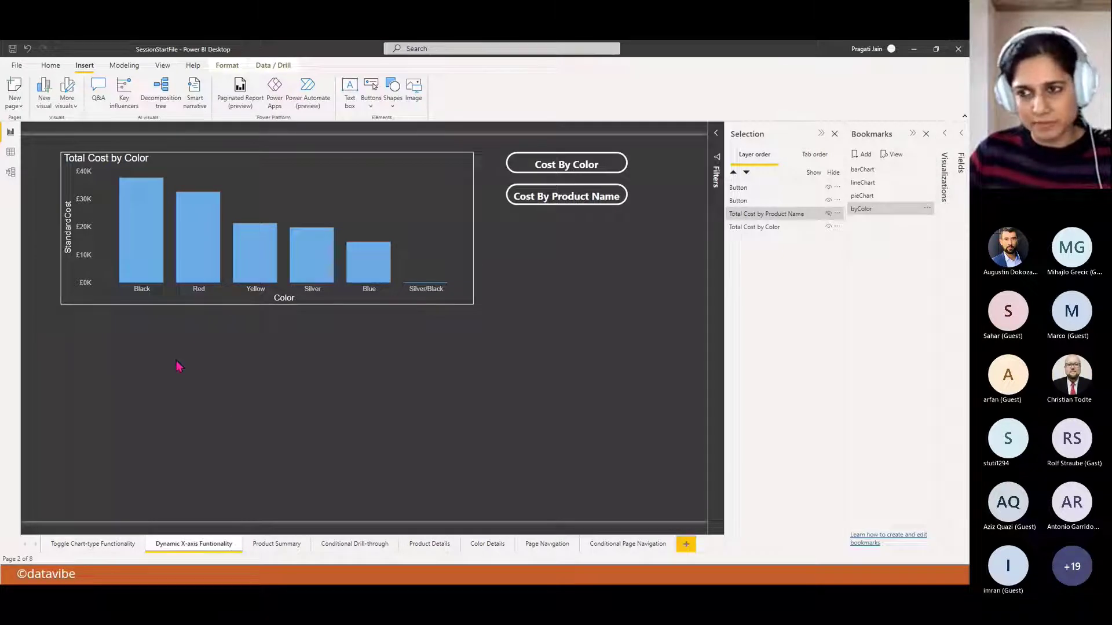
# - Unhide the Total Cost by Product Name chart and add a bookmark named byProductName
pyautogui.click(829, 214)
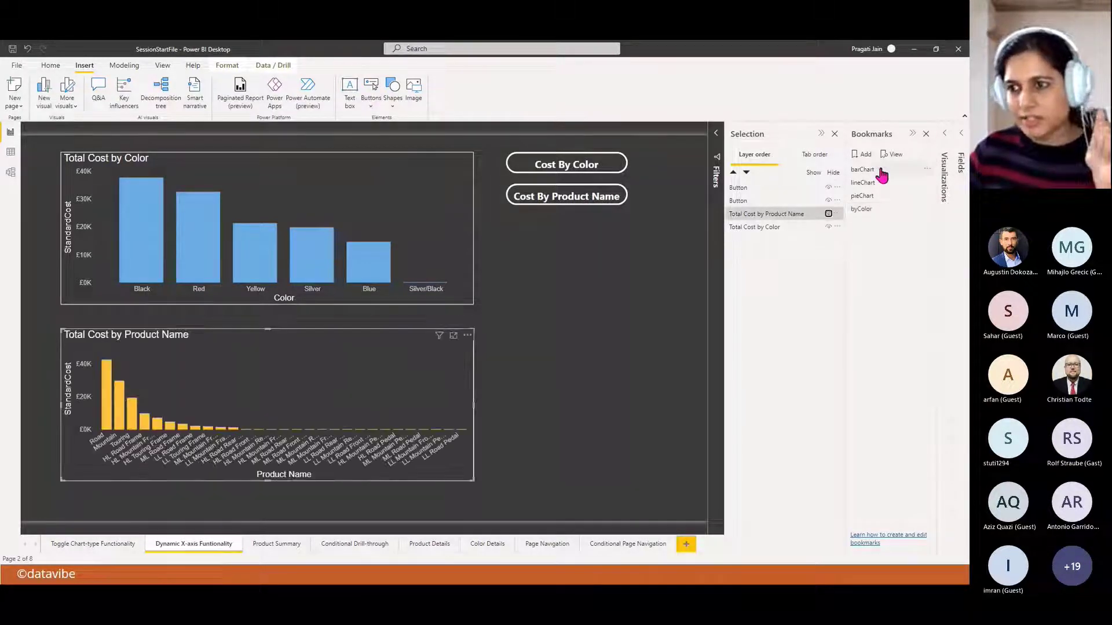
pyautogui.click(863, 154)
pyautogui.click(927, 222)
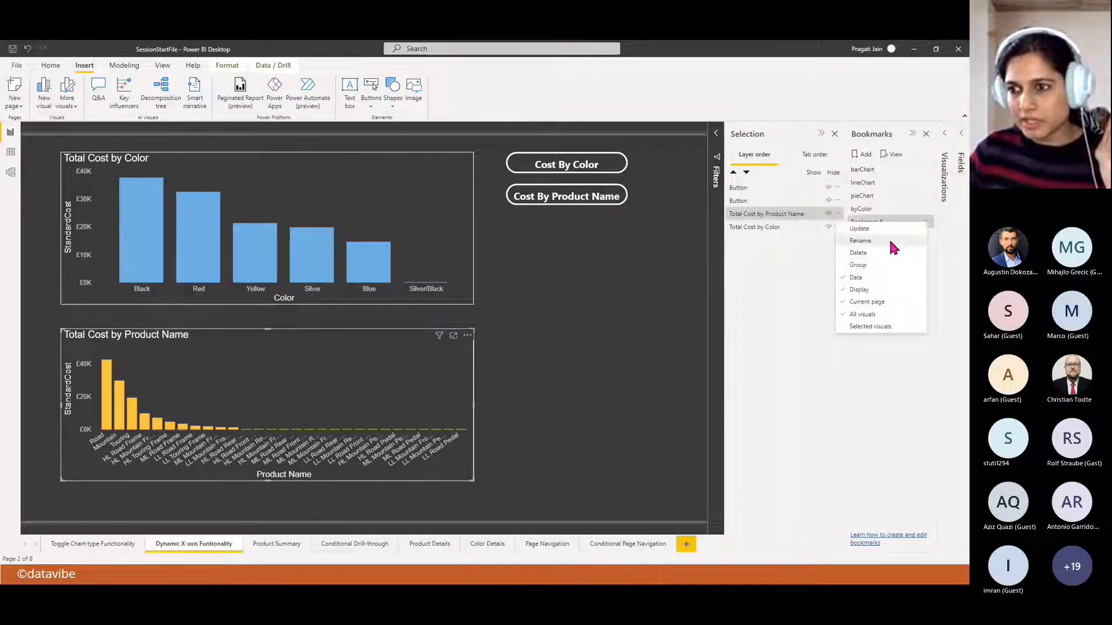
pyautogui.click(889, 240)
pyautogui.write('cyProd')
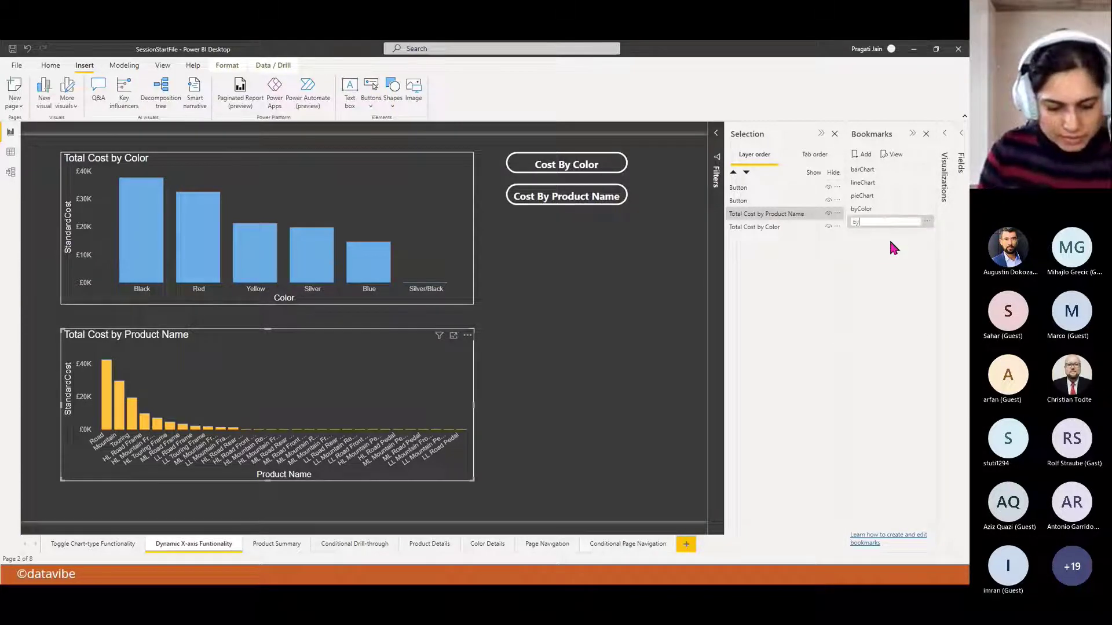
pyautogui.write('uctName')
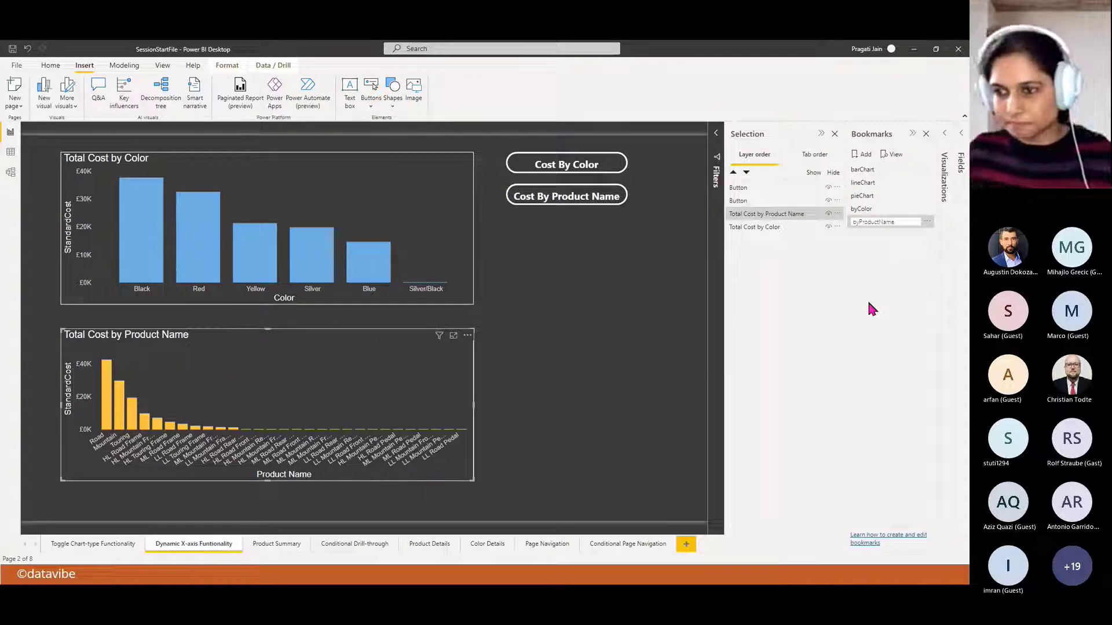
pyautogui.press('Return')
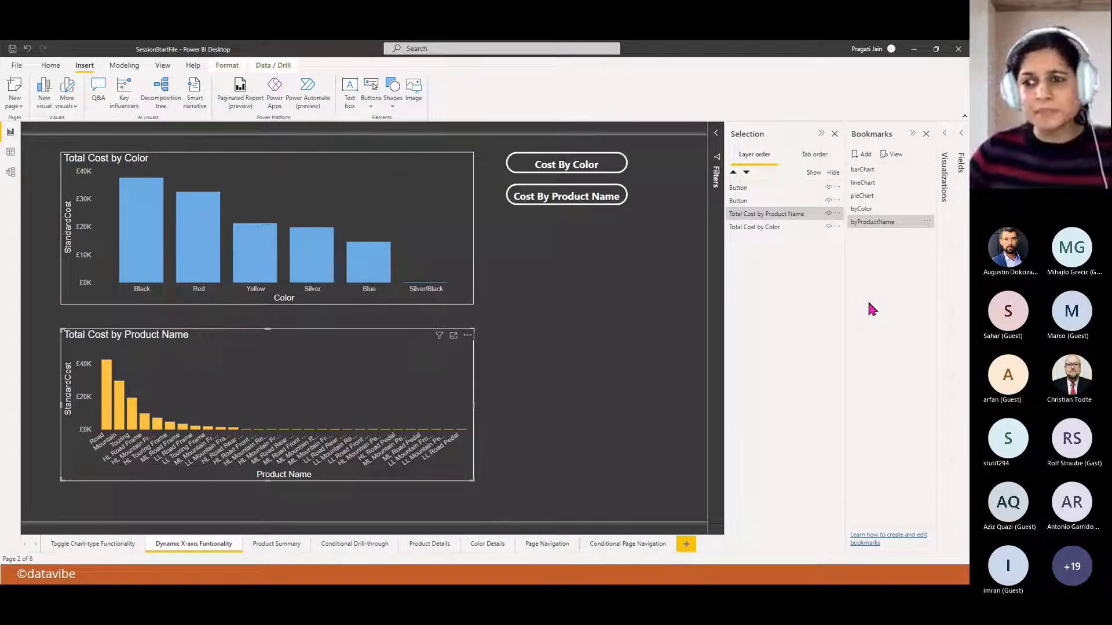
# - Hide the Total Cost by Color chart and update the byProductName bookmark with this view
pyautogui.click(828, 227)
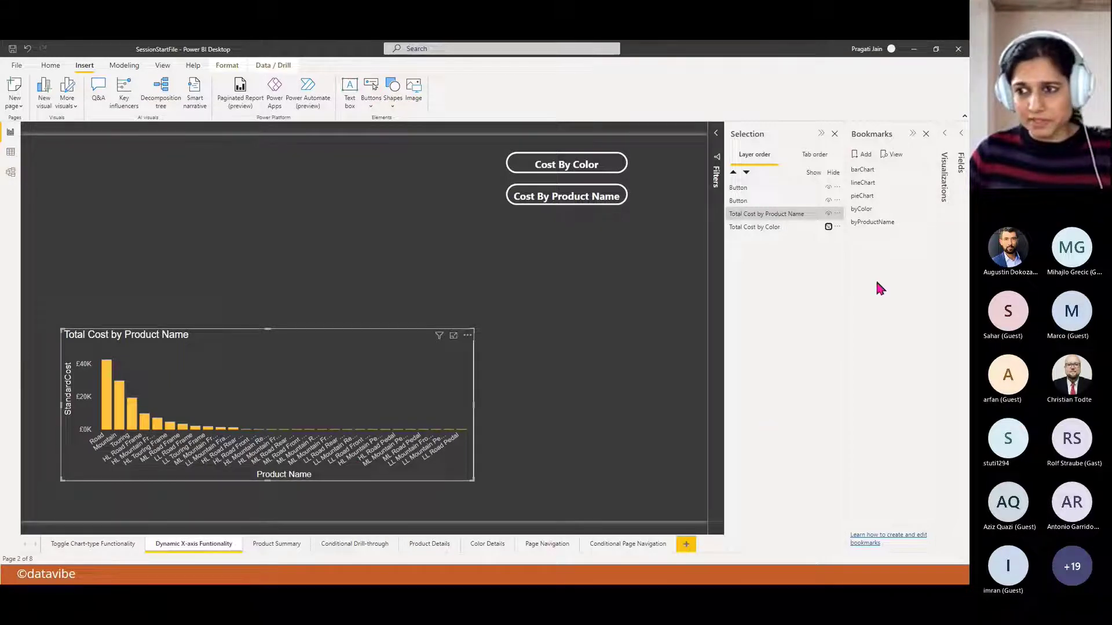
pyautogui.click(926, 224)
pyautogui.click(915, 231)
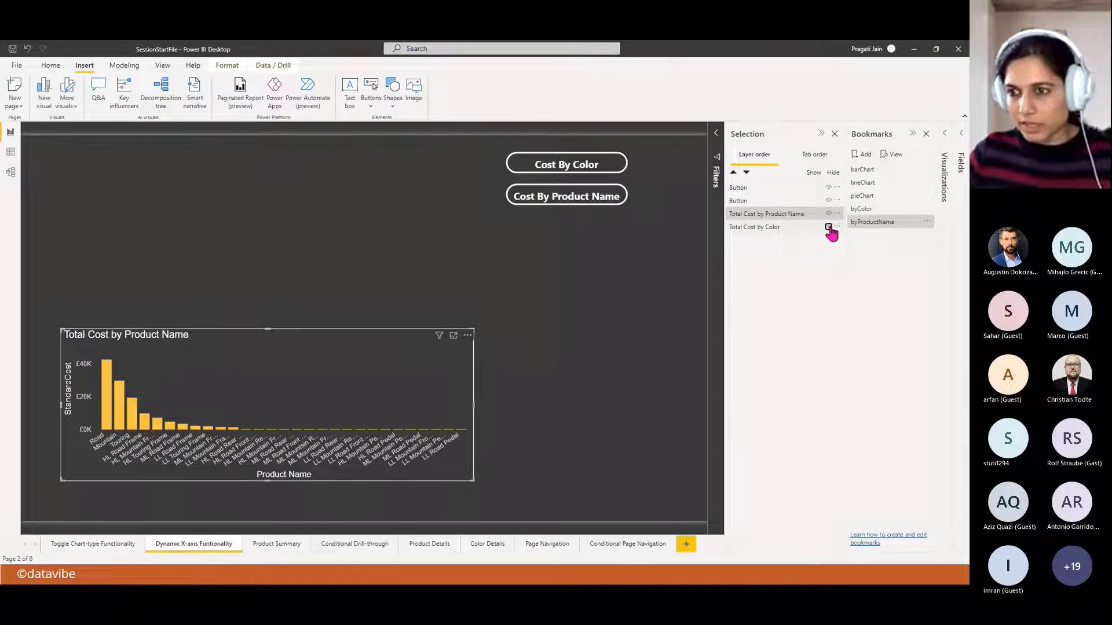
# - Test the byColor and byProductName bookmarks with both charts unhidden, and unhide the Total Cost by Color chart again
pyautogui.click(829, 227)
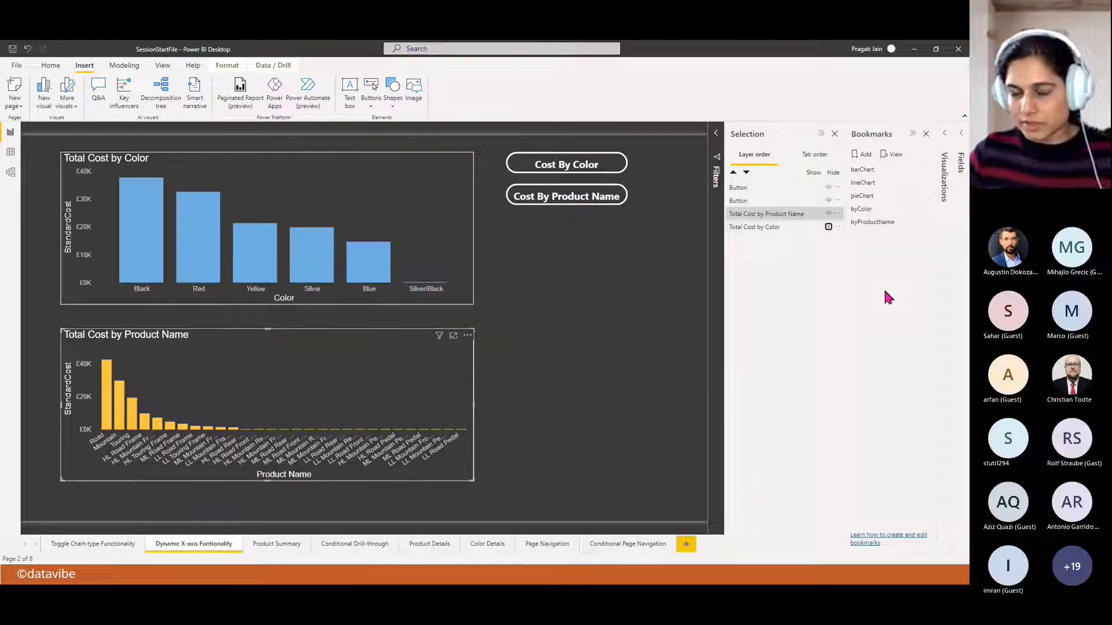
pyautogui.click(862, 212)
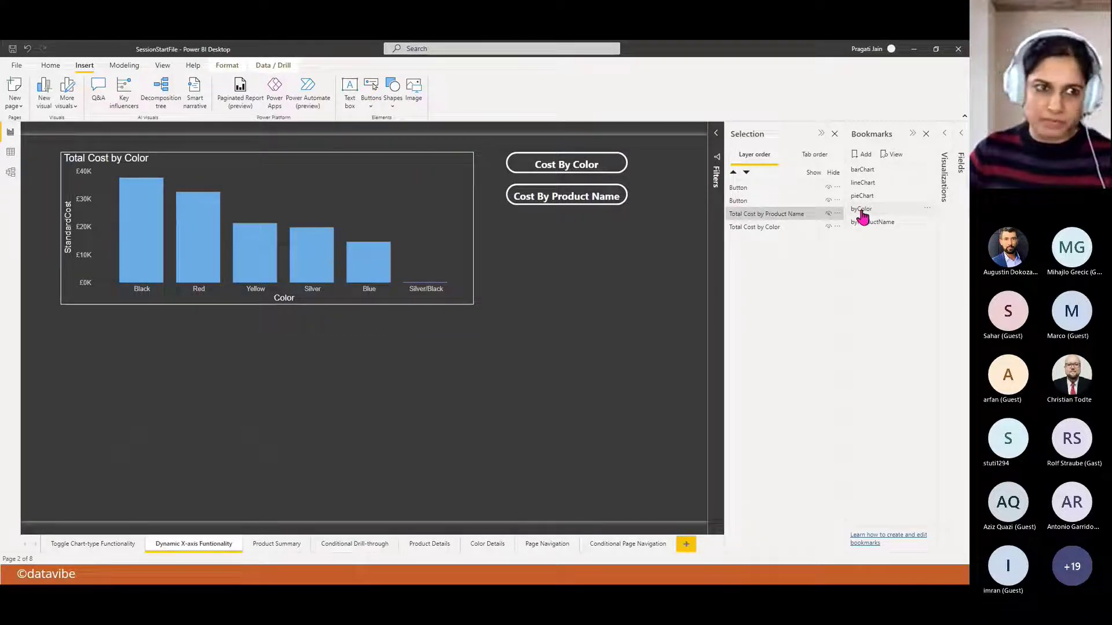
pyautogui.click(866, 226)
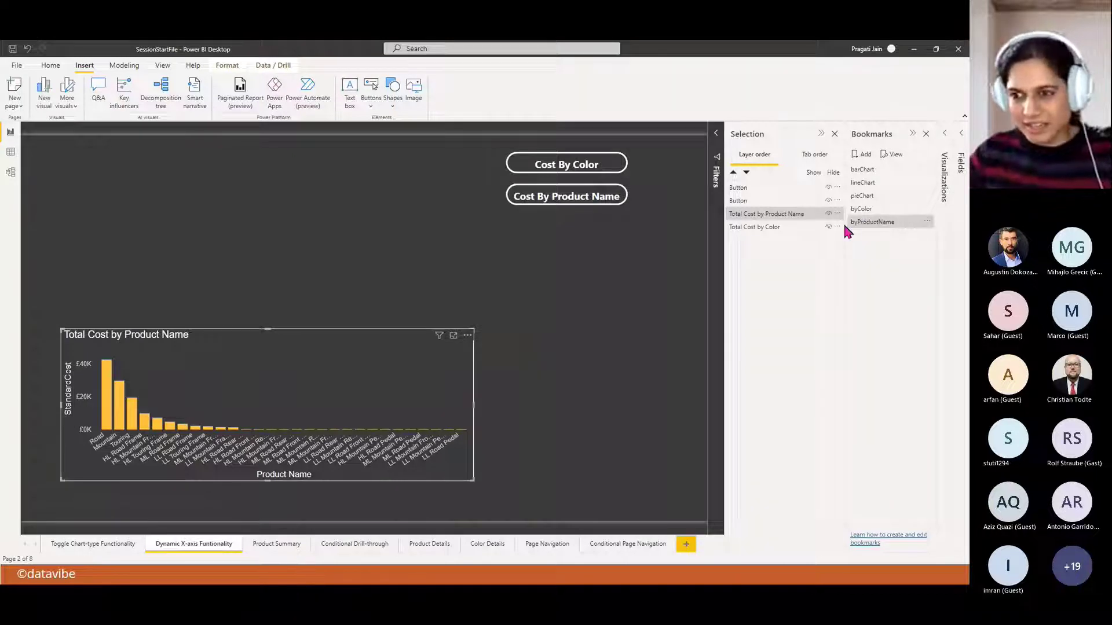
pyautogui.click(828, 226)
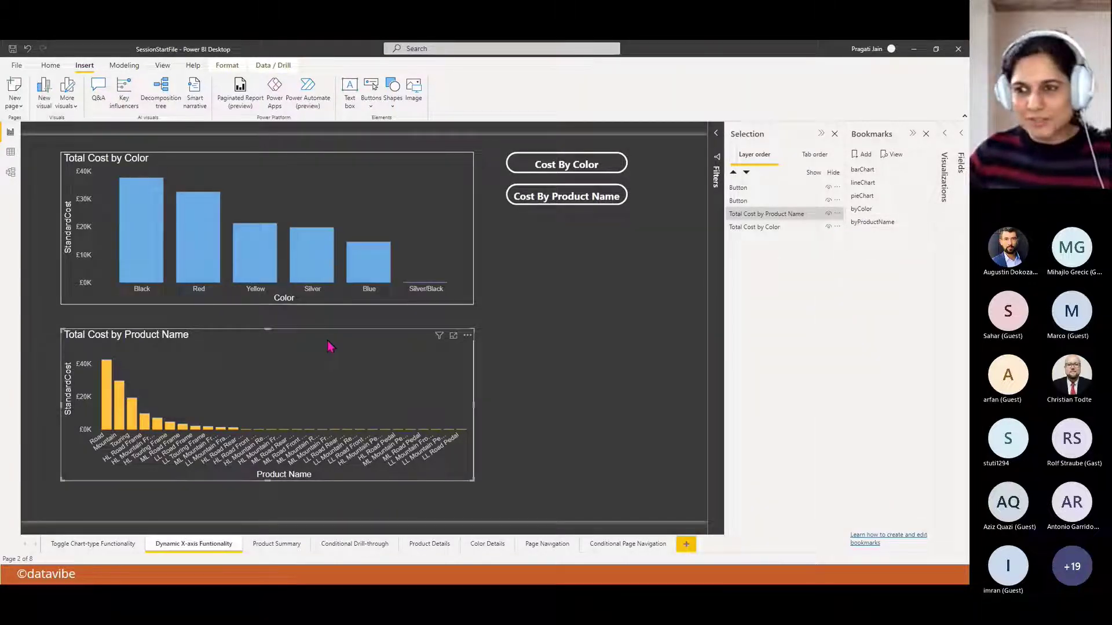
# - Set the default data color of the Total Cost by Color chart to the yellow-orange theme color
pyautogui.click(821, 133)
pyautogui.click(913, 134)
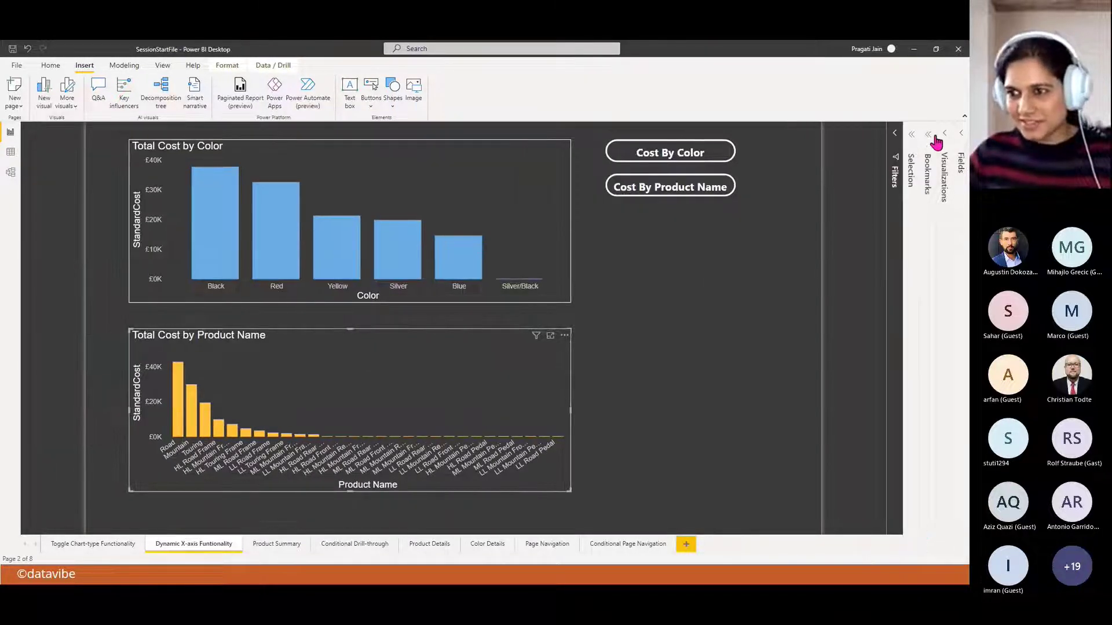
pyautogui.click(943, 160)
pyautogui.click(863, 217)
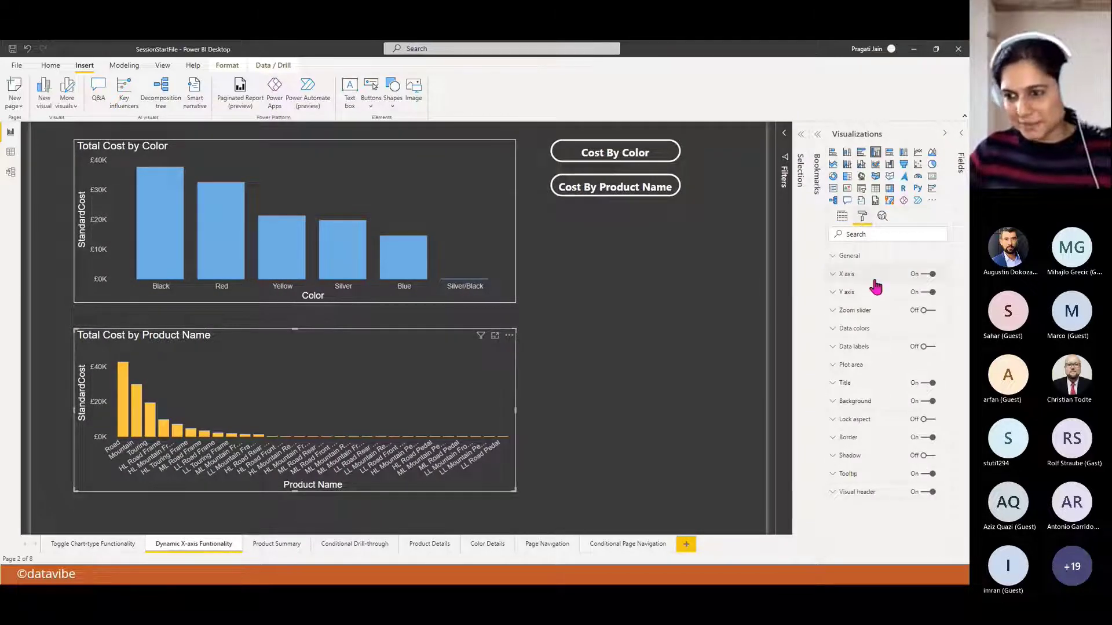
pyautogui.click(857, 328)
pyautogui.click(855, 362)
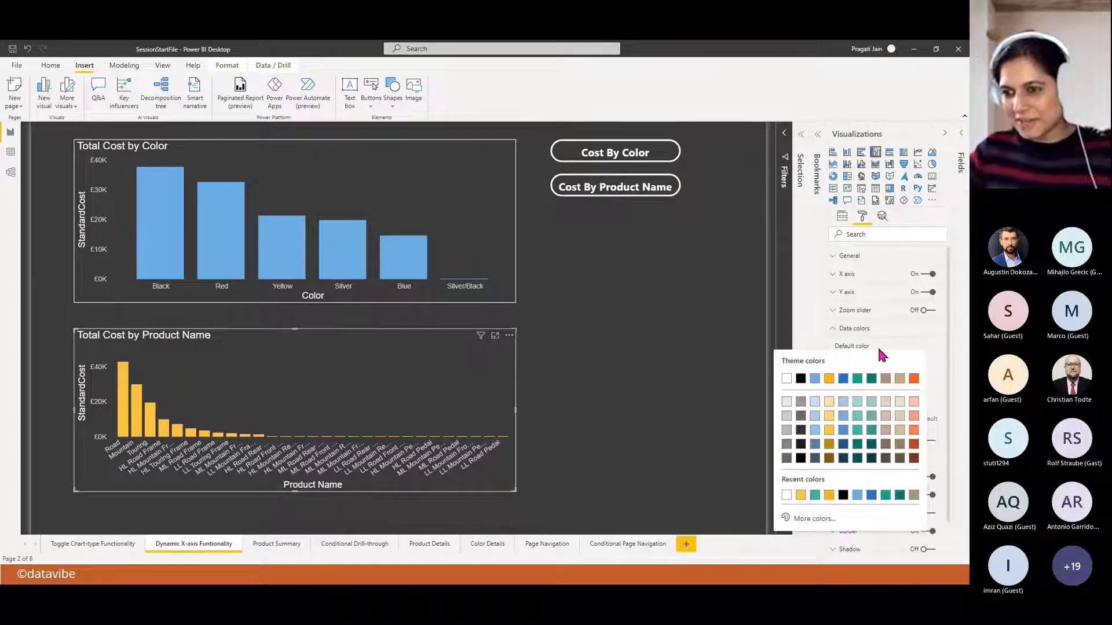
pyautogui.click(856, 359)
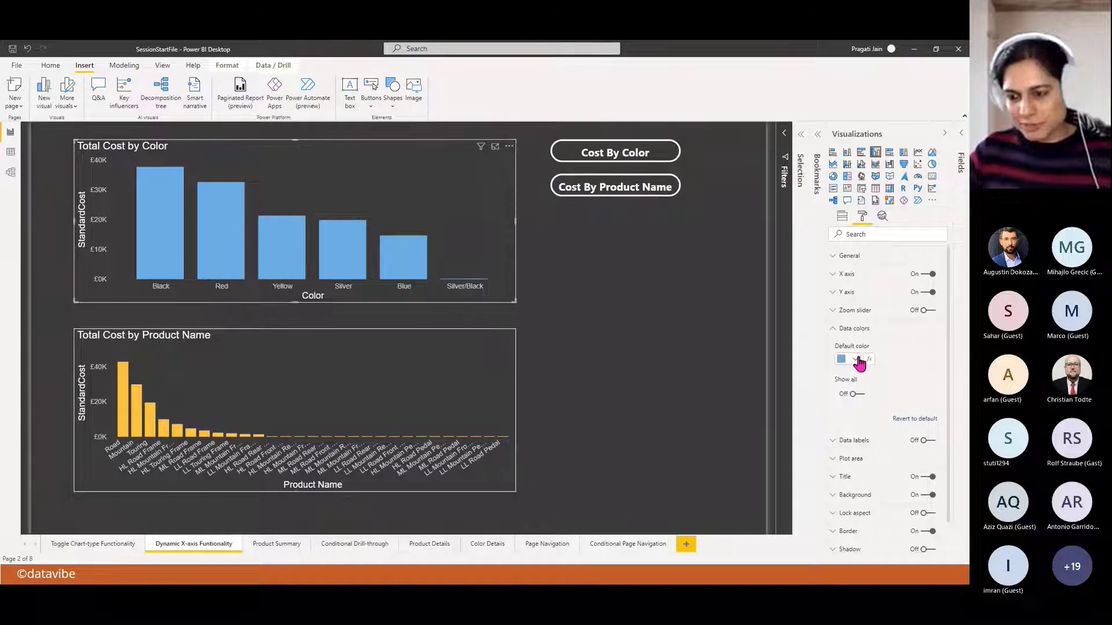
pyautogui.click(858, 359)
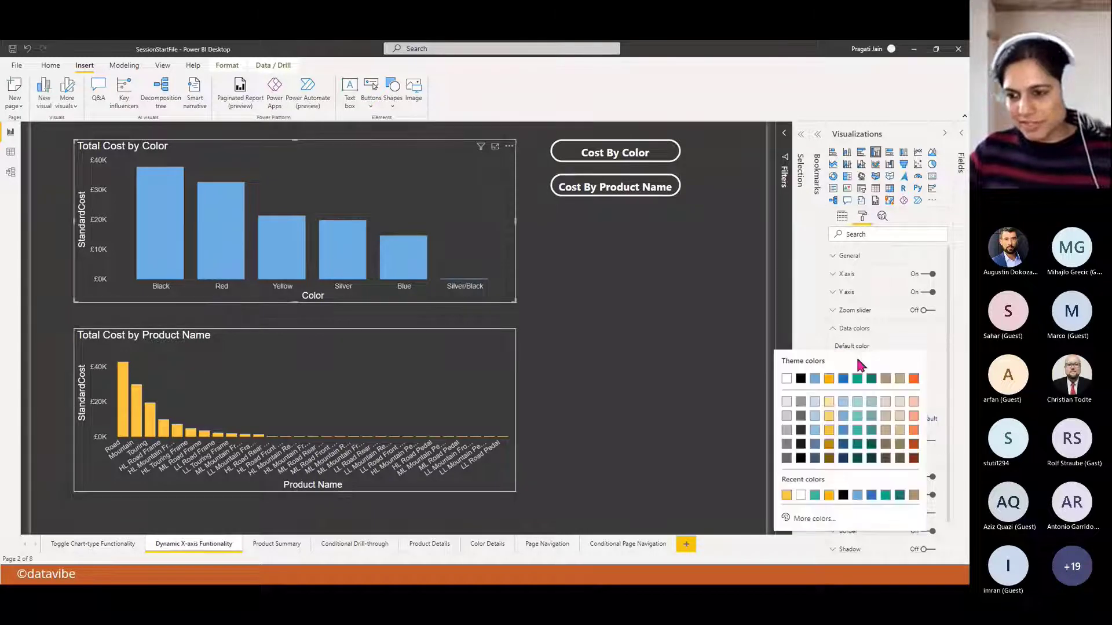
pyautogui.click(829, 379)
pyautogui.click(832, 330)
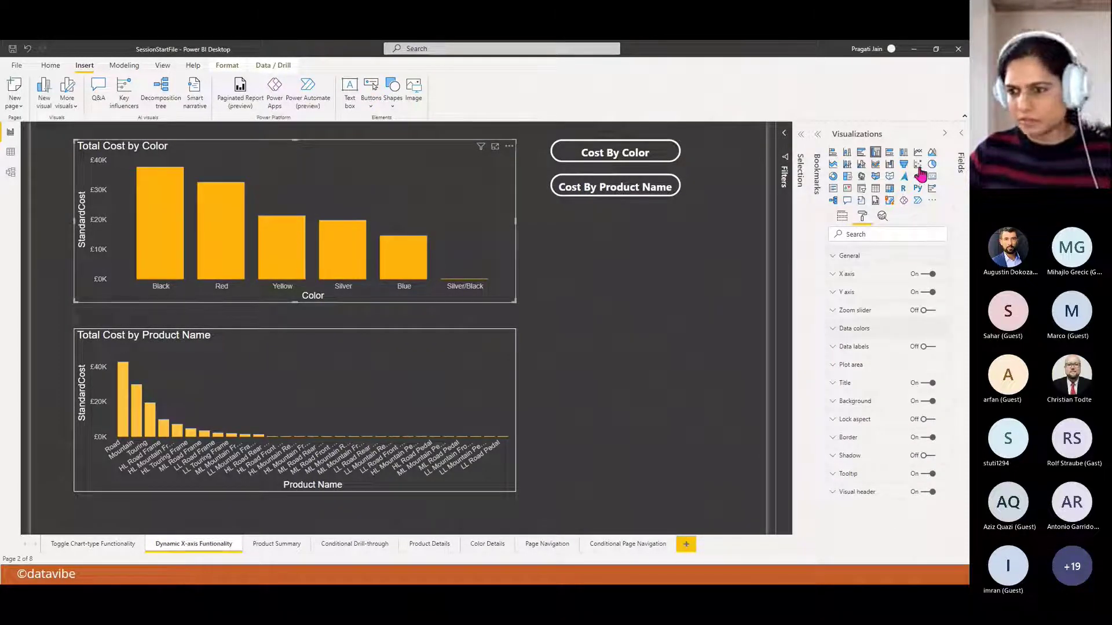
pyautogui.click(944, 133)
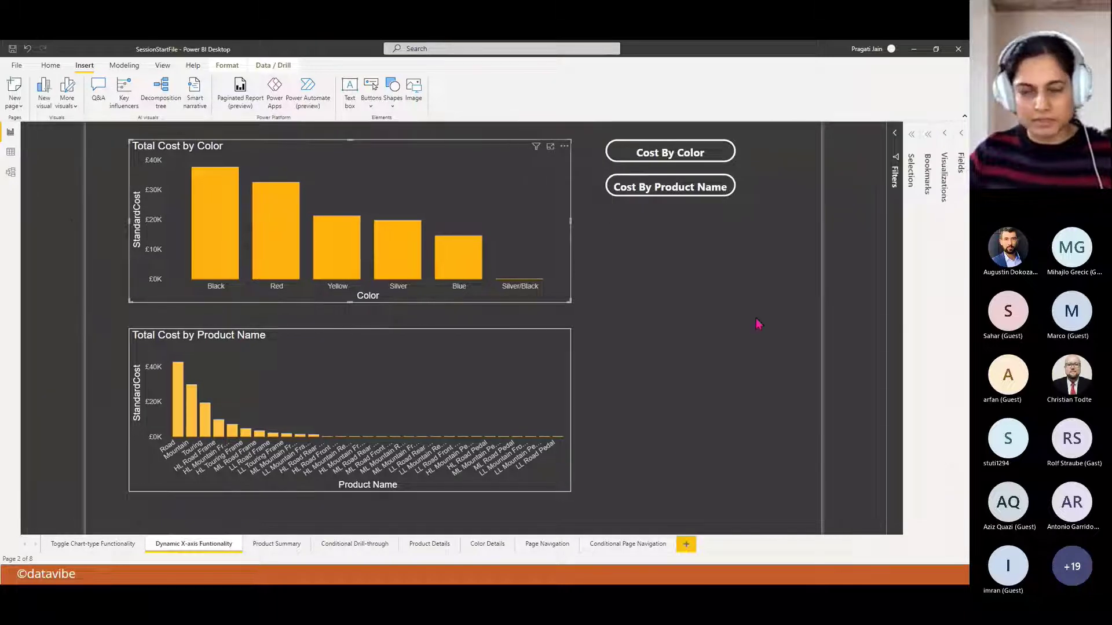
pyautogui.click(739, 333)
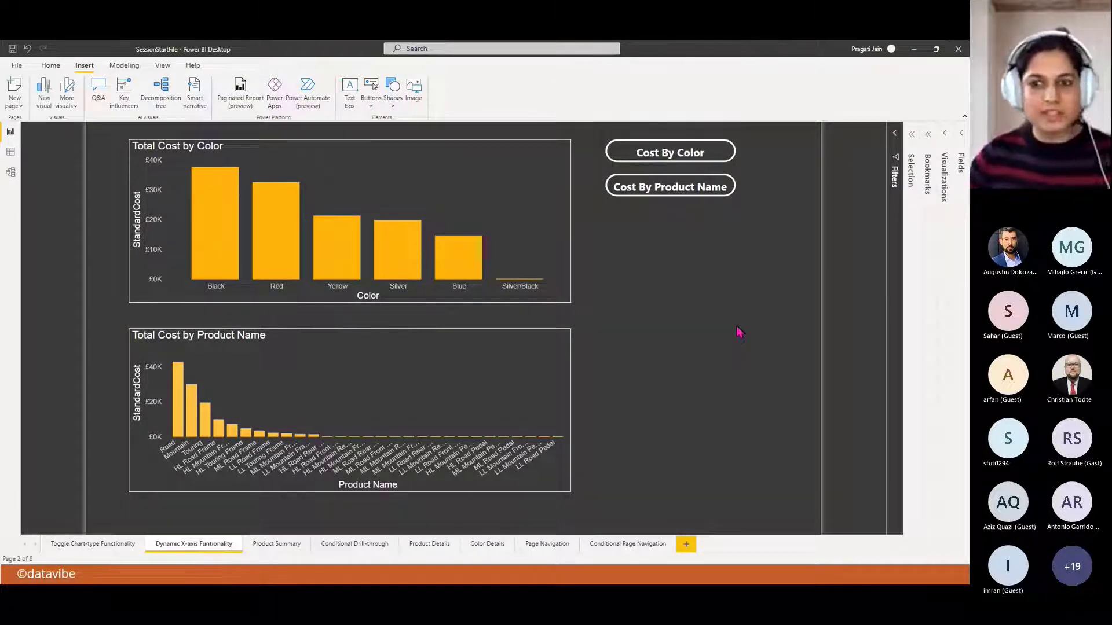
# - Move the Total Cost by Color chart so it exactly overlaps the Total Cost by Product Name chart
pyautogui.click(691, 153)
pyautogui.keyDown('ctrl'); pyautogui.click(688, 197); pyautogui.keyUp('ctrl')
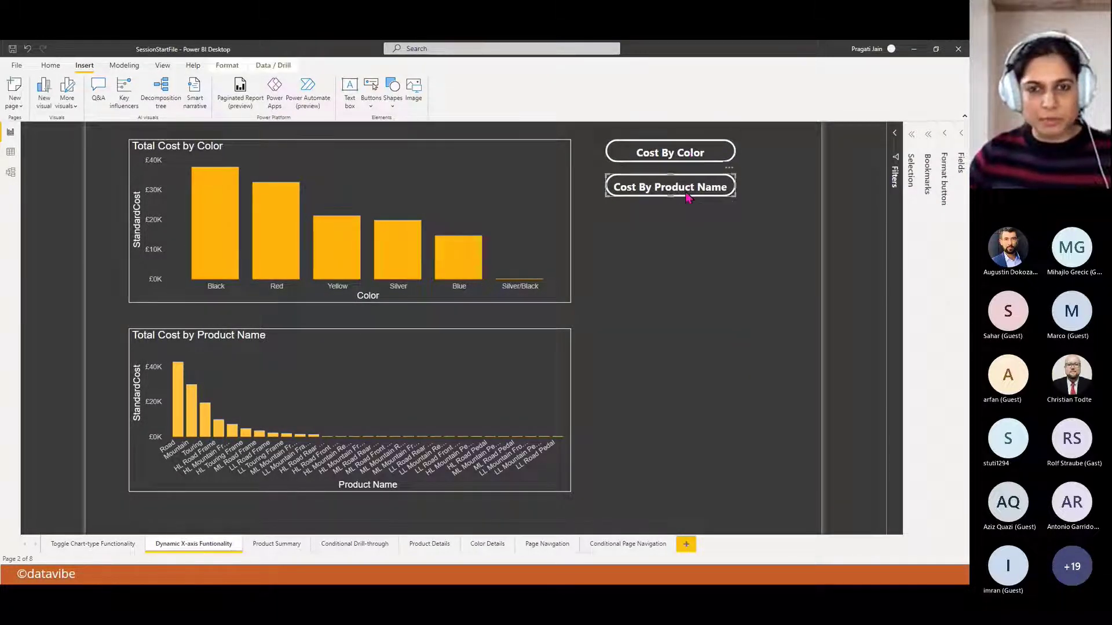
pyautogui.click(281, 156)
pyautogui.click(292, 346)
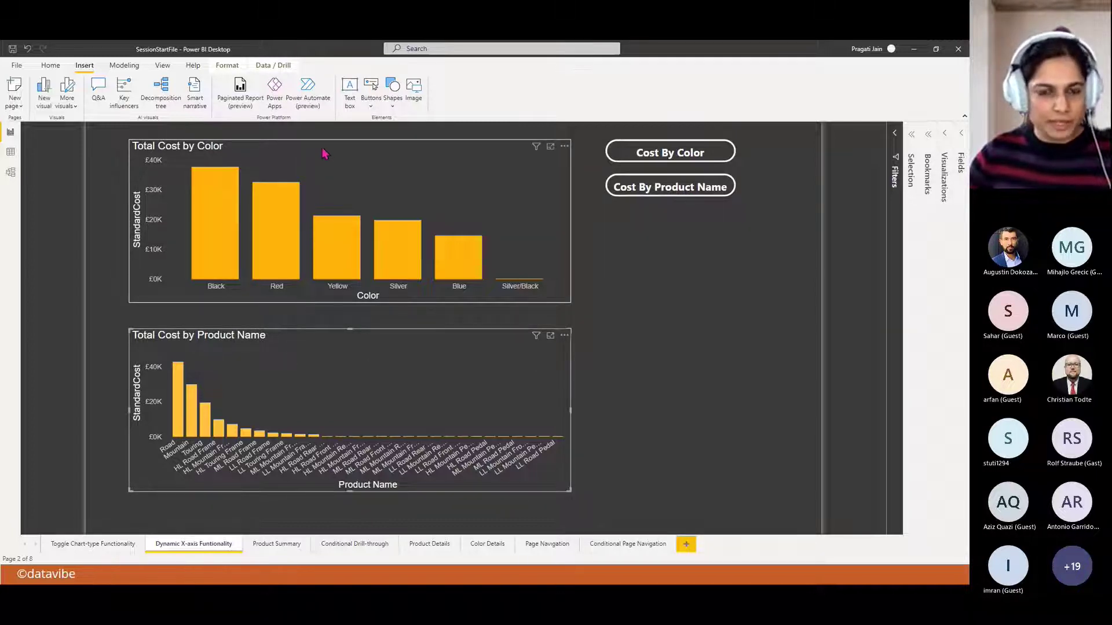
pyautogui.moveTo(324, 153); pyautogui.dragTo(325, 345)
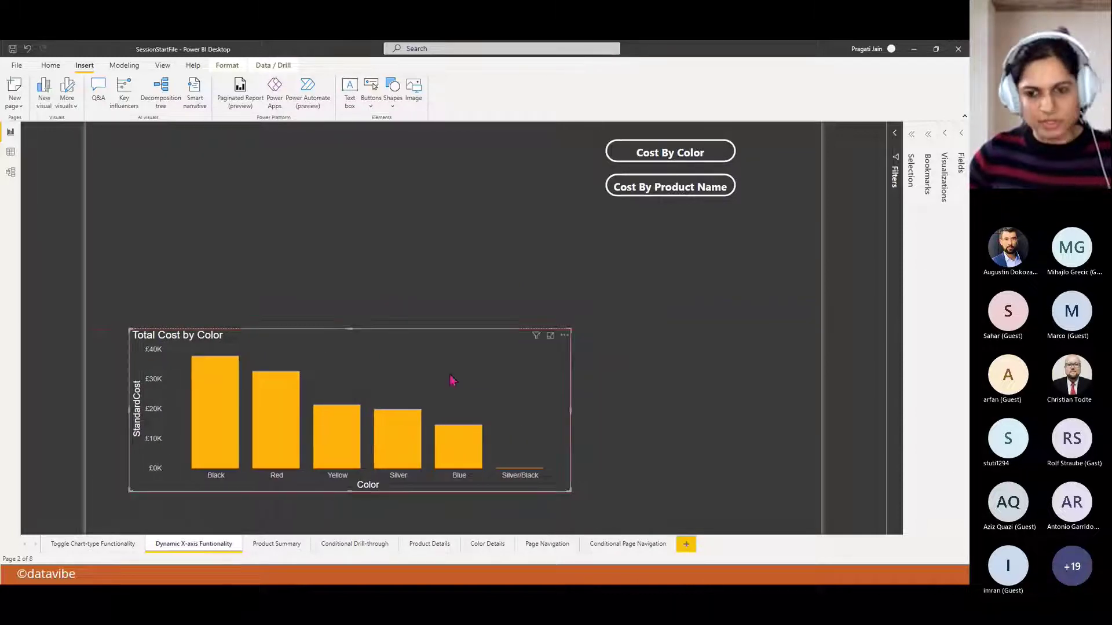
pyautogui.click(661, 391)
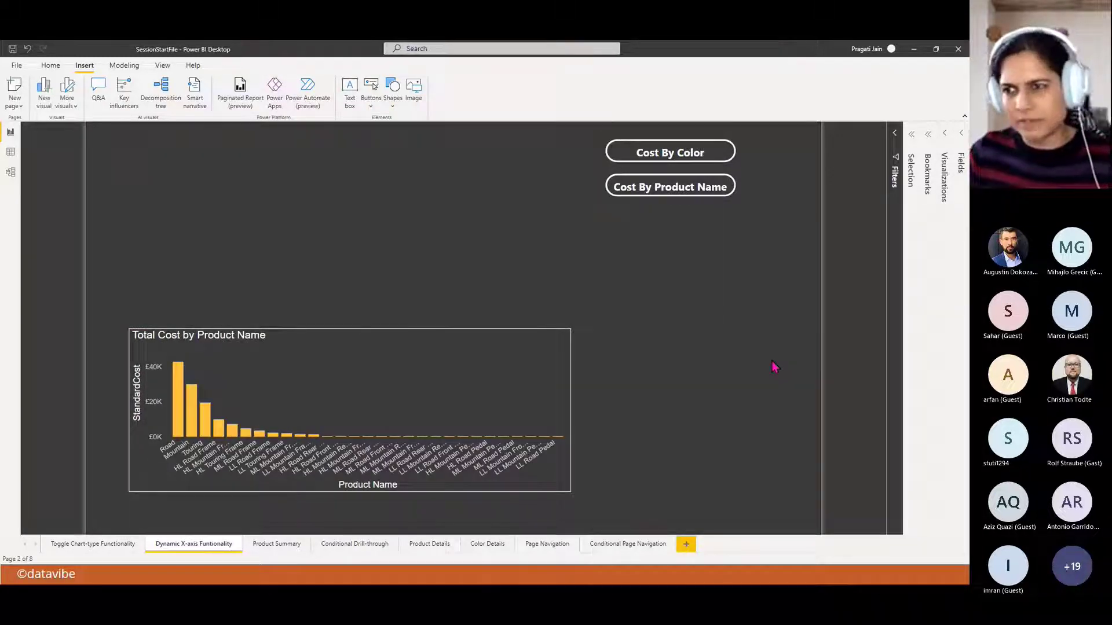
# - Turn on the Cost By Color button's action with type Bookmark and assign the byColor bookmark
pyautogui.click(947, 131)
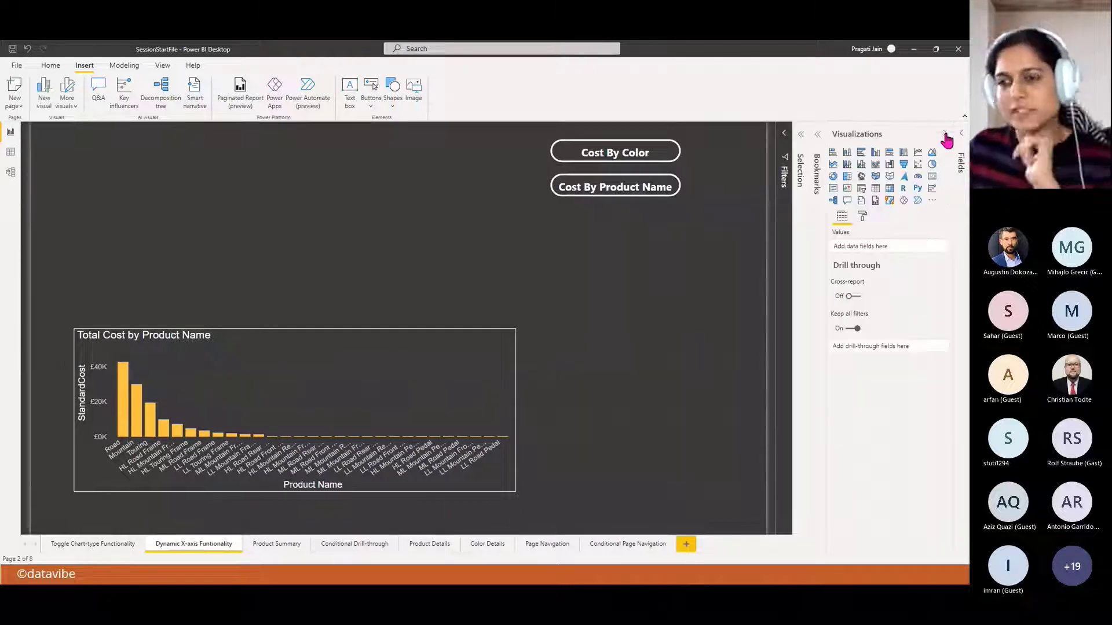
pyautogui.click(583, 156)
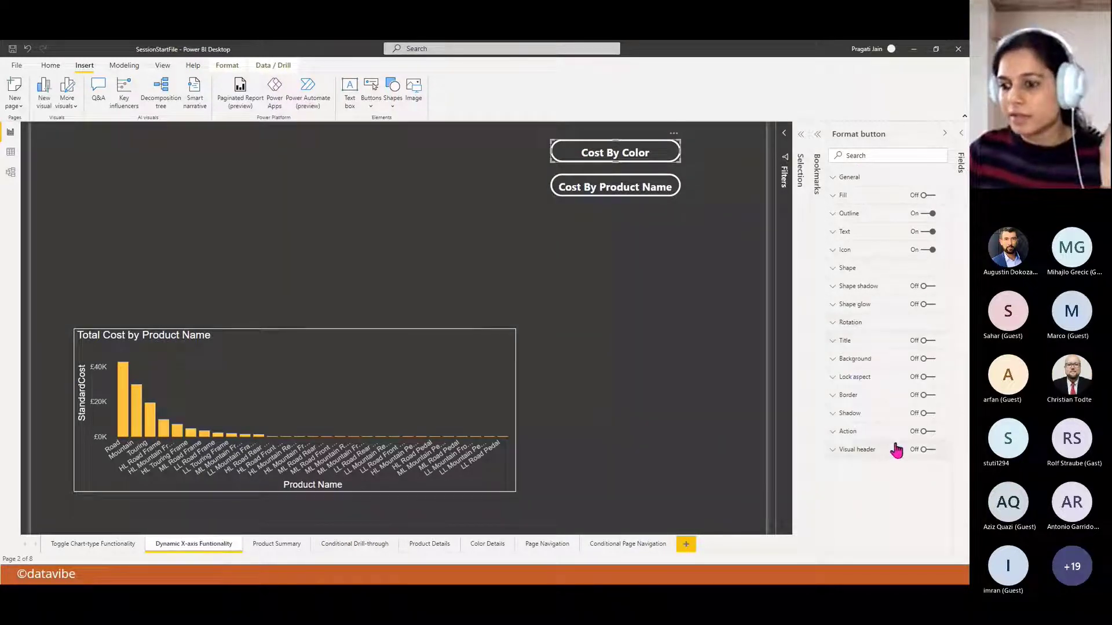
pyautogui.click(925, 432)
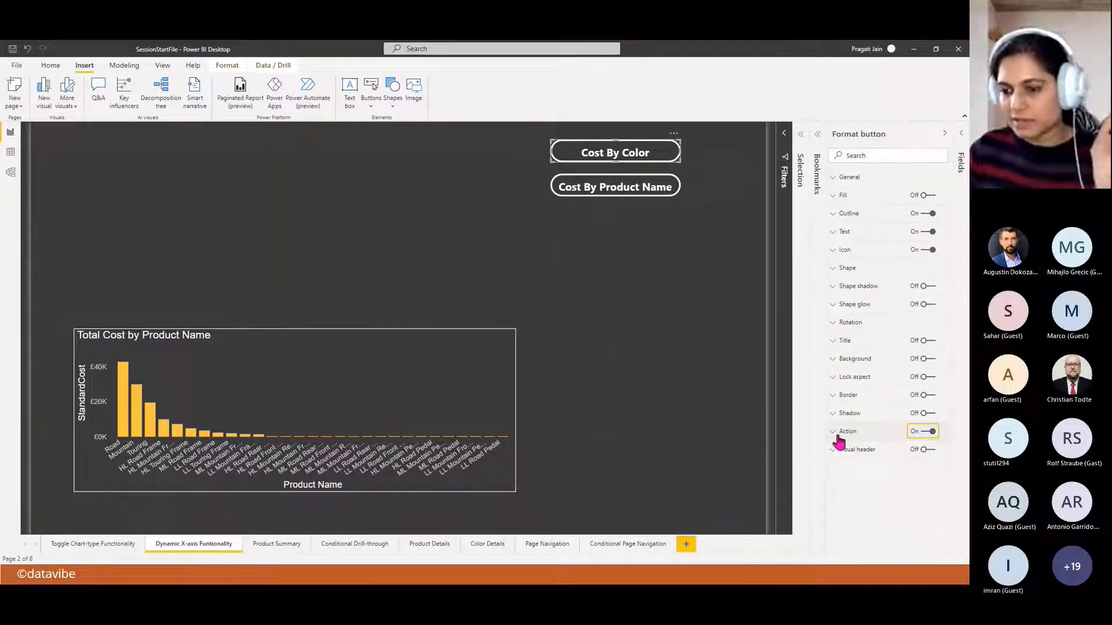
pyautogui.click(839, 438)
pyautogui.click(934, 438)
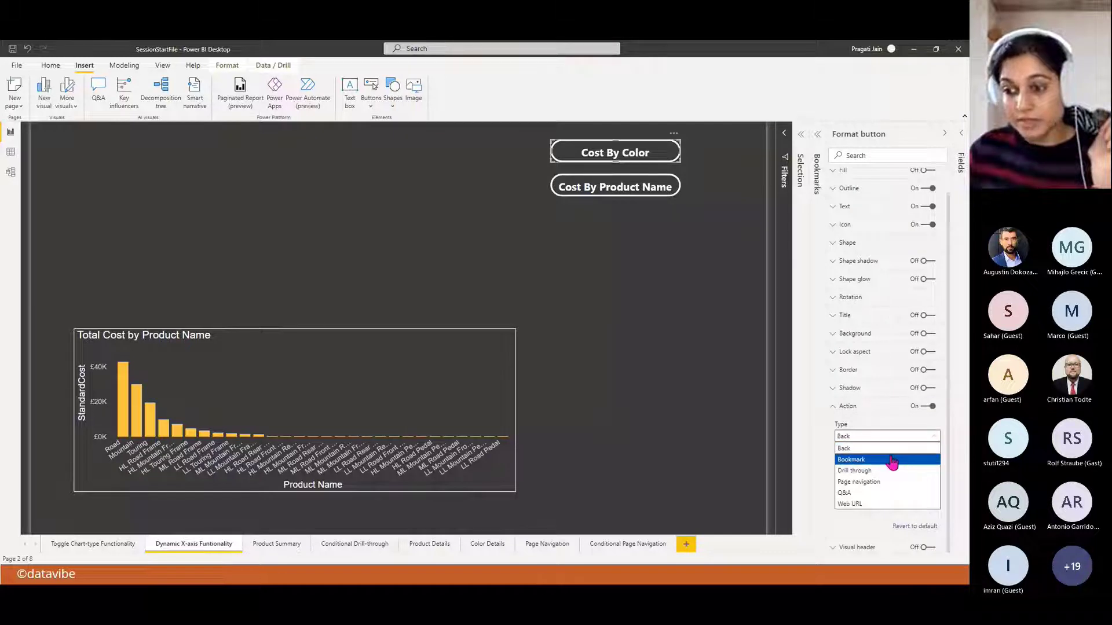
pyautogui.click(890, 460)
pyautogui.click(885, 467)
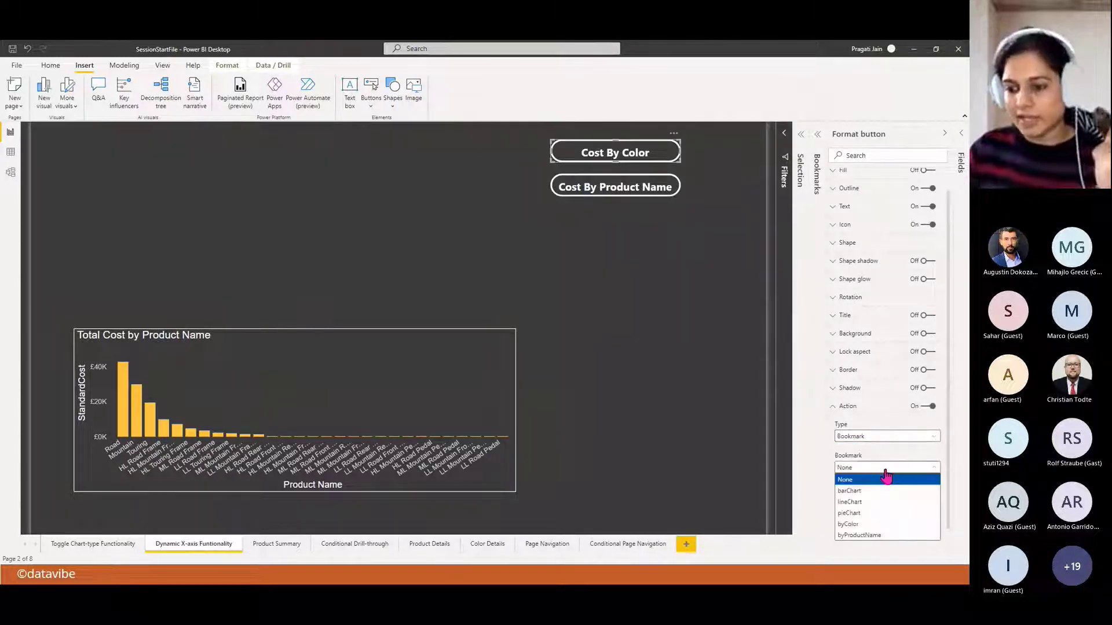
pyautogui.click(875, 525)
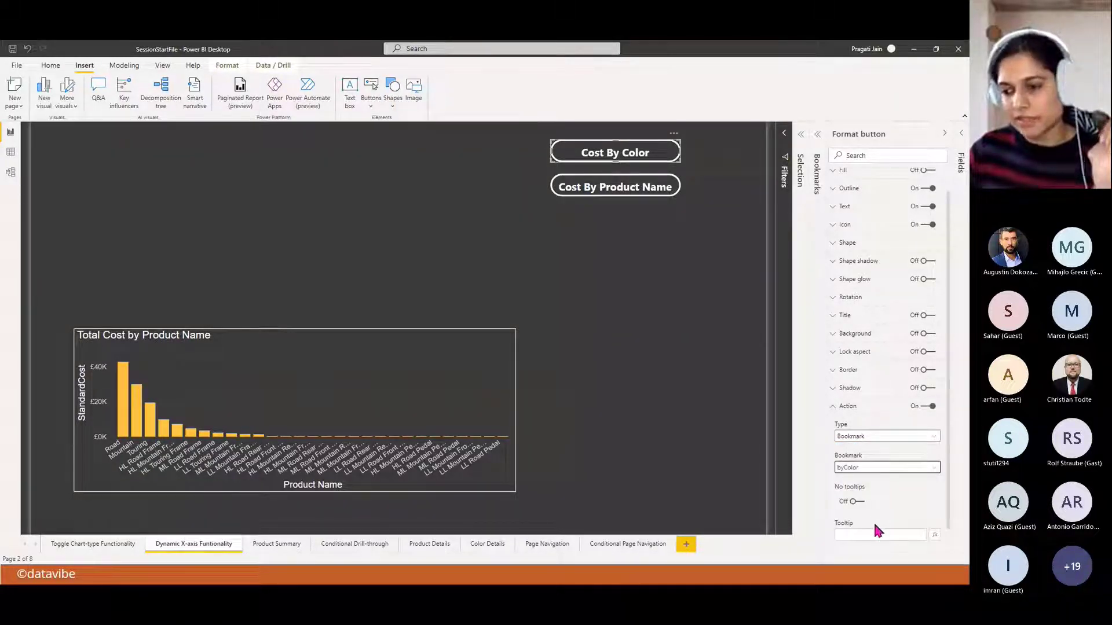
# - Give the Cost By Color button the tooltip "Click here to see cost by Color!" and copy that text
pyautogui.click(871, 534)
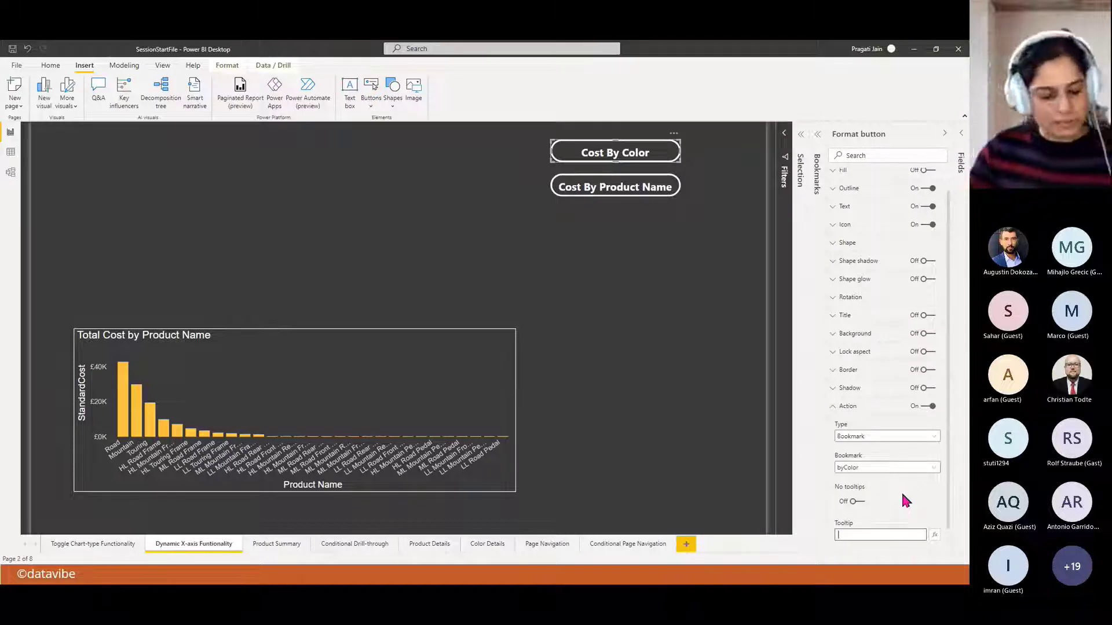
pyautogui.write('Click h')
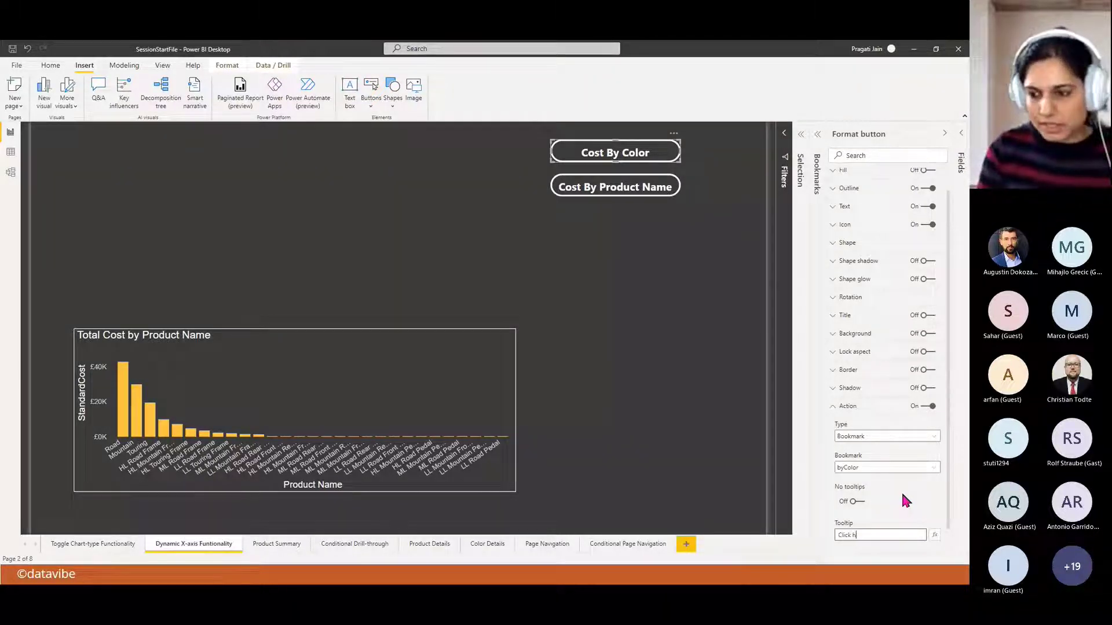
pyautogui.write('ere to ')
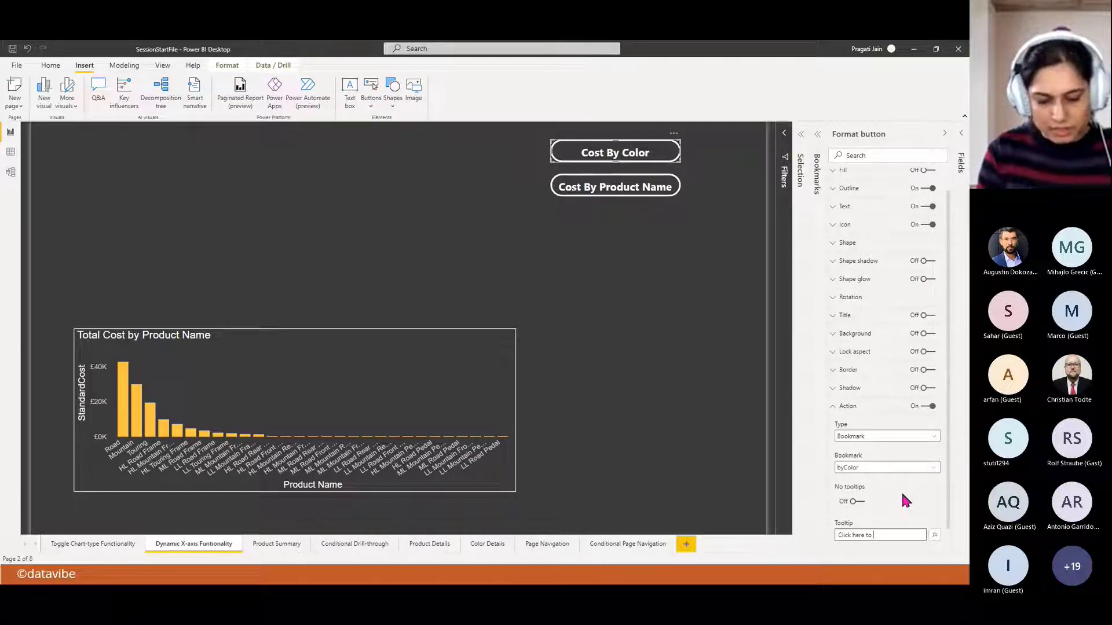
pyautogui.write('see cost by Color')
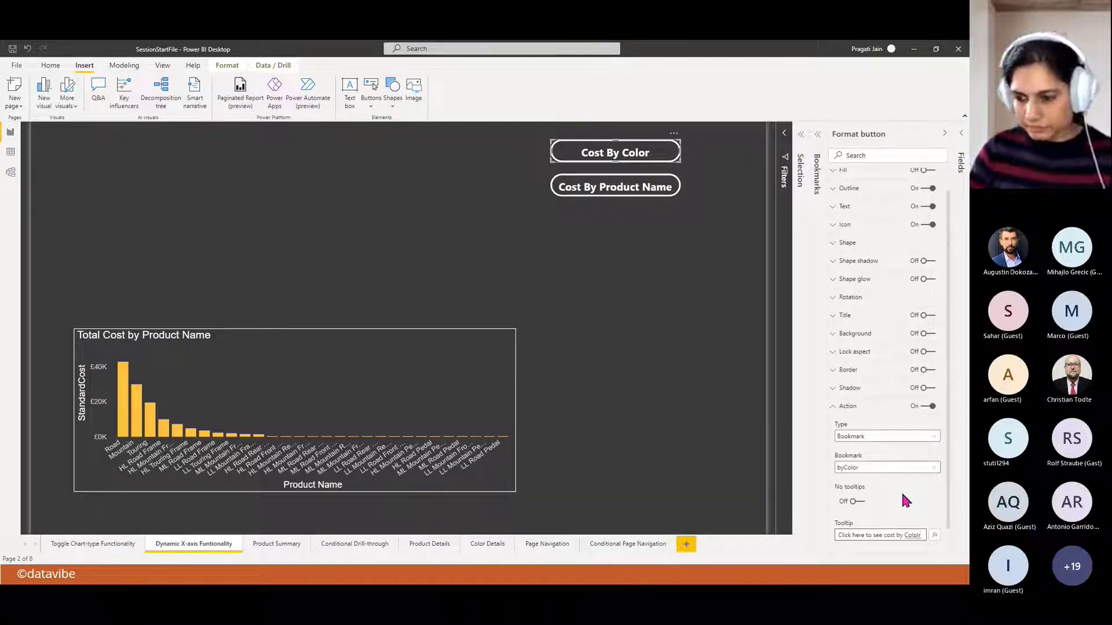
pyautogui.press('BackSpace')
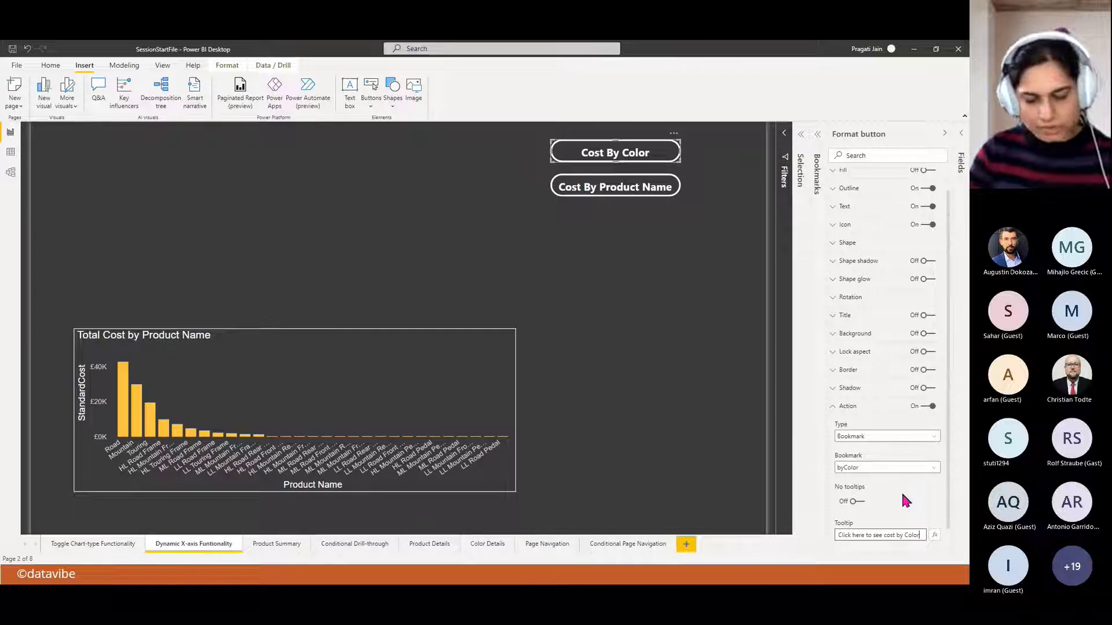
pyautogui.moveTo(837, 534); pyautogui.dragTo(922, 534)
pyautogui.hotkey('ctrl', 'c')
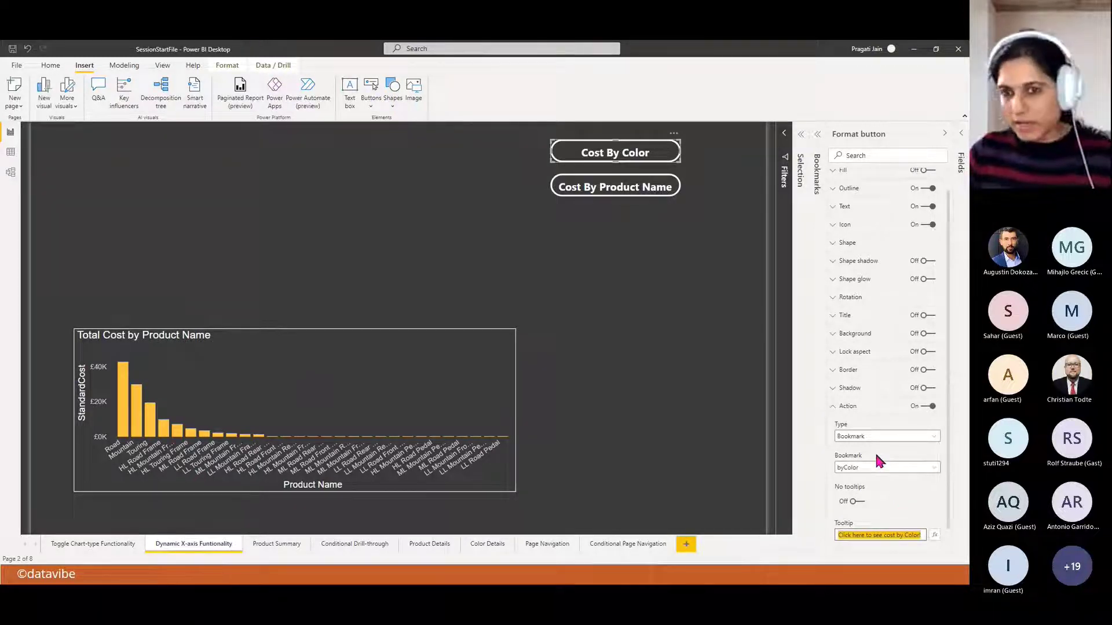
# - Turn on the Cost By Product Name button's action with type Bookmark and assign the byProductName bookmark
pyautogui.click(610, 192)
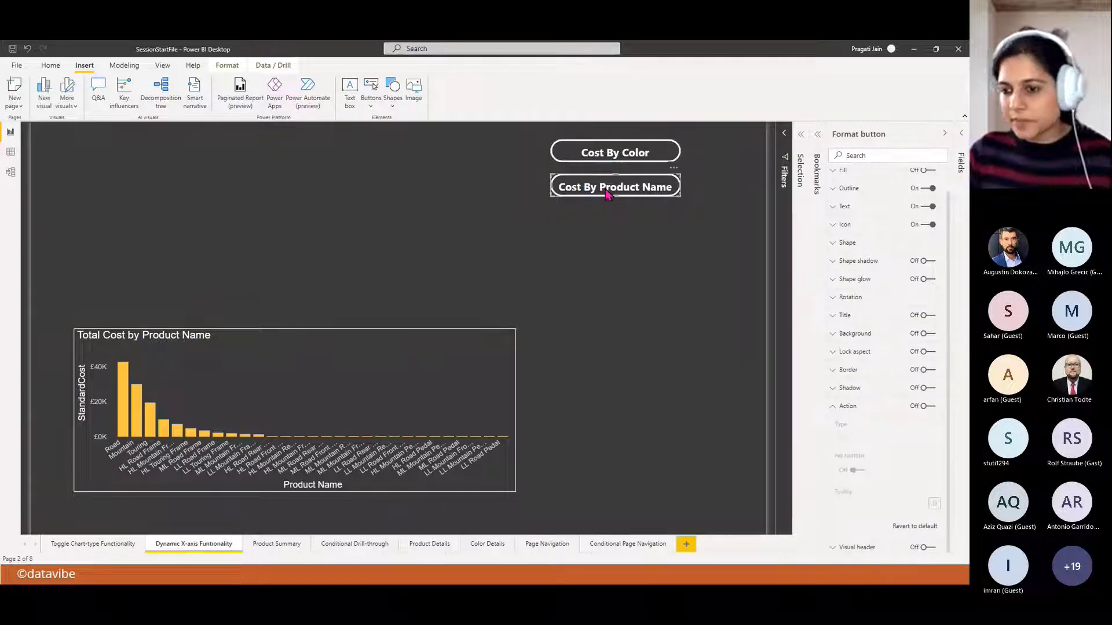
pyautogui.click(929, 407)
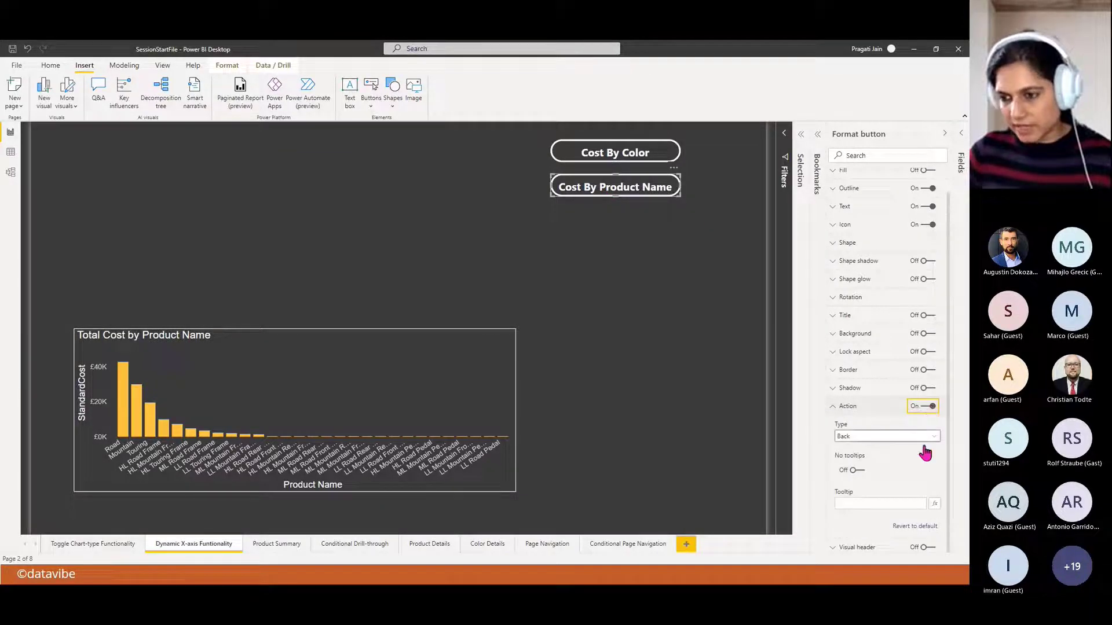
pyautogui.click(934, 441)
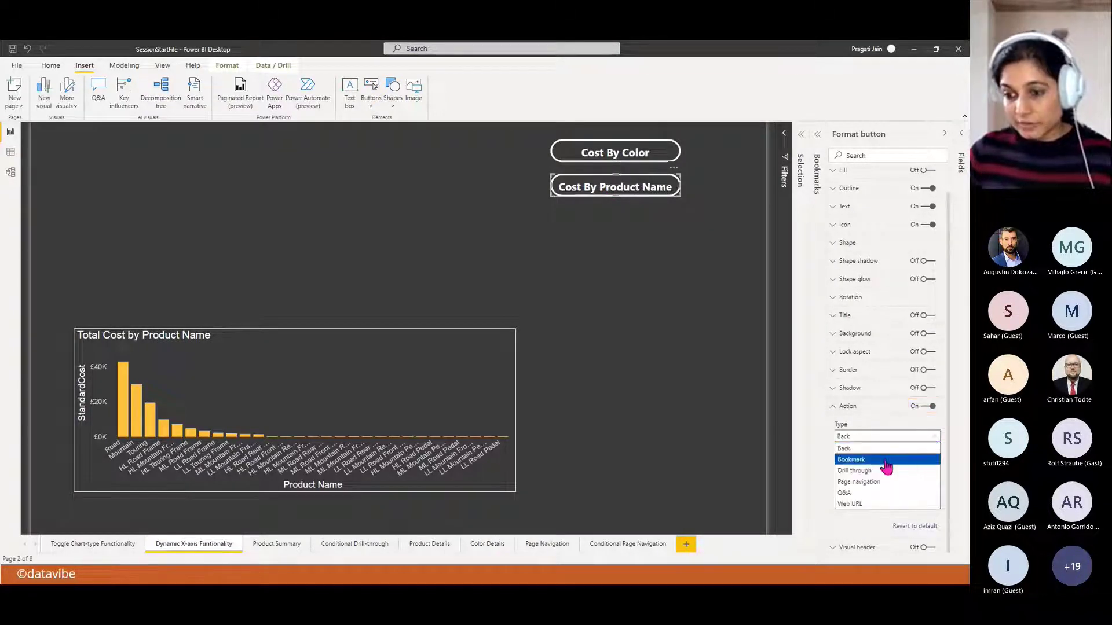
pyautogui.click(886, 461)
pyautogui.click(932, 469)
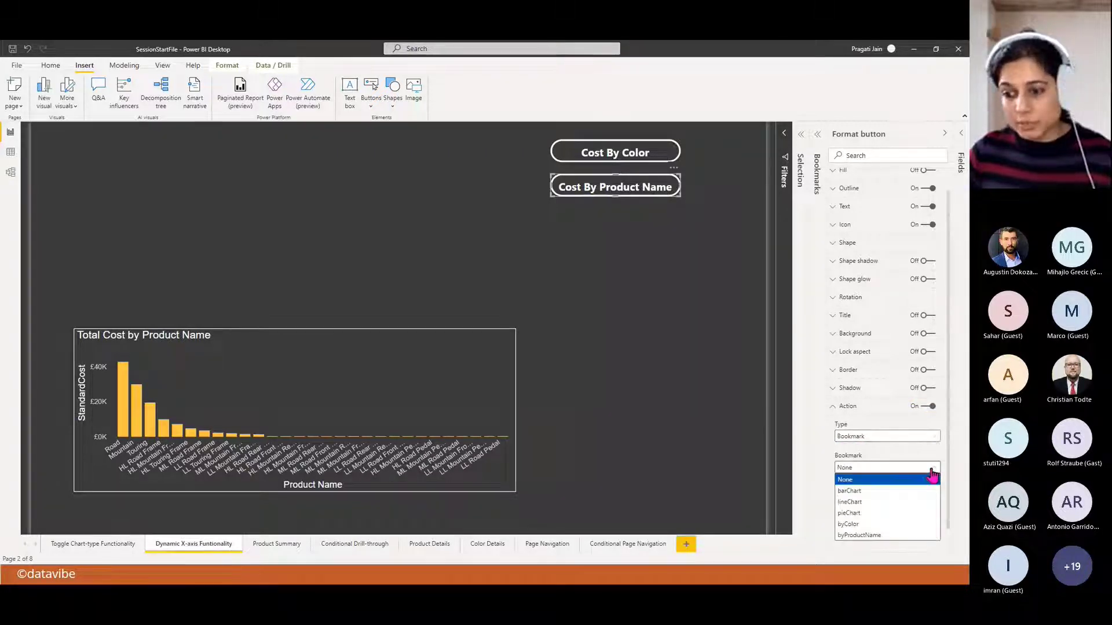
pyautogui.click(875, 528)
# - Reuse the copied tooltip for the Cost By Product Name button, changing it to "Click here to see cost by Product Name!"
pyautogui.click(876, 534)
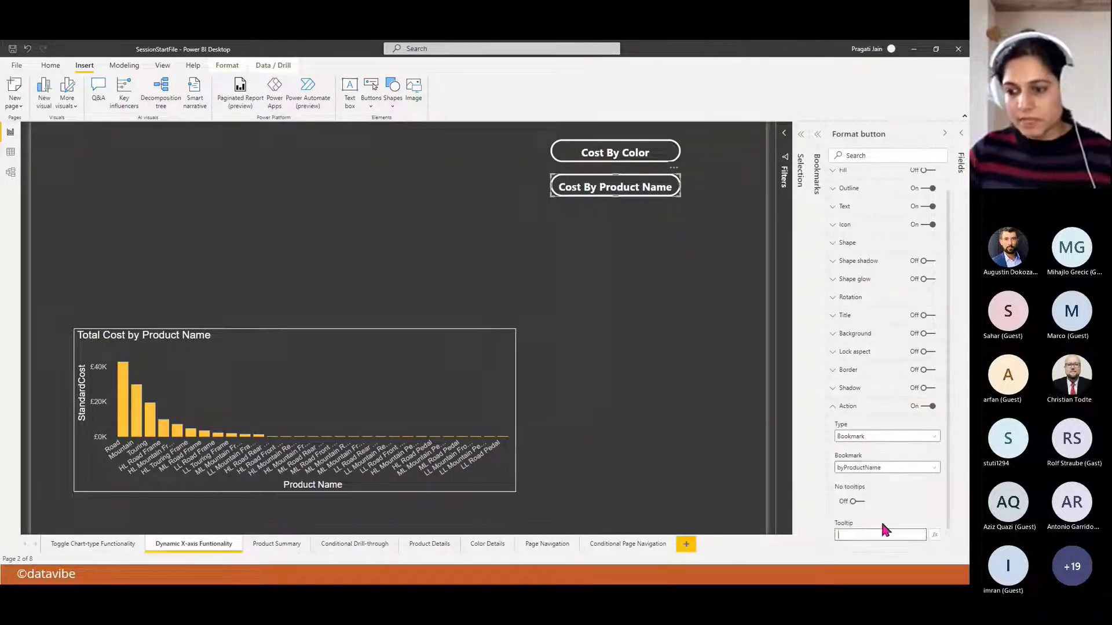
pyautogui.hotkey('ctrl', 'v')
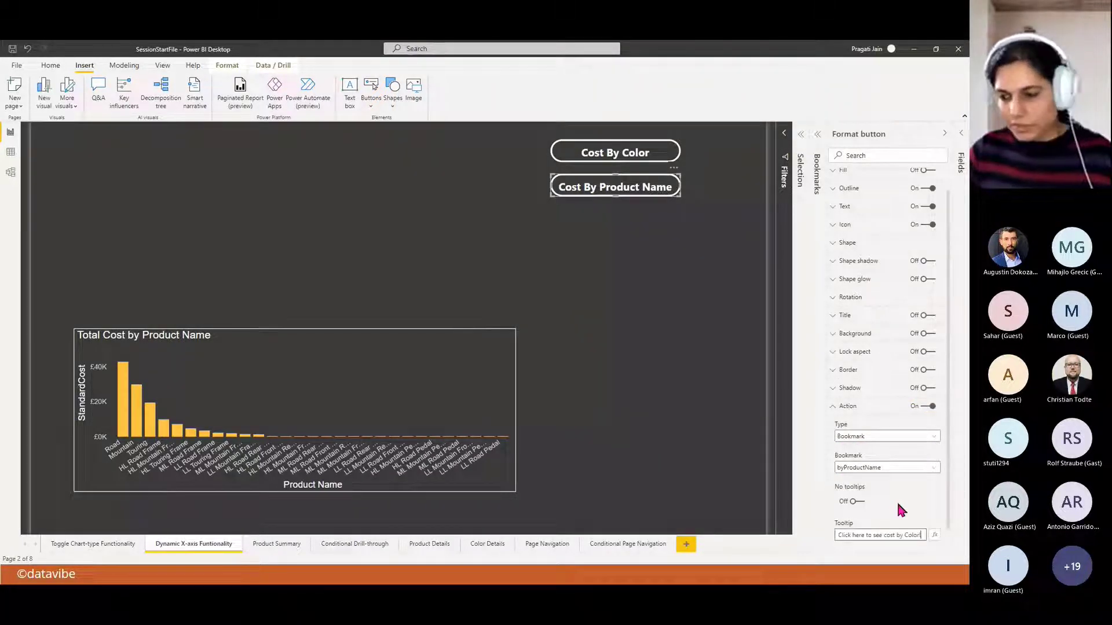
pyautogui.doubleClick(908, 536)
pyautogui.write('Product Name')
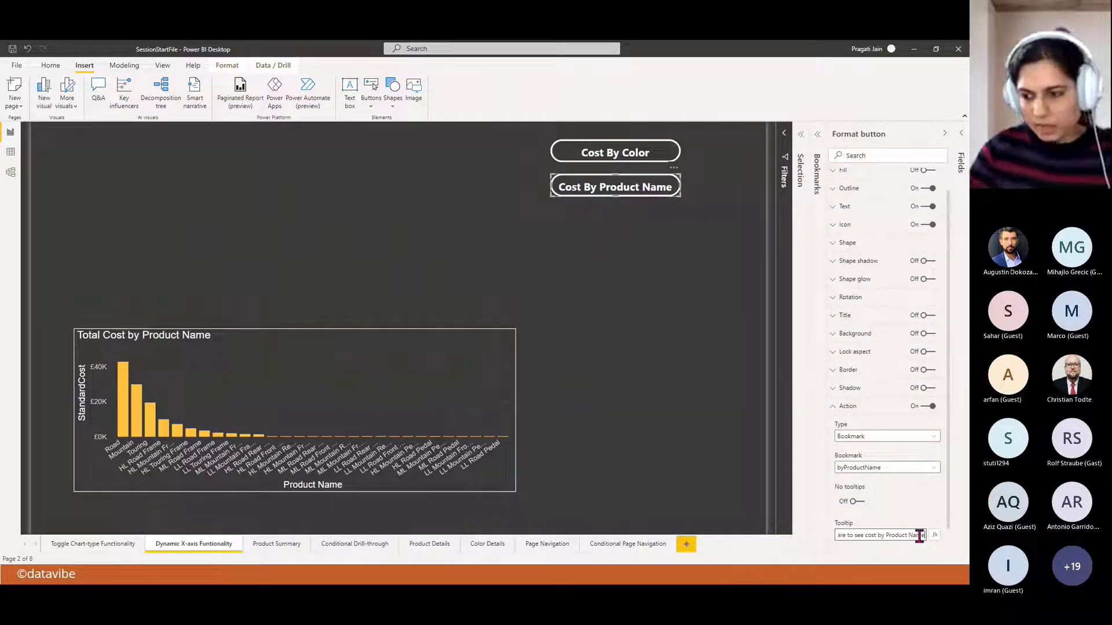
pyautogui.click(834, 406)
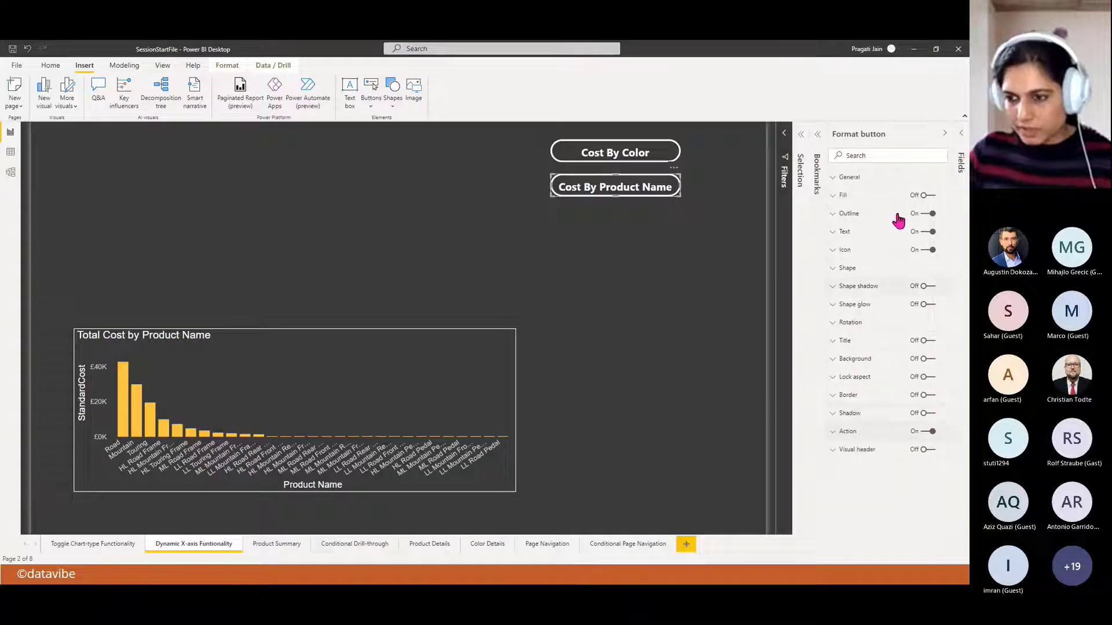
# - Test the Cost By Color and Cost By Product Name buttons by running each one's bookmark action
pyautogui.click(945, 134)
pyautogui.click(769, 345)
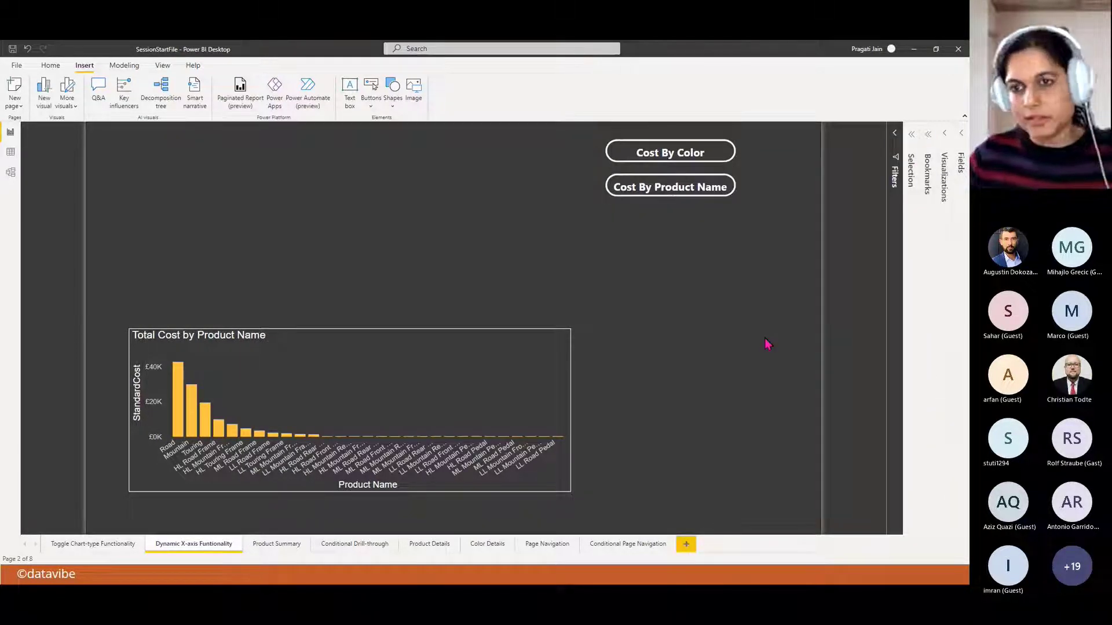
pyautogui.keyDown('ctrl'); pyautogui.click(683, 156); pyautogui.keyUp('ctrl')
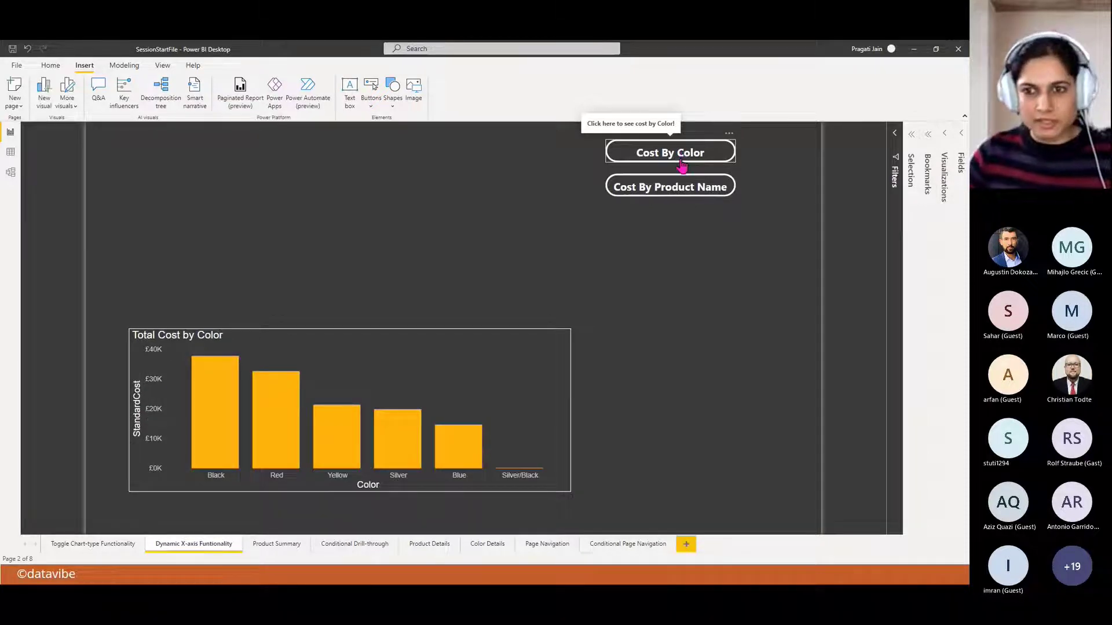
pyautogui.keyDown('ctrl'); pyautogui.click(677, 191); pyautogui.keyUp('ctrl')
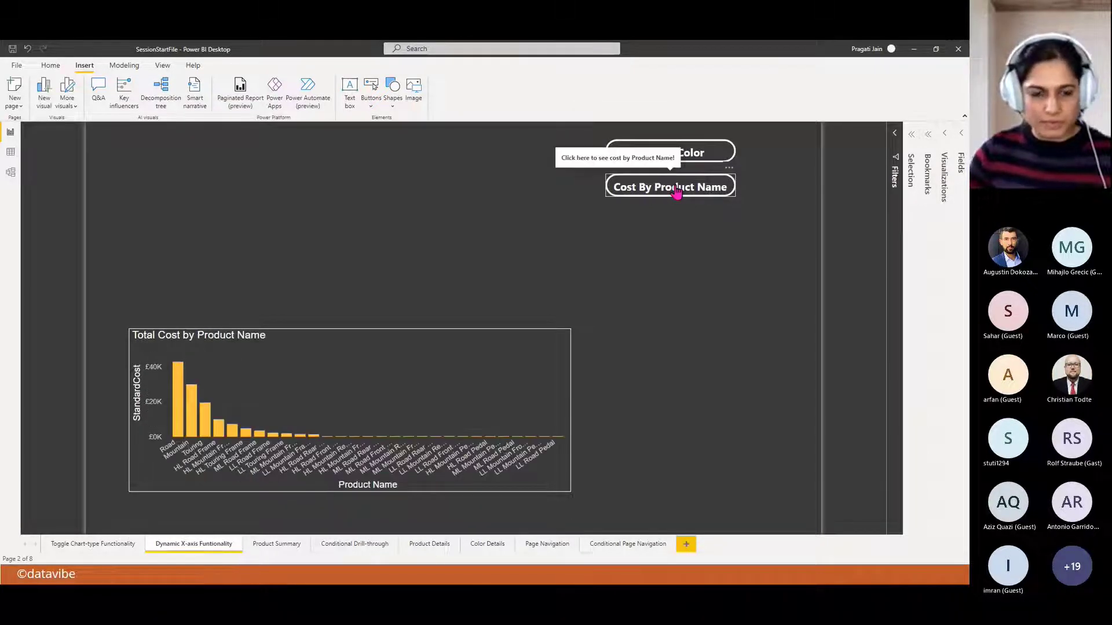
# - Move the overlapping Total Cost by Product Name and Total Cost by Color charts together to the page's upper area
pyautogui.click(913, 147)
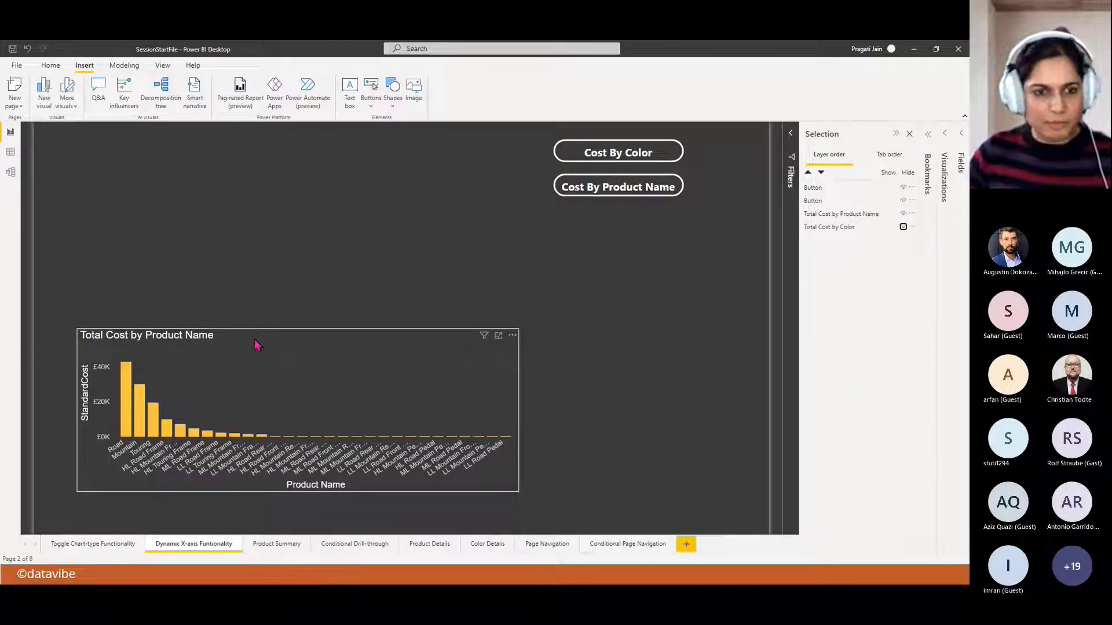
pyautogui.moveTo(256, 345); pyautogui.dragTo(337, 149)
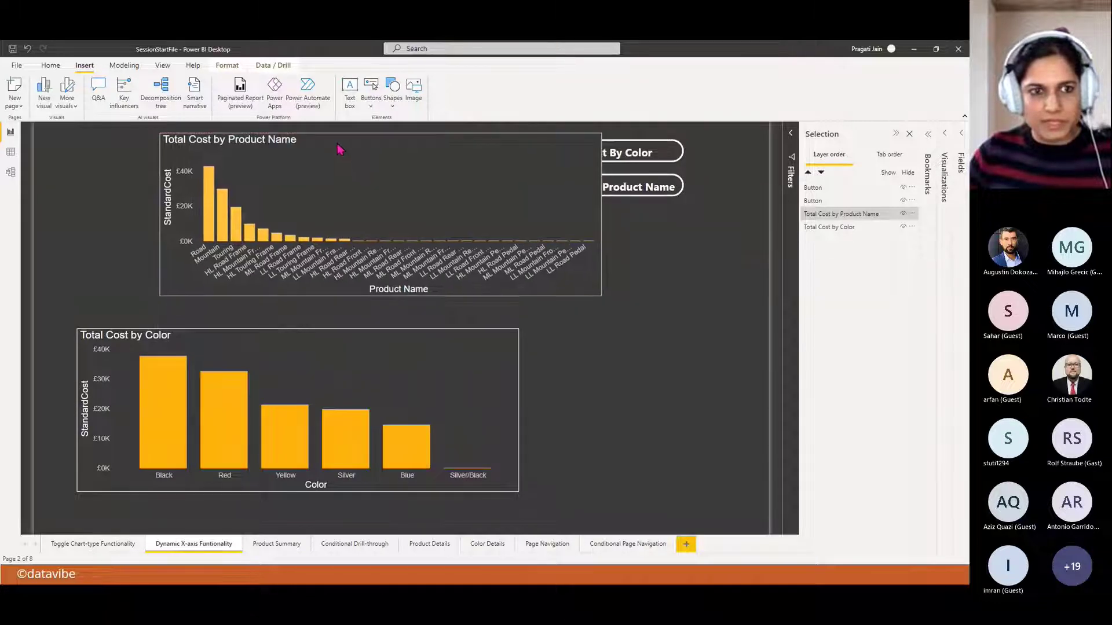
pyautogui.moveTo(256, 356); pyautogui.dragTo(339, 160)
# - Reposition the two buttons to the right of the charts, with Cost By Product Name above Cost By Color
pyautogui.click(689, 375)
pyautogui.moveTo(633, 186); pyautogui.dragTo(709, 194)
pyautogui.moveTo(644, 151); pyautogui.dragTo(717, 226)
pyautogui.click(617, 255)
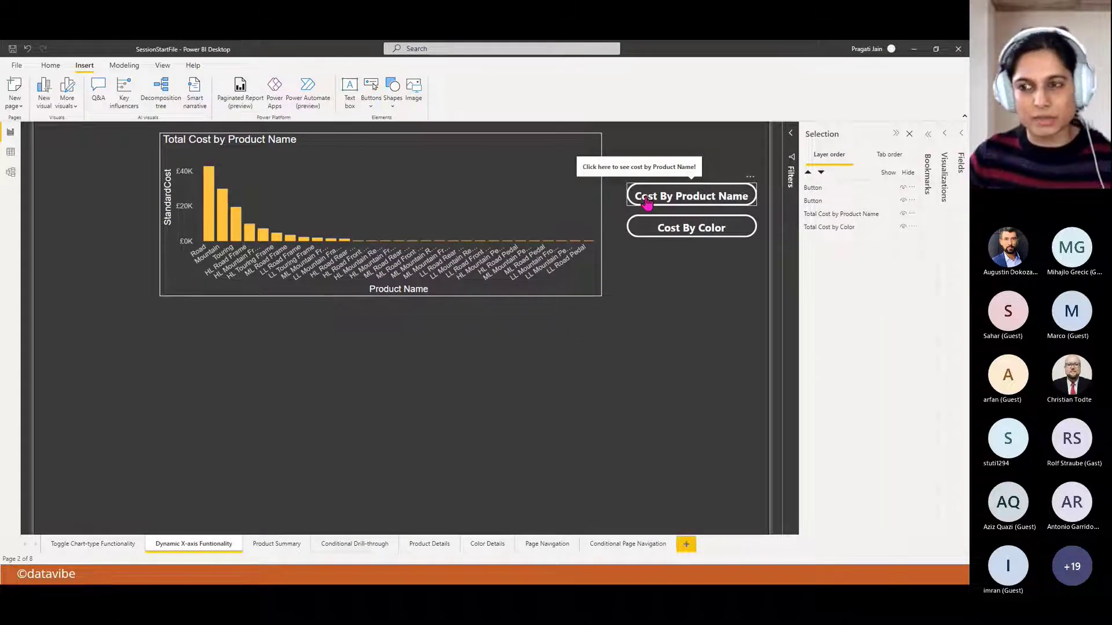
# - Collapse the Selection pane and test switching to the color chart and back to the product name chart with the buttons
pyautogui.click(896, 134)
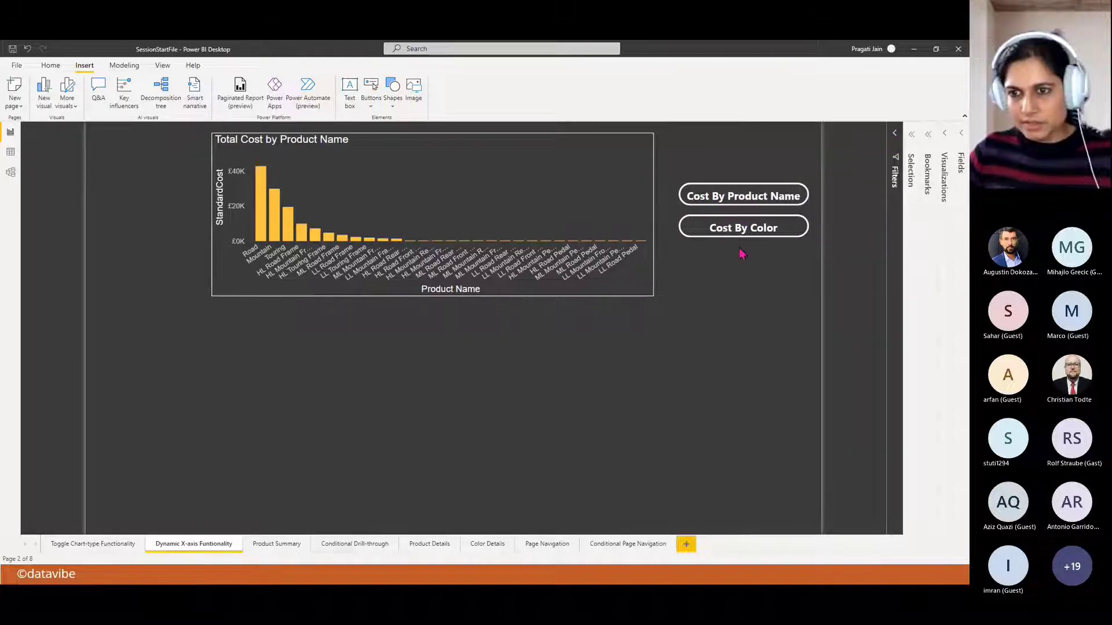
pyautogui.click(729, 236)
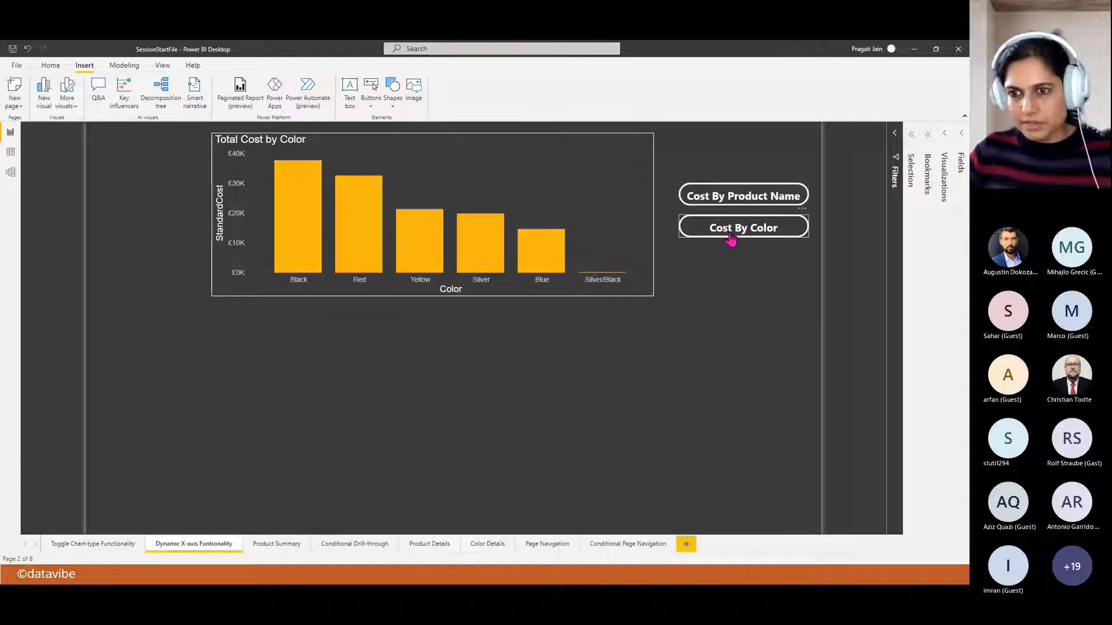
pyautogui.click(768, 204)
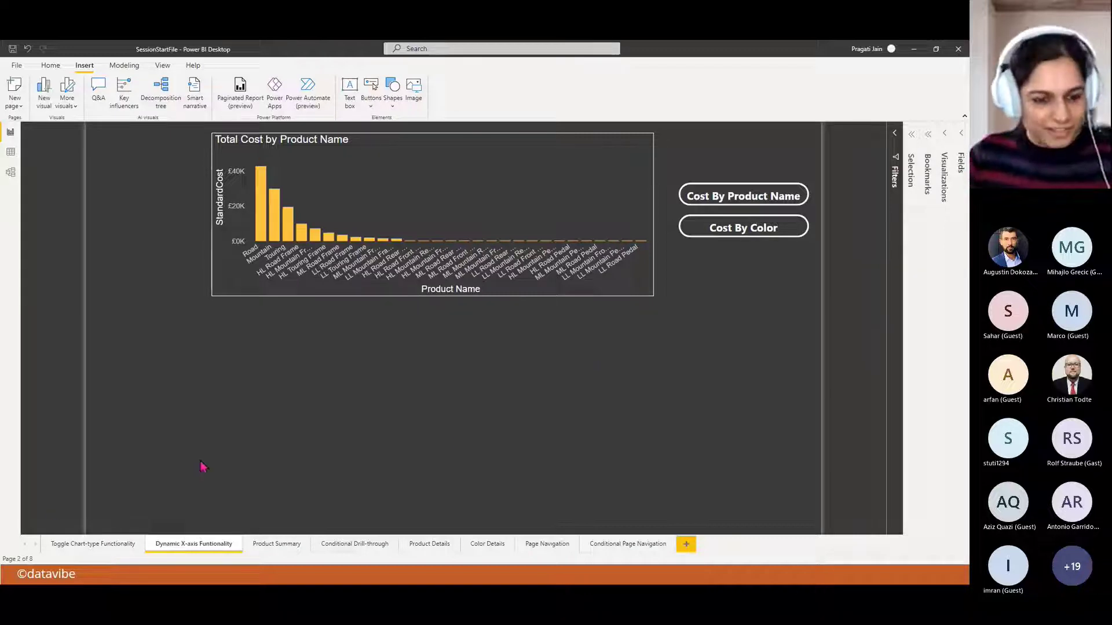
# - Switch to the presentation's agenda slide to review the session topics, and return to the Power BI report
pyautogui.hotkey('alt', 'Tab')
pyautogui.hotkey('alt', 'Tab')
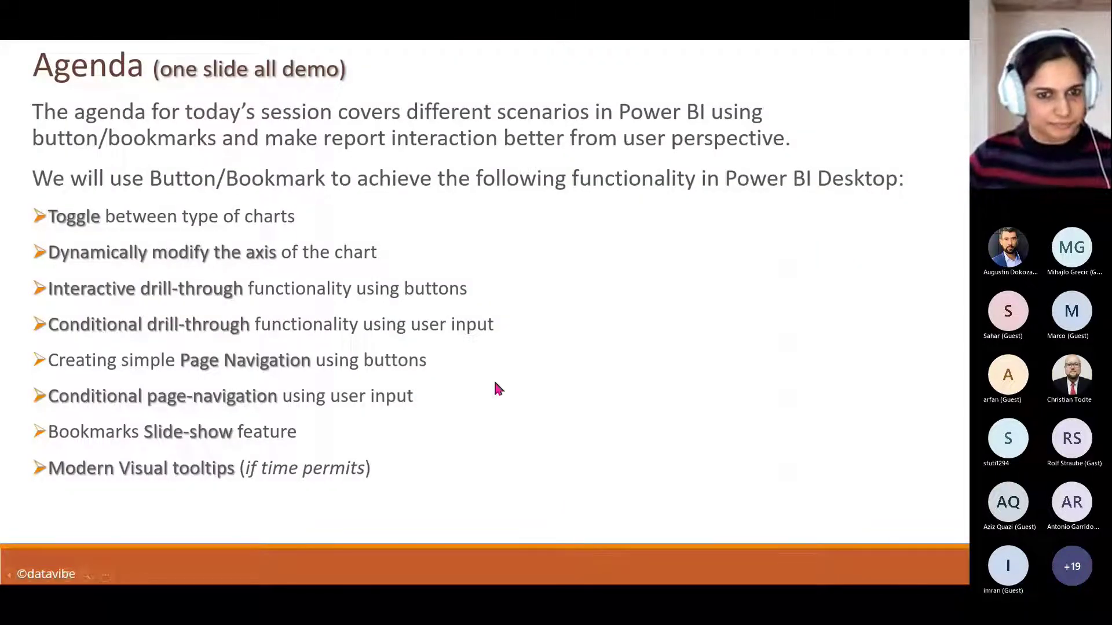
pyautogui.hotkey('alt', 'Tab')
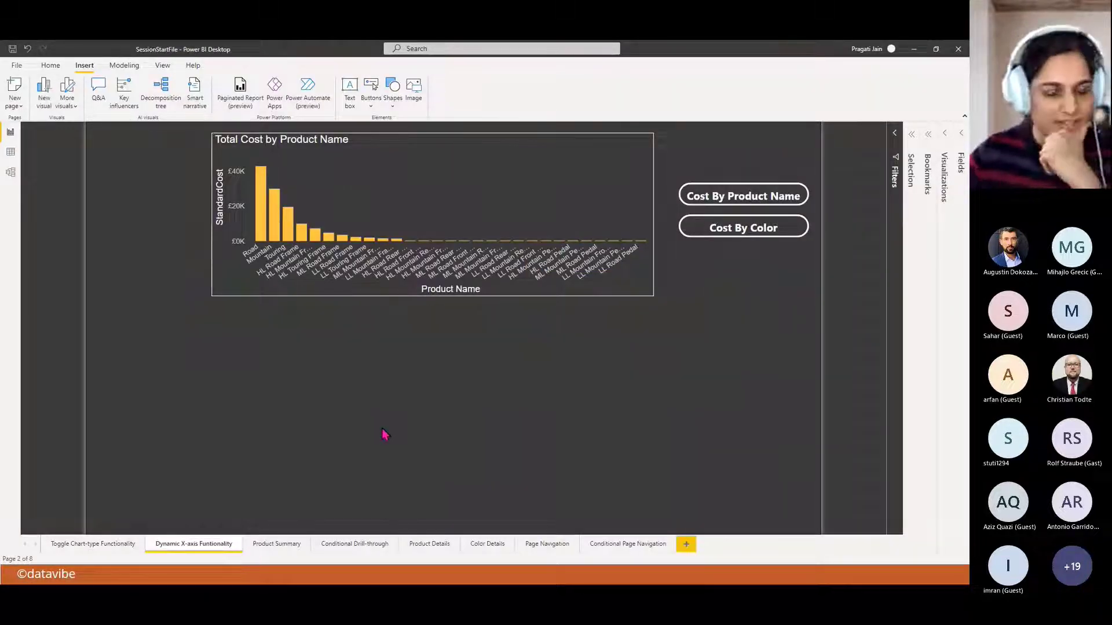
pyautogui.hotkey('alt', 'Tab')
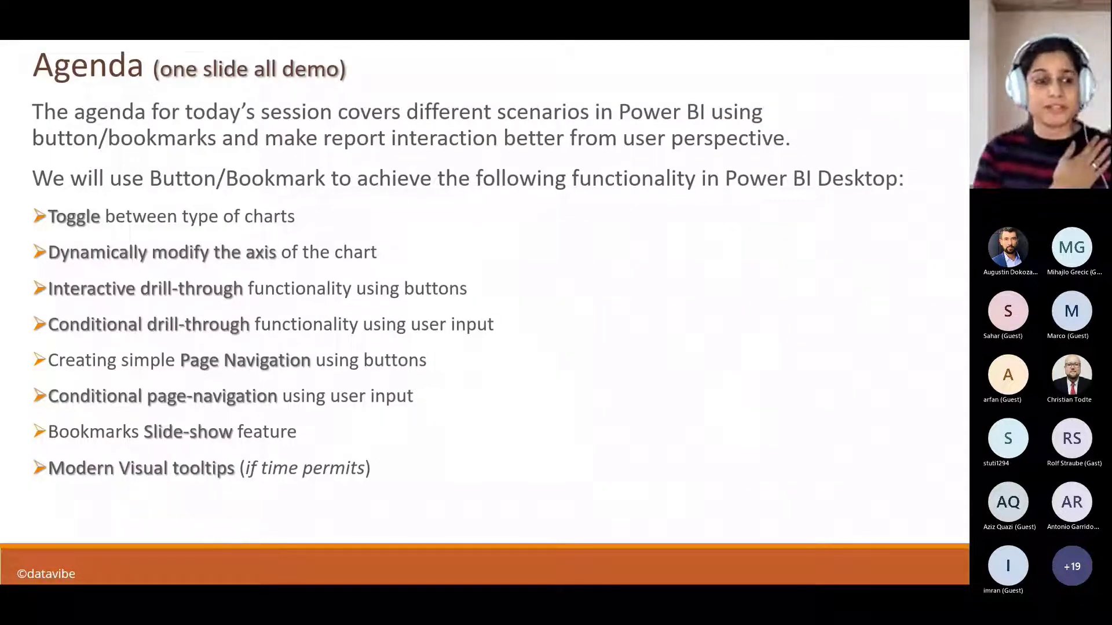
pyautogui.hotkey('alt', 'Tab')
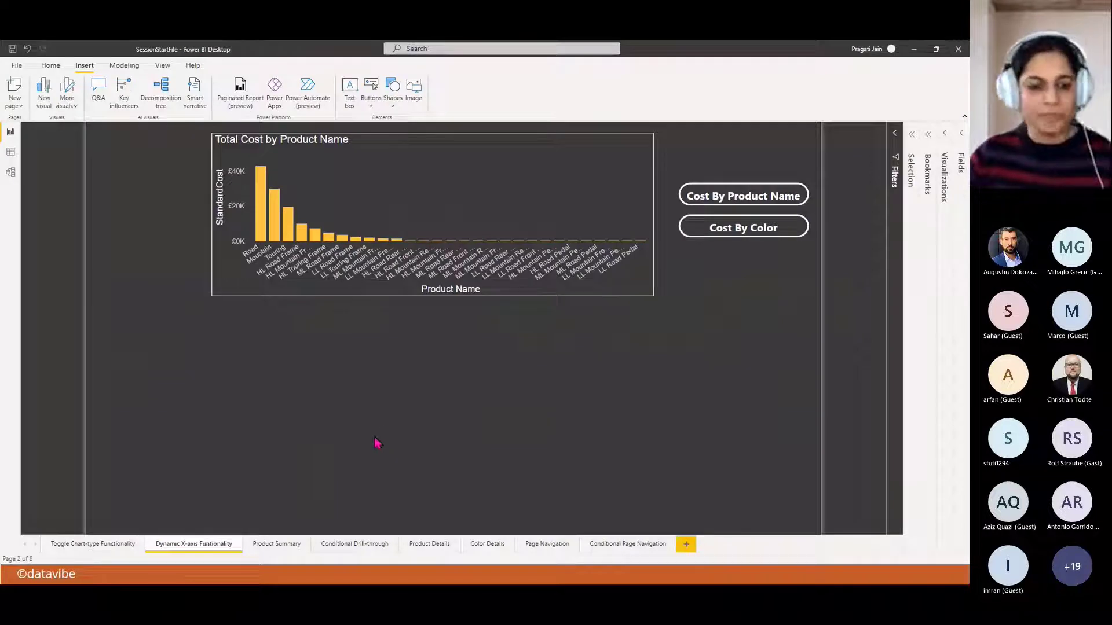
# - Go to the Product Summary page and shift the Product Details table slightly to the left
pyautogui.click(277, 544)
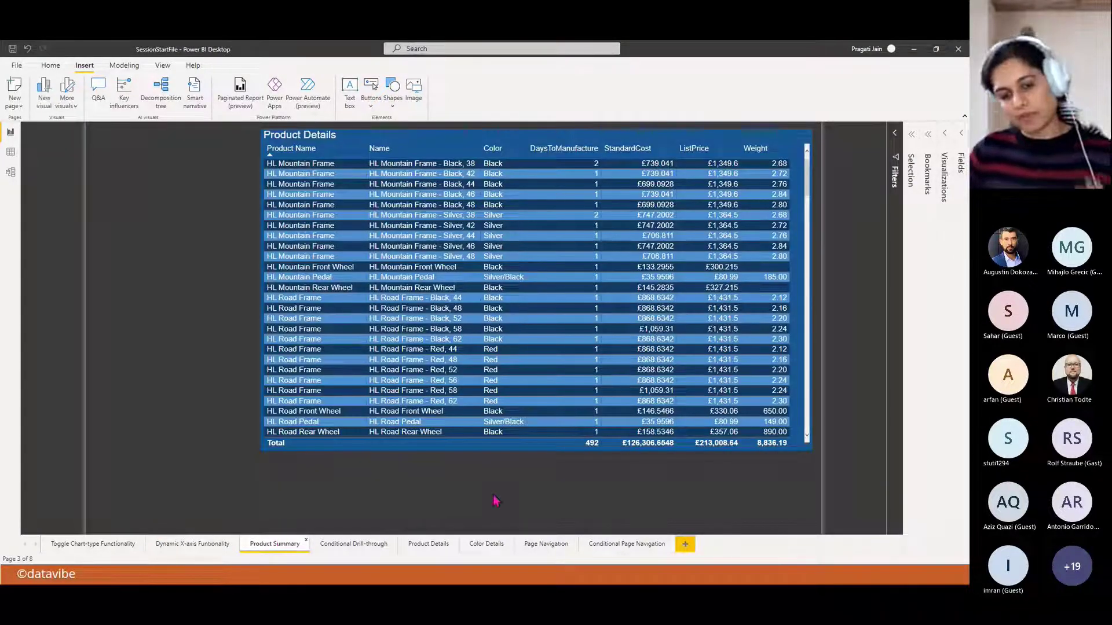
pyautogui.click(497, 142)
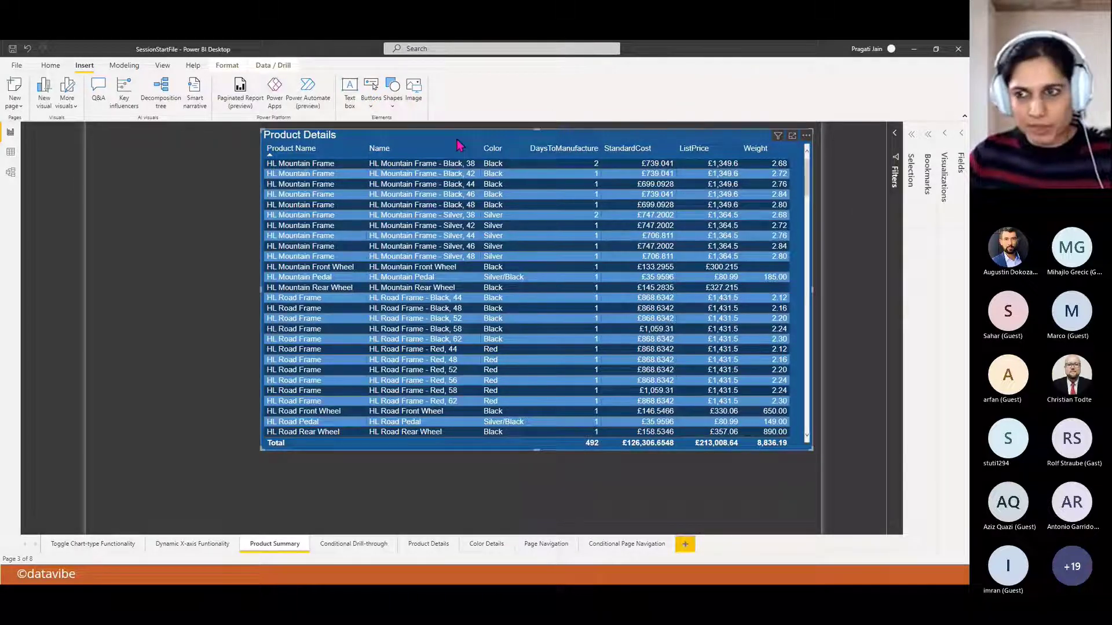
pyautogui.moveTo(455, 142); pyautogui.dragTo(427, 142)
pyautogui.click(568, 505)
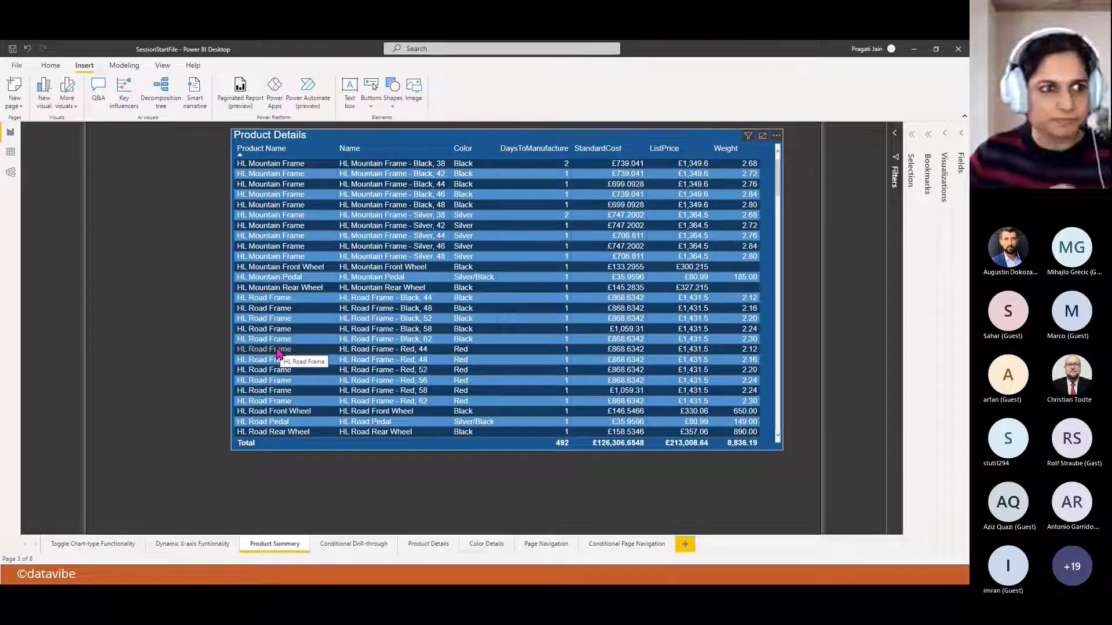
# - Compare the Product Summary and Product Details pages and examine the drill-through settings of the Product Details page
pyautogui.click(50, 65)
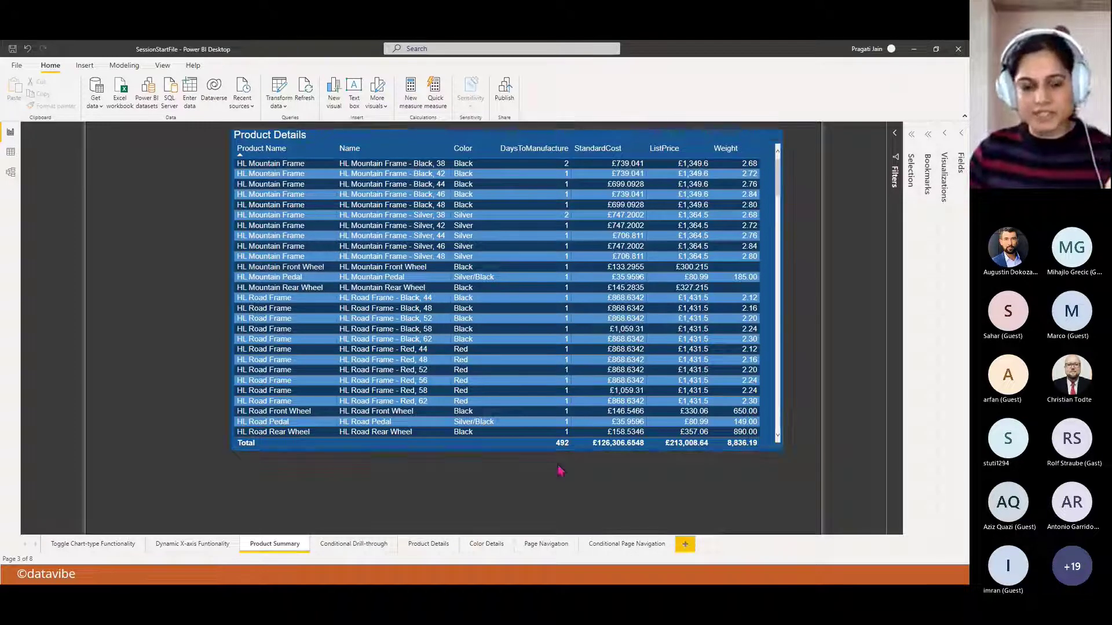
pyautogui.click(427, 546)
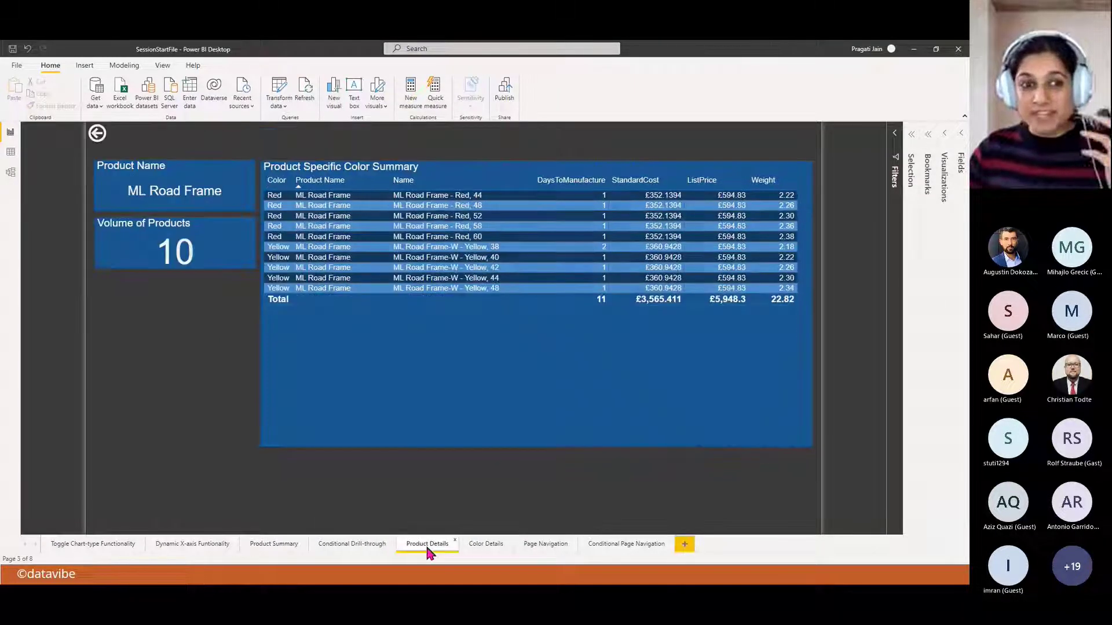
pyautogui.click(278, 551)
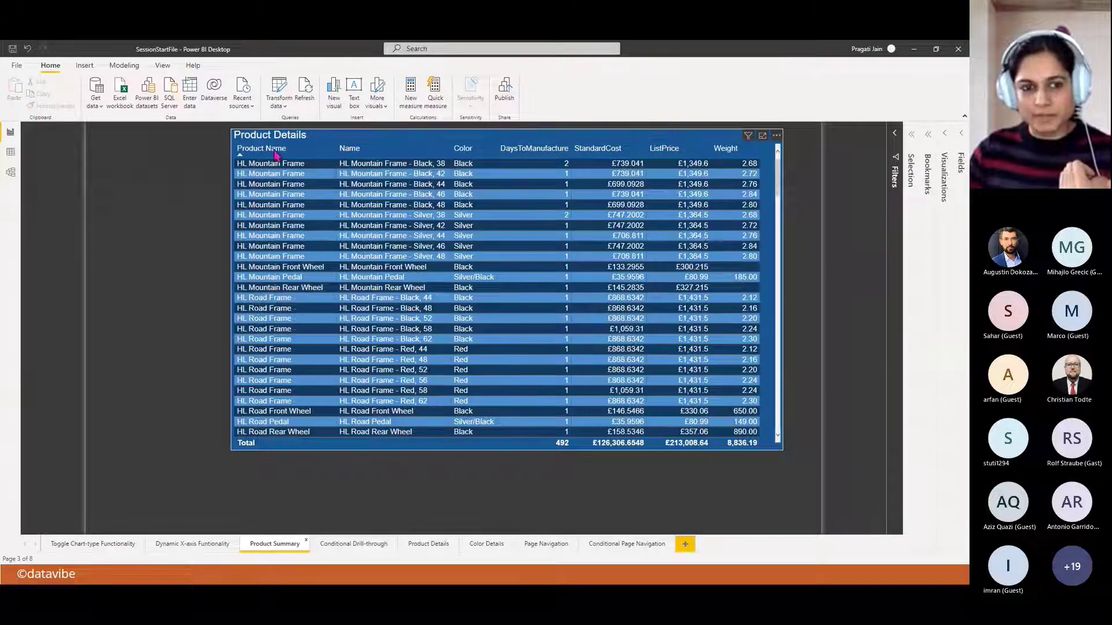
pyautogui.click(429, 544)
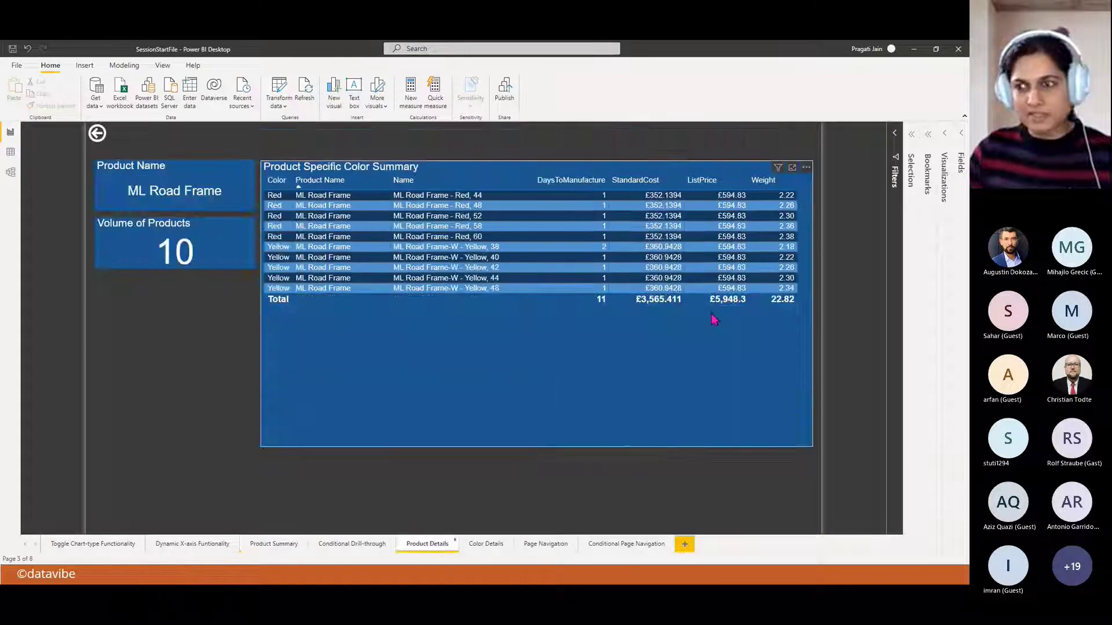
pyautogui.click(943, 191)
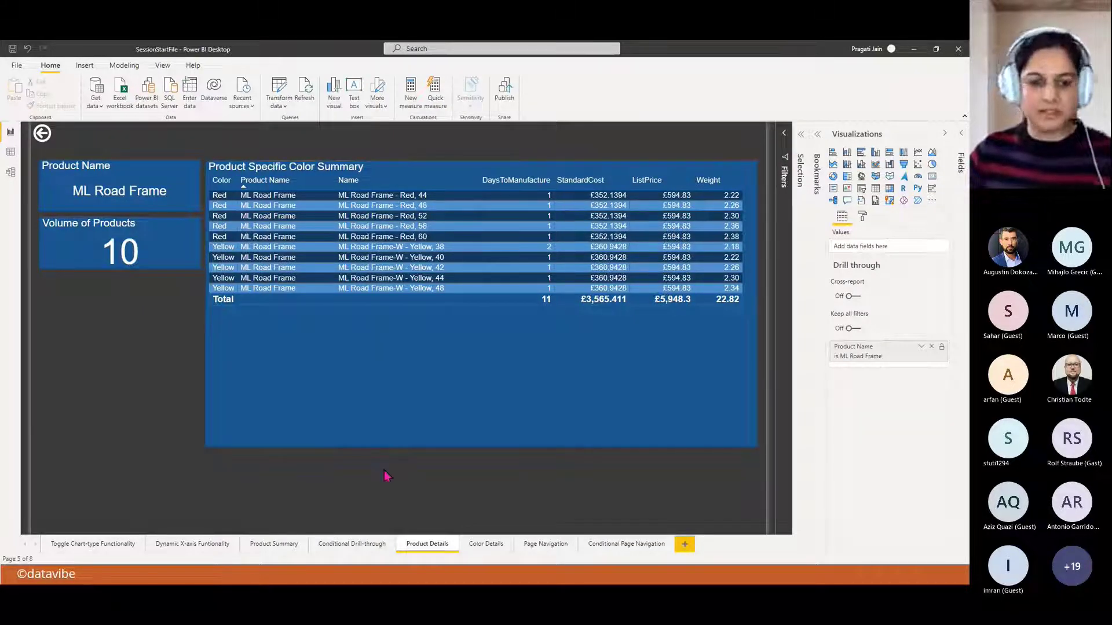
# - Add a blank button to the Product Summary page and place it as a wide box below the Product Details table
pyautogui.click(272, 543)
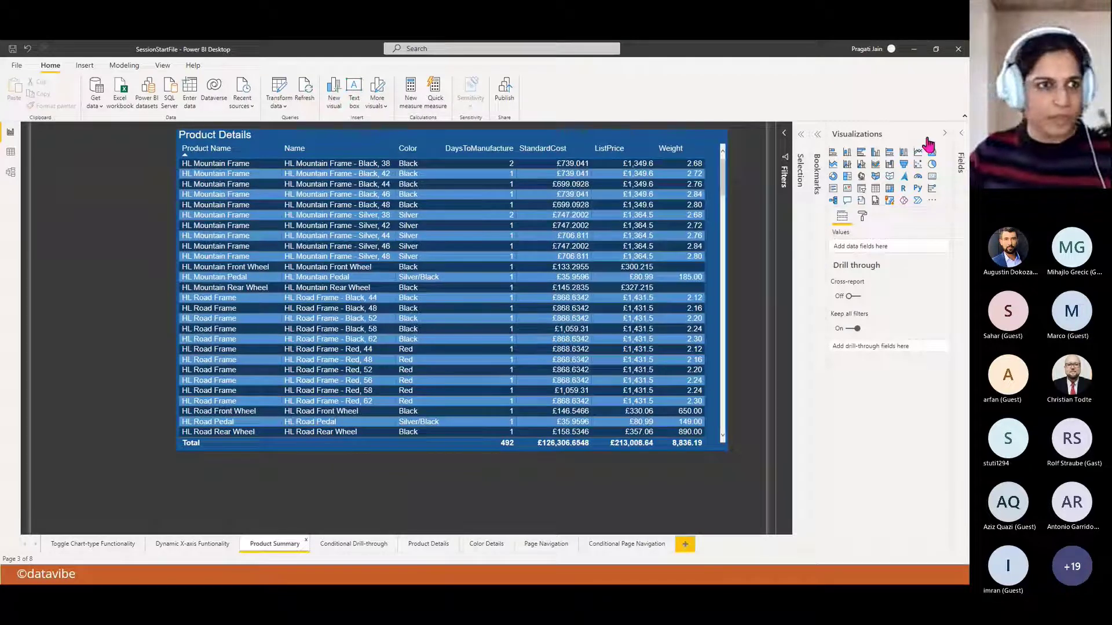
pyautogui.click(86, 65)
pyautogui.click(371, 106)
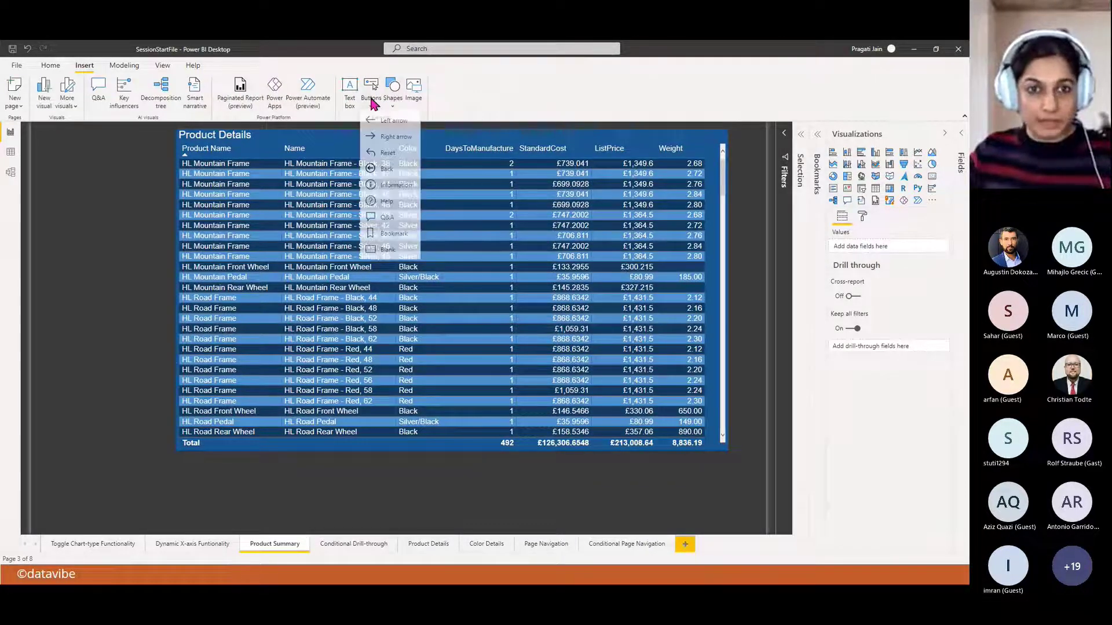
pyautogui.click(387, 252)
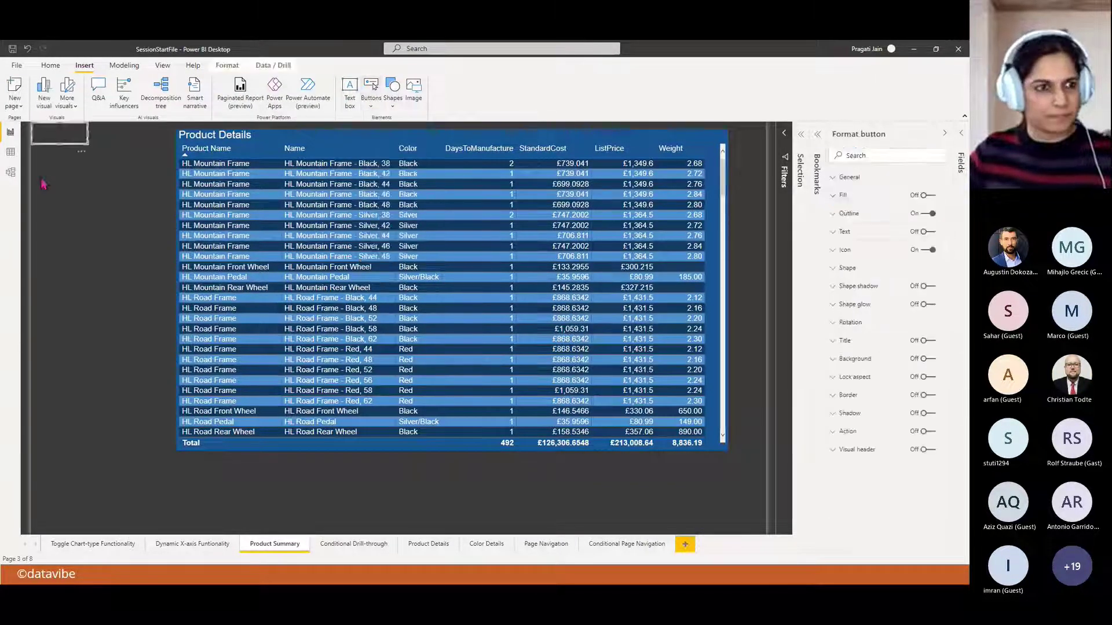
pyautogui.moveTo(429, 470); pyautogui.dragTo(604, 480)
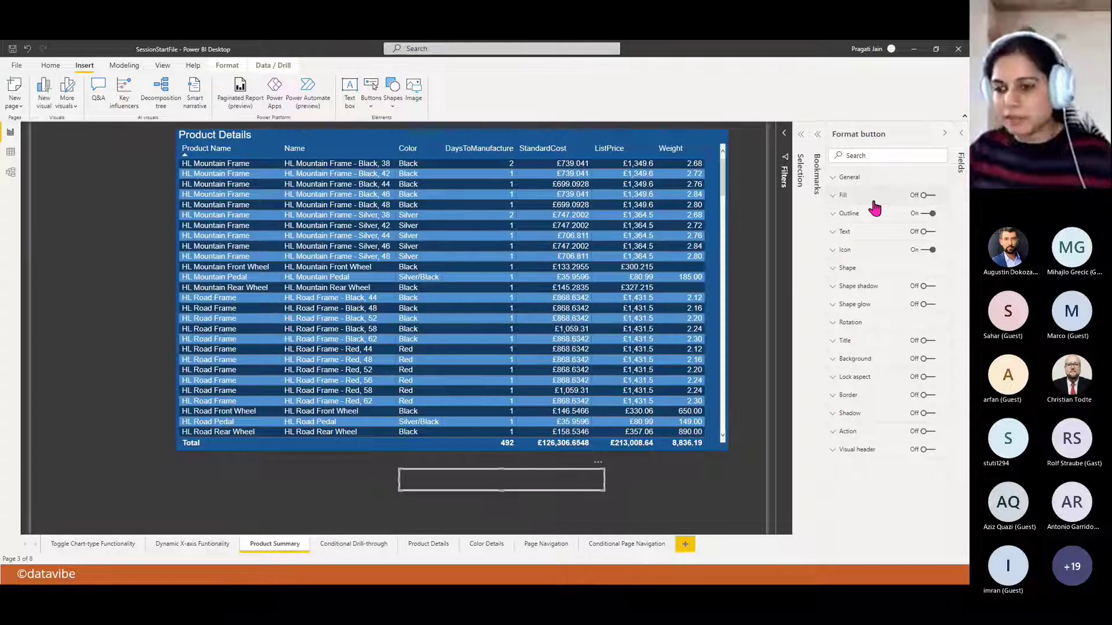
pyautogui.click(925, 432)
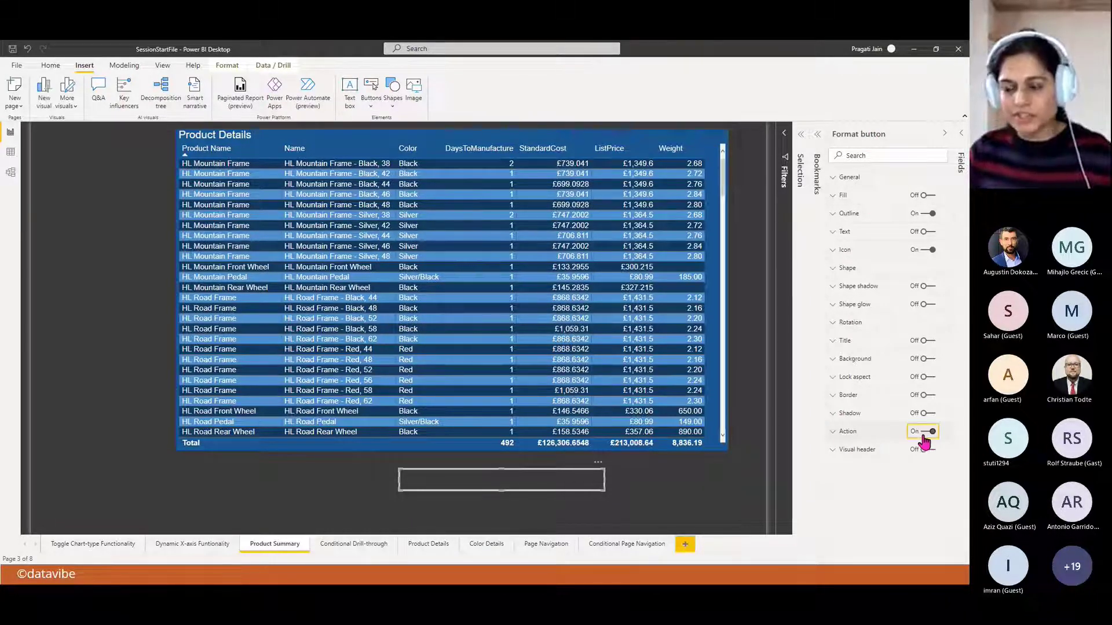
pyautogui.click(843, 432)
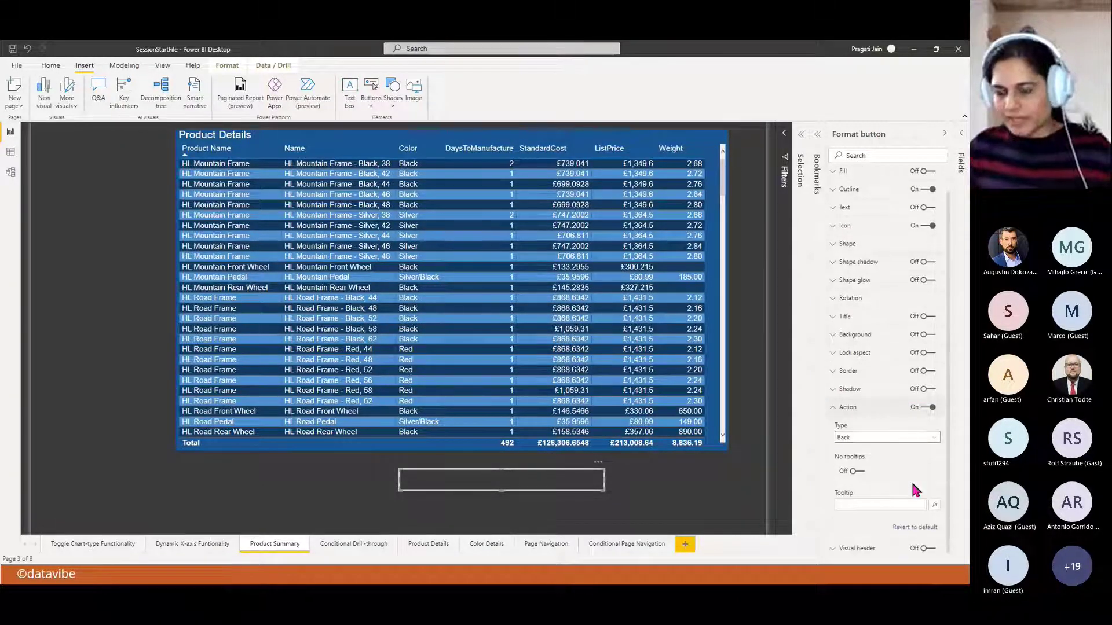
pyautogui.click(929, 437)
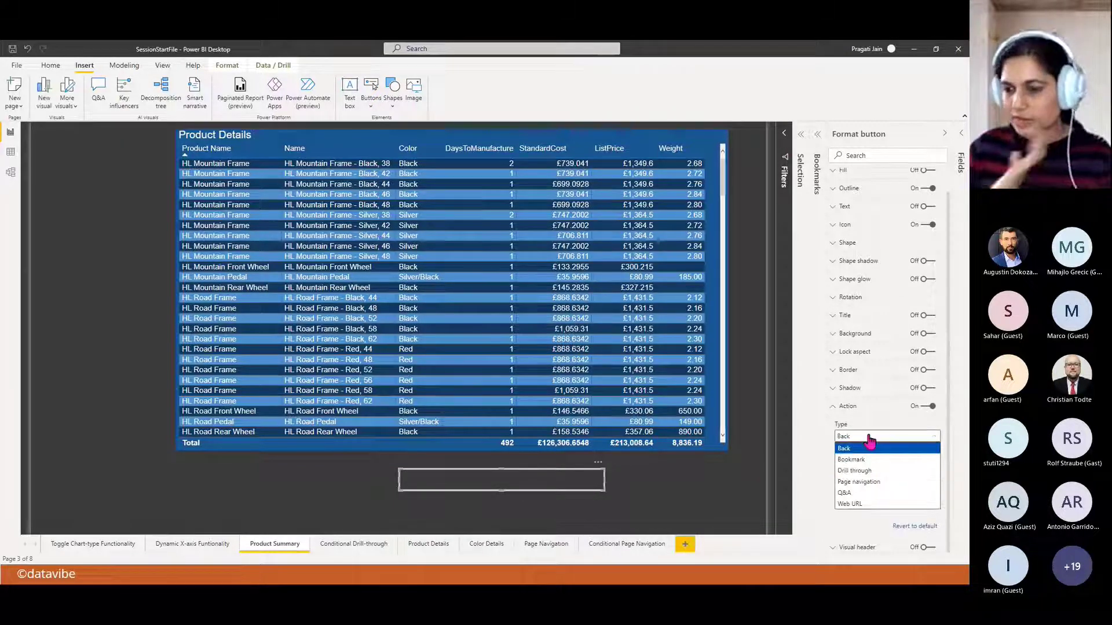
pyautogui.click(846, 448)
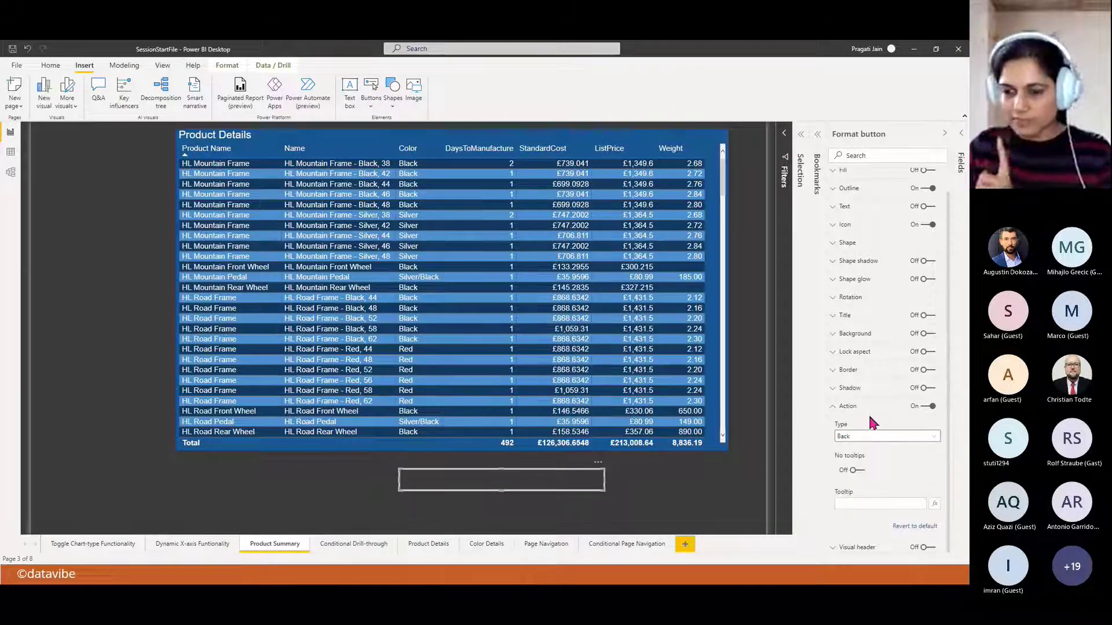
pyautogui.click(834, 408)
pyautogui.click(922, 431)
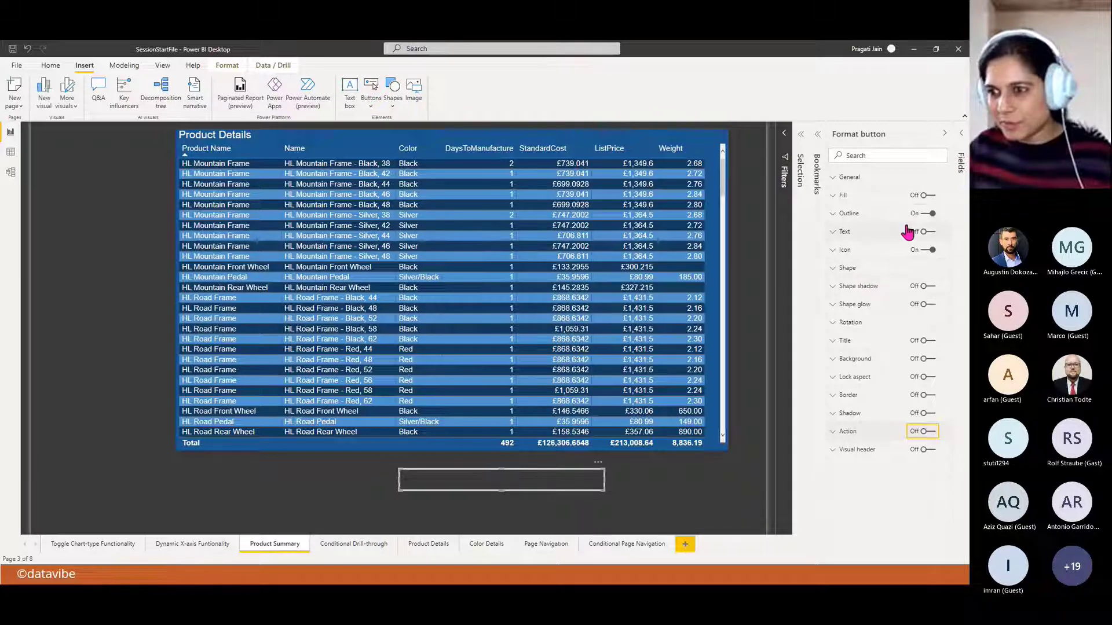
# - Turn on the new button's text and set it to "Click here to view Product level details!"
pyautogui.click(927, 231)
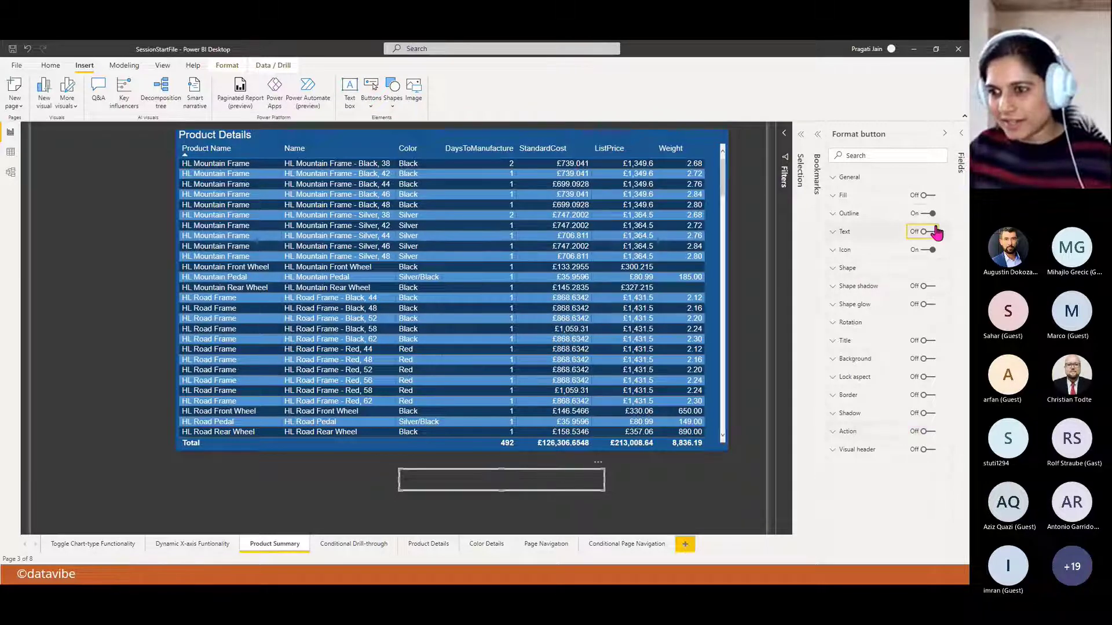
pyautogui.click(843, 235)
pyautogui.click(861, 280)
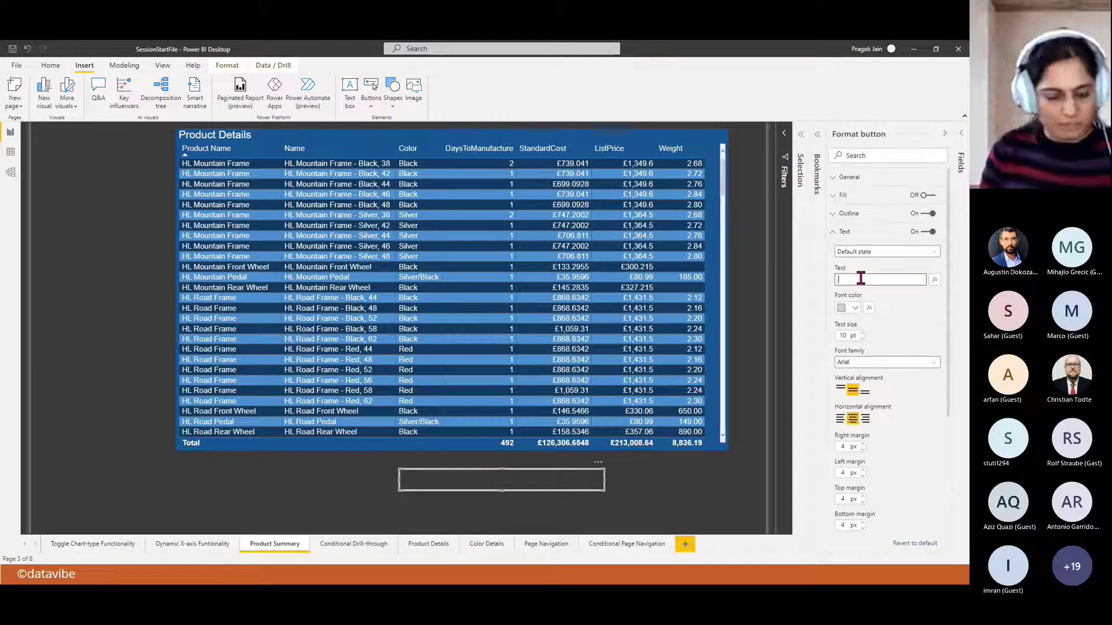
pyautogui.write('Click')
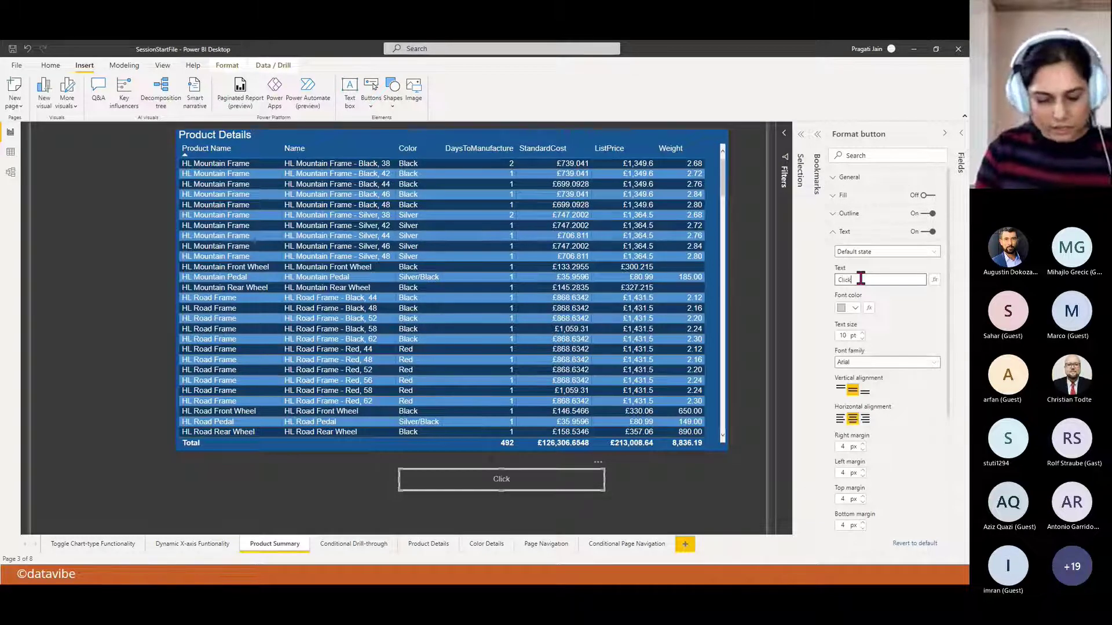
pyautogui.write(' here to v')
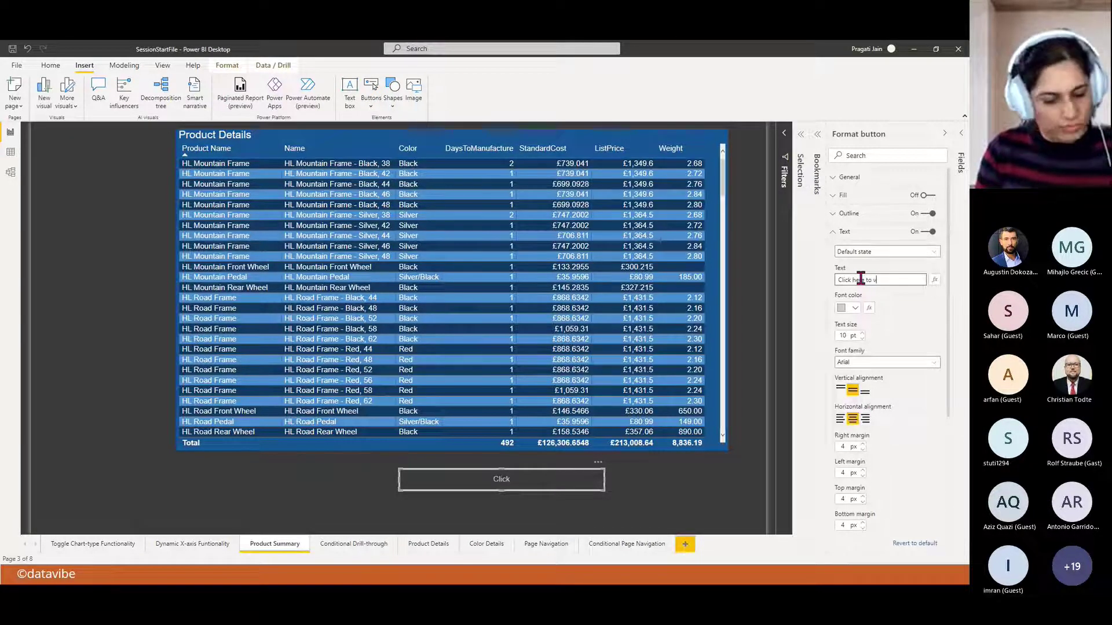
pyautogui.write('iew P')
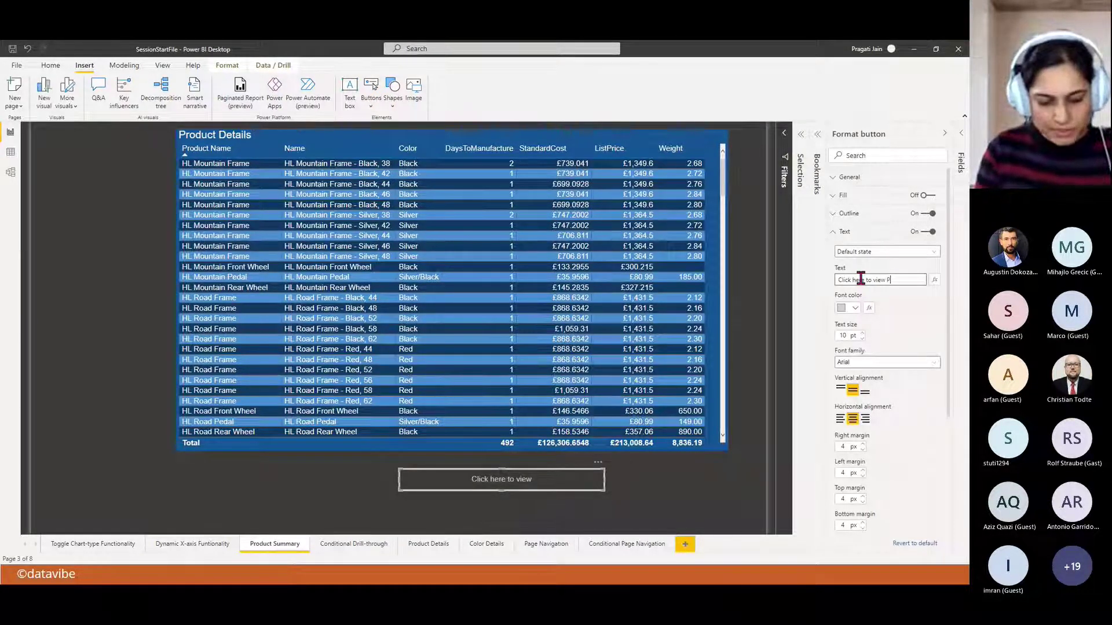
pyautogui.write('roduct level details')
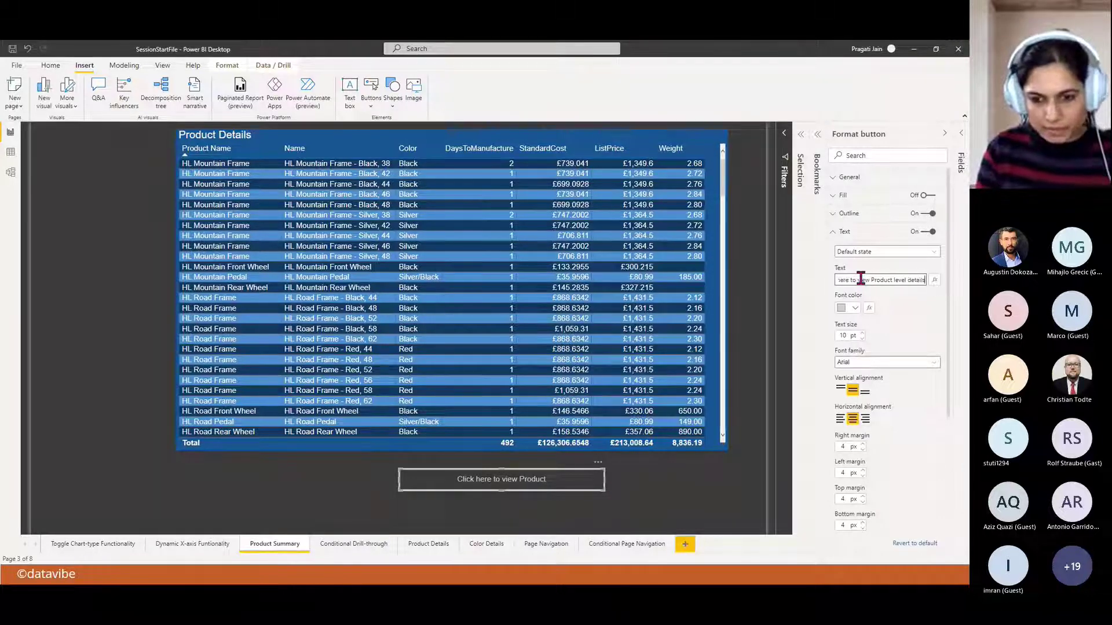
pyautogui.write('!')
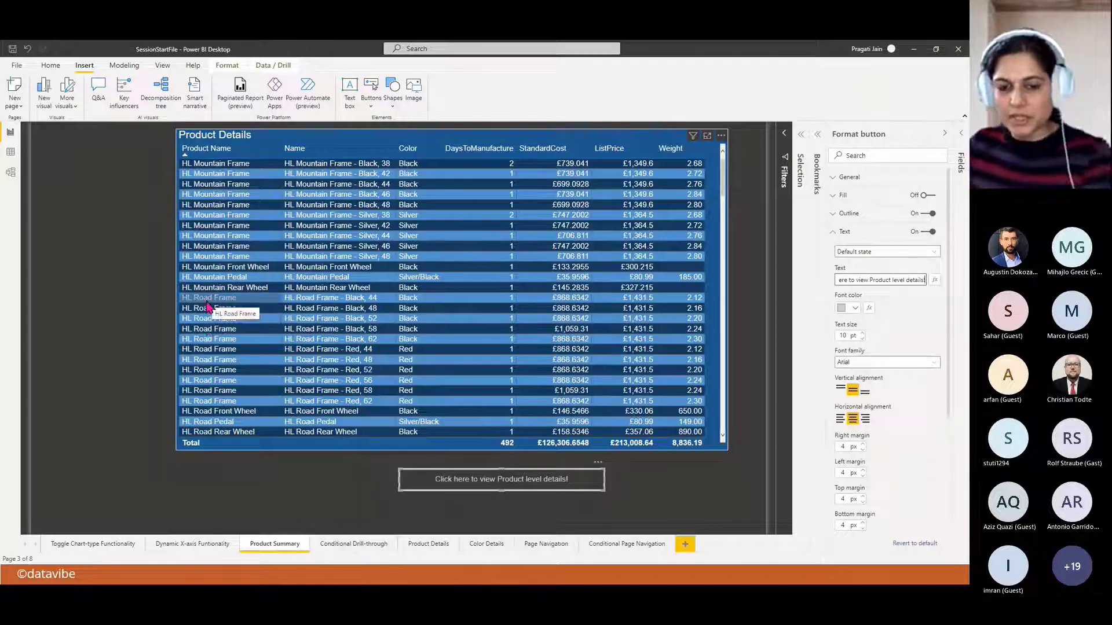
# - Make the button's text white, set its font to Segoe UI Bold and increase the text size slightly
pyautogui.click(855, 308)
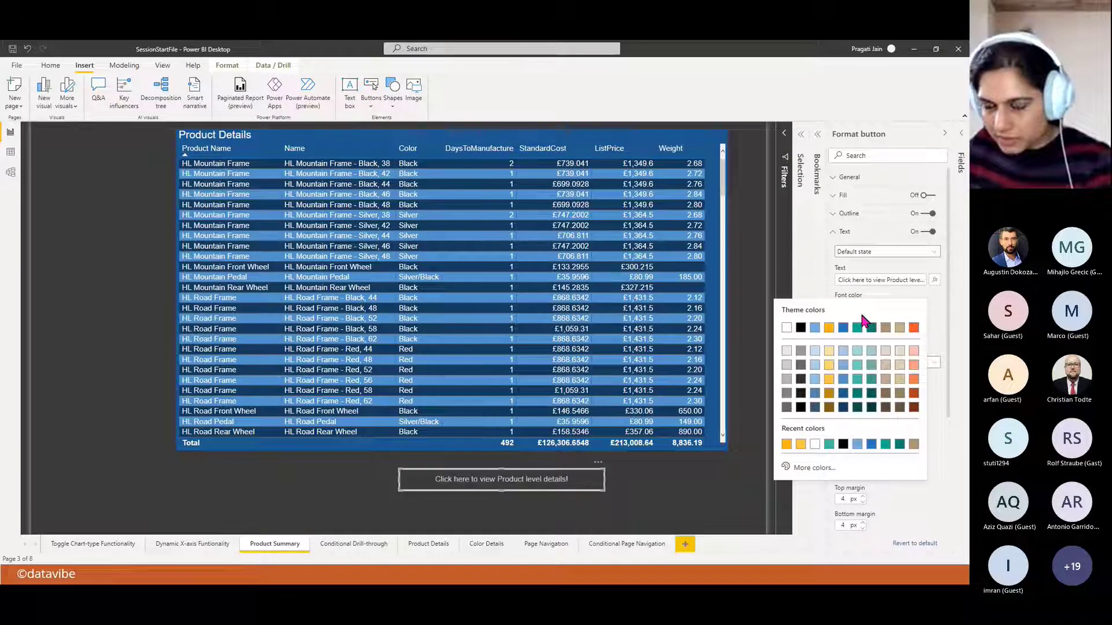
pyautogui.click(787, 328)
pyautogui.click(925, 364)
pyautogui.scroll(-5, 886, 440)
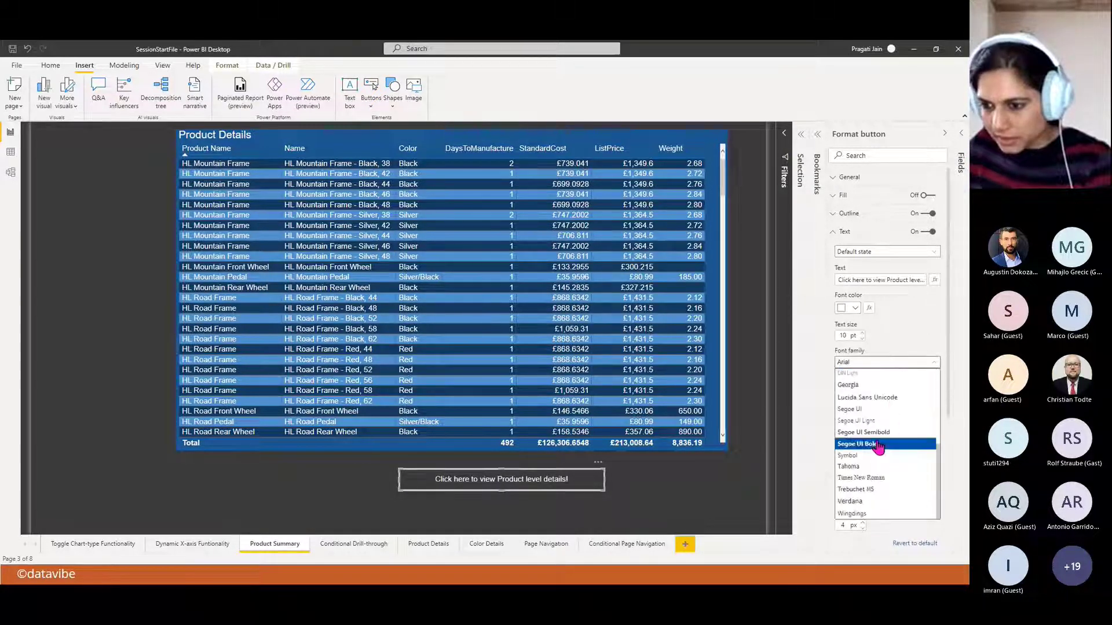
pyautogui.click(869, 443)
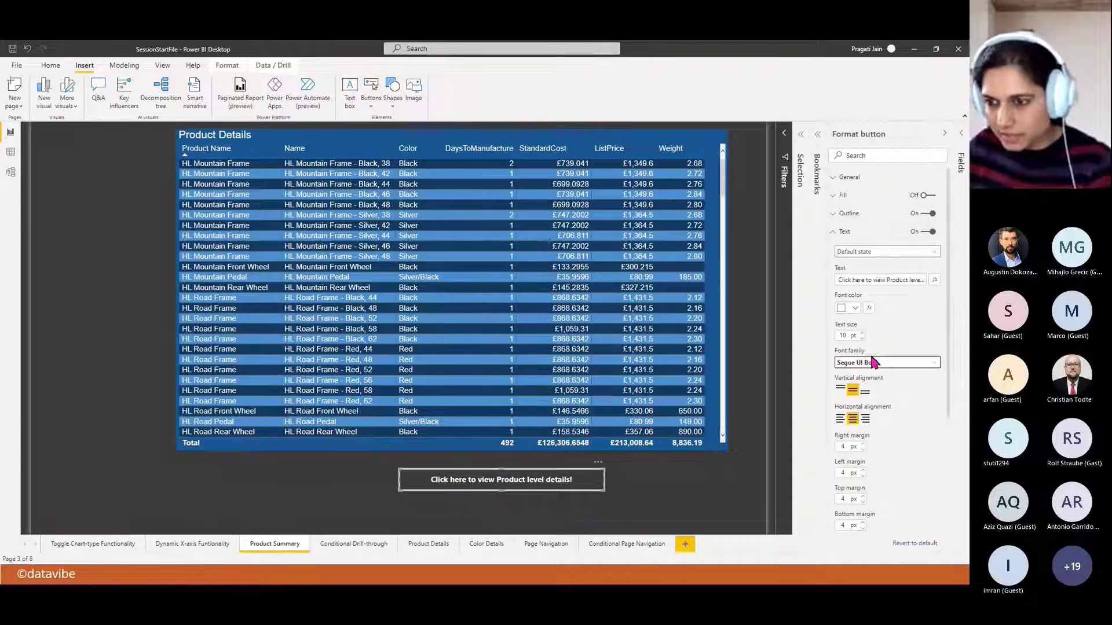
pyautogui.click(863, 333)
pyautogui.click(862, 333)
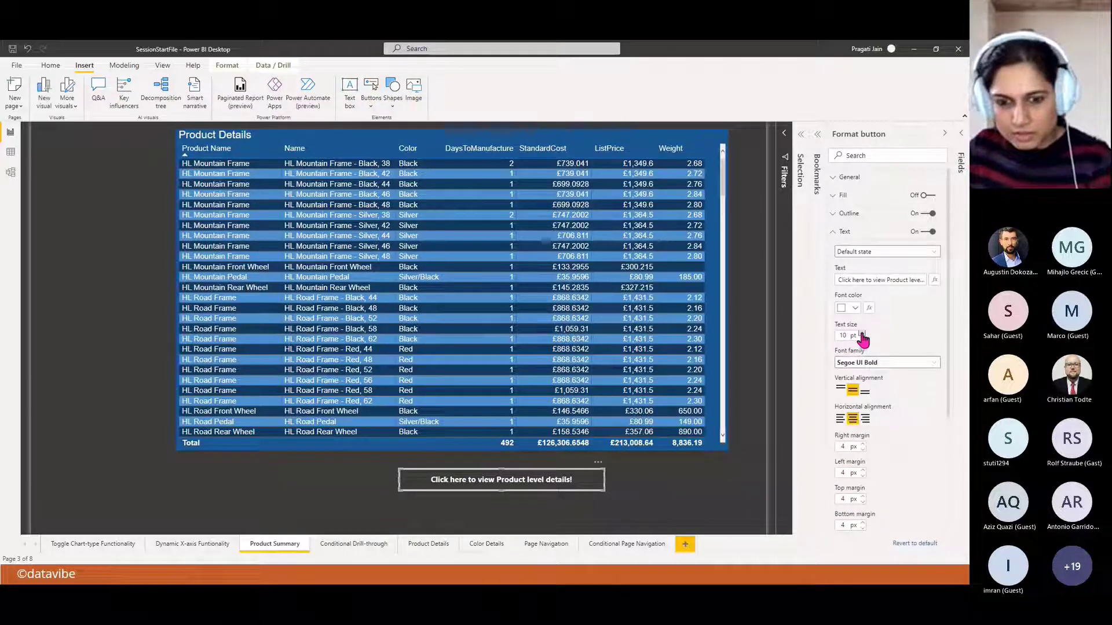
pyautogui.click(835, 231)
# - Change the outline color of the button to white
pyautogui.click(834, 214)
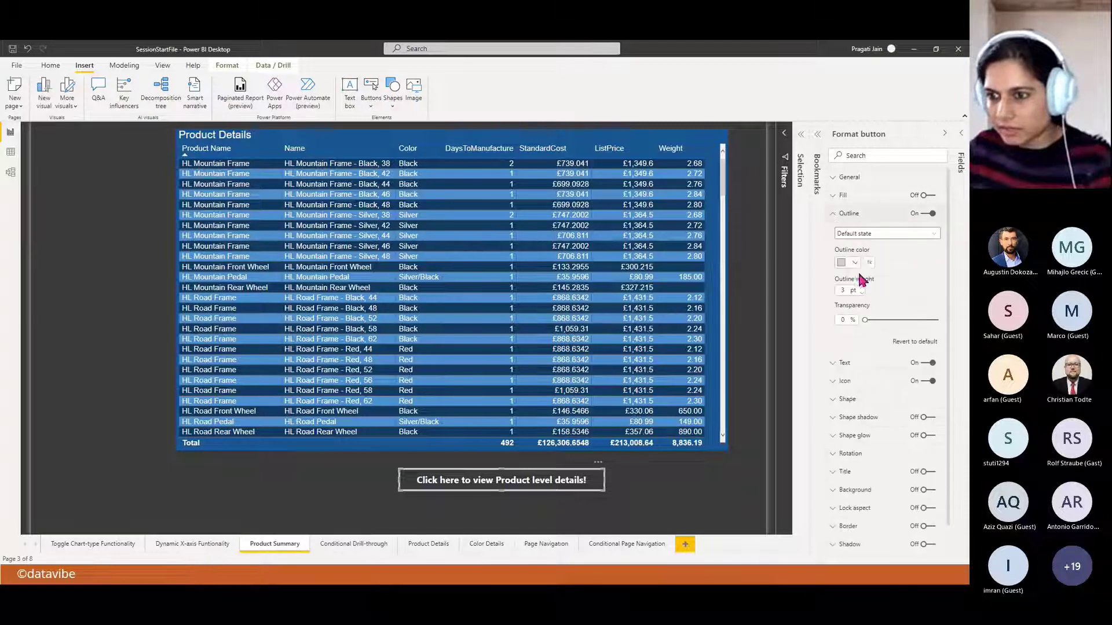
pyautogui.click(854, 263)
pyautogui.click(784, 285)
pyautogui.click(834, 214)
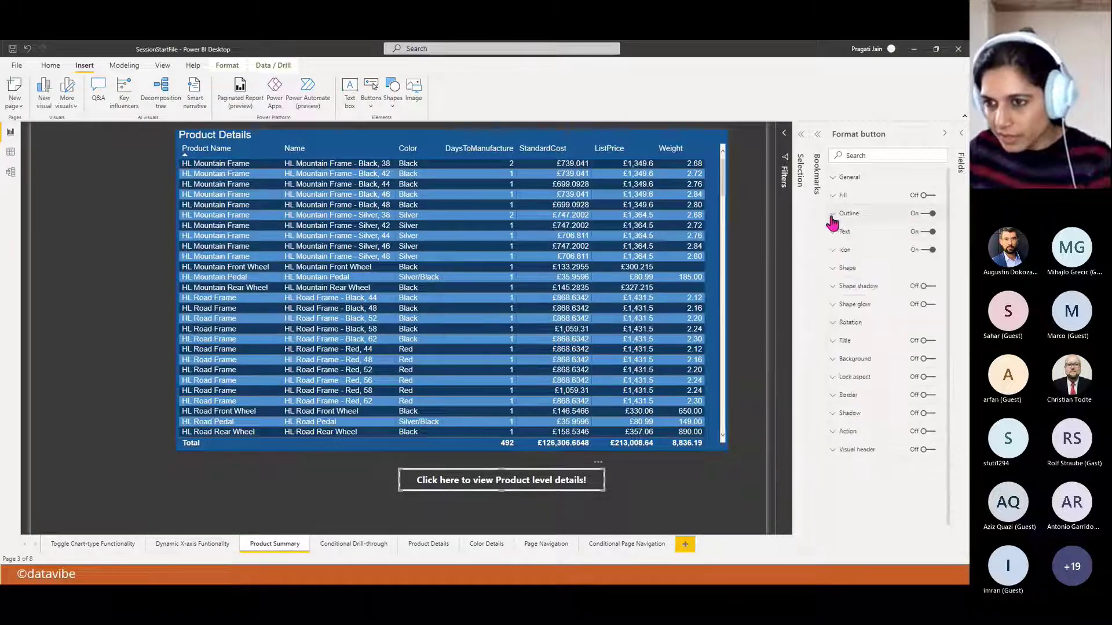
# - Change the button's shape to Chevron arrow and align it under the right end of the Product Details table
pyautogui.click(847, 268)
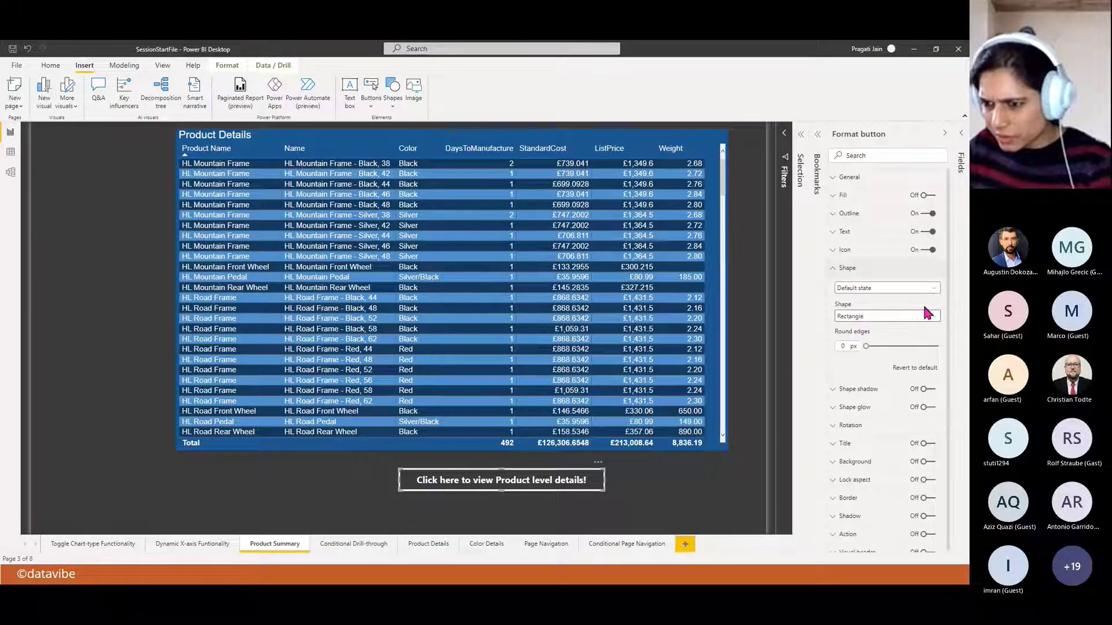
pyautogui.click(933, 316)
pyautogui.click(888, 339)
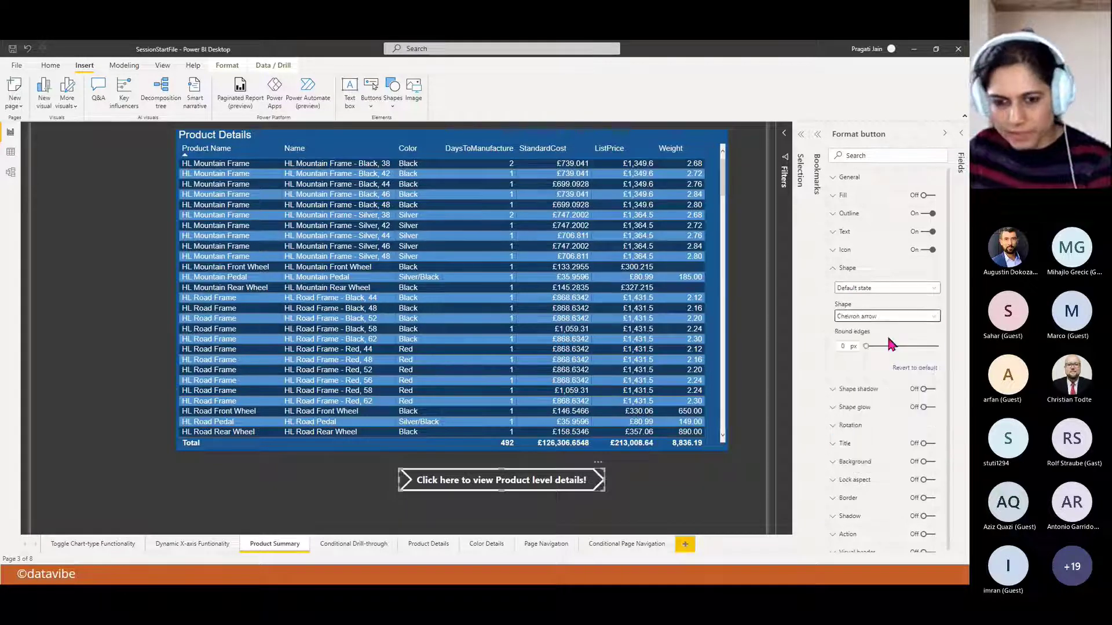
pyautogui.click(679, 490)
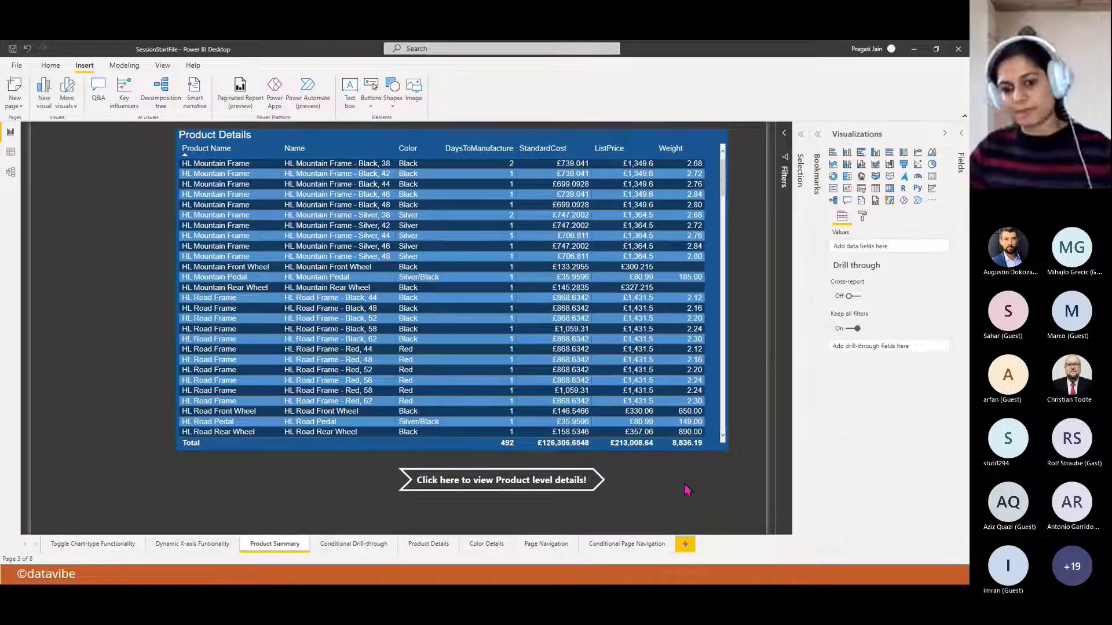
pyautogui.click(539, 491)
pyautogui.moveTo(538, 491); pyautogui.dragTo(659, 488)
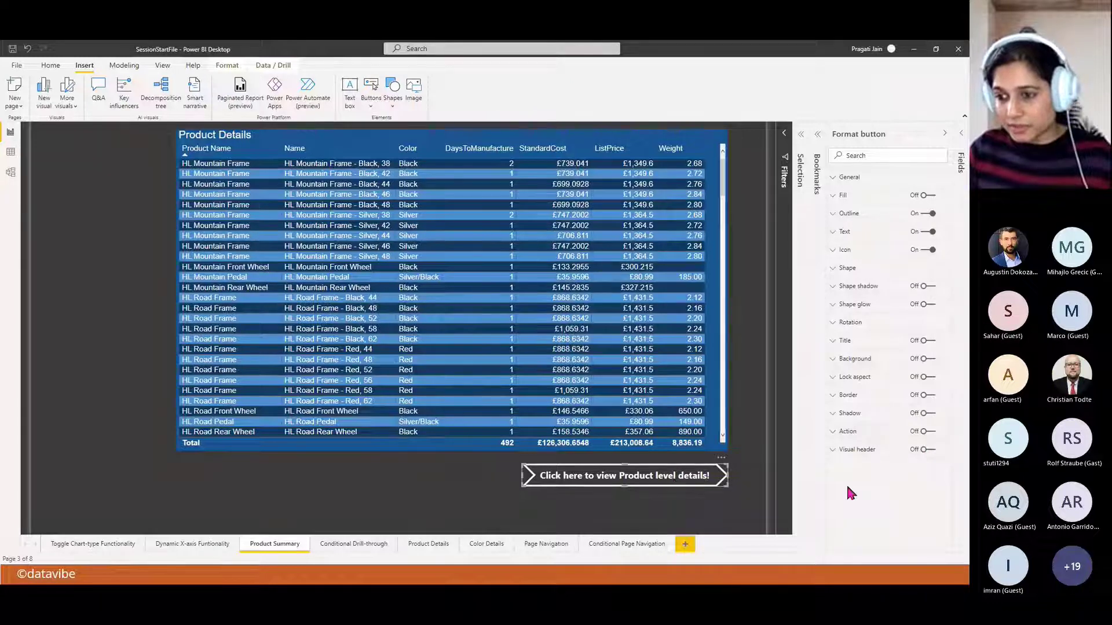
# - Turn on the button's action and set its type to Drill through
pyautogui.click(927, 432)
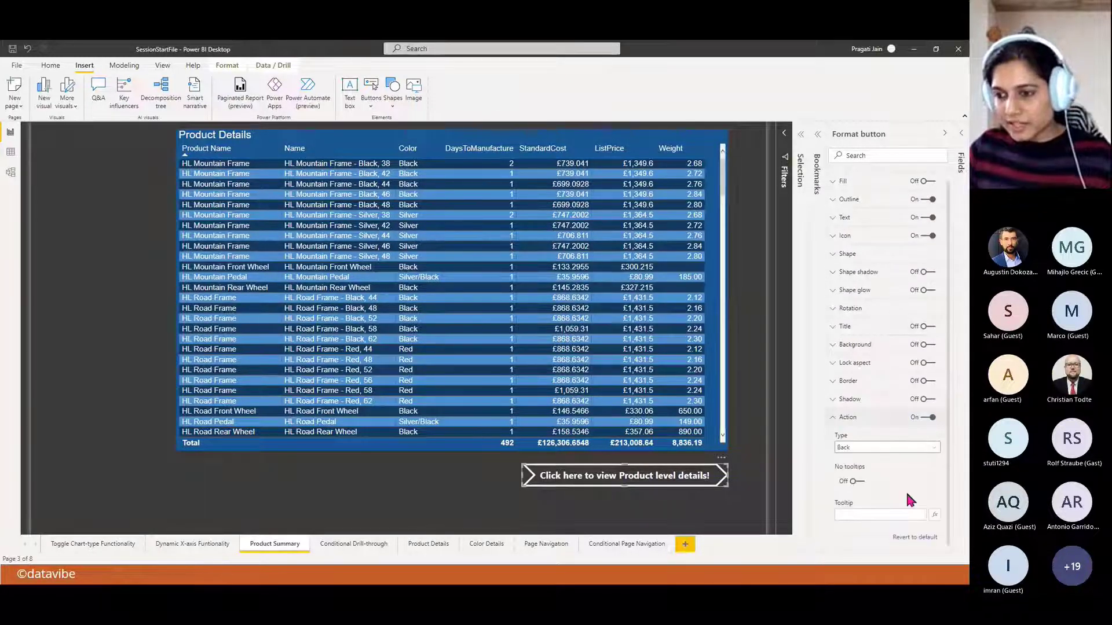
pyautogui.scroll(-1, 907, 495)
pyautogui.click(934, 443)
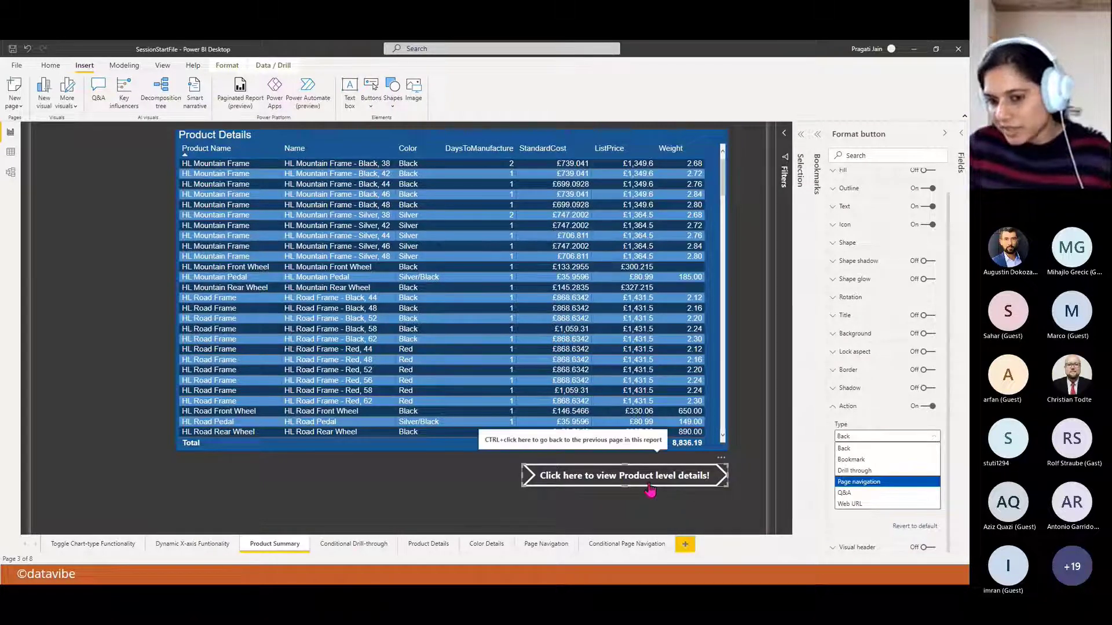
pyautogui.click(871, 472)
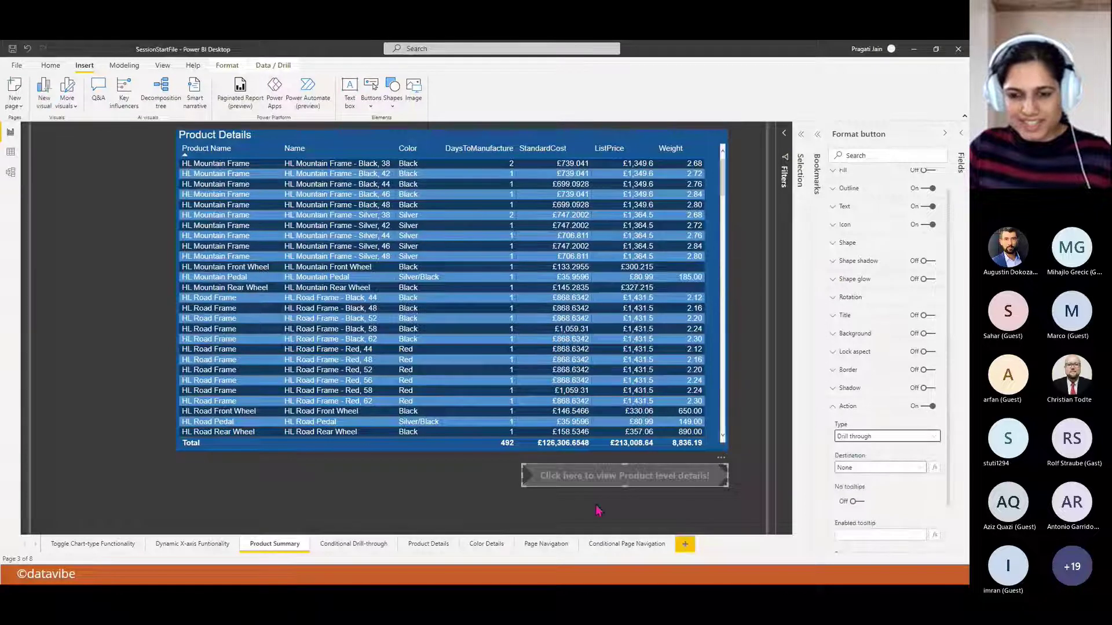
pyautogui.click(649, 504)
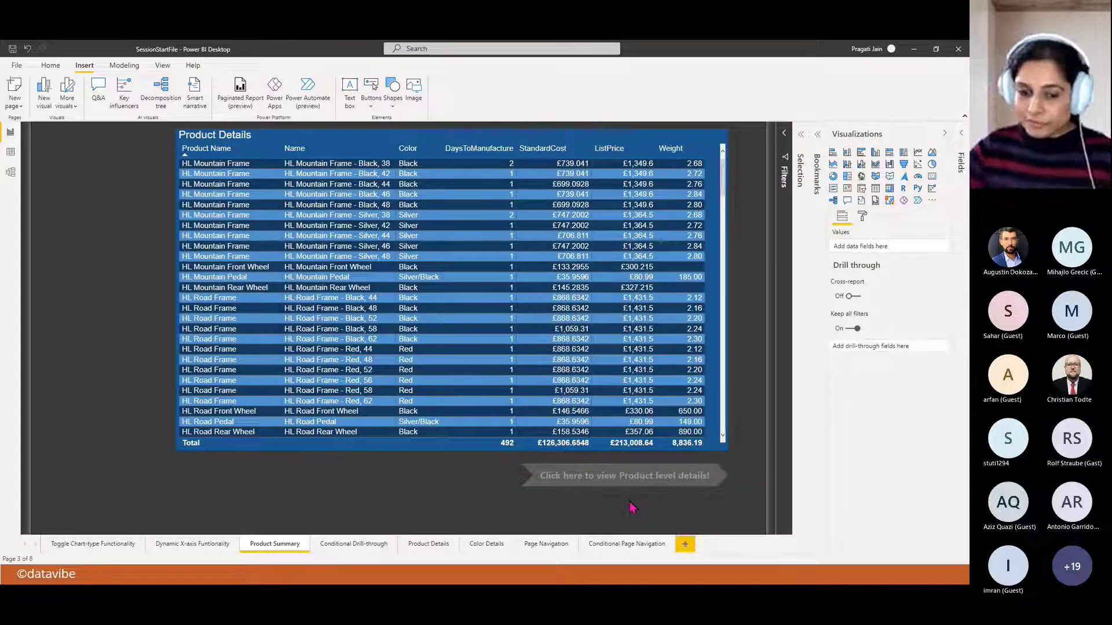
# - Check the Product Details page's drill-through field, then select and clear the HL Mountain Frame - Black, 44 row on Product Summary
pyautogui.click(417, 545)
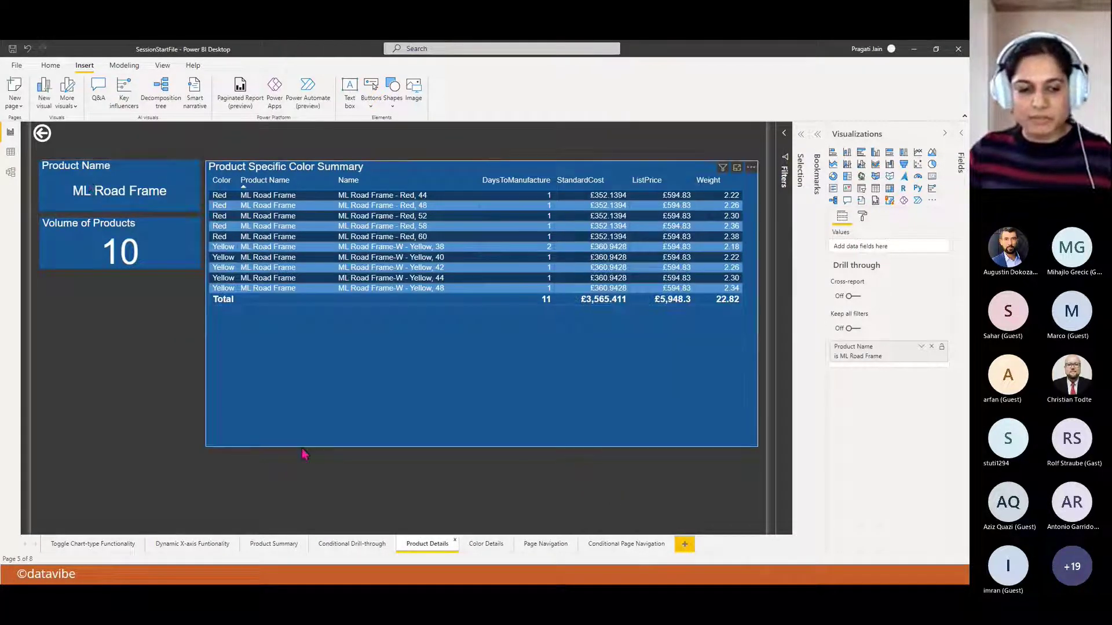
pyautogui.click(274, 548)
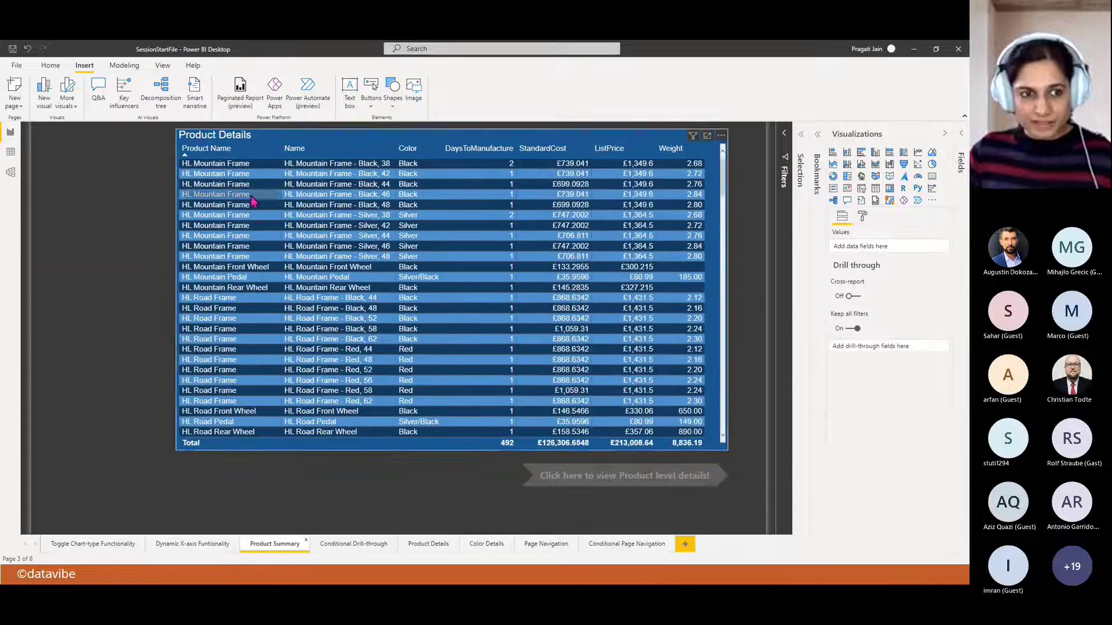
pyautogui.click(624, 486)
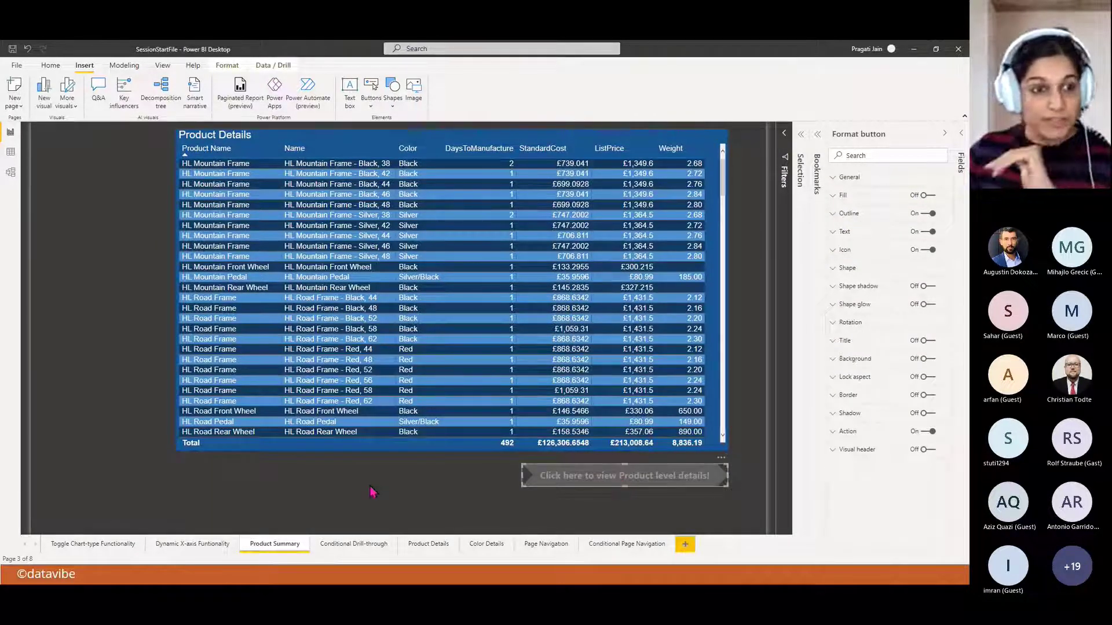
pyautogui.click(222, 187)
pyautogui.click(222, 186)
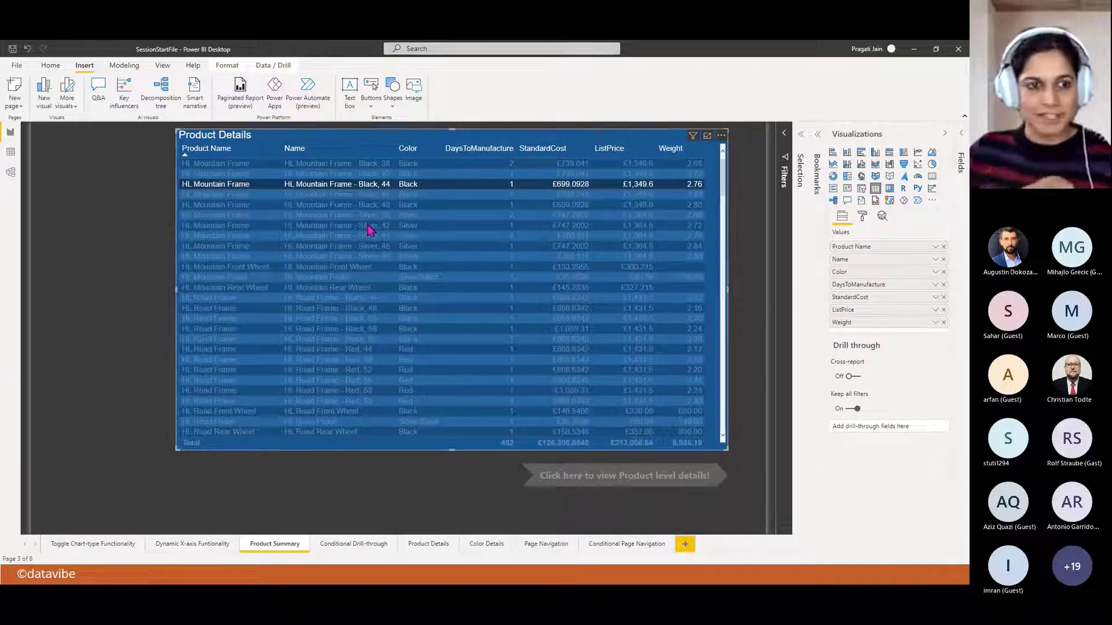
pyautogui.click(243, 185)
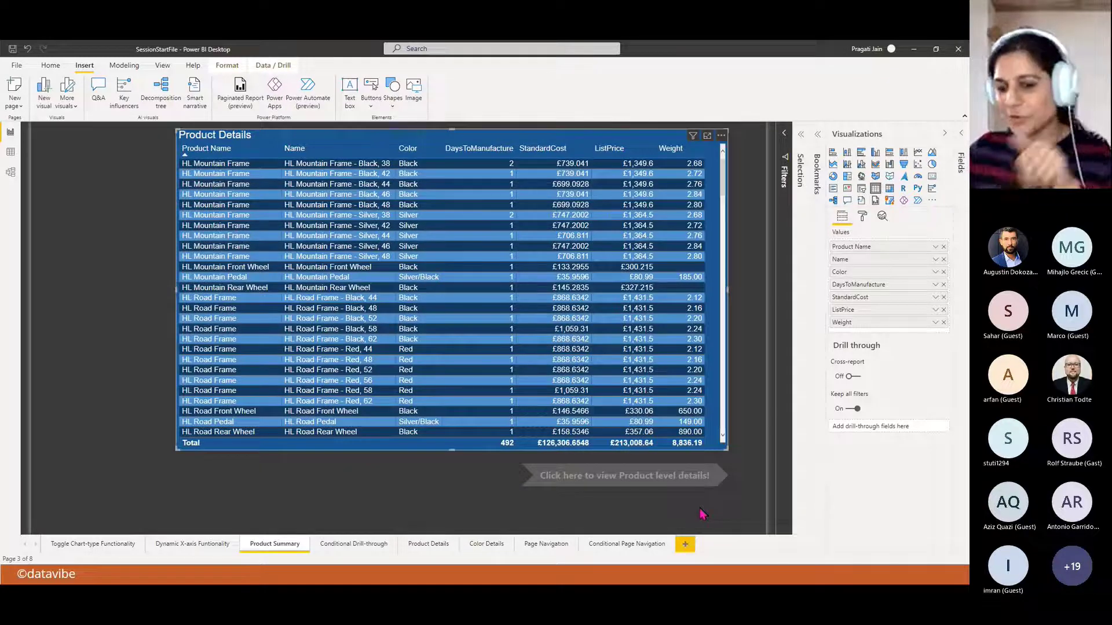
# - Set the button's drill-through destination to Product Details and turn on No tooltips
pyautogui.click(658, 489)
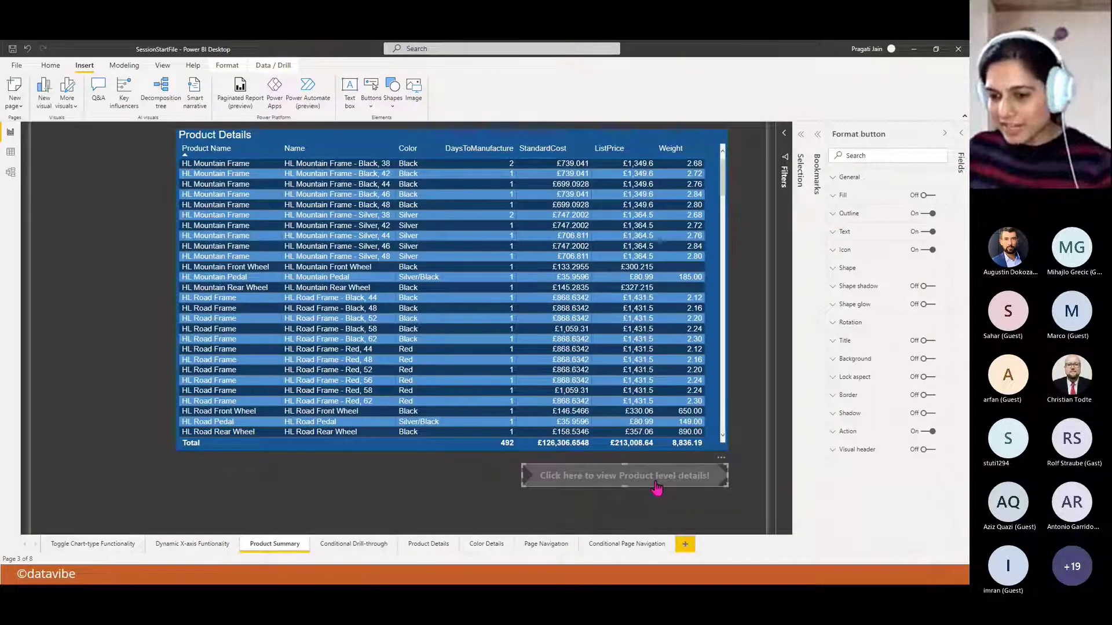
pyautogui.click(848, 432)
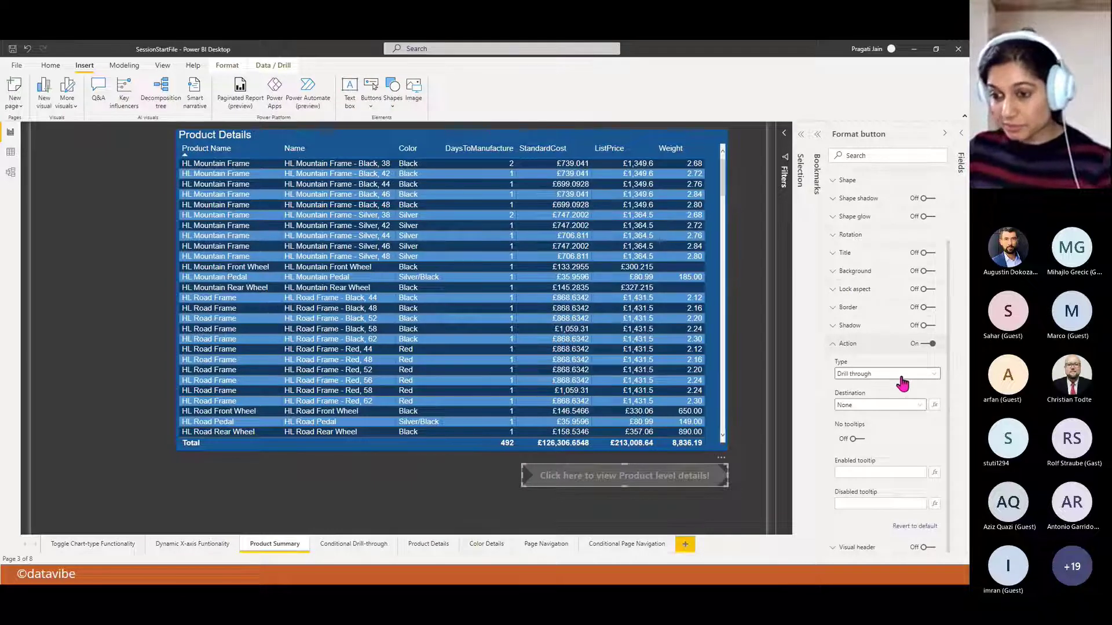
pyautogui.click(919, 407)
pyautogui.click(890, 428)
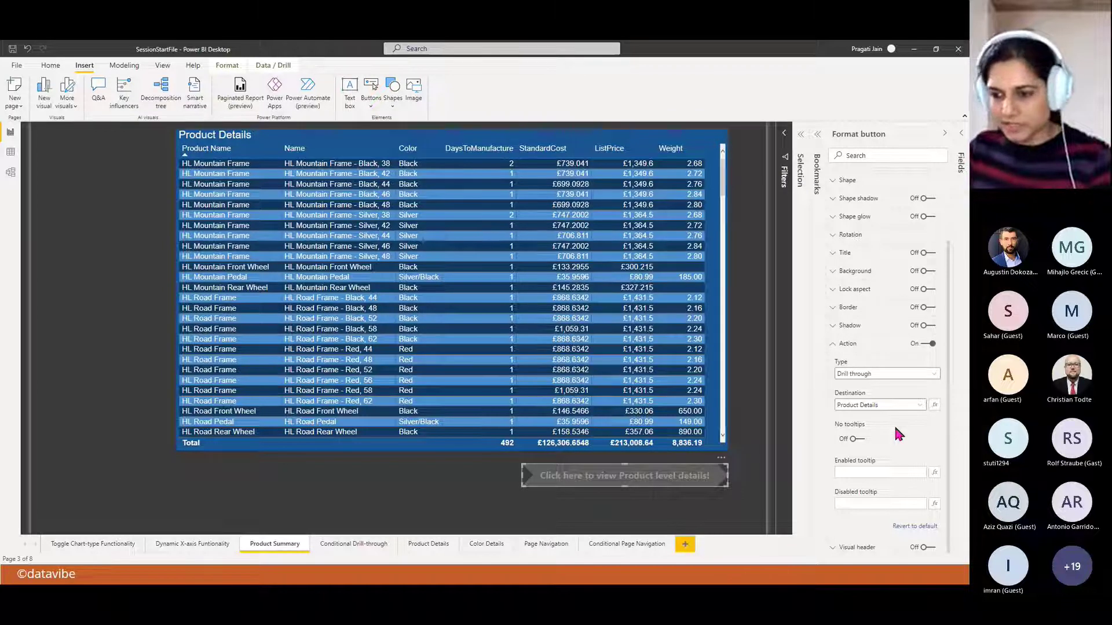
pyautogui.click(855, 439)
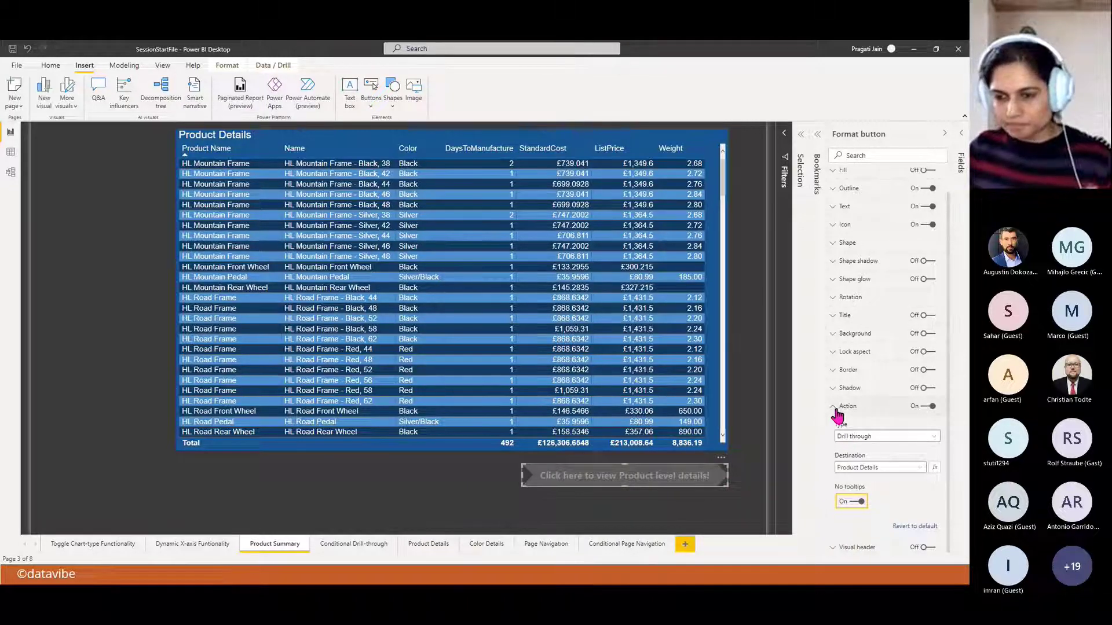
pyautogui.click(449, 485)
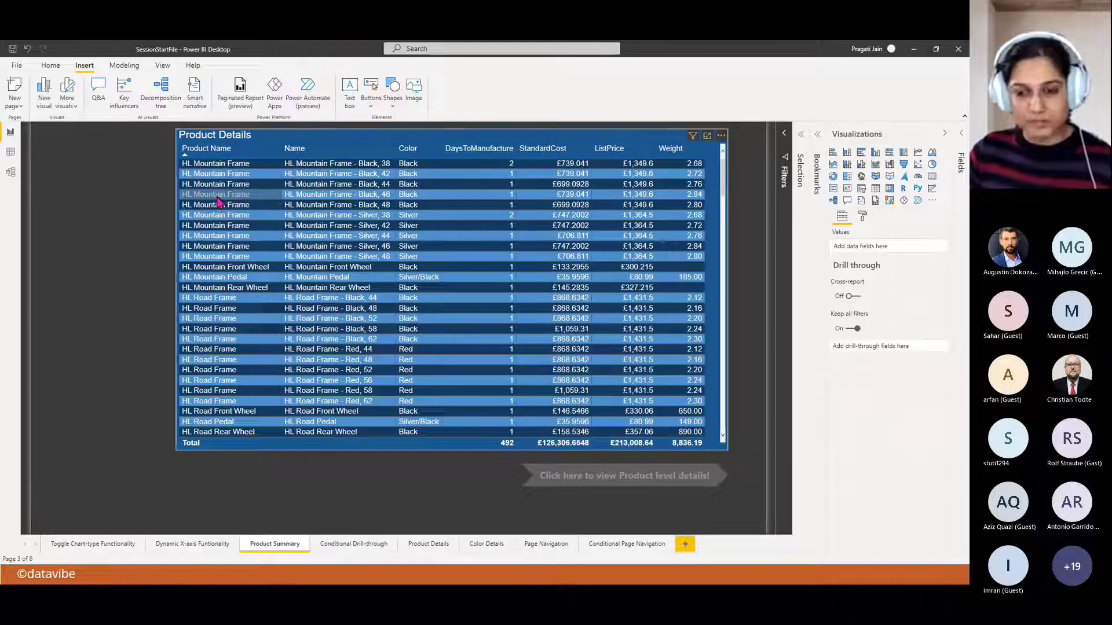
# - Test the button by drilling through from the HL Mountain Frame - Black, 46 row, and return to Product Summary
pyautogui.click(218, 197)
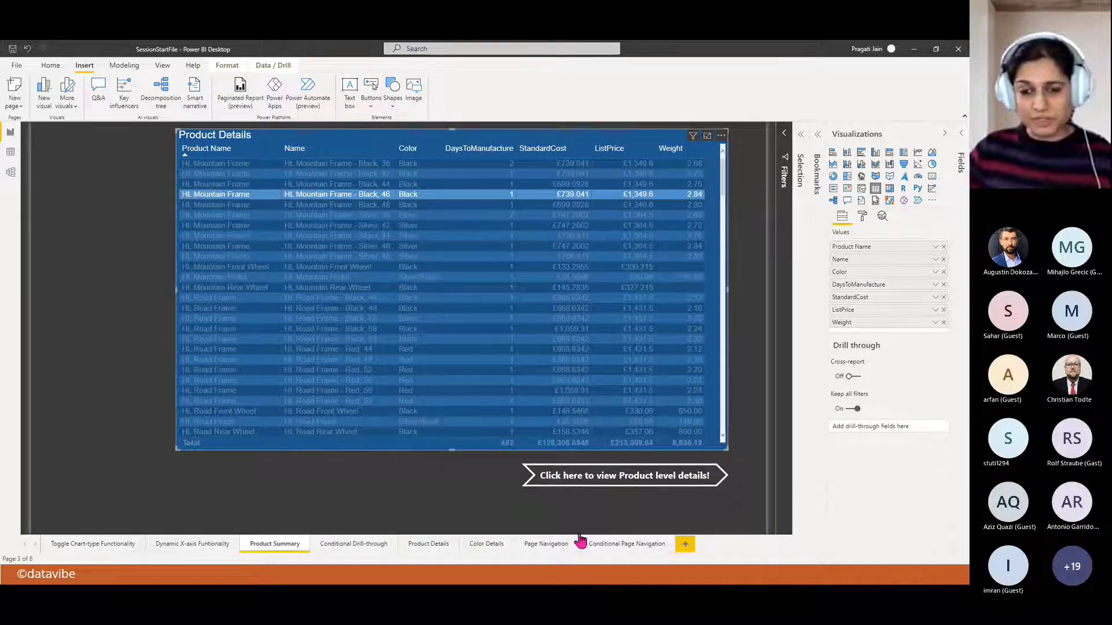
pyautogui.keyDown('ctrl'); pyautogui.click(606, 479); pyautogui.keyUp('ctrl')
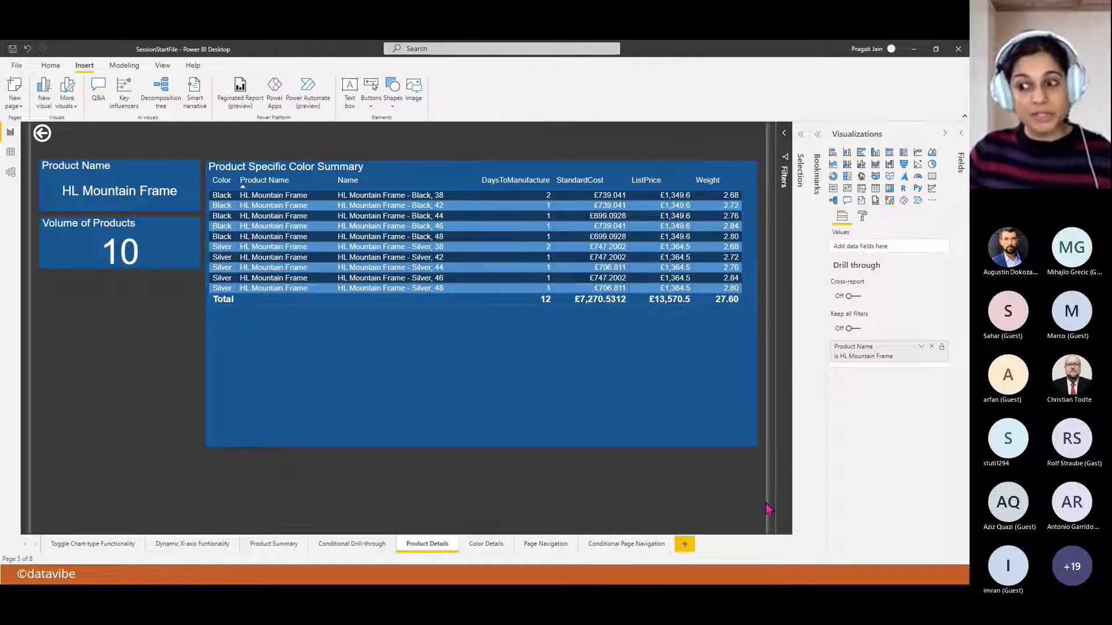
pyautogui.click(44, 136)
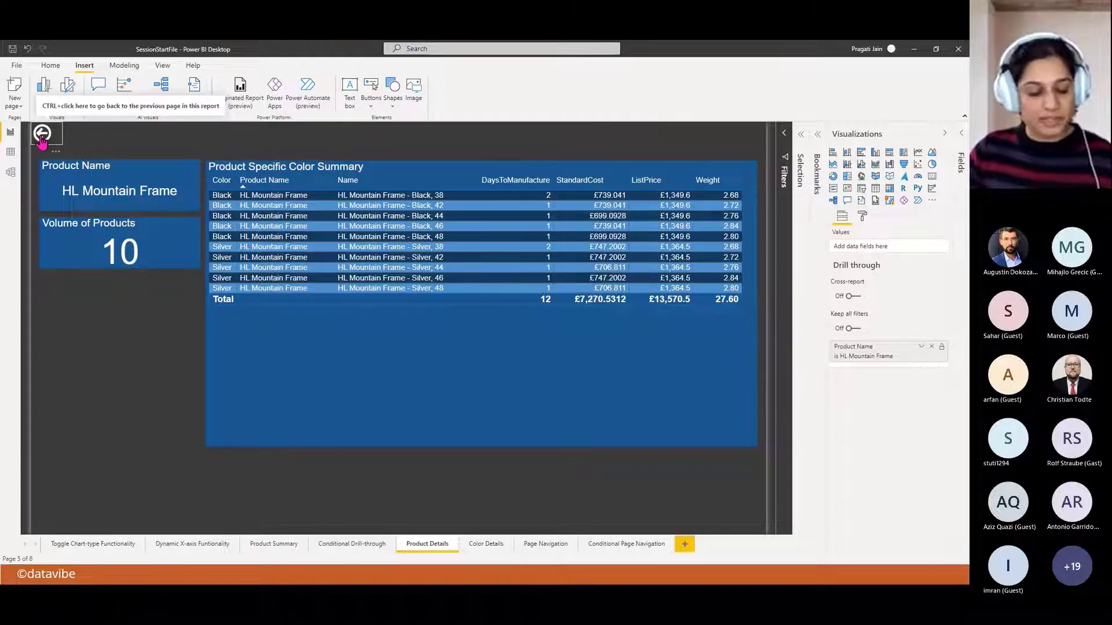
pyautogui.keyDown('ctrl'); pyautogui.click(40, 137); pyautogui.keyUp('ctrl')
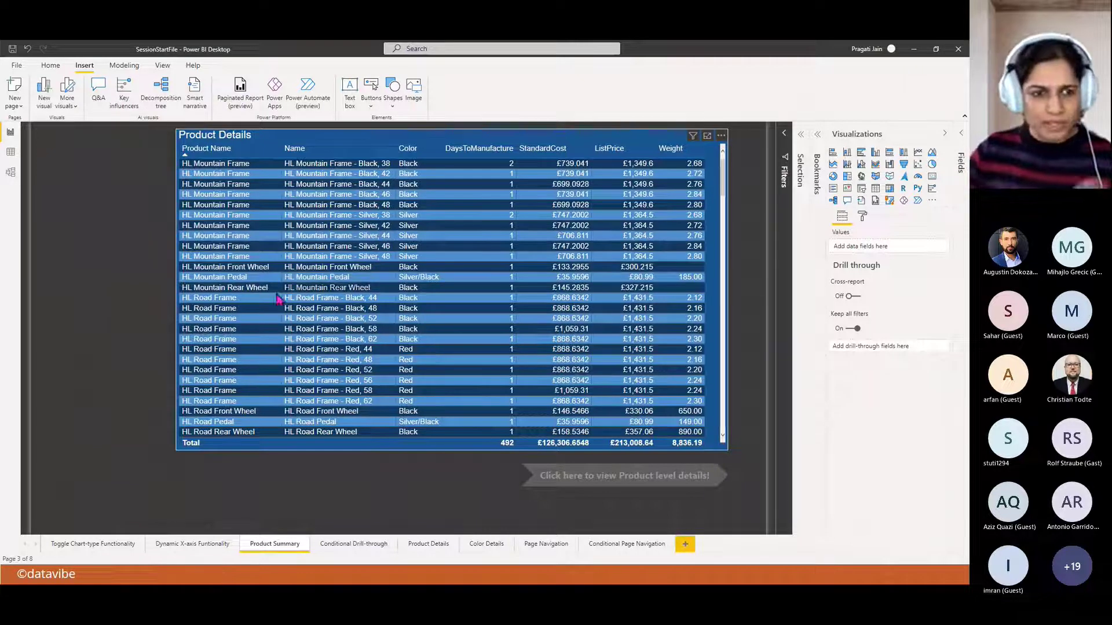
# - Test the drill-through from the LL Mountain Frame - Silver, 40 row and go back to the summary page
pyautogui.scroll(-5, 226, 299)
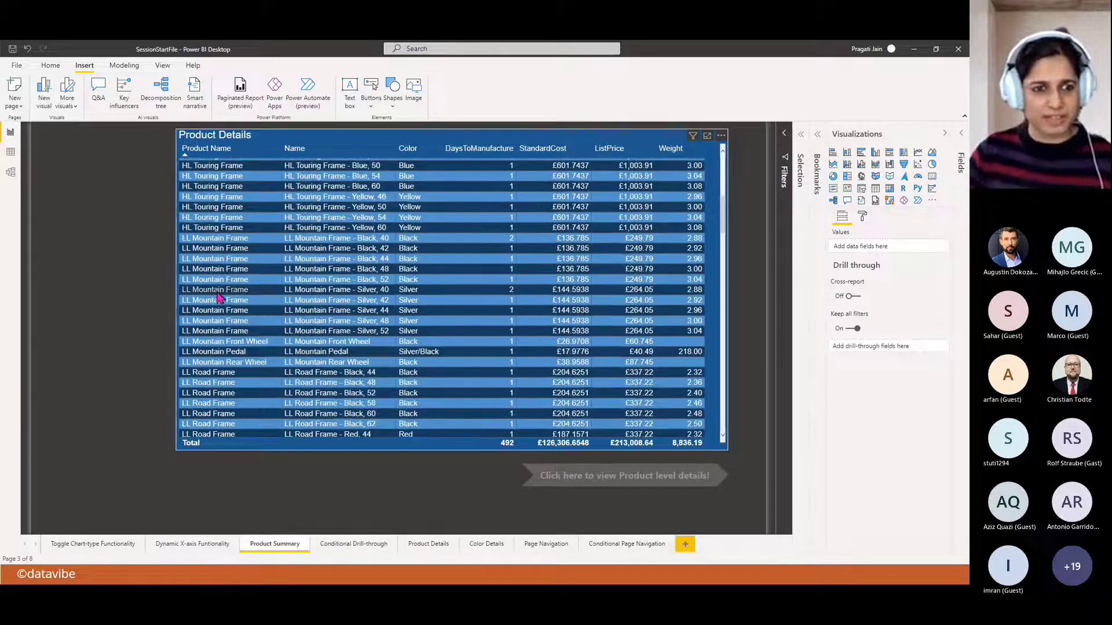
pyautogui.click(218, 293)
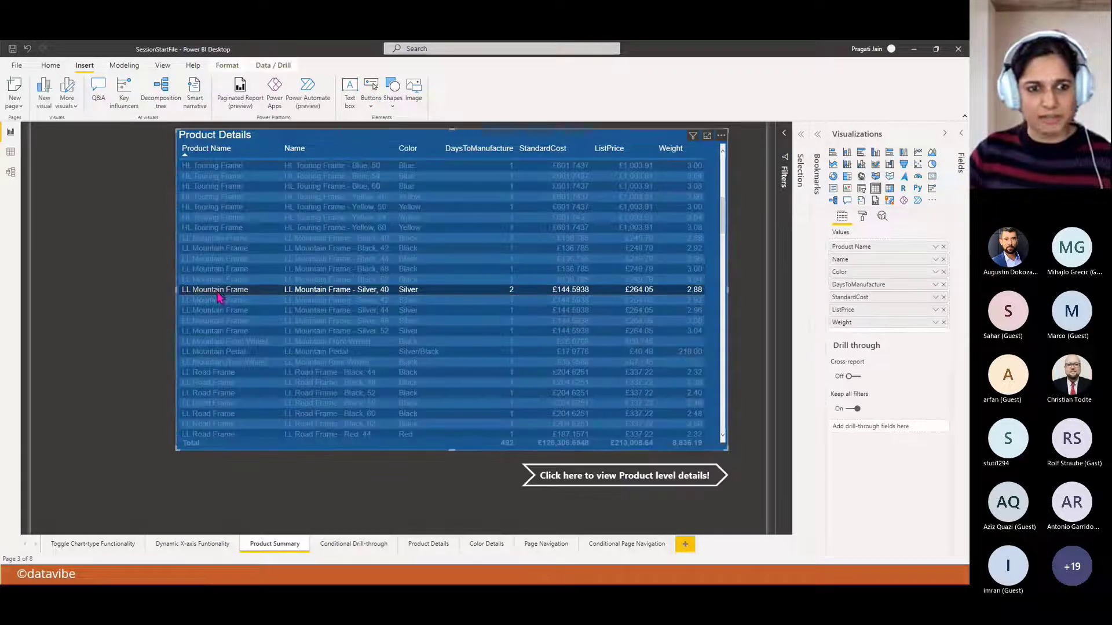
pyautogui.keyDown('ctrl'); pyautogui.click(597, 477); pyautogui.keyUp('ctrl')
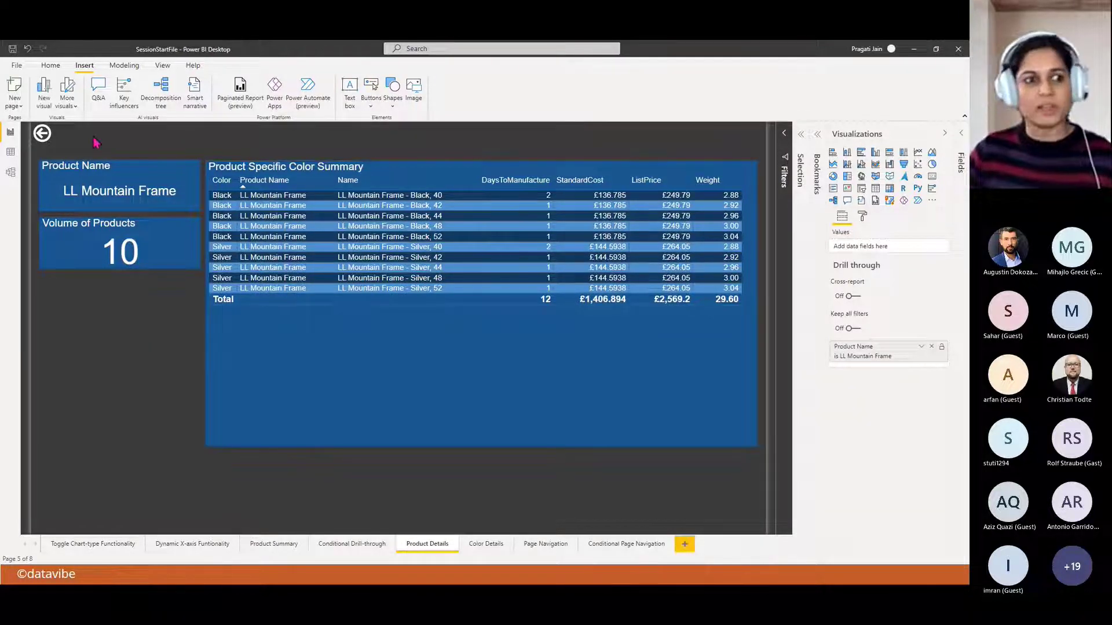
pyautogui.keyDown('ctrl'); pyautogui.click(45, 136); pyautogui.keyUp('ctrl')
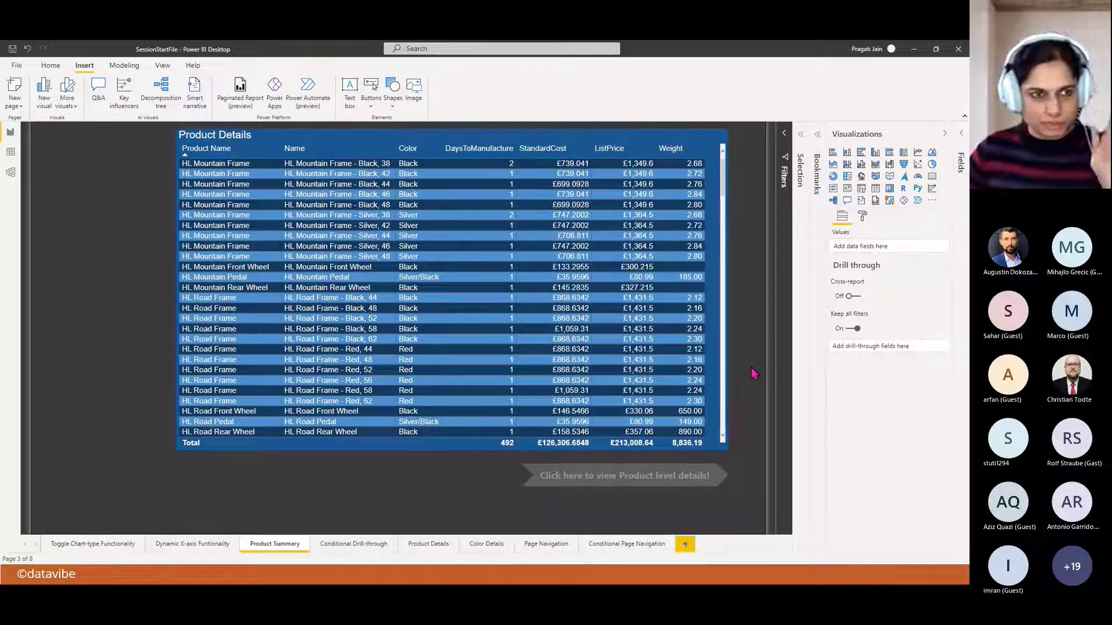
# - Go to the empty Conditional Drill-through page
pyautogui.click(50, 65)
pyautogui.click(322, 547)
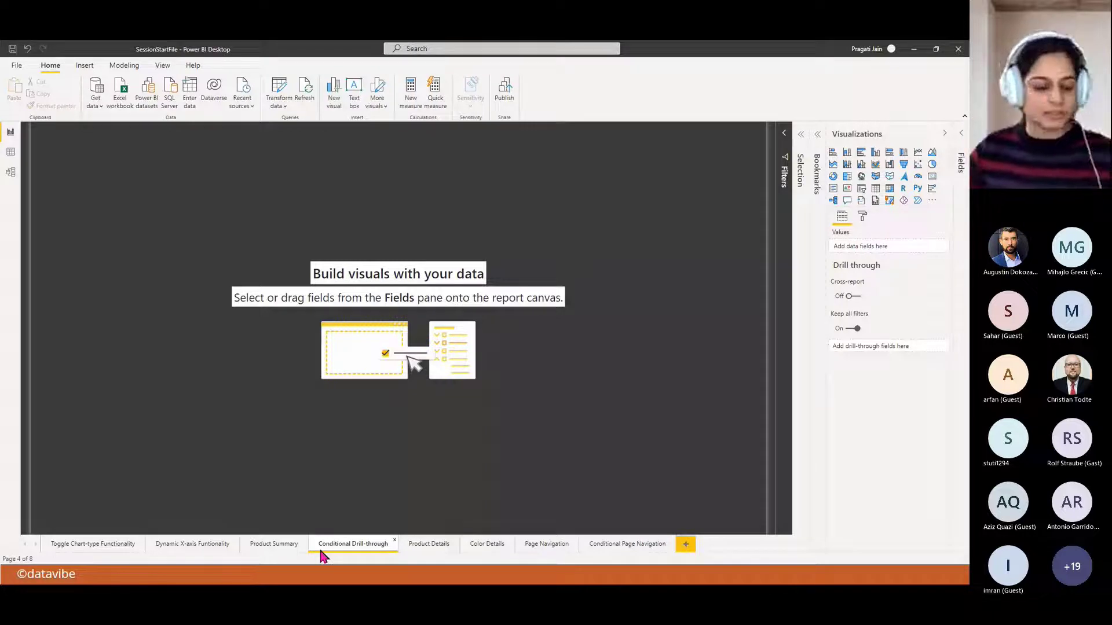
# - Switch to the Microsoft Teams meeting and open its chat to read the attendees' questions
pyautogui.hotkey('alt', 'Tab')
pyautogui.hotkey('alt', 'Tab')
pyautogui.hotkey('alt', 'Tab')
pyautogui.hotkey('alt', 'Tab')
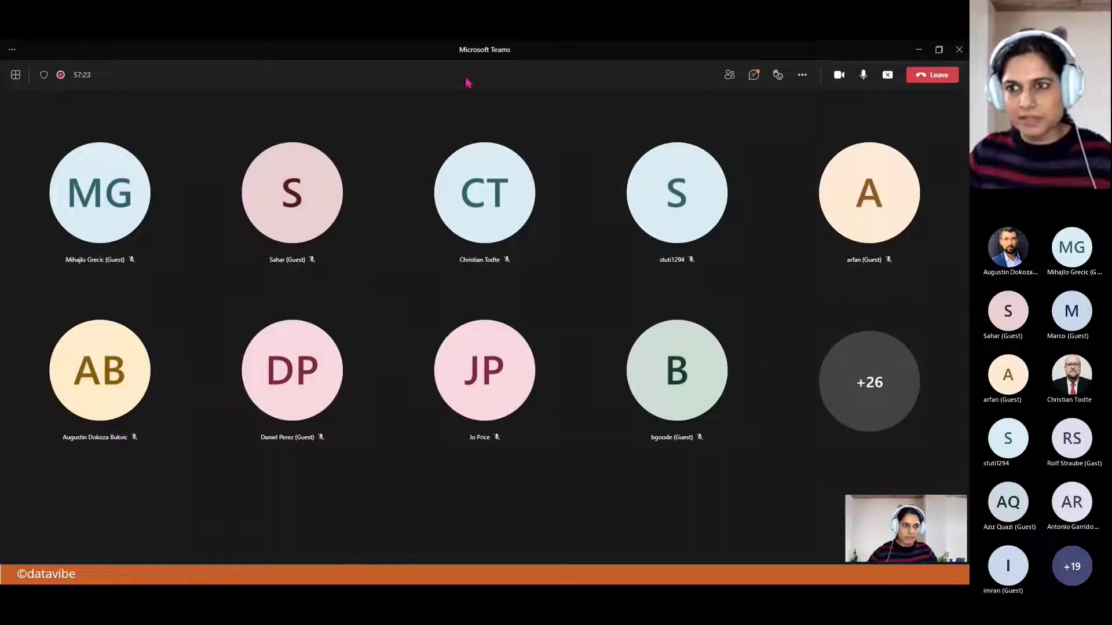
pyautogui.click(753, 76)
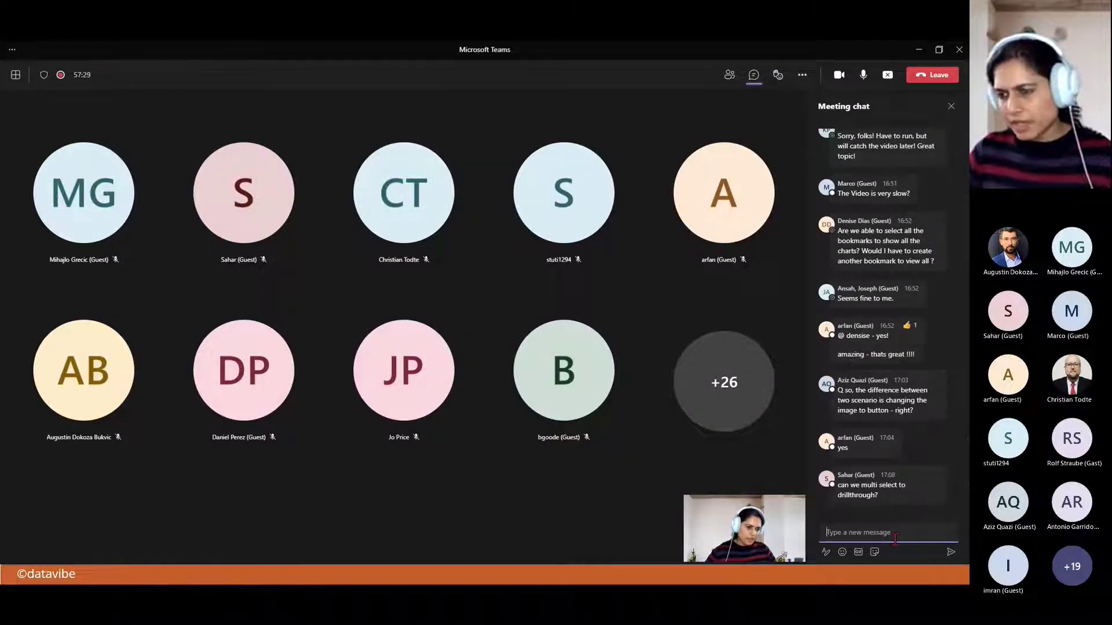
# - Close the meeting chat, switch to the SessionPBIFile report in Power BI Desktop and go to its Conditional Drill-through page
pyautogui.click(951, 107)
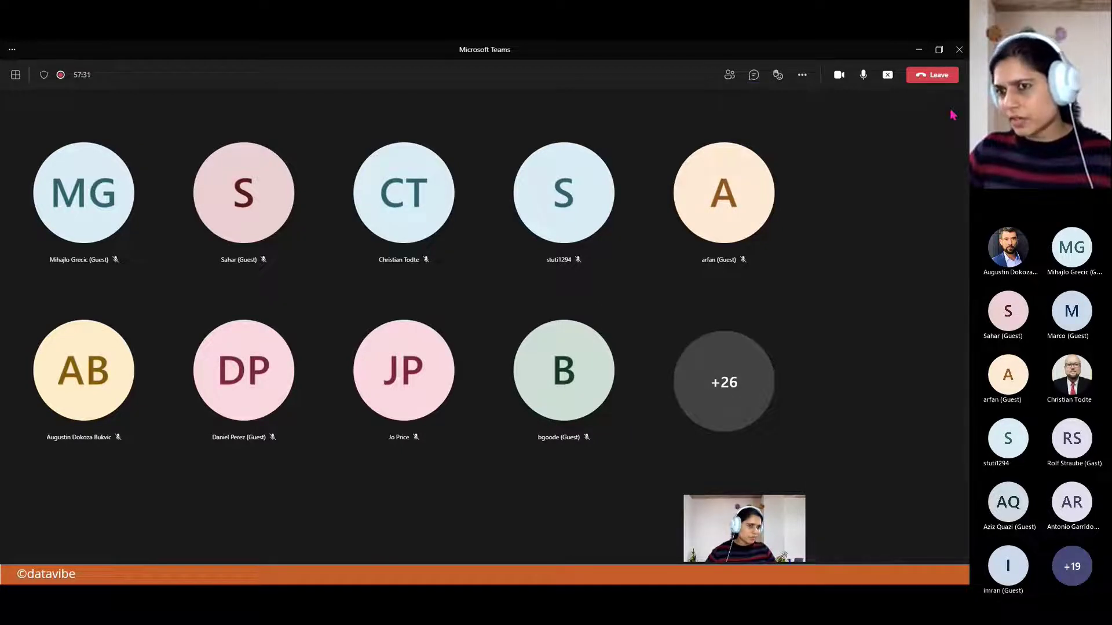
pyautogui.hotkey('alt', 'Tab')
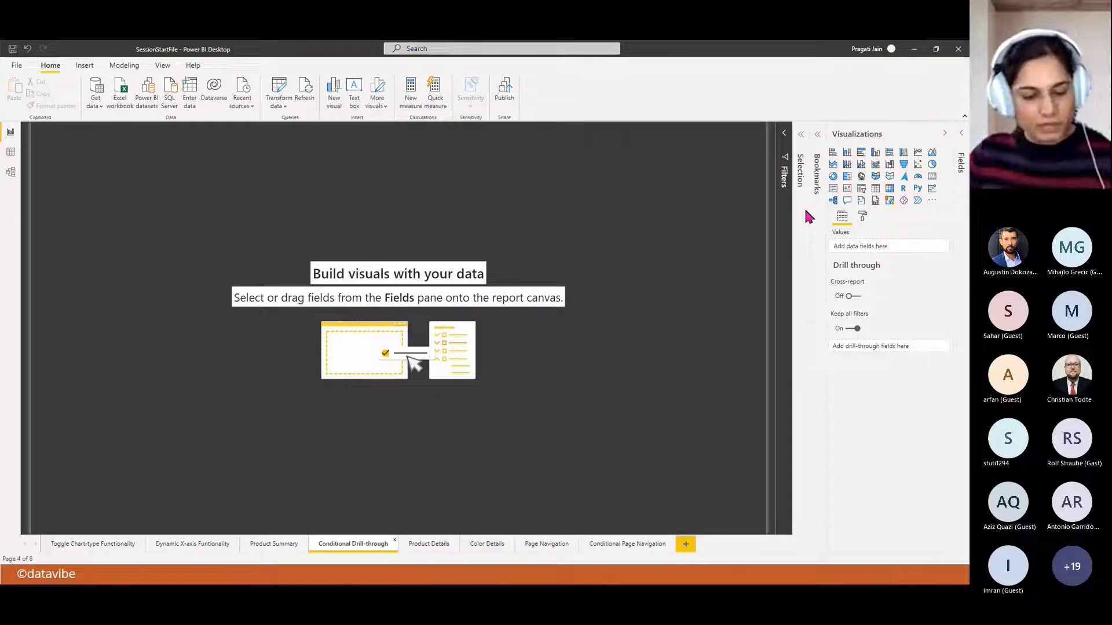
pyautogui.hotkey('alt', 'Tab')
pyautogui.hotkey('alt', 'Tab')
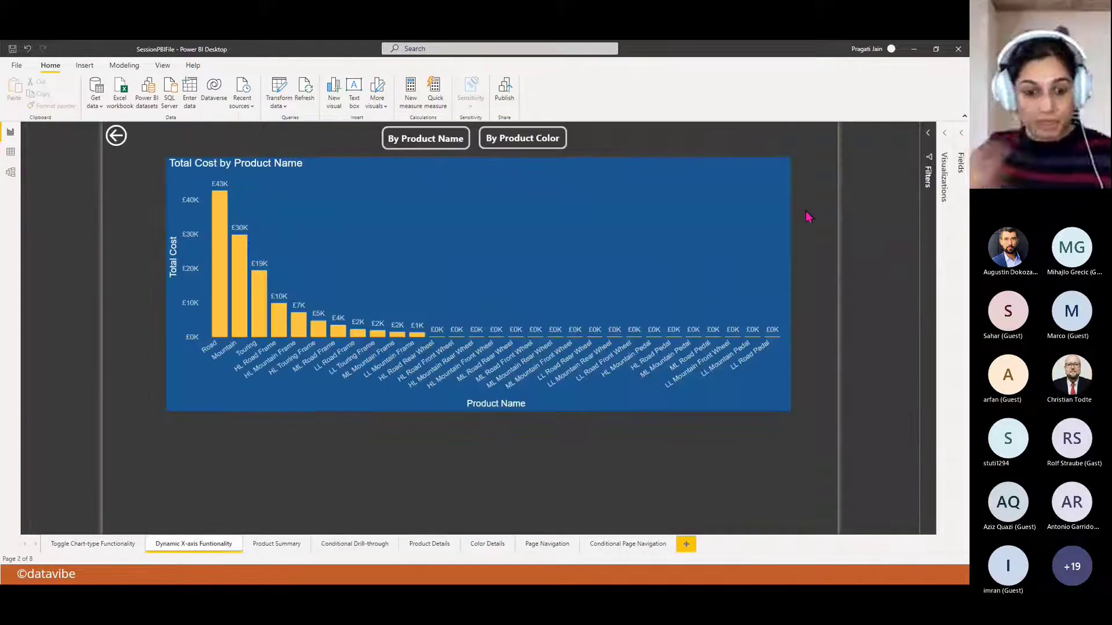
pyautogui.click(354, 547)
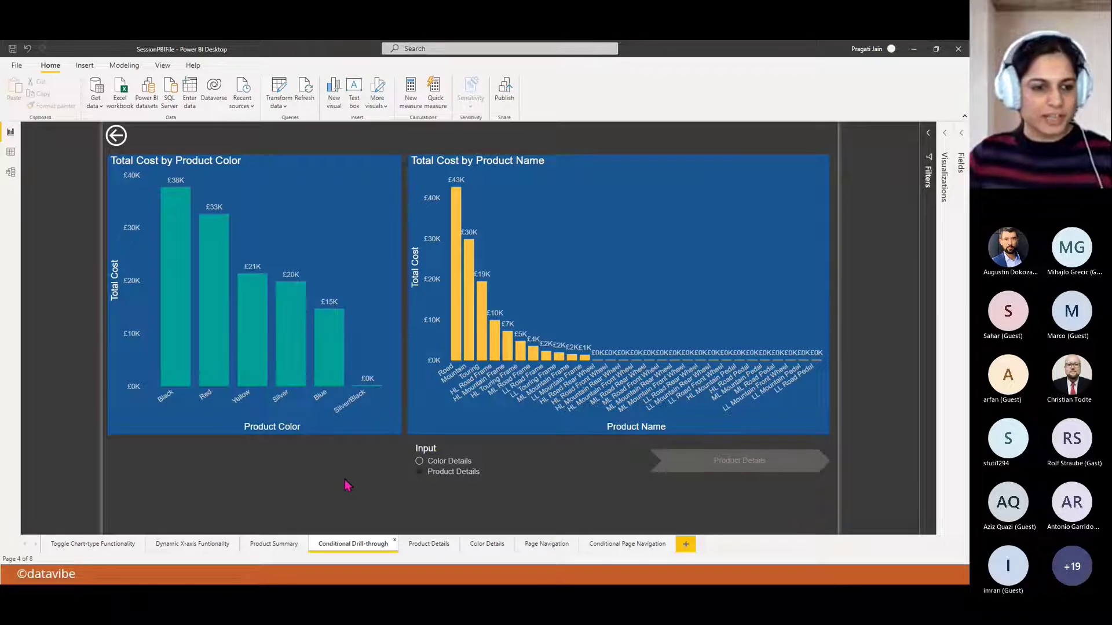
# - Select the Red bar and test the drill-through button with the Input slicer on Color Details, Product Details and Color Details again
pyautogui.click(211, 310)
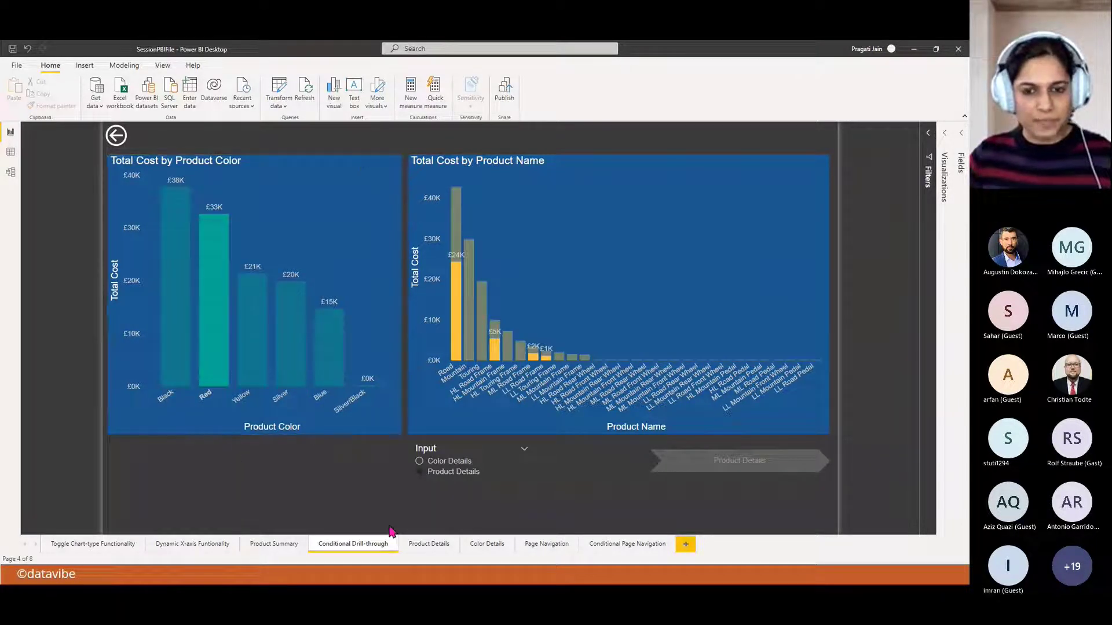
pyautogui.click(418, 462)
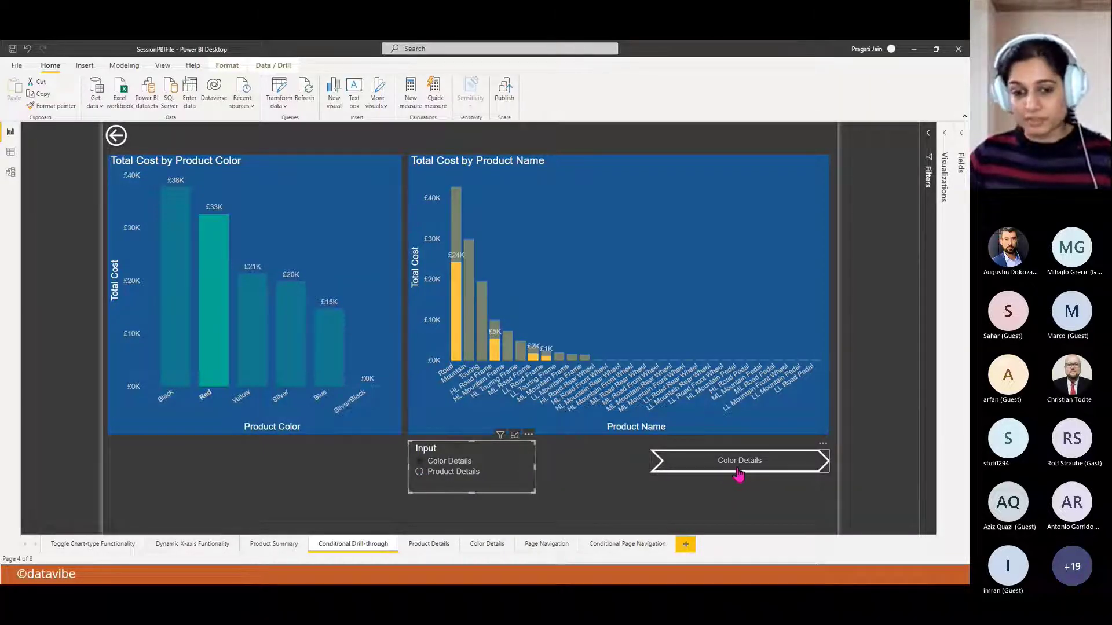
pyautogui.click(419, 476)
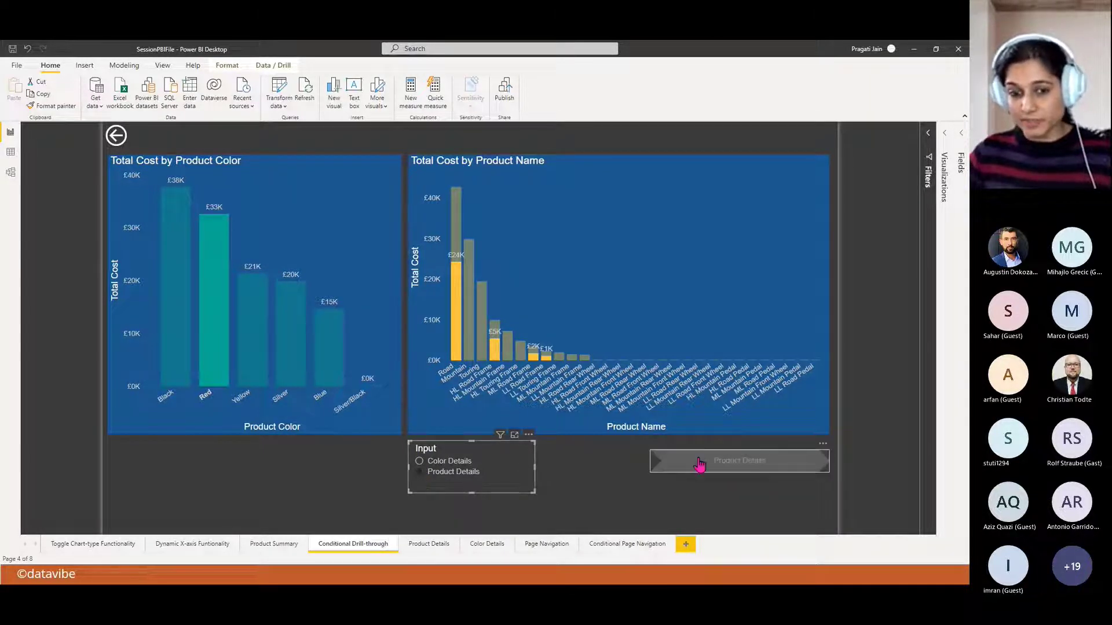
pyautogui.click(419, 461)
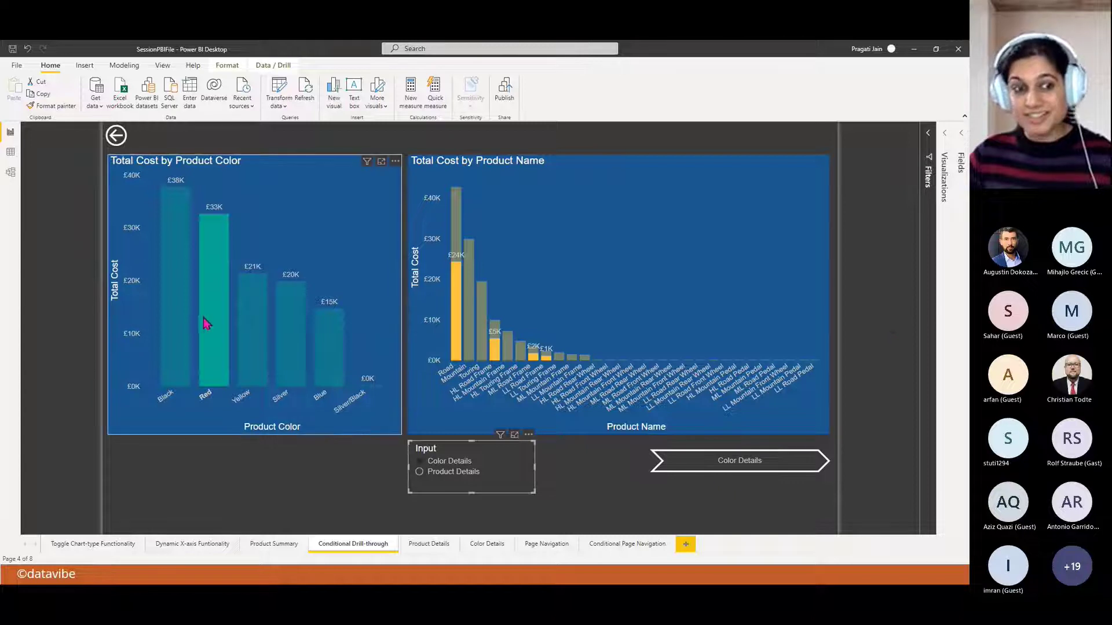
# - Drill through to Color Details for Red, look through the product table and return to the Conditional Drill-through page
pyautogui.moveTo(205, 323)
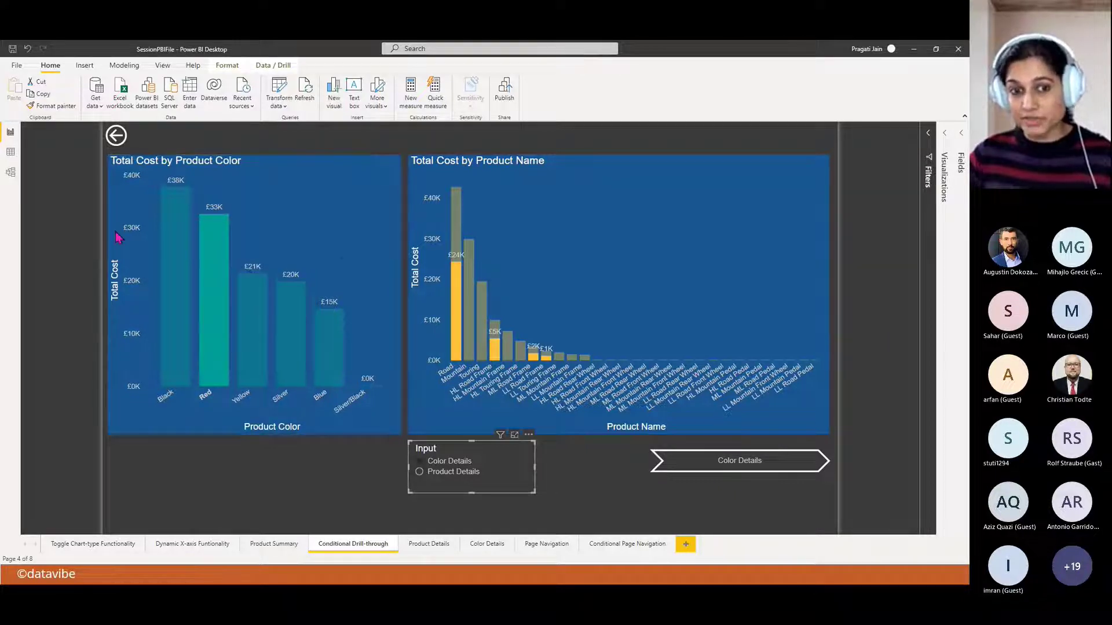
pyautogui.keyDown('ctrl'); pyautogui.click(706, 471); pyautogui.keyUp('ctrl')
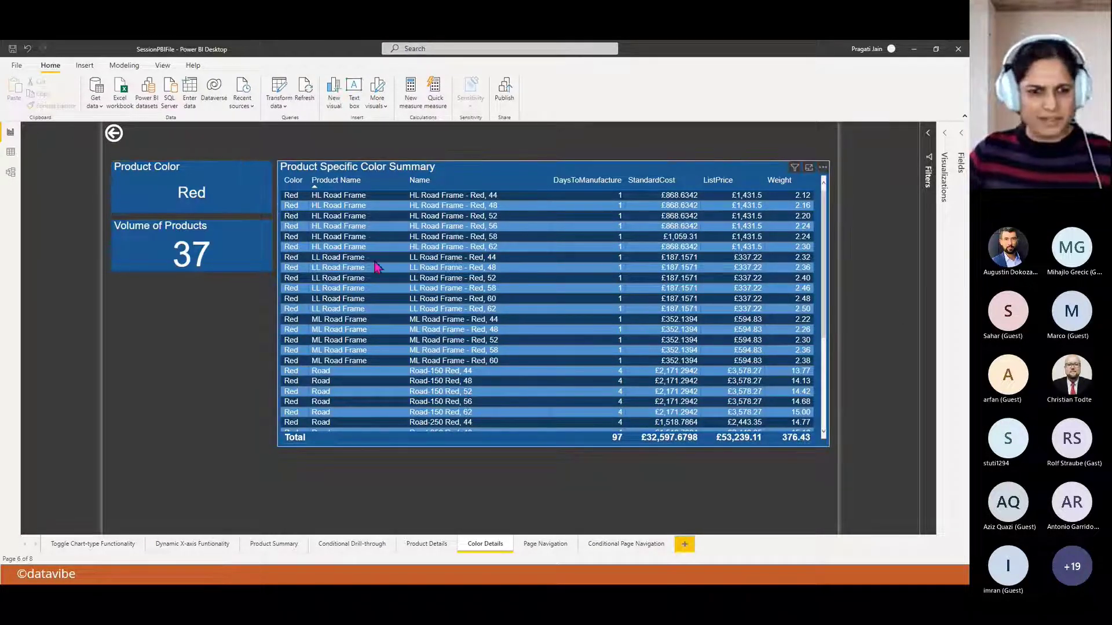
pyautogui.scroll(-5, 377, 272)
pyautogui.scroll(5, 376, 273)
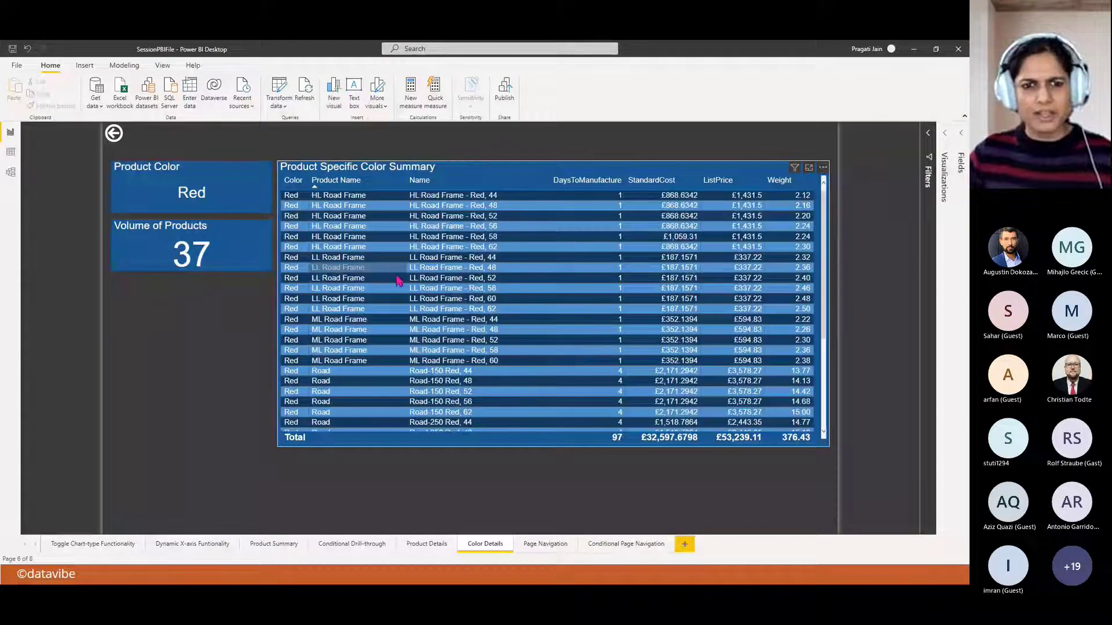
pyautogui.keyDown('ctrl'); pyautogui.click(114, 135); pyautogui.keyUp('ctrl')
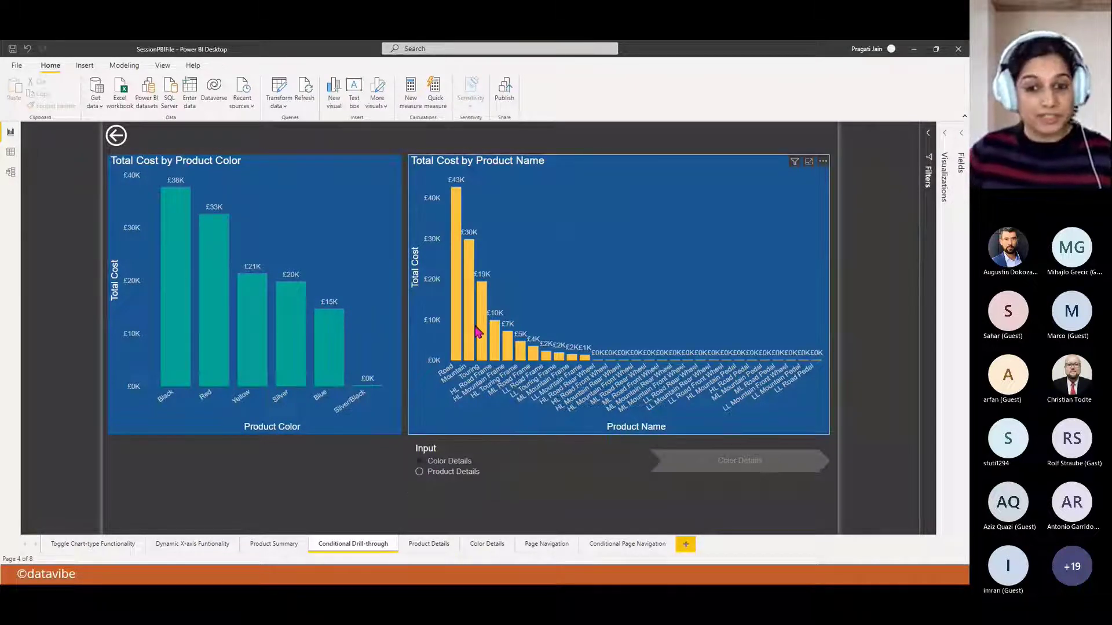
# - Select the Mountain bar, set Input to Product Details, drill through with the button and return to the charts
pyautogui.click(469, 307)
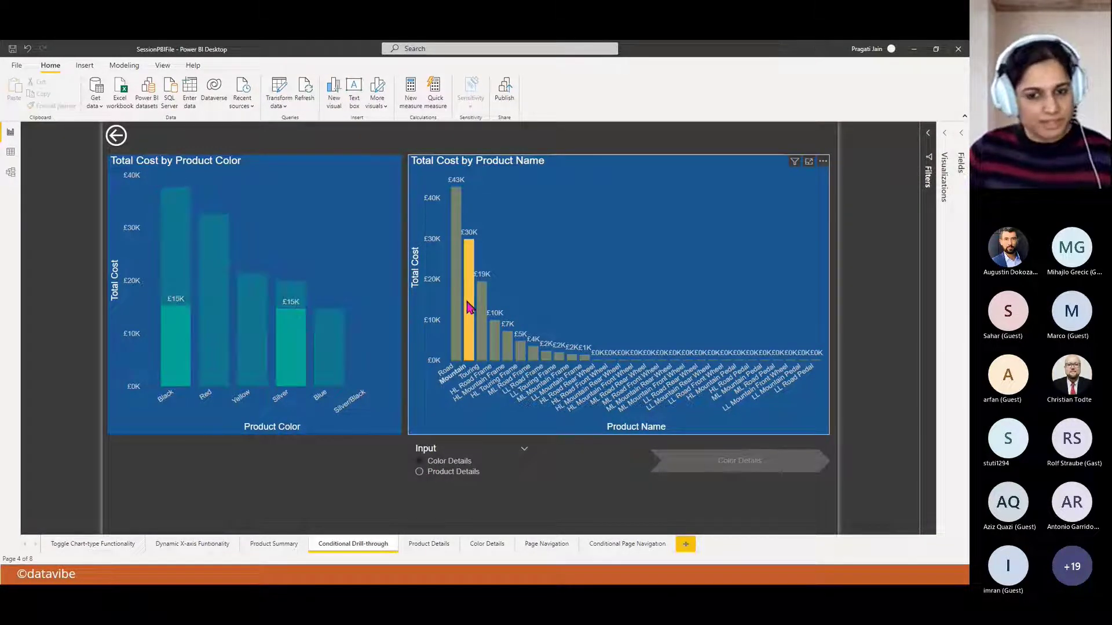
pyautogui.click(420, 473)
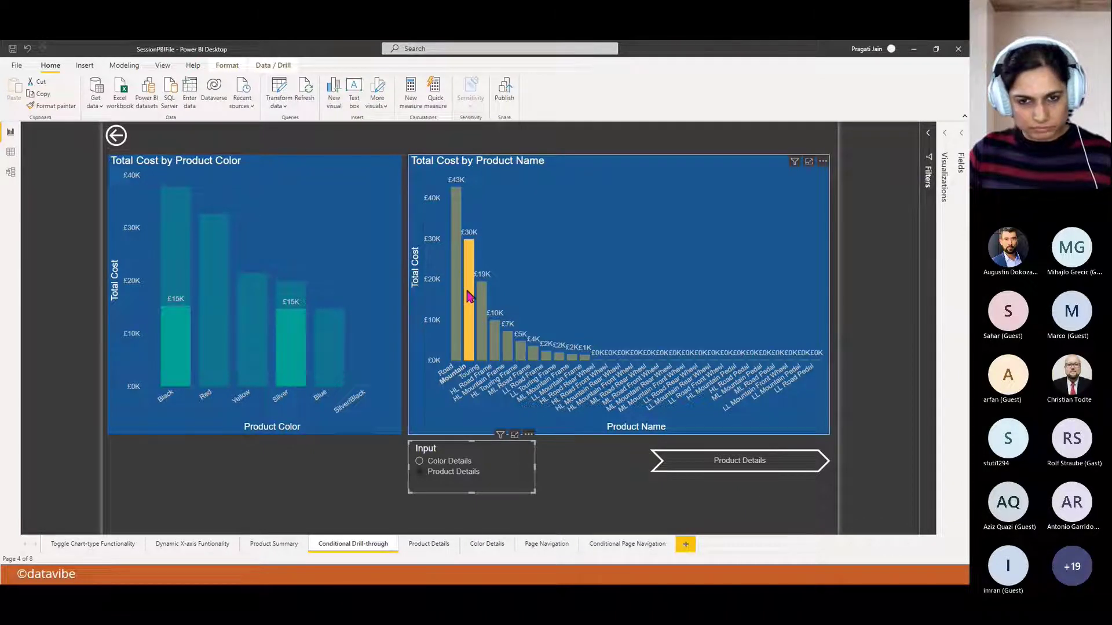
pyautogui.moveTo(469, 306)
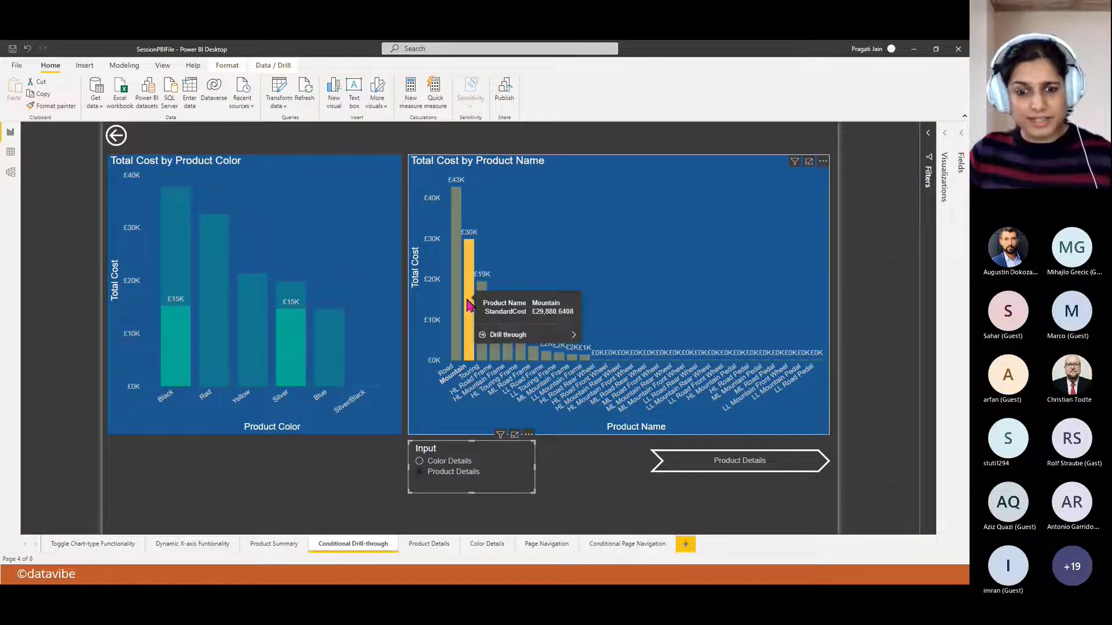
pyautogui.keyDown('ctrl'); pyautogui.click(738, 464); pyautogui.keyUp('ctrl')
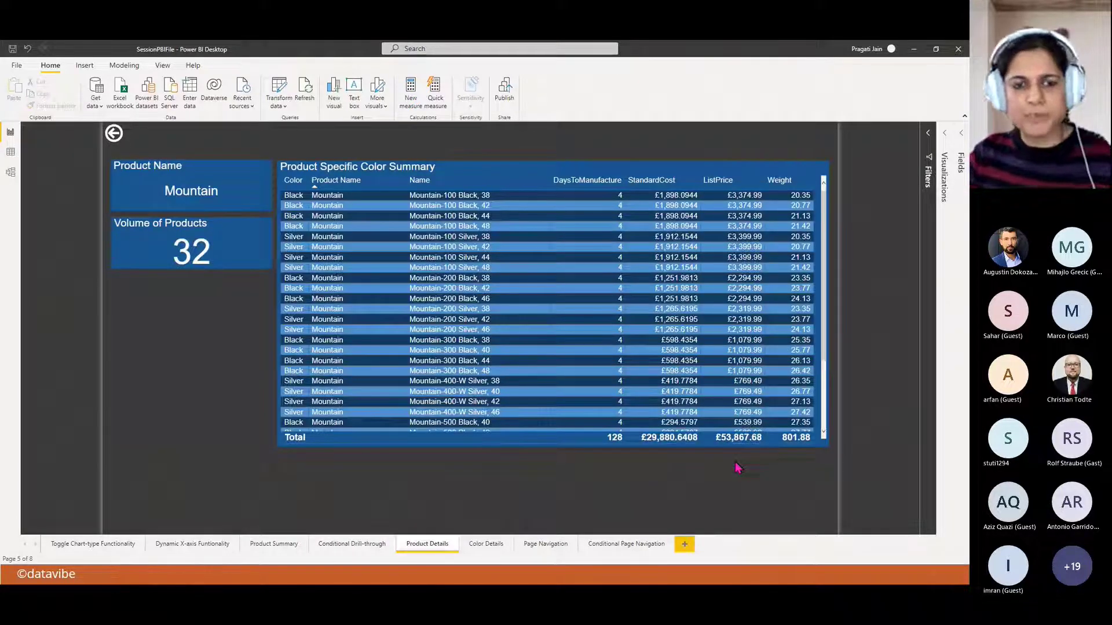
pyautogui.keyDown('ctrl'); pyautogui.click(115, 138); pyautogui.keyUp('ctrl')
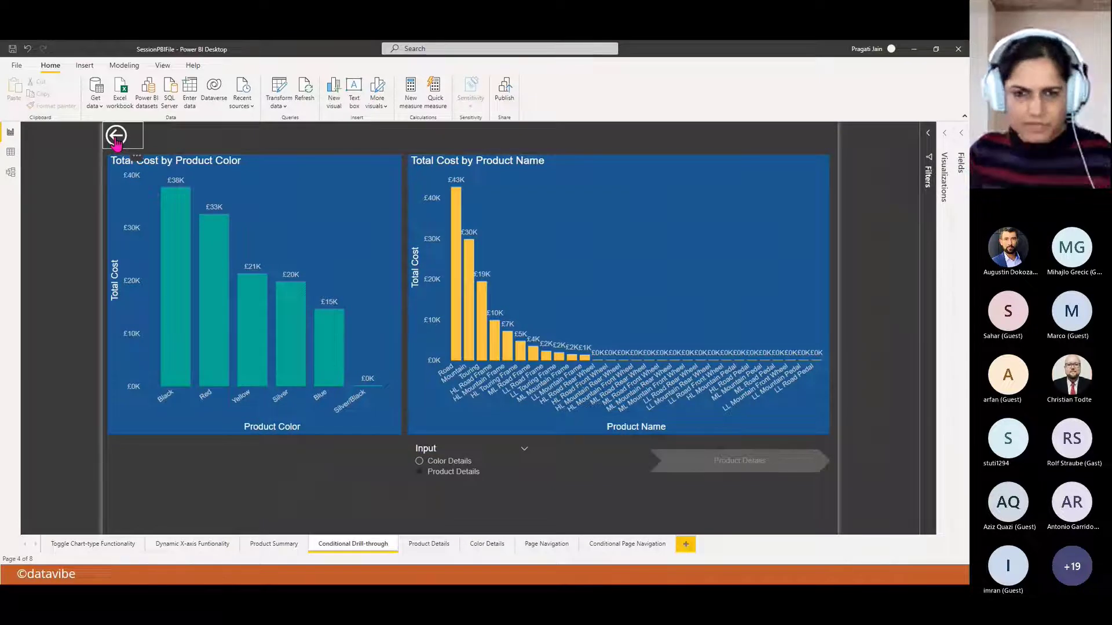
# - Compare the Product Details and Color Details pages in SessionPBIFile and SessionStartFile, ending on SessionStartFile's Conditional Drill-through page
pyautogui.click(430, 544)
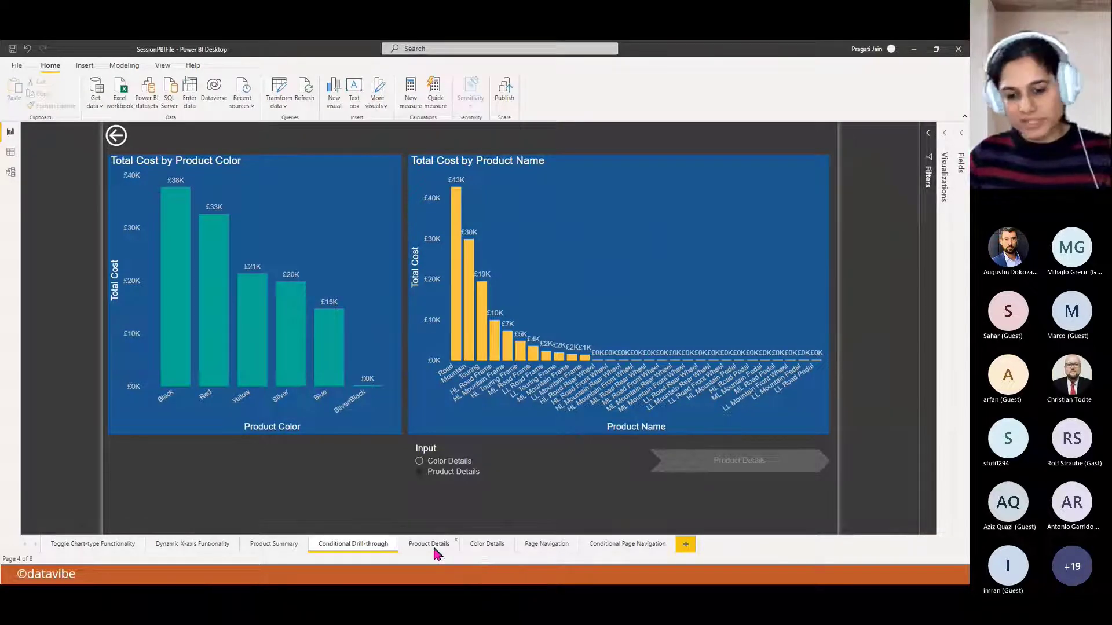
pyautogui.click(478, 546)
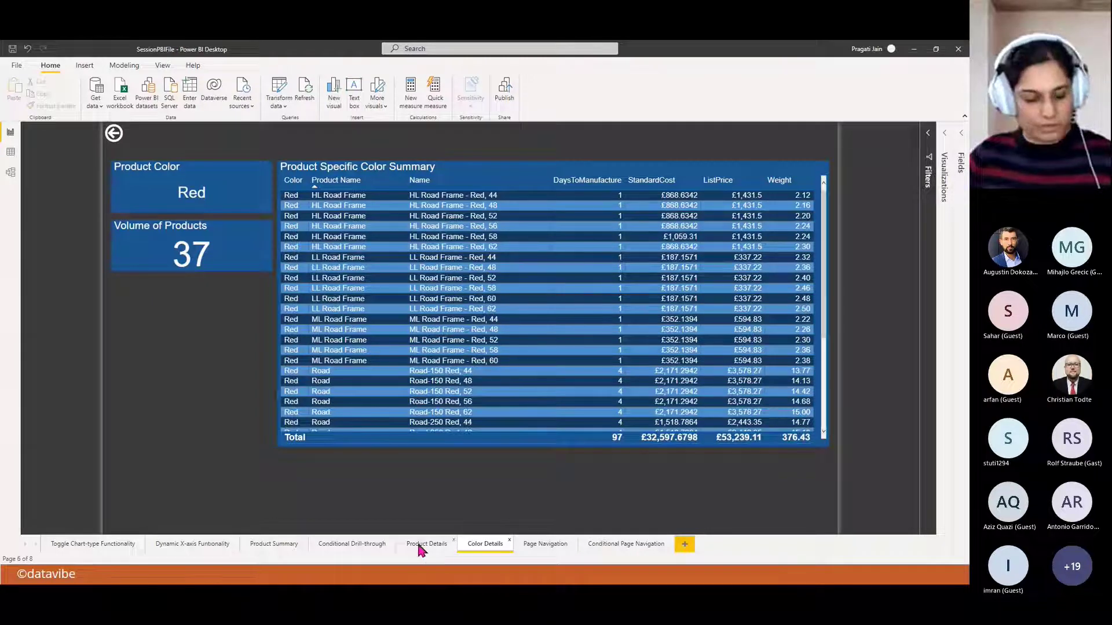
pyautogui.hotkey('alt', 'Tab')
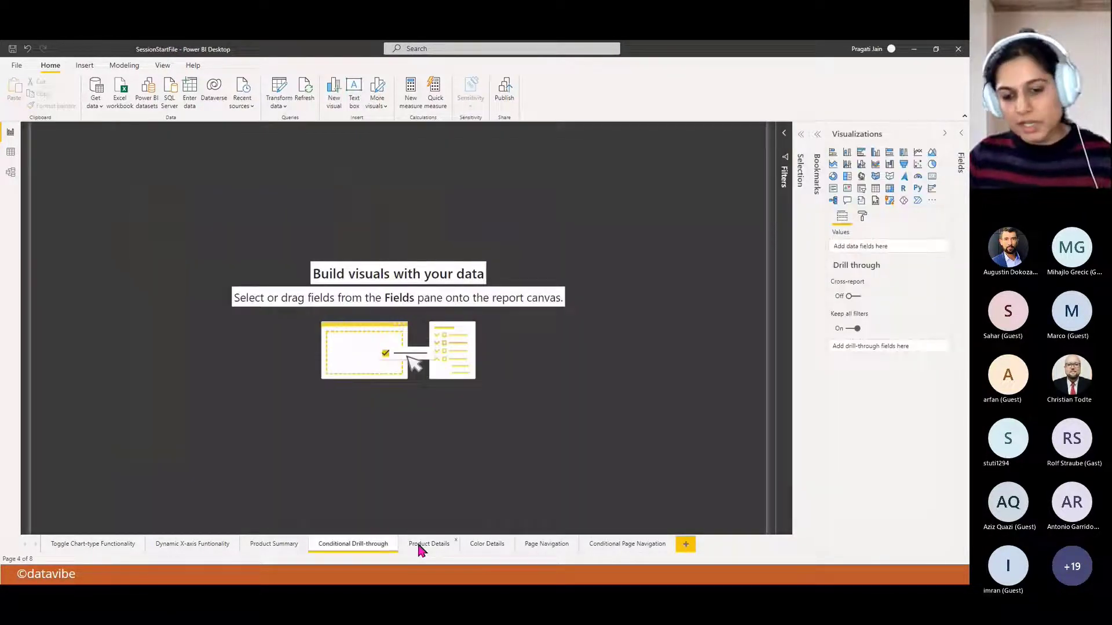
pyautogui.click(419, 546)
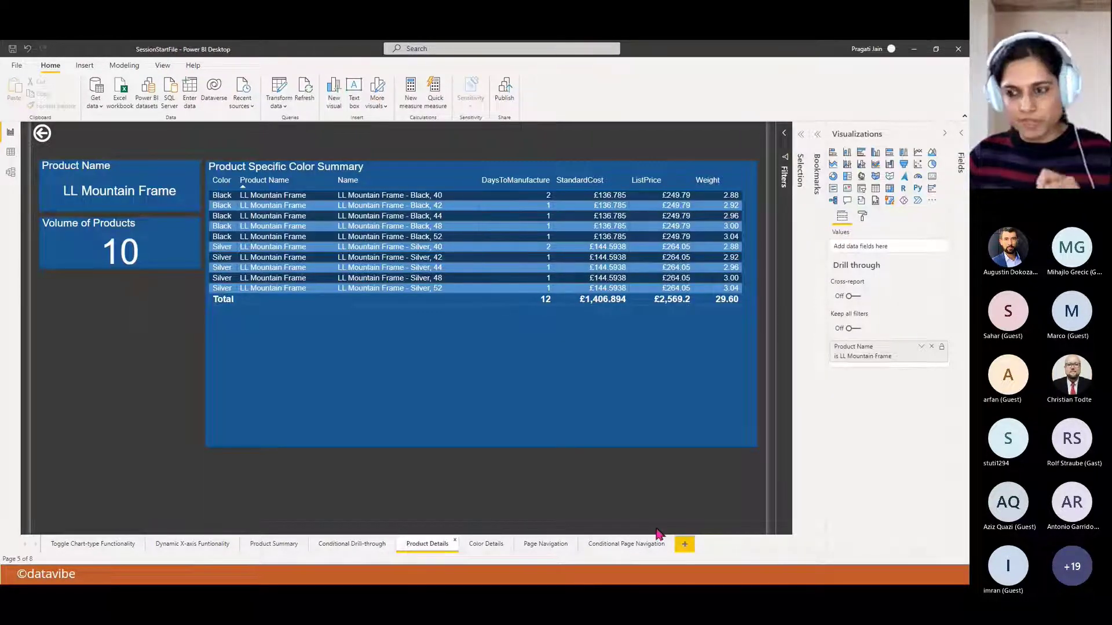
pyautogui.click(474, 541)
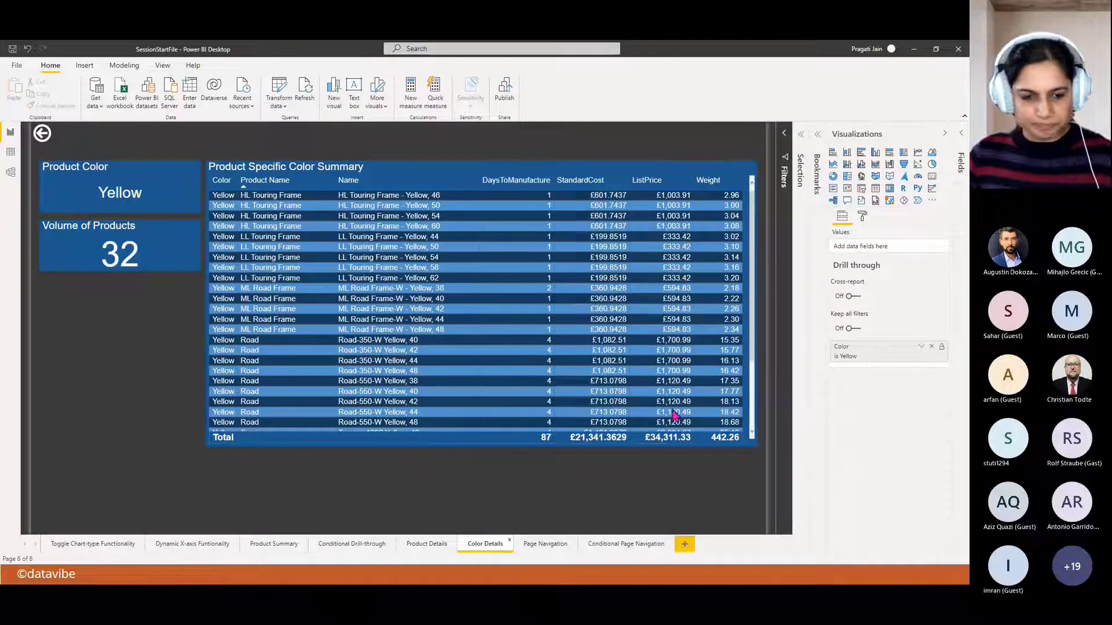
pyautogui.click(359, 545)
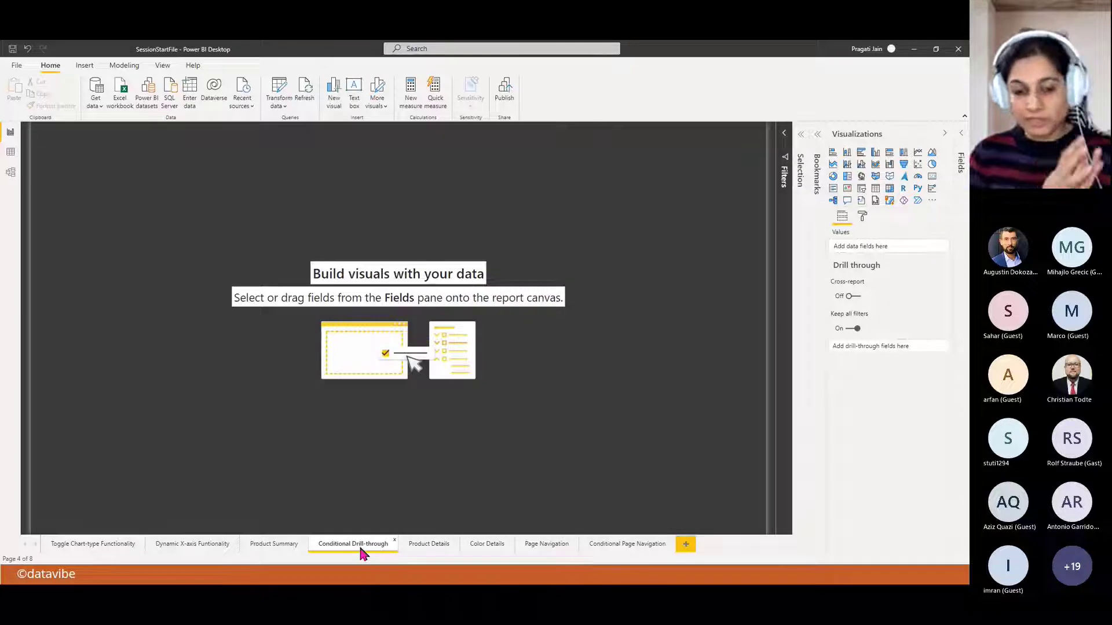
# - Copy the Total Cost by Product Color and Total Cost by Product Name charts from SessionPBIFile into SessionStartFile's Conditional Drill-through page
pyautogui.hotkey('alt', 'Tab')
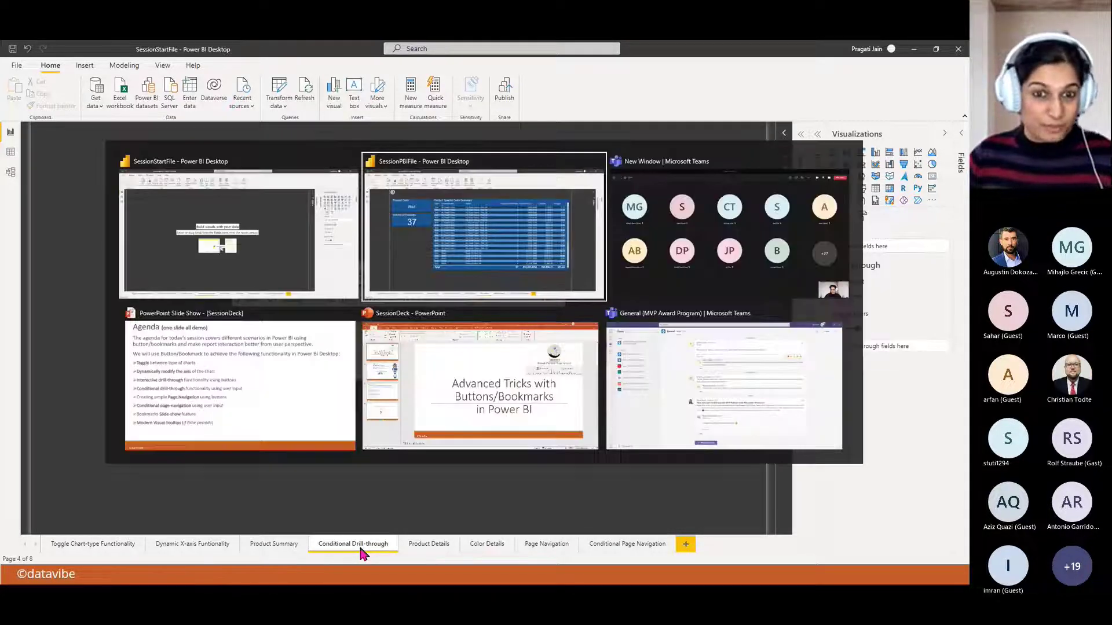
pyautogui.click(407, 549)
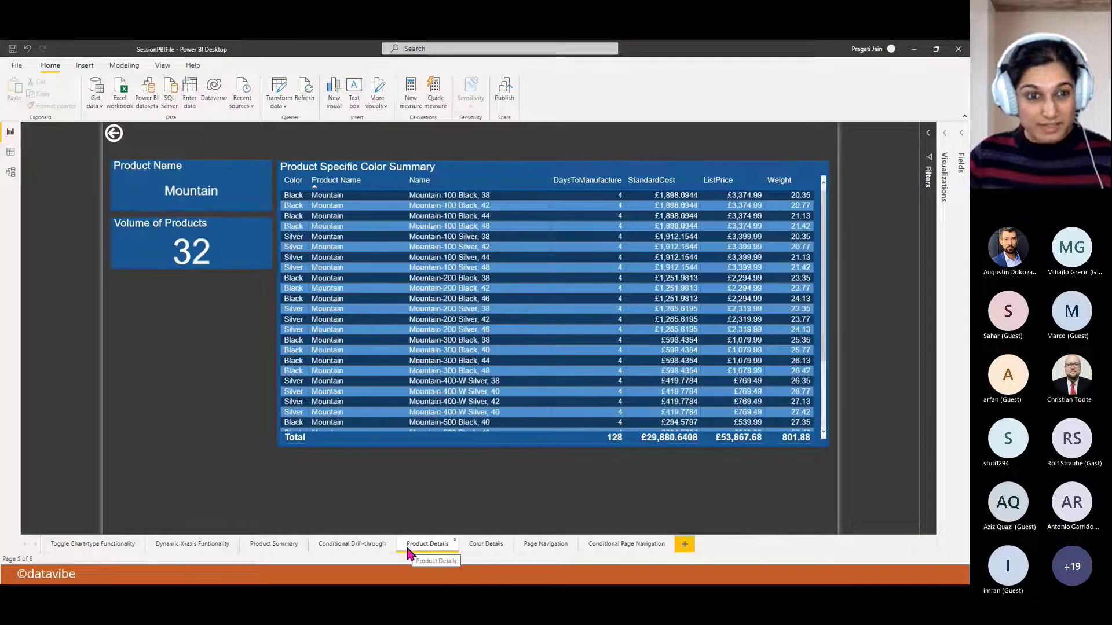
pyautogui.click(350, 548)
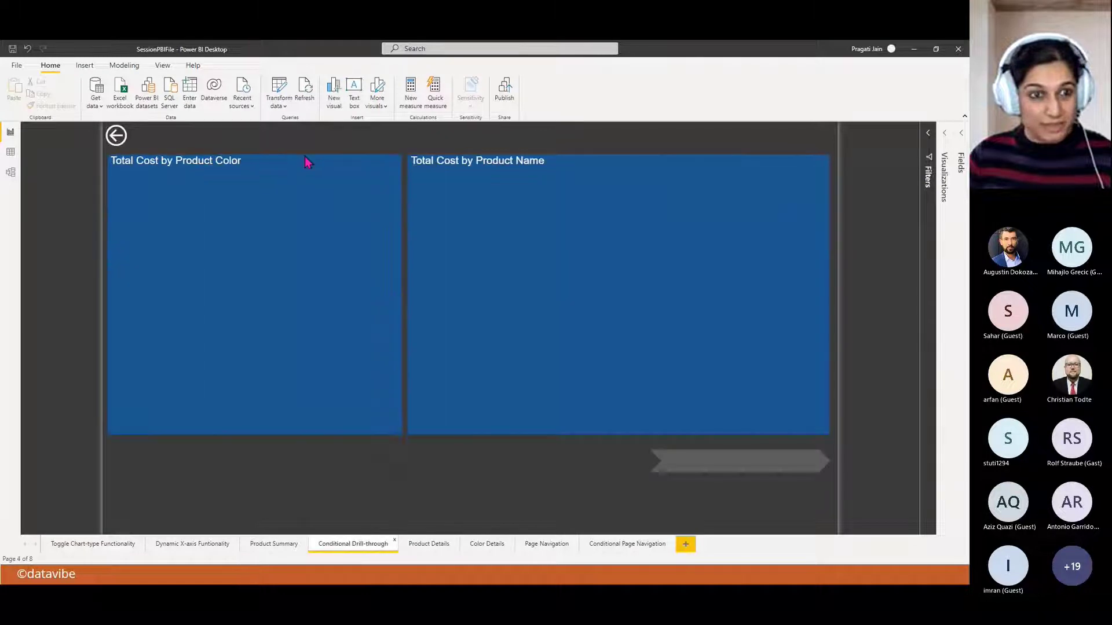
pyautogui.click(258, 169)
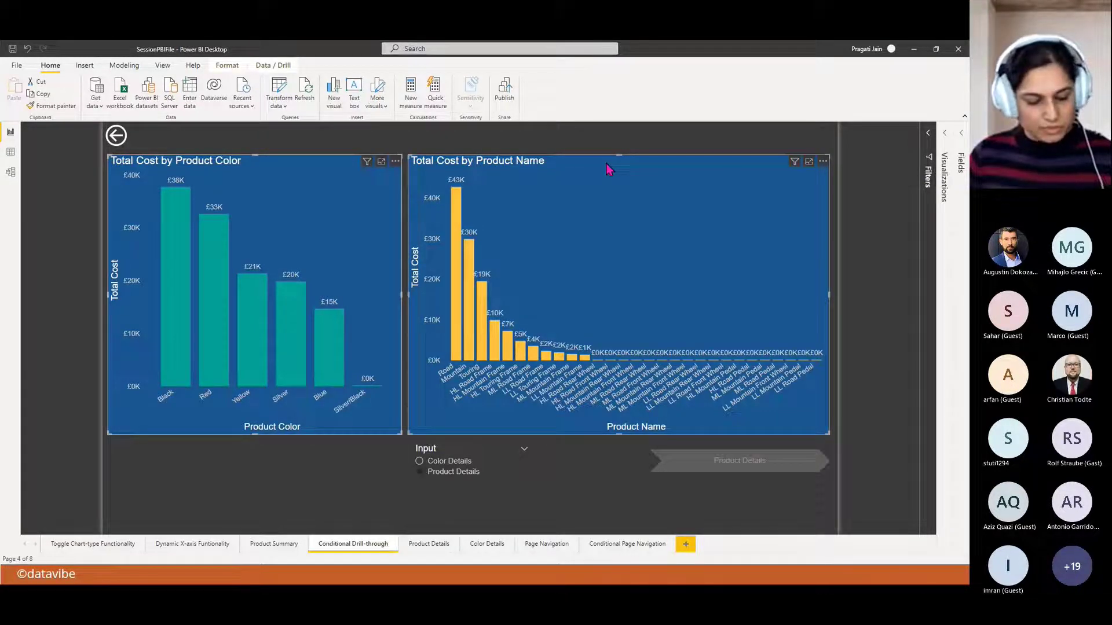
pyautogui.hotkey('alt', 'Tab')
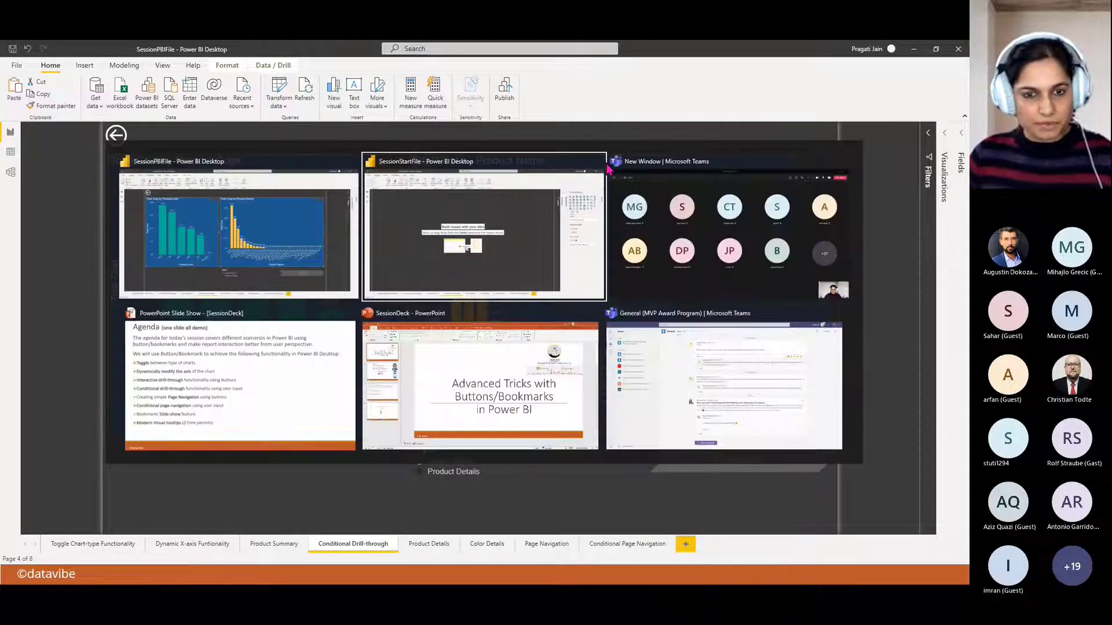
pyautogui.hotkey('ctrl', 'v')
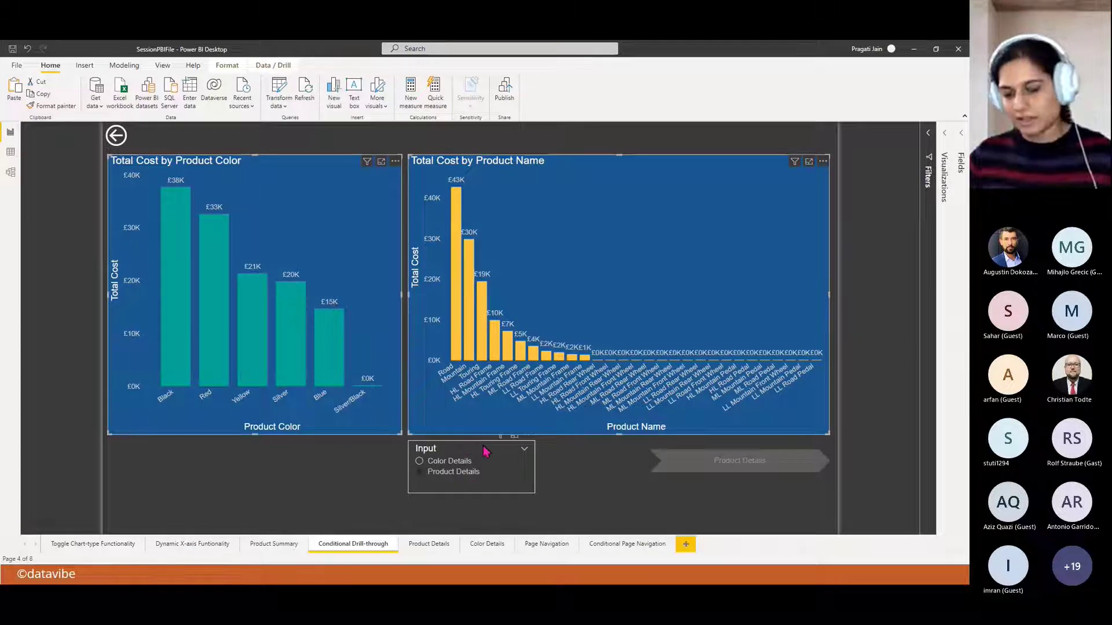
pyautogui.hotkey('alt', 'Tab')
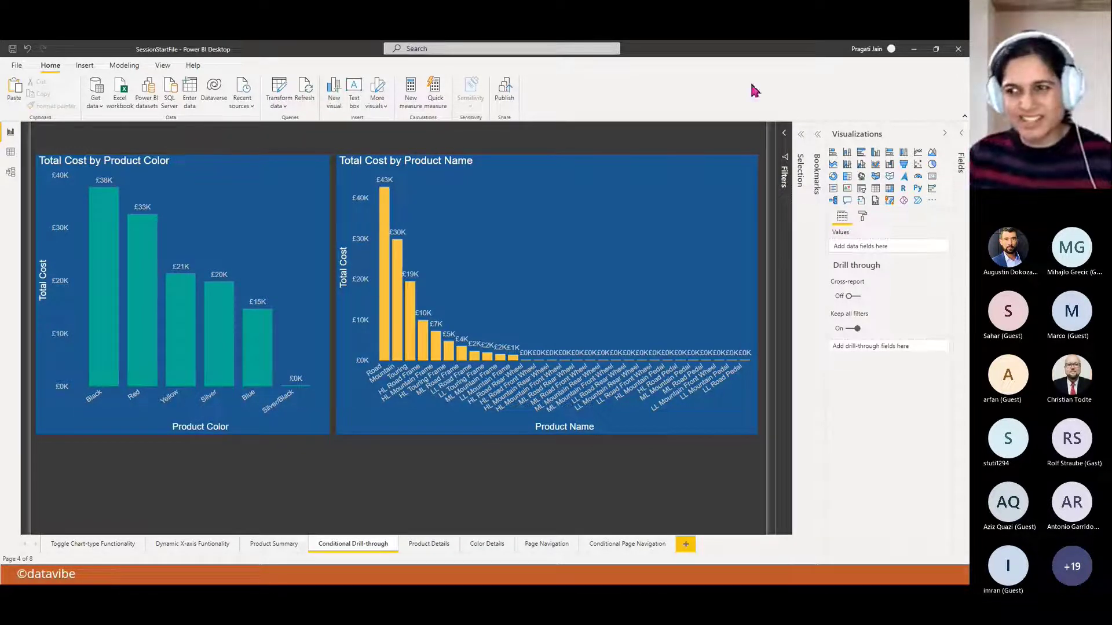
# - Examine the data of the User Input and User Input Drillthrough tables, then open the Product Details report page
pyautogui.click(945, 133)
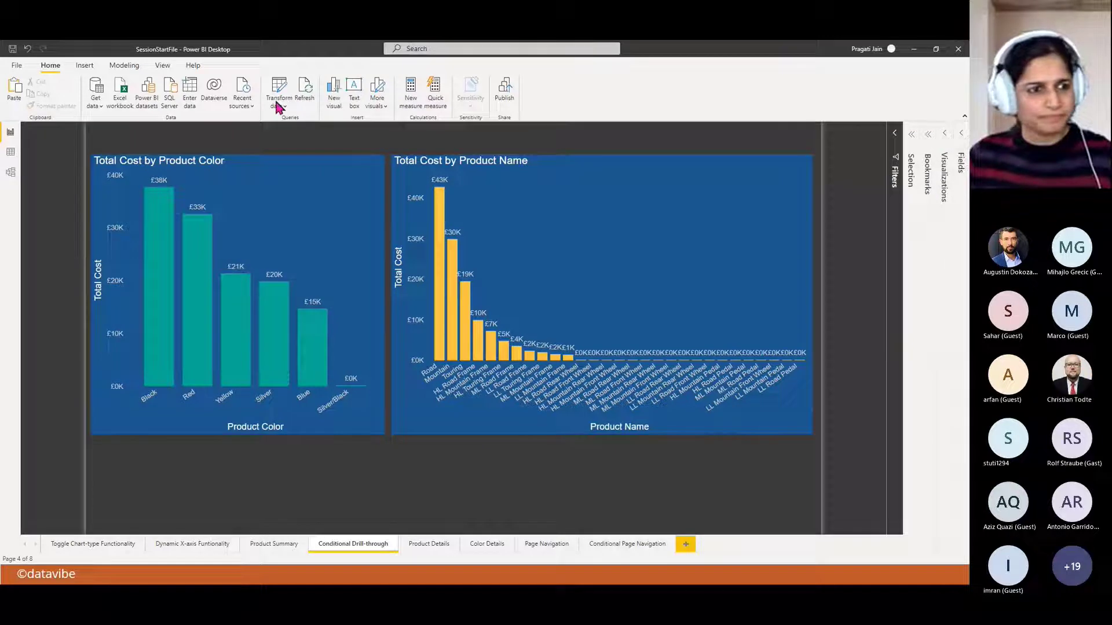
pyautogui.click(10, 151)
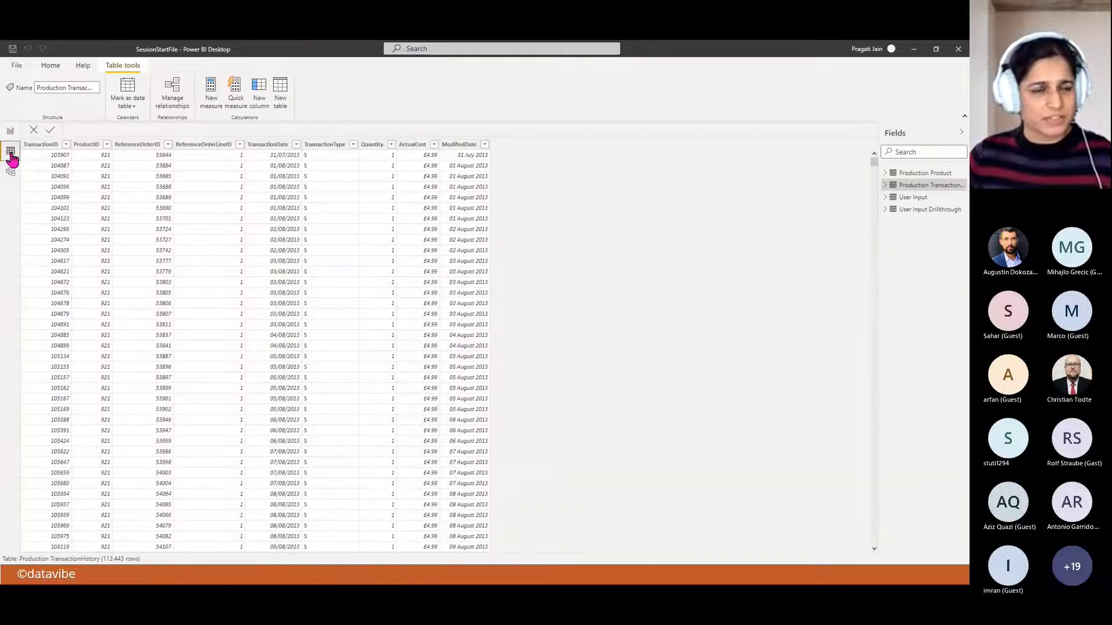
pyautogui.click(912, 199)
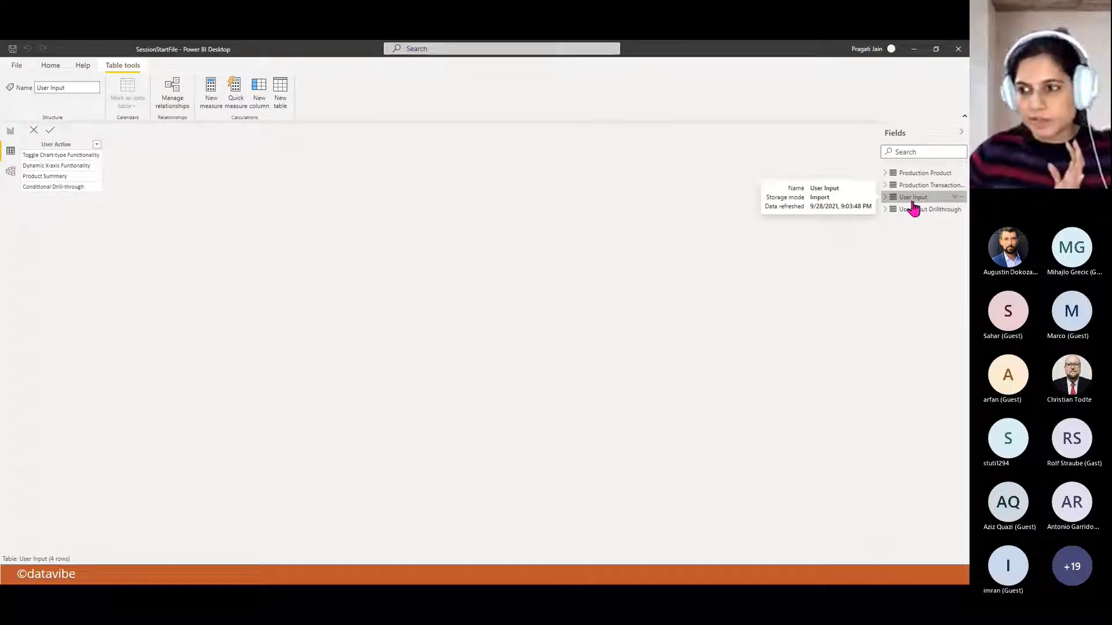
pyautogui.click(915, 210)
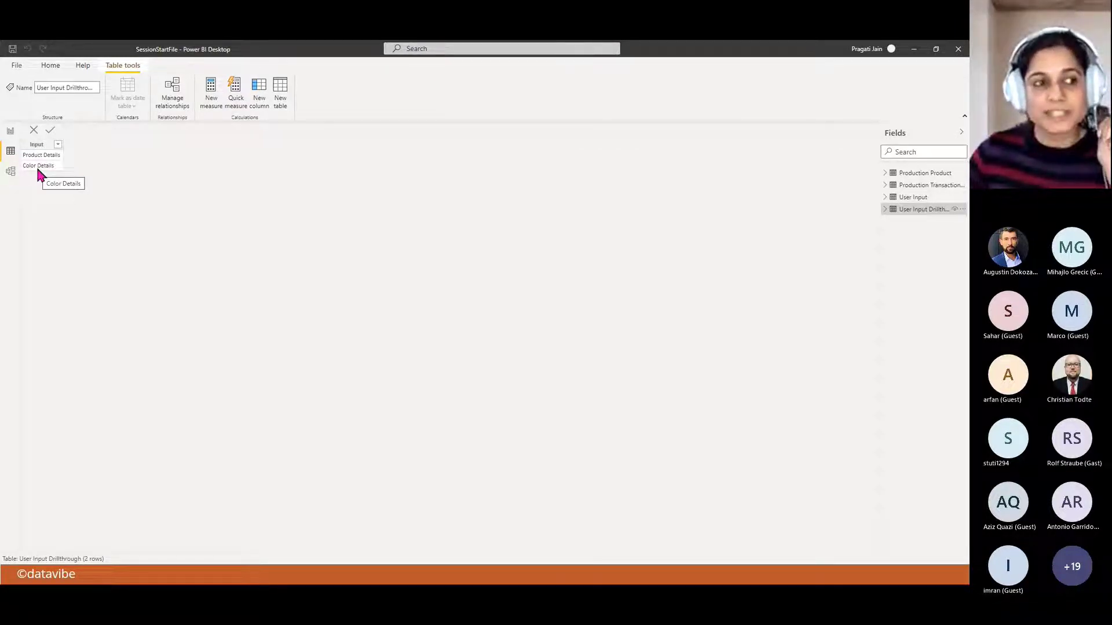
pyautogui.click(10, 133)
pyautogui.click(428, 544)
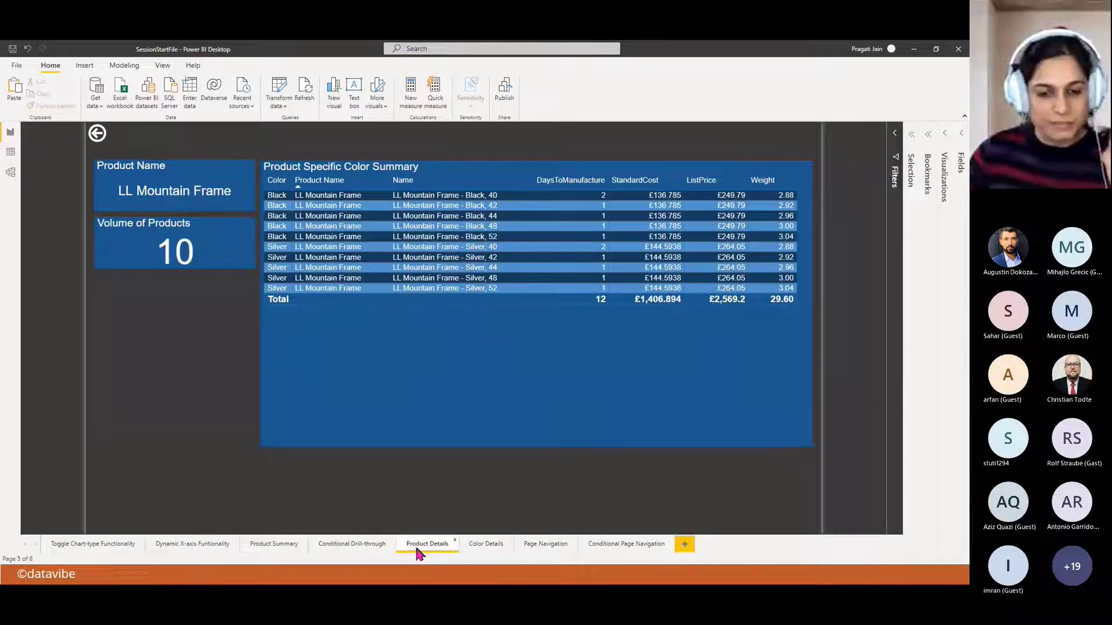
# - Review the Color Details page and the User Input Drillthrough table's data, then return to the Conditional Drill-through page
pyautogui.click(486, 545)
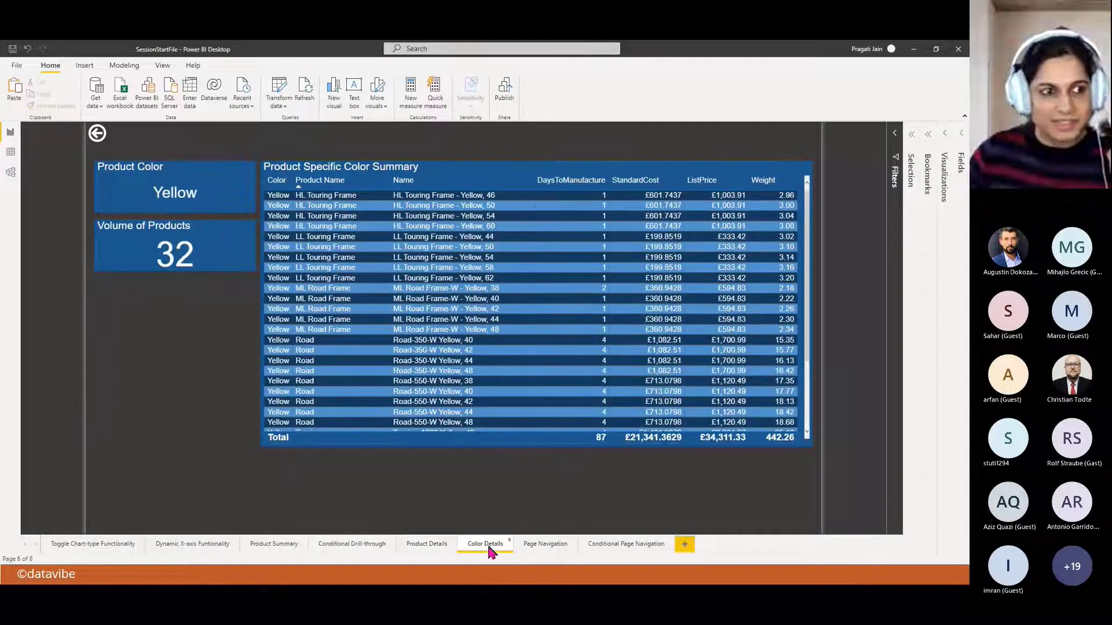
pyautogui.click(10, 151)
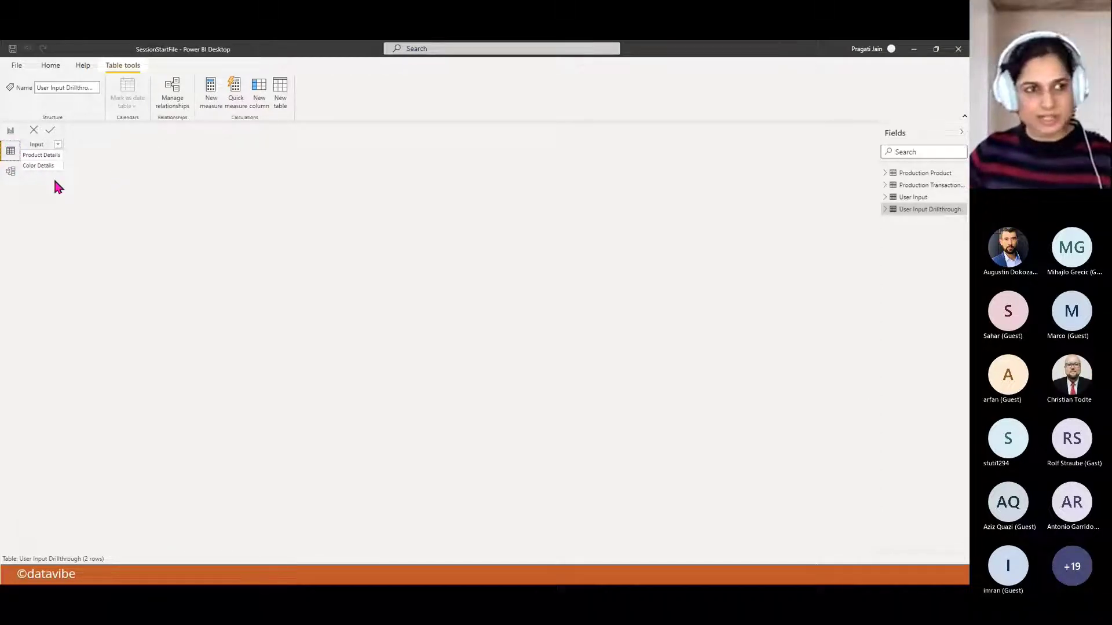
pyautogui.click(10, 133)
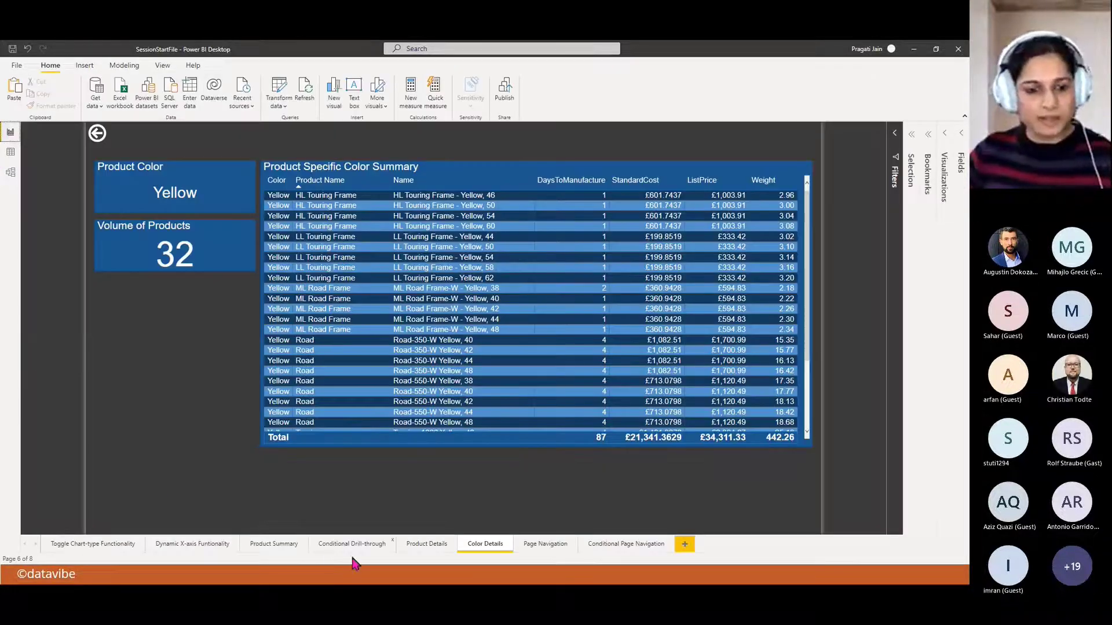
pyautogui.click(329, 544)
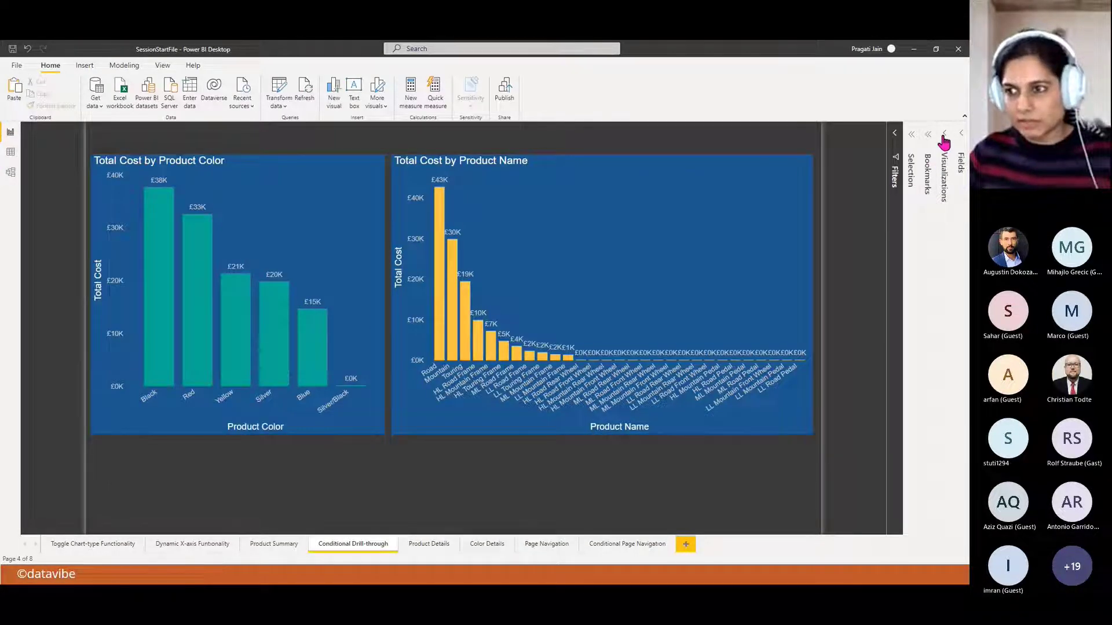
# - Add a slicer to the page, size it down and place it beneath the Total Cost by Product Name chart
pyautogui.click(941, 162)
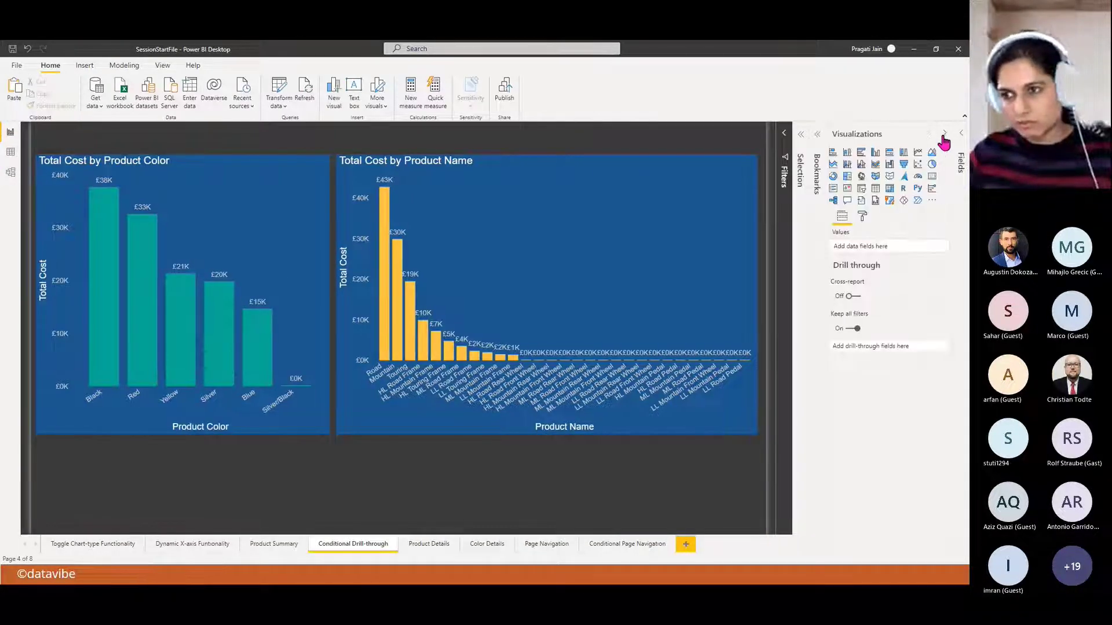
pyautogui.click(861, 188)
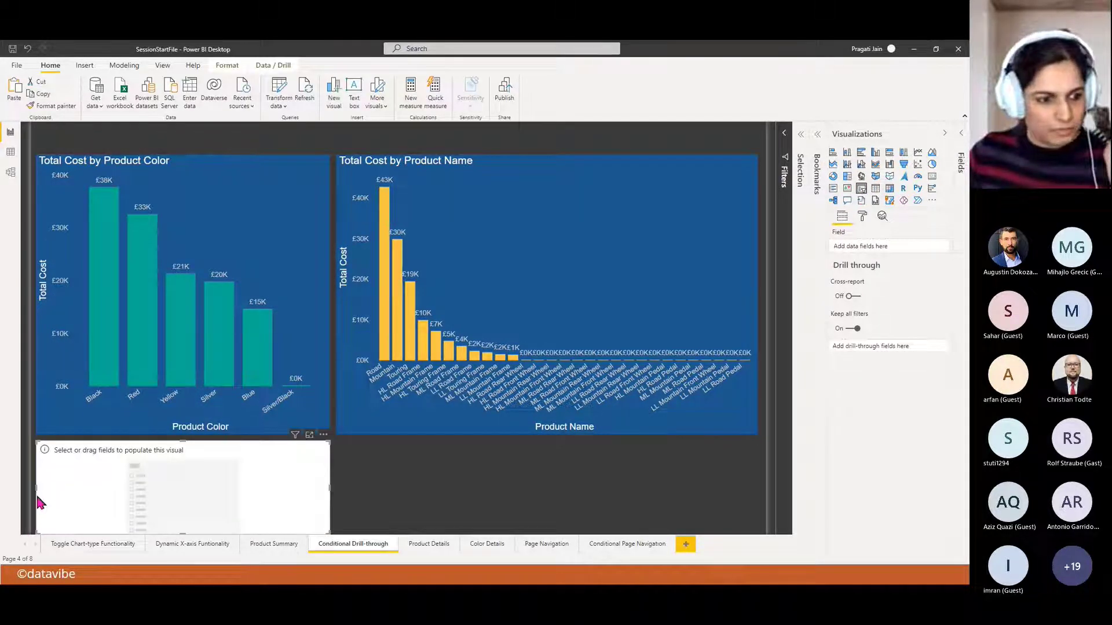
pyautogui.moveTo(38, 490); pyautogui.dragTo(172, 491)
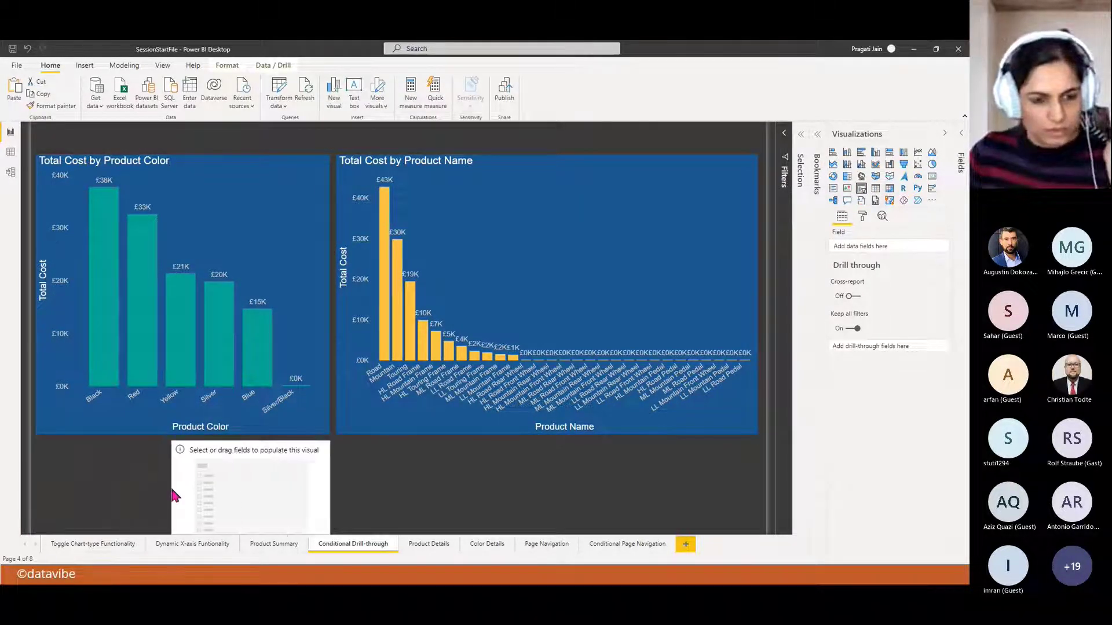
pyautogui.moveTo(243, 490); pyautogui.dragTo(410, 485)
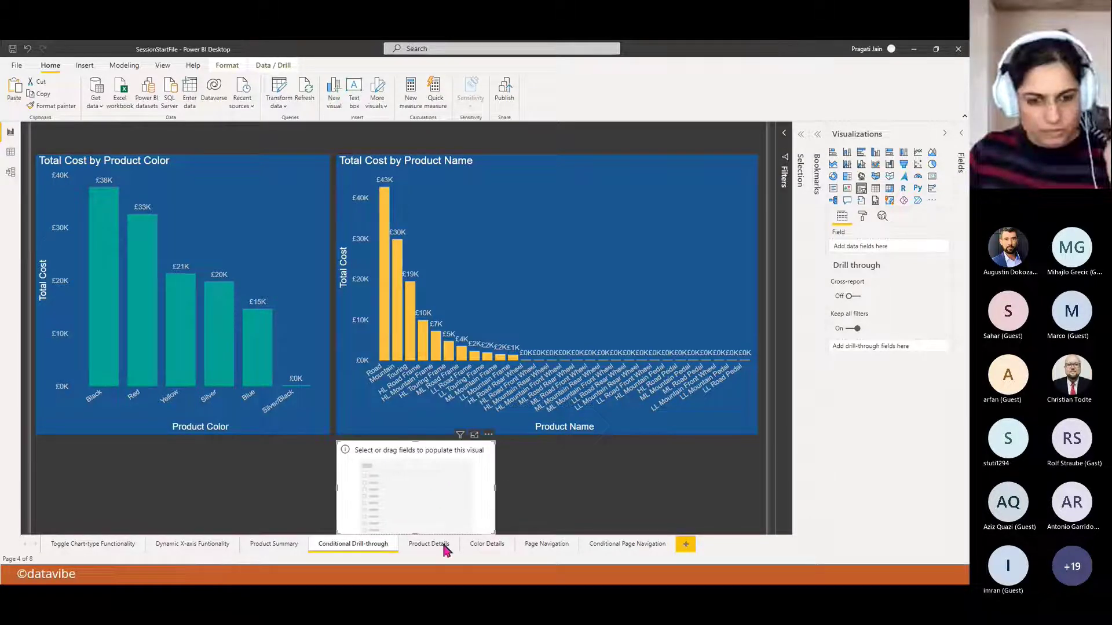
pyautogui.moveTo(417, 532); pyautogui.dragTo(415, 519)
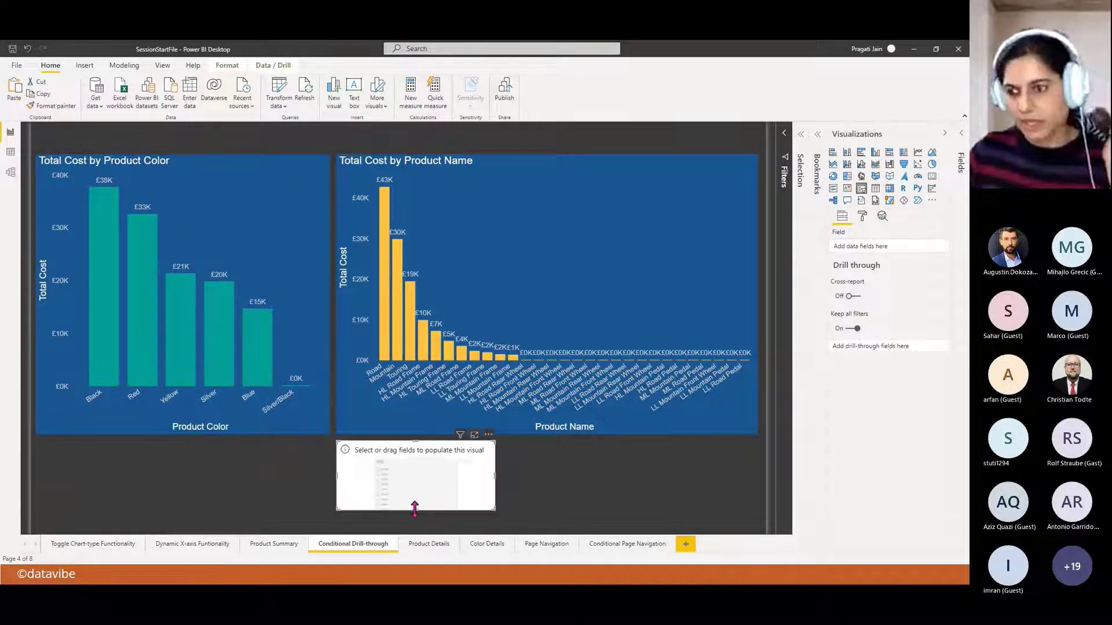
# - Populate the slicer with the Input field from the User Input Drillthrough table
pyautogui.click(962, 138)
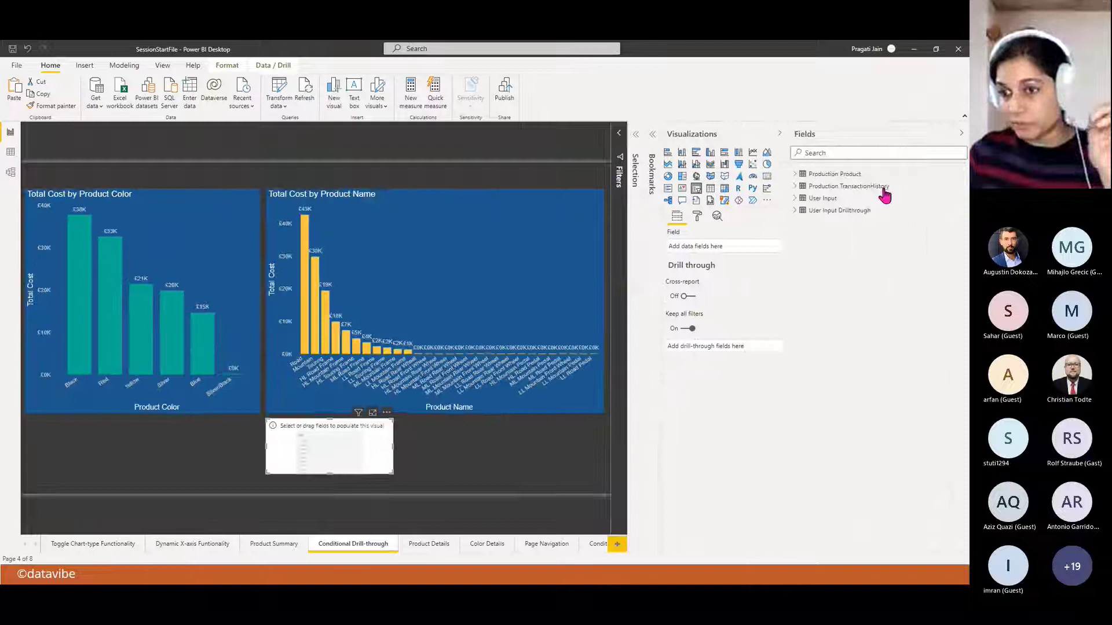
pyautogui.click(796, 211)
pyautogui.moveTo(831, 232); pyautogui.dragTo(722, 251)
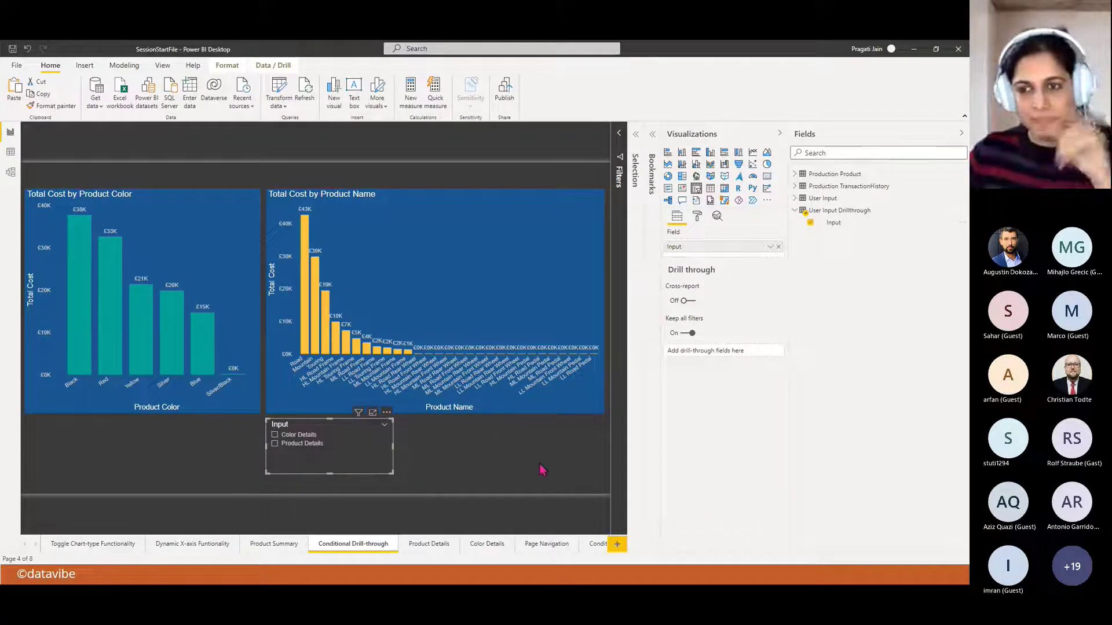
pyautogui.click(779, 134)
pyautogui.click(959, 135)
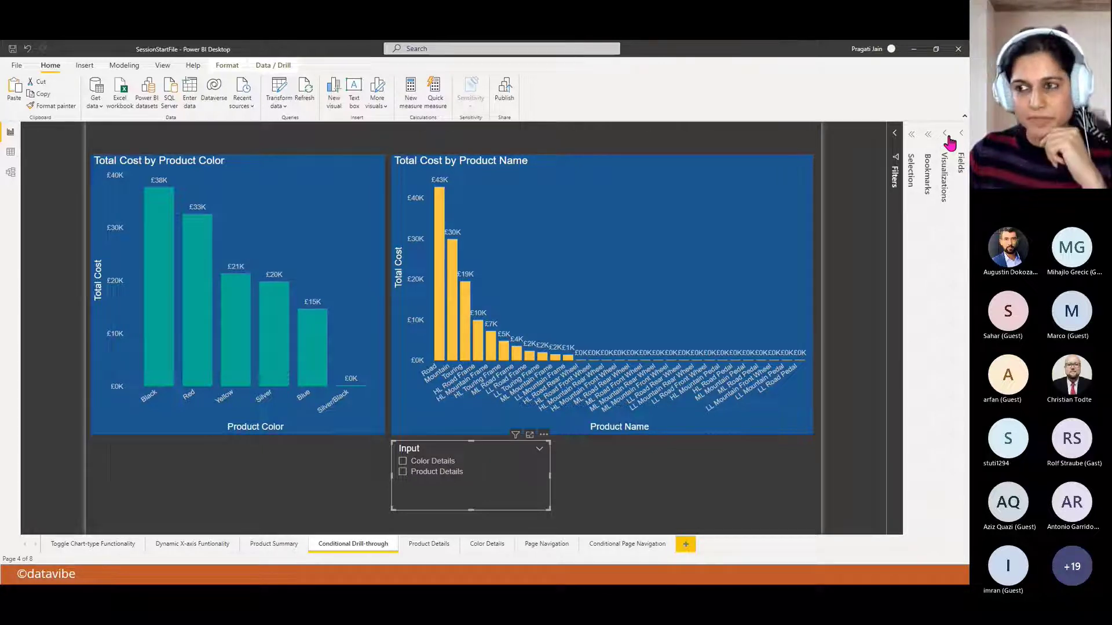
# - Enable the "Select all" option and turn off multi-select with CTRL in the Input slicer's selection controls
pyautogui.click(947, 136)
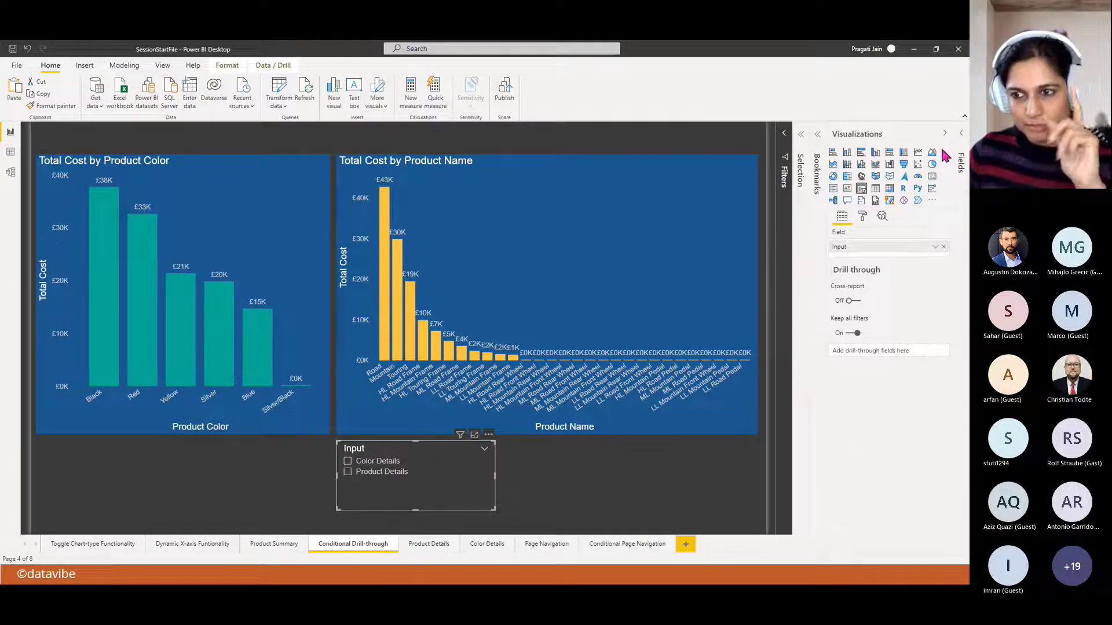
pyautogui.click(862, 217)
pyautogui.click(859, 275)
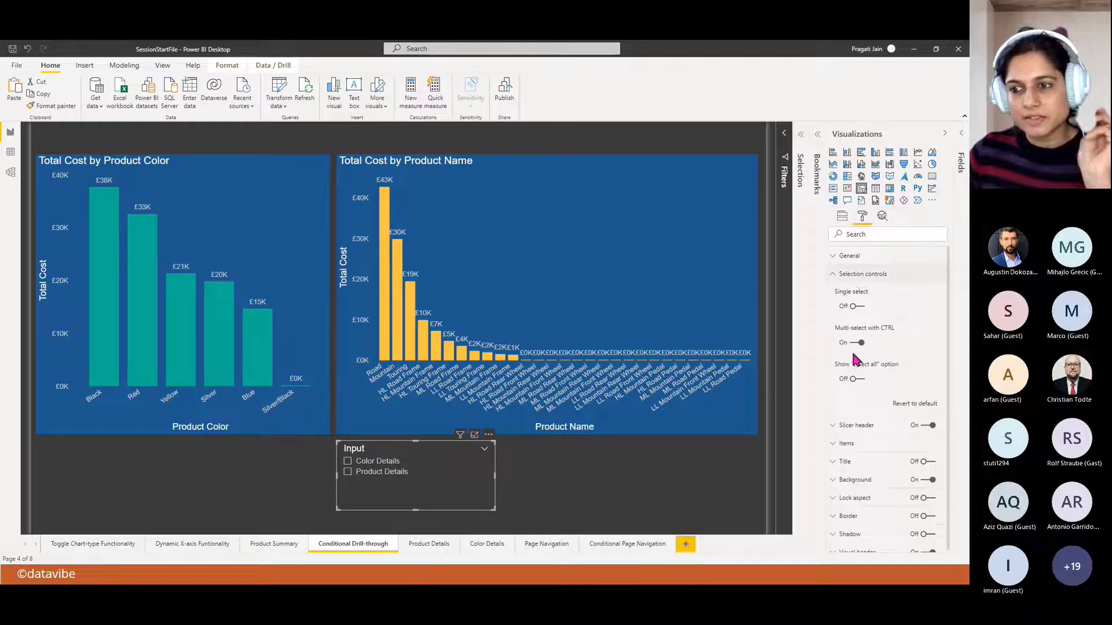
pyautogui.click(857, 379)
pyautogui.click(859, 342)
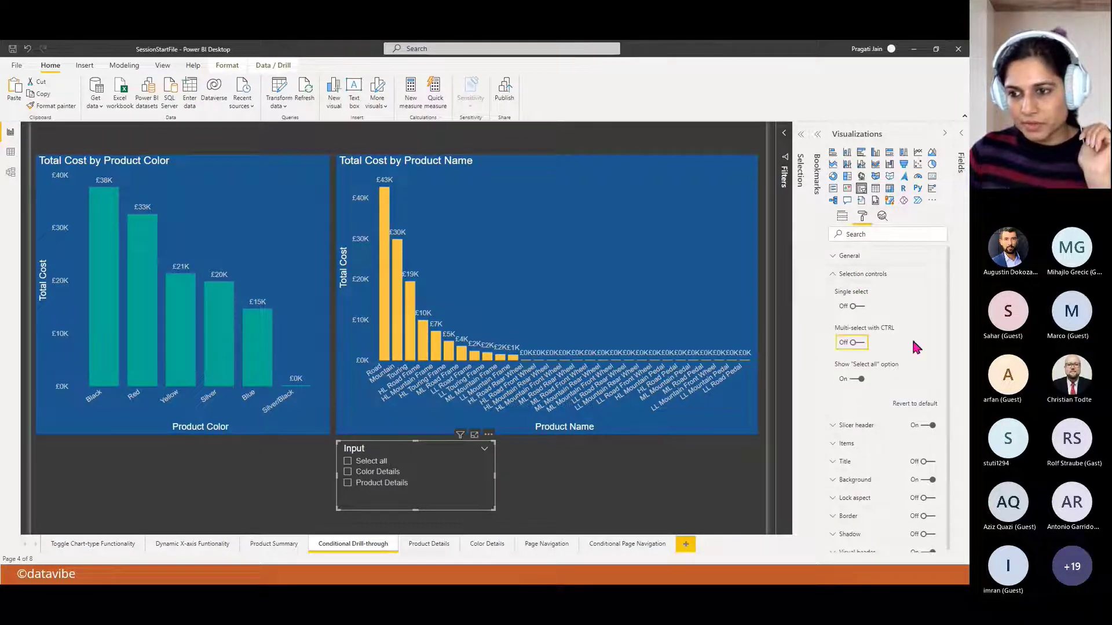
pyautogui.click(837, 275)
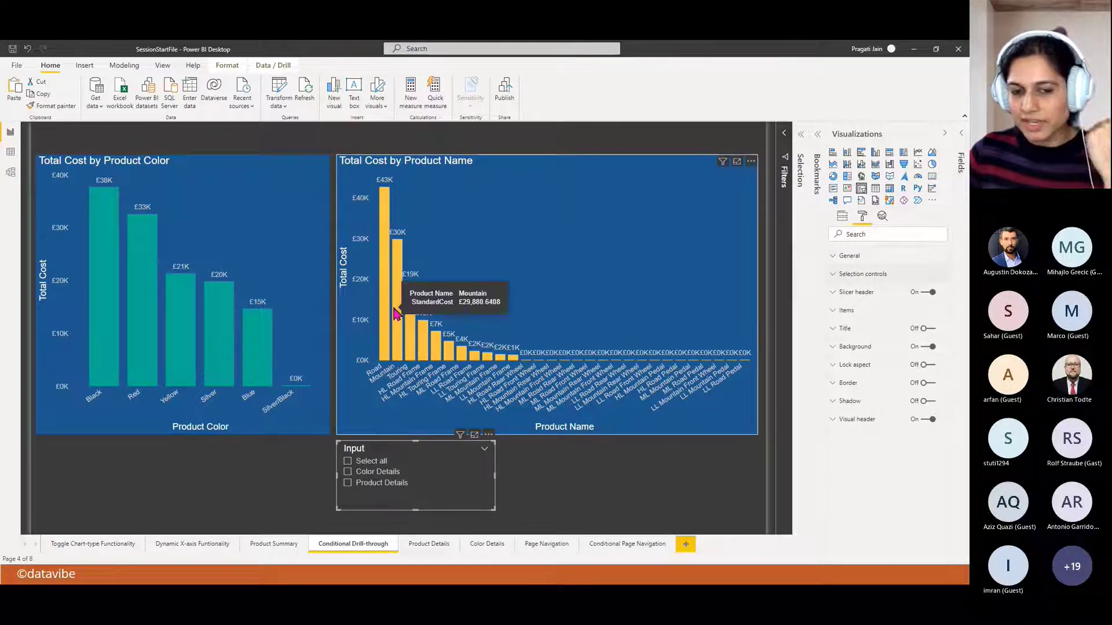
# - Turn on Single select for the Input slicer and shrink its frame to fit the two options
pyautogui.click(847, 276)
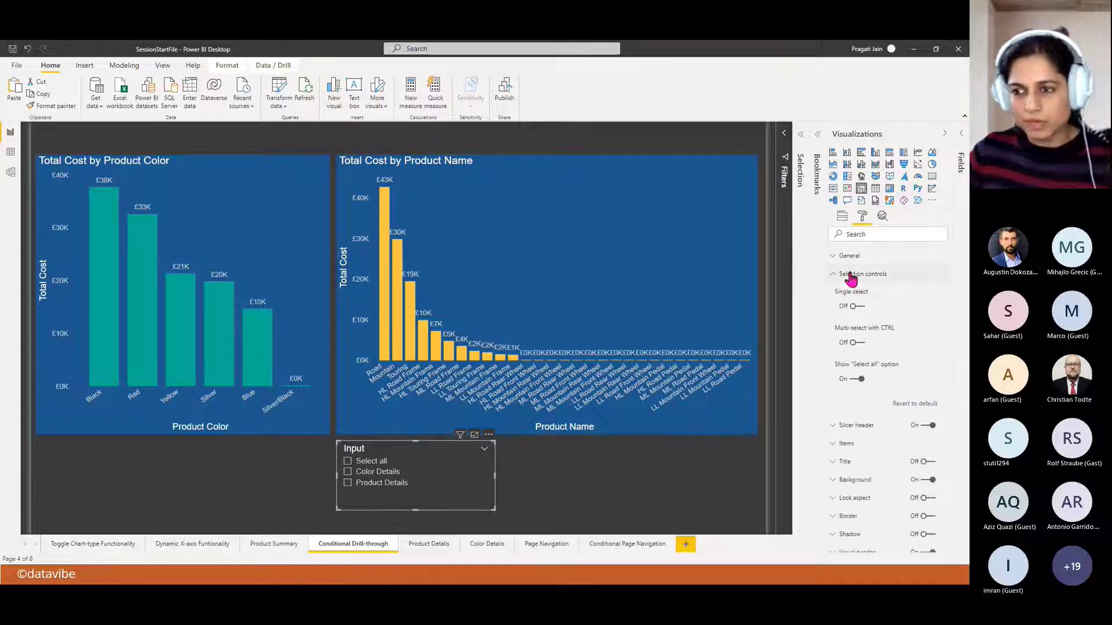
pyautogui.click(857, 307)
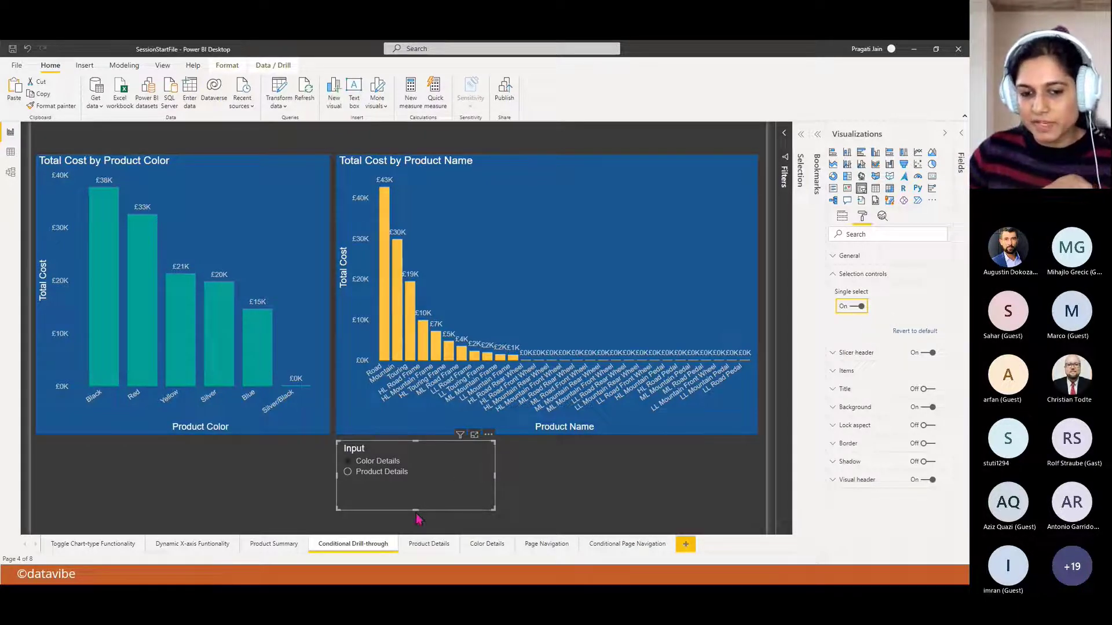
pyautogui.moveTo(415, 511); pyautogui.dragTo(416, 492)
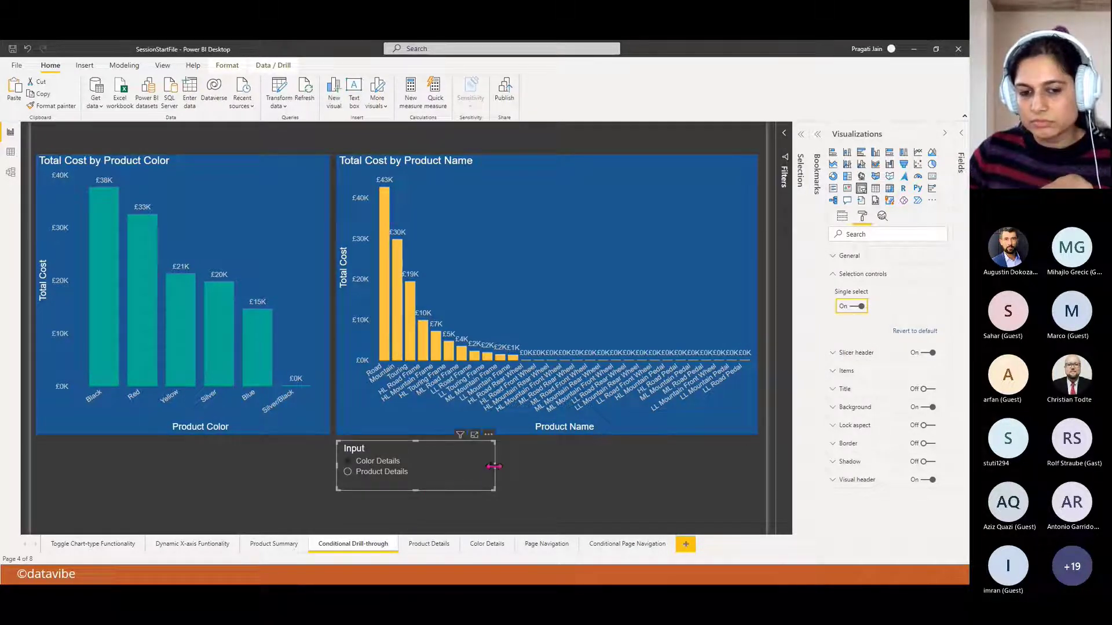
pyautogui.moveTo(479, 473); pyautogui.dragTo(453, 474)
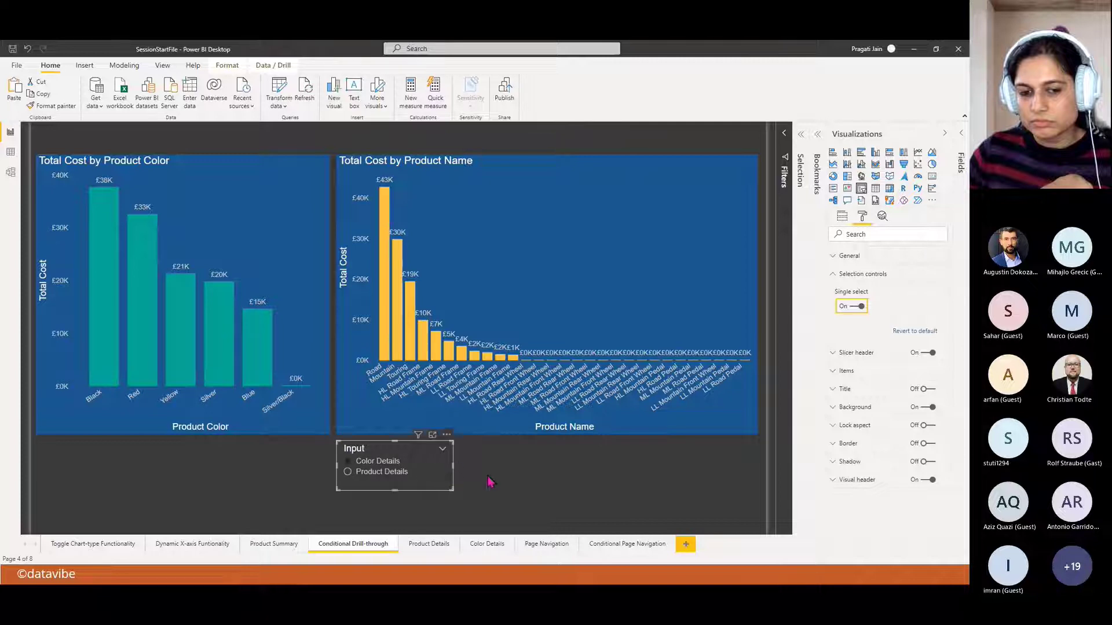
# - Turn on a border for the Input slicer and set the border color to white
pyautogui.click(834, 275)
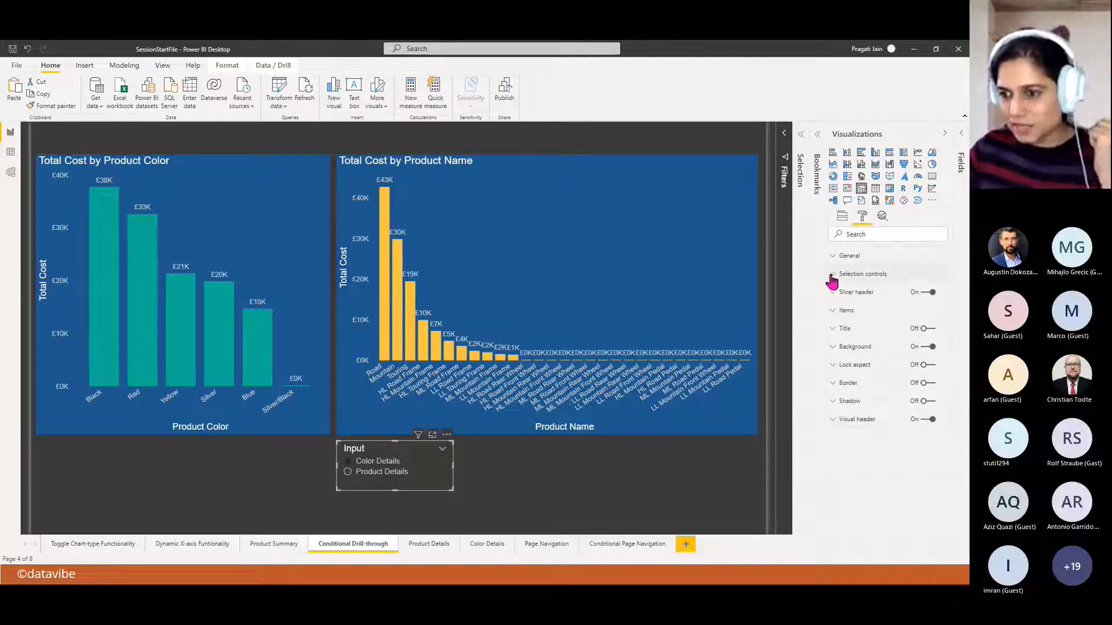
pyautogui.click(926, 382)
pyautogui.click(850, 383)
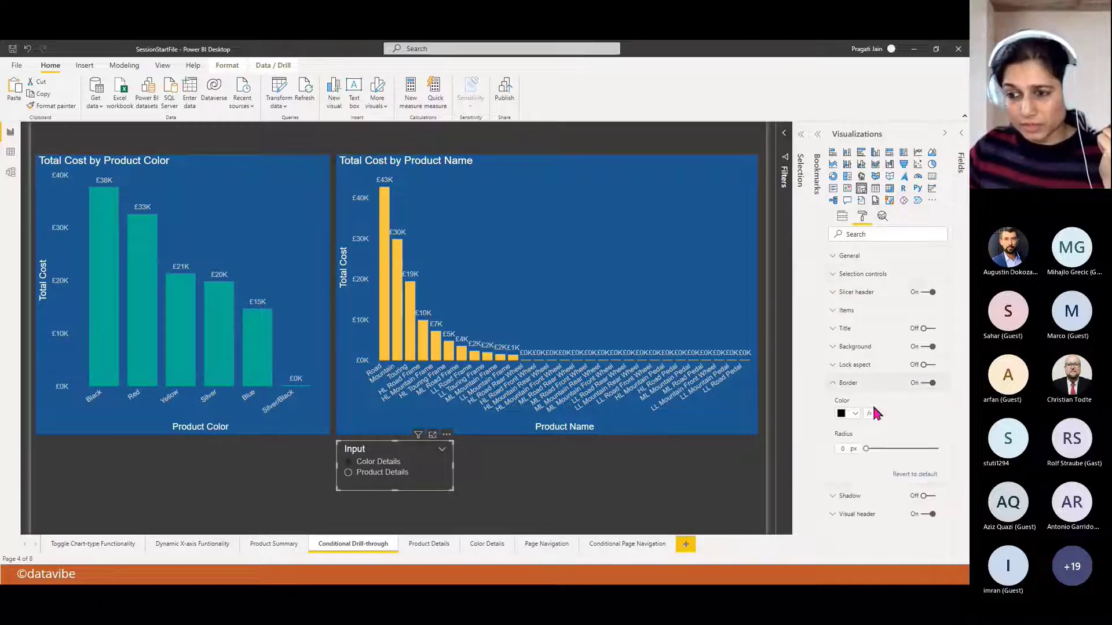
pyautogui.click(856, 413)
pyautogui.click(833, 383)
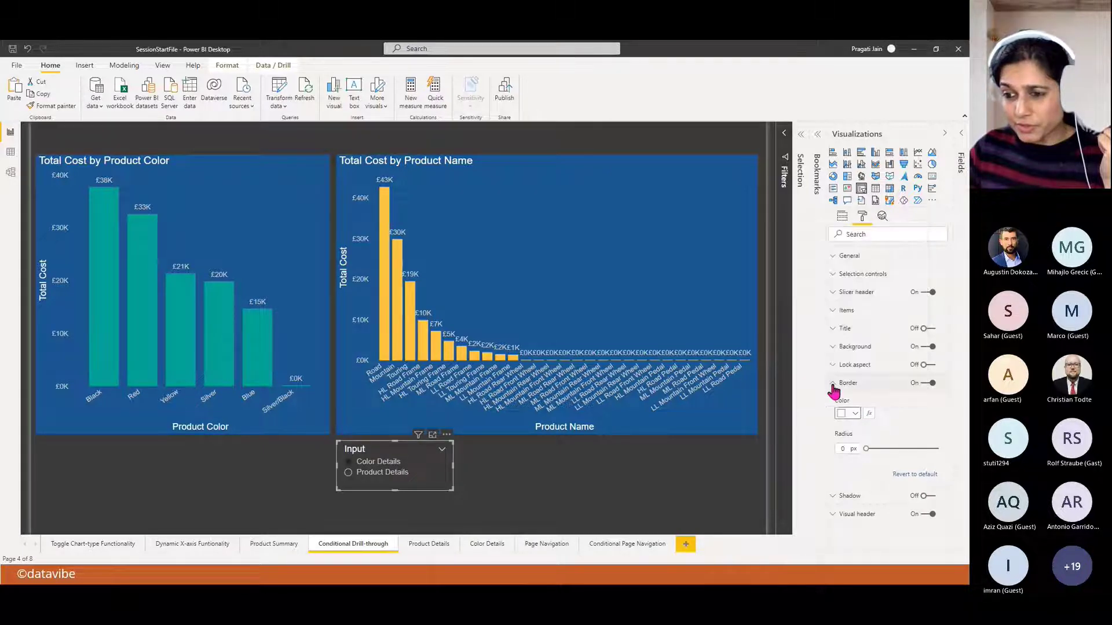
pyautogui.click(945, 134)
pyautogui.click(565, 501)
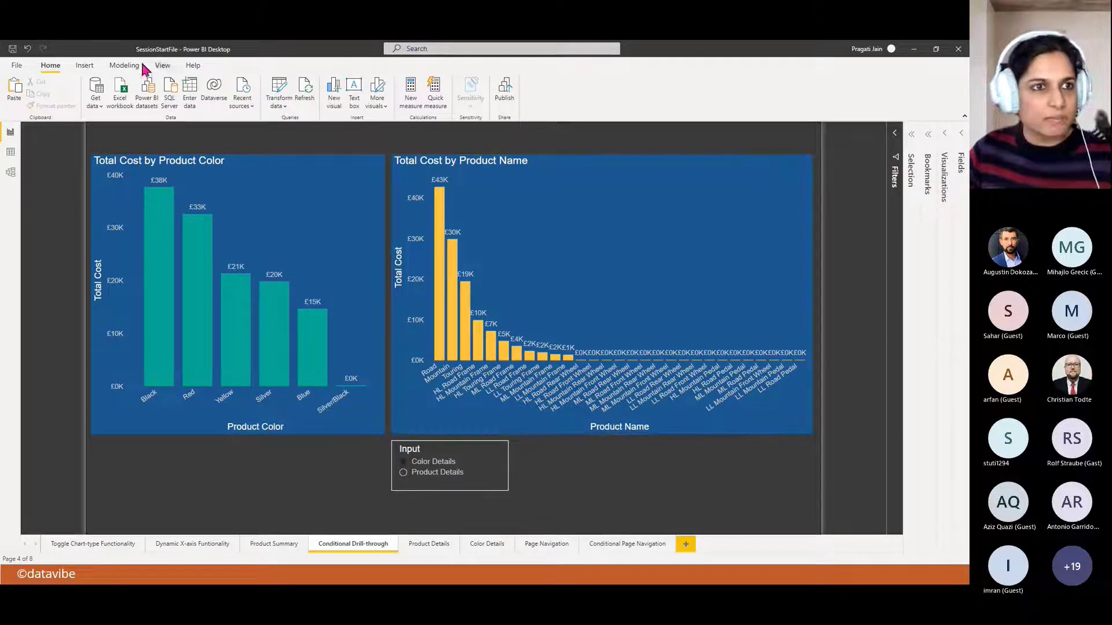
# - Insert a blank button and place it beside the Input slicer, below the Total Cost by Product Name chart
pyautogui.click(85, 66)
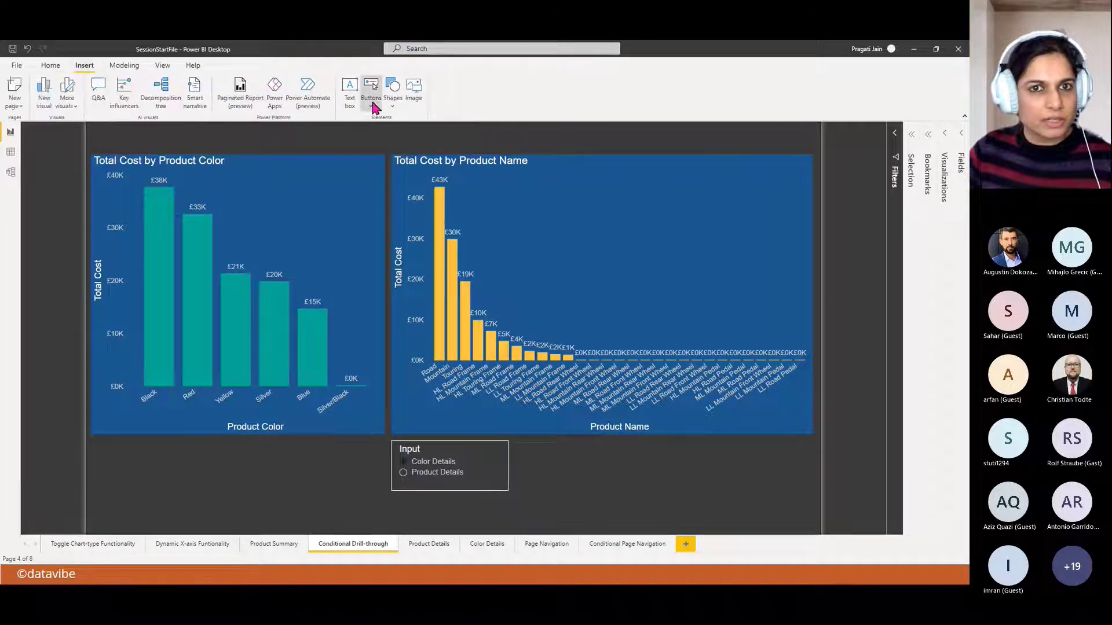
pyautogui.click(371, 103)
pyautogui.click(388, 252)
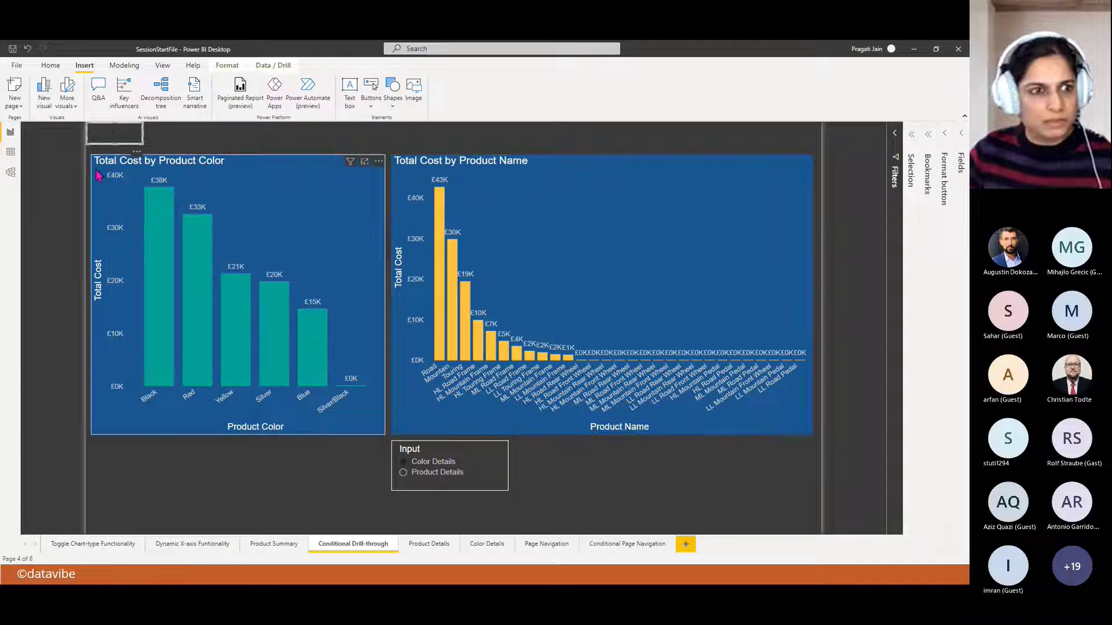
pyautogui.moveTo(350, 191); pyautogui.dragTo(706, 458)
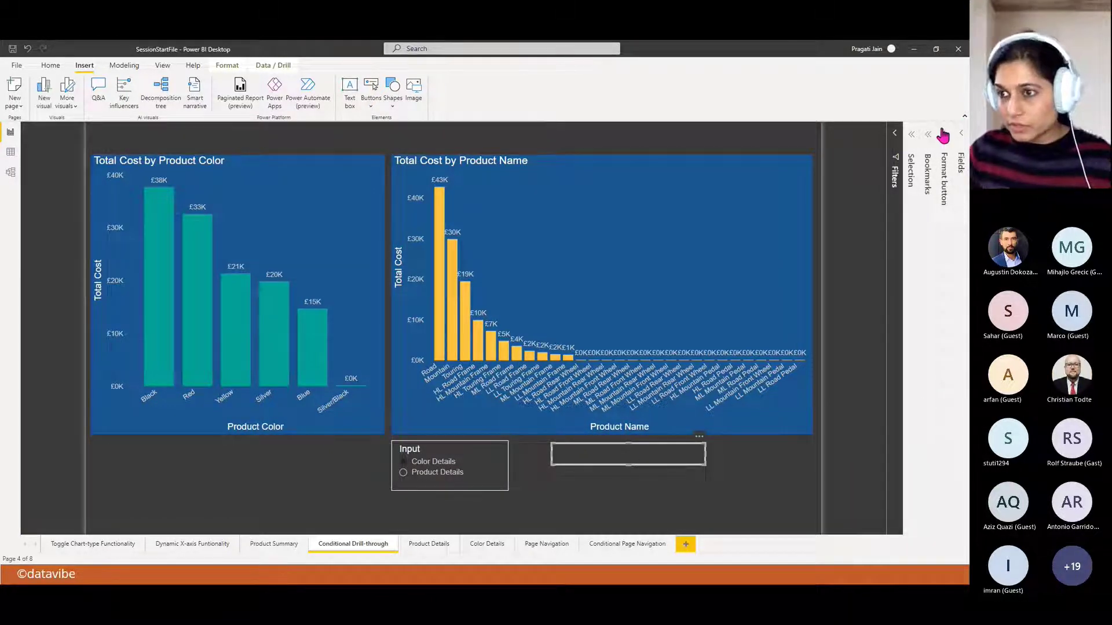
# - Turn on the button's text and base its default state on the First value of Input from User Input Drillthrough
pyautogui.click(945, 139)
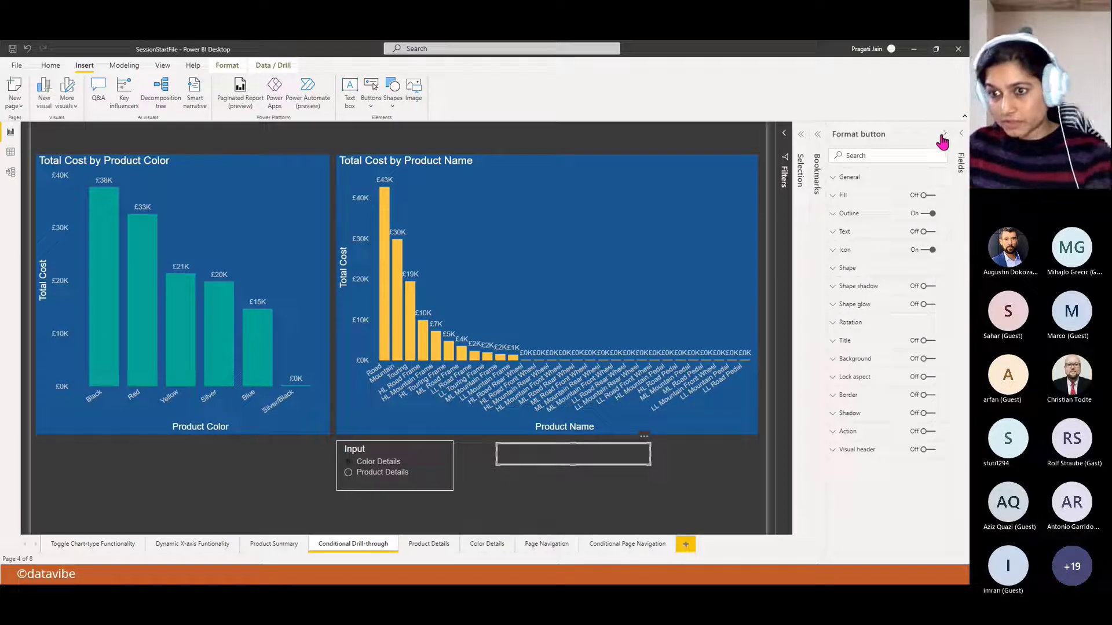
pyautogui.click(924, 232)
pyautogui.click(845, 233)
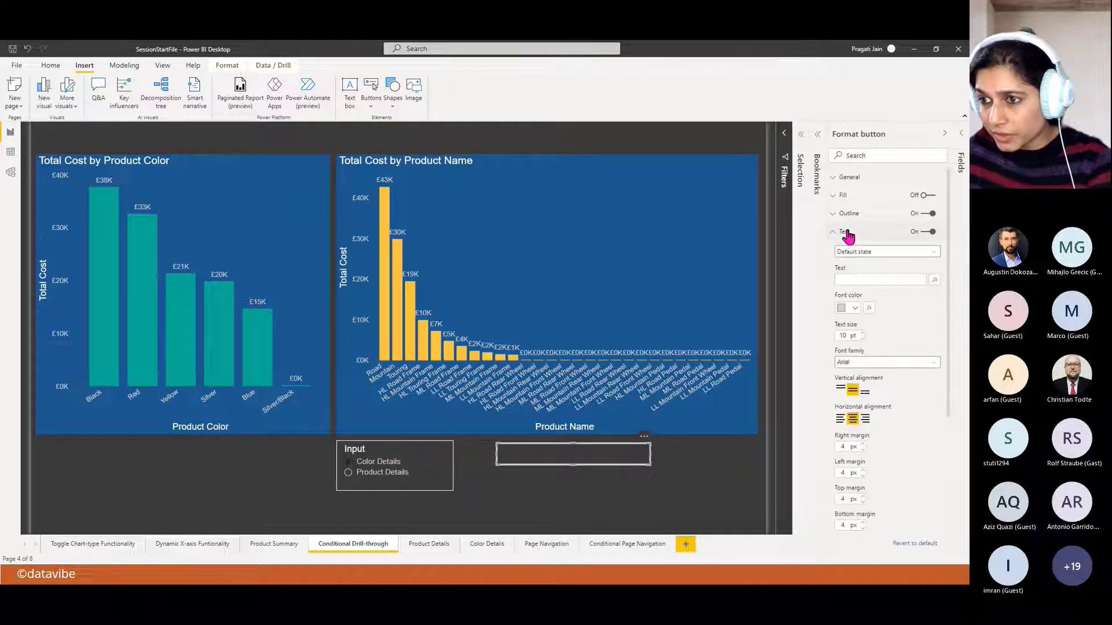
pyautogui.click(857, 280)
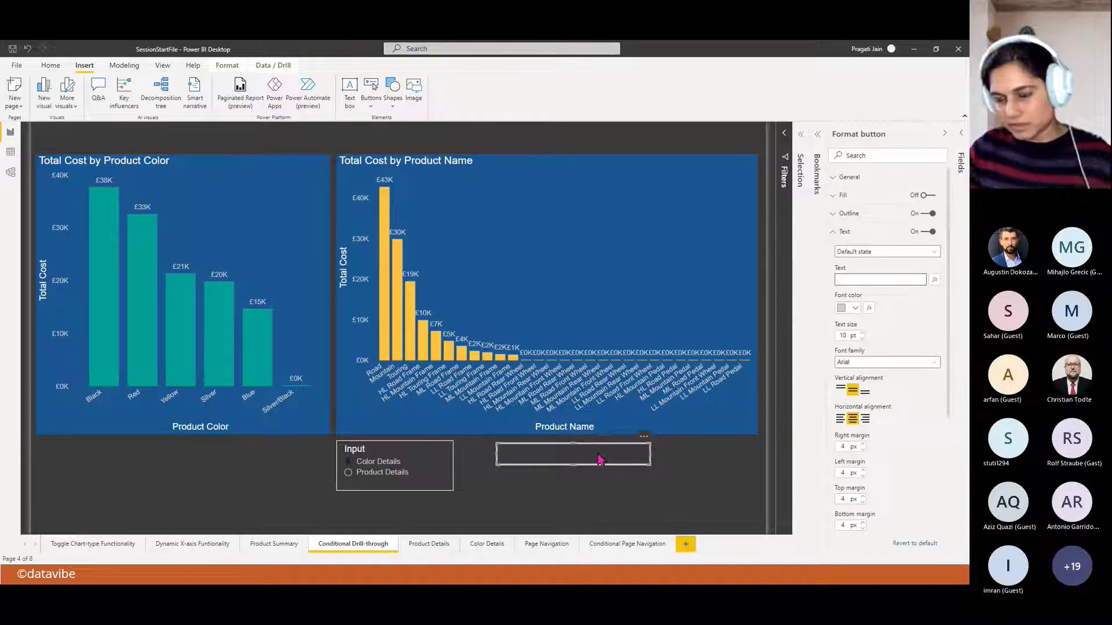
pyautogui.click(934, 282)
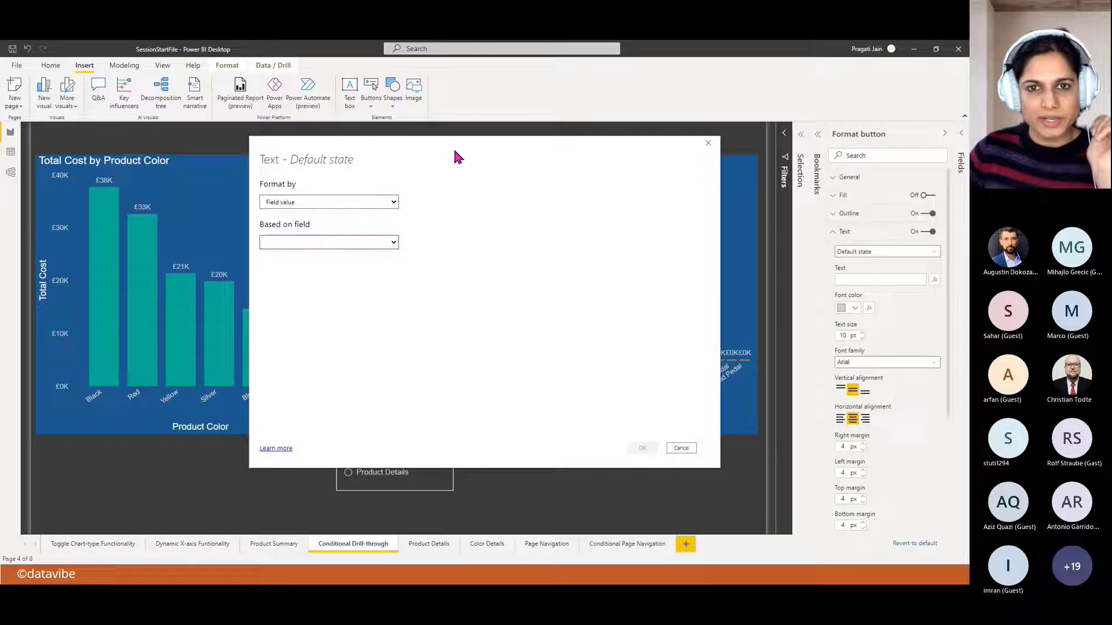
pyautogui.click(394, 243)
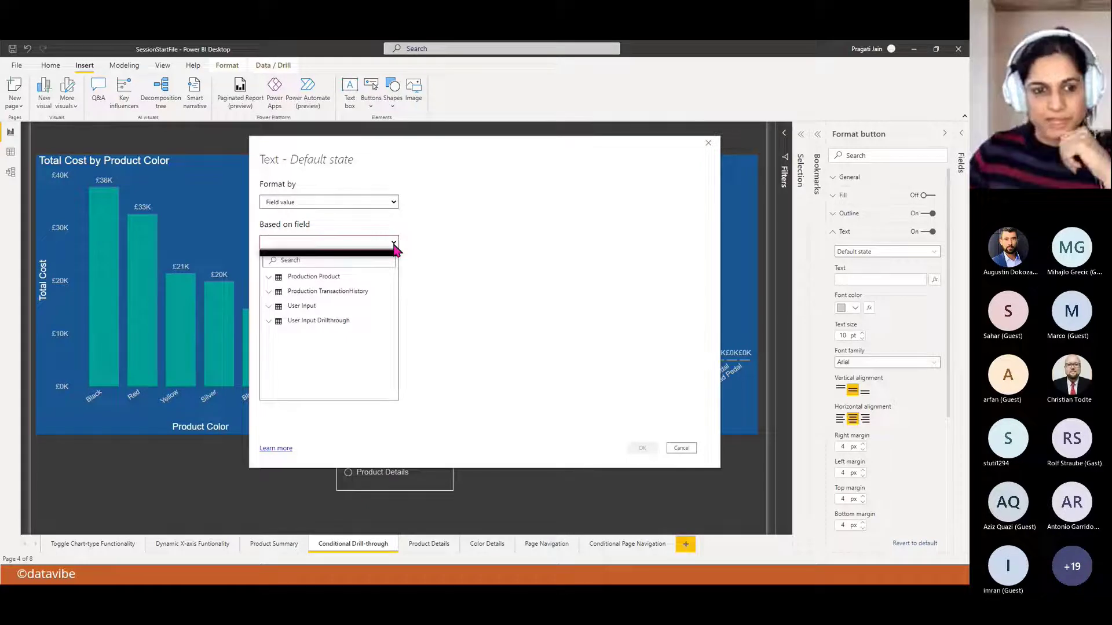
pyautogui.click(269, 321)
pyautogui.click(298, 336)
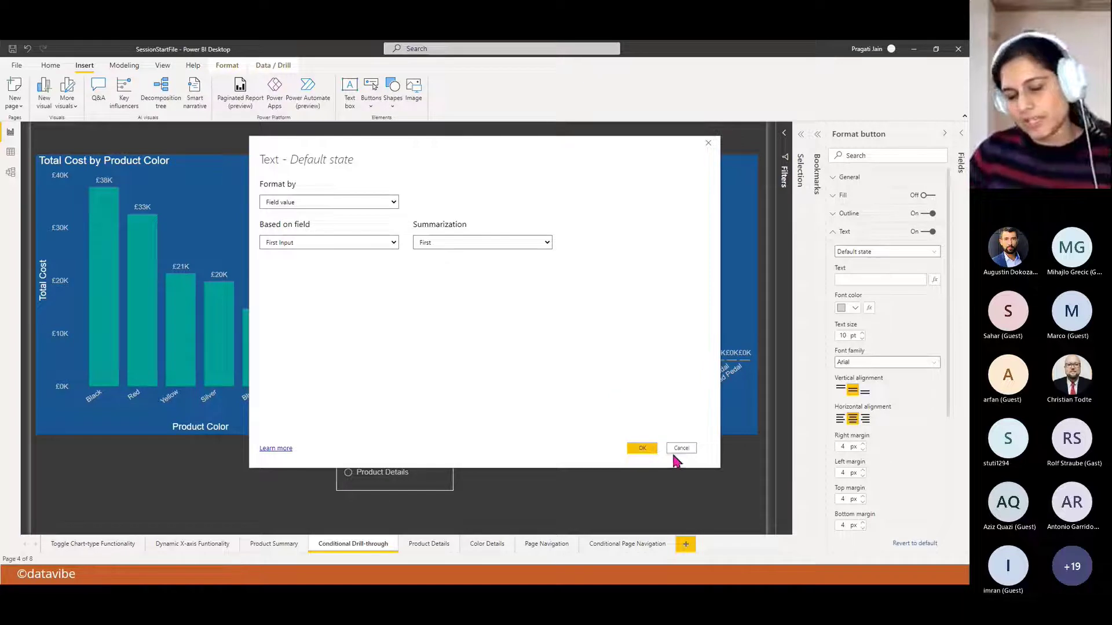
pyautogui.click(643, 450)
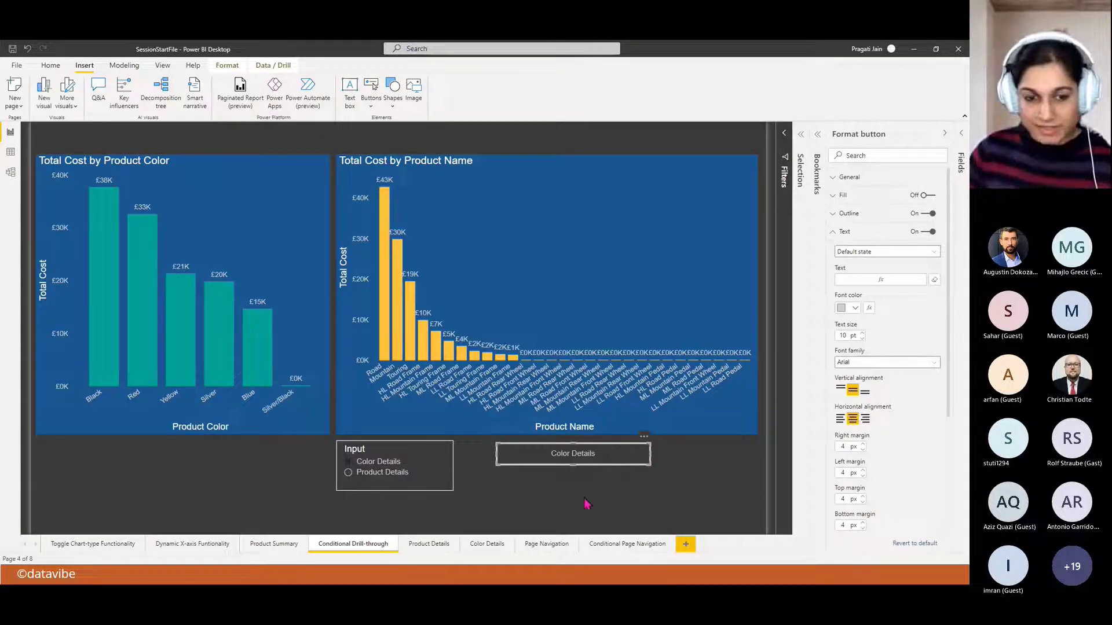
# - Set the button's text size to 13 pt
pyautogui.click(862, 334)
pyautogui.click(862, 334)
pyautogui.click(863, 334)
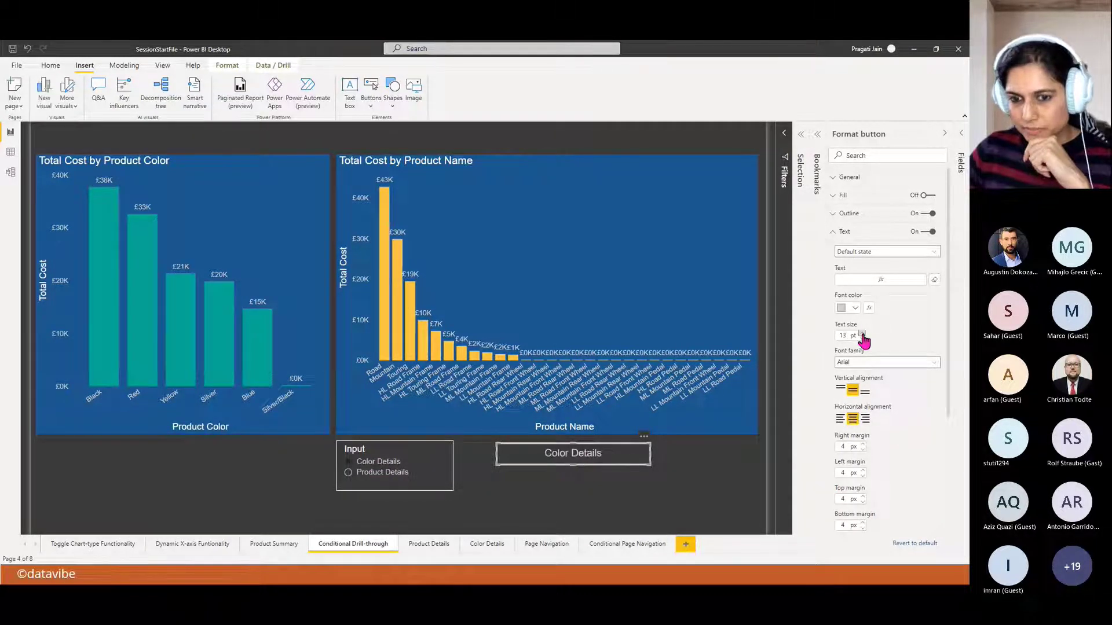
# - Set the button's text size to 14 pt and check its label with both Input slicer options
pyautogui.click(862, 333)
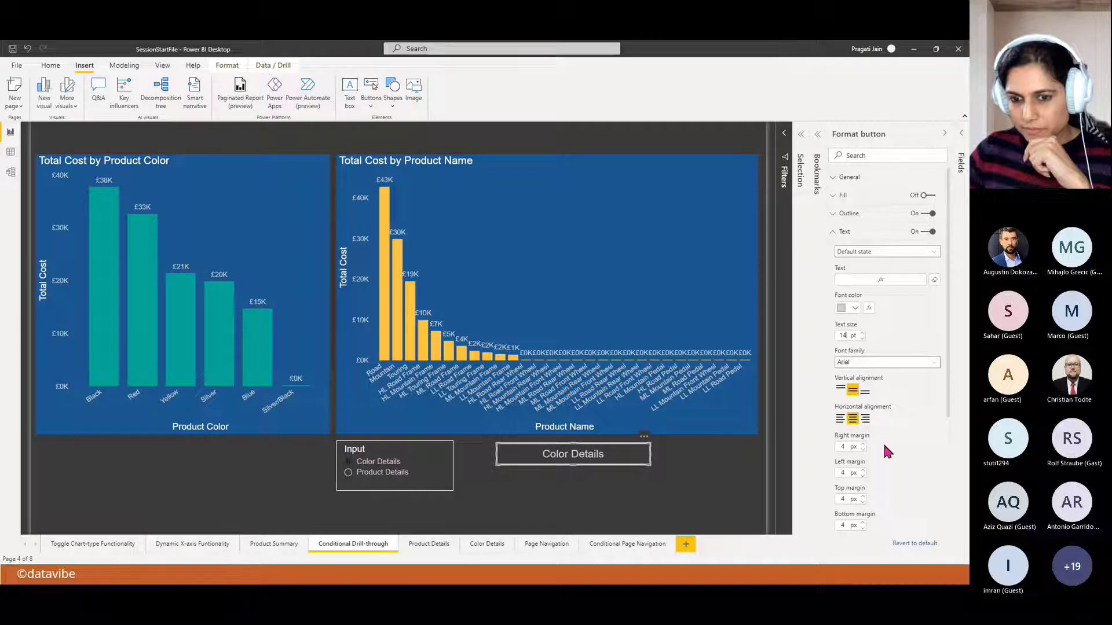
pyautogui.click(348, 474)
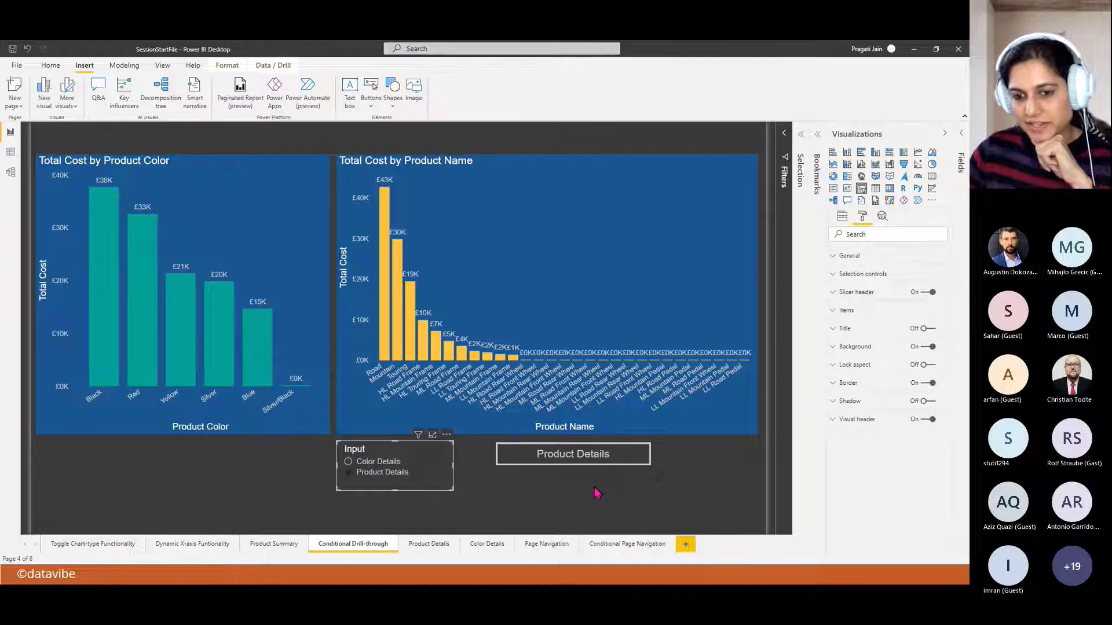
pyautogui.click(349, 462)
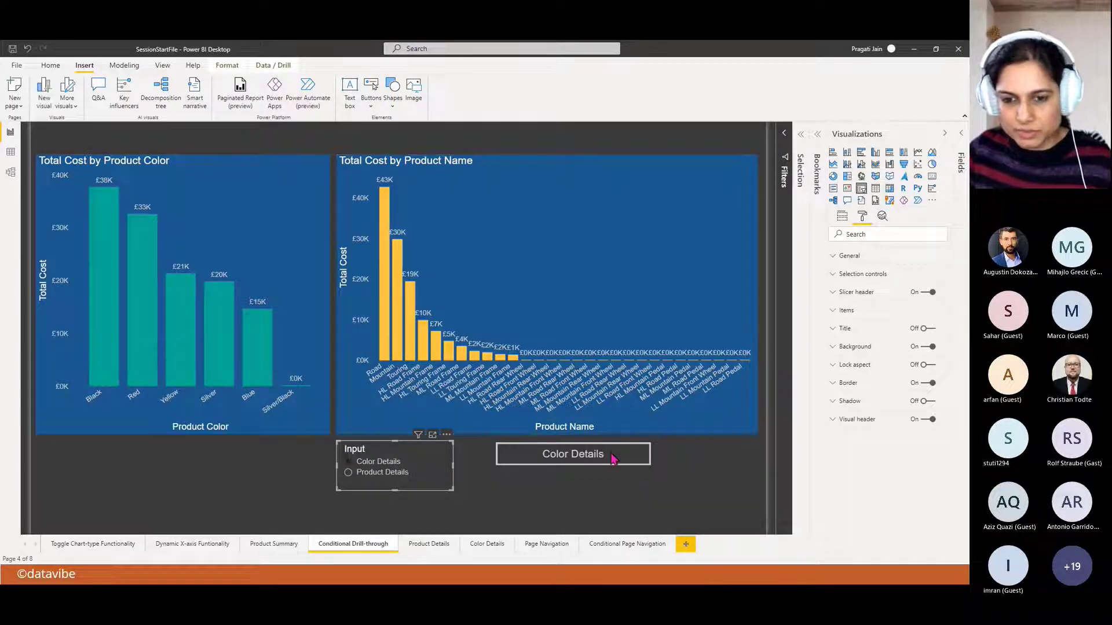
# - Set the button's default-state font color and outline color to white
pyautogui.click(612, 459)
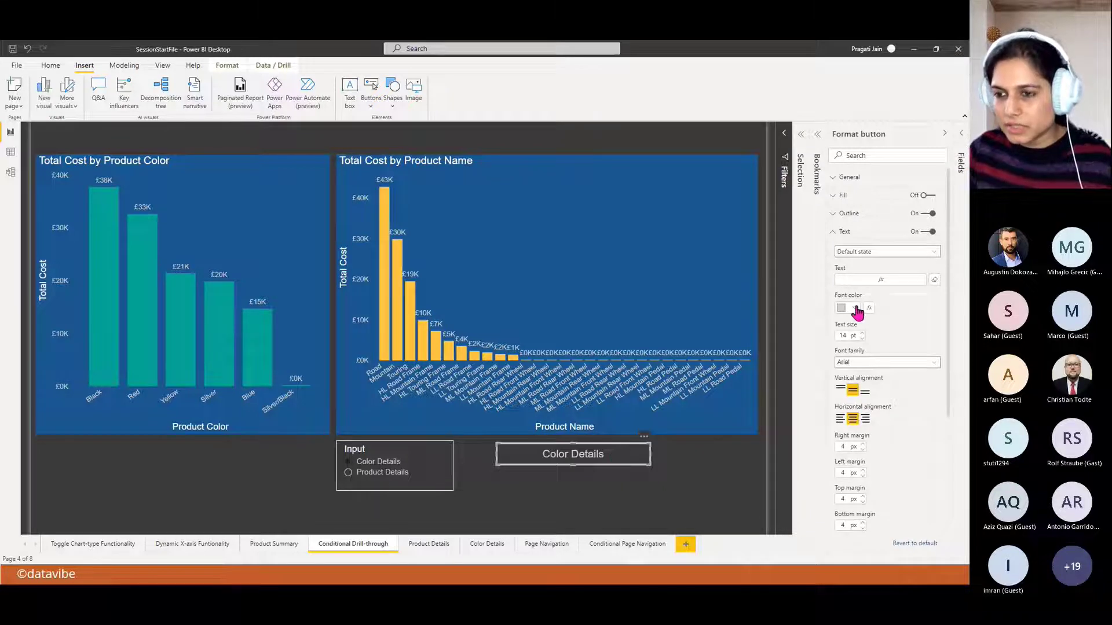
pyautogui.click(856, 308)
pyautogui.click(787, 328)
pyautogui.click(834, 232)
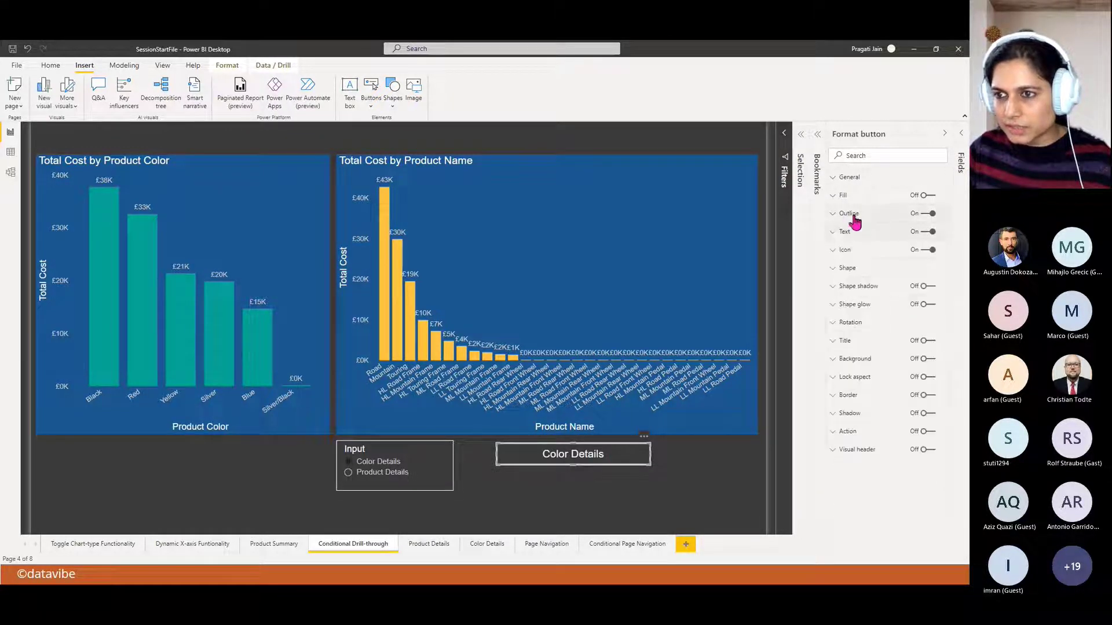
pyautogui.click(849, 214)
pyautogui.click(851, 267)
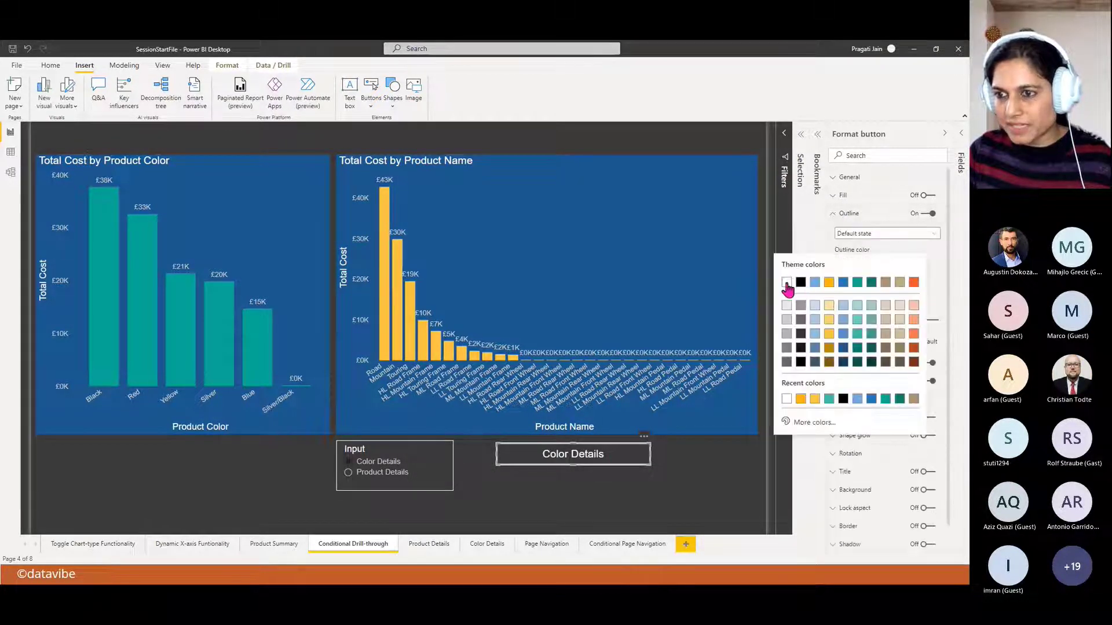
pyautogui.click(787, 286)
pyautogui.click(836, 213)
# - Change the button's shape from a rectangle to Chevron arrow
pyautogui.click(845, 268)
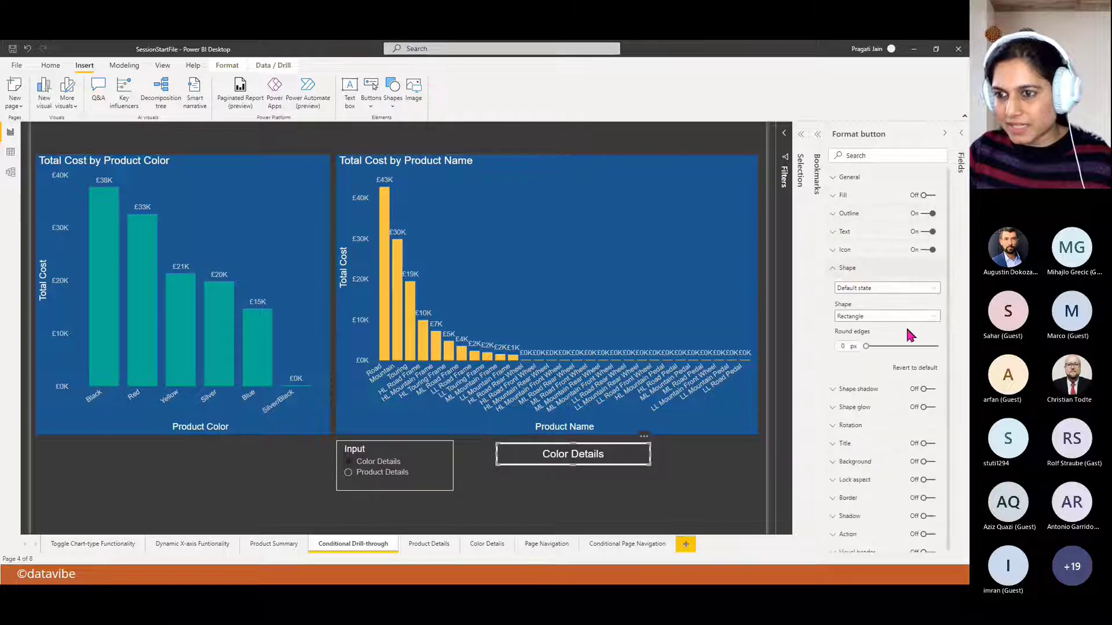
pyautogui.click(932, 317)
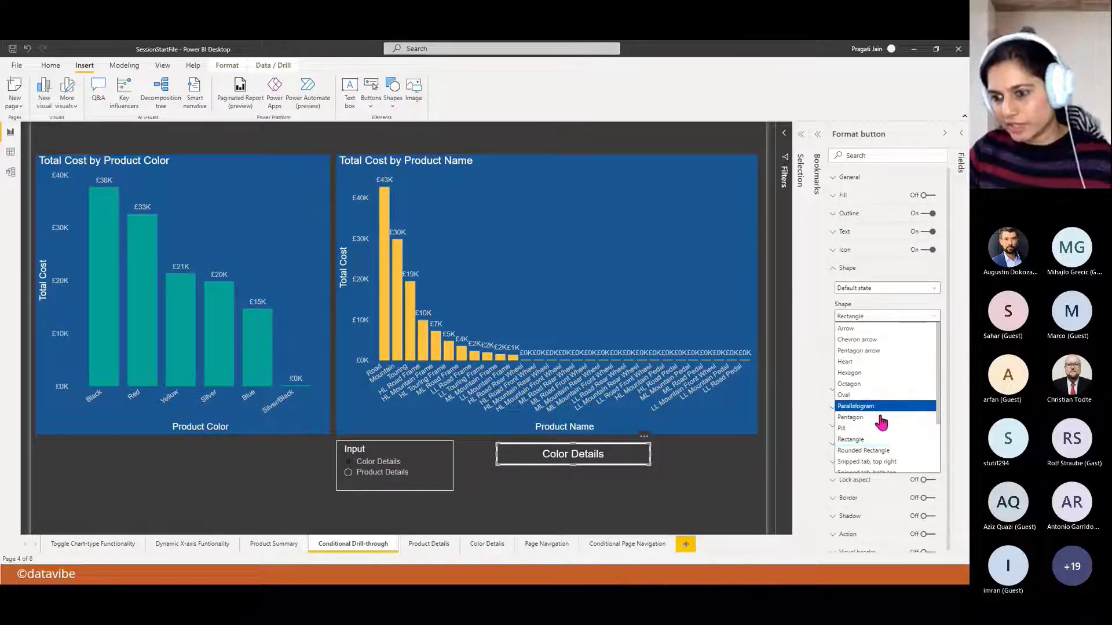
pyautogui.click(868, 340)
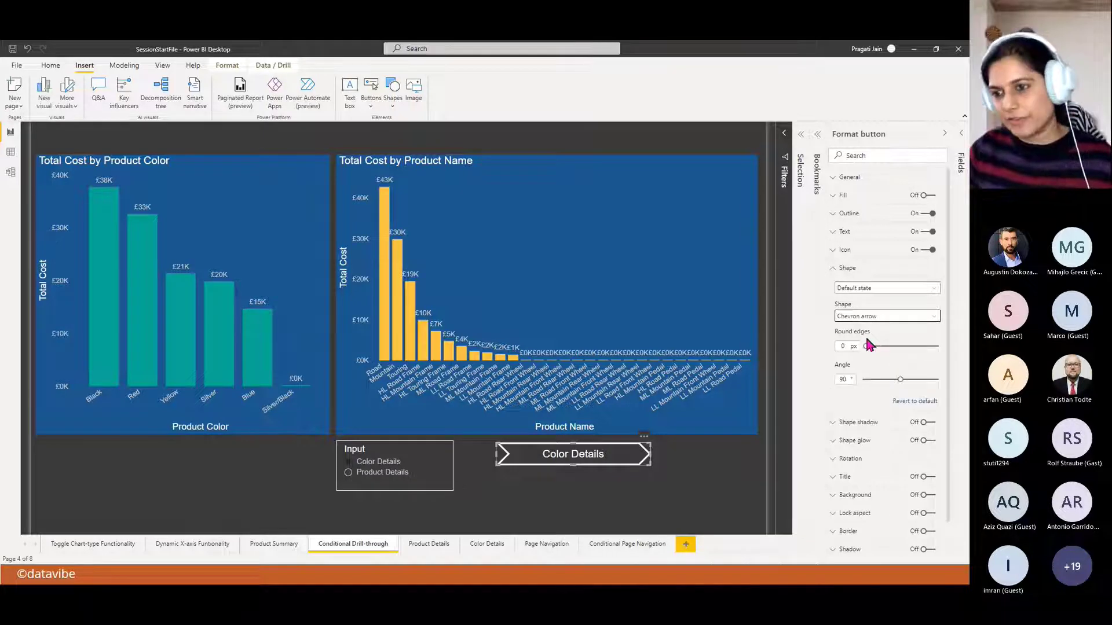
pyautogui.click(834, 270)
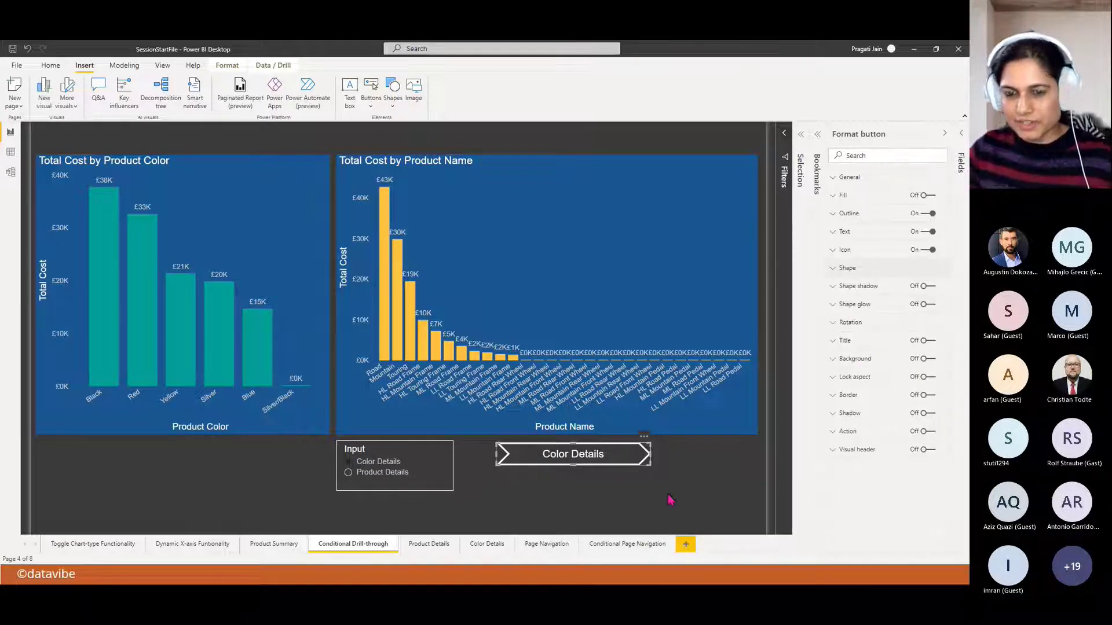
pyautogui.click(649, 486)
pyautogui.click(626, 467)
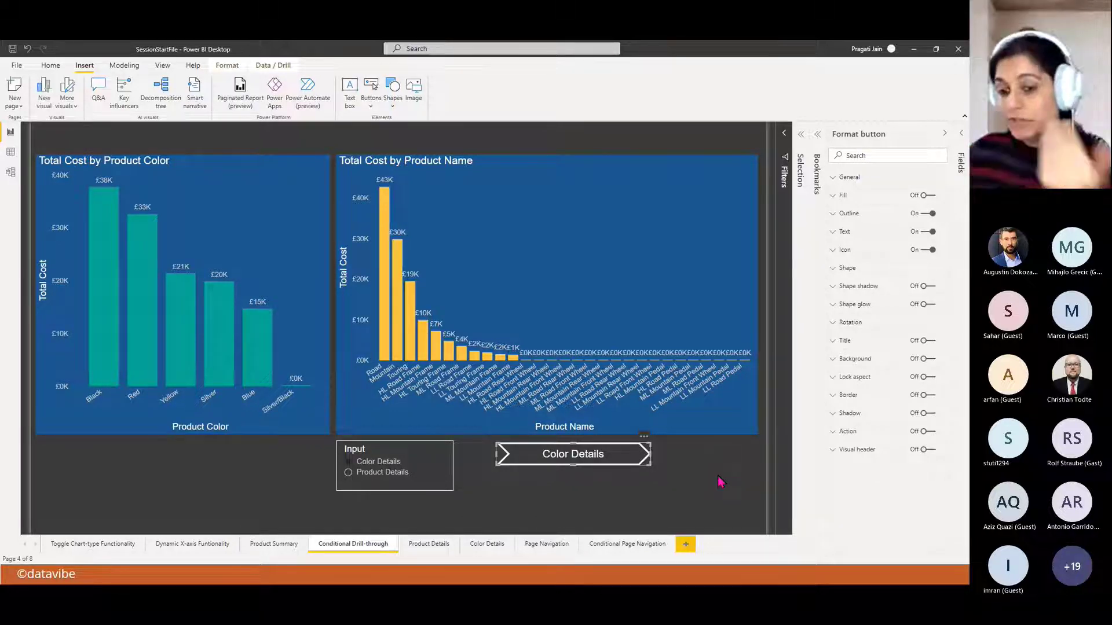
# - Turn on the button's action and set the action type to Drill through
pyautogui.click(928, 431)
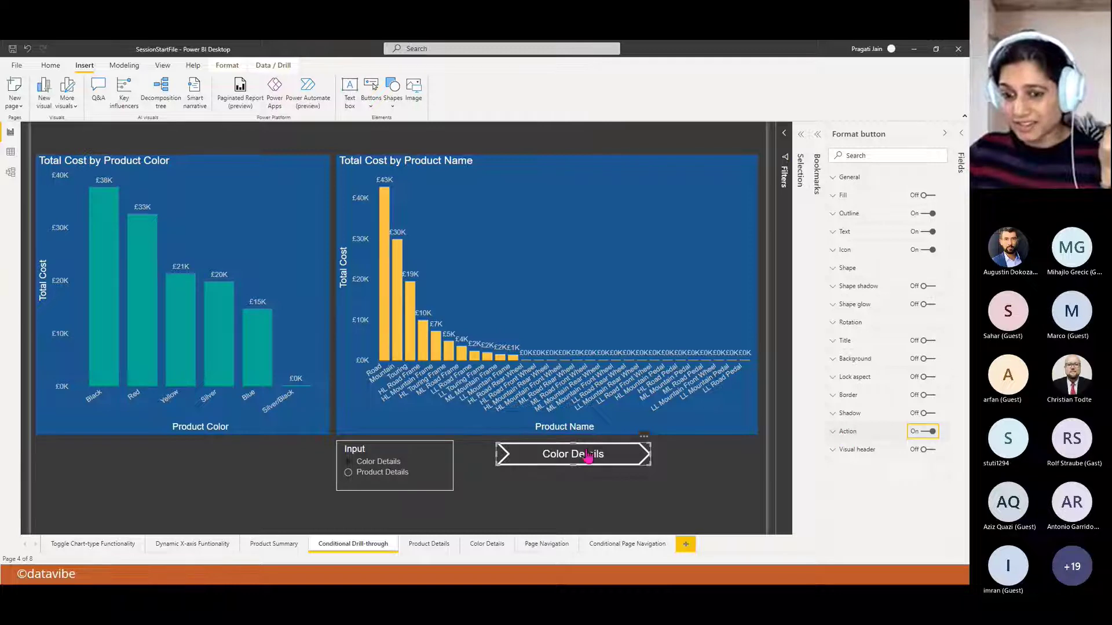
pyautogui.click(840, 436)
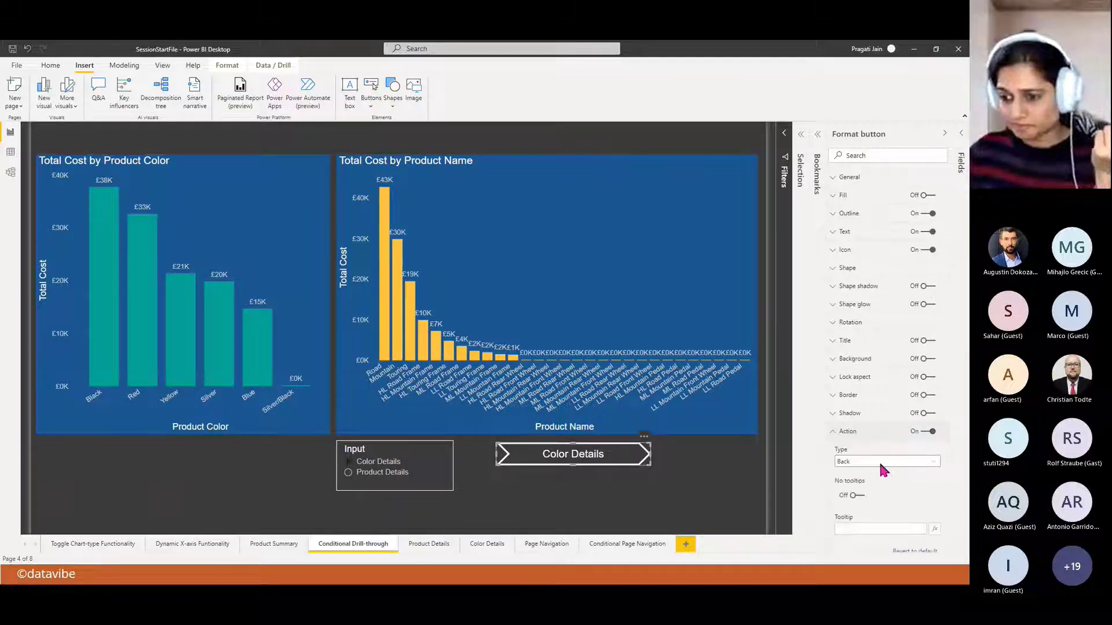
pyautogui.scroll(-1, 922, 481)
pyautogui.click(933, 438)
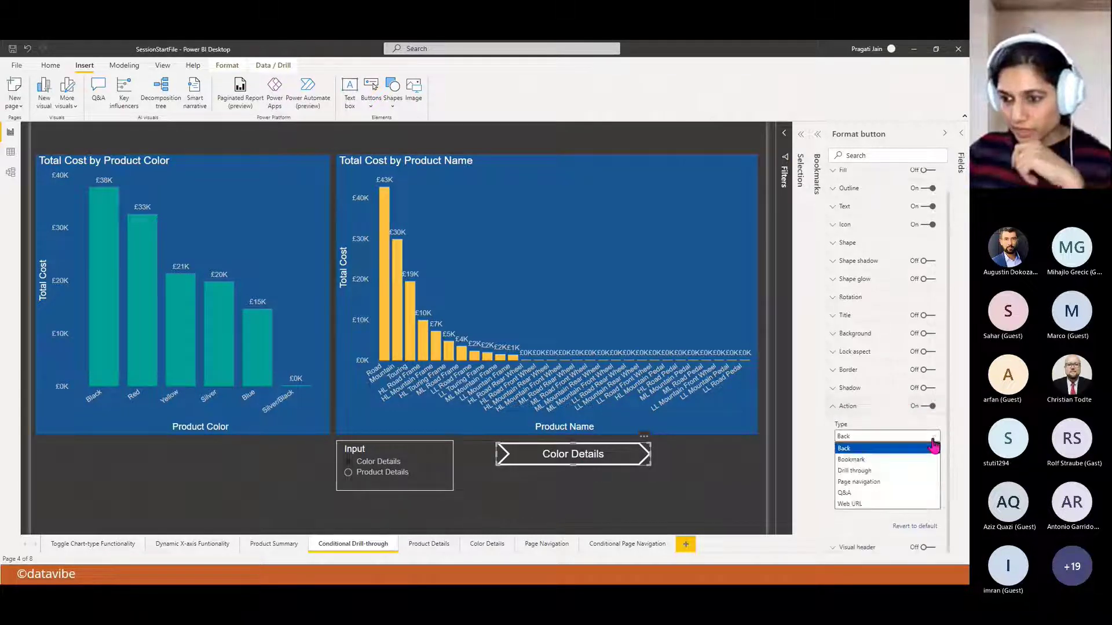
pyautogui.click(899, 470)
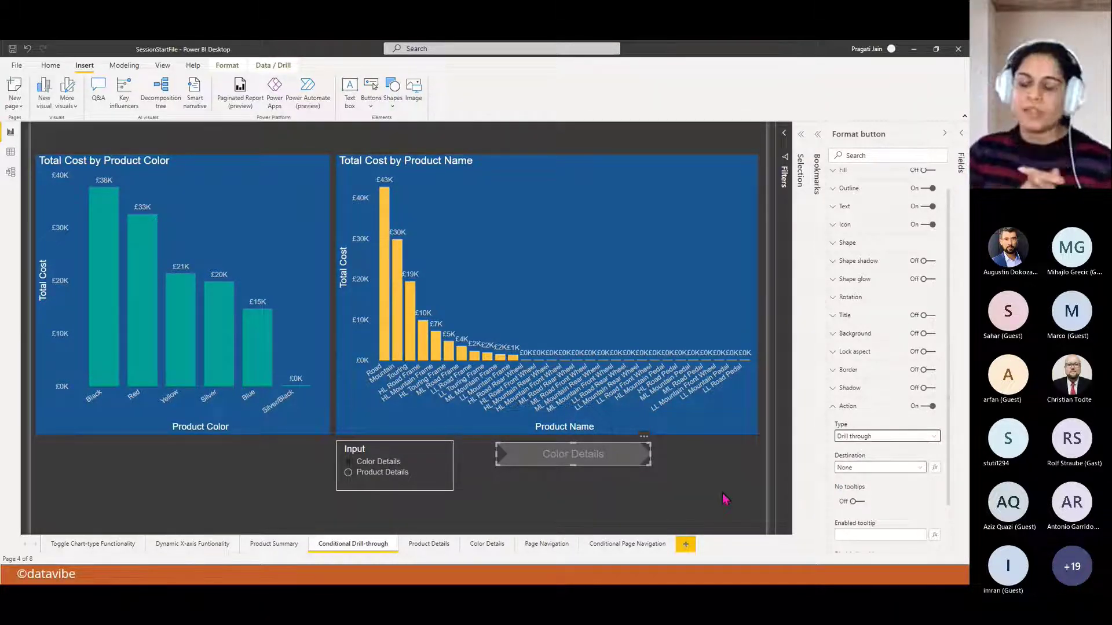
# - Make the drill-through destination conditional on a field value, using the First value of Input from User Input Drillthrough
pyautogui.click(919, 468)
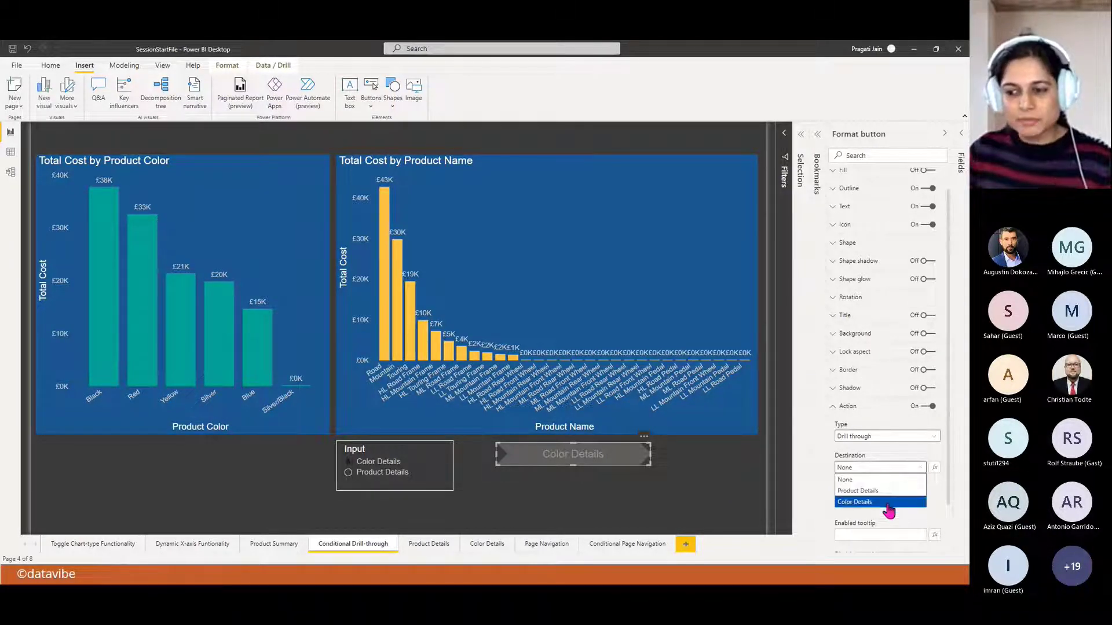
pyautogui.click(933, 508)
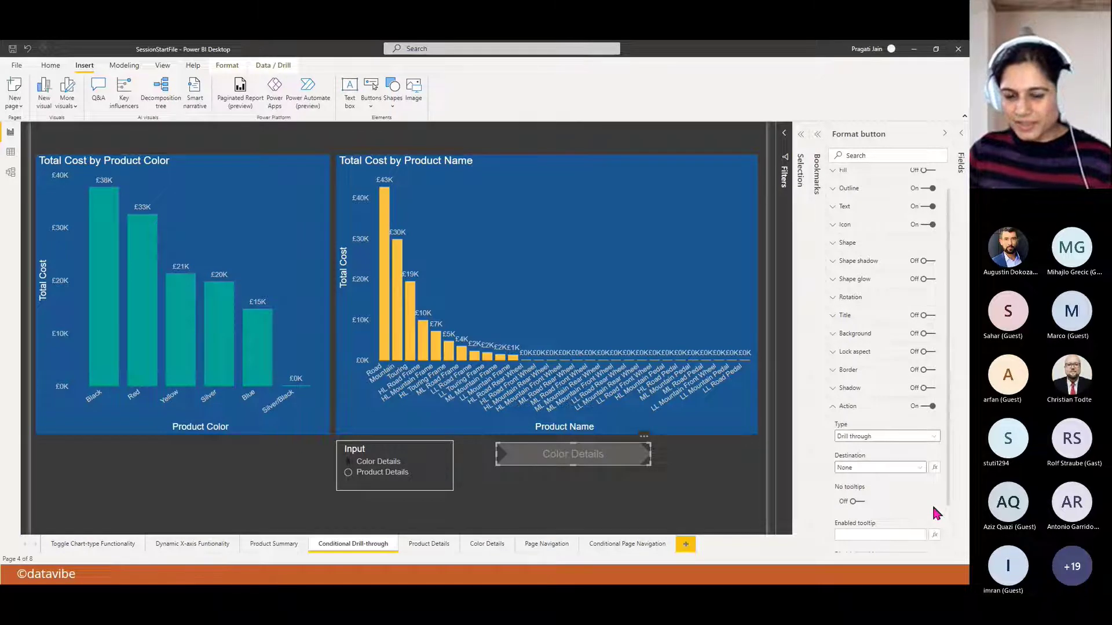
pyautogui.click(382, 472)
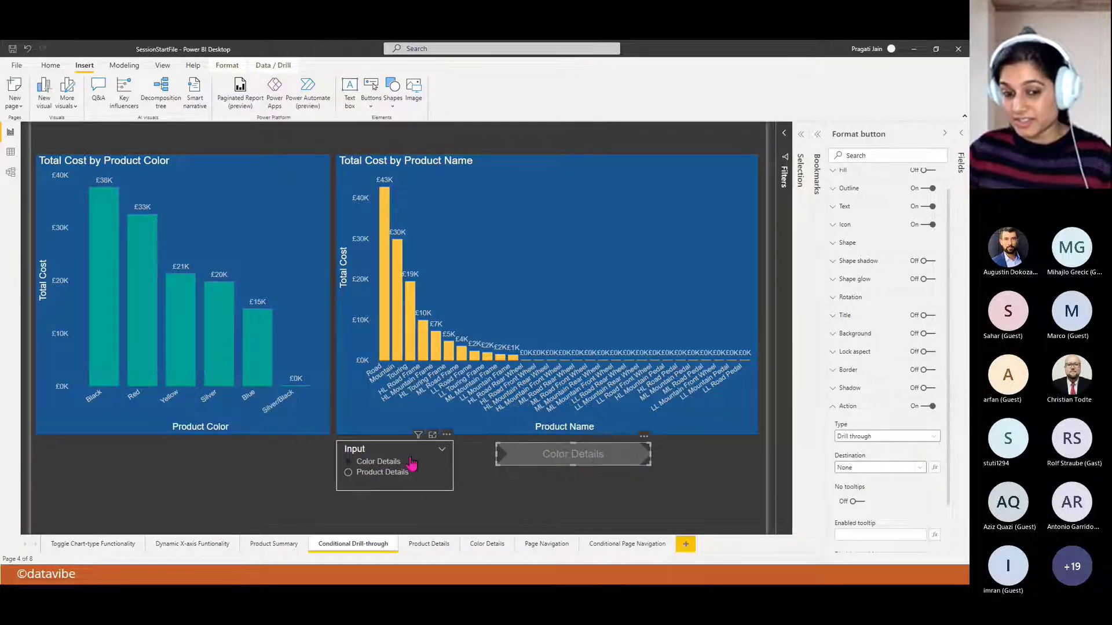
pyautogui.click(934, 468)
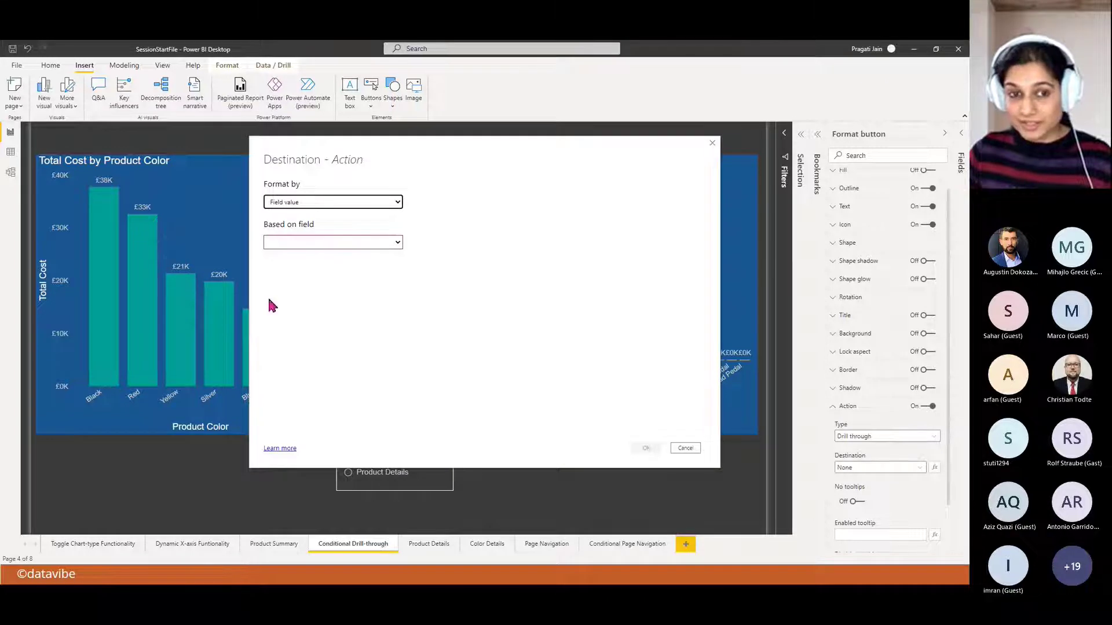
pyautogui.click(398, 243)
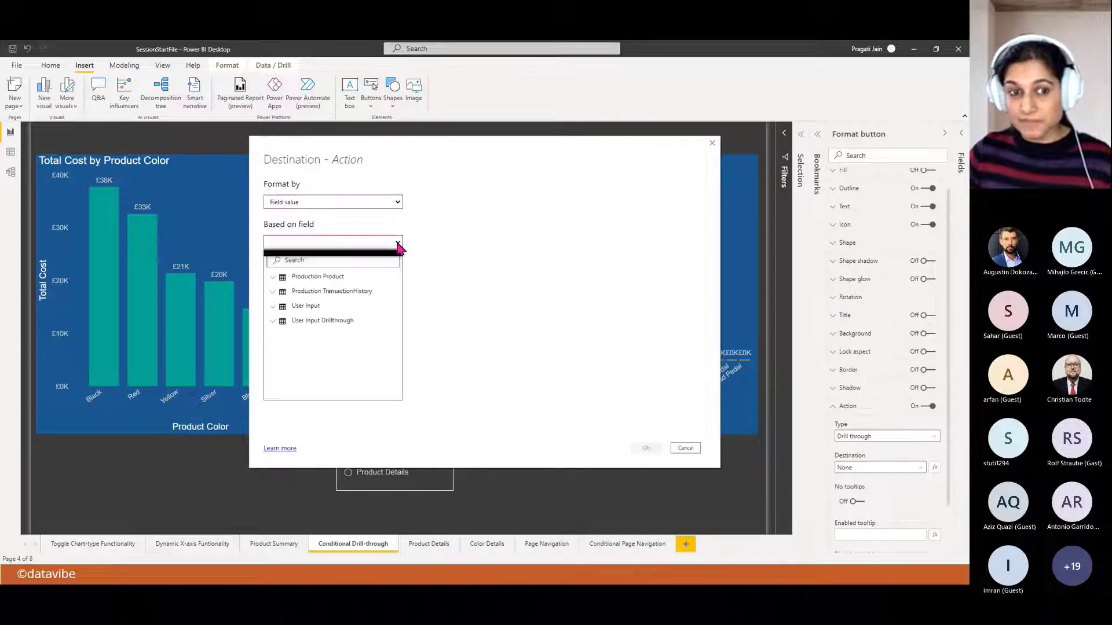
pyautogui.click(308, 320)
pyautogui.click(300, 334)
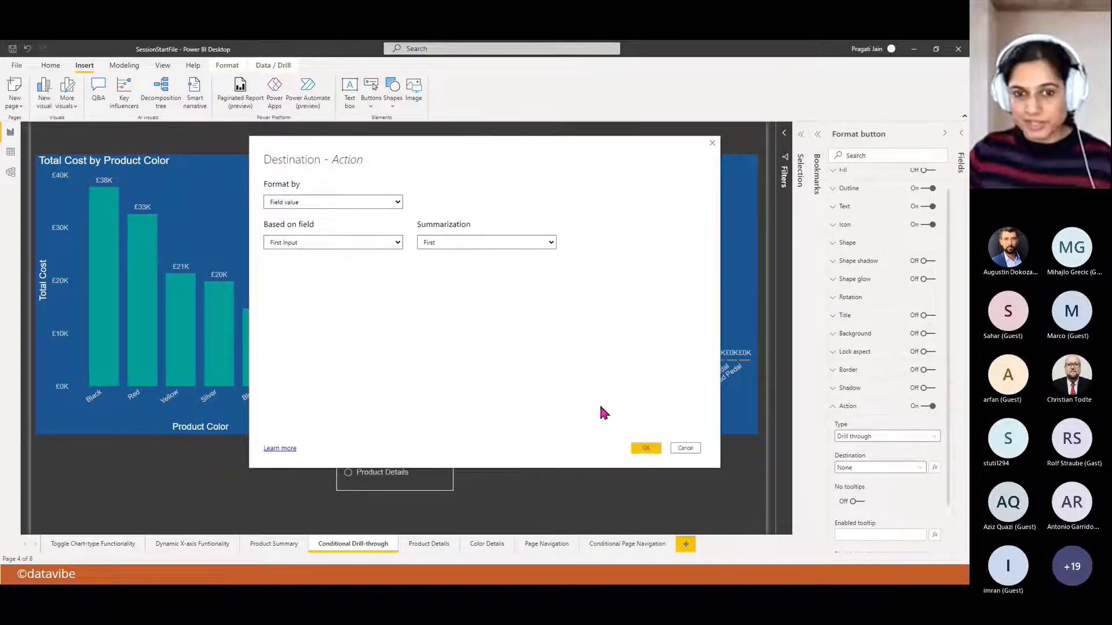
pyautogui.click(645, 449)
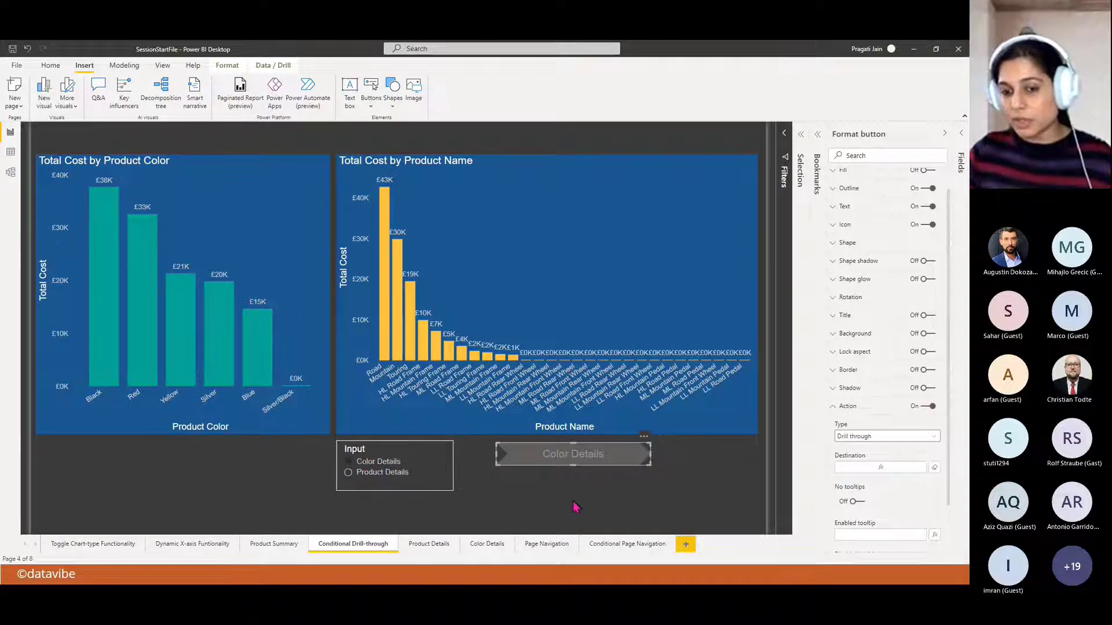
pyautogui.click(618, 497)
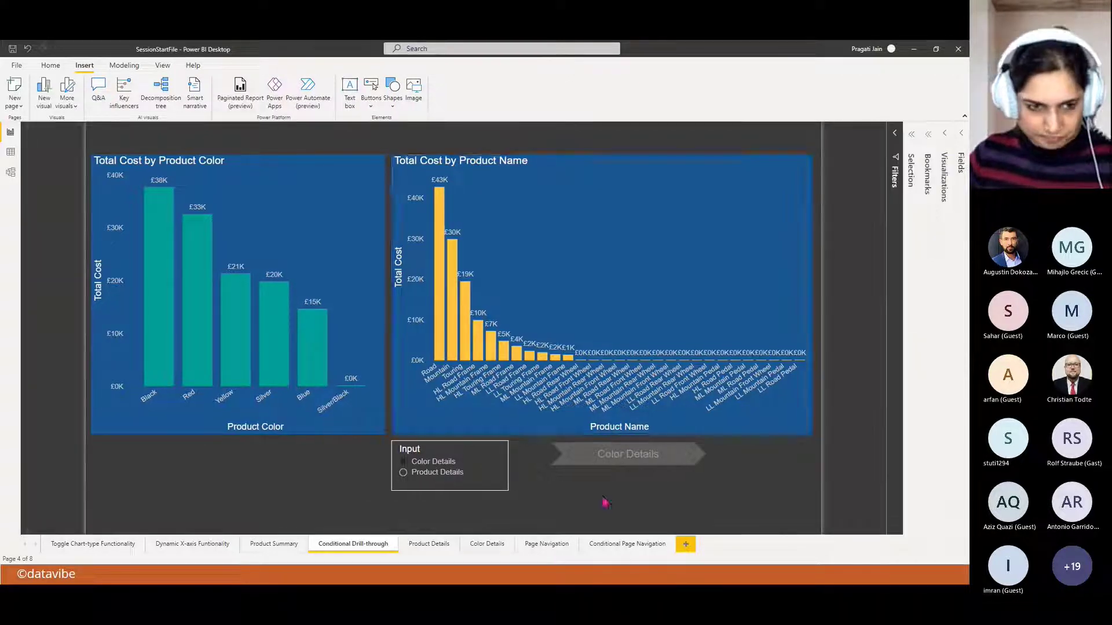
# - Check the button's state with the Red bar selected in Total Cost by Product Color and Input switched to Product Details
pyautogui.click(195, 325)
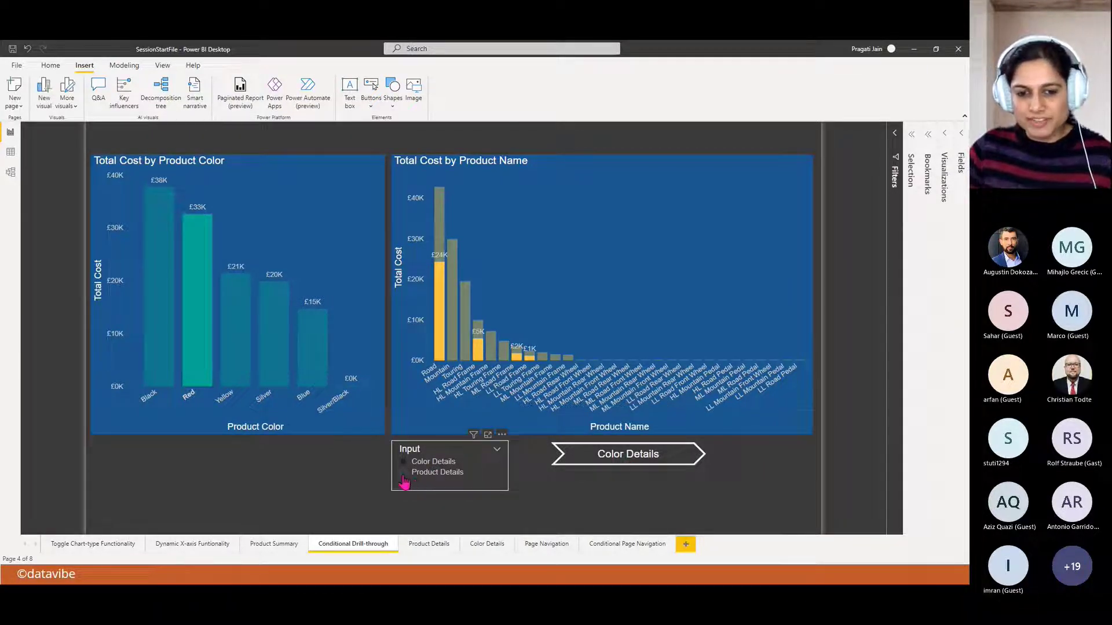
pyautogui.click(408, 476)
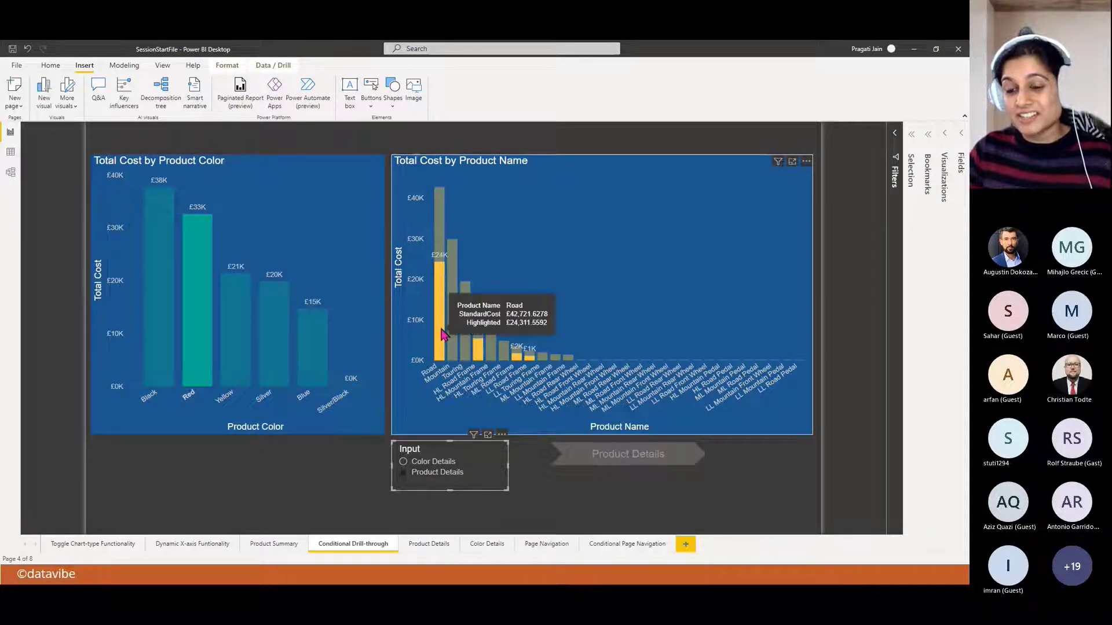
pyautogui.moveTo(442, 335)
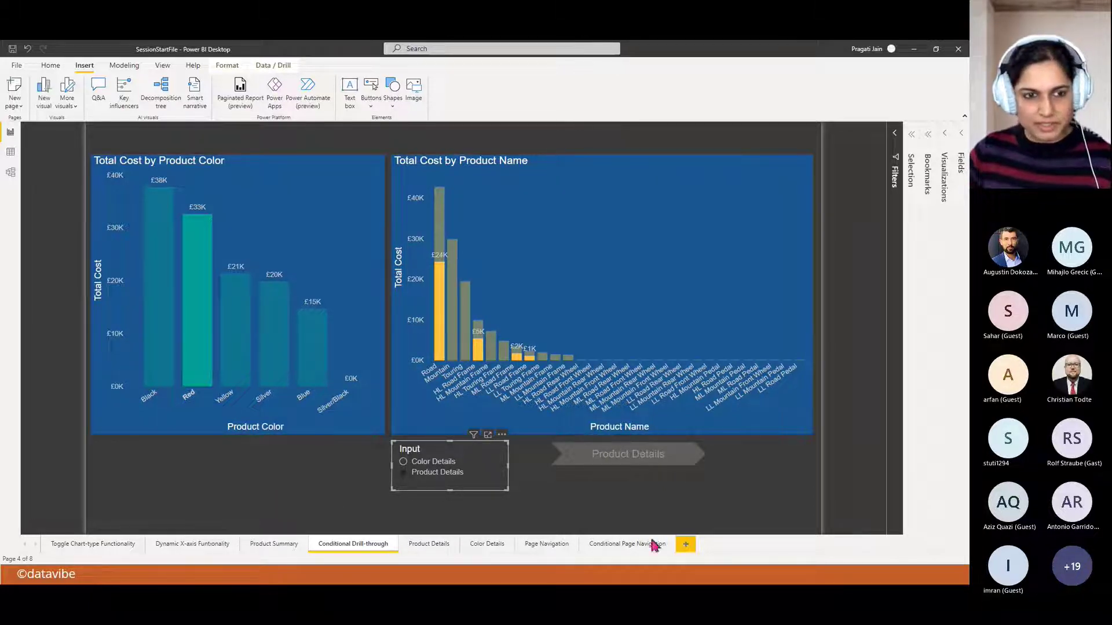
pyautogui.moveTo(203, 326)
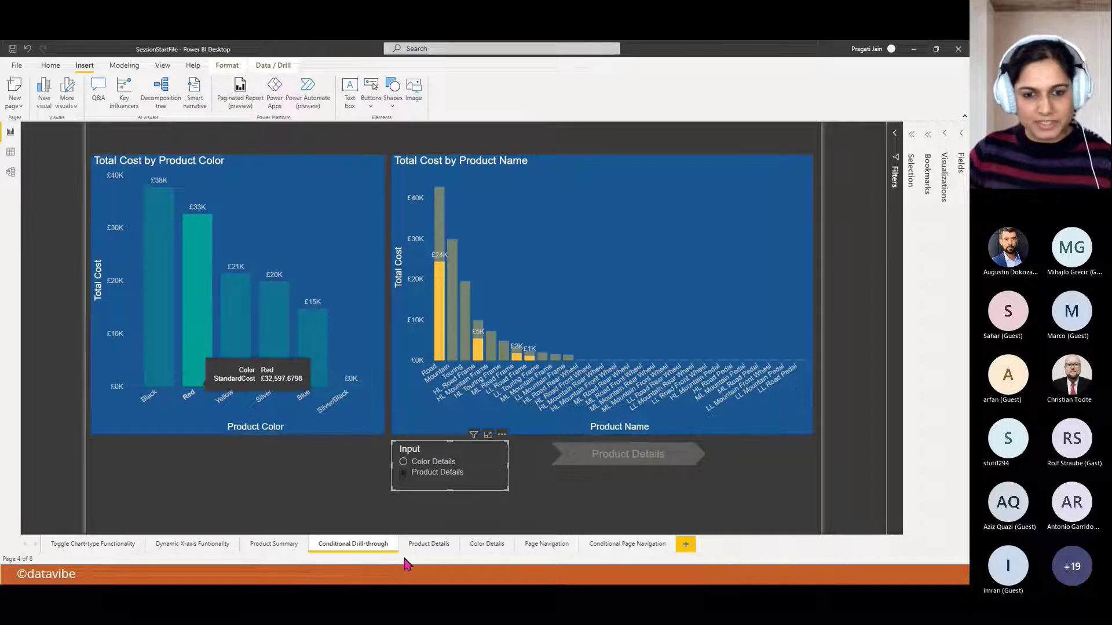
# - Switch Input to Color Details, use the button to drill through for Red, and return to the Conditional Drill-through page
pyautogui.click(406, 463)
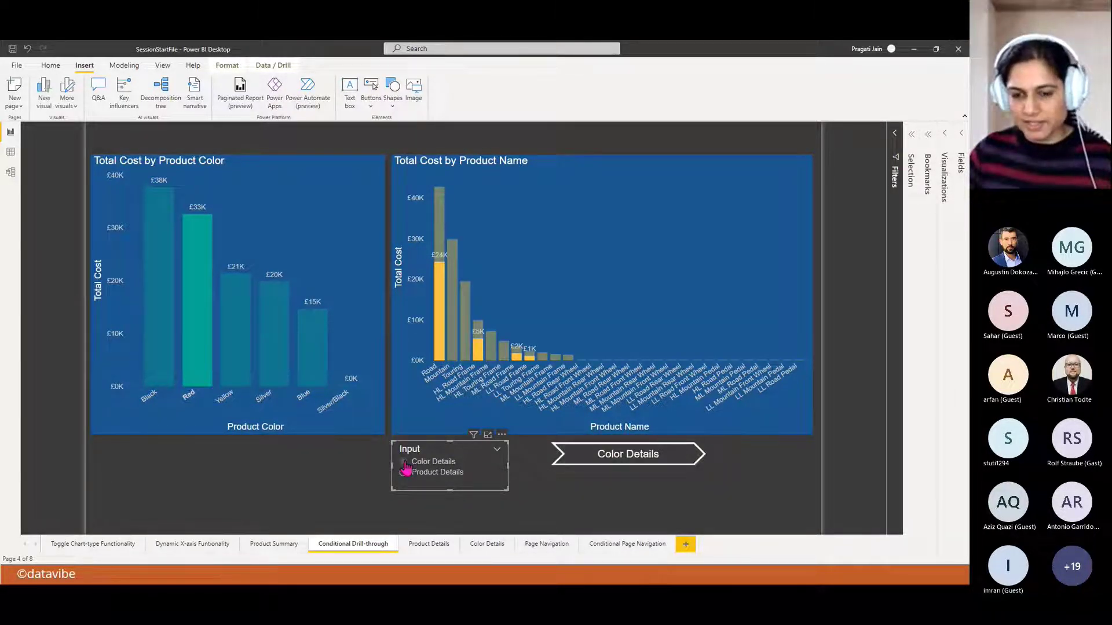
pyautogui.keyDown('ctrl'); pyautogui.click(631, 467); pyautogui.keyUp('ctrl')
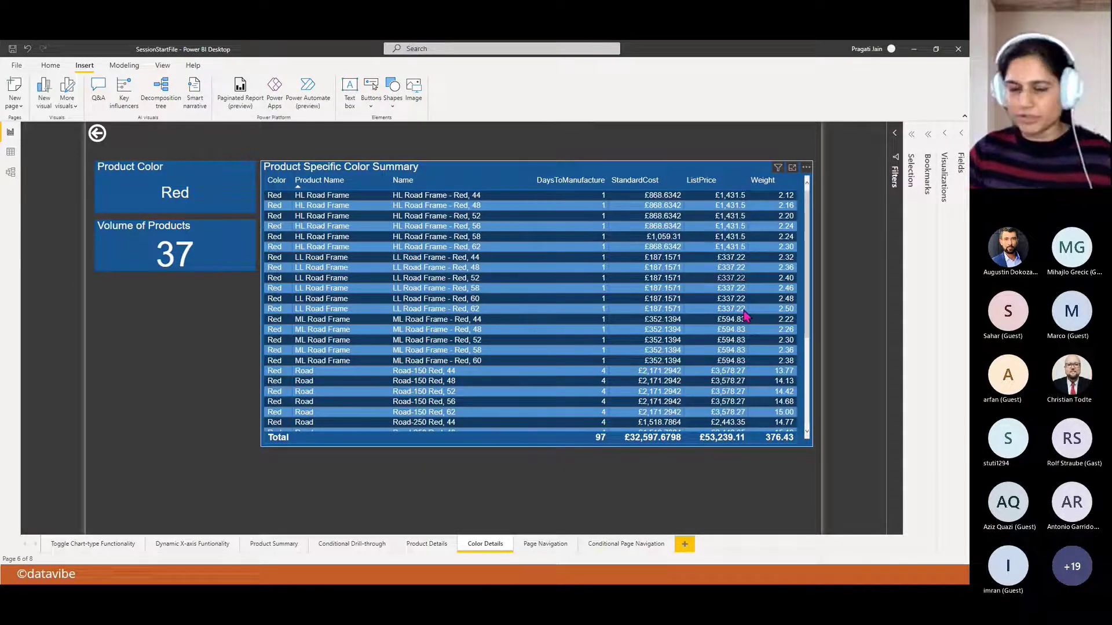
pyautogui.keyDown('ctrl'); pyautogui.click(96, 134); pyautogui.keyUp('ctrl')
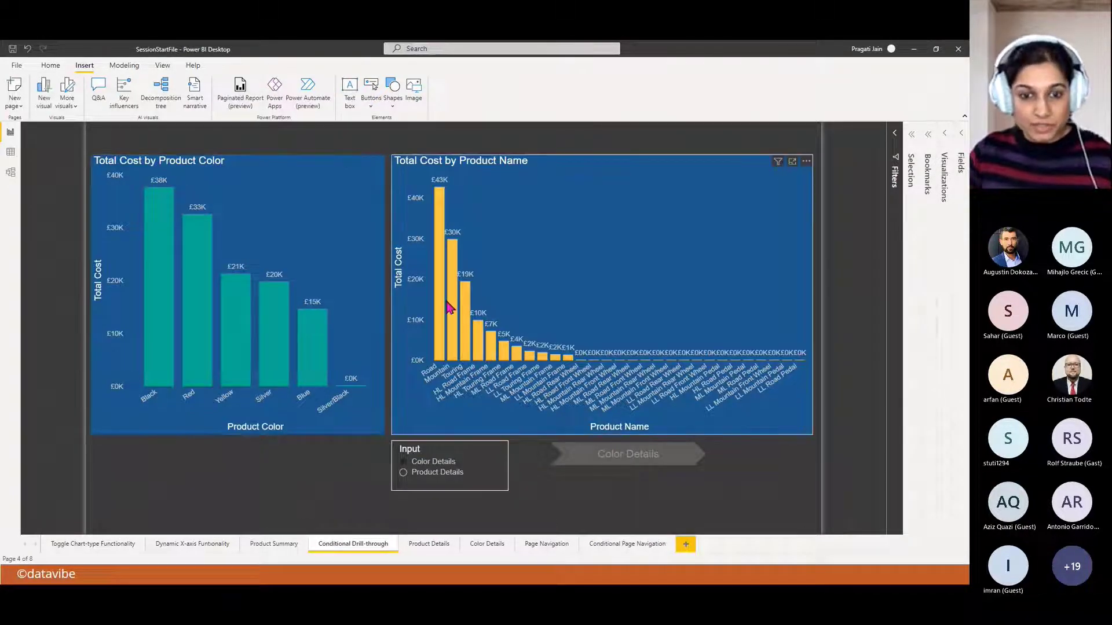
# - Check the button with the HL Road Frame bar selected and Input on Product Details, and reset the bar selection and Input to Color Details
pyautogui.click(478, 337)
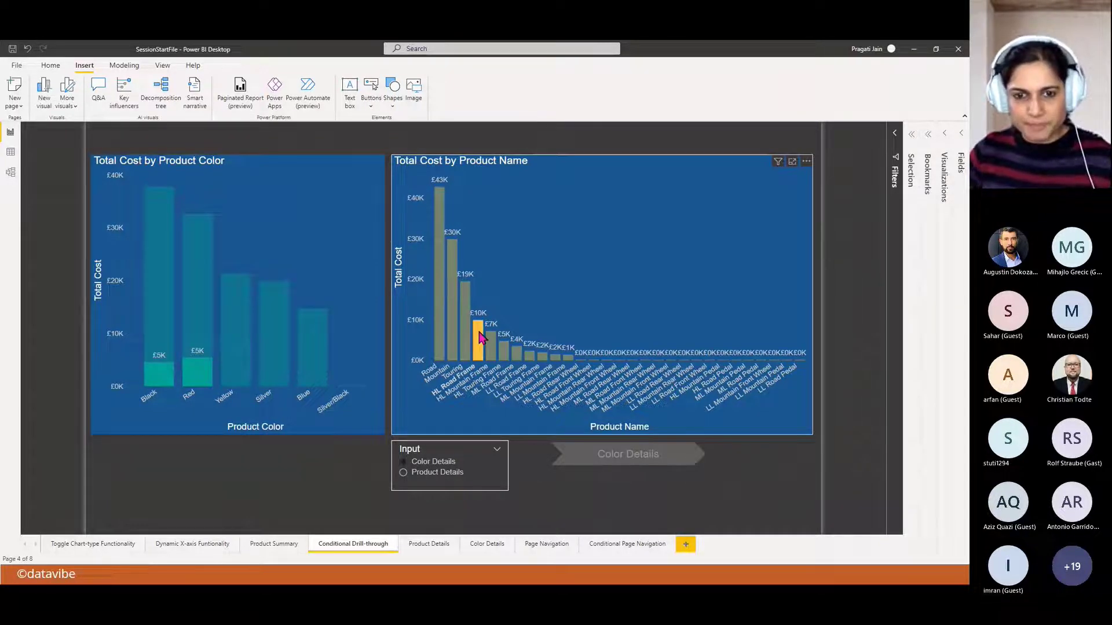
pyautogui.click(402, 474)
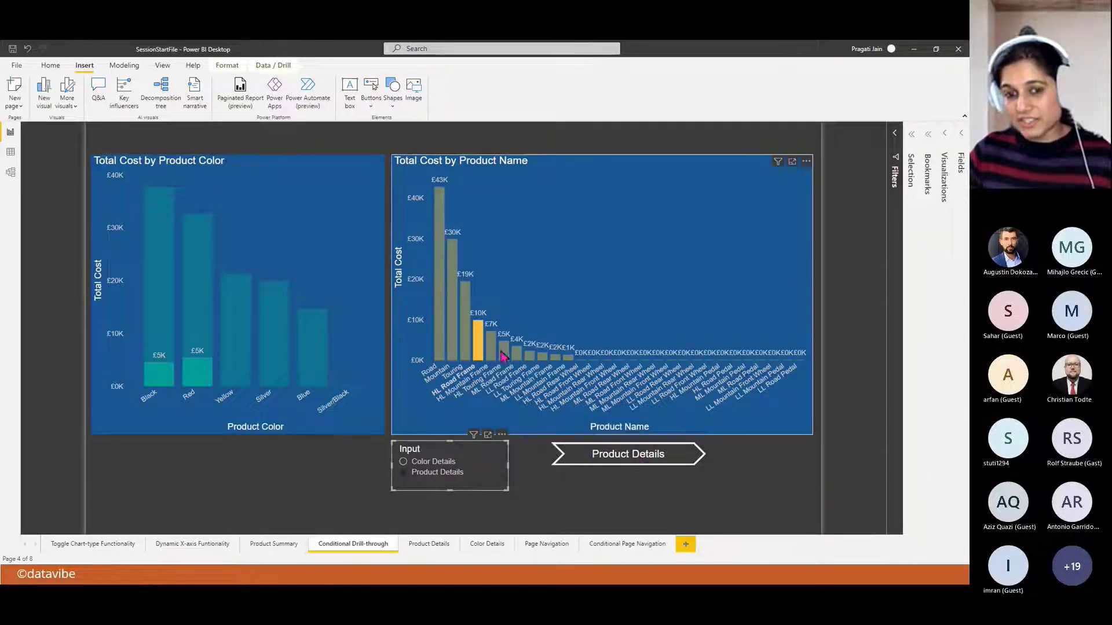
pyautogui.moveTo(480, 347)
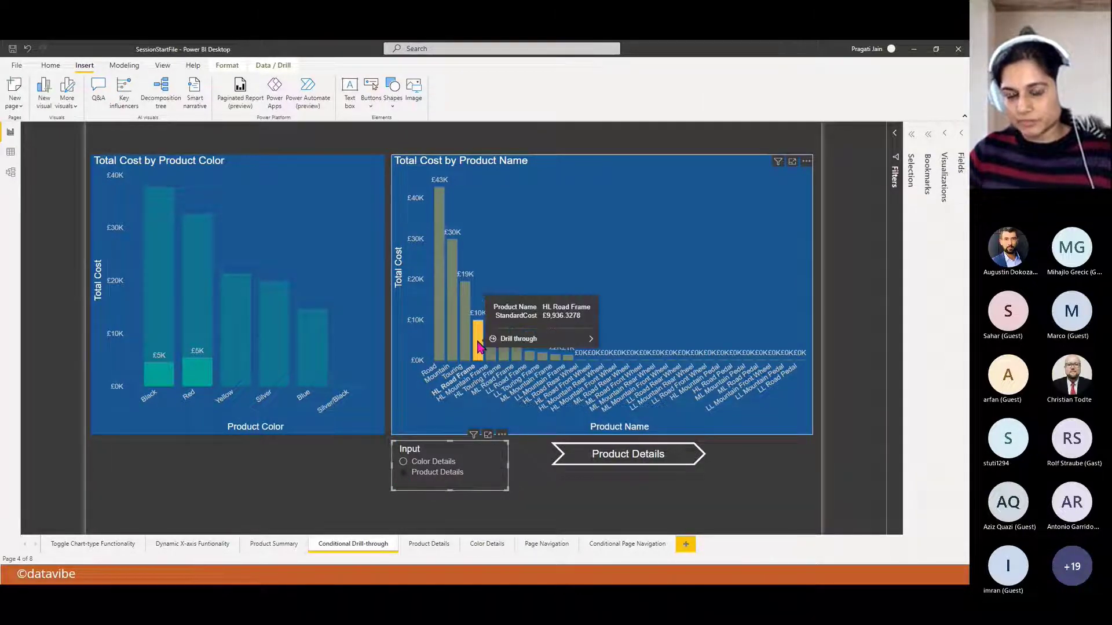
pyautogui.click(543, 501)
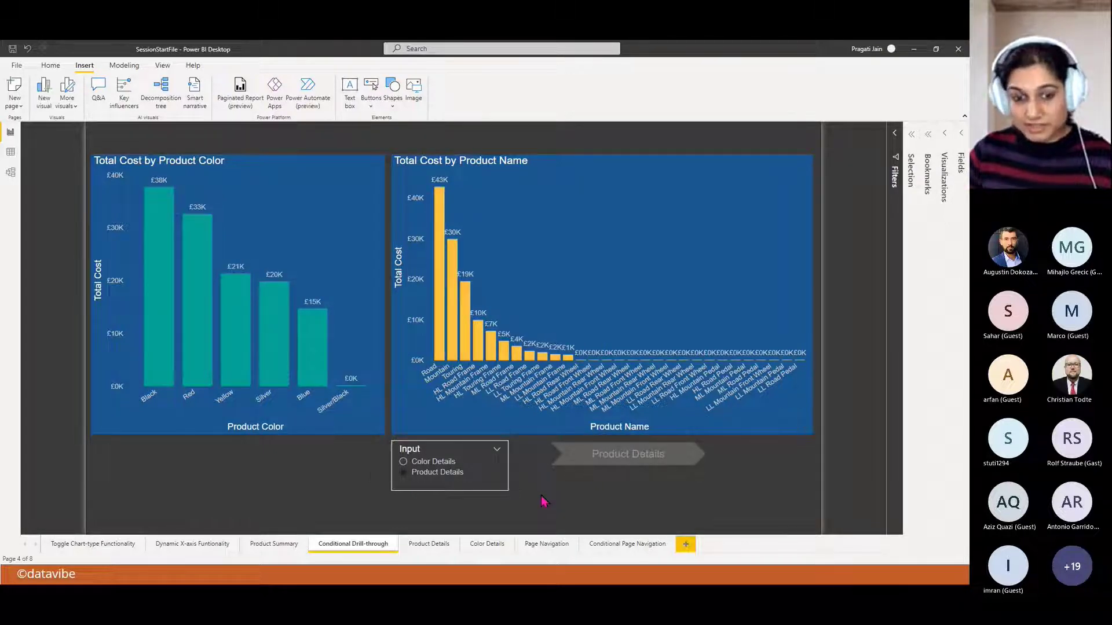
pyautogui.click(422, 488)
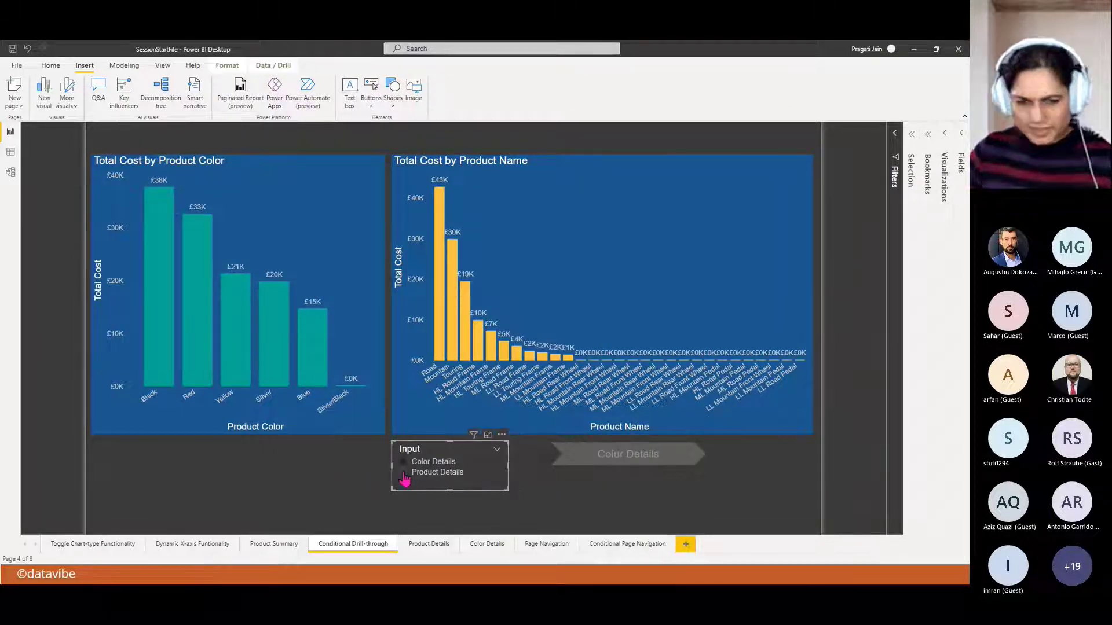
# - Switch Input to Product Details, use the button to drill through for the Touring product, and return to the Conditional Drill-through page
pyautogui.click(556, 506)
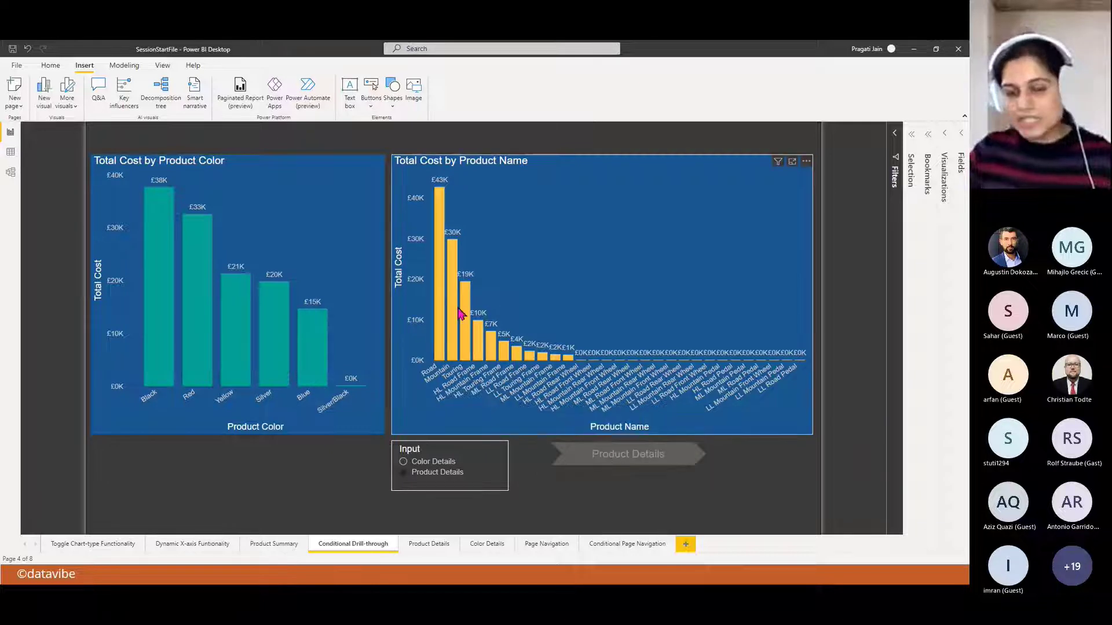
pyautogui.moveTo(466, 311)
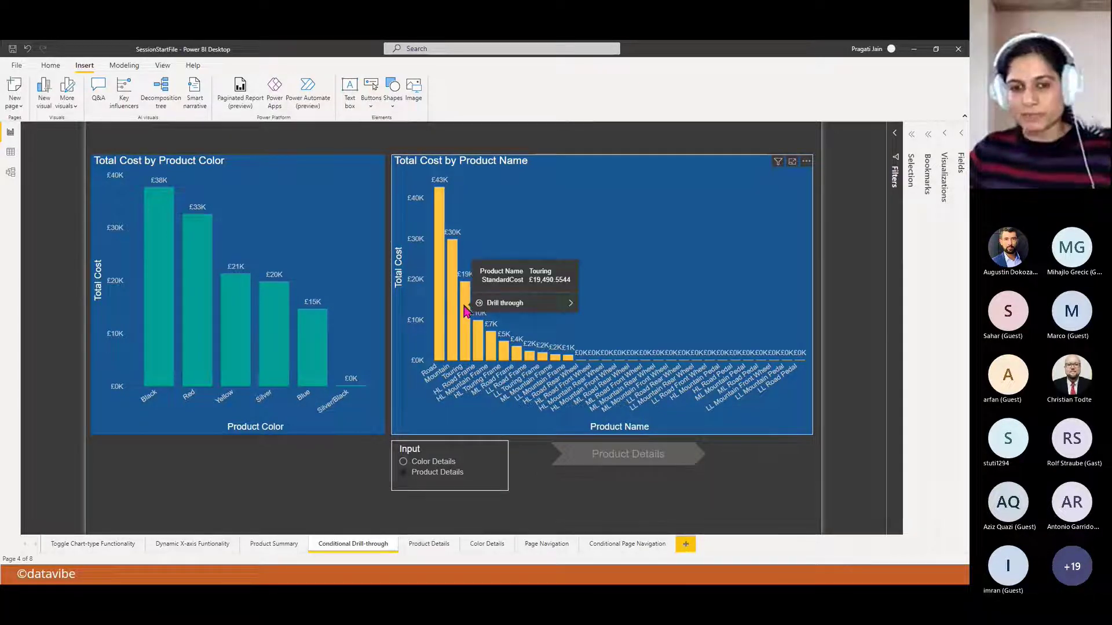
pyautogui.click(466, 311)
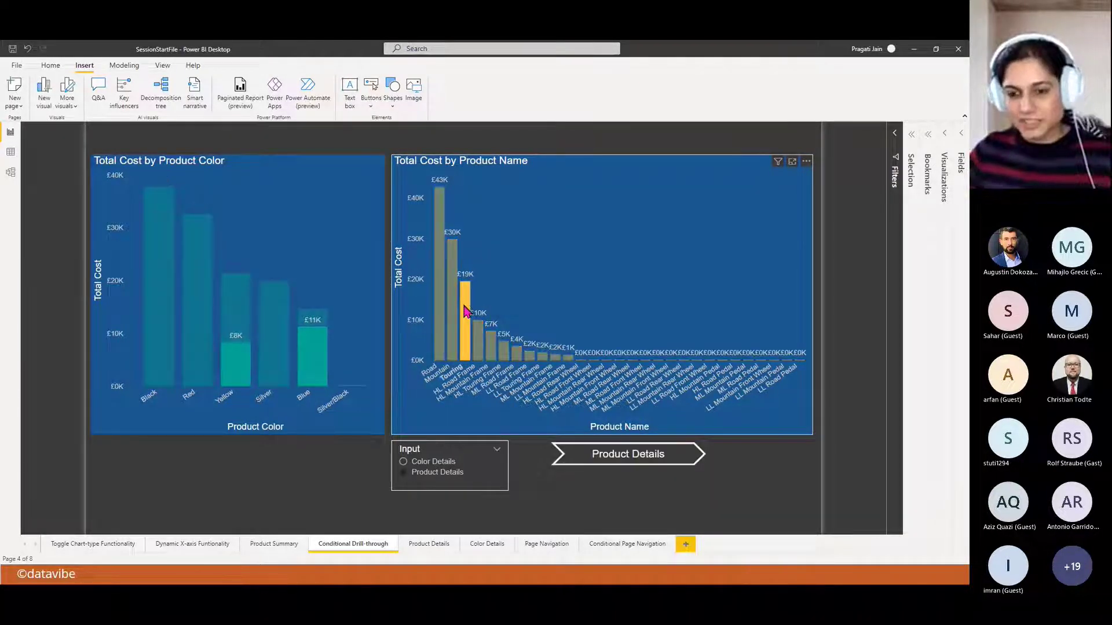
pyautogui.keyDown('ctrl'); pyautogui.click(648, 468); pyautogui.keyUp('ctrl')
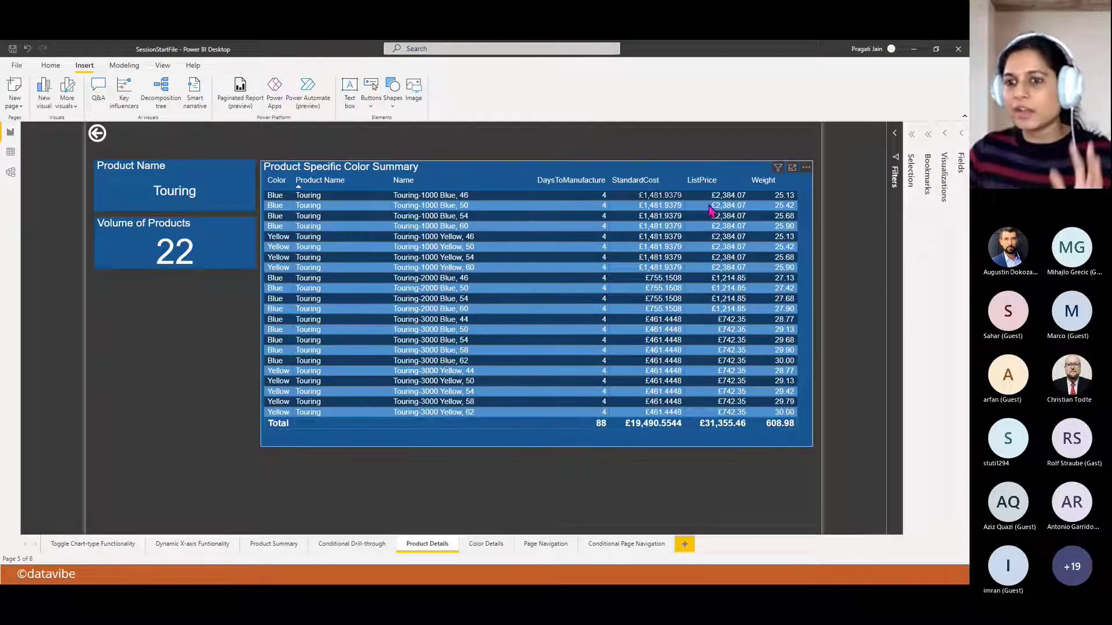
pyautogui.click(97, 134)
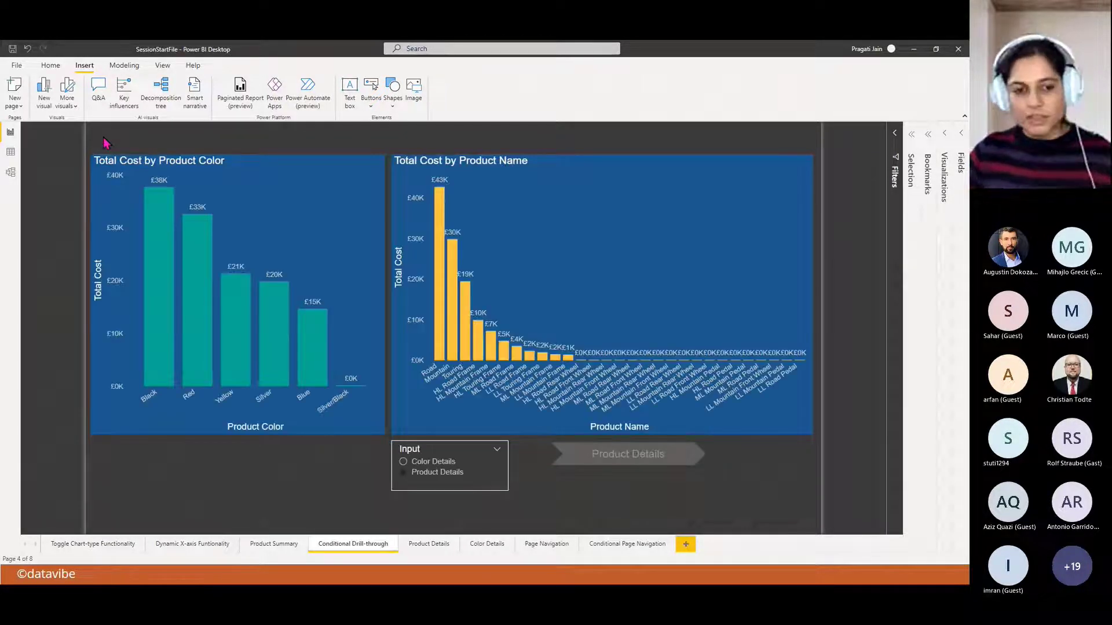
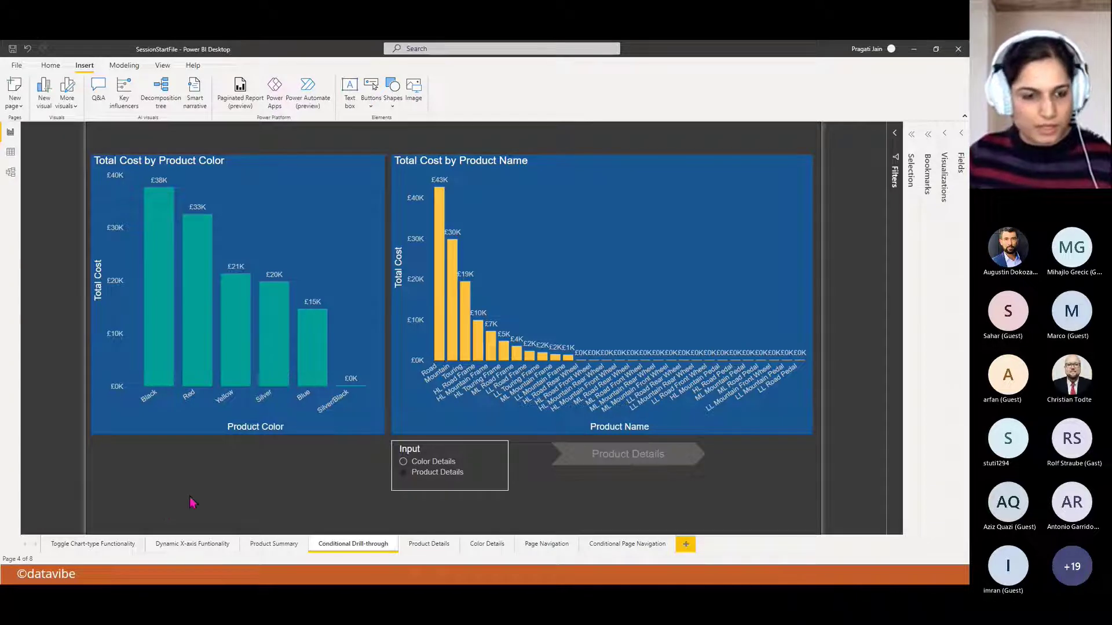
pyautogui.hotkey('alt', 'Tab')
pyautogui.press('Tab')
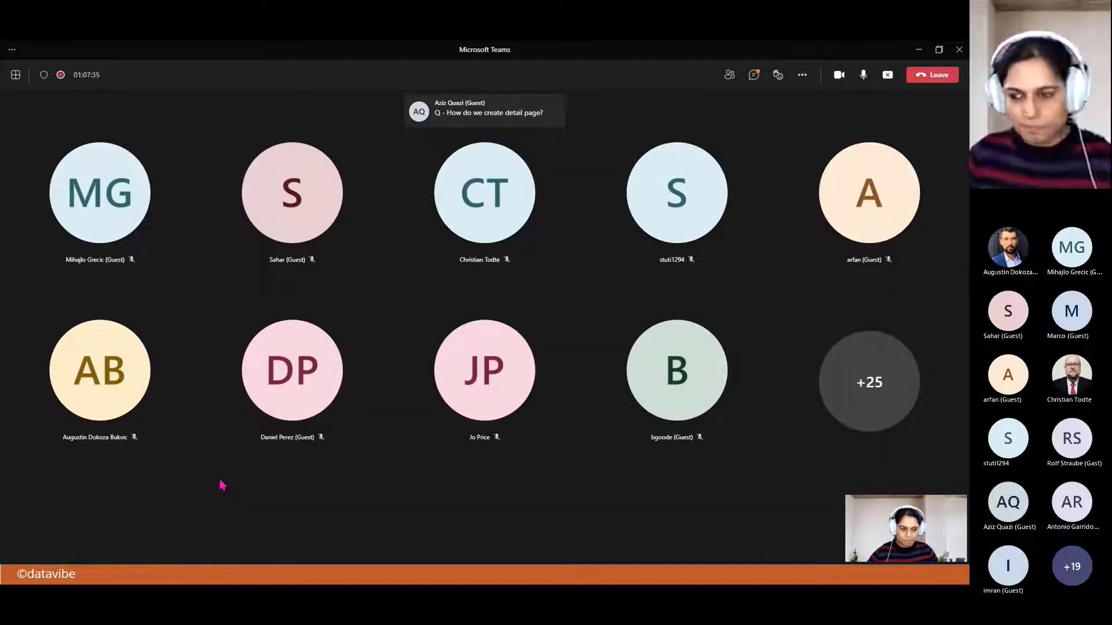
pyautogui.hotkey('alt', 'Tab')
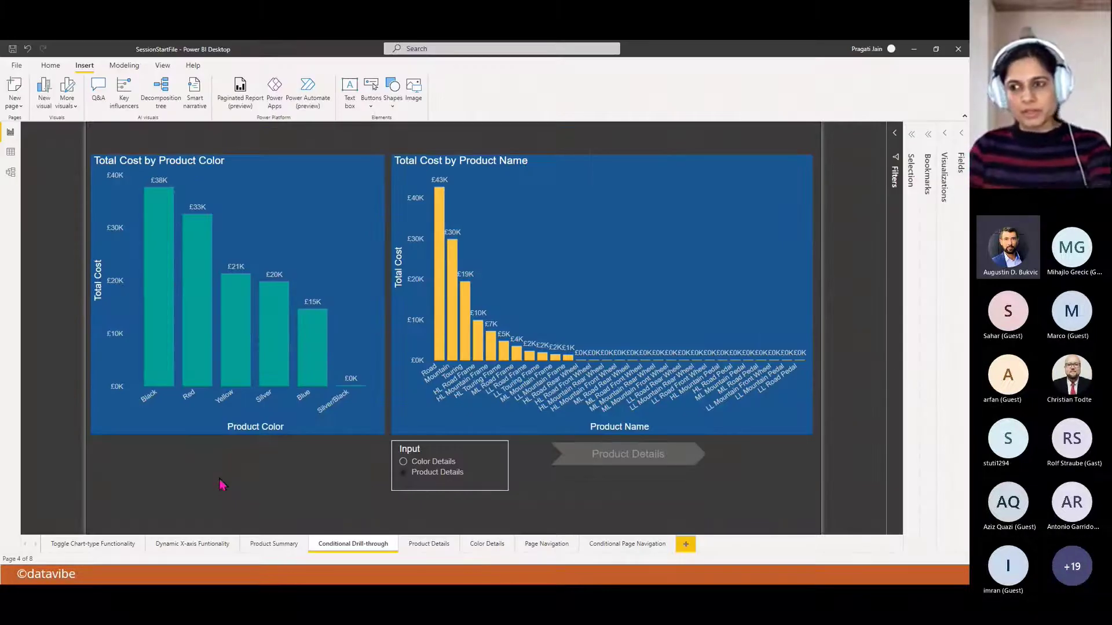
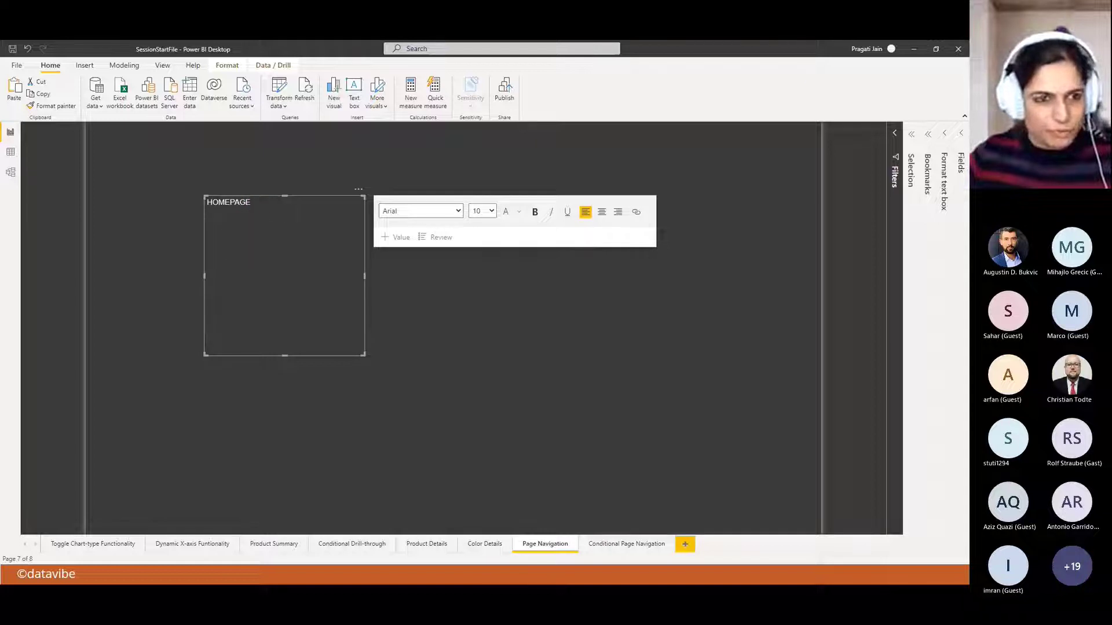
# - Make the HOMEPAGE text on the Page Navigation page bold and set its font size to 60
pyautogui.moveTo(251, 202); pyautogui.dragTo(208, 204)
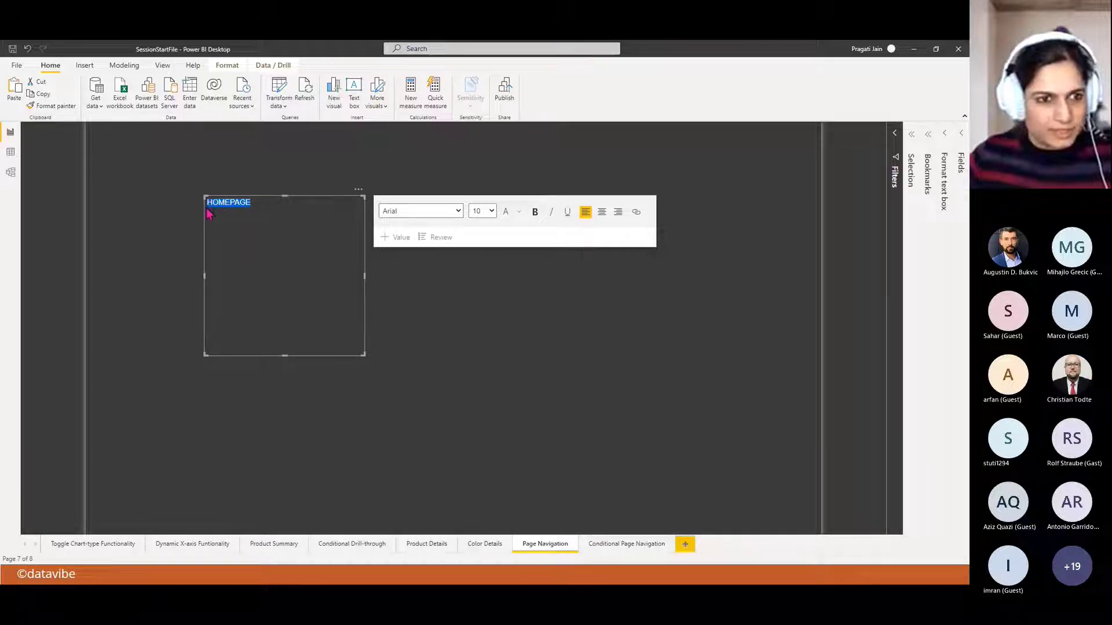
pyautogui.click(534, 211)
pyautogui.click(491, 211)
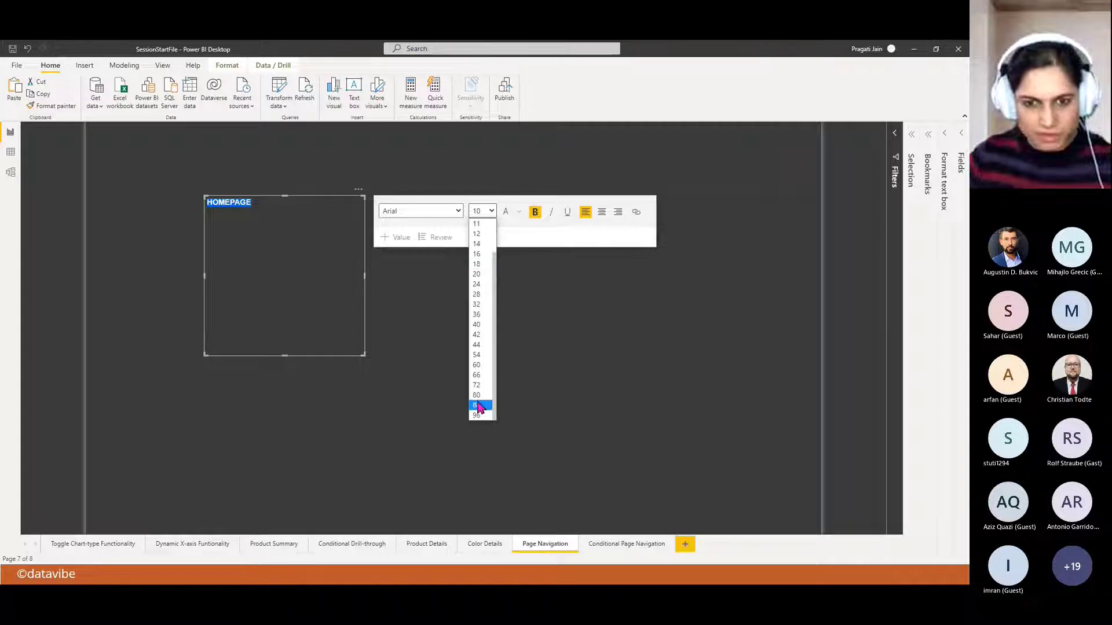
pyautogui.click(477, 365)
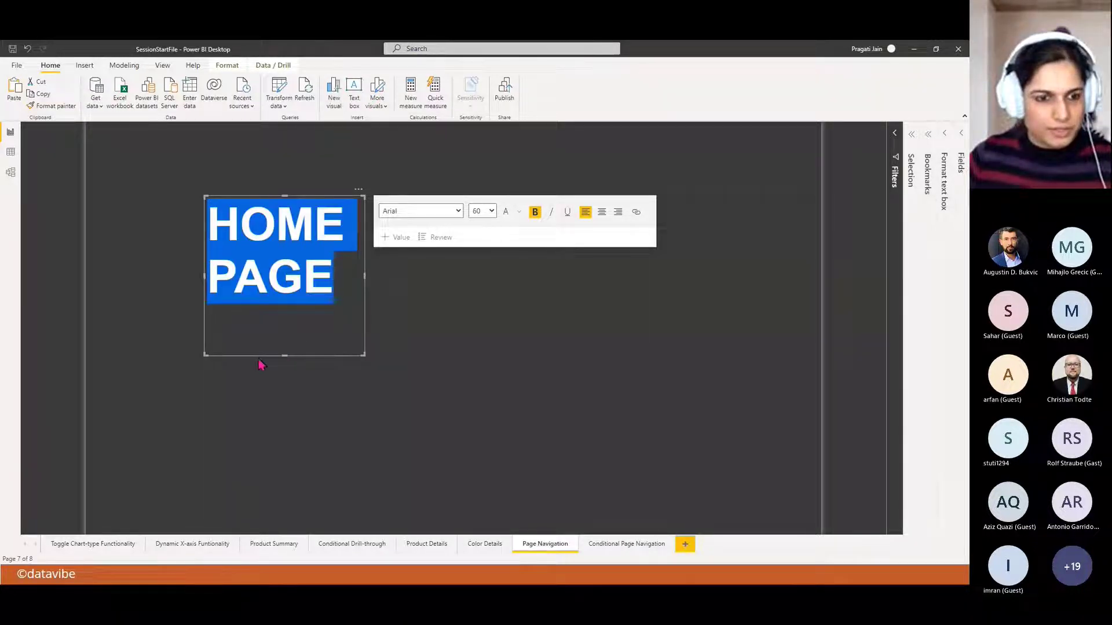
# - Arrange the HOMEPAGE text box as a one-line banner across the full width of the page's upper edge, with centred text
pyautogui.moveTo(258, 360); pyautogui.dragTo(136, 283)
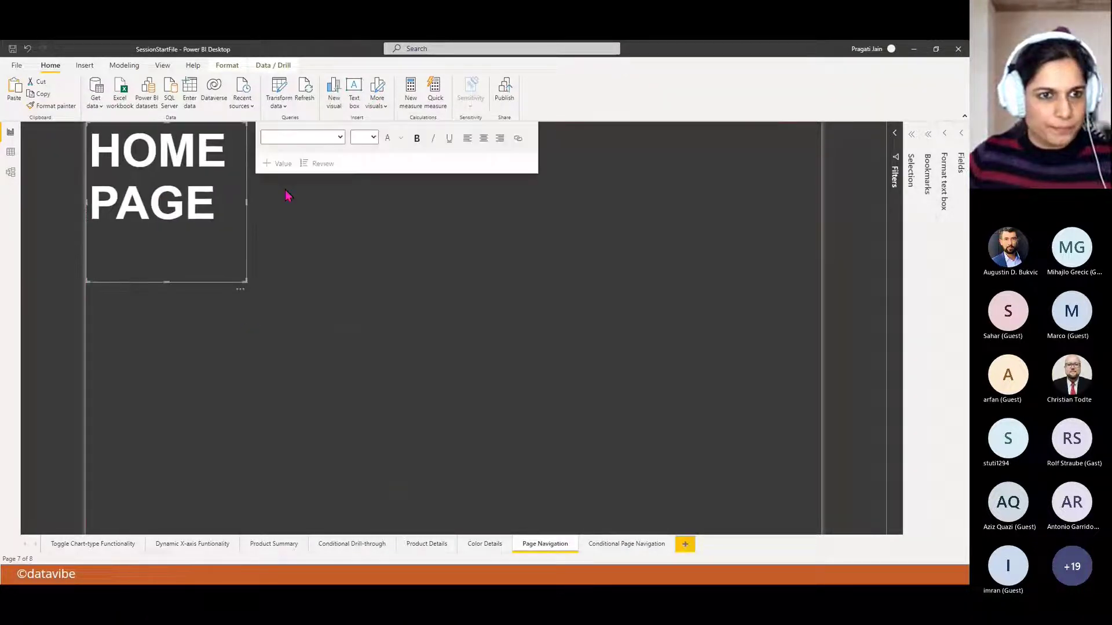
pyautogui.moveTo(247, 203); pyautogui.dragTo(865, 201)
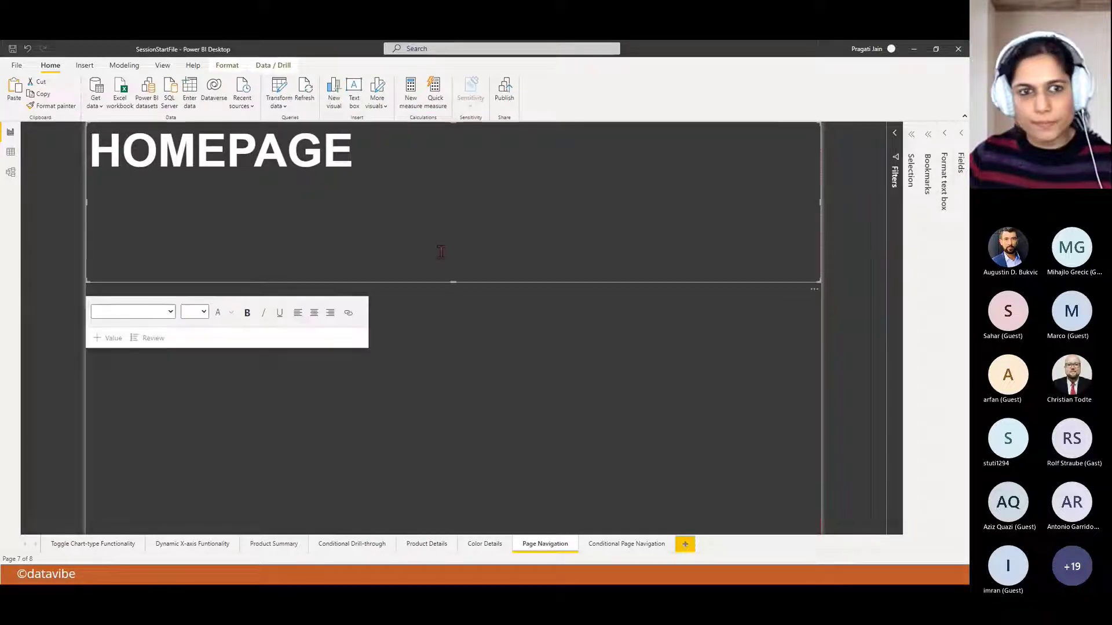
pyautogui.moveTo(452, 283); pyautogui.dragTo(447, 174)
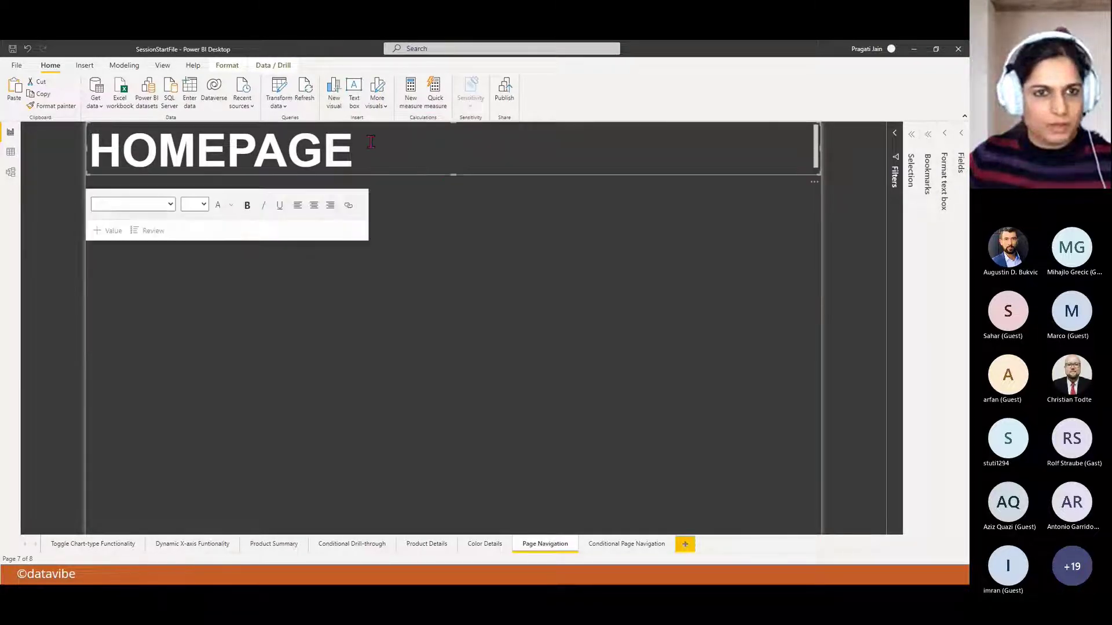
pyautogui.moveTo(354, 151); pyautogui.dragTo(96, 138)
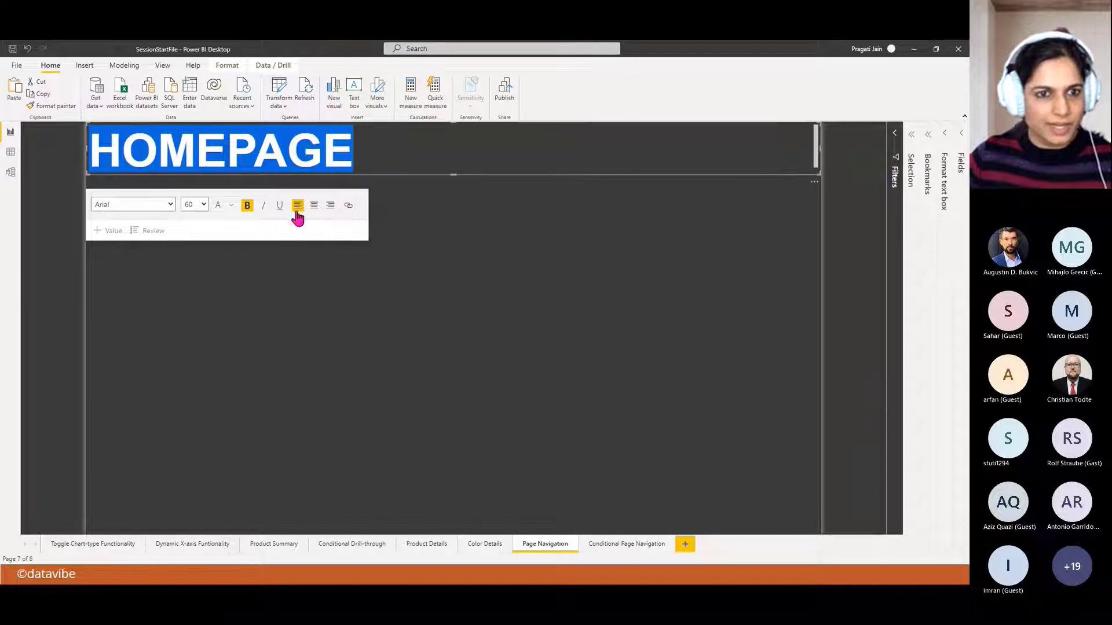
pyautogui.click(313, 205)
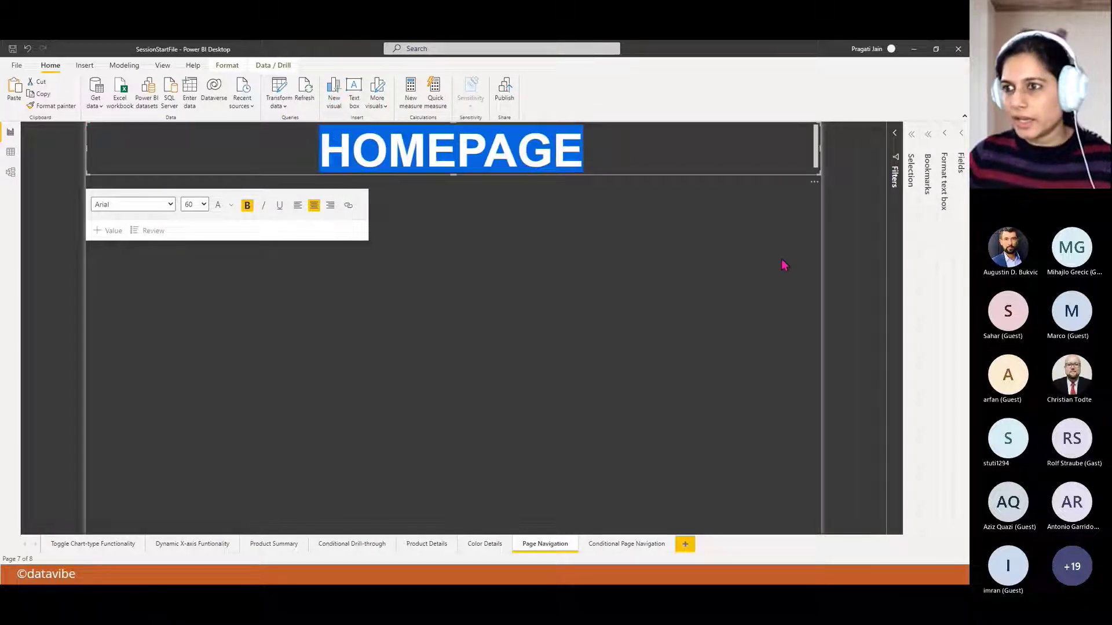
# - Make the HOMEPAGE banner slightly taller and set its background to dark blue, trying yellow and light blue first
pyautogui.click(944, 148)
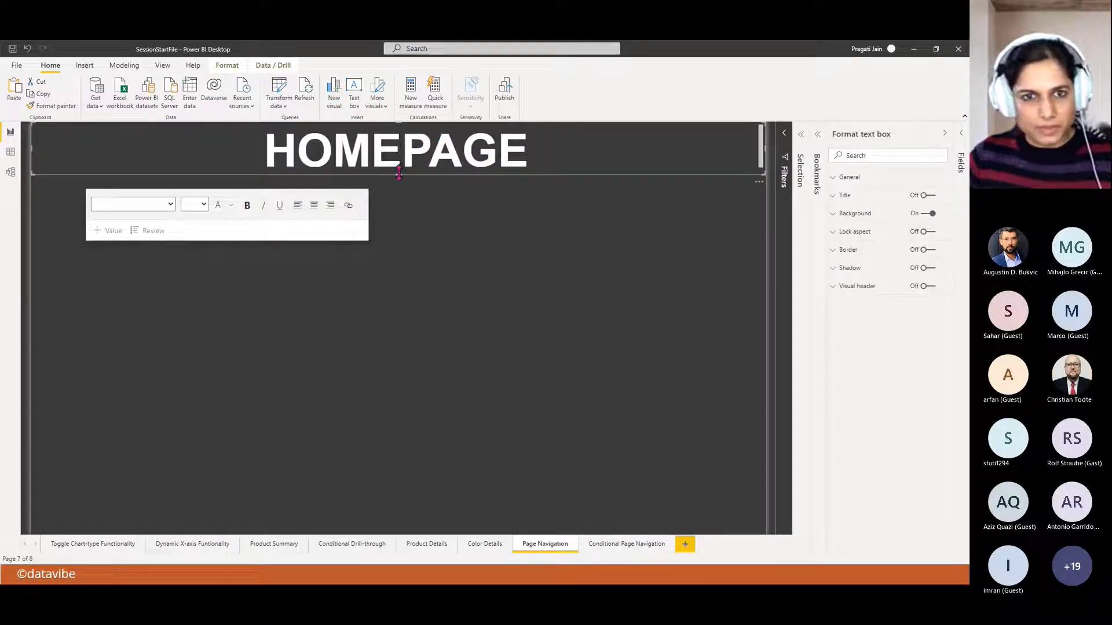
pyautogui.moveTo(398, 175); pyautogui.dragTo(398, 187)
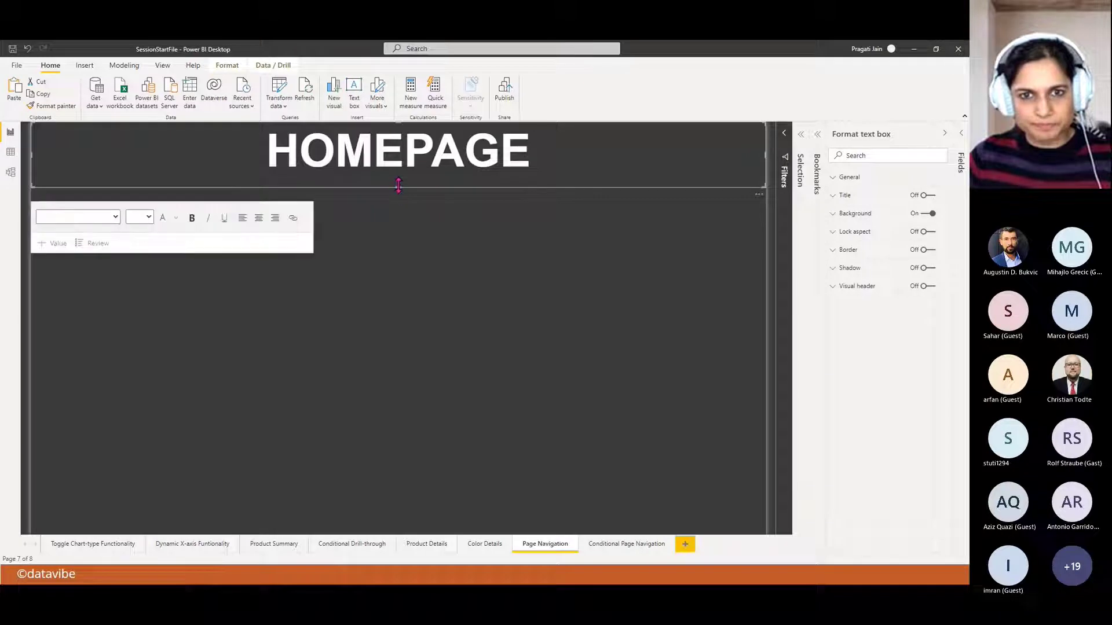
pyautogui.click(855, 216)
pyautogui.click(857, 249)
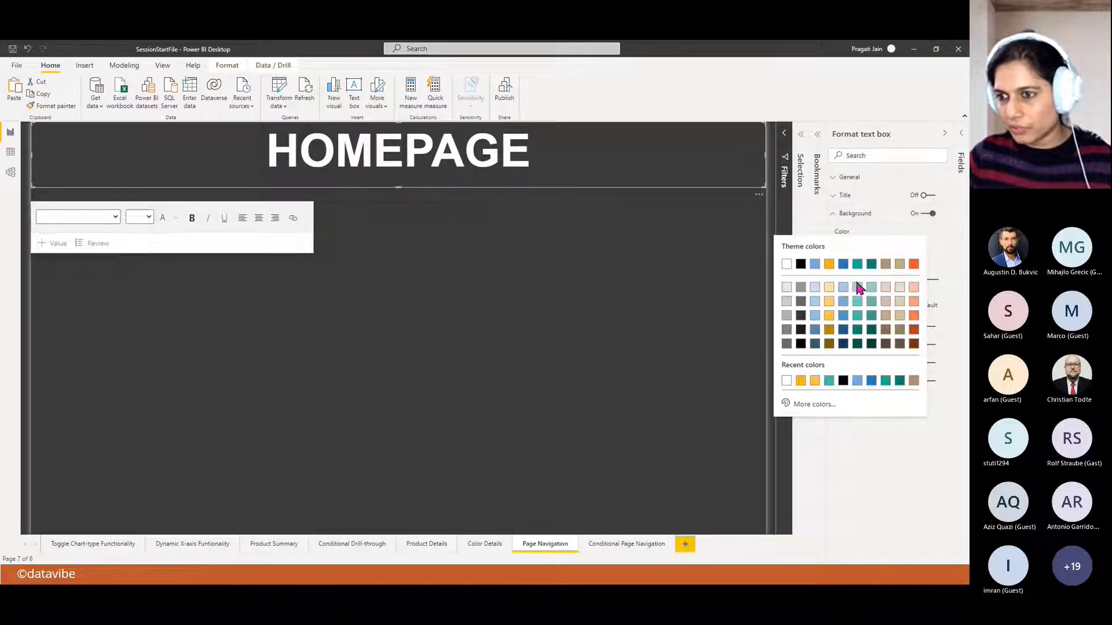
pyautogui.click(829, 317)
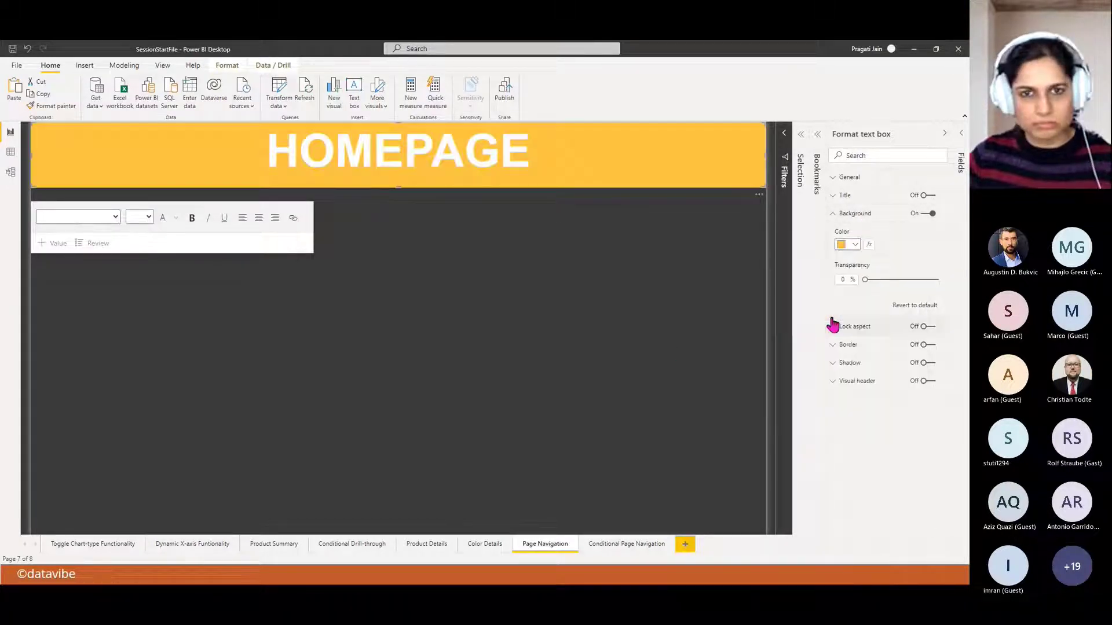
pyautogui.click(856, 249)
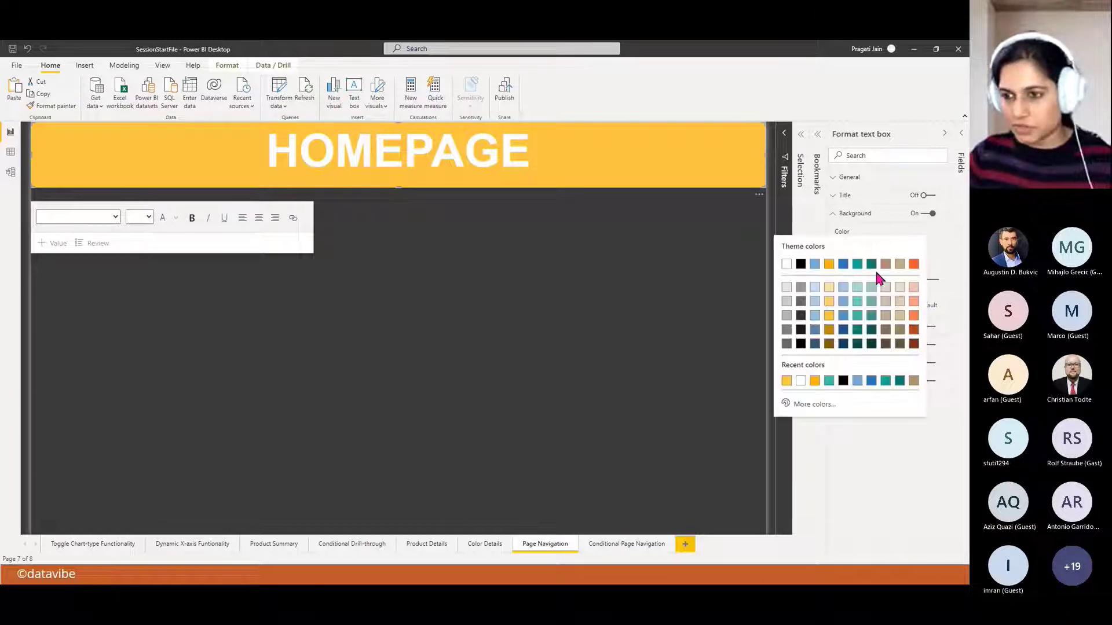
pyautogui.click(843, 316)
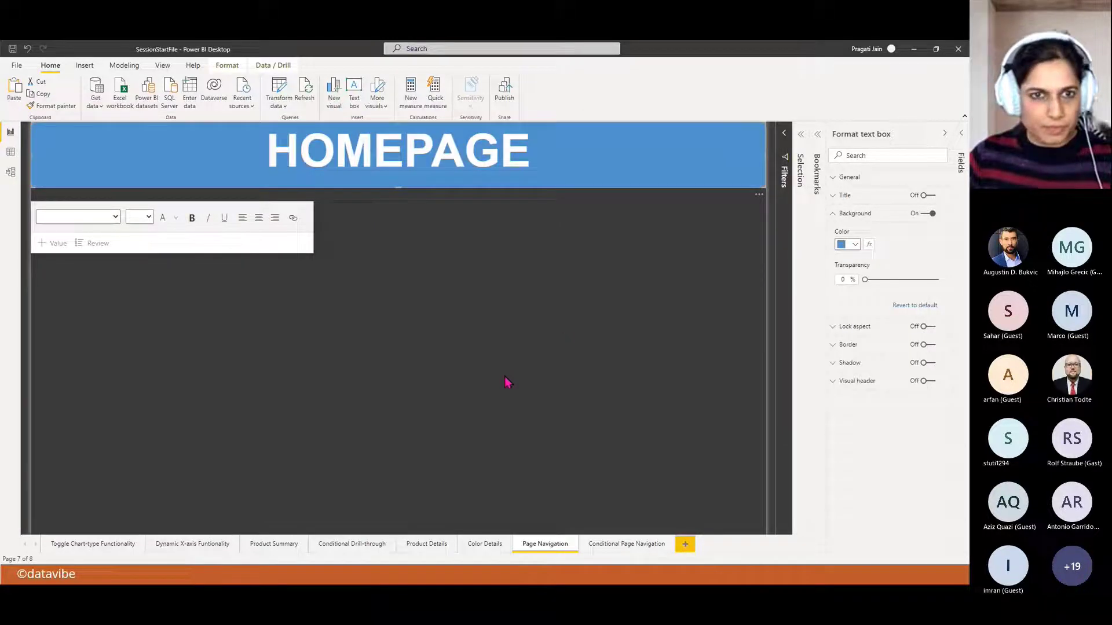
pyautogui.click(855, 244)
pyautogui.click(850, 321)
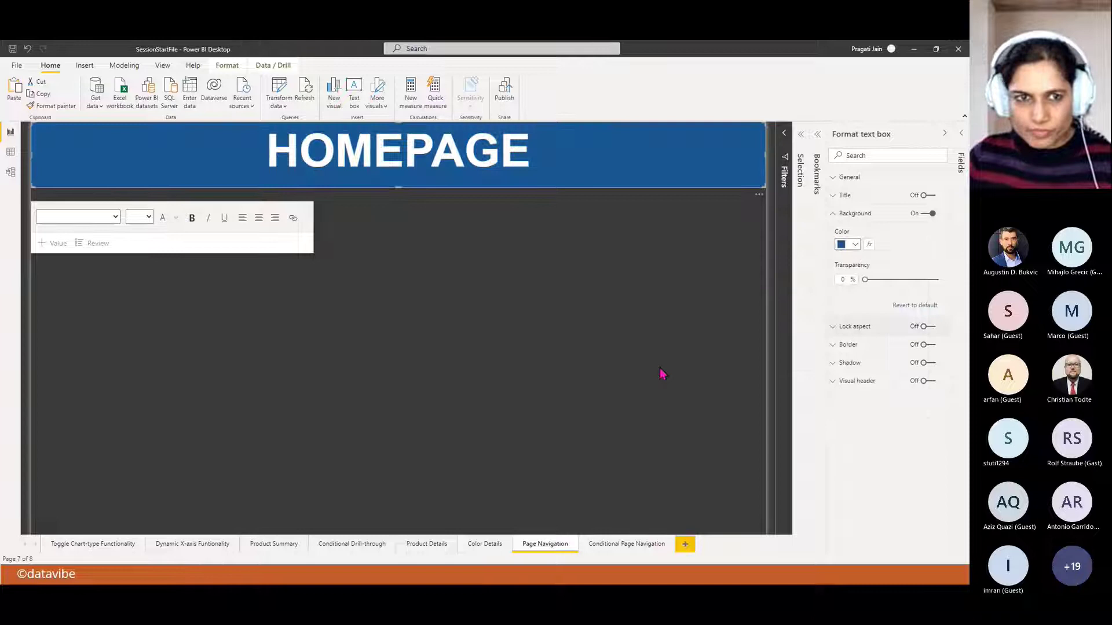
pyautogui.click(514, 364)
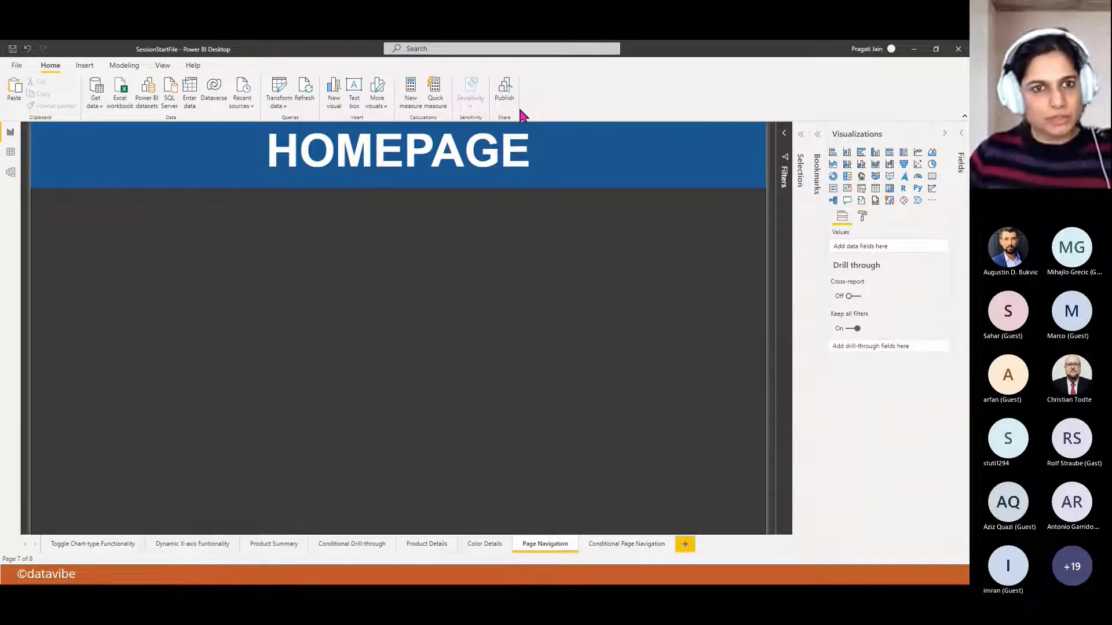
# - Insert a blank button, place it below the HOMEPAGE banner, and widen and centre it on the page
pyautogui.click(85, 66)
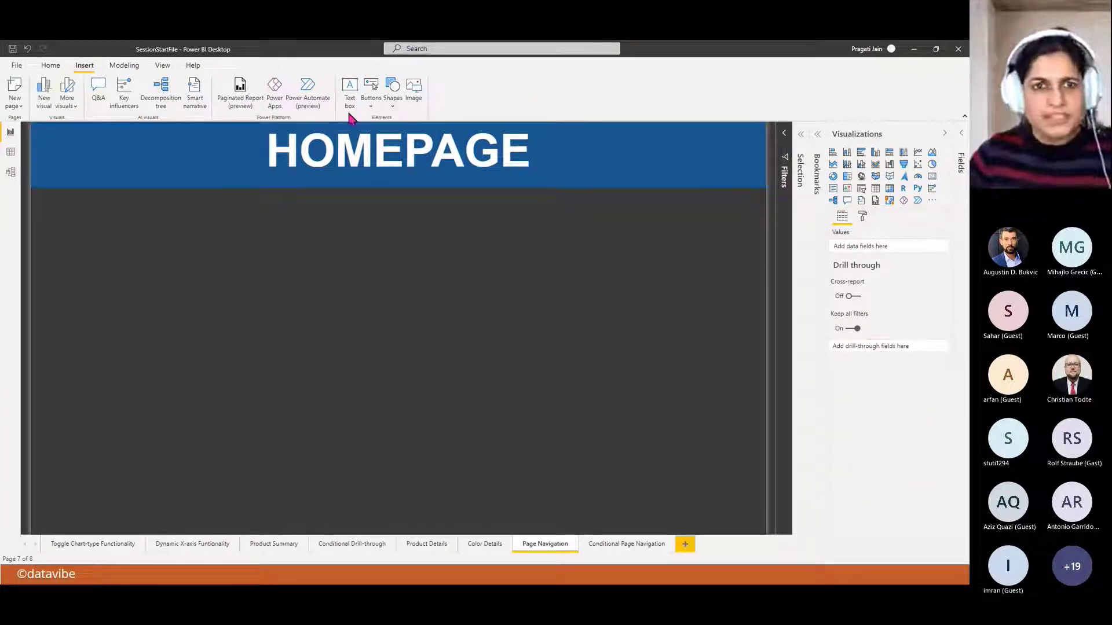
pyautogui.click(372, 112)
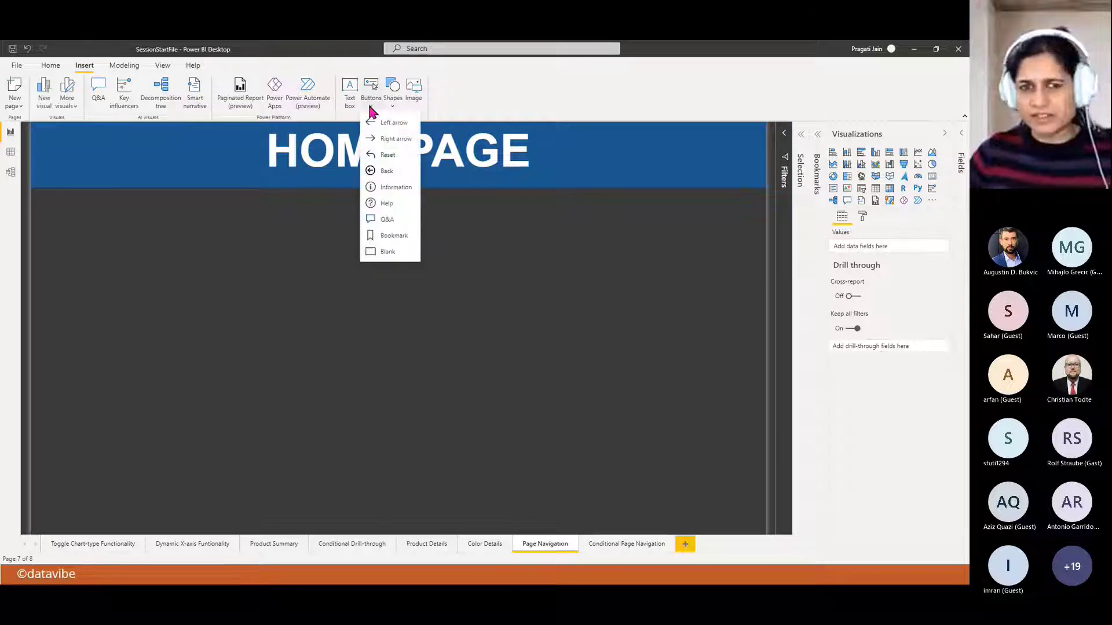
pyautogui.click(389, 252)
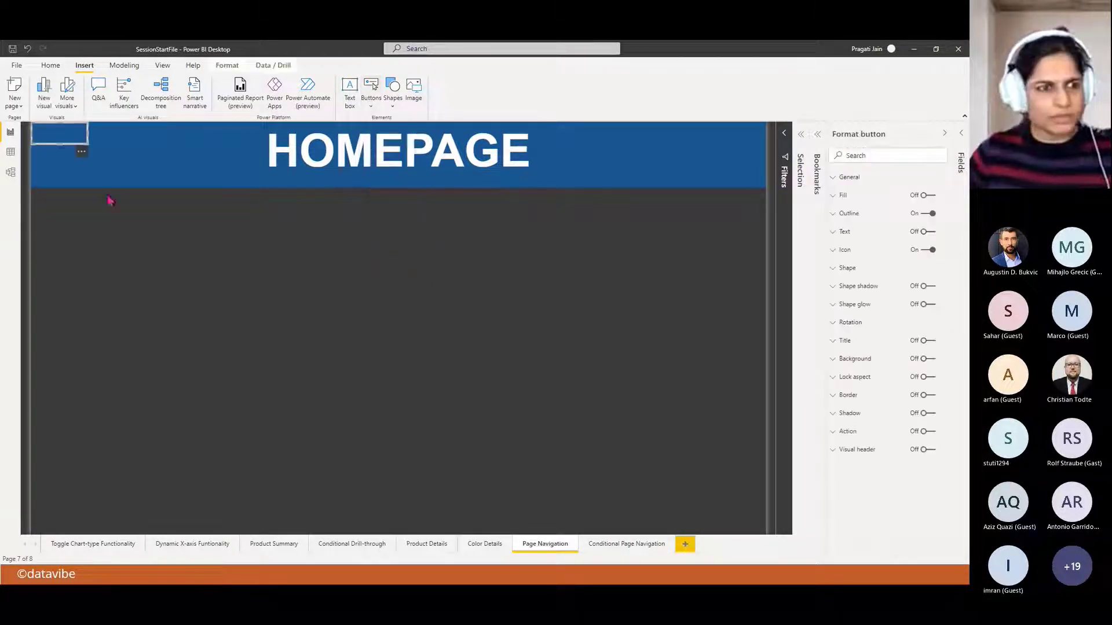
pyautogui.moveTo(53, 150); pyautogui.dragTo(511, 234)
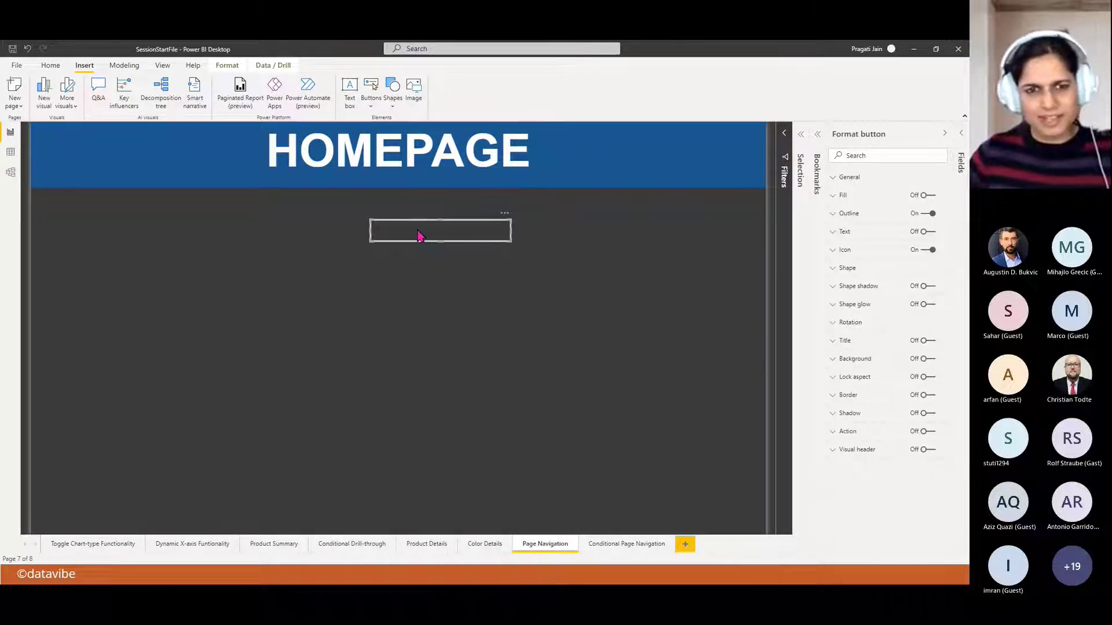
pyautogui.moveTo(371, 231); pyautogui.dragTo(296, 236)
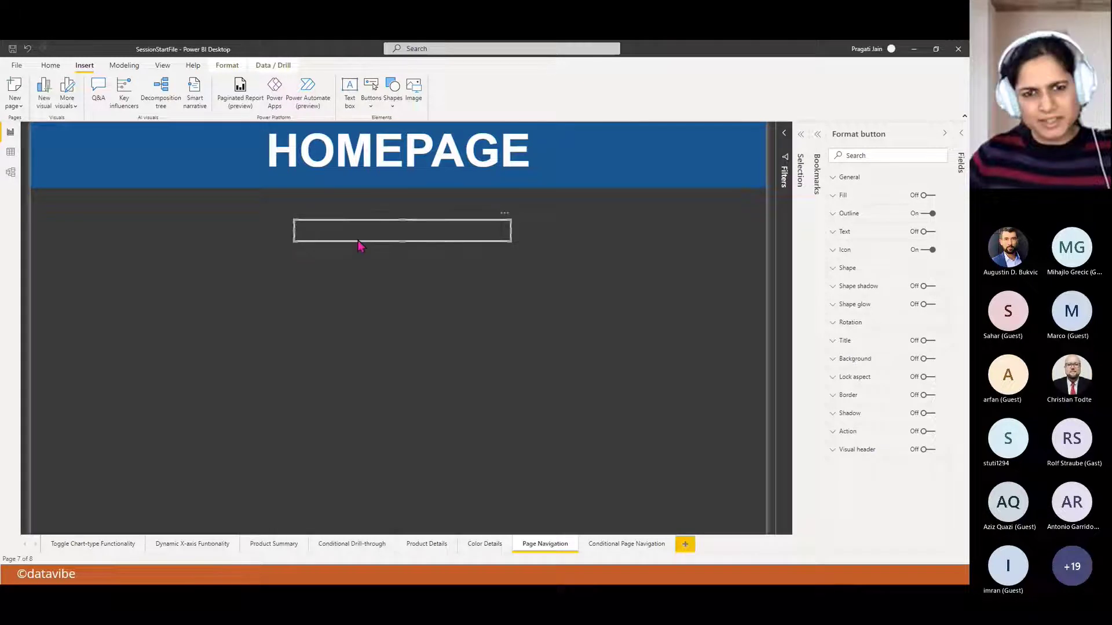
pyautogui.moveTo(388, 240); pyautogui.dragTo(387, 240)
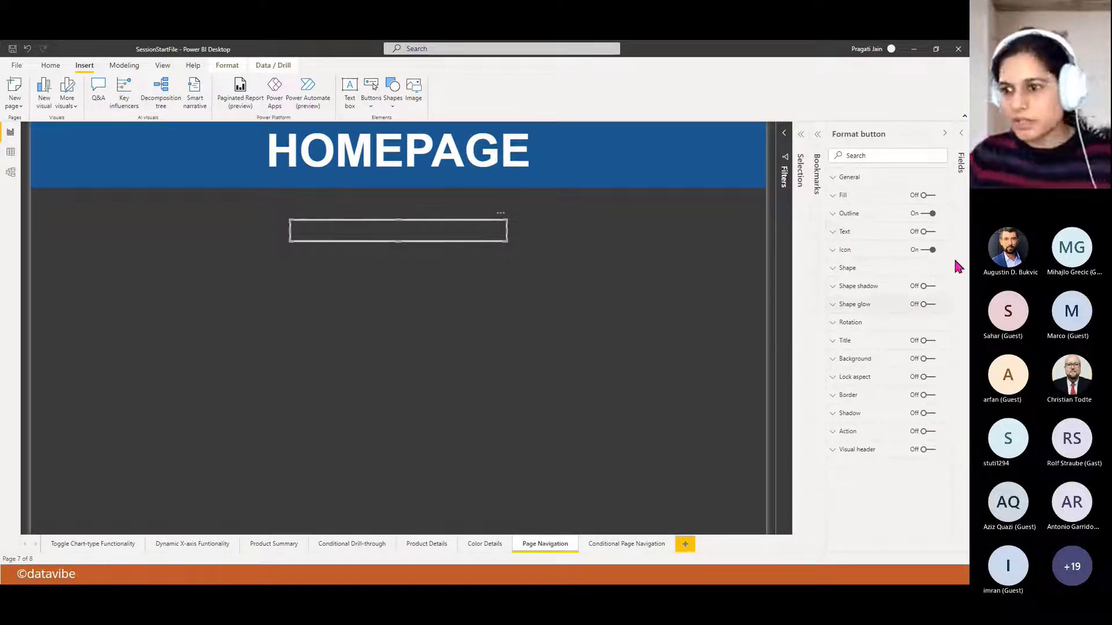
# - Set the blank button's default-state outline colour to white
pyautogui.click(839, 214)
pyautogui.click(855, 263)
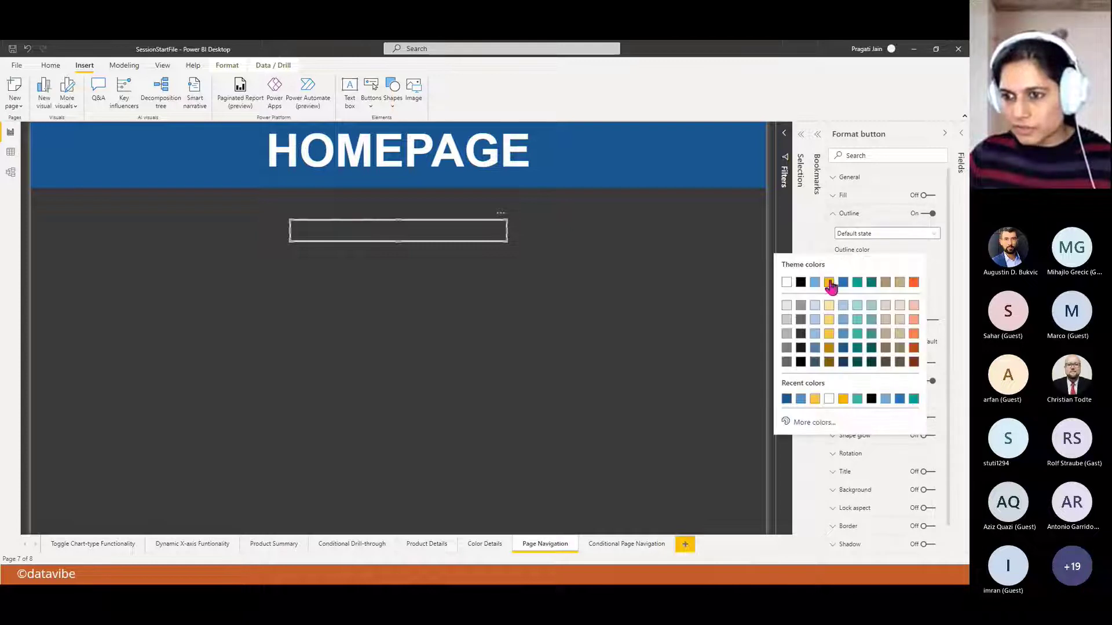
pyautogui.click(792, 282)
pyautogui.click(834, 214)
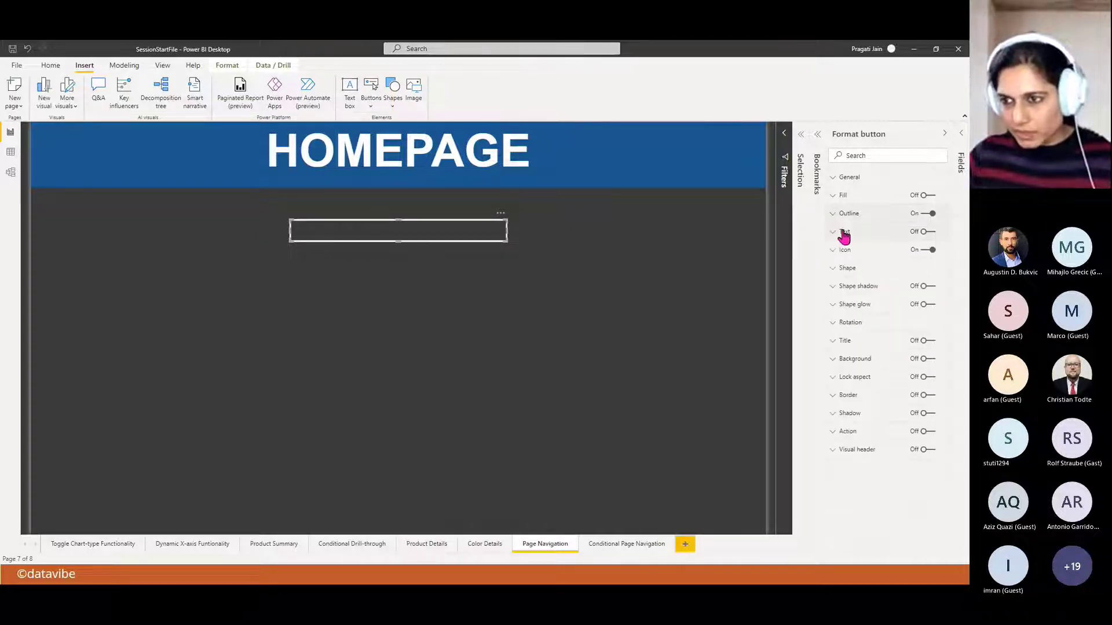
# - Turn on the blank button's text and label it "Toggle Chart-type" in the default state
pyautogui.click(843, 232)
pyautogui.click(931, 231)
pyautogui.click(871, 281)
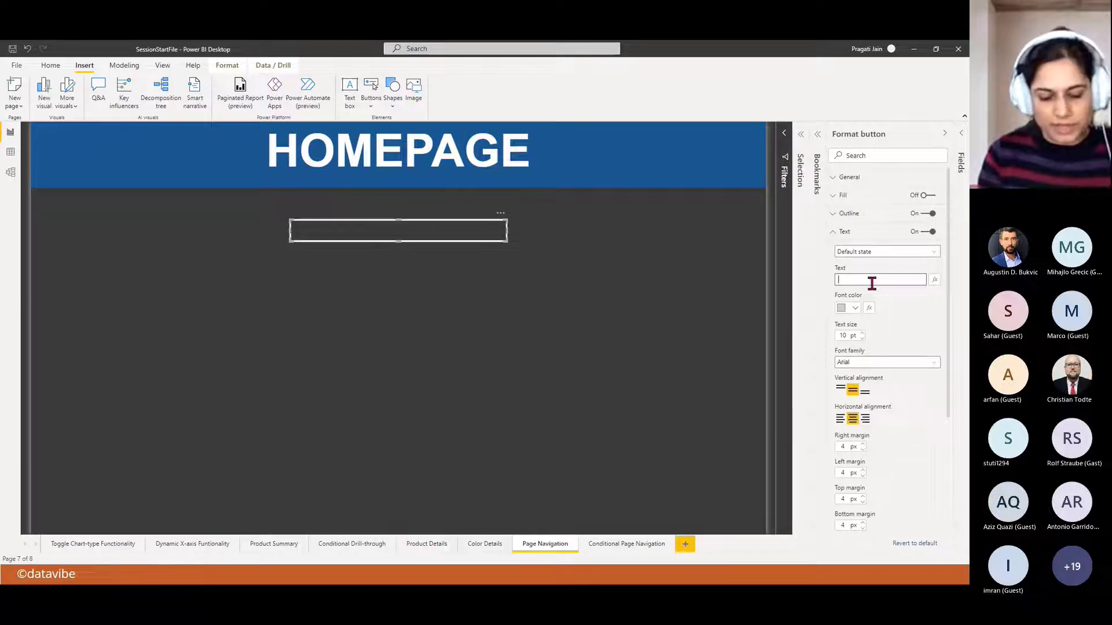
pyautogui.write('Toggle')
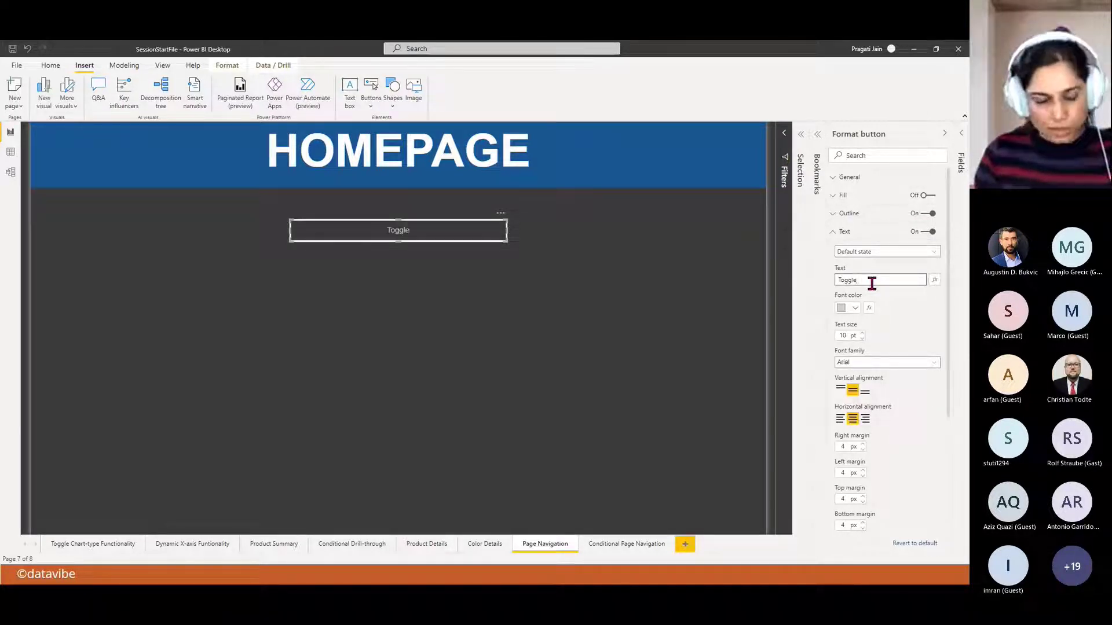
pyautogui.write(' Chart-ty')
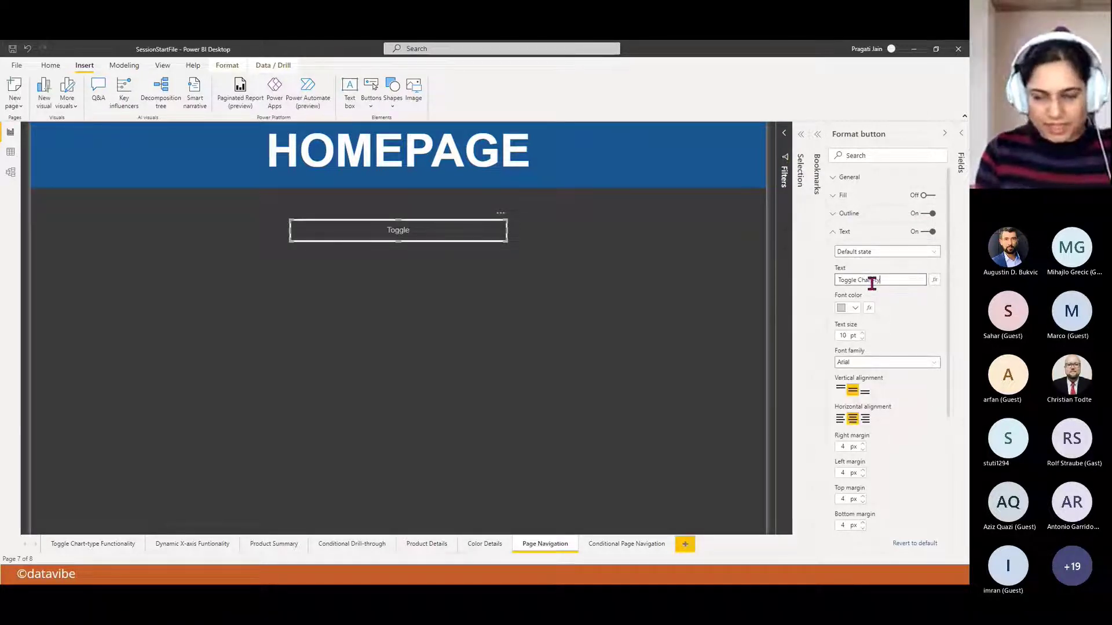
pyautogui.write('pe')
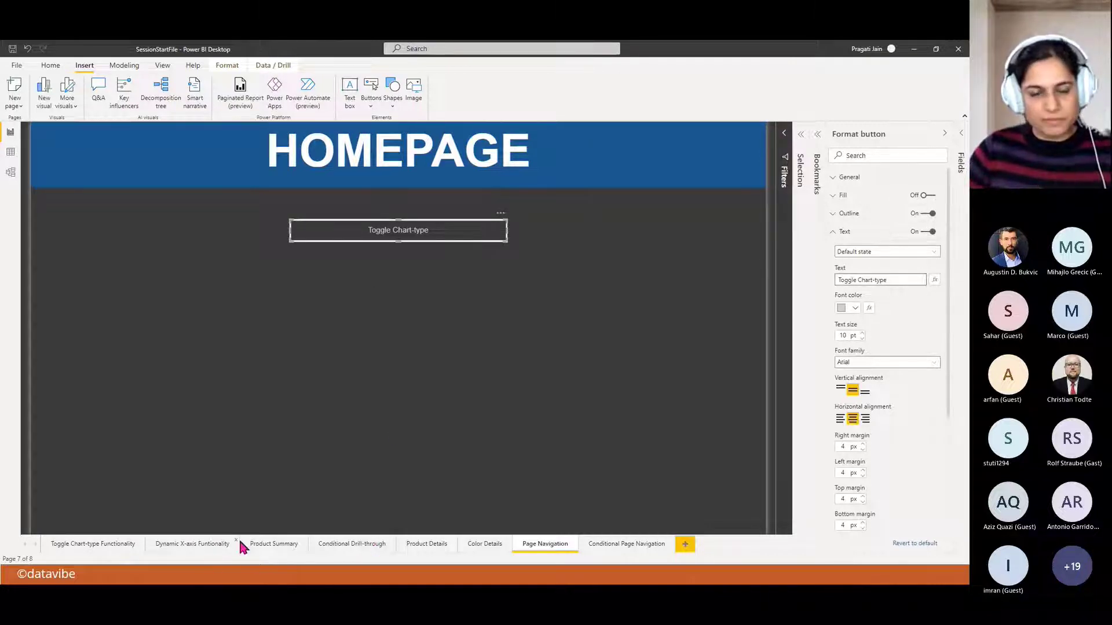
# - Format the Toggle Chart-type button's text as 14 pt, white, in Segoe UI Bold
pyautogui.click(862, 333)
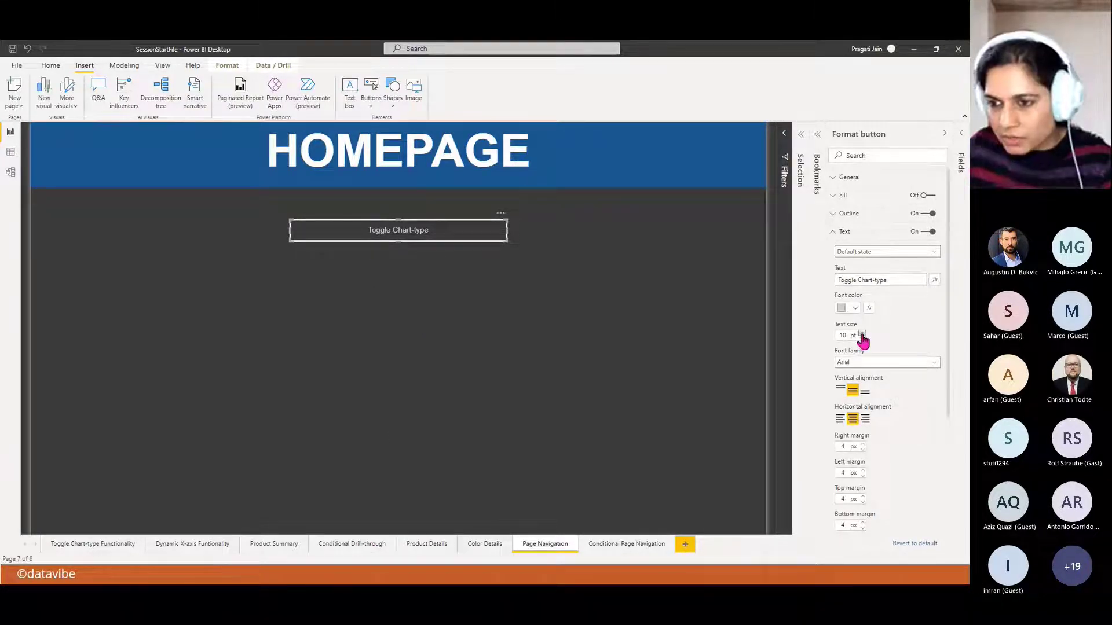
pyautogui.click(862, 333)
pyautogui.click(862, 333)
pyautogui.click(862, 333)
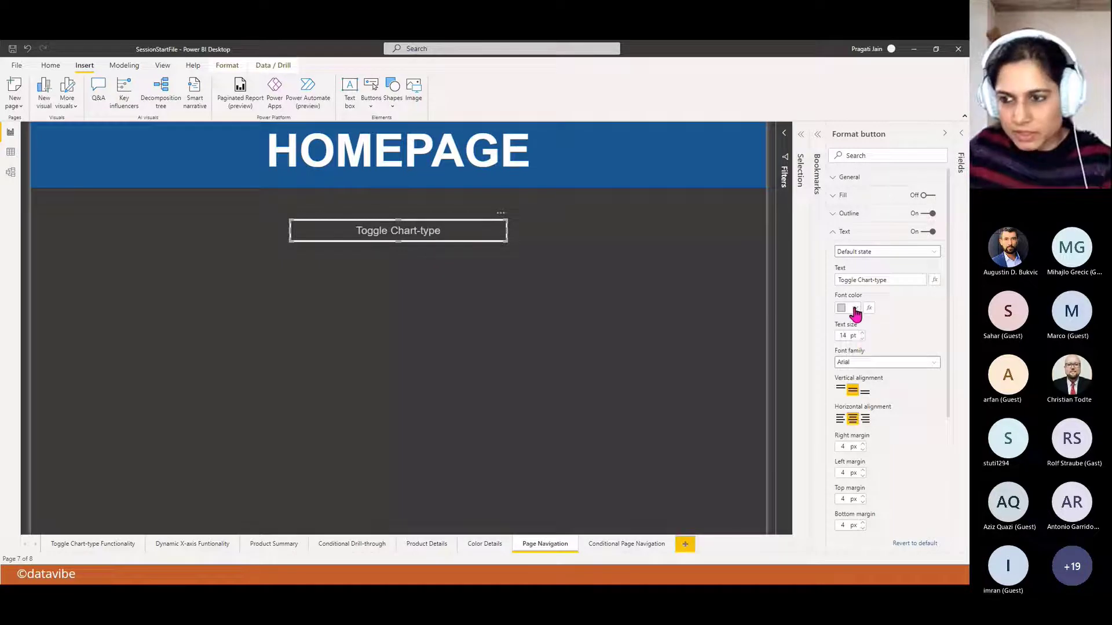
pyautogui.click(854, 308)
pyautogui.click(786, 328)
pyautogui.click(930, 362)
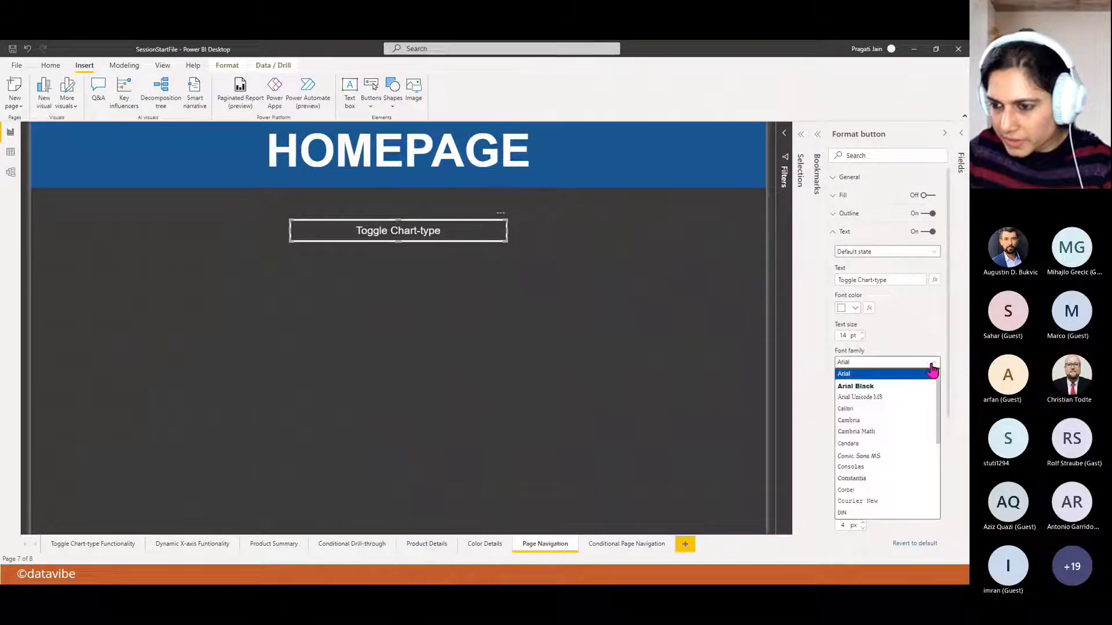
pyautogui.scroll(-3, 877, 472)
pyautogui.click(866, 444)
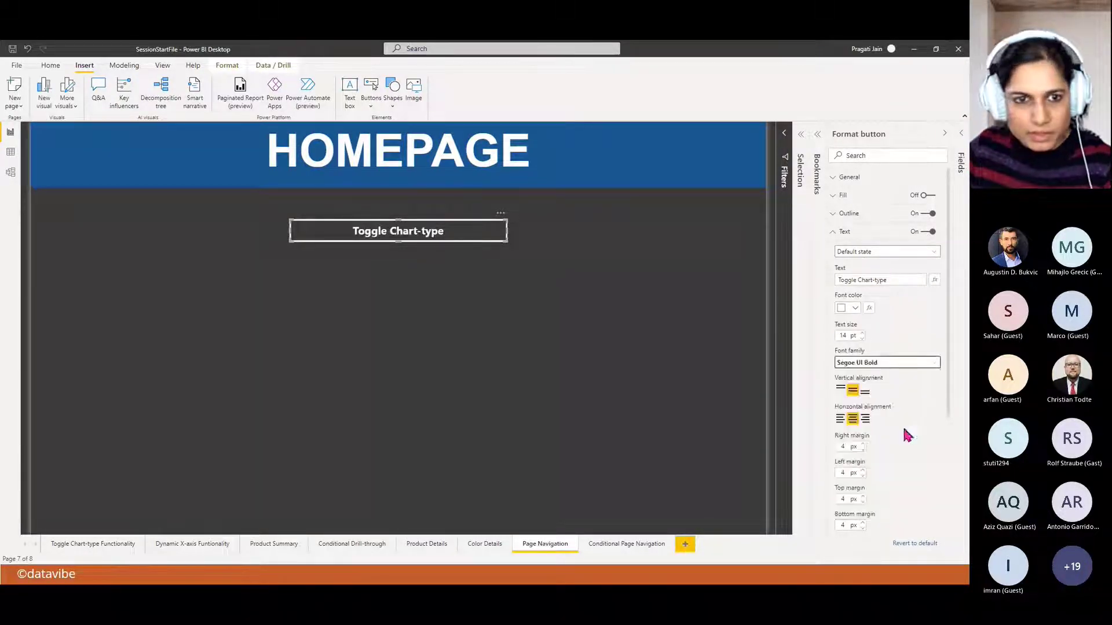
# - Increase the Toggle Chart-type button's text size to 20 pt and make the button slightly taller to fit it
pyautogui.click(862, 334)
pyautogui.click(862, 333)
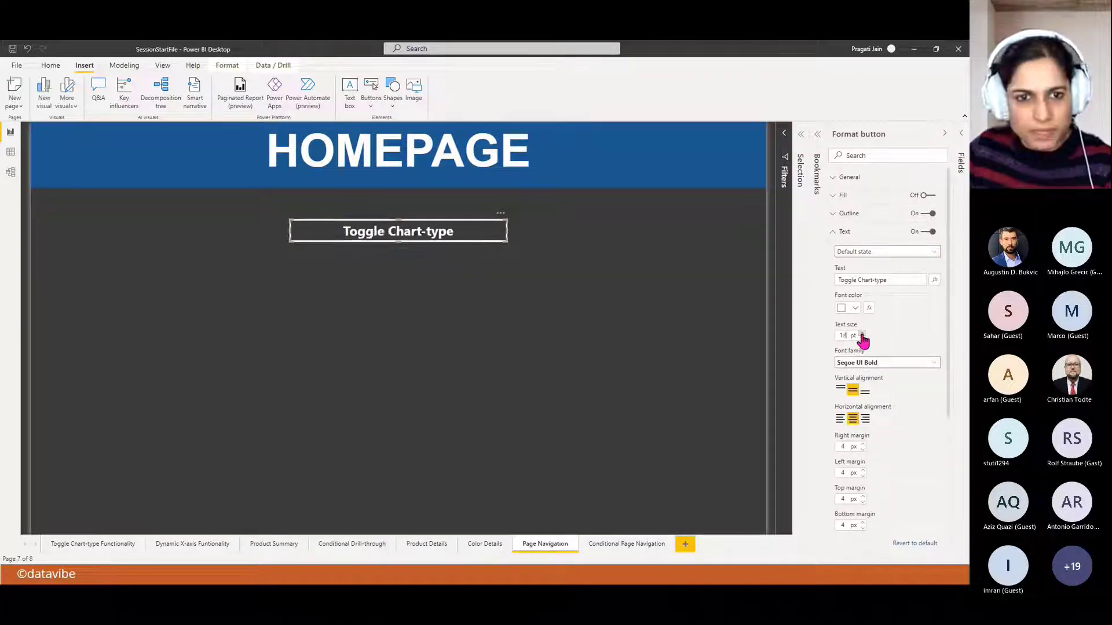
pyautogui.click(863, 334)
pyautogui.click(862, 334)
pyautogui.click(862, 334)
pyautogui.click(862, 334)
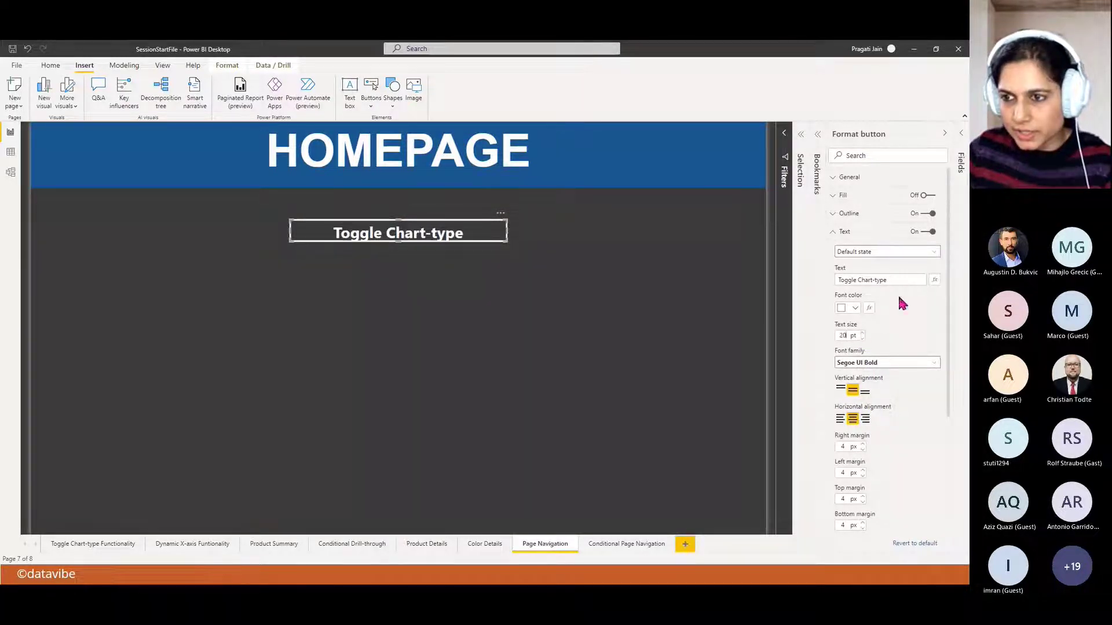
pyautogui.click(836, 232)
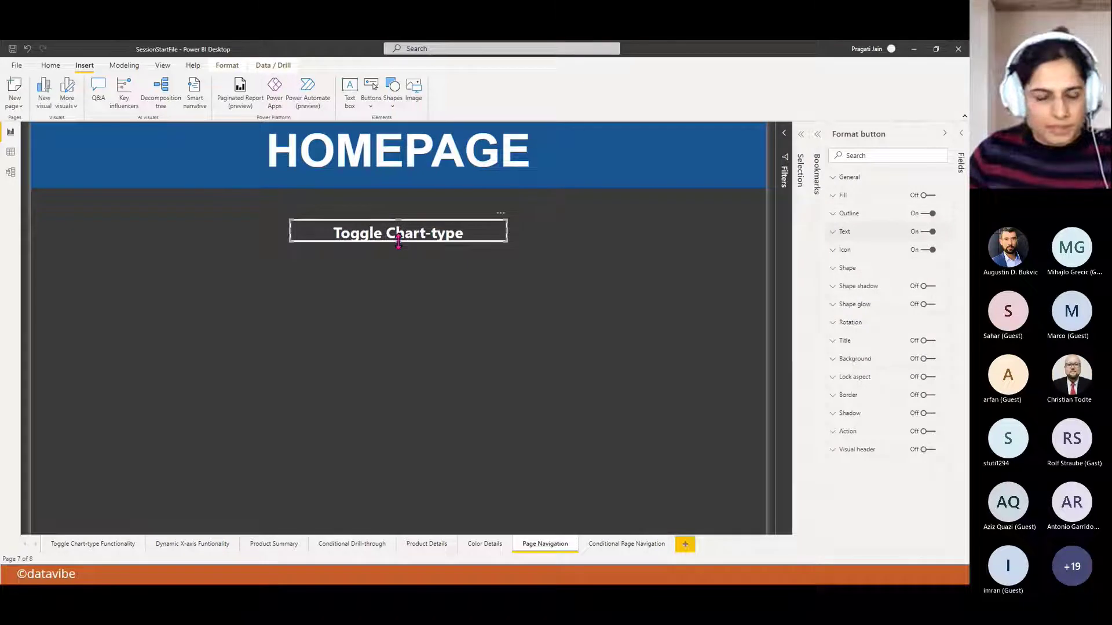
pyautogui.moveTo(399, 242); pyautogui.dragTo(399, 252)
pyautogui.click(524, 321)
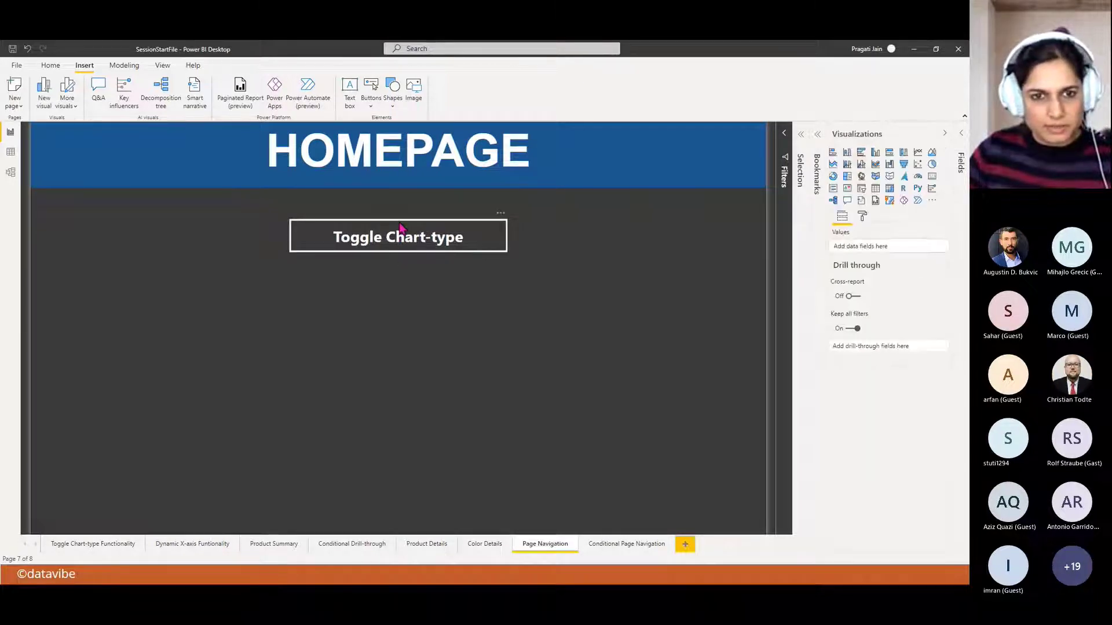
# - Duplicate the Toggle Chart-type button and align the copy directly below the original with a small gap
pyautogui.click(398, 236)
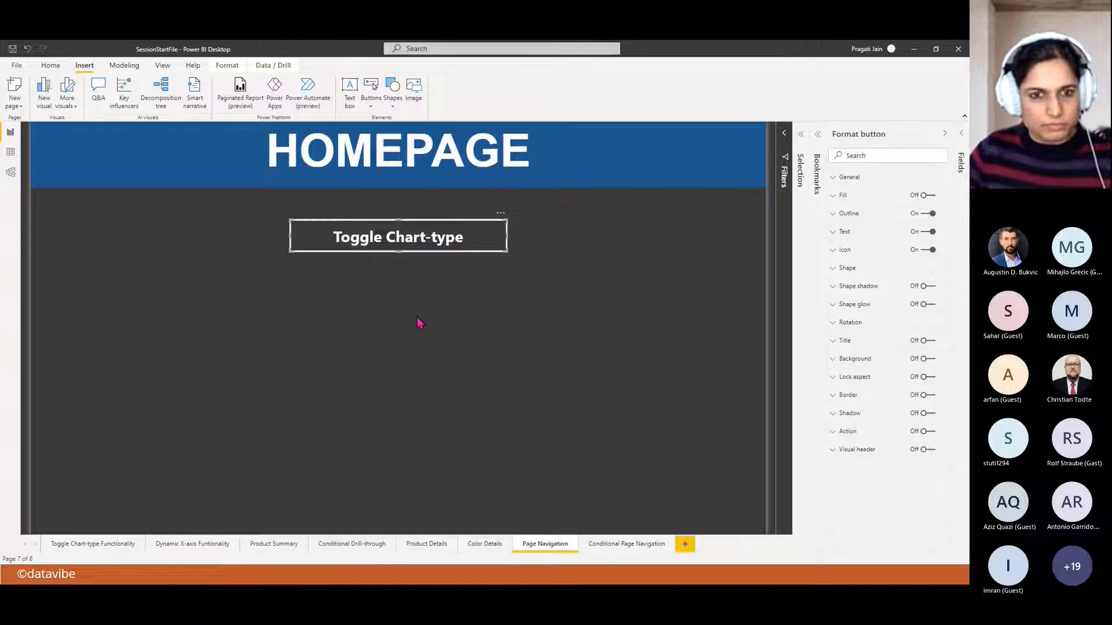
pyautogui.hotkey('ctrl', 'c')
pyautogui.hotkey('ctrl', 'v')
pyautogui.moveTo(363, 261); pyautogui.dragTo(354, 300)
# - Change the lower button's default-state text to "Dynamic X-axis Functionality"
pyautogui.click(844, 232)
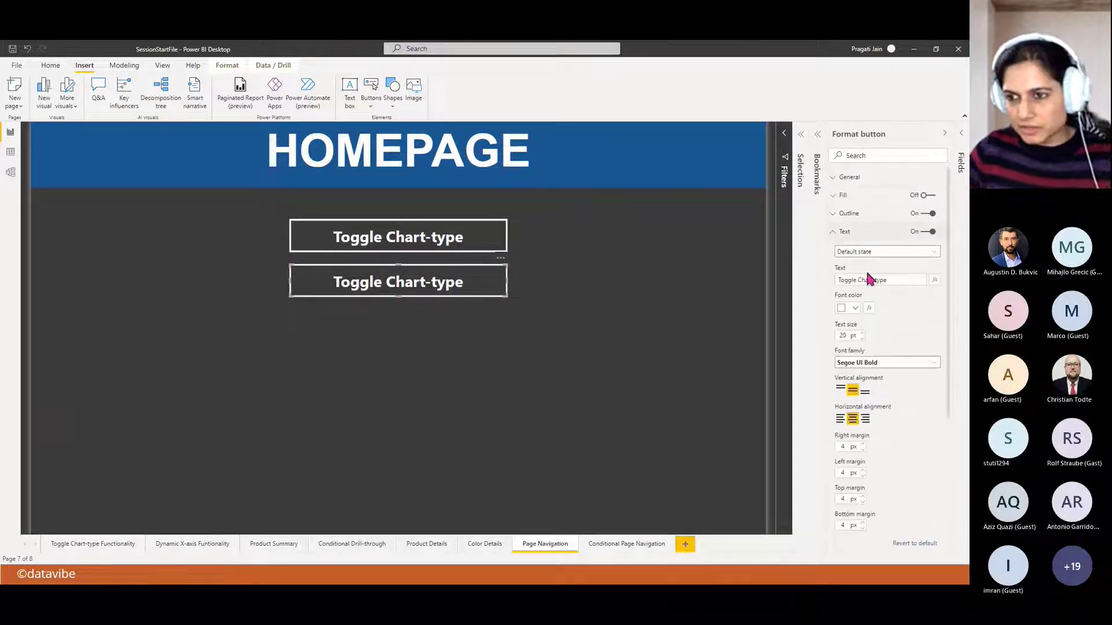
pyautogui.moveTo(842, 280); pyautogui.dragTo(884, 280)
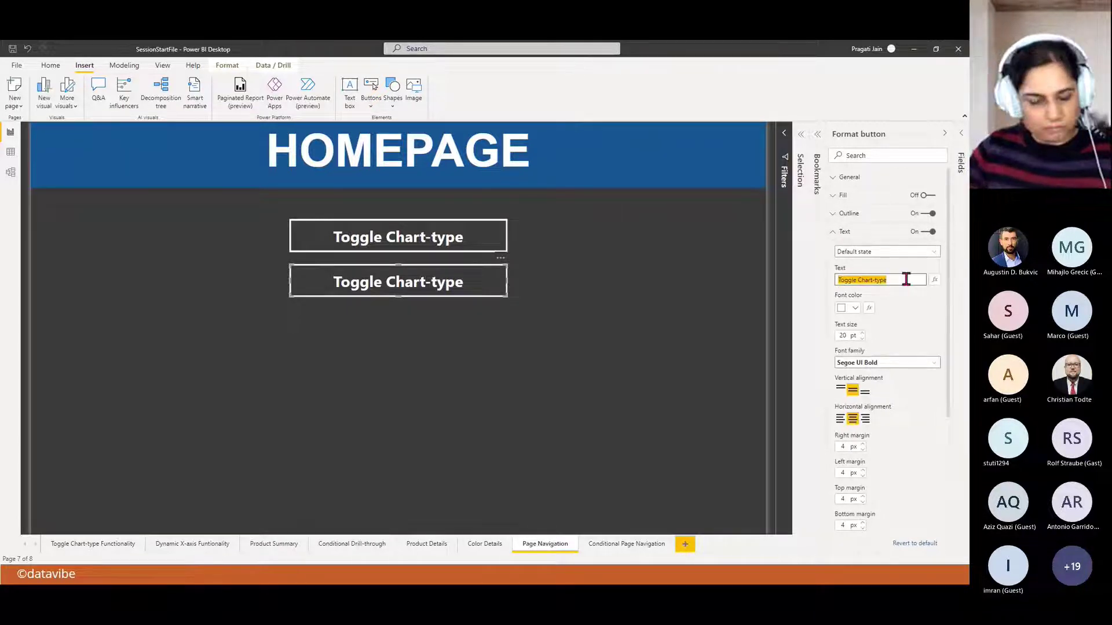
pyautogui.write('Dynamic')
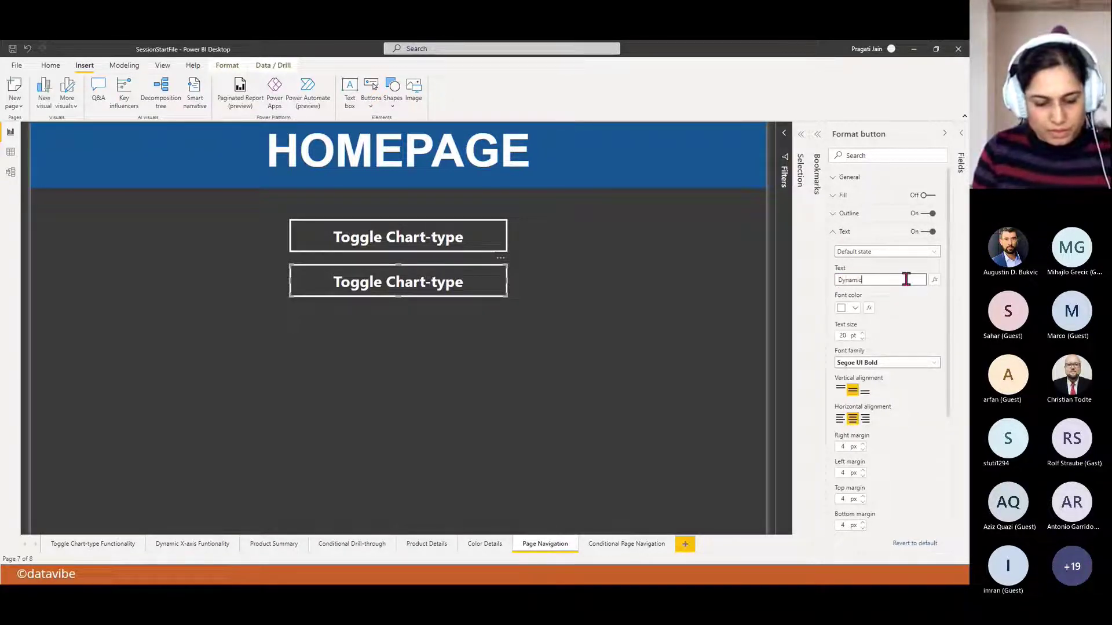
pyautogui.write(' X-A')
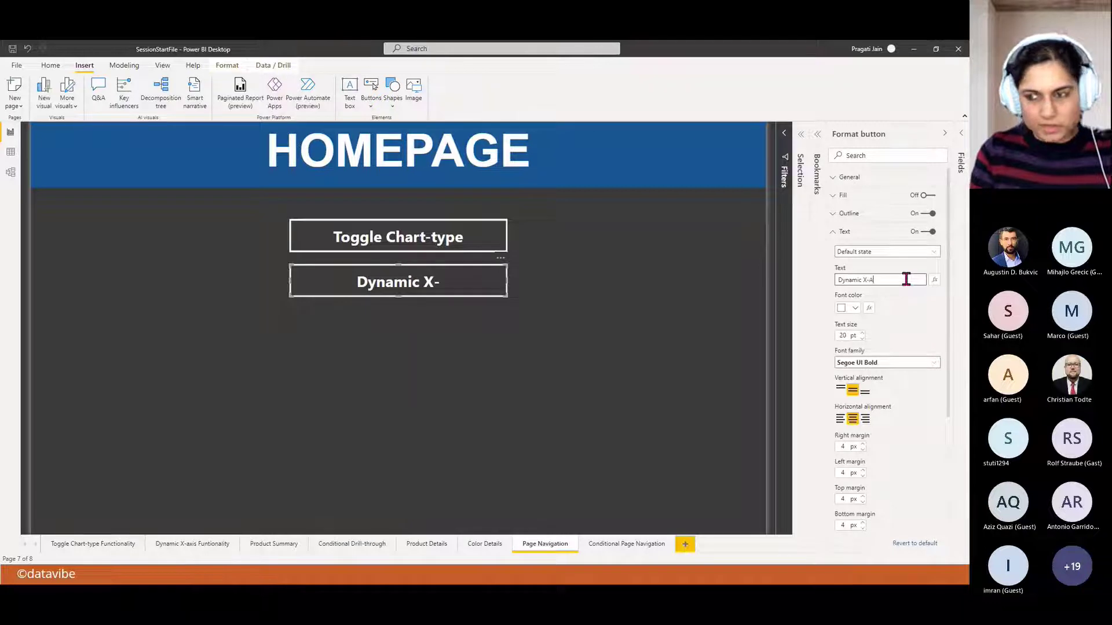
pyautogui.press('BackSpace')
pyautogui.write('axi')
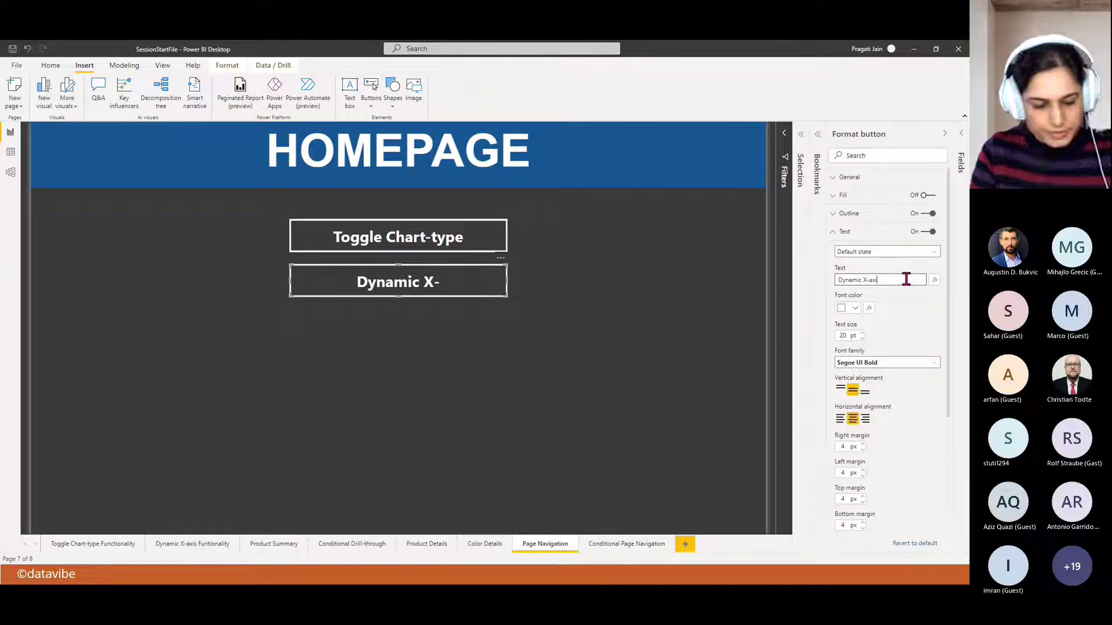
pyautogui.write('s Fun')
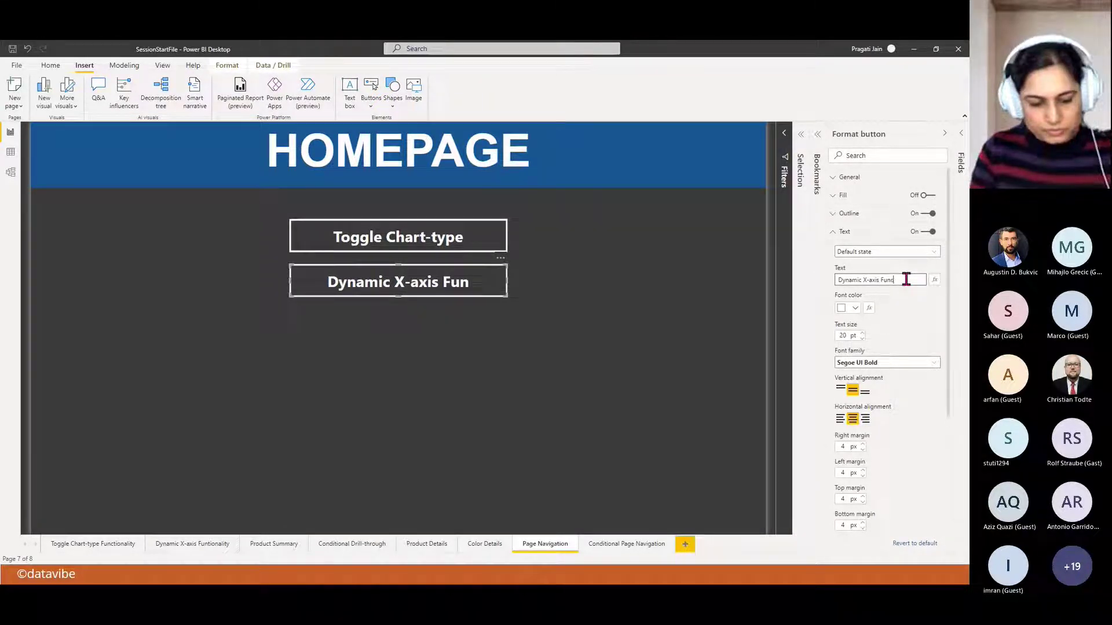
pyautogui.write('ctionality')
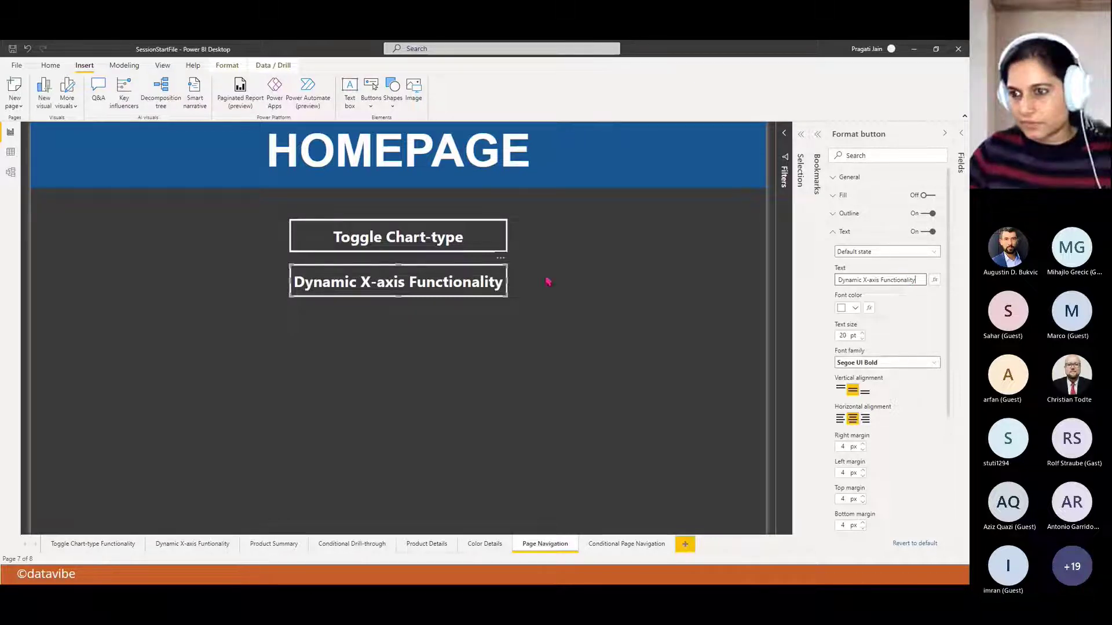
pyautogui.click(502, 354)
# - Select both navigation buttons together and change their default-state shape to Pill
pyautogui.click(472, 236)
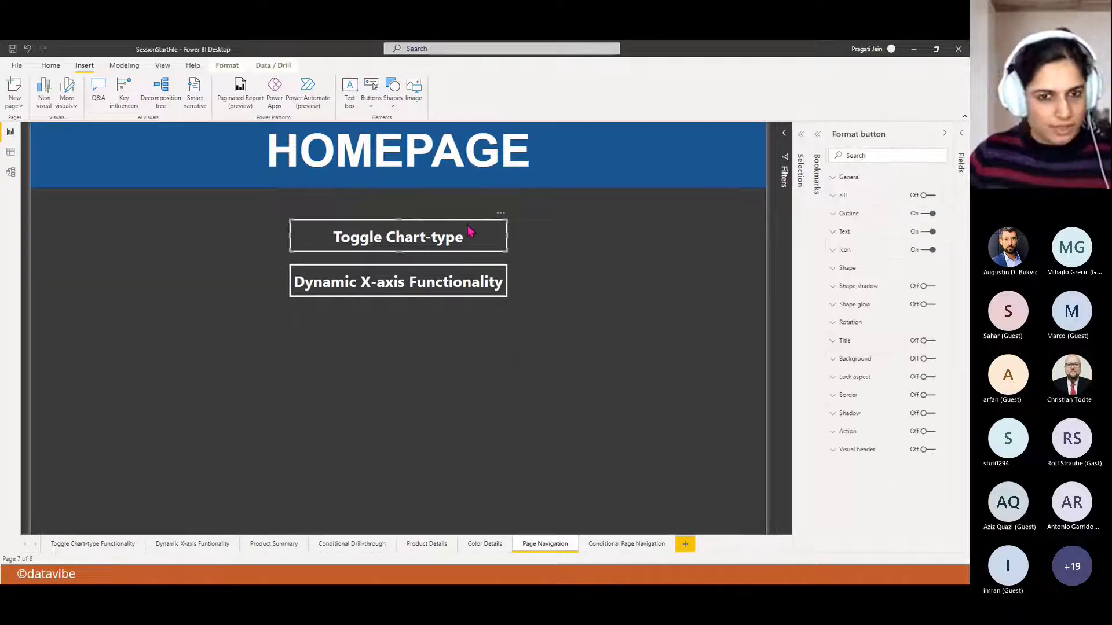
pyautogui.keyDown('ctrl'); pyautogui.click(456, 294); pyautogui.keyUp('ctrl')
pyautogui.click(845, 268)
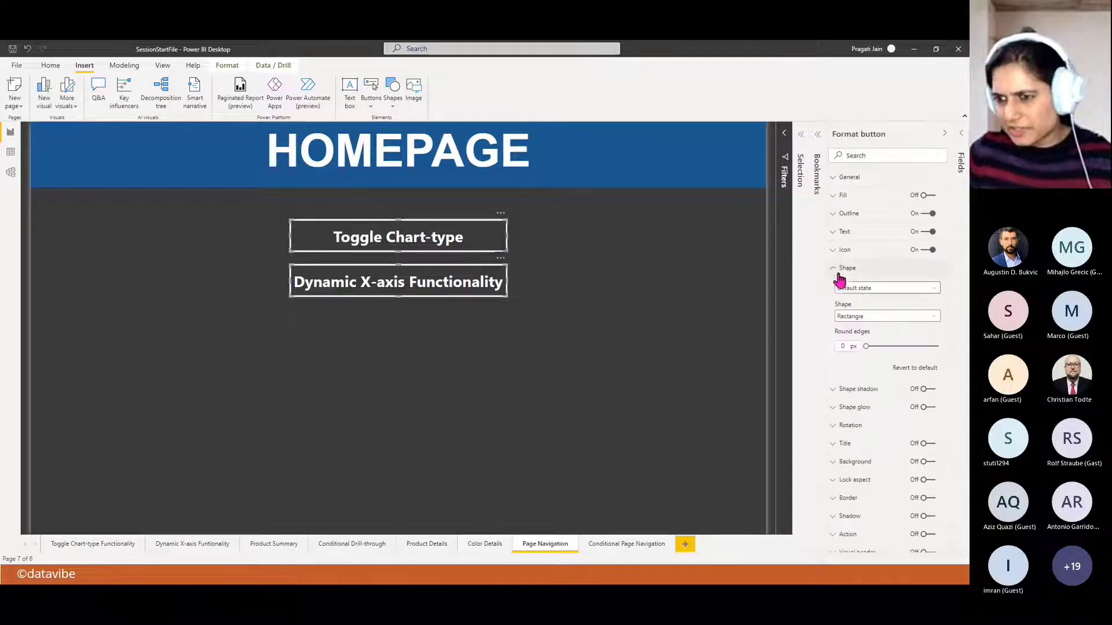
pyautogui.click(926, 319)
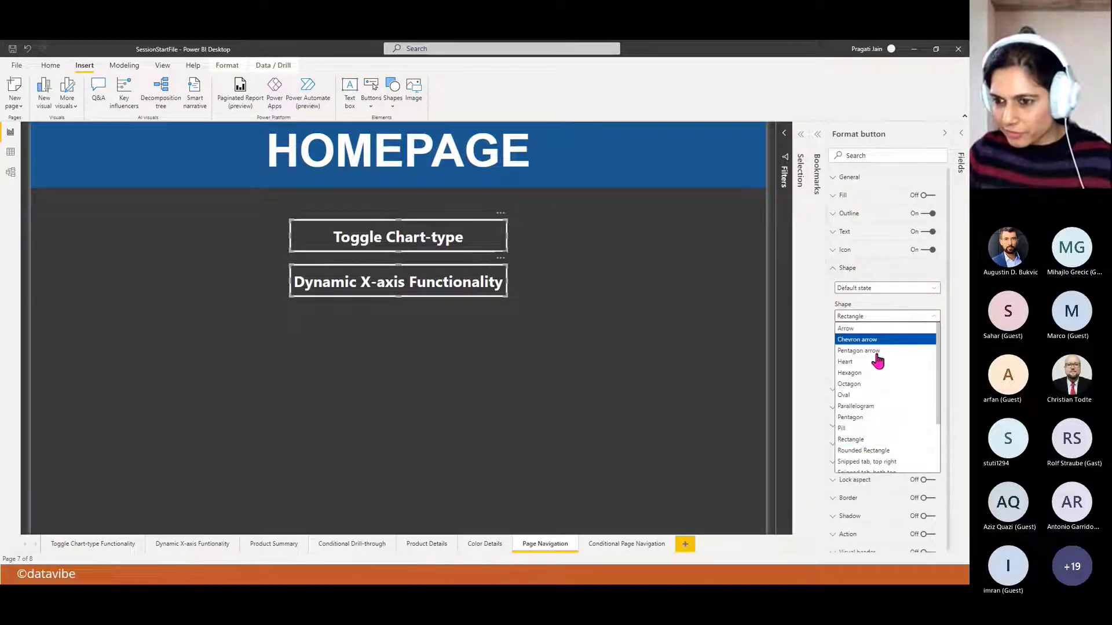
pyautogui.click(866, 430)
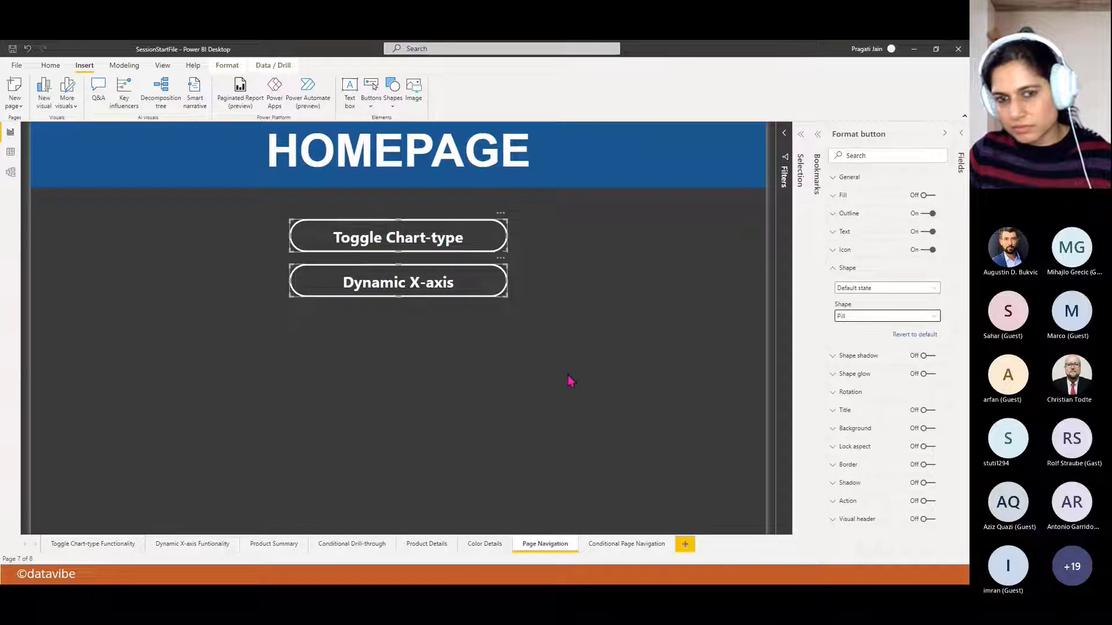
# - Widen the Dynamic X-axis and Toggle Chart-type buttons equally so that the full Dynamic X-axis Functionality label fits
pyautogui.click(586, 365)
pyautogui.click(485, 294)
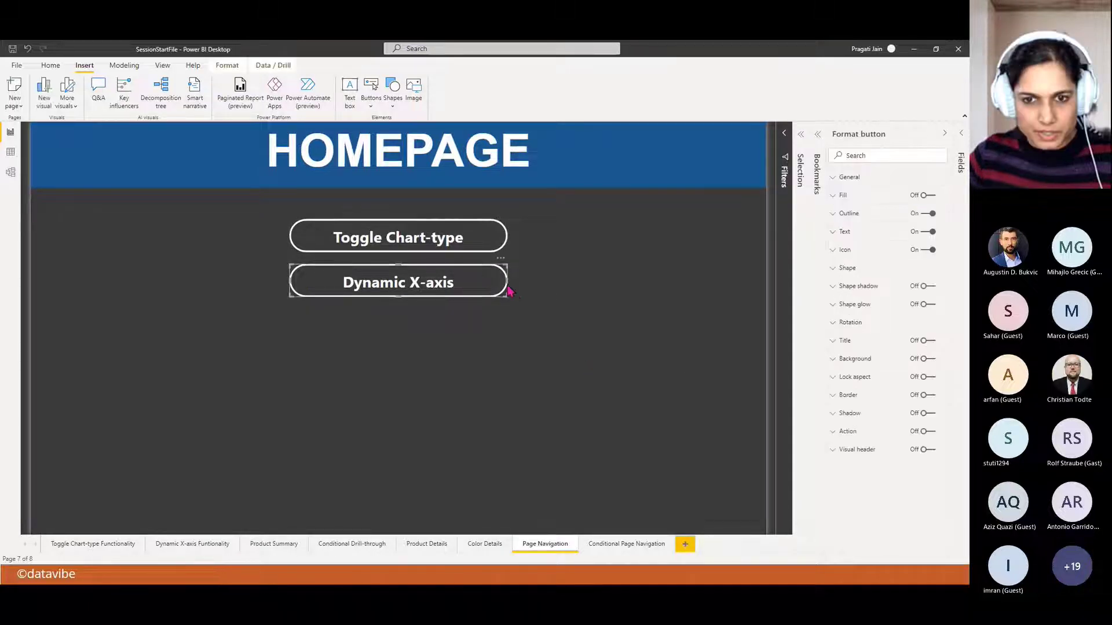
pyautogui.moveTo(507, 281); pyautogui.dragTo(538, 287)
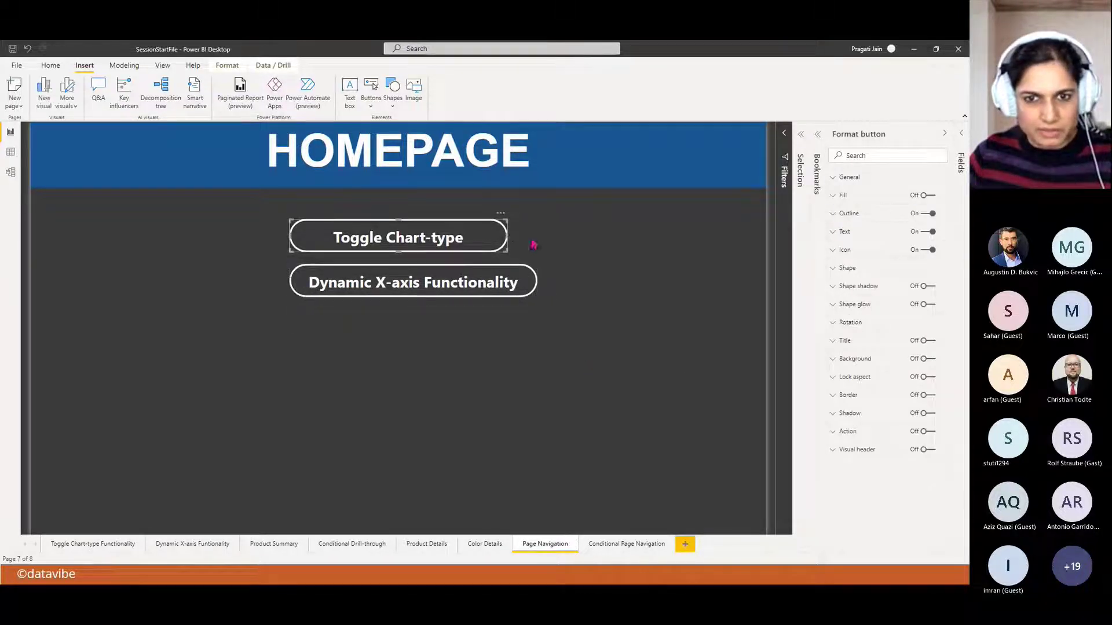
pyautogui.click(507, 237)
pyautogui.moveTo(507, 238); pyautogui.dragTo(537, 239)
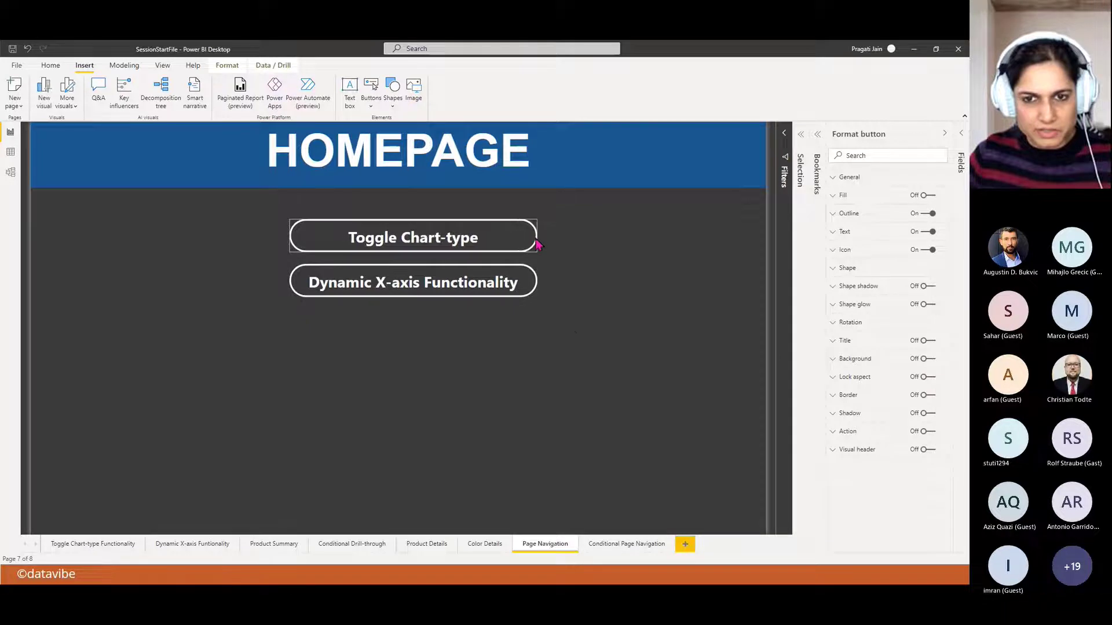
pyautogui.click(577, 335)
# - Move both widened buttons so they are aligned with each other and centred beneath the HOMEPAGE title
pyautogui.click(406, 237)
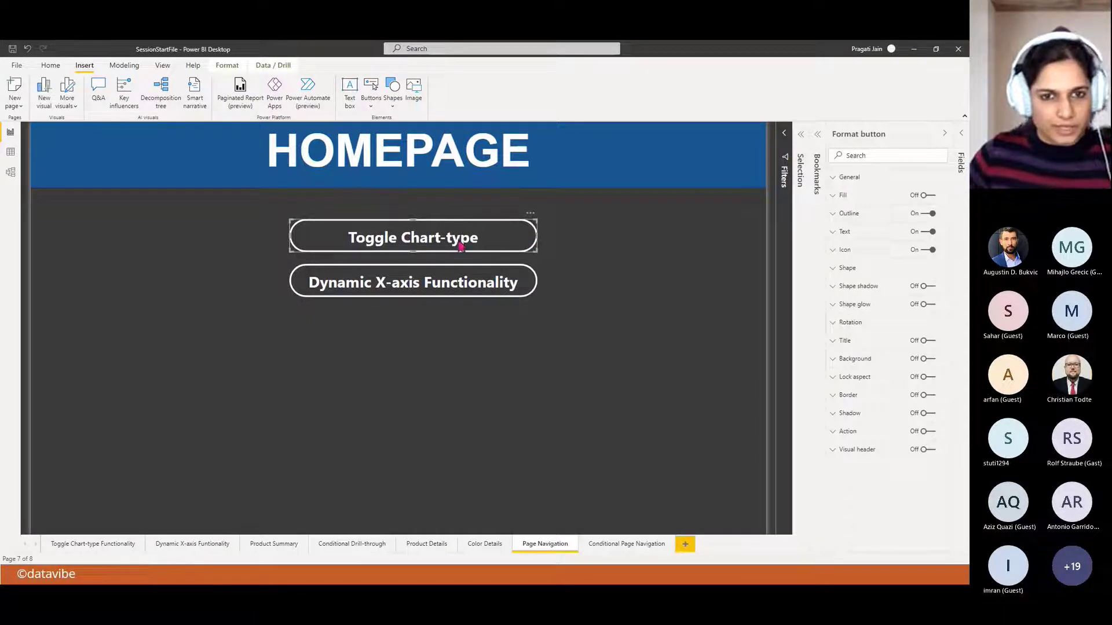
pyautogui.moveTo(420, 233); pyautogui.dragTo(406, 230)
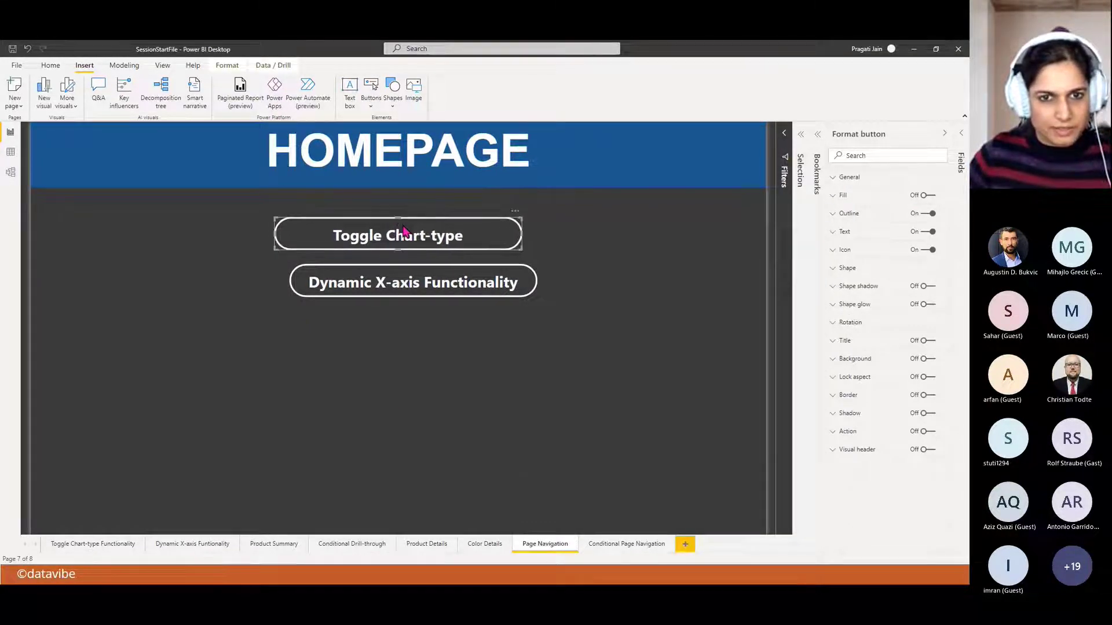
pyautogui.moveTo(408, 277); pyautogui.dragTo(393, 273)
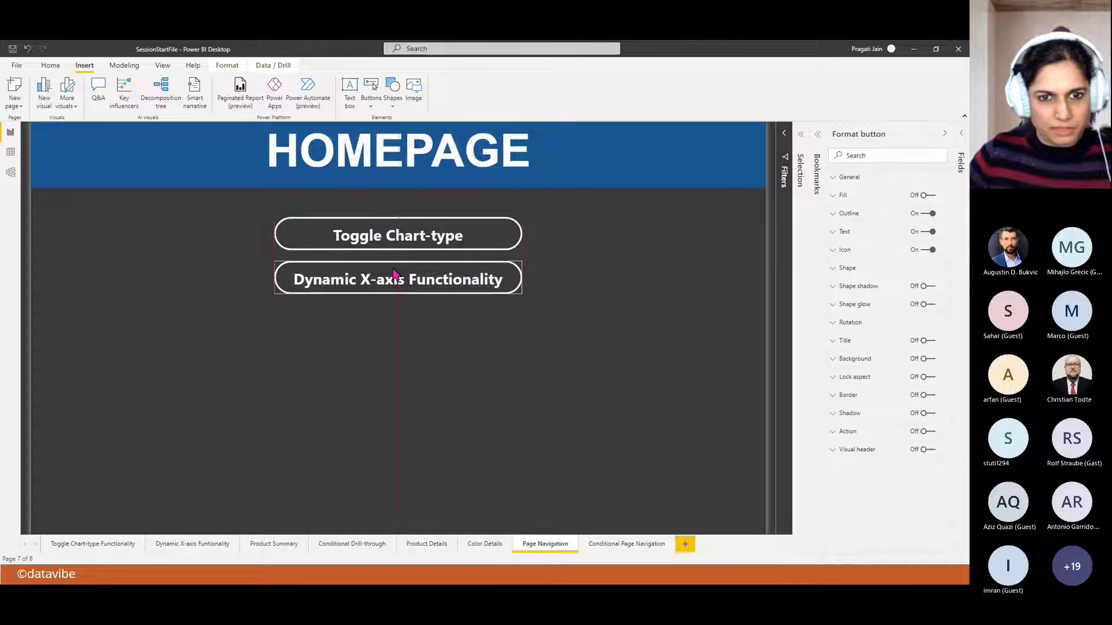
pyautogui.click(534, 334)
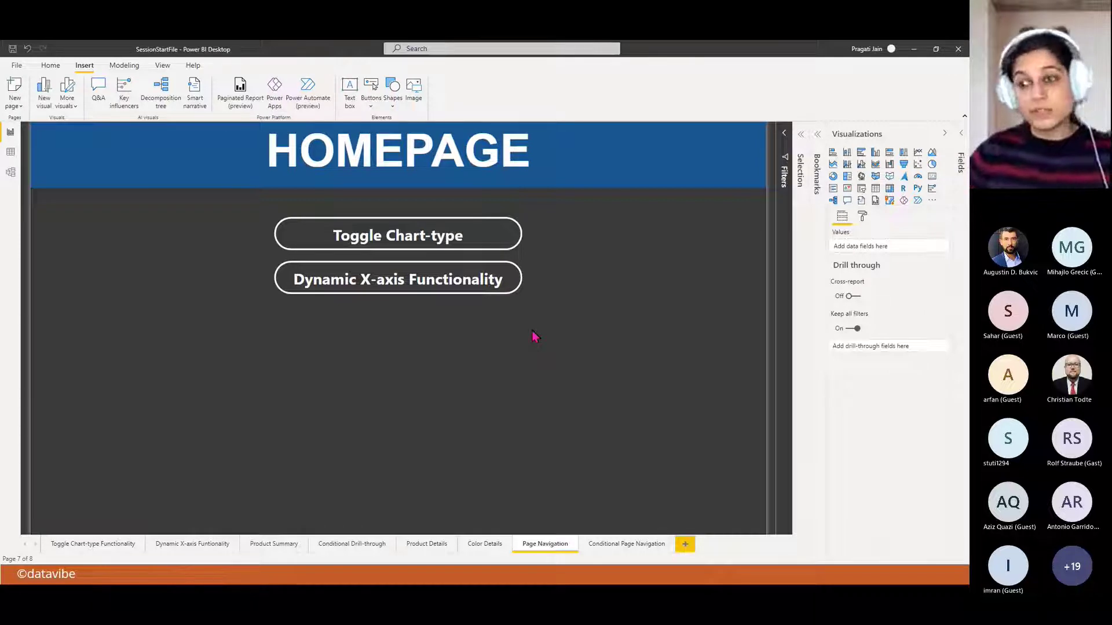
# - Enable a Page navigation action on the Toggle Chart-type button with Toggle Chart-type Functionality as the destination
pyautogui.click(430, 242)
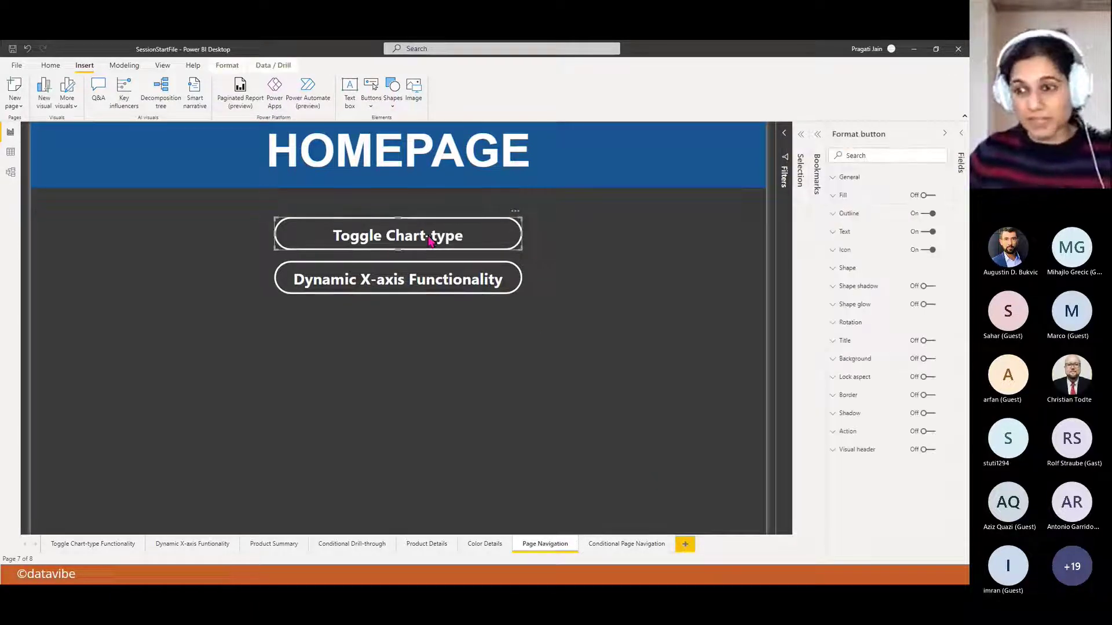
pyautogui.click(928, 432)
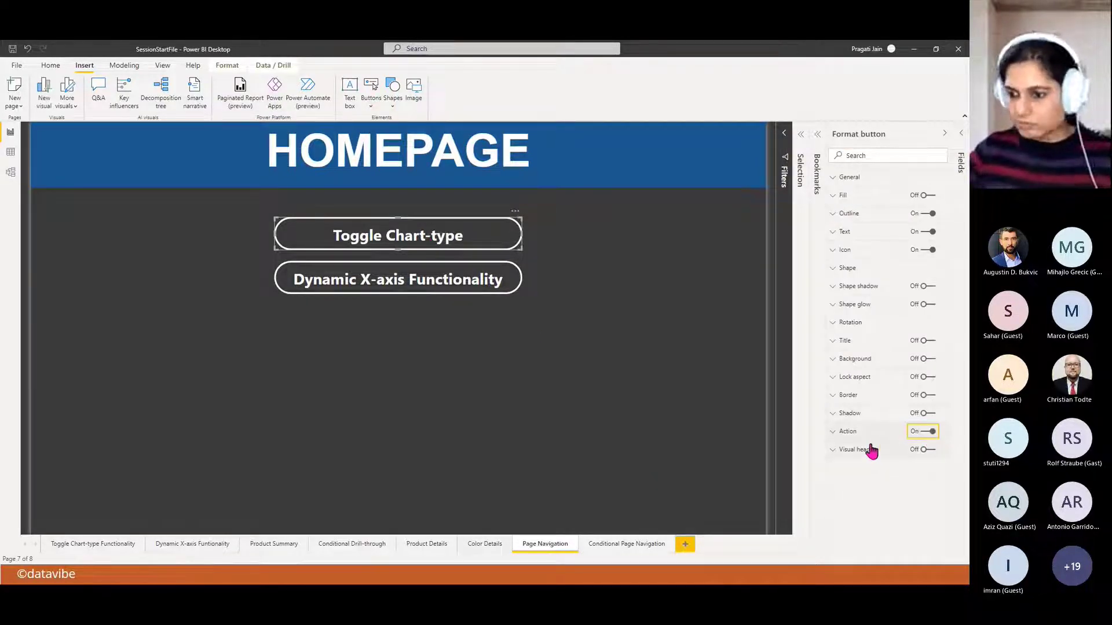
pyautogui.click(846, 434)
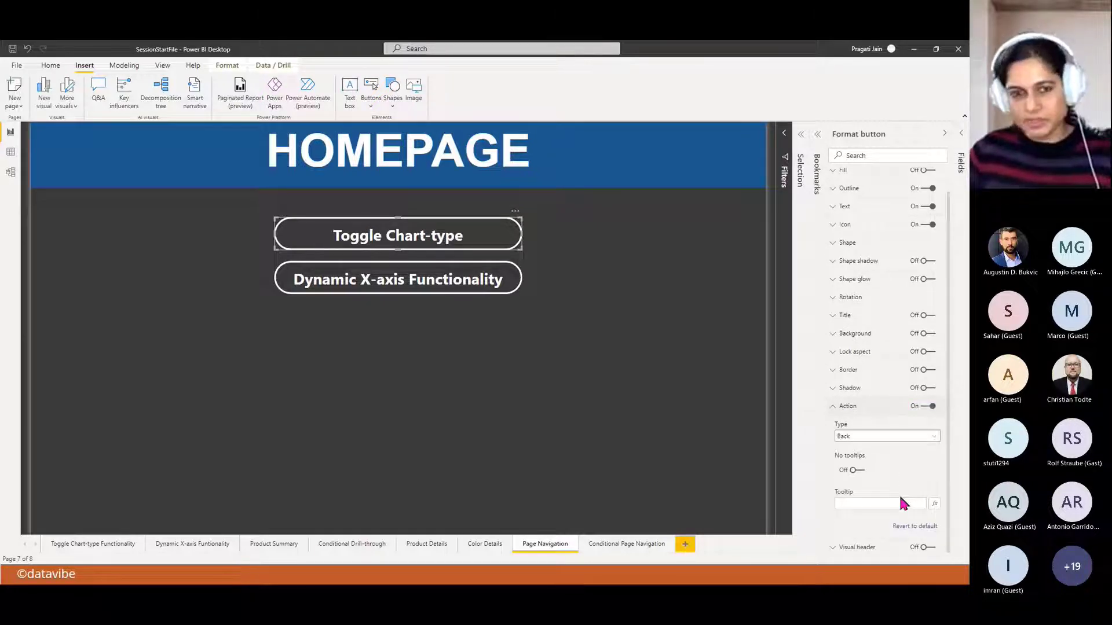
pyautogui.click(936, 442)
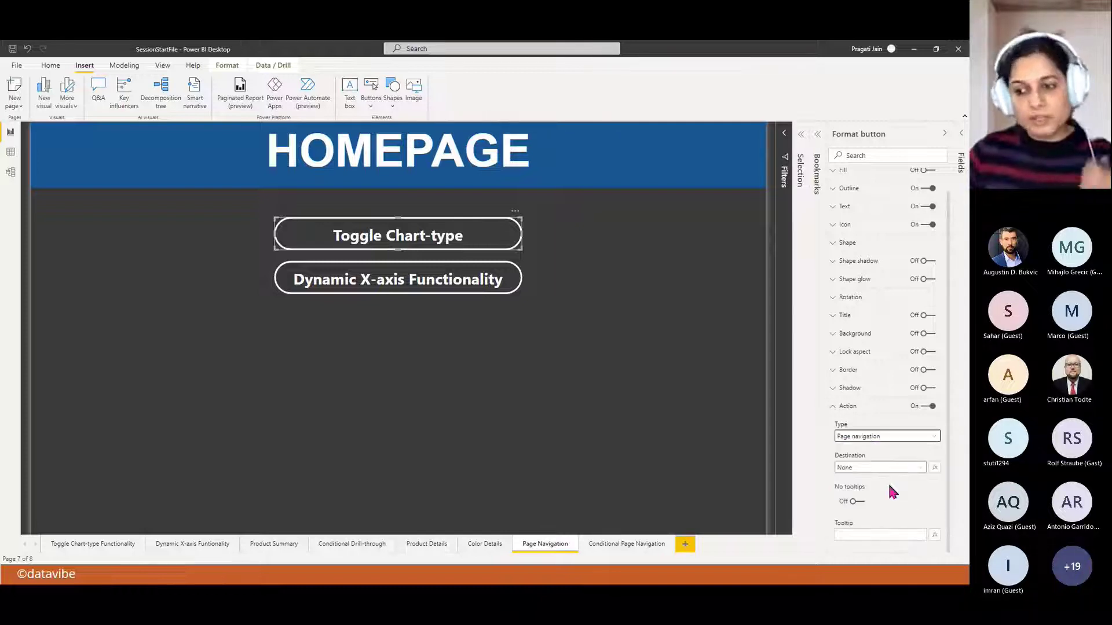
pyautogui.click(889, 491)
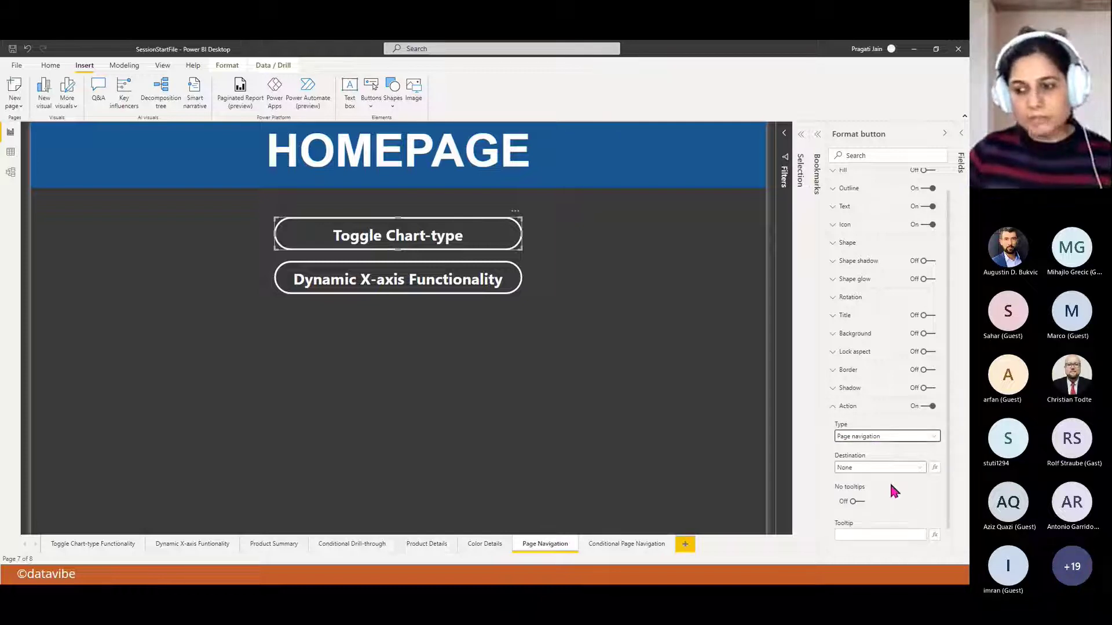
pyautogui.click(921, 469)
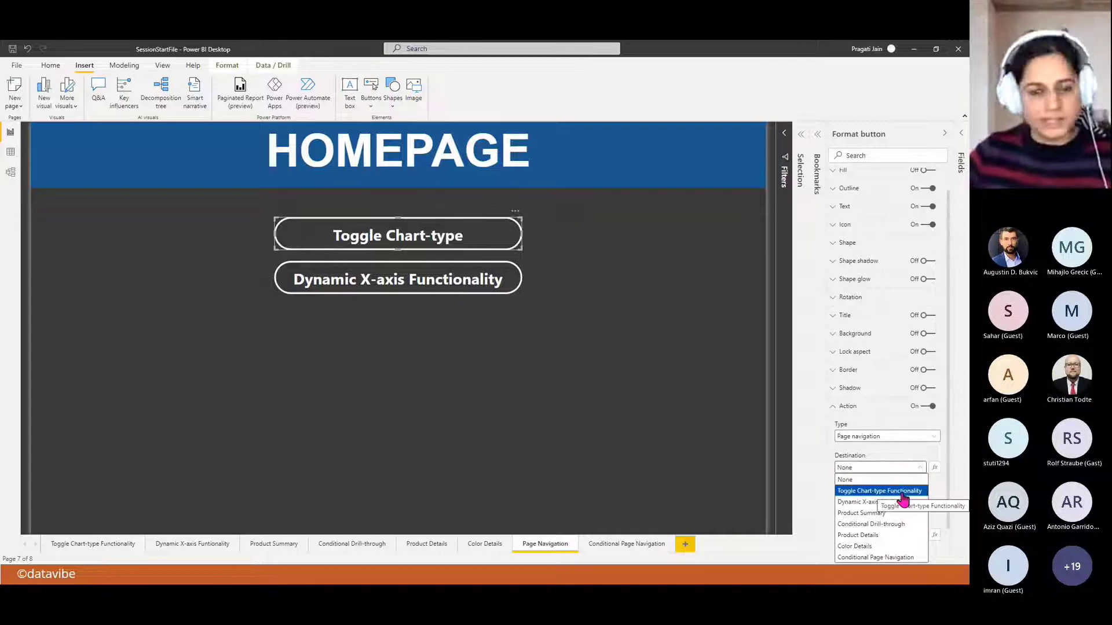
pyautogui.click(901, 492)
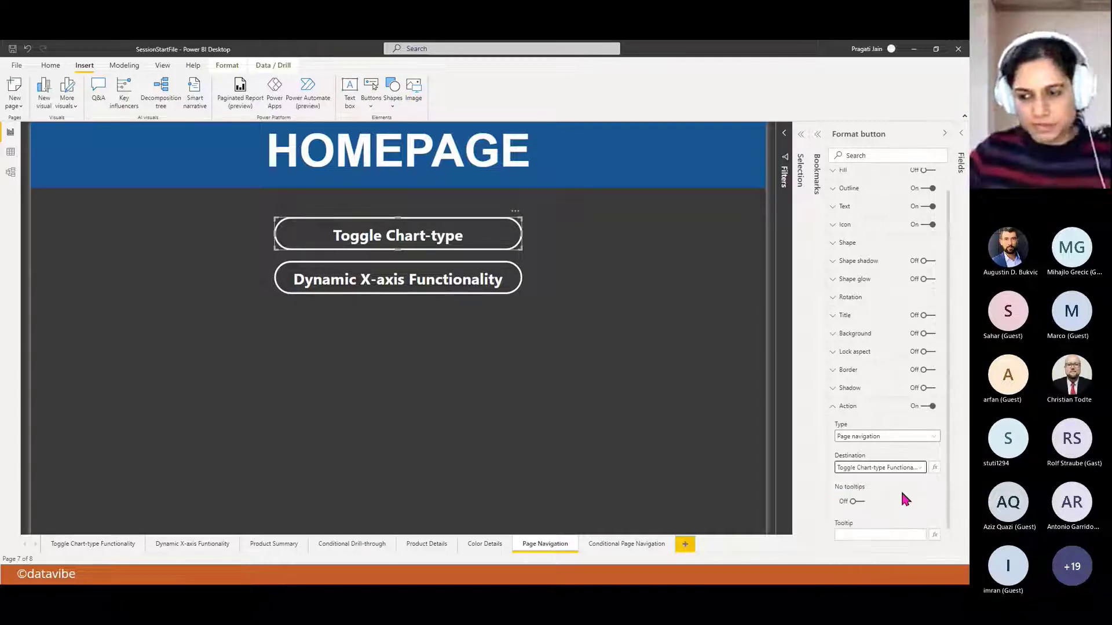
# - Set the Toggle Chart-type button's tooltip to "Click here to view toggle functionality!" and copy that text
pyautogui.click(879, 533)
pyautogui.write('Clic')
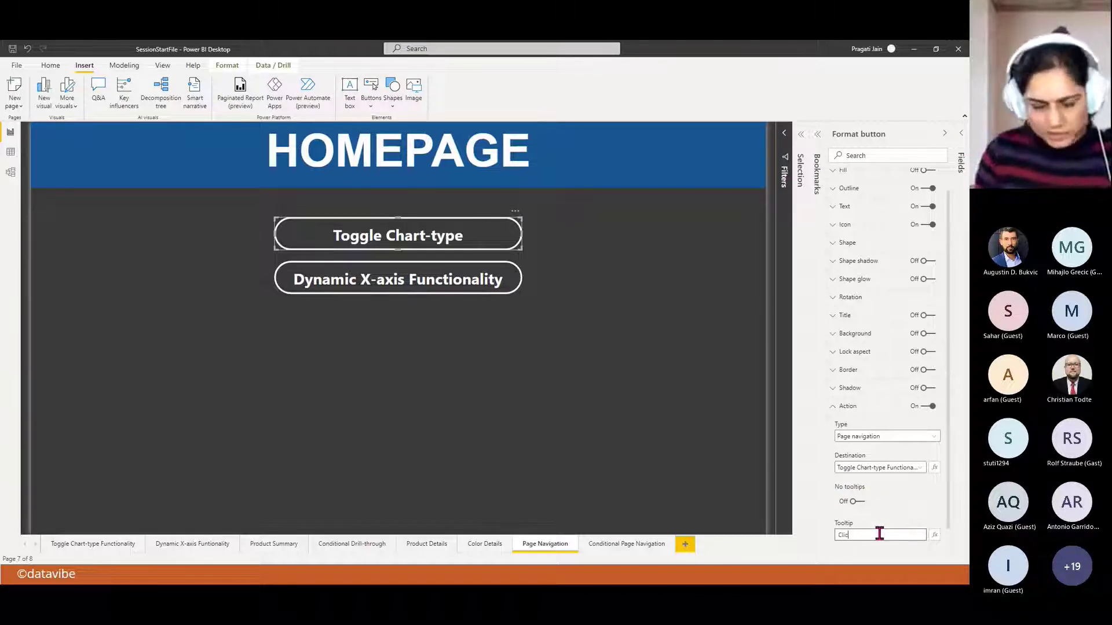
pyautogui.write('k here')
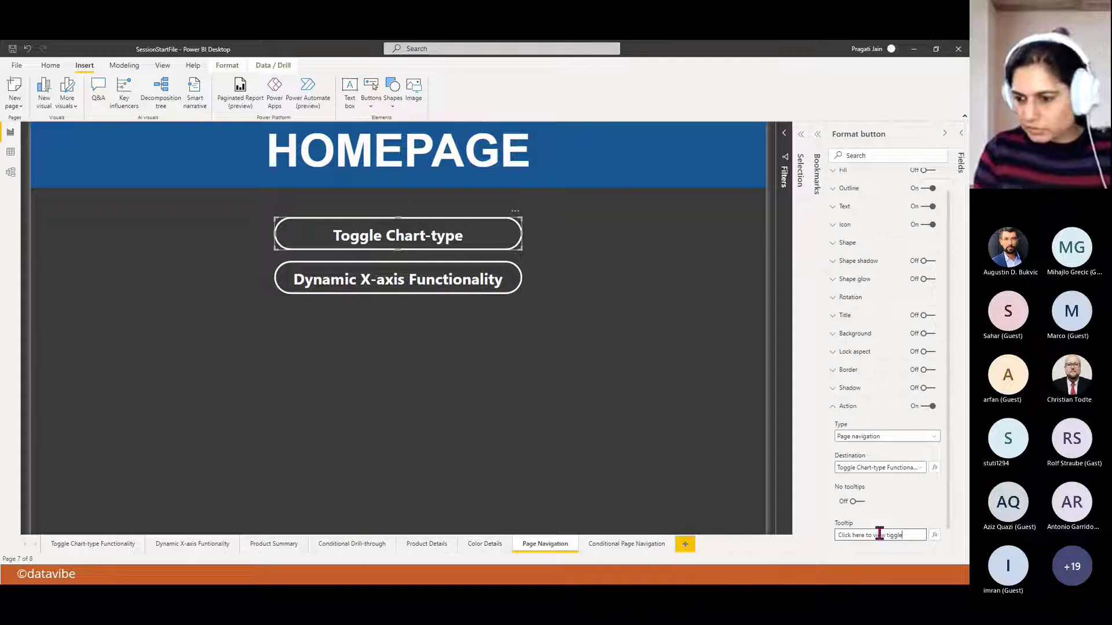
pyautogui.write(' to view togg')
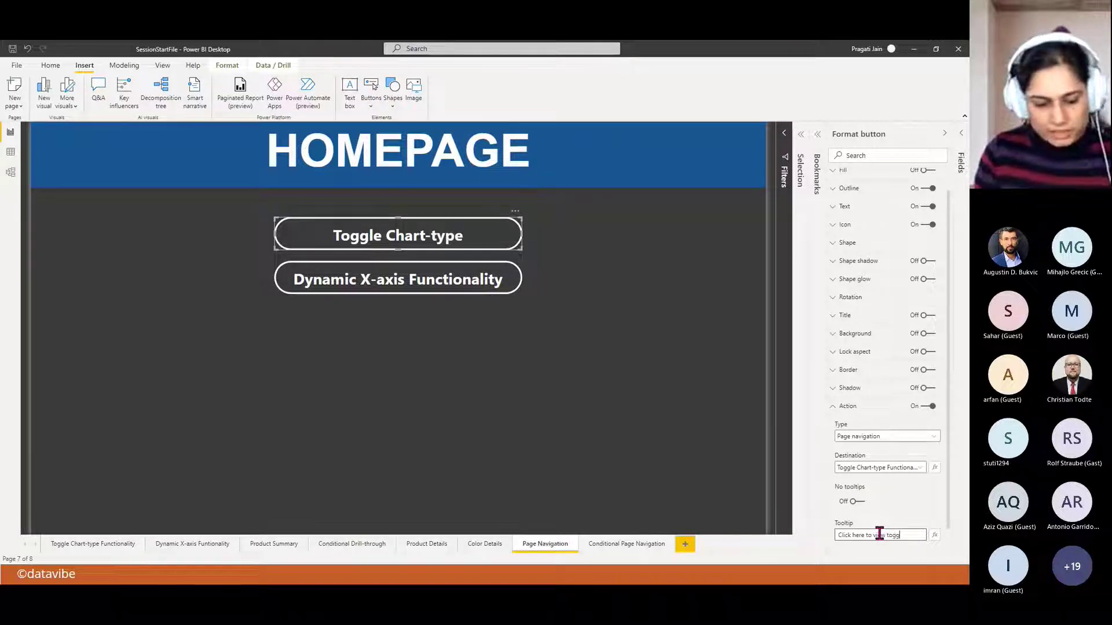
pyautogui.write('le functional')
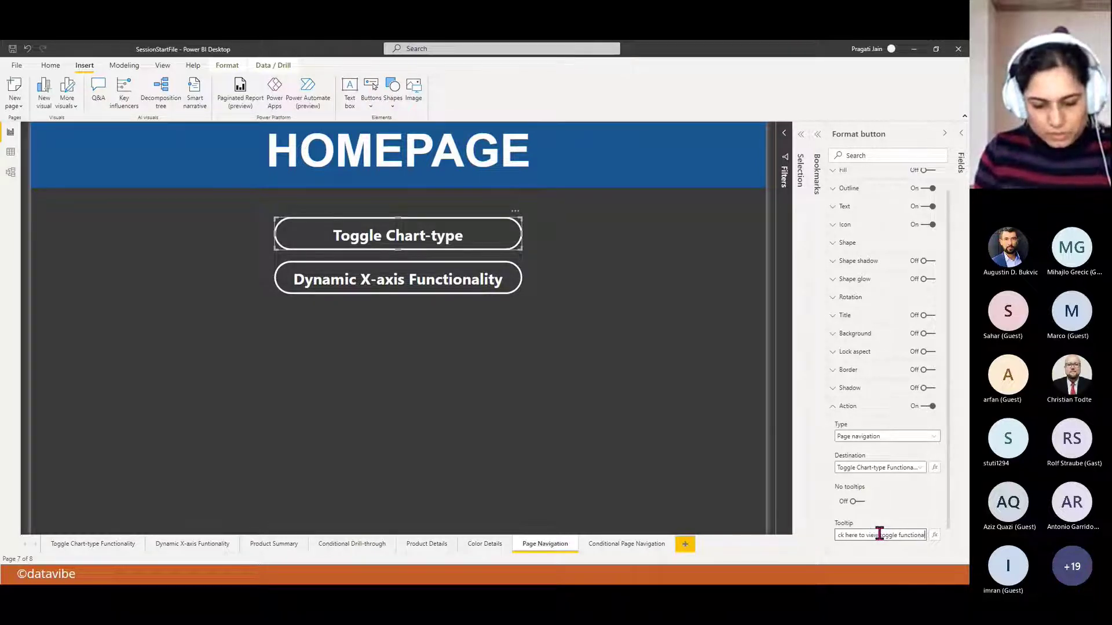
pyautogui.write('ity.')
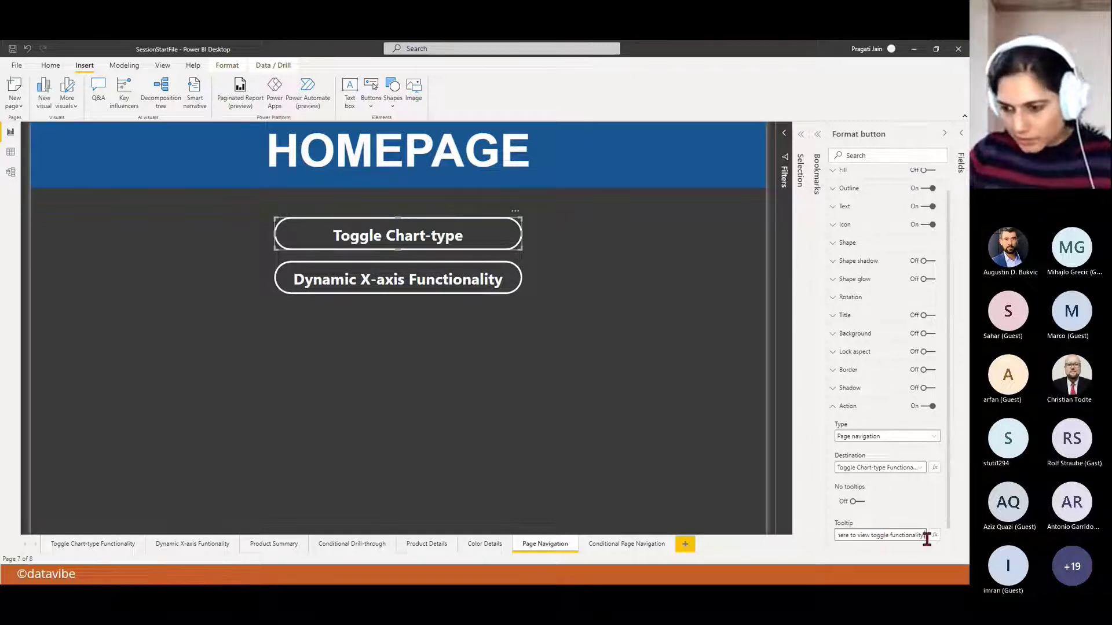
pyautogui.moveTo(925, 536); pyautogui.dragTo(825, 534)
pyautogui.hotkey('ctrl', 'c')
pyautogui.click(882, 499)
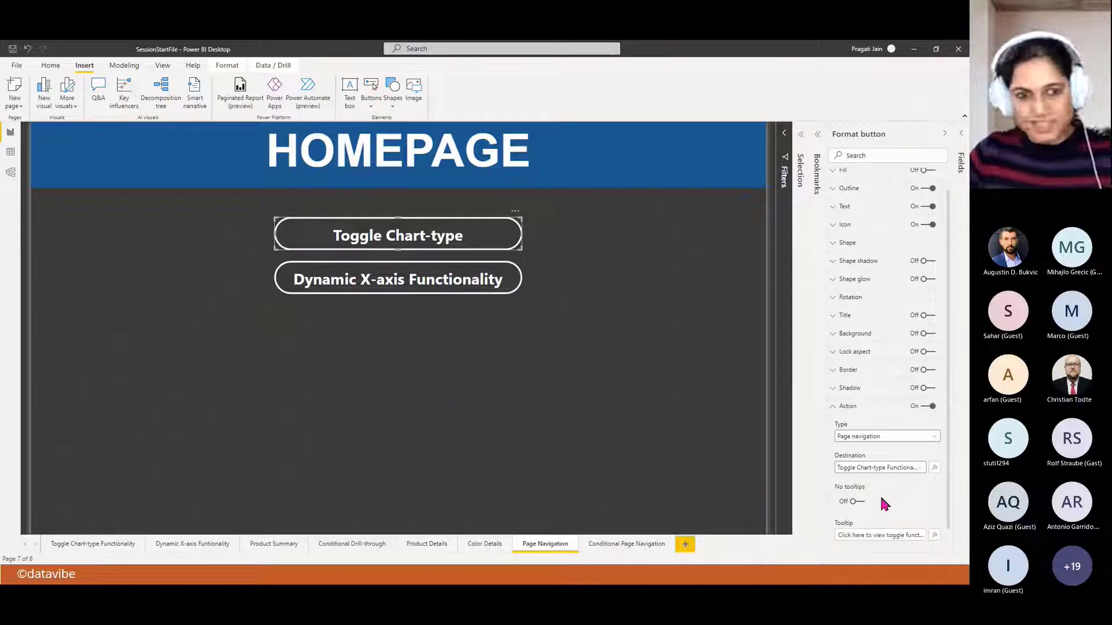
# - Enable a Page navigation action on the Dynamic X-axis Functionality button with Dynamic X-axis Funtionality as the destination
pyautogui.click(392, 287)
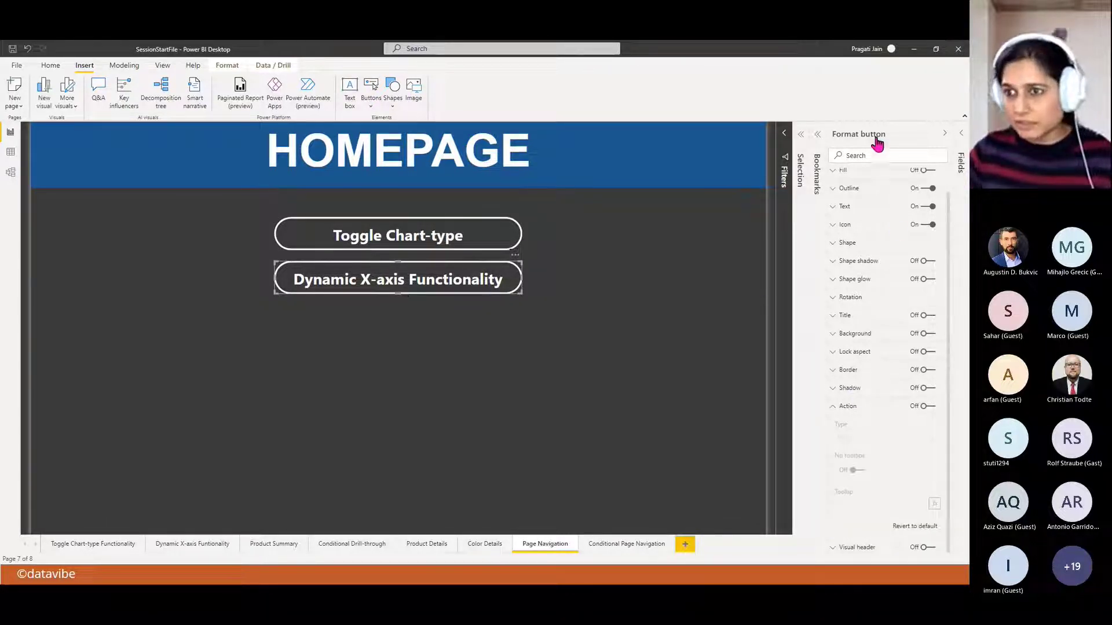
pyautogui.click(928, 408)
pyautogui.click(935, 439)
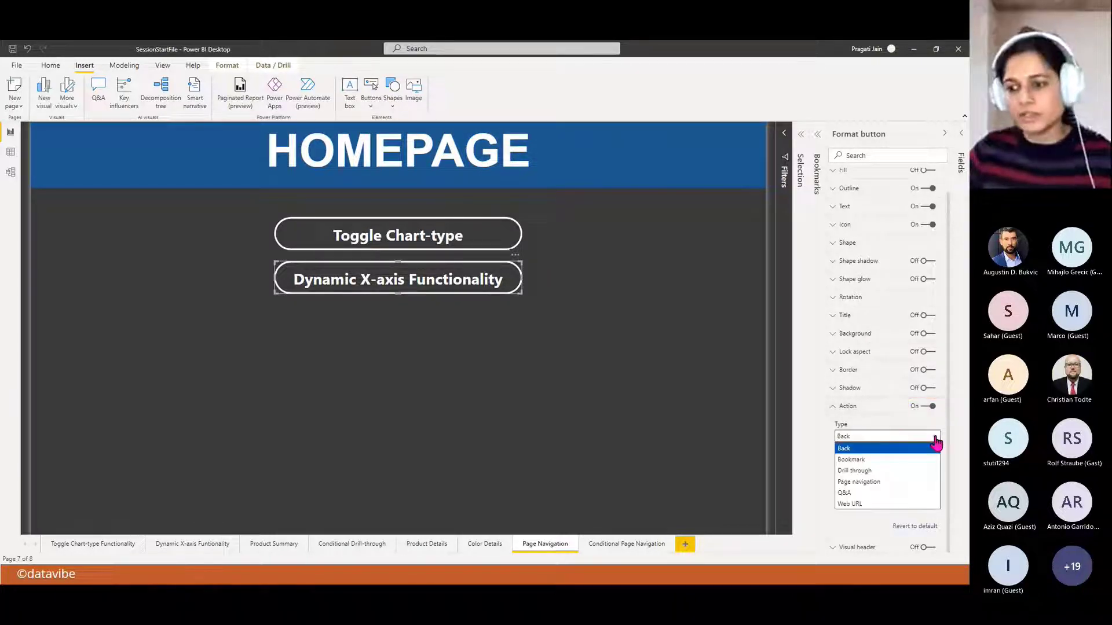
pyautogui.click(880, 482)
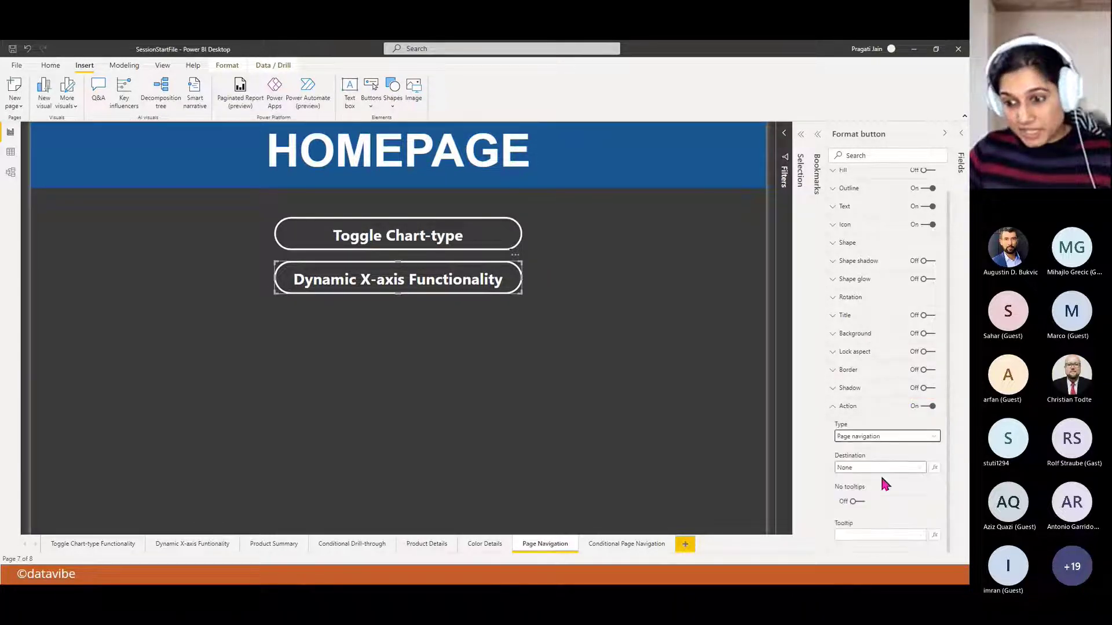
pyautogui.click(918, 471)
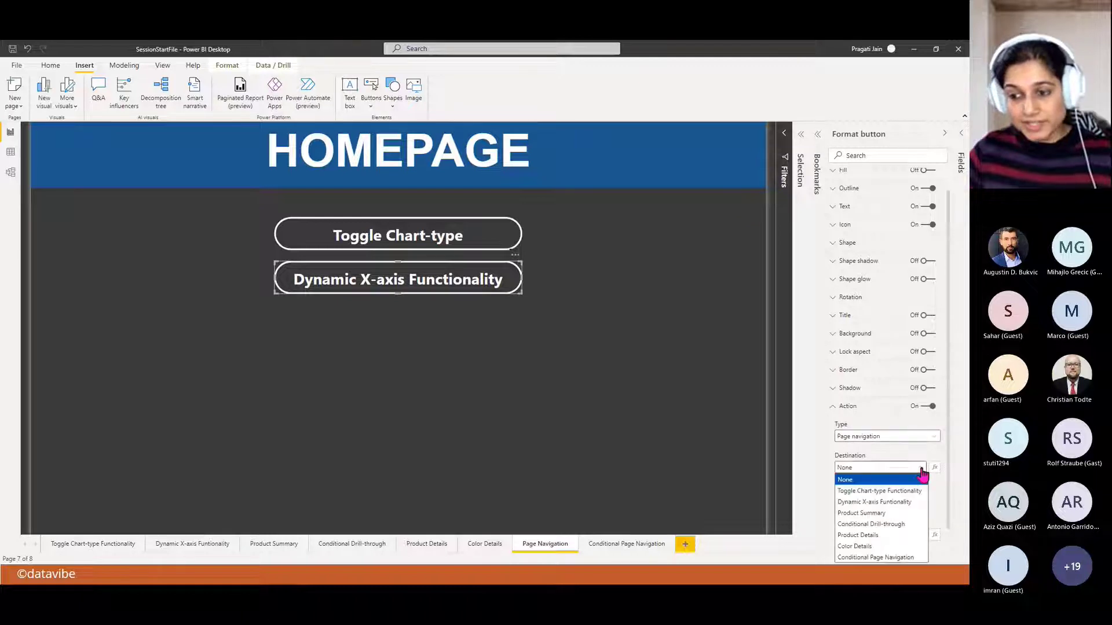
pyautogui.click(892, 503)
# - Paste the copied tooltip text for the Dynamic X-axis Functionality button, replacing "toggle" with "dynamic x-axis"
pyautogui.click(868, 534)
pyautogui.hotkey('ctrl', 'v')
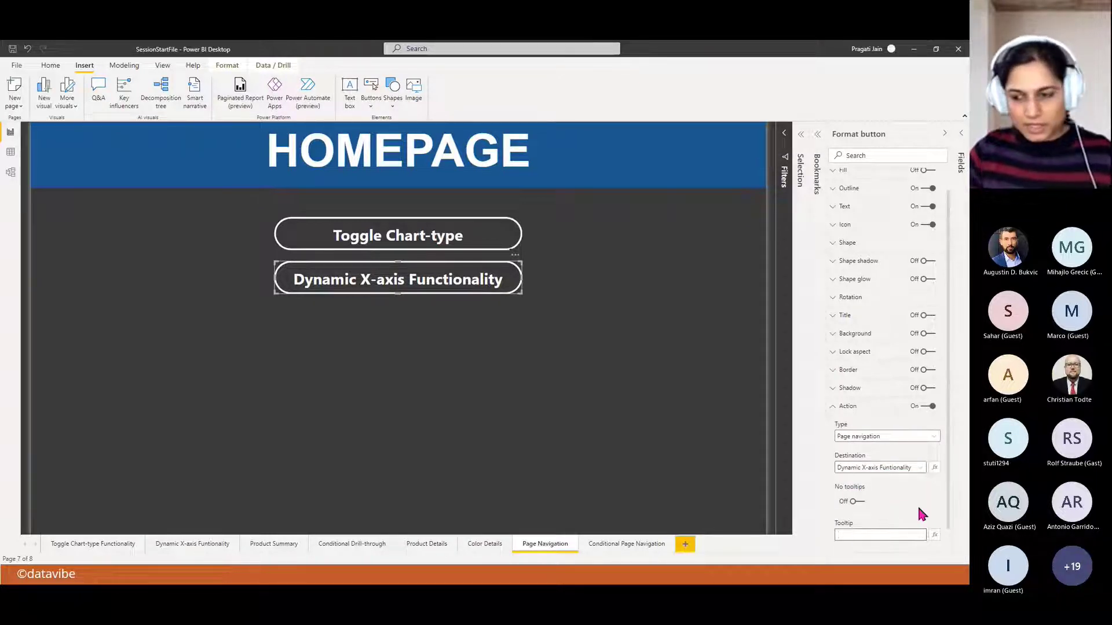
pyautogui.moveTo(871, 535); pyautogui.dragTo(889, 534)
pyautogui.write('dynamic')
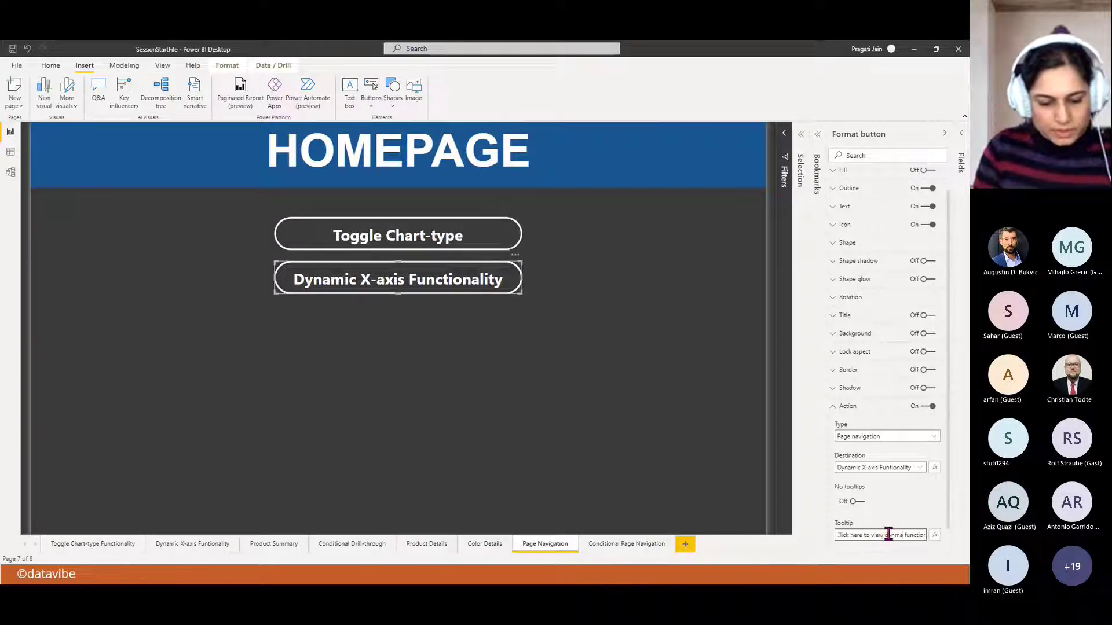
pyautogui.write(' x-axis')
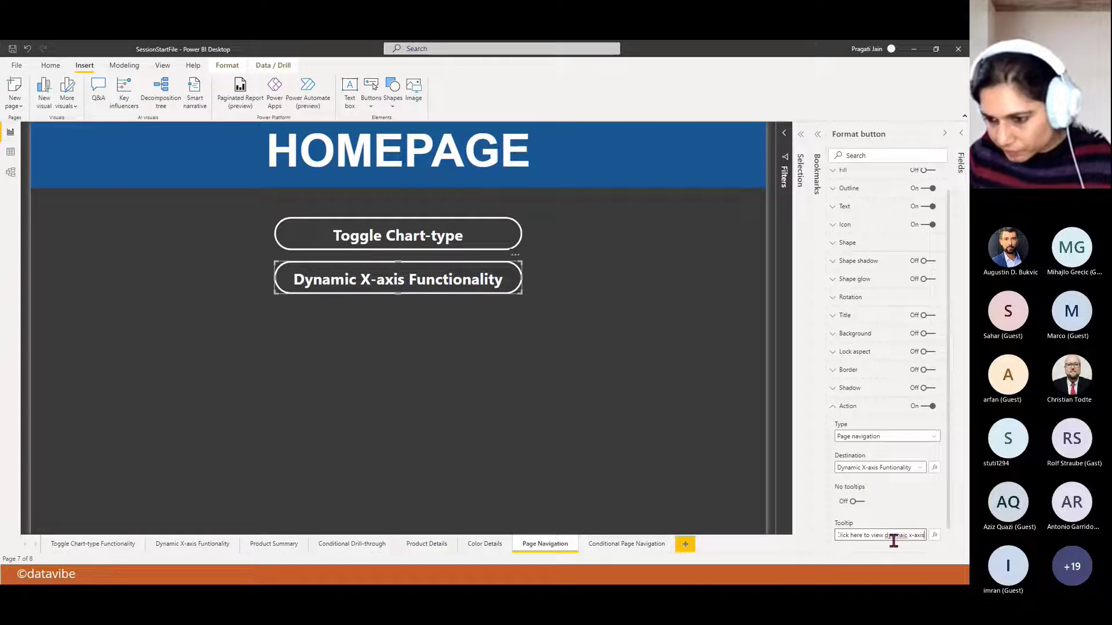
pyautogui.click(893, 535)
pyautogui.write('a')
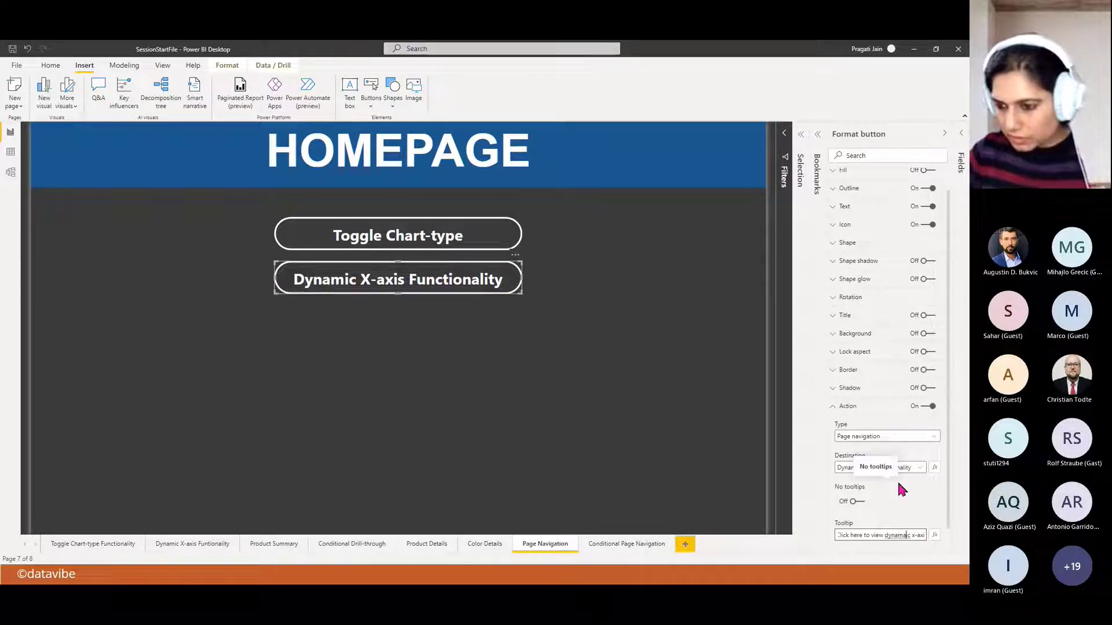
pyautogui.press('Right')
pyautogui.press('Right')
pyautogui.press('BackSpace')
pyautogui.click(899, 483)
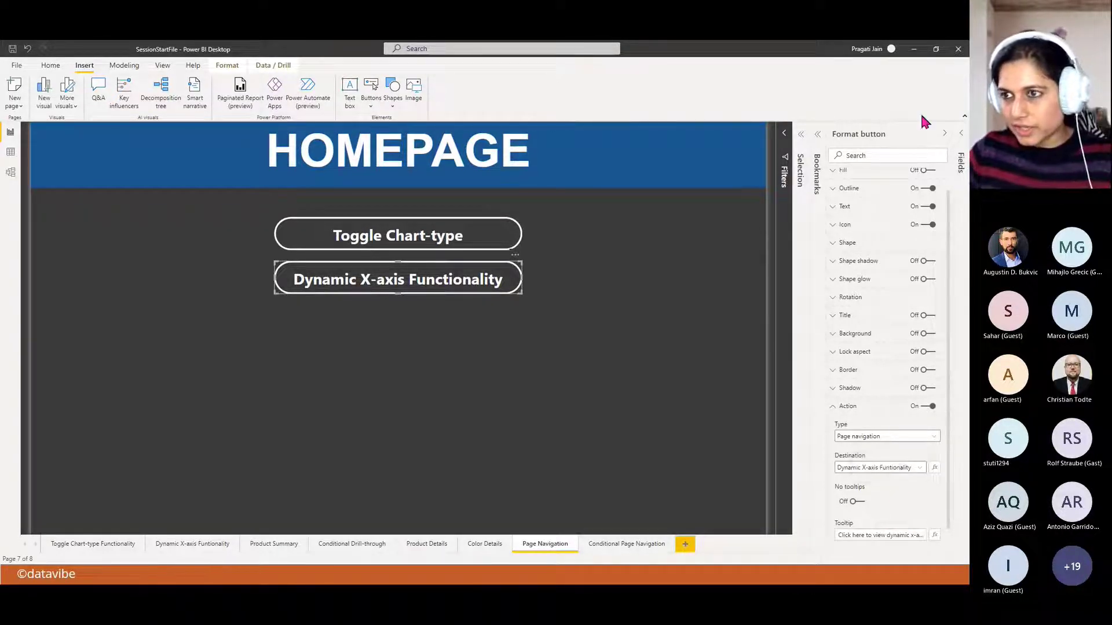
# - Collapse the button formatting pane and follow the Toggle Chart-type button to its destination page
pyautogui.click(945, 133)
pyautogui.click(641, 472)
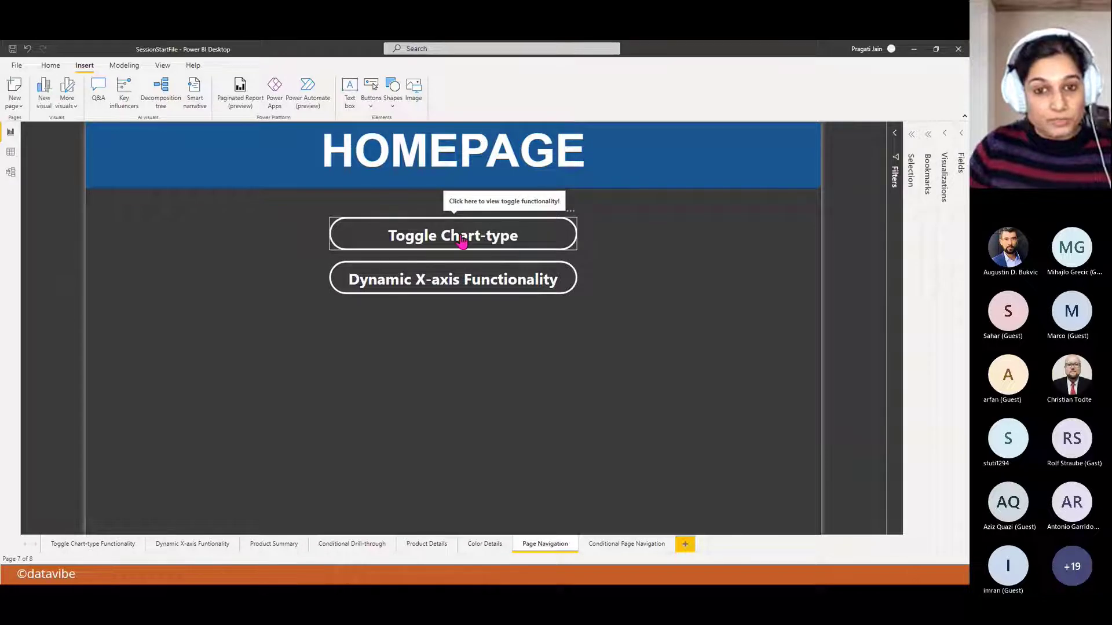
pyautogui.keyDown('ctrl'); pyautogui.click(503, 250); pyautogui.keyUp('ctrl')
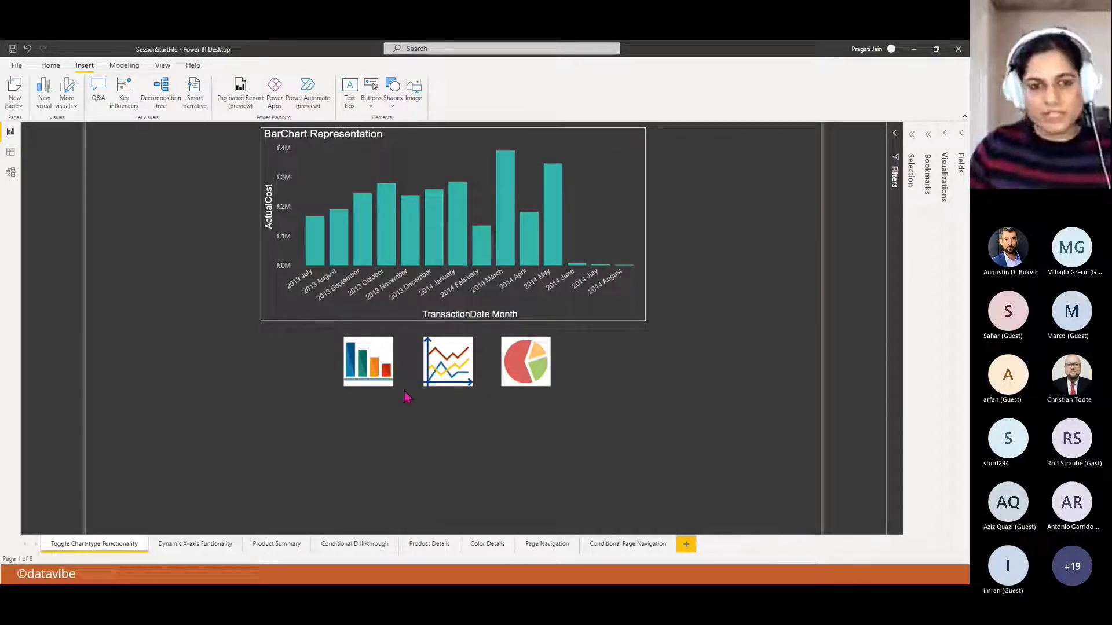
# - Test the chart toggles by switching to the line chart, the pie chart, the line chart again and back to the bar chart
pyautogui.keyDown('ctrl'); pyautogui.click(443, 371); pyautogui.keyUp('ctrl')
pyautogui.keyDown('ctrl'); pyautogui.click(524, 393); pyautogui.keyUp('ctrl')
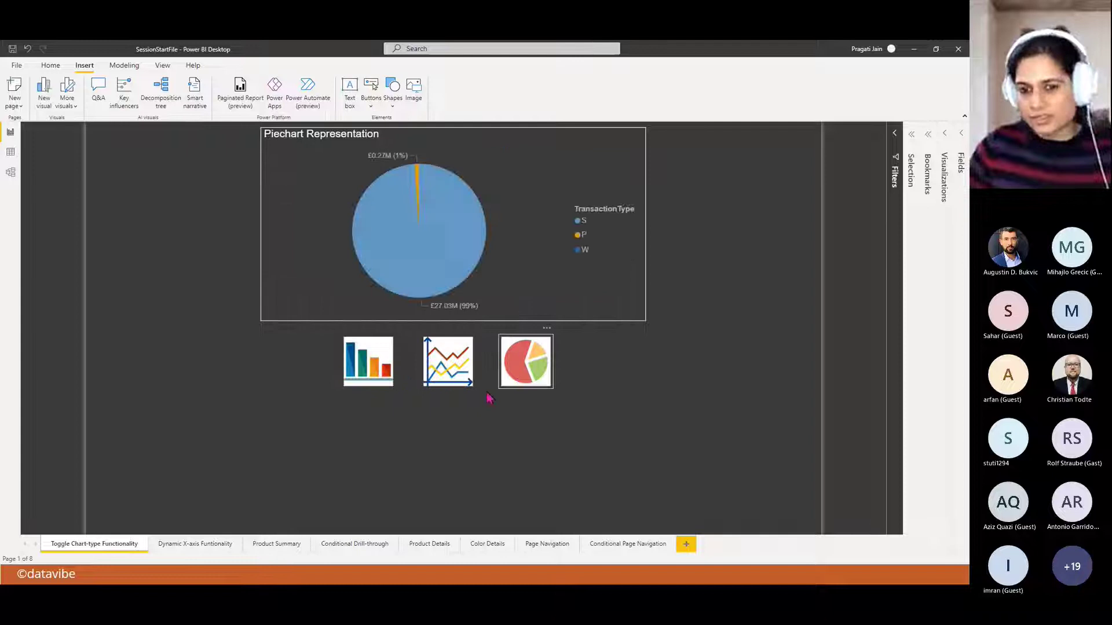
pyautogui.keyDown('ctrl'); pyautogui.click(441, 375); pyautogui.keyUp('ctrl')
pyautogui.keyDown('ctrl'); pyautogui.click(360, 378); pyautogui.keyUp('ctrl')
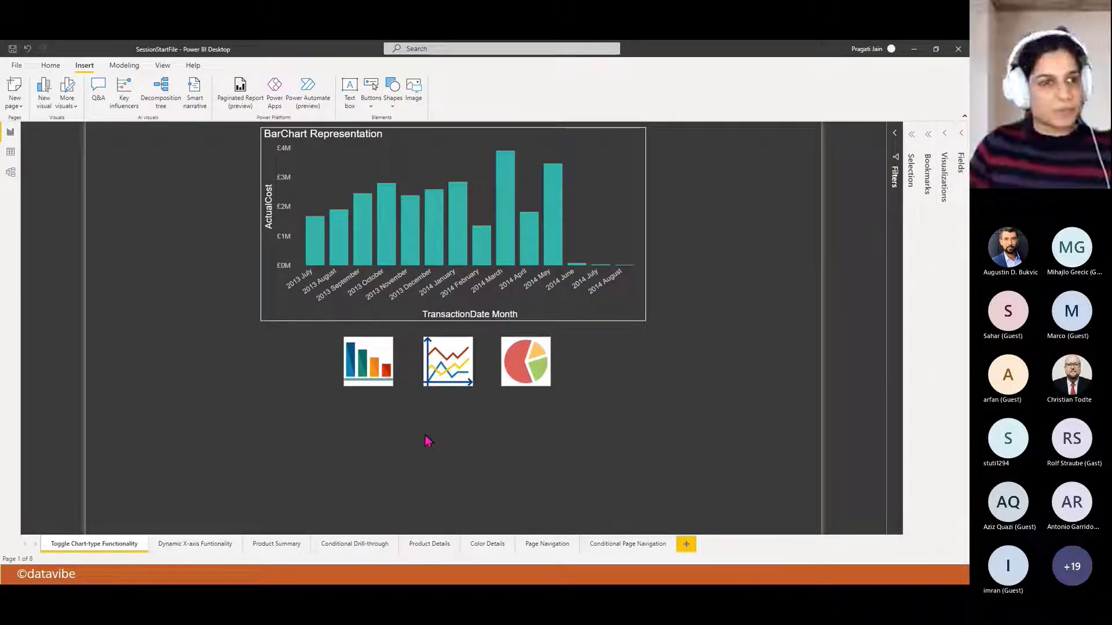
# - Insert a Back button on the Toggle Chart-type Functionality page
pyautogui.click(370, 103)
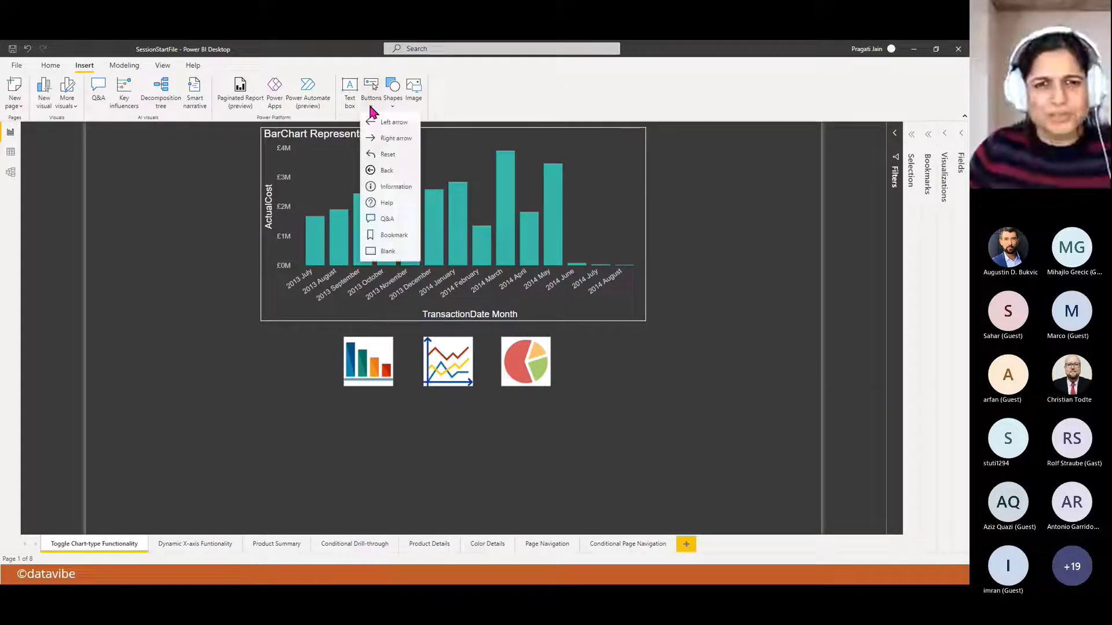
pyautogui.click(396, 173)
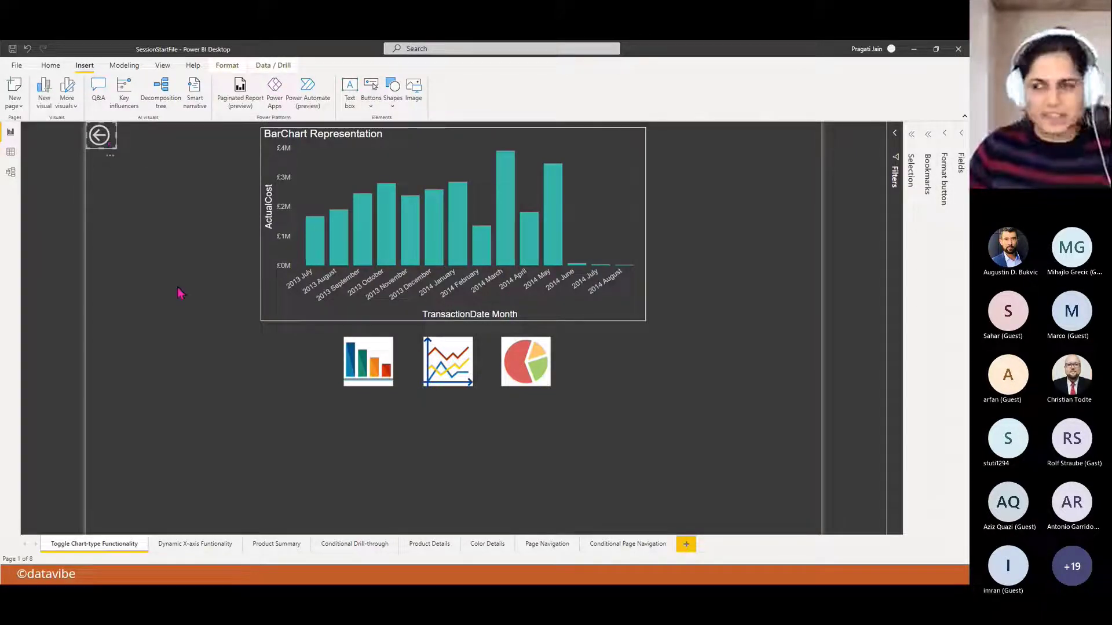
# - Set the Back button's icon line color to white on the Toggle Chart-type Functionality page
pyautogui.click(945, 139)
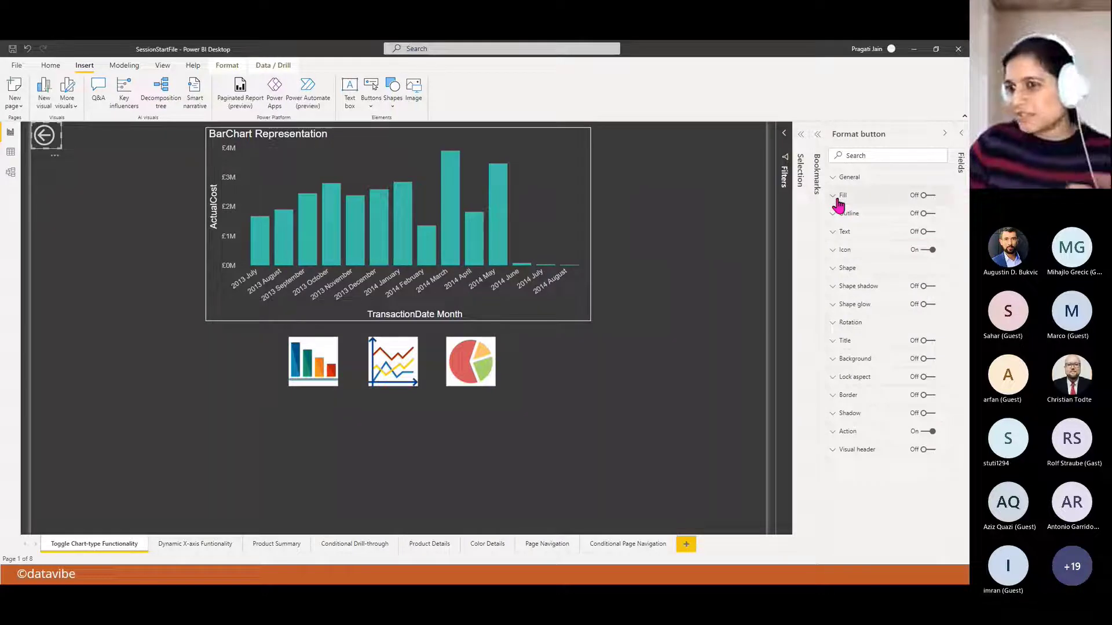
pyautogui.click(844, 251)
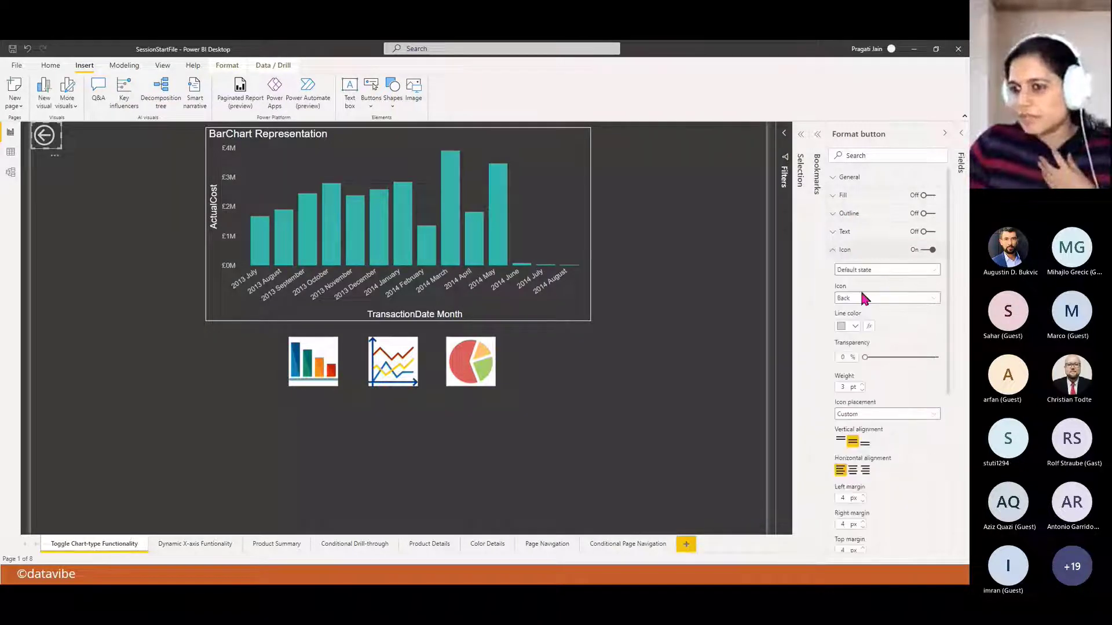
pyautogui.click(854, 326)
pyautogui.click(785, 346)
pyautogui.click(713, 394)
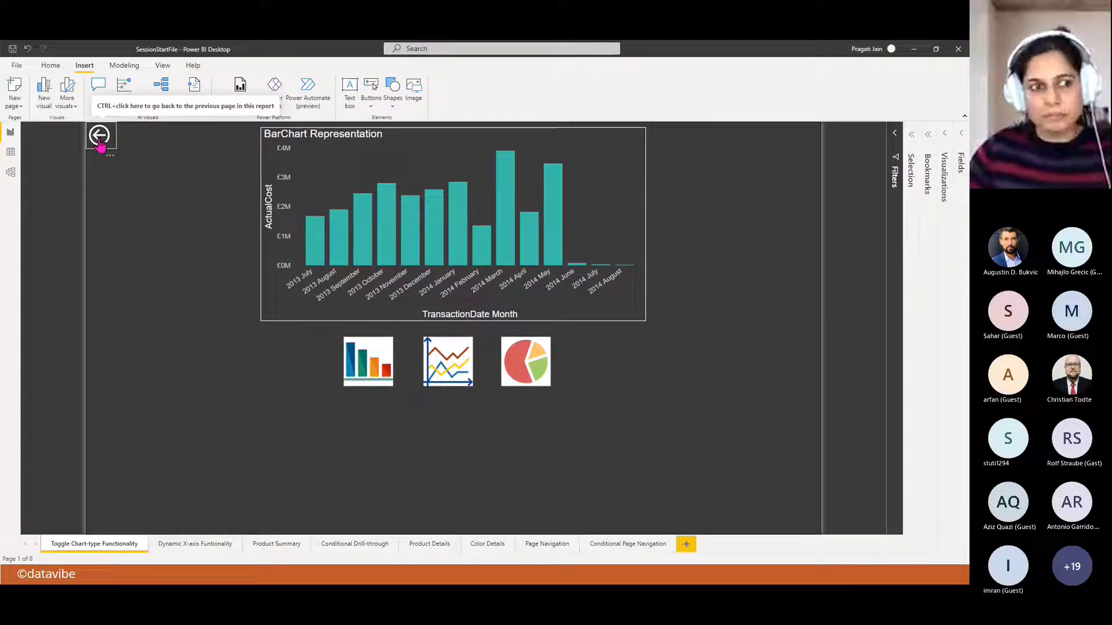
# - Follow the Back button to the homepage and the Dynamic X-axis Functionality button to its destination page
pyautogui.keyDown('ctrl'); pyautogui.click(99, 139); pyautogui.keyUp('ctrl')
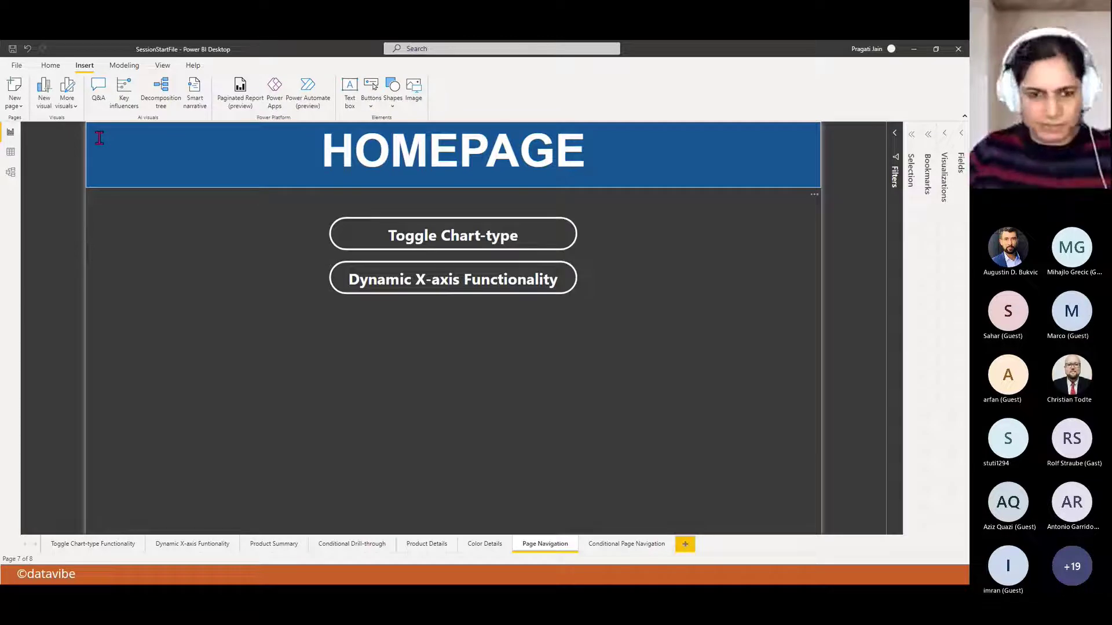
pyautogui.keyDown('ctrl'); pyautogui.click(466, 289); pyautogui.keyUp('ctrl')
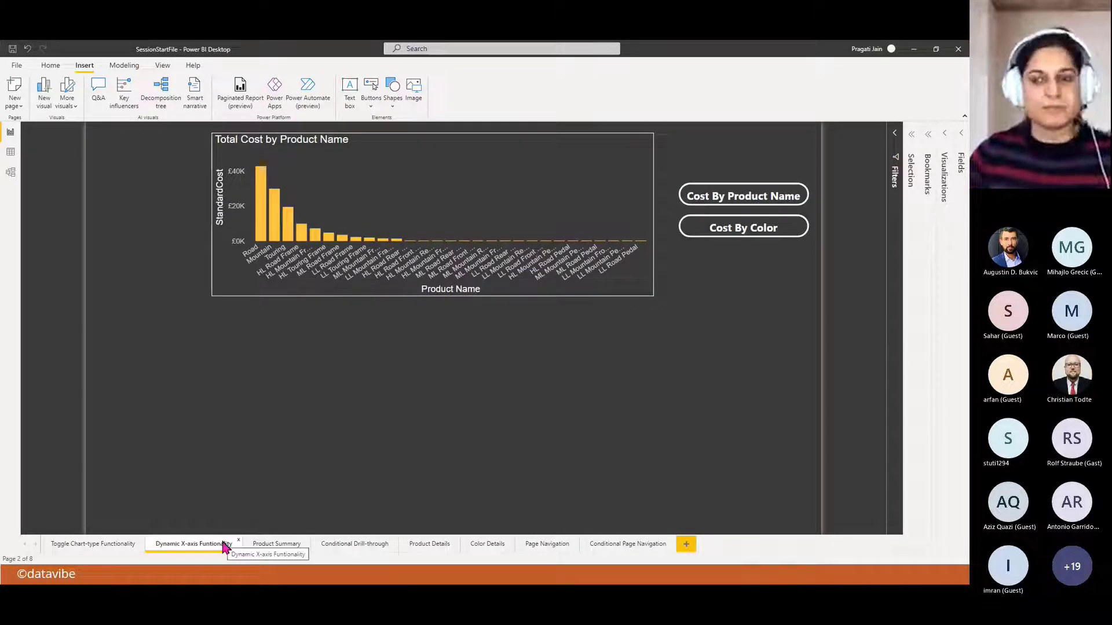
# - Test the axis buttons by switching to Cost By Color, Cost By Product Name and back to Cost By Color
pyautogui.keyDown('ctrl'); pyautogui.click(756, 234); pyautogui.keyUp('ctrl')
pyautogui.keyDown('ctrl'); pyautogui.click(759, 202); pyautogui.keyUp('ctrl')
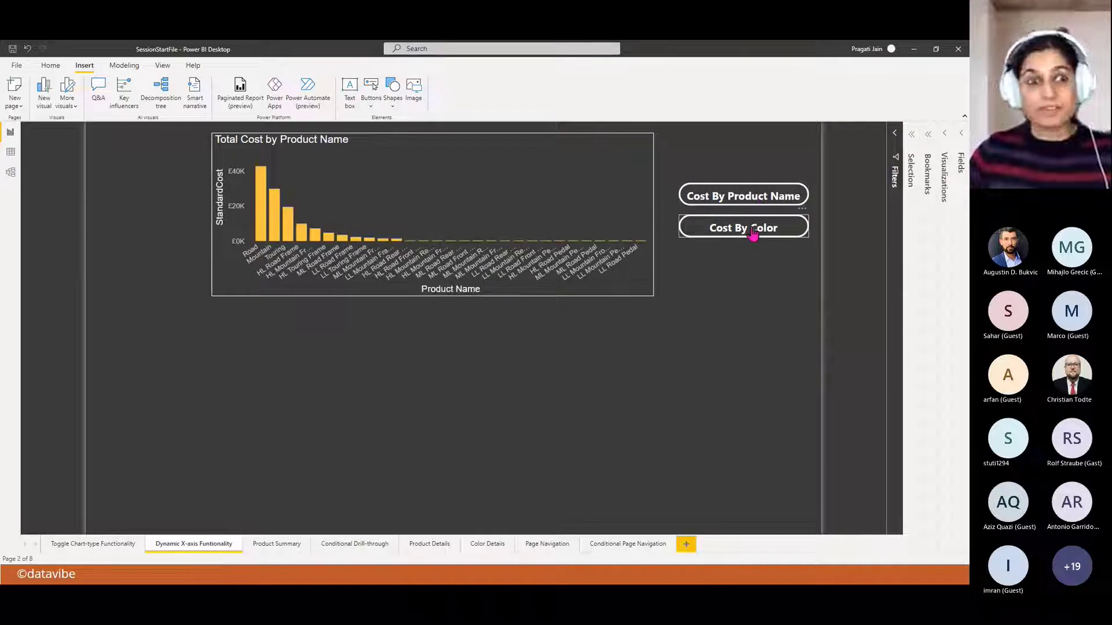
pyautogui.keyDown('ctrl'); pyautogui.click(757, 228); pyautogui.keyUp('ctrl')
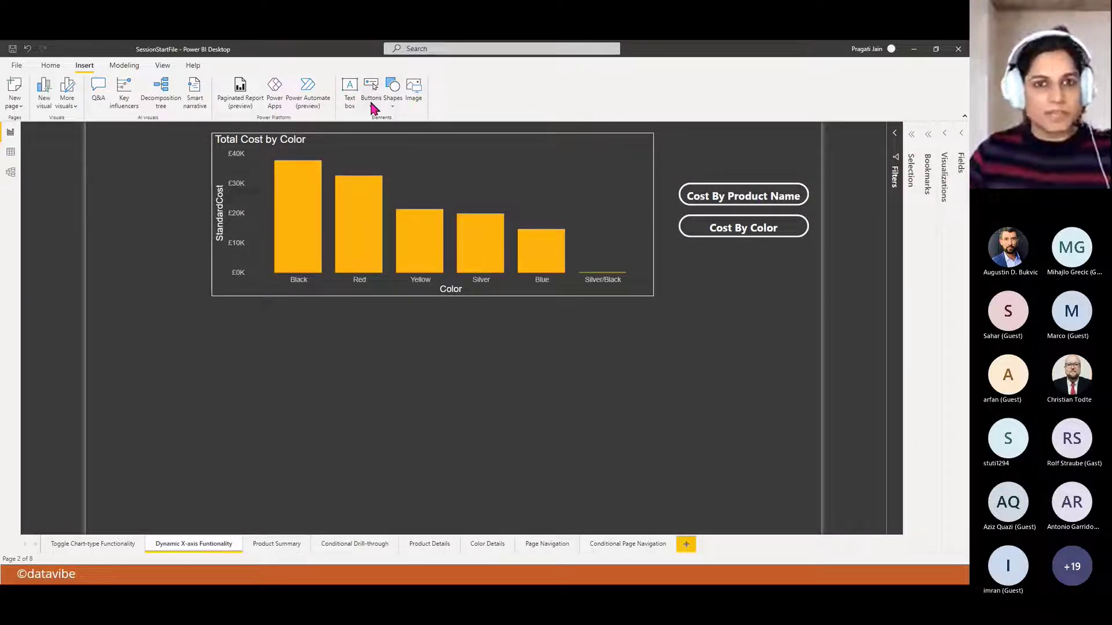
# - Insert a Back button on the Dynamic X-axis Funtionality page and resize it to a small square
pyautogui.click(371, 108)
pyautogui.click(387, 171)
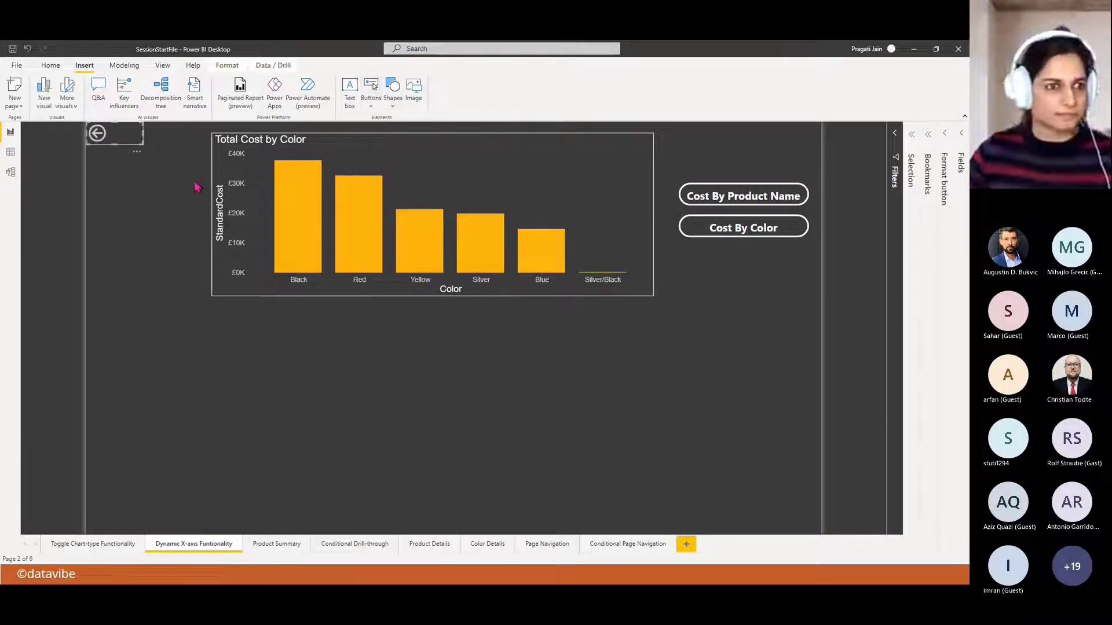
pyautogui.moveTo(141, 144); pyautogui.dragTo(120, 154)
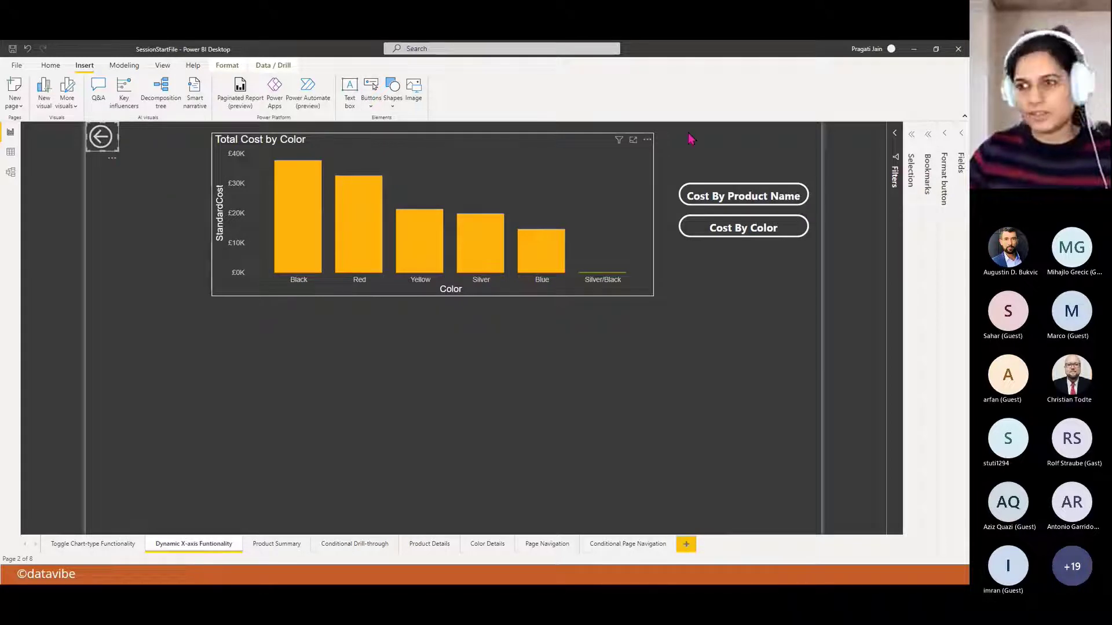
# - Set the icon line color of the Dynamic X-axis page's Back button to white and collapse its formatting options
pyautogui.click(942, 146)
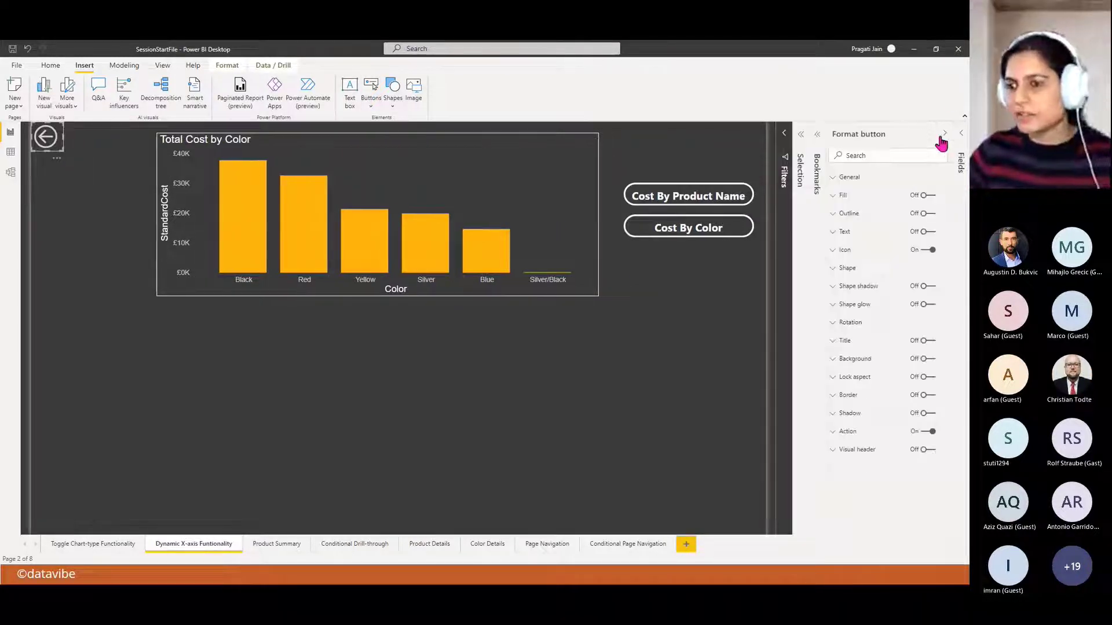
pyautogui.click(849, 250)
pyautogui.click(855, 328)
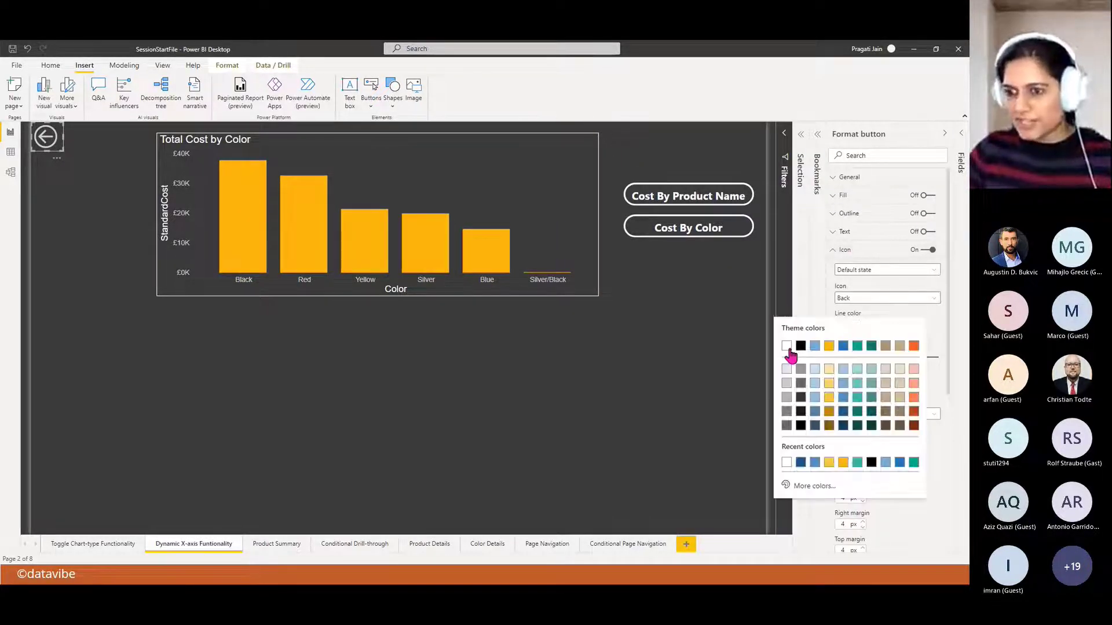
pyautogui.click(791, 356)
pyautogui.click(837, 250)
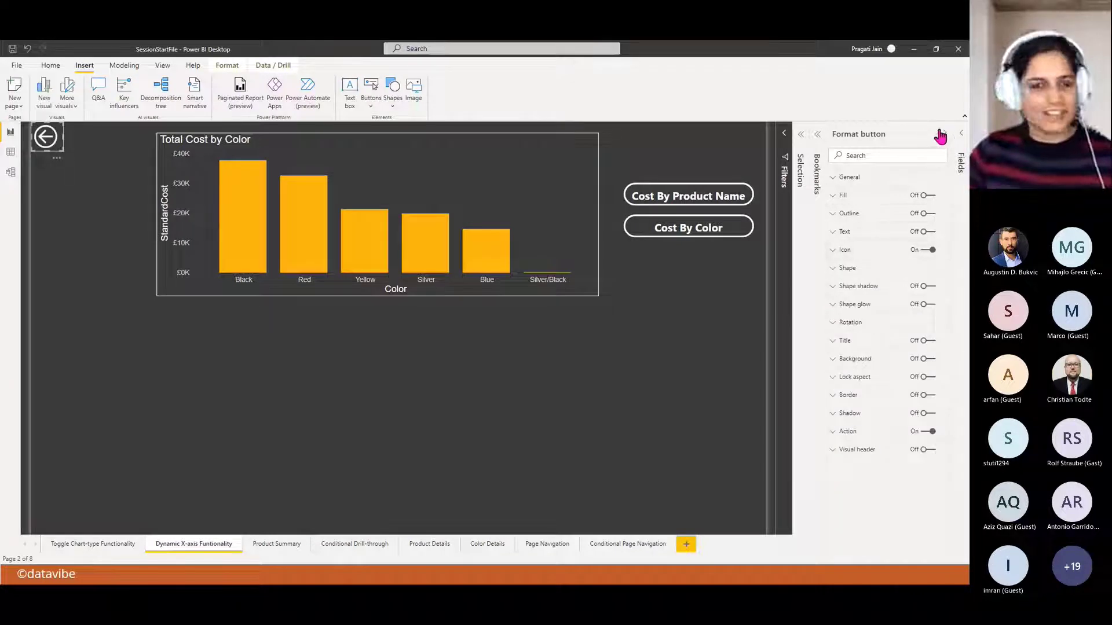
pyautogui.click(941, 136)
pyautogui.click(571, 402)
# - Test the homepage navigation by visiting the Toggle Chart-type and Dynamic X-axis pages and returning with their Back buttons
pyautogui.keyDown('ctrl'); pyautogui.click(100, 139); pyautogui.keyUp('ctrl')
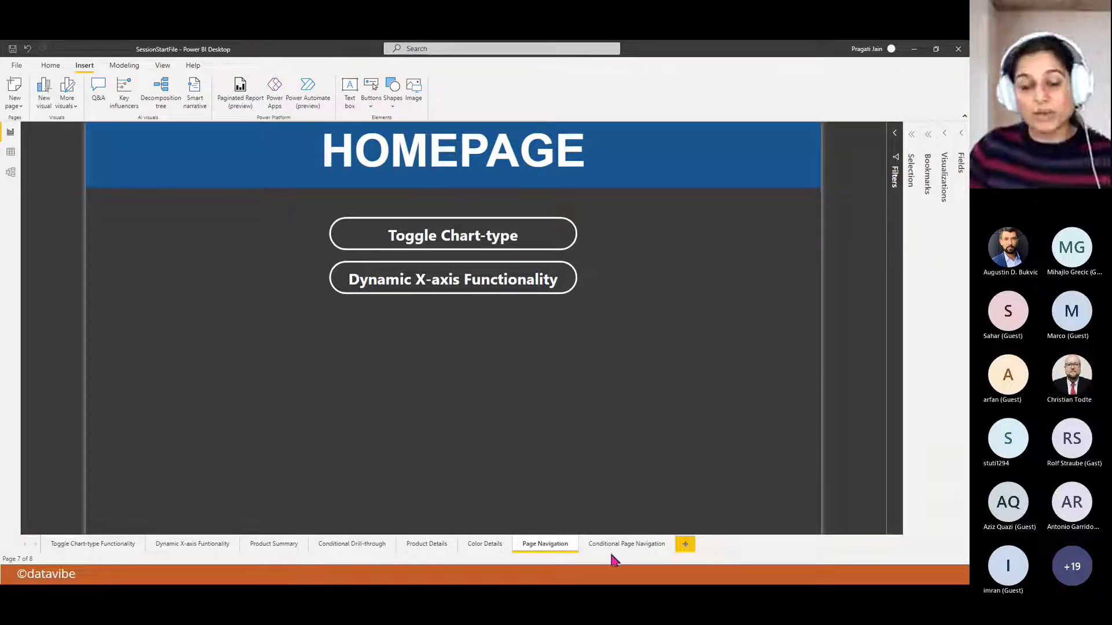
pyautogui.keyDown('ctrl'); pyautogui.click(457, 238); pyautogui.keyUp('ctrl')
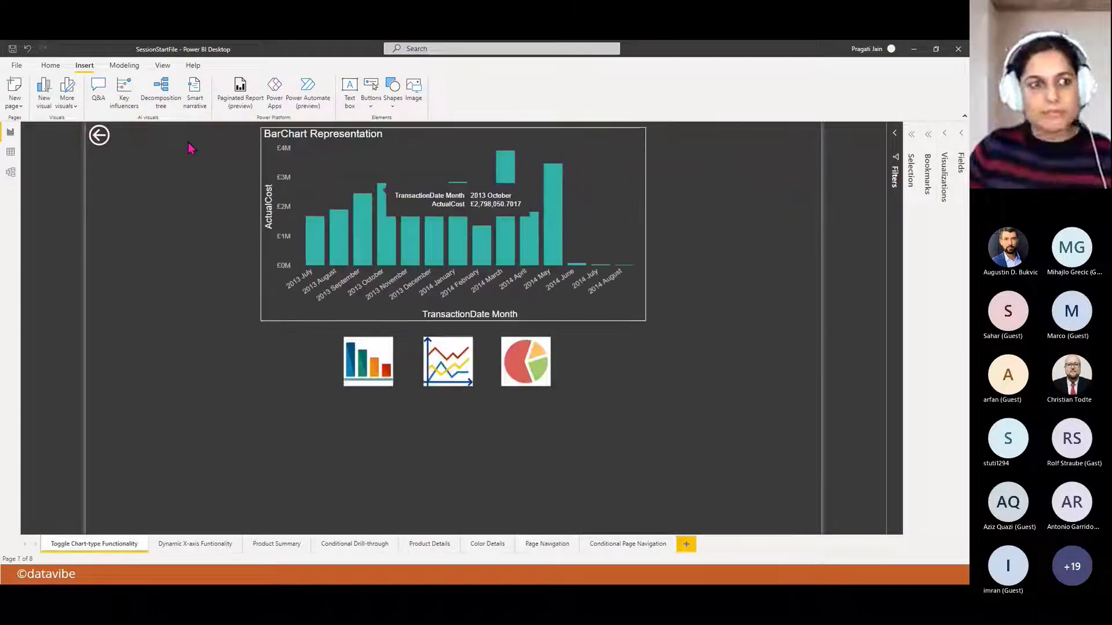
pyautogui.keyDown('ctrl'); pyautogui.click(99, 137); pyautogui.keyUp('ctrl')
pyautogui.keyDown('ctrl'); pyautogui.click(451, 284); pyautogui.keyUp('ctrl')
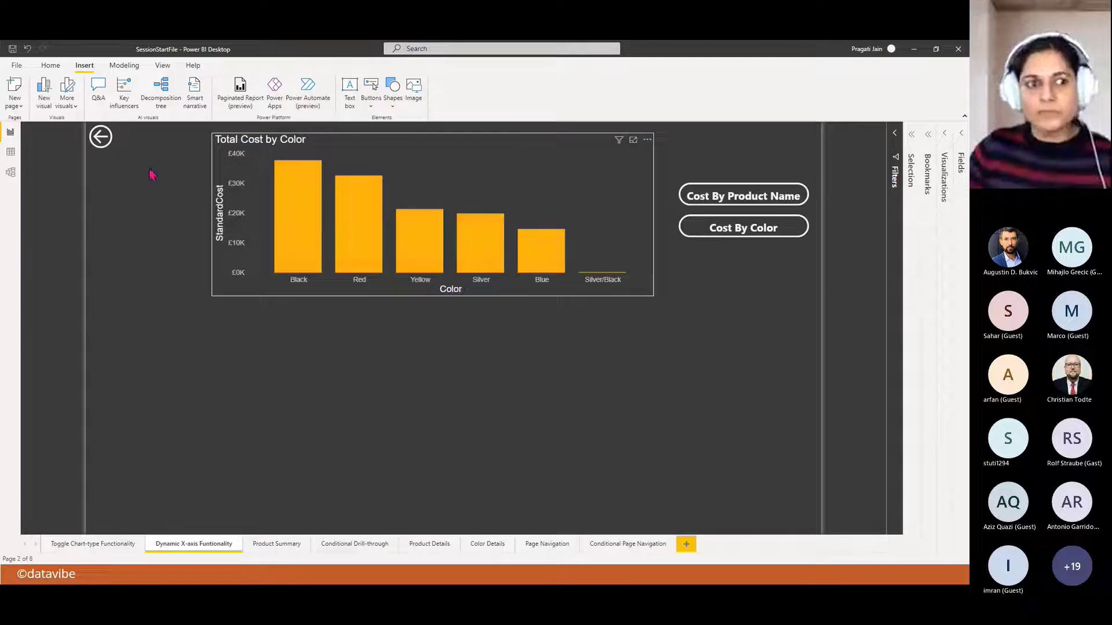
pyautogui.keyDown('ctrl'); pyautogui.click(99, 137); pyautogui.keyUp('ctrl')
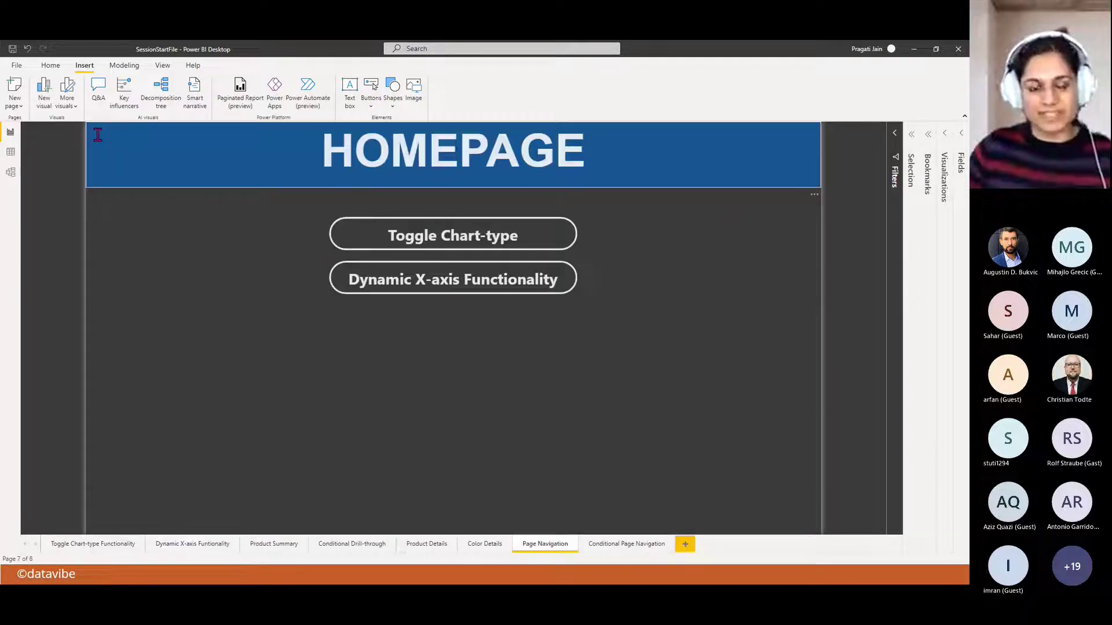
# - Hide the Toggle Chart-type Functionality page and unhide it again
pyautogui.click(225, 547)
pyautogui.click(272, 545)
pyautogui.click(90, 545)
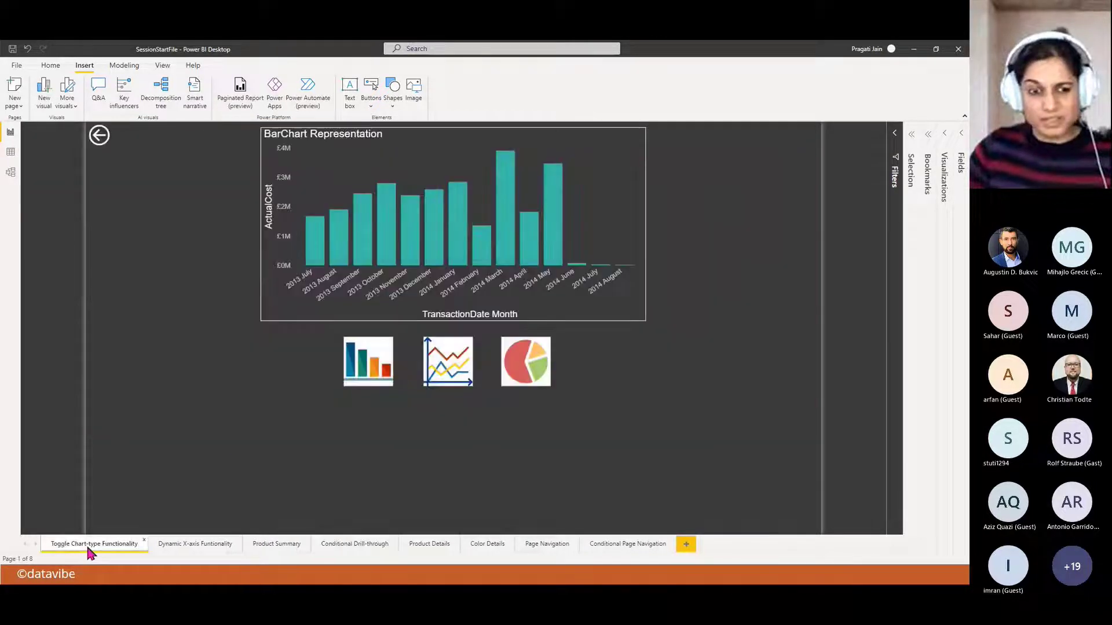
pyautogui.rightClick(88, 547)
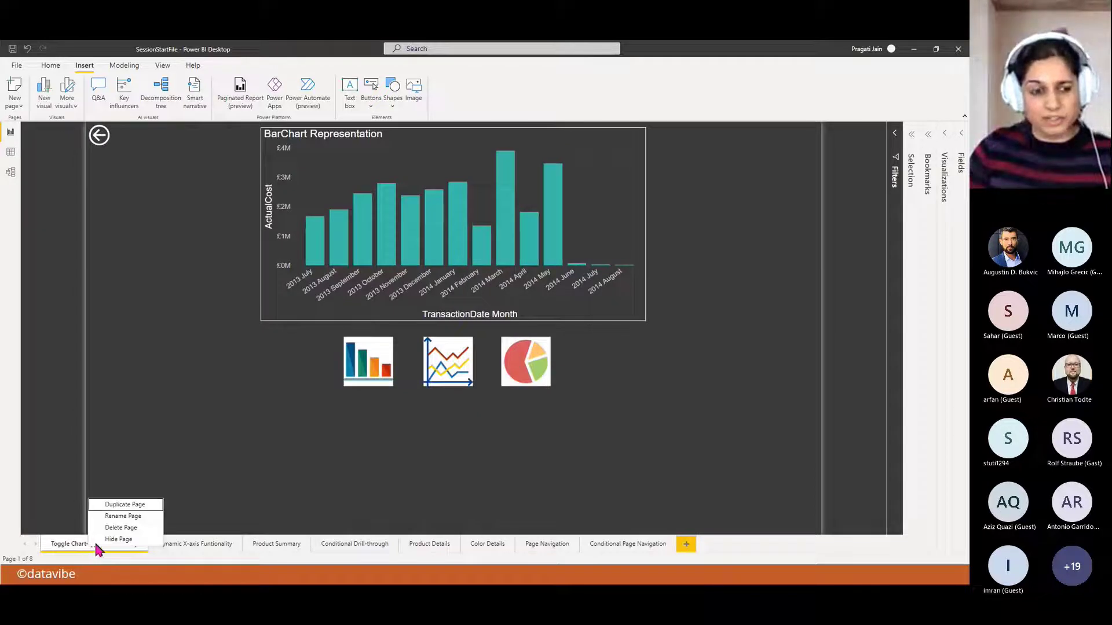
pyautogui.click(102, 538)
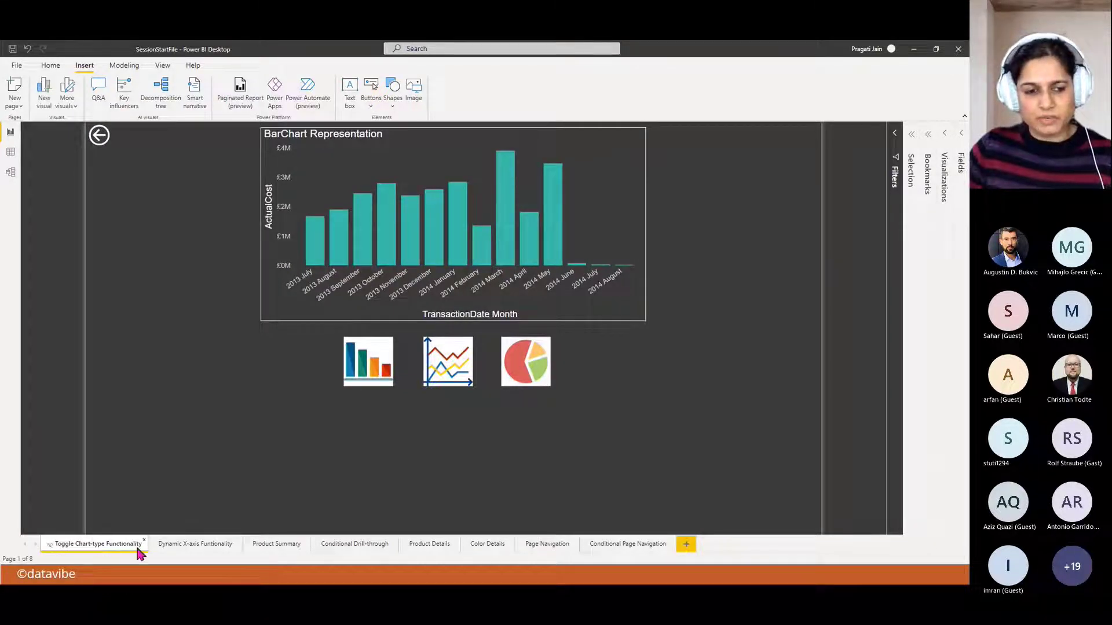
pyautogui.rightClick(110, 548)
pyautogui.click(142, 538)
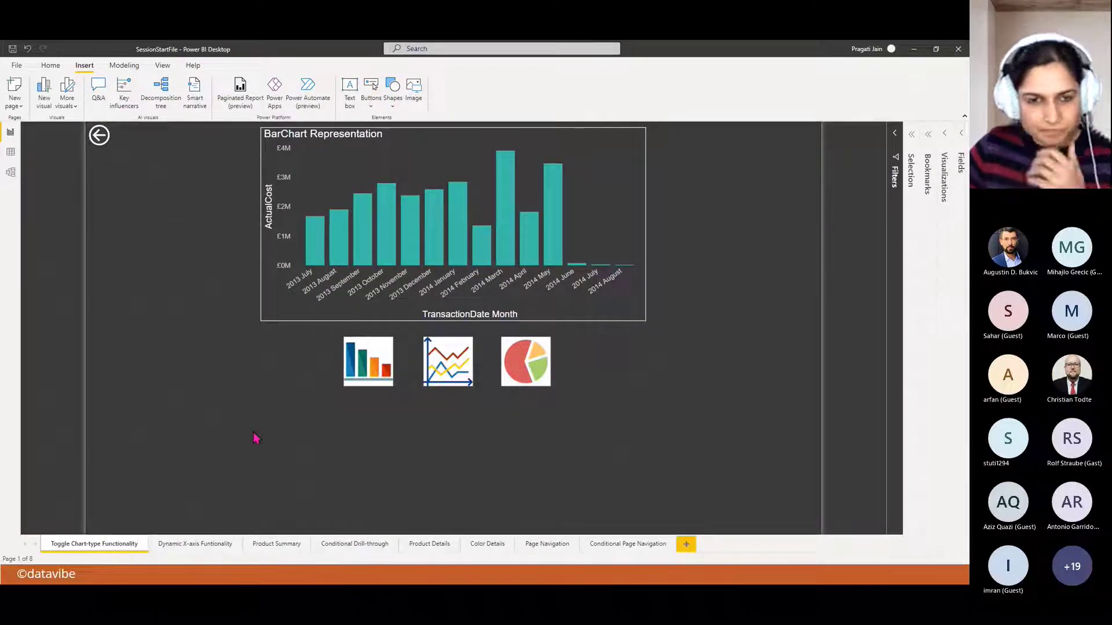
# - Revisit the Page Navigation page and open the empty Conditional Page Navigation page
pyautogui.click(544, 543)
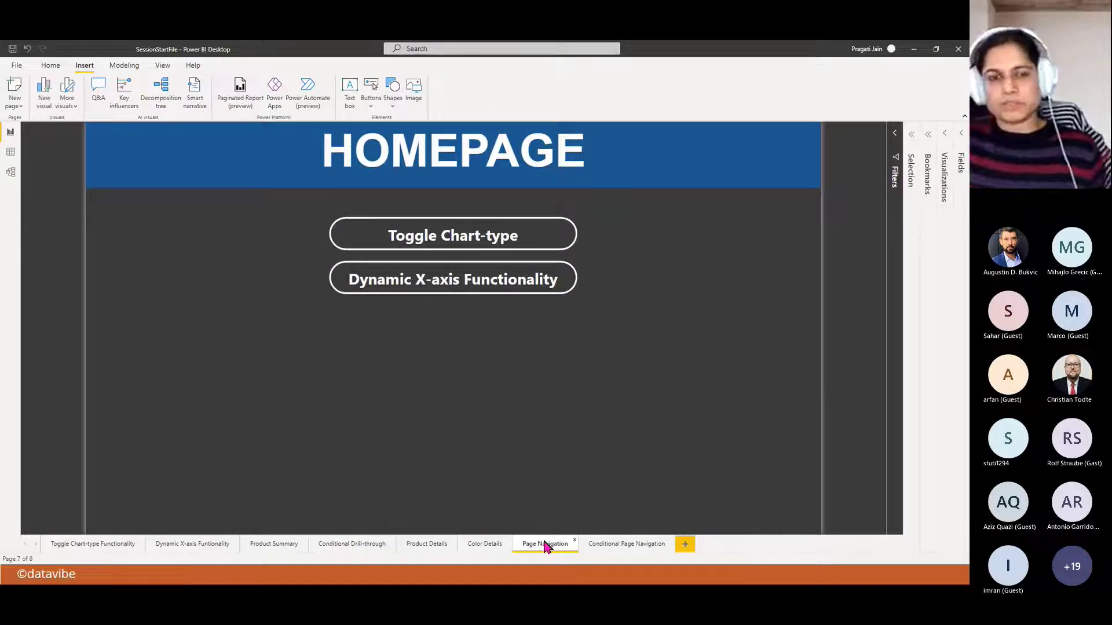
pyautogui.click(44, 65)
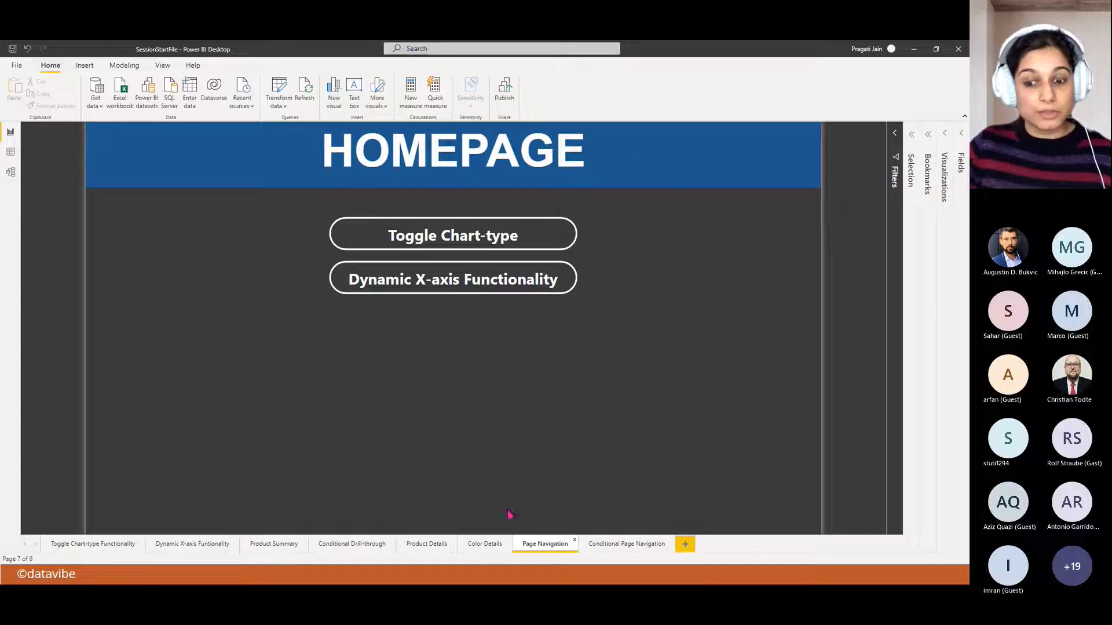
pyautogui.click(617, 546)
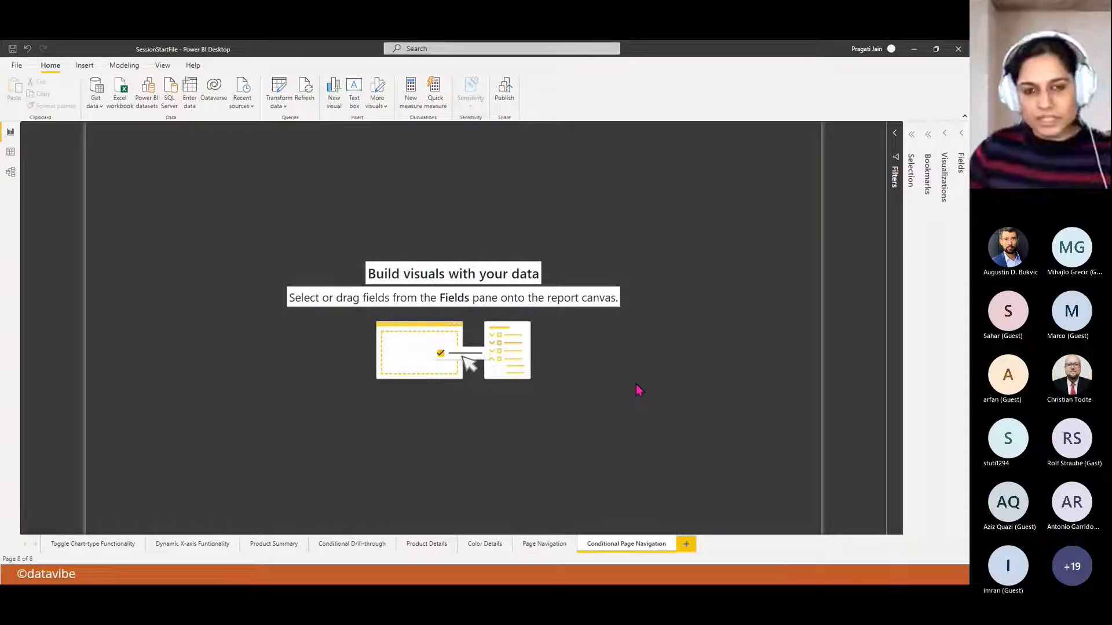
# - Switch to the SessionPBIFile report and open its Conditional Page Navigation page
pyautogui.hotkey('alt', 'Tab')
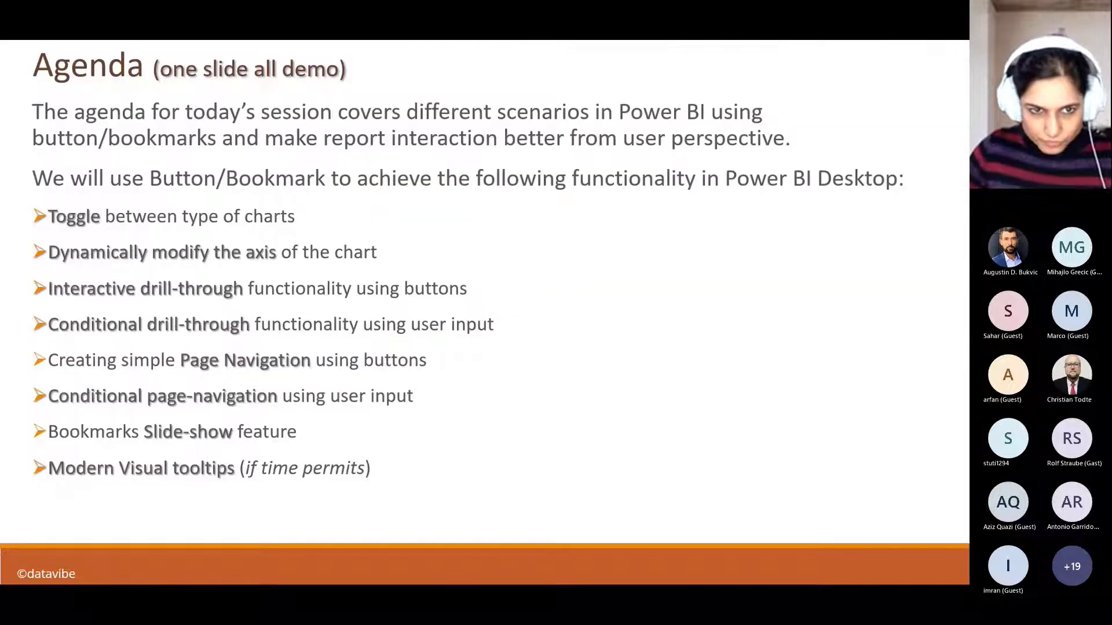
pyautogui.hotkey('alt', 'Tab')
pyautogui.hotkey('alt', 'Tab')
pyautogui.hotkey('alt', 'Tab')
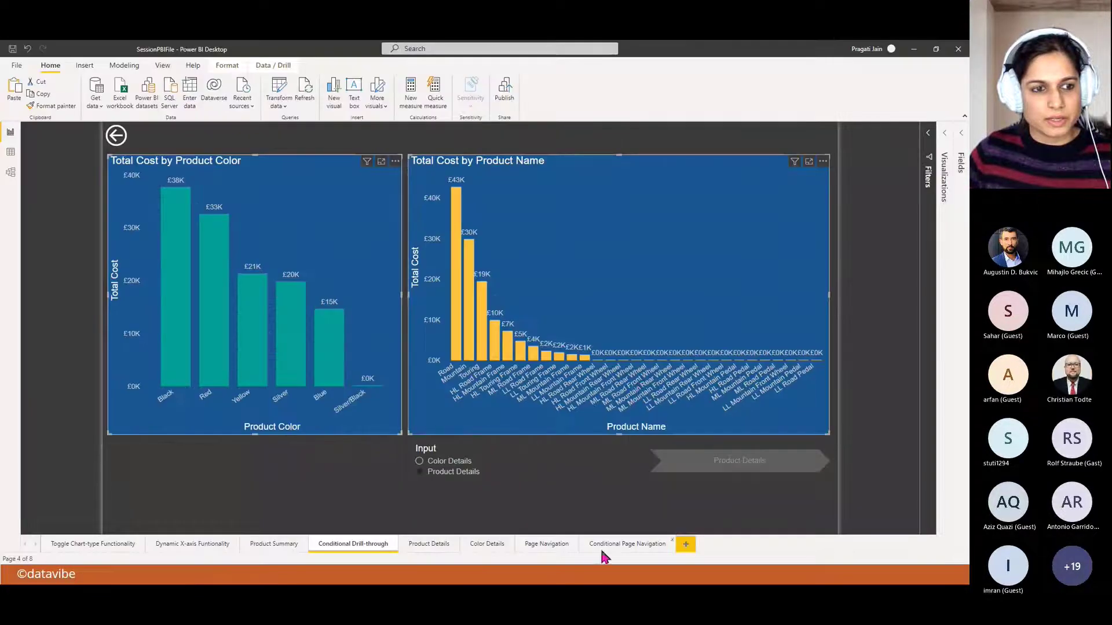
pyautogui.click(602, 547)
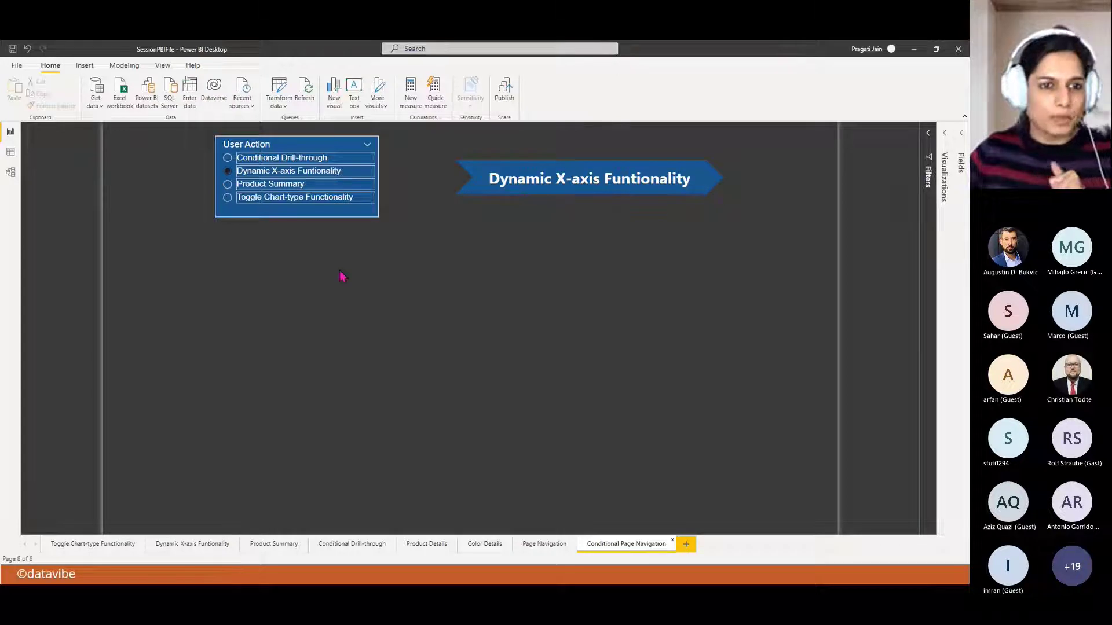
# - Test the User Action slicer with Conditional Drill-through, Dynamic X-axis Funtionality, Product Summary and Toggle Chart-type Functionality, checking the navigation button
pyautogui.click(228, 160)
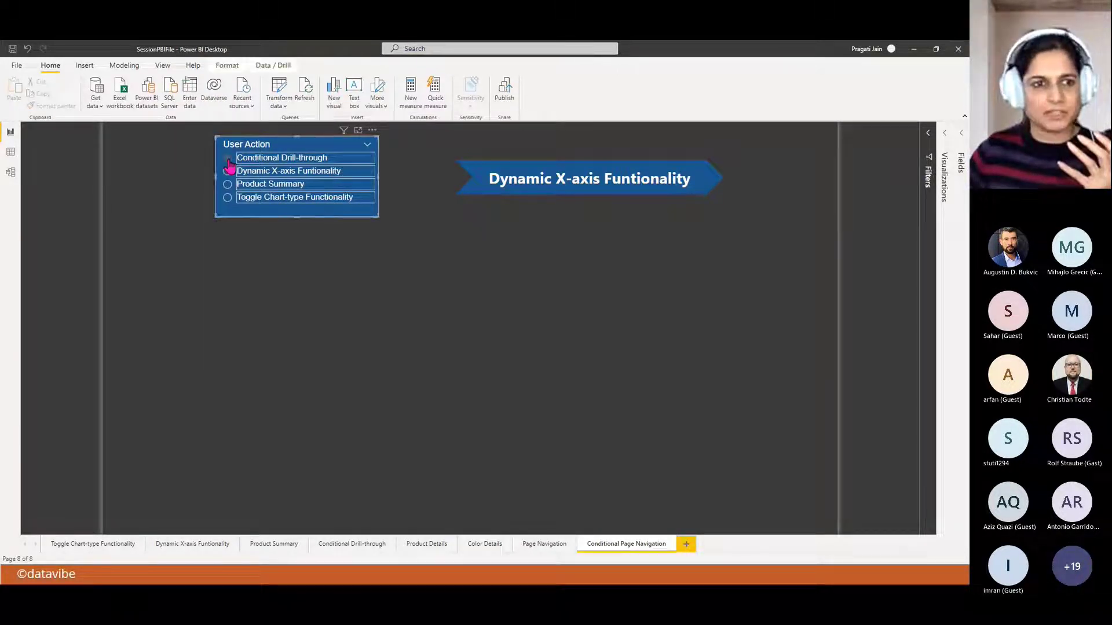
pyautogui.click(227, 172)
pyautogui.click(228, 185)
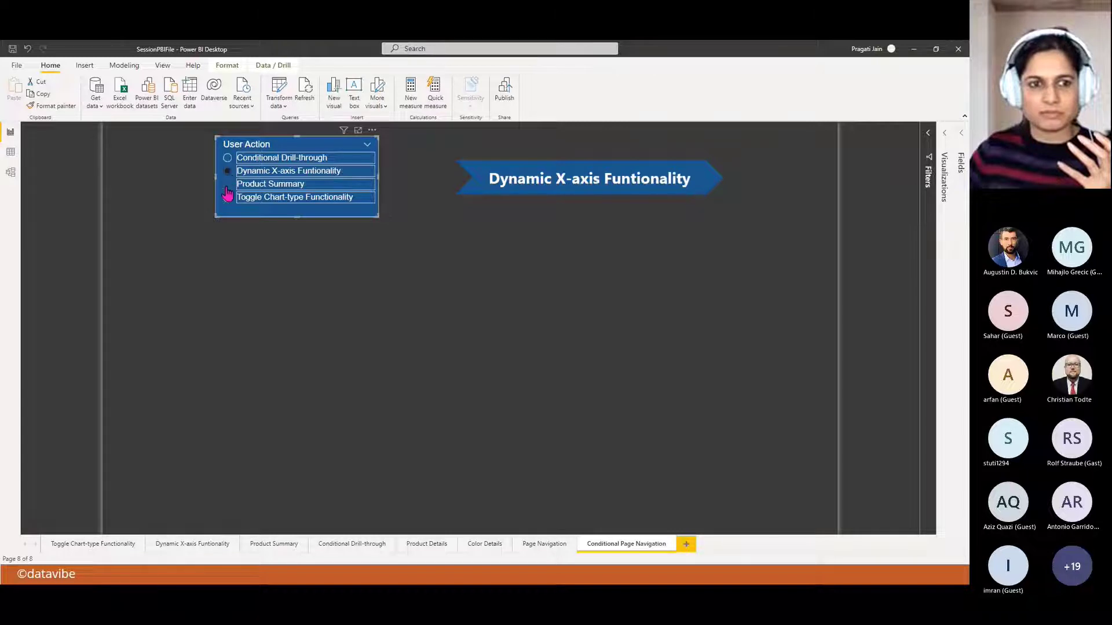
pyautogui.click(228, 197)
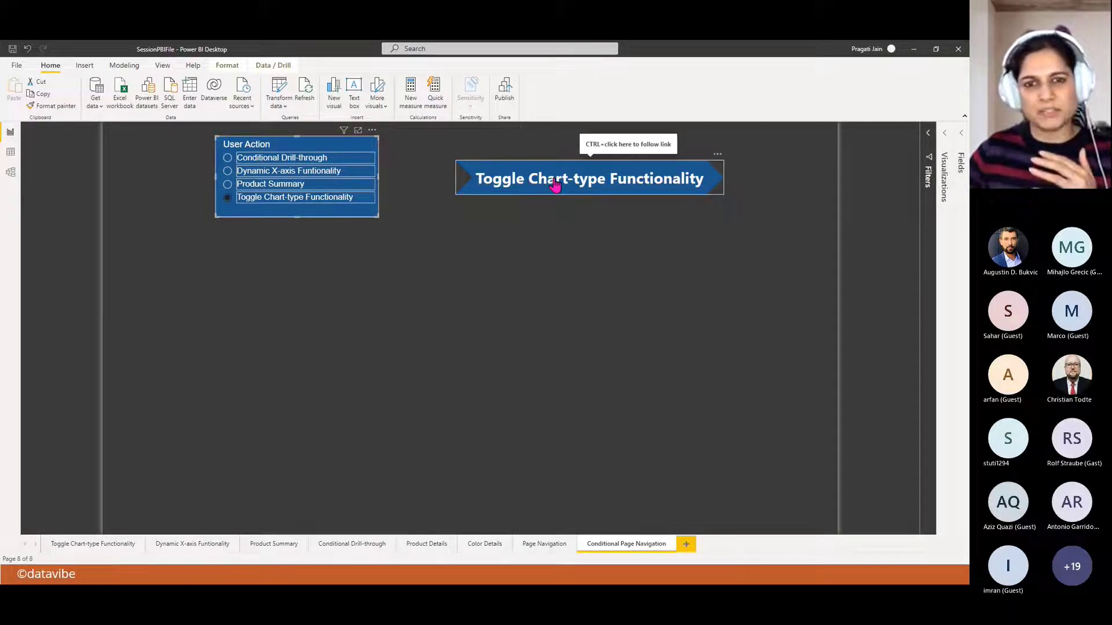
pyautogui.click(518, 278)
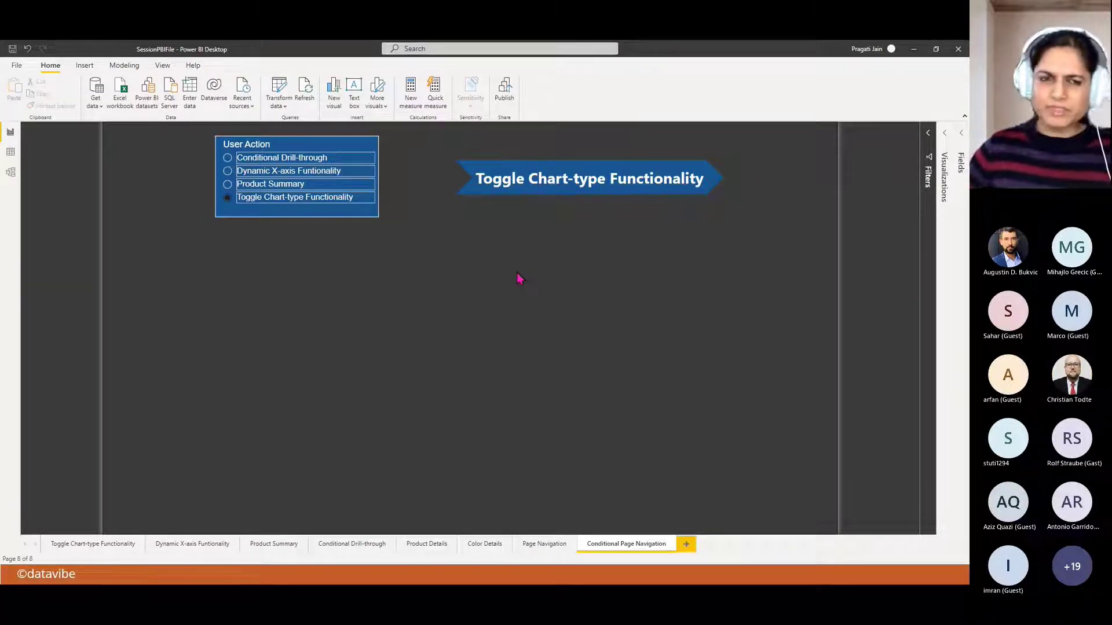
# - Switch back to SessionStartFile, examine the User Input table's data and return to the report page
pyautogui.hotkey('alt', 'Tab')
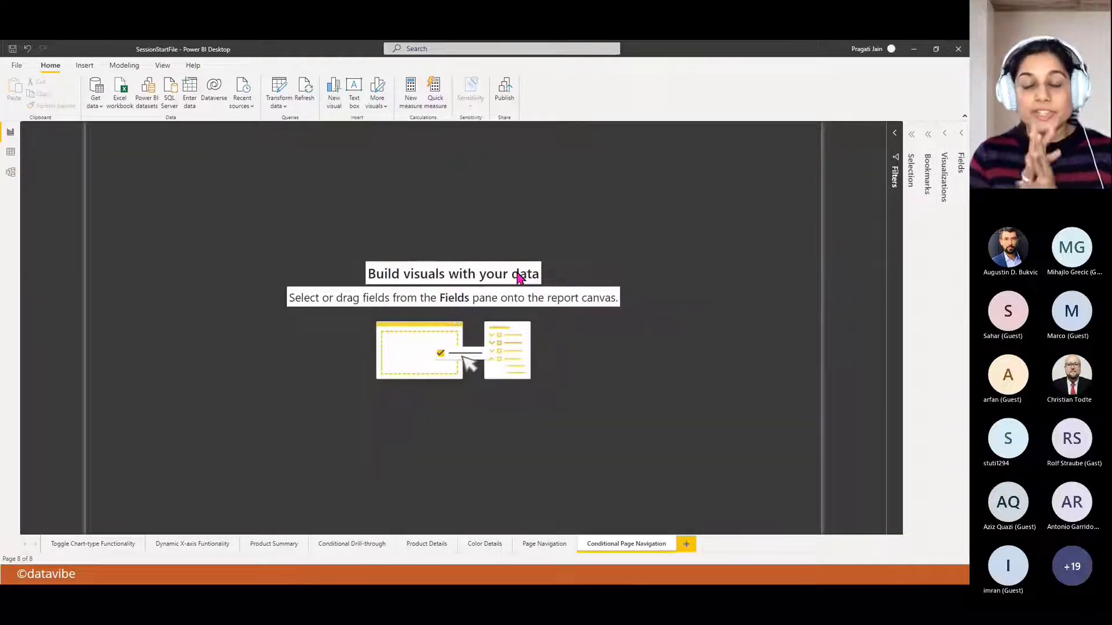
pyautogui.click(11, 153)
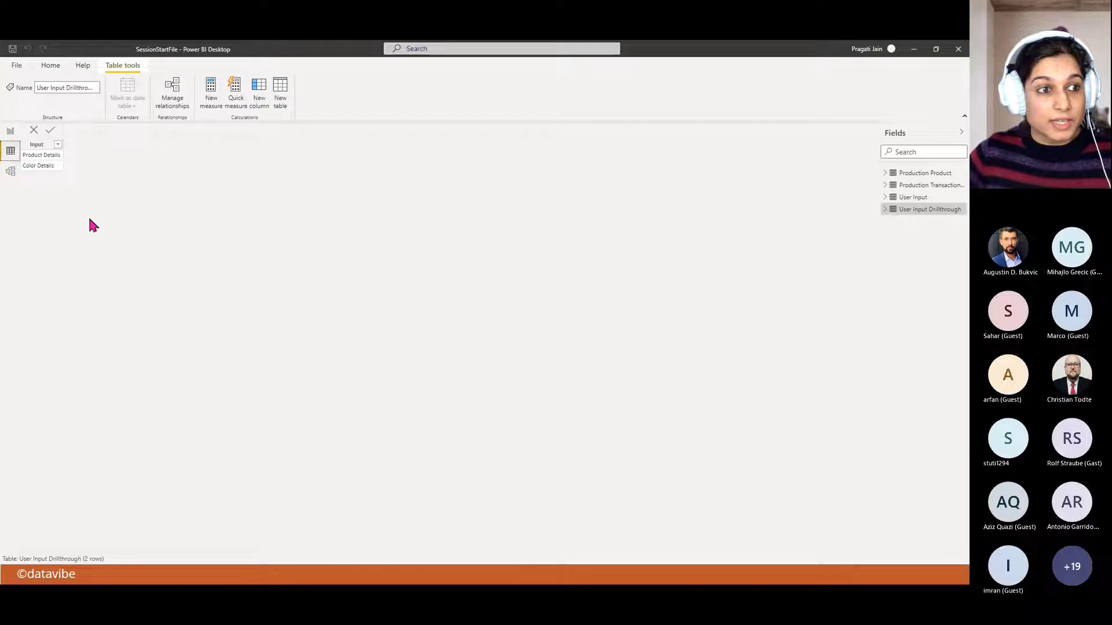
pyautogui.click(914, 197)
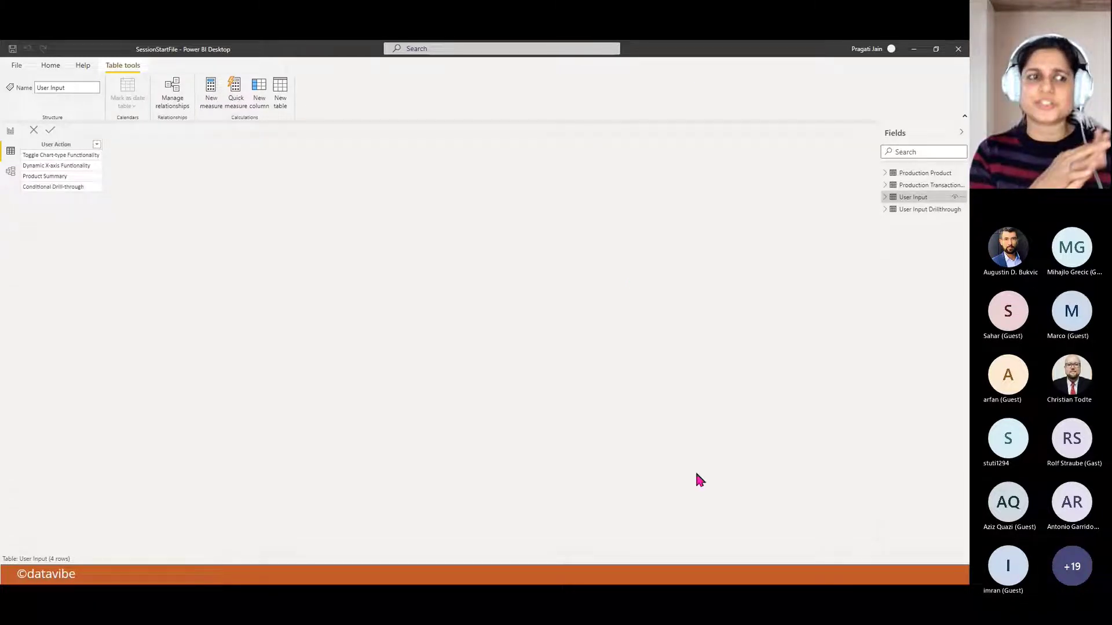
pyautogui.click(9, 133)
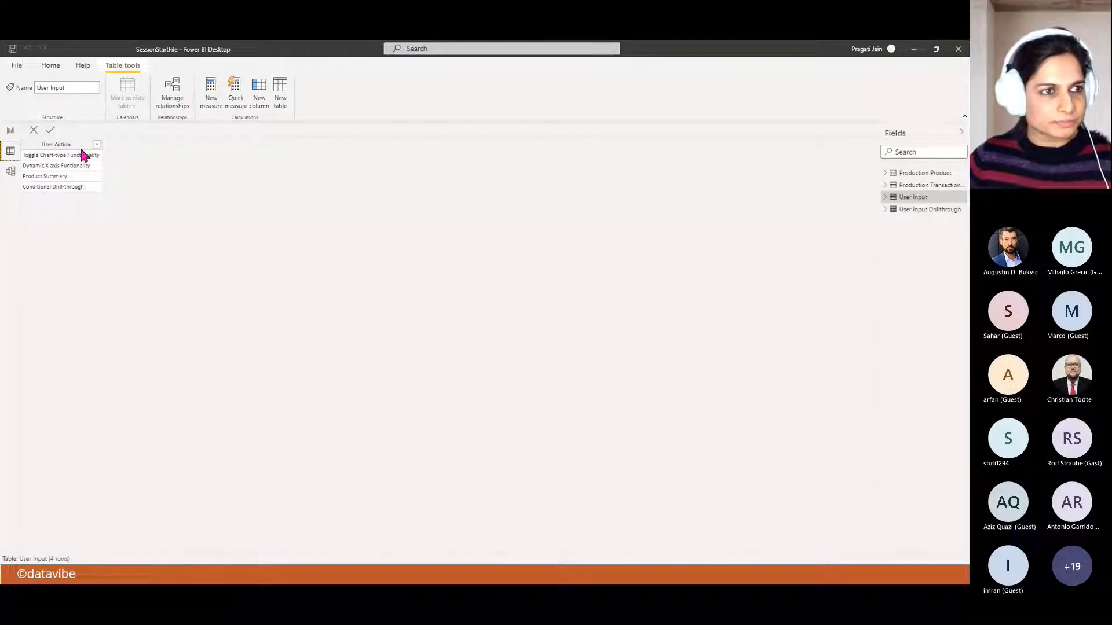
pyautogui.click(11, 132)
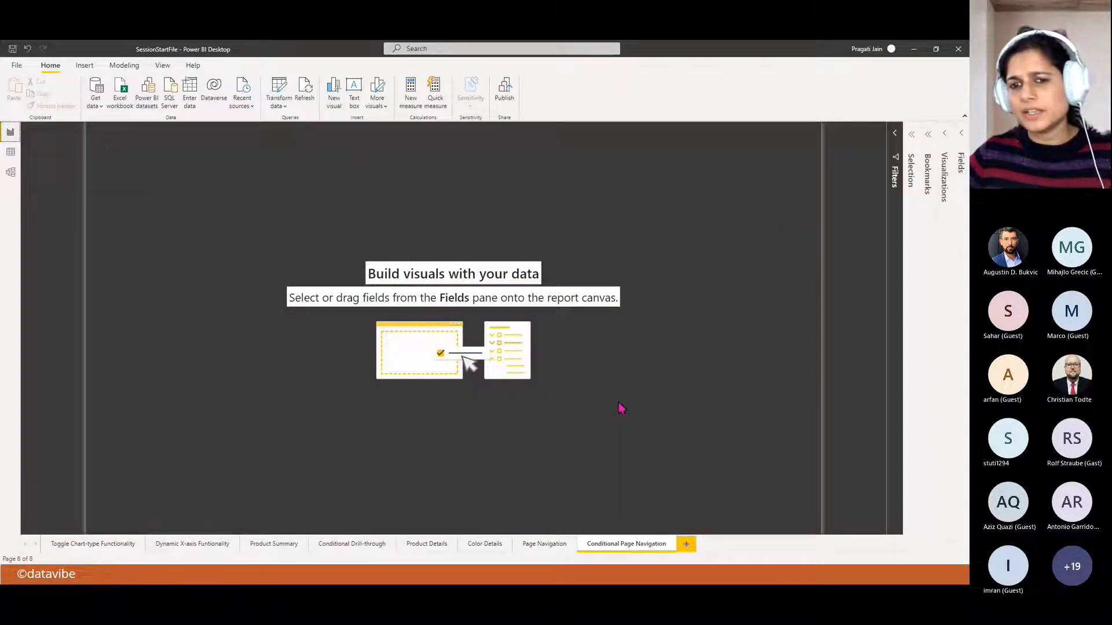
# - Add a slicer near the page's upper left and fill it with the User Action field from the User Input table
pyautogui.click(945, 135)
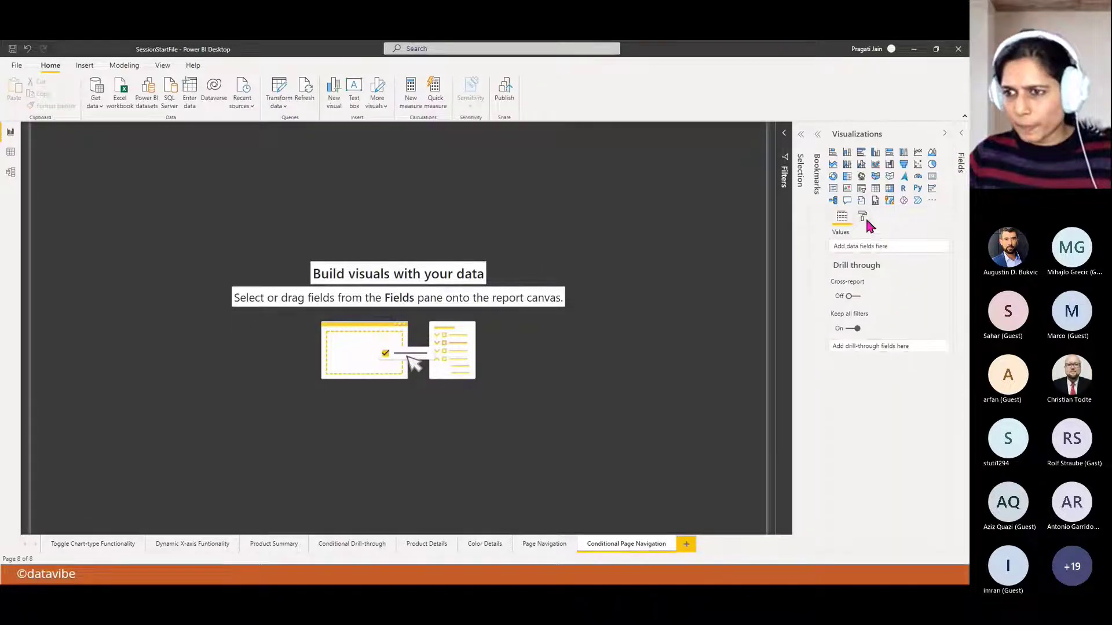
pyautogui.click(861, 189)
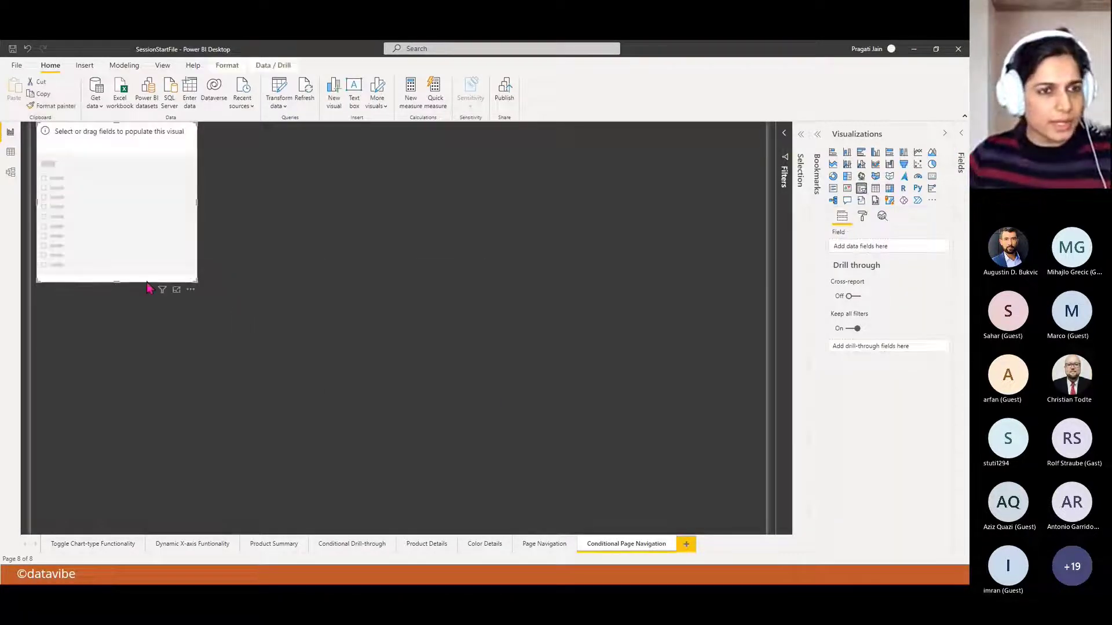
pyautogui.moveTo(154, 288); pyautogui.dragTo(201, 305)
pyautogui.click(961, 135)
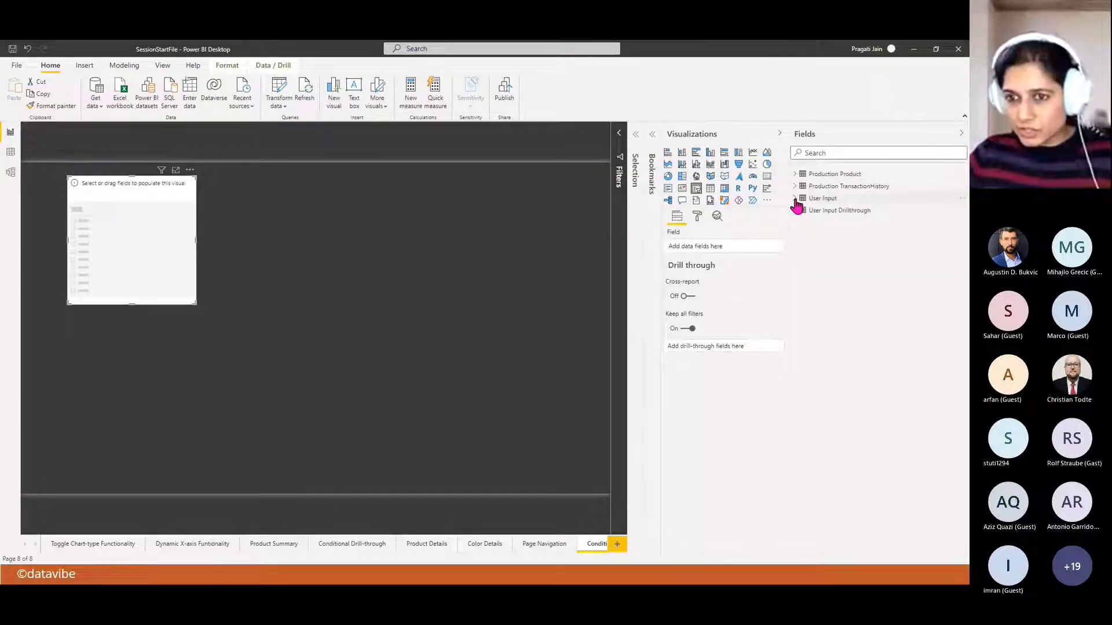
pyautogui.click(796, 199)
pyautogui.moveTo(840, 210); pyautogui.dragTo(719, 249)
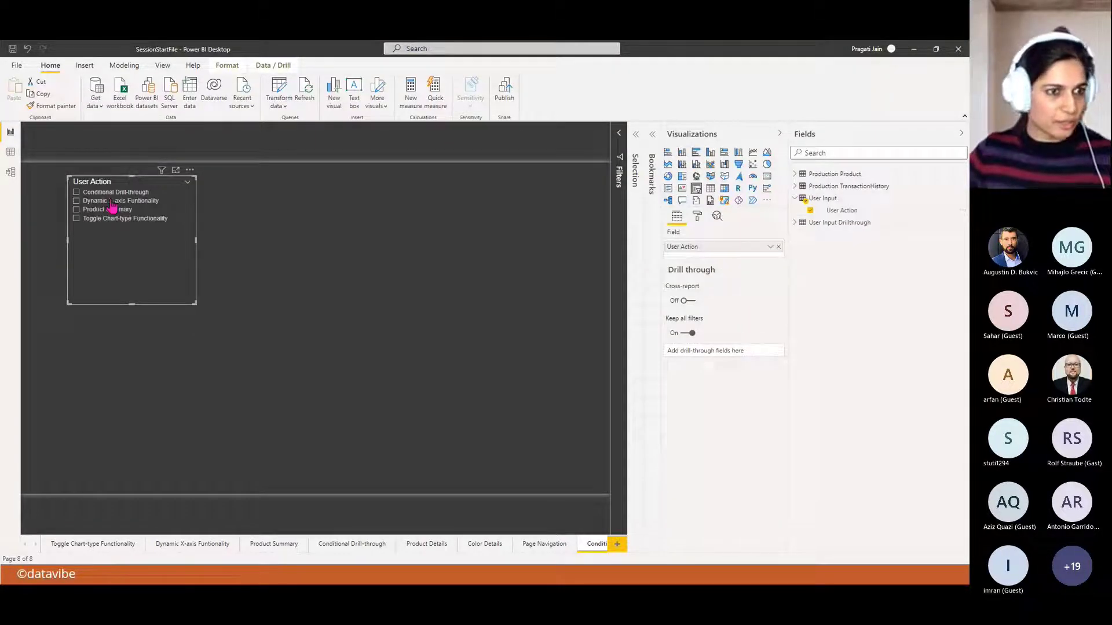
# - Turn on single select for the User Action slicer, then shorten it and shift it to the right
pyautogui.click(697, 217)
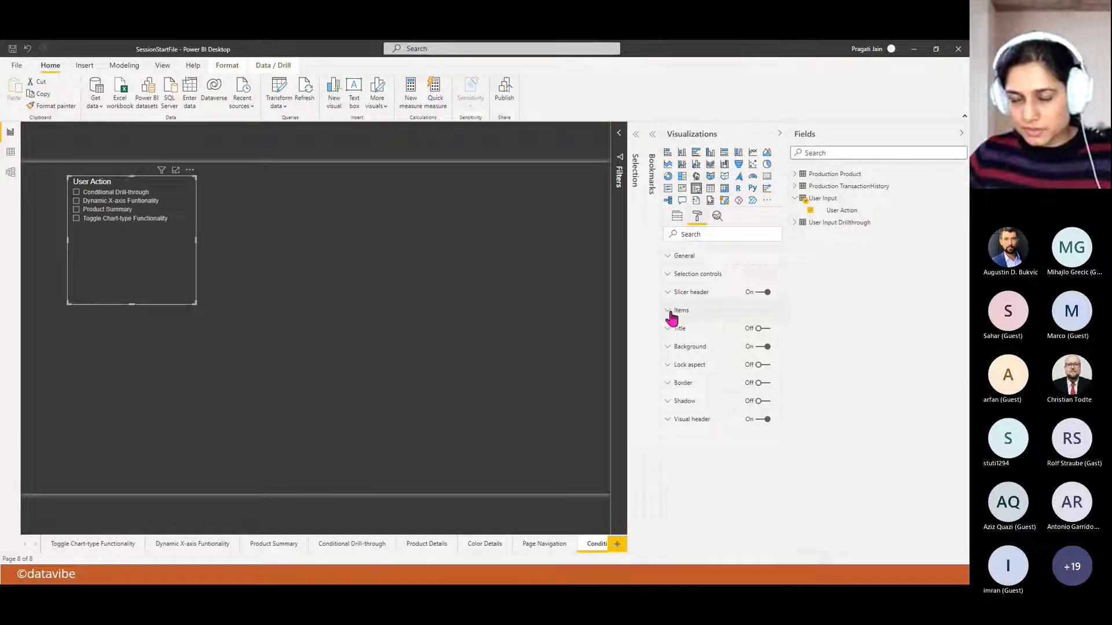
pyautogui.click(682, 275)
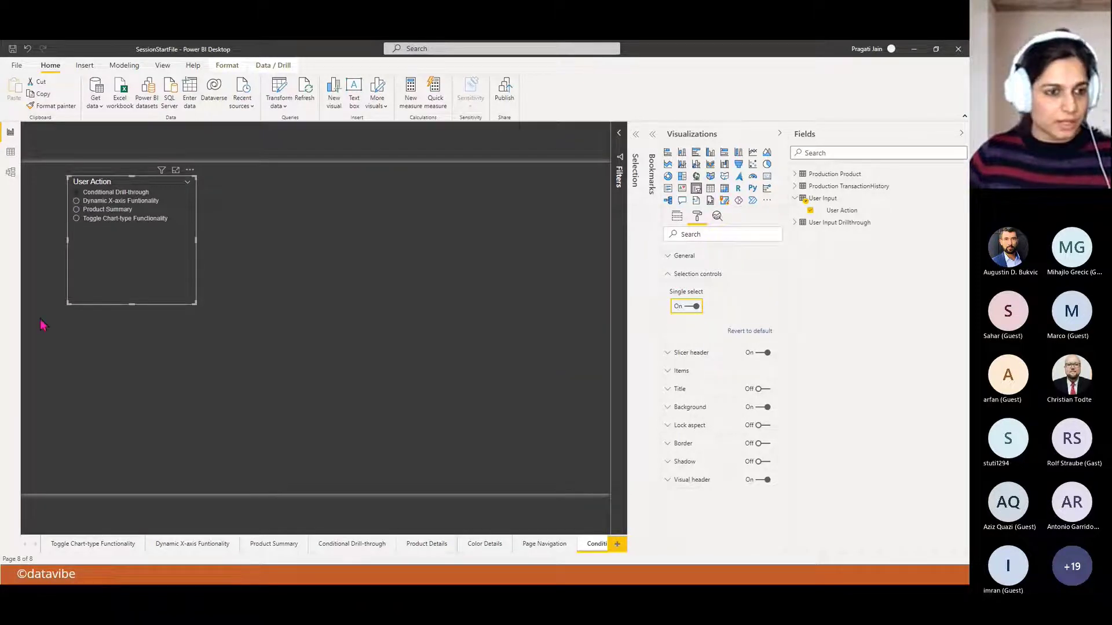
pyautogui.moveTo(112, 307); pyautogui.dragTo(215, 253)
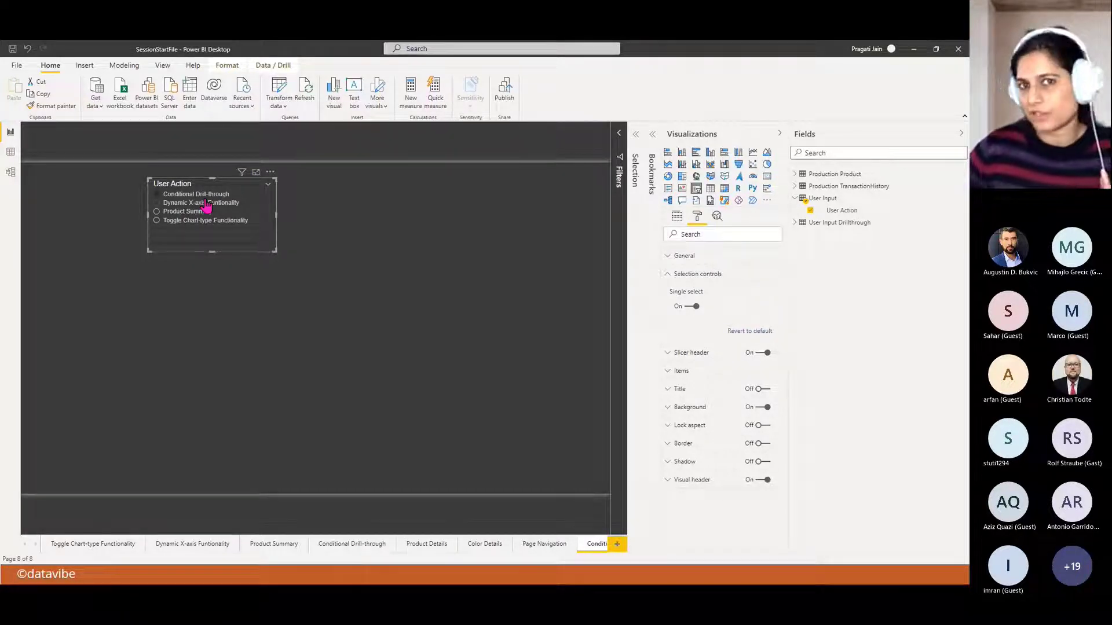
pyautogui.click(672, 276)
pyautogui.click(698, 295)
pyautogui.click(693, 296)
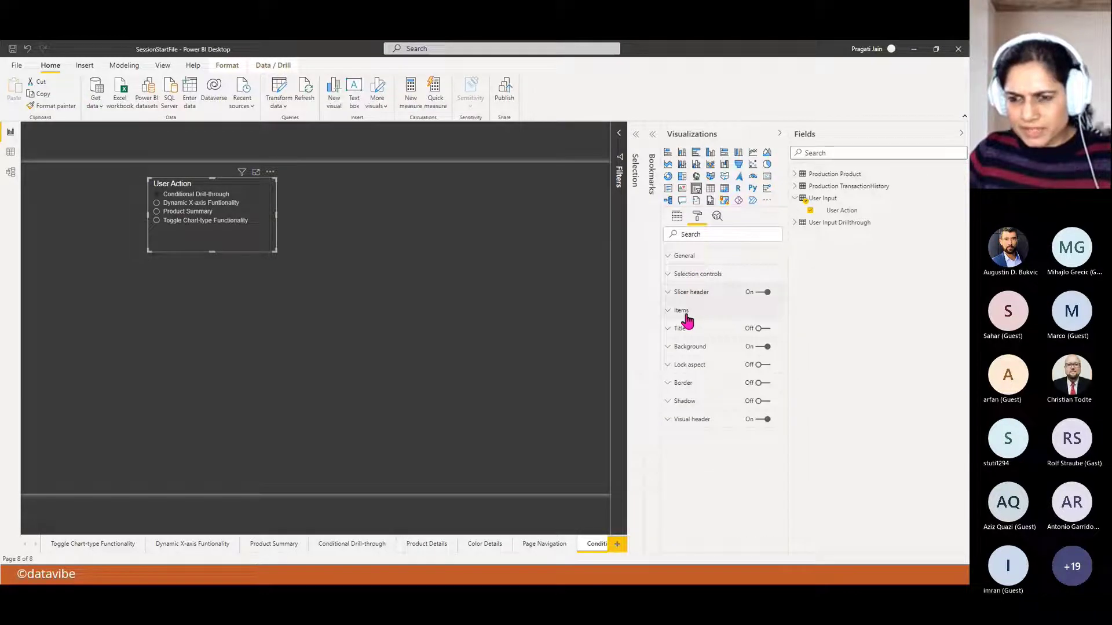
# - Set the slicer items' text size to 12 pt and their font color to white
pyautogui.click(684, 312)
pyautogui.click(696, 435)
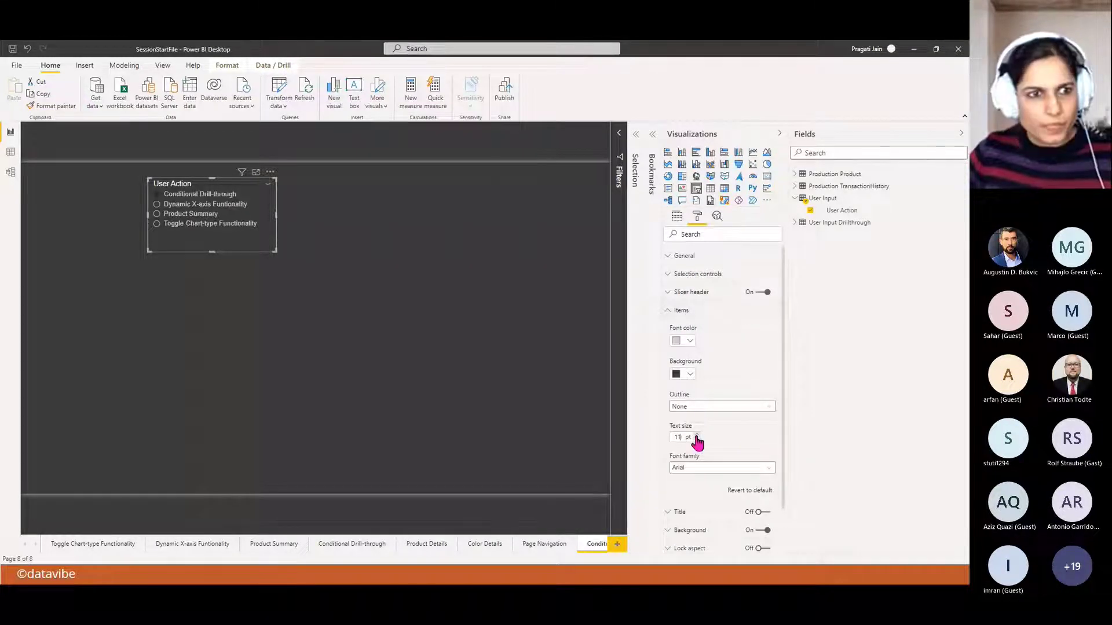
pyautogui.click(697, 435)
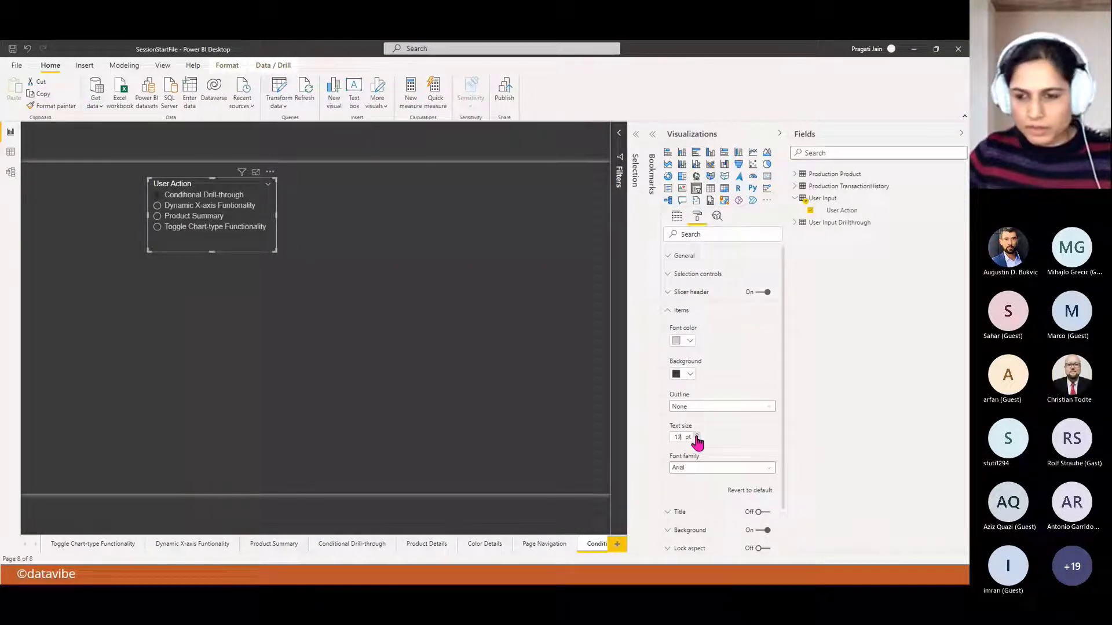
pyautogui.click(690, 342)
pyautogui.click(685, 361)
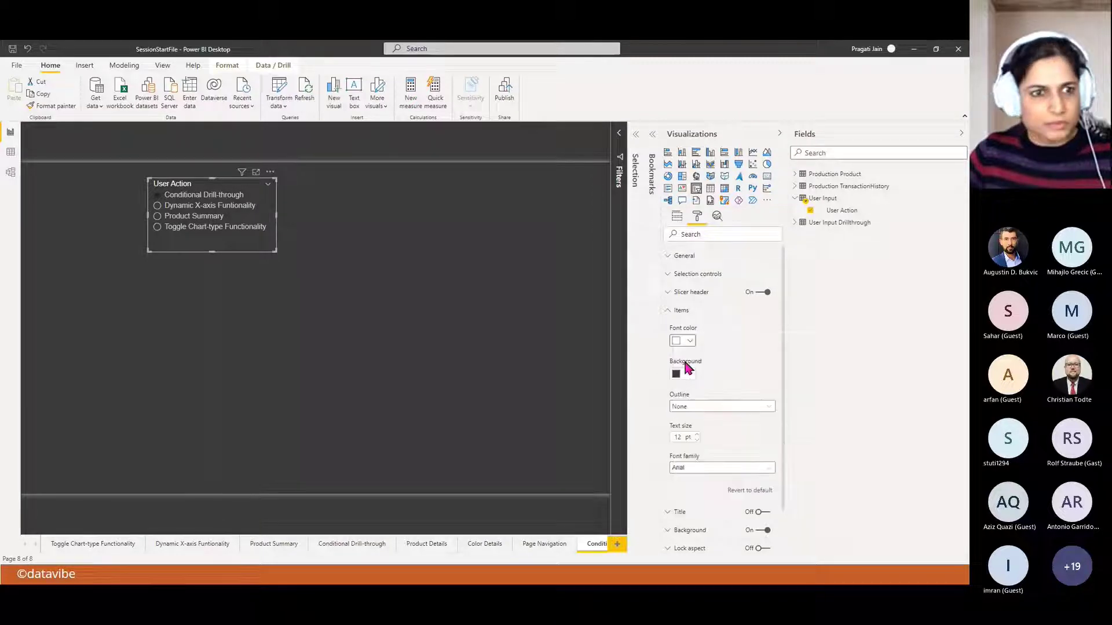
# - Turn on the User Action slicer's border and color it white
pyautogui.click(149, 270)
pyautogui.click(187, 250)
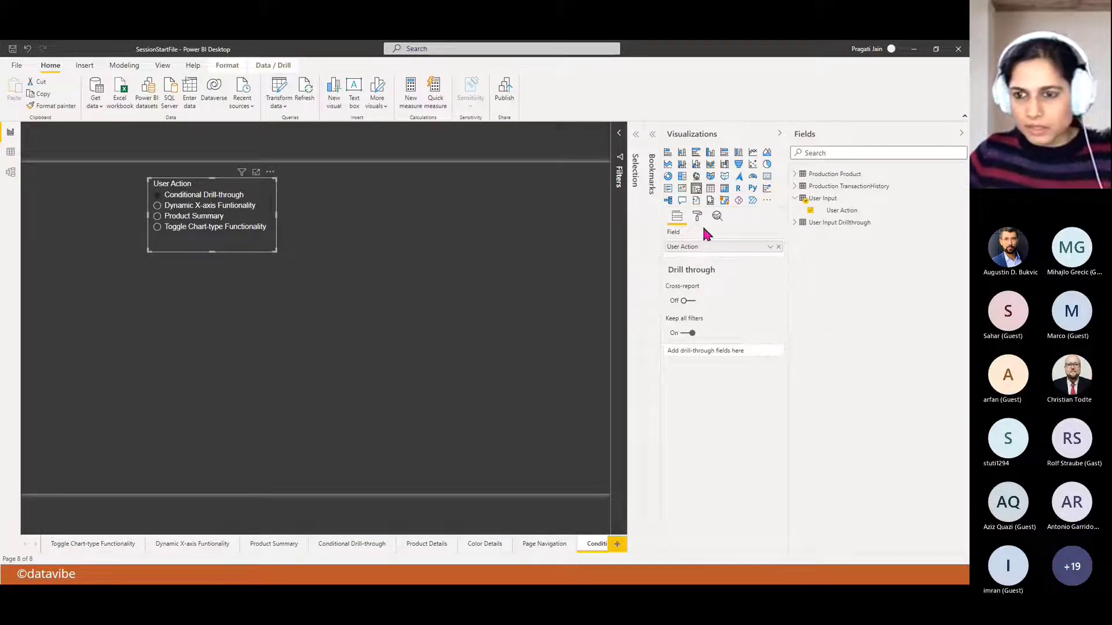
pyautogui.click(697, 217)
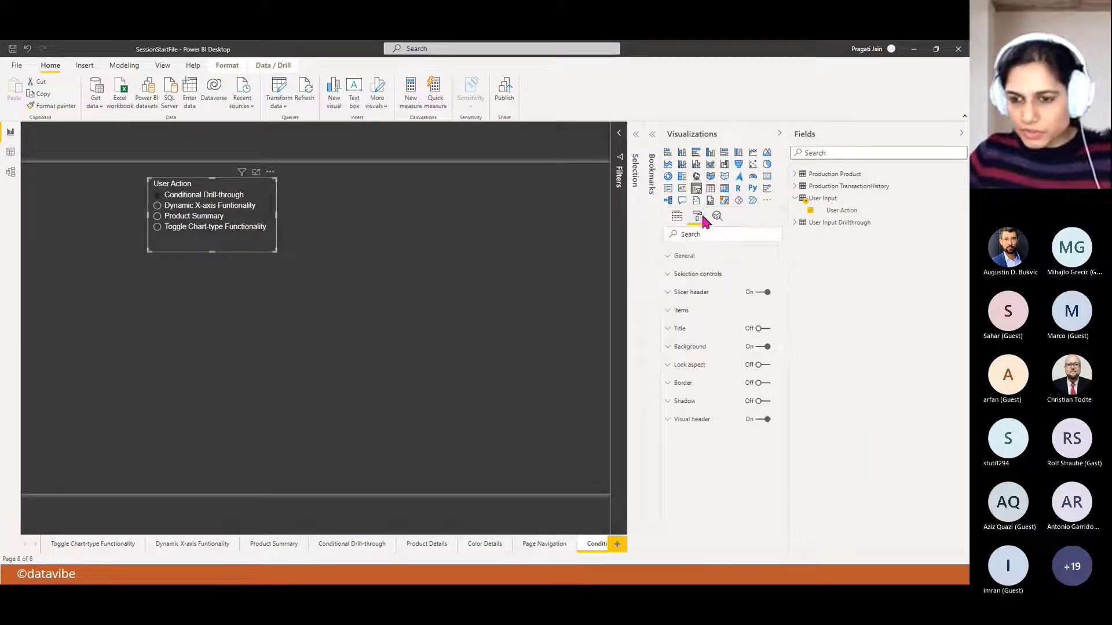
pyautogui.click(686, 384)
pyautogui.click(686, 414)
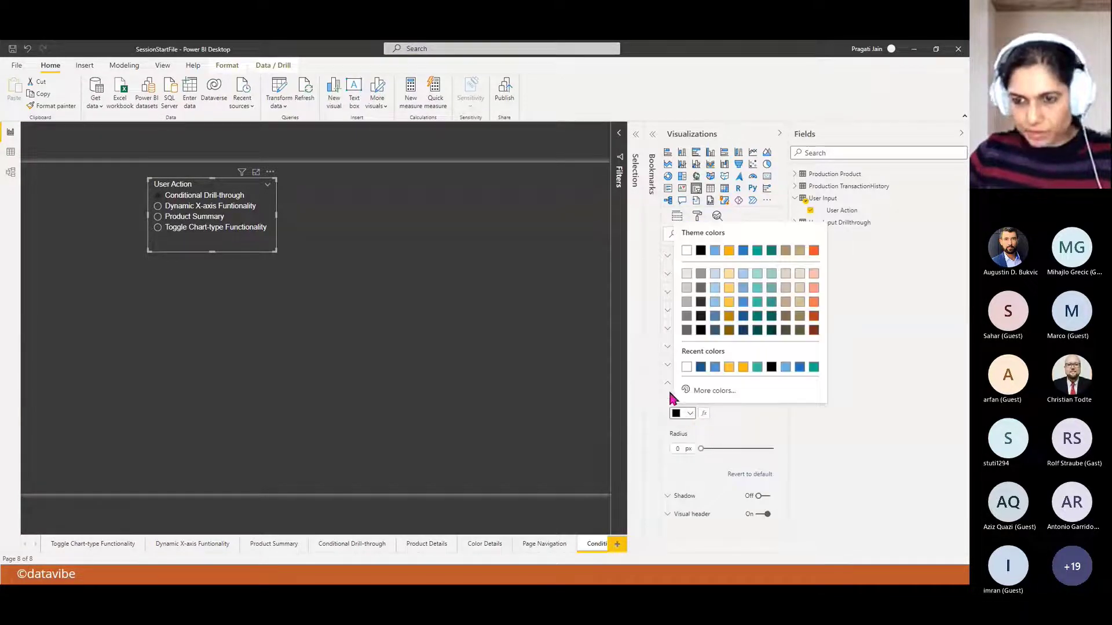
pyautogui.click(519, 397)
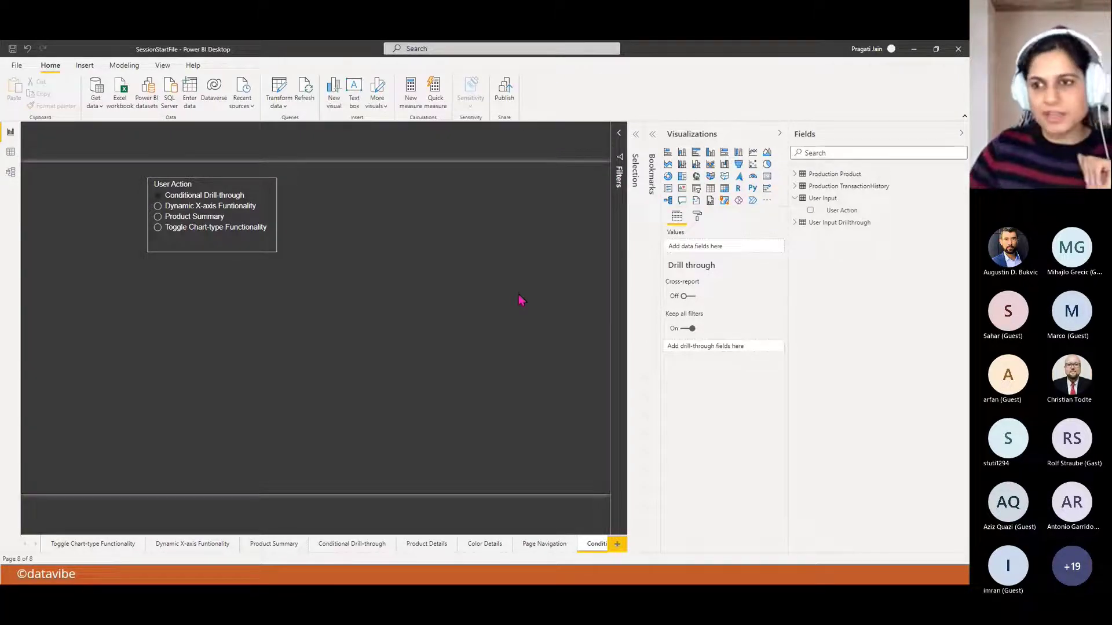
# - Insert a blank button, place it to the right of the slicer as a wide bar and set its shape to Chevron arrow
pyautogui.click(84, 65)
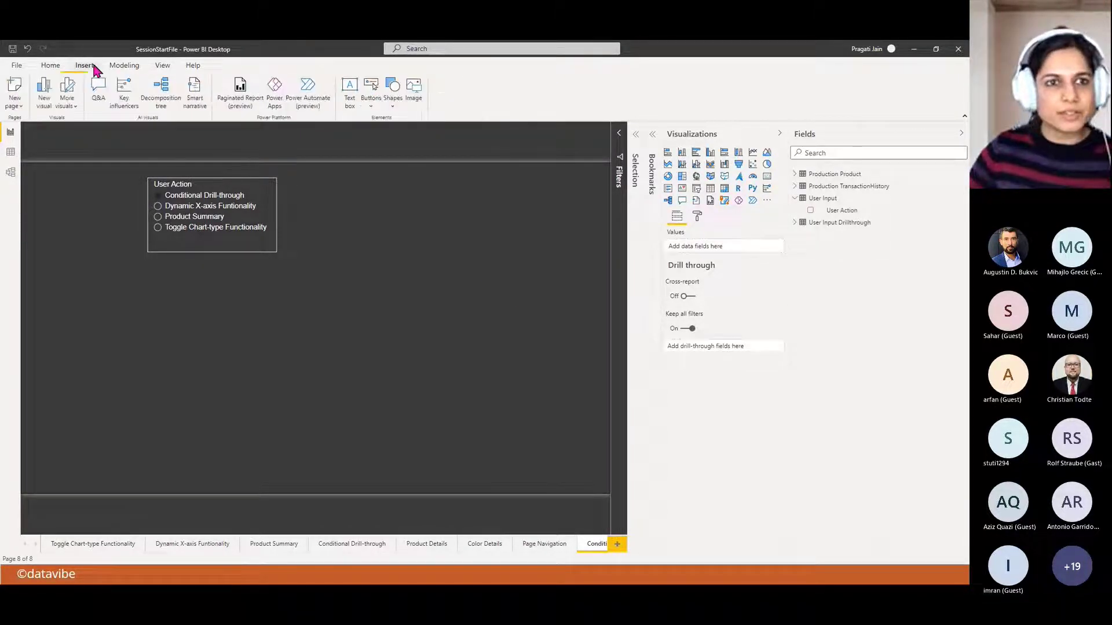
pyautogui.click(370, 102)
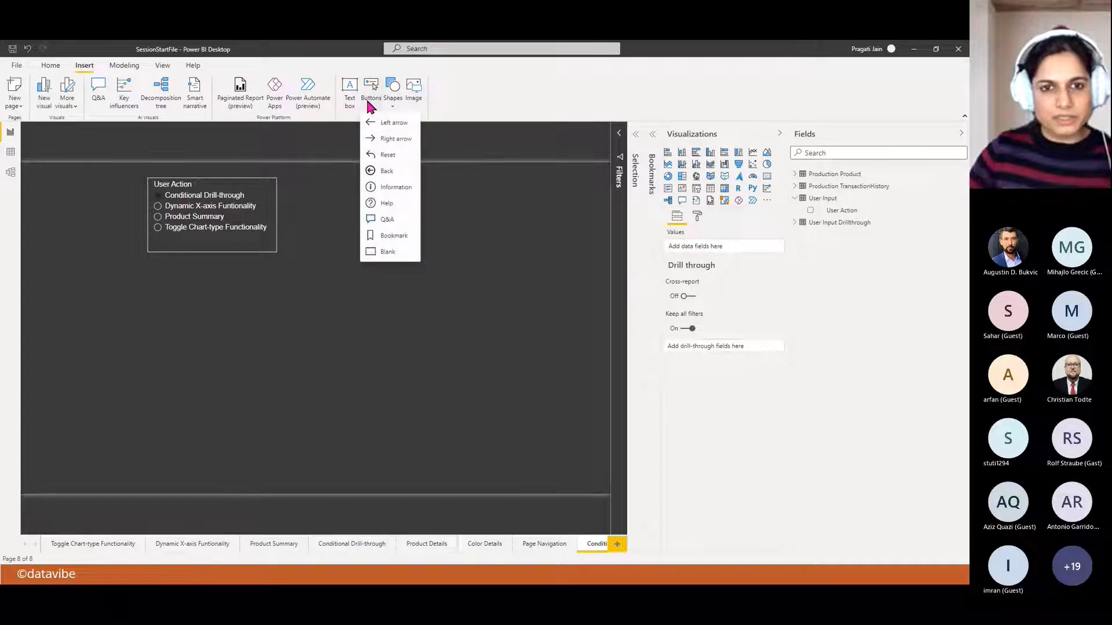
pyautogui.click(387, 251)
pyautogui.moveTo(32, 187); pyautogui.dragTo(520, 192)
pyautogui.click(697, 270)
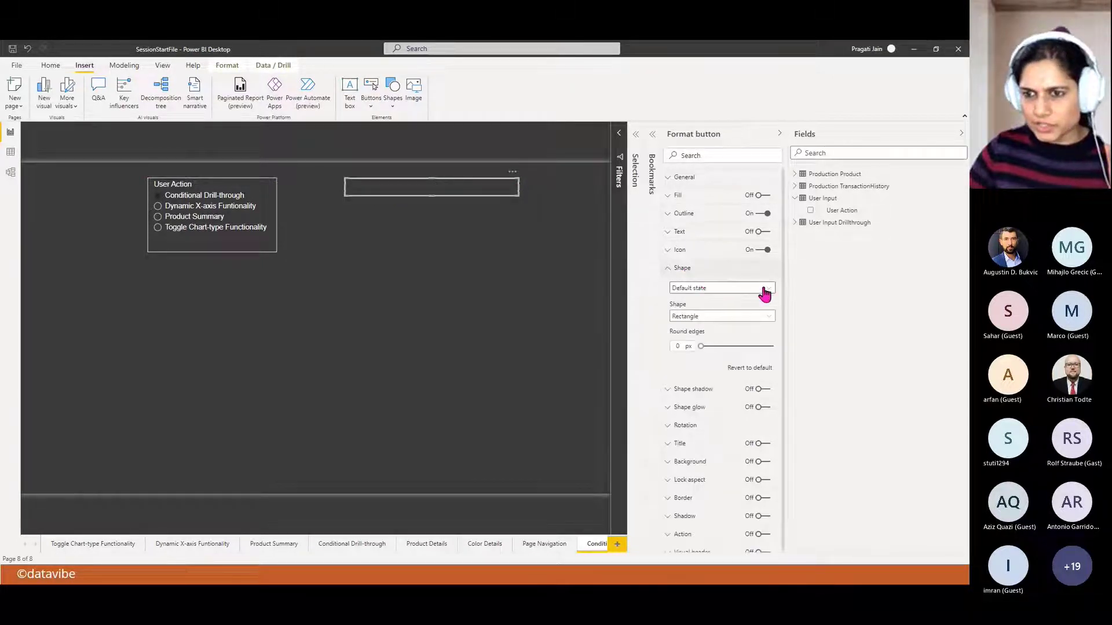
pyautogui.click(765, 318)
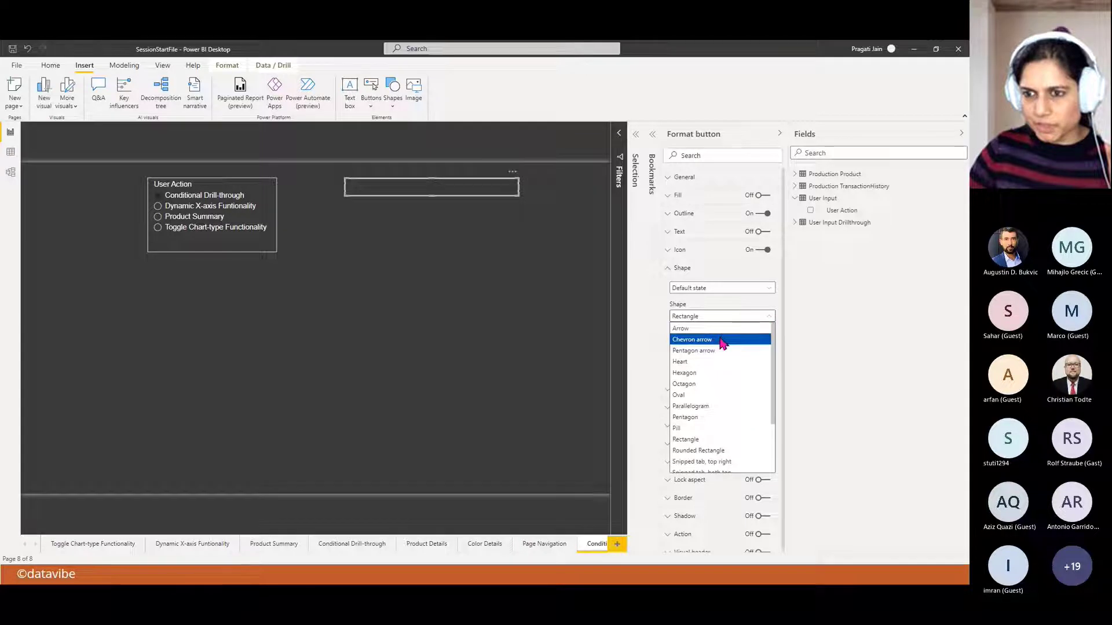
pyautogui.click(722, 341)
pyautogui.click(670, 269)
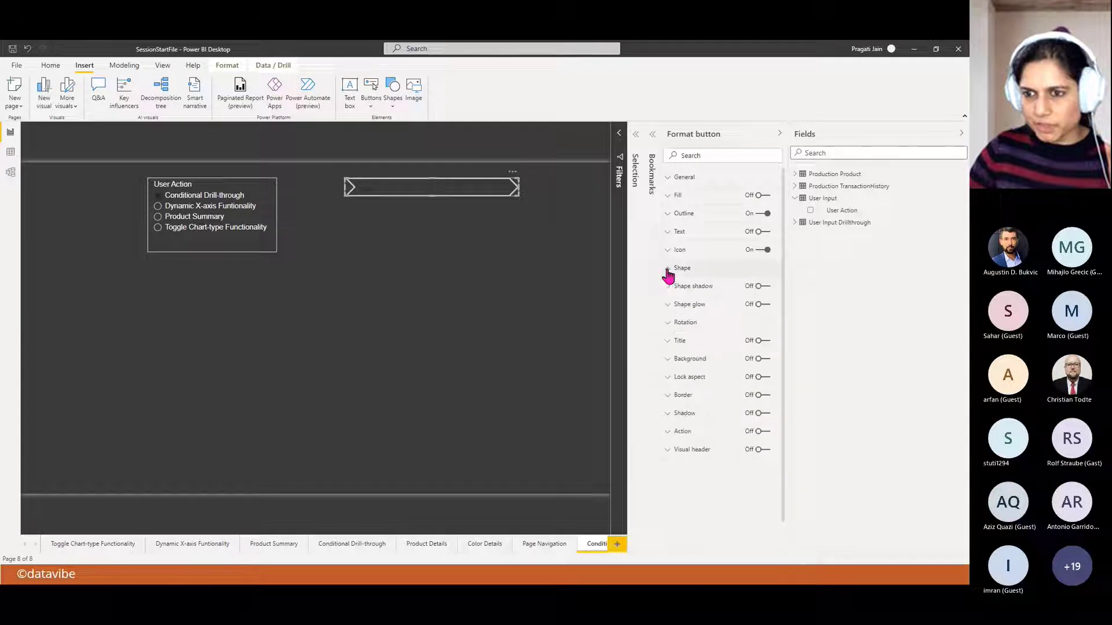
# - Set the chevron button's outline color to white and make the button slightly taller
pyautogui.click(683, 215)
pyautogui.click(690, 264)
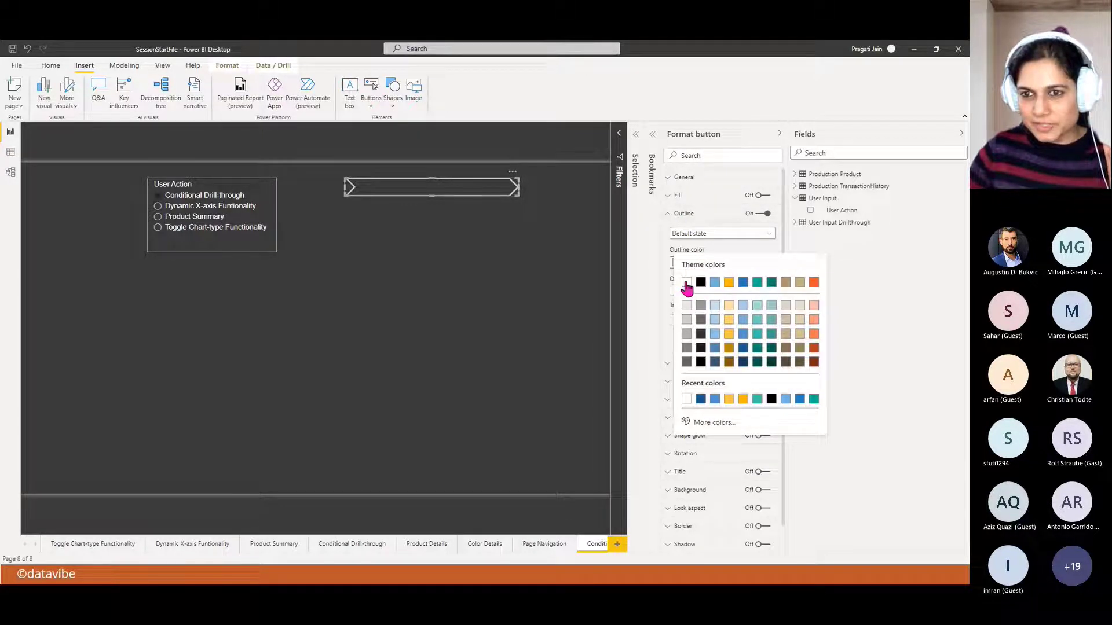
pyautogui.click(686, 282)
pyautogui.click(667, 215)
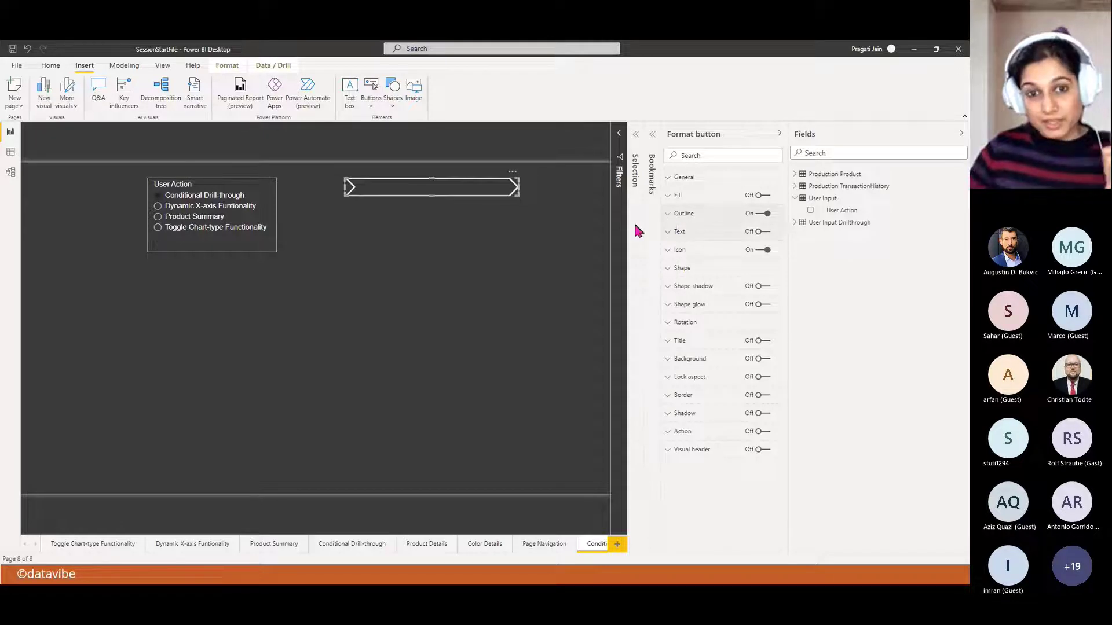
pyautogui.moveTo(430, 195); pyautogui.dragTo(433, 203)
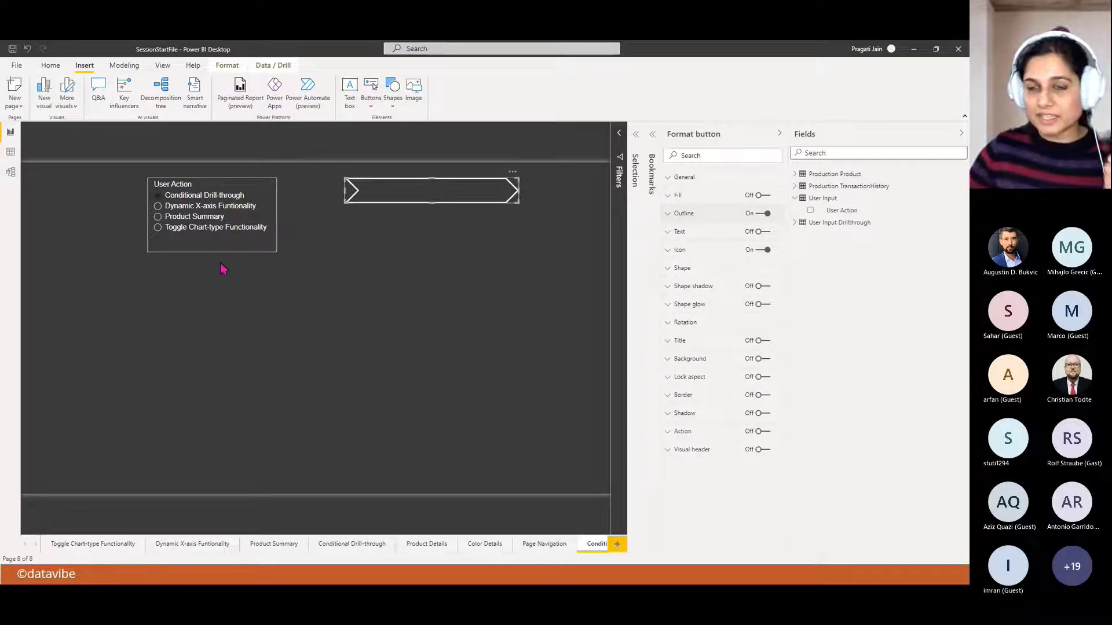
# - Turn on the button's text and base it on the field value of User Action from the User Input table
pyautogui.click(762, 231)
pyautogui.click(682, 232)
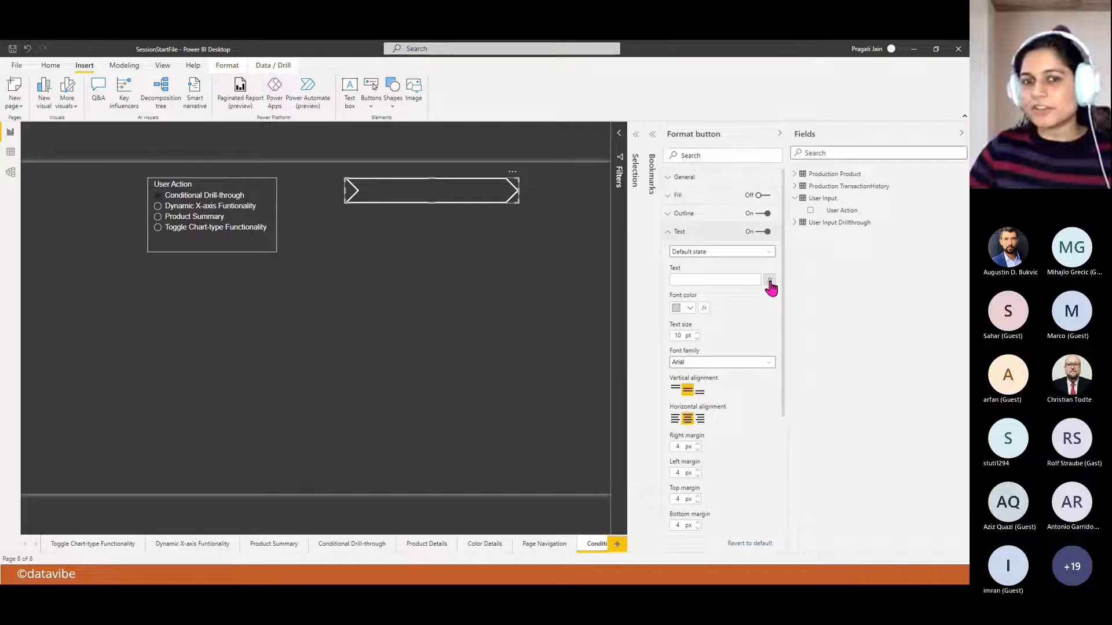
pyautogui.click(769, 279)
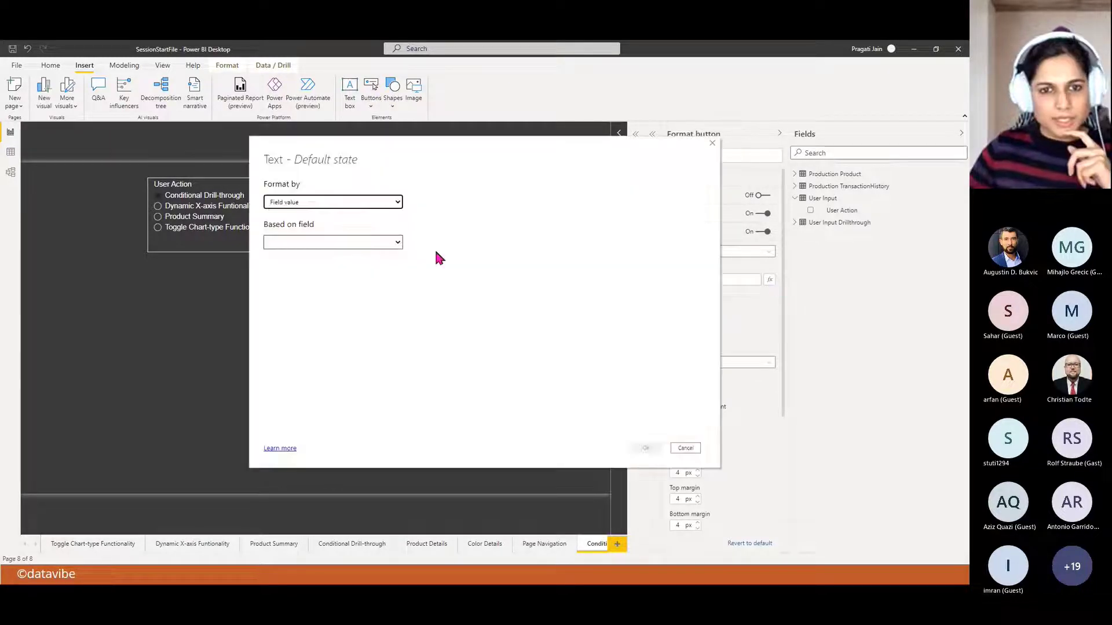
pyautogui.click(399, 244)
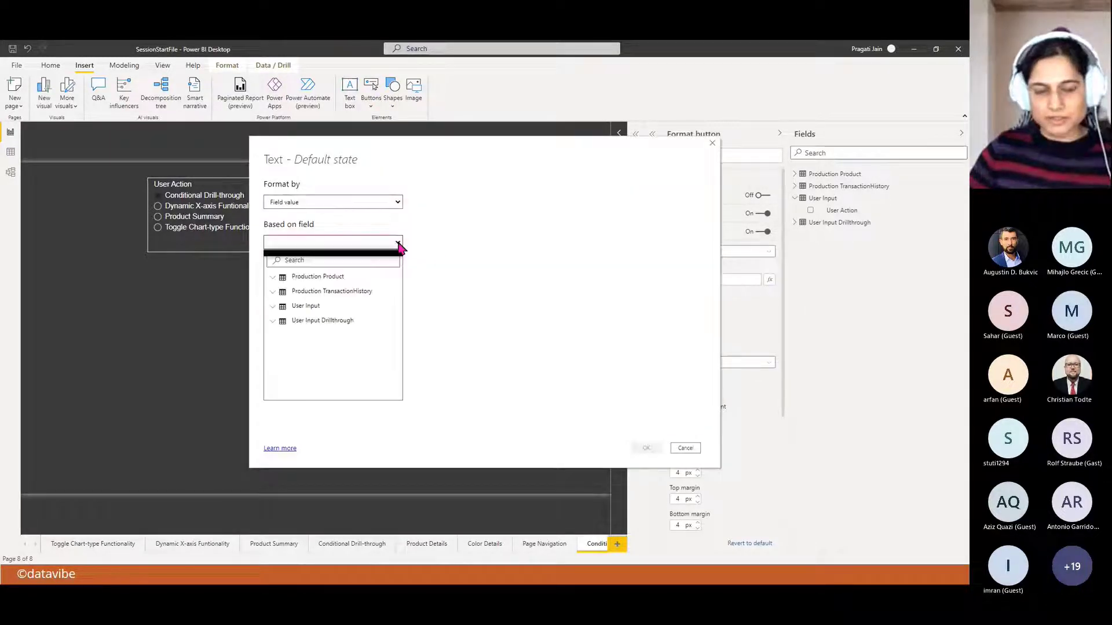
pyautogui.click(310, 307)
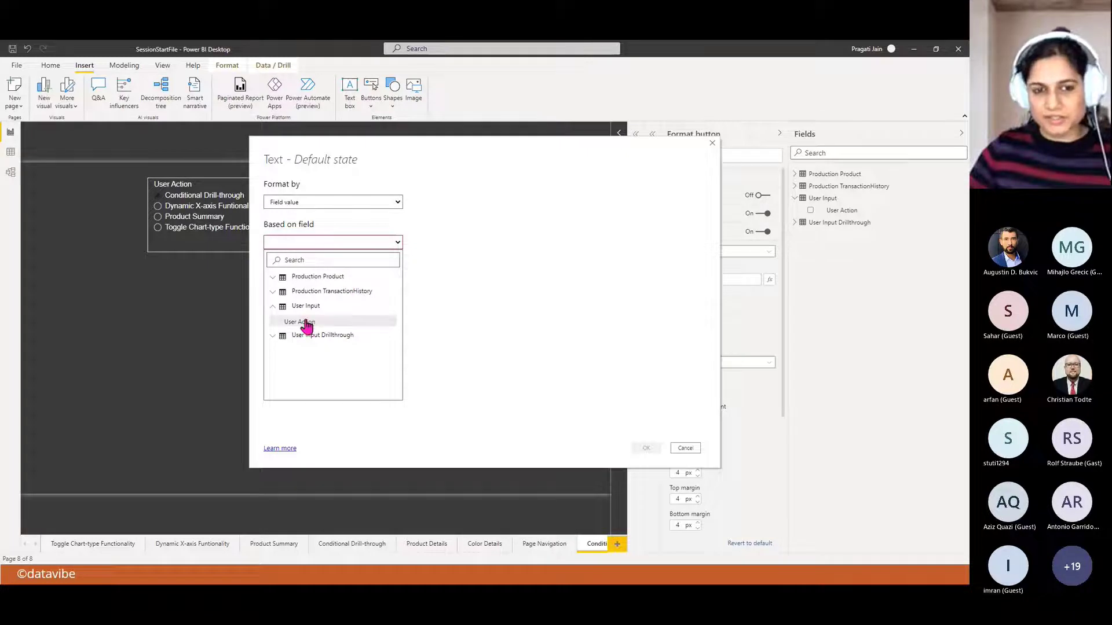
pyautogui.click(306, 323)
pyautogui.click(647, 448)
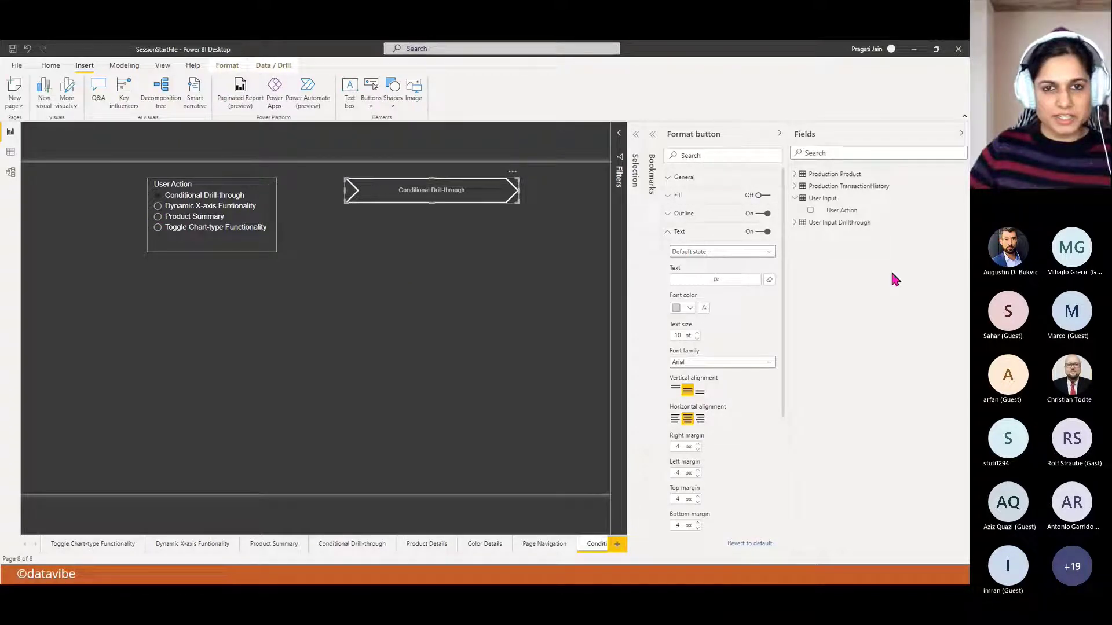
# - Format the button's text in white at 16 pt and widen the button slightly to the right
pyautogui.click(690, 308)
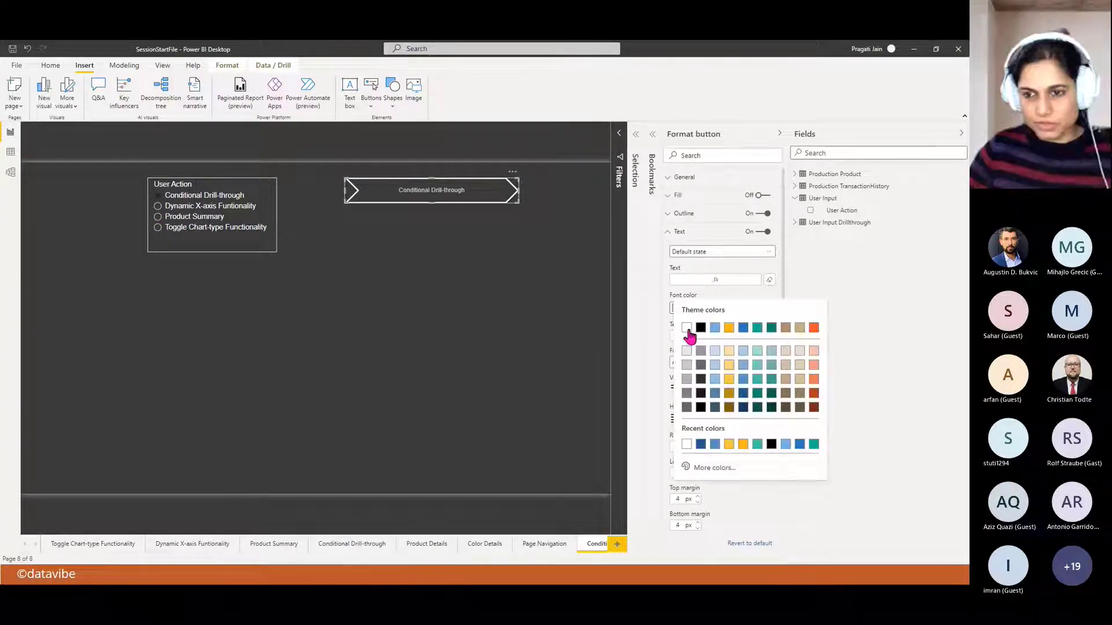
pyautogui.click(688, 328)
pyautogui.click(696, 334)
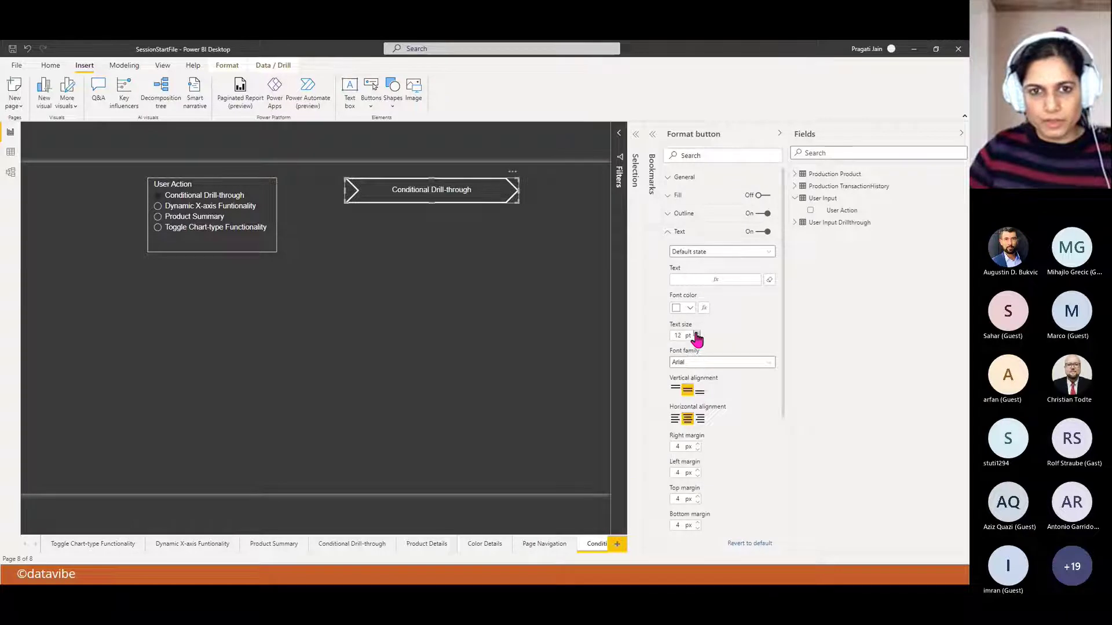
pyautogui.click(696, 334)
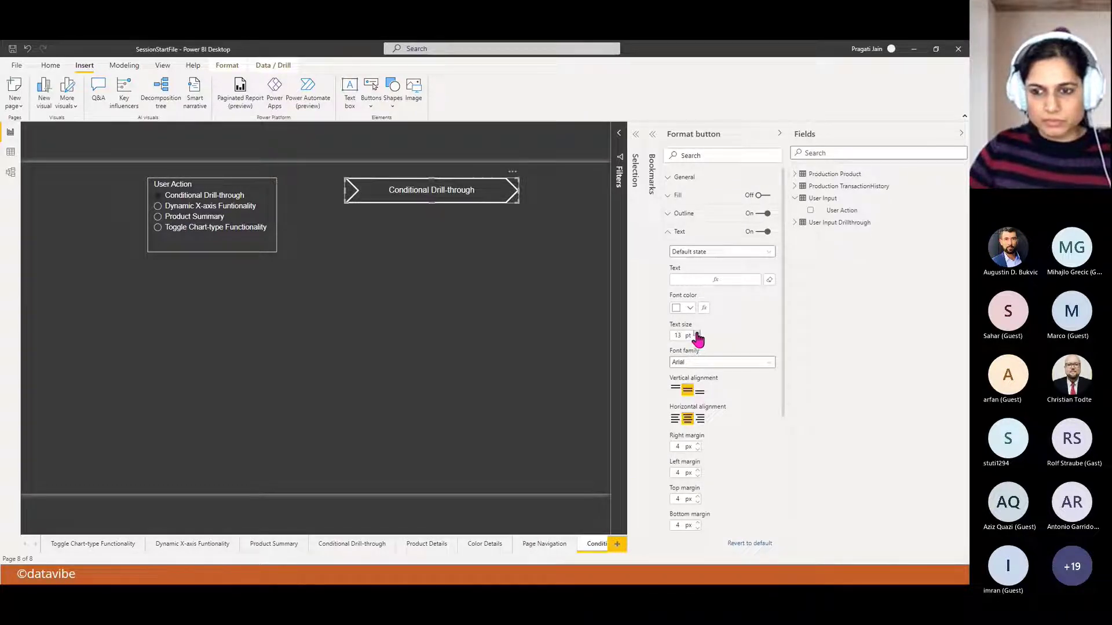
pyautogui.click(696, 335)
pyautogui.click(696, 334)
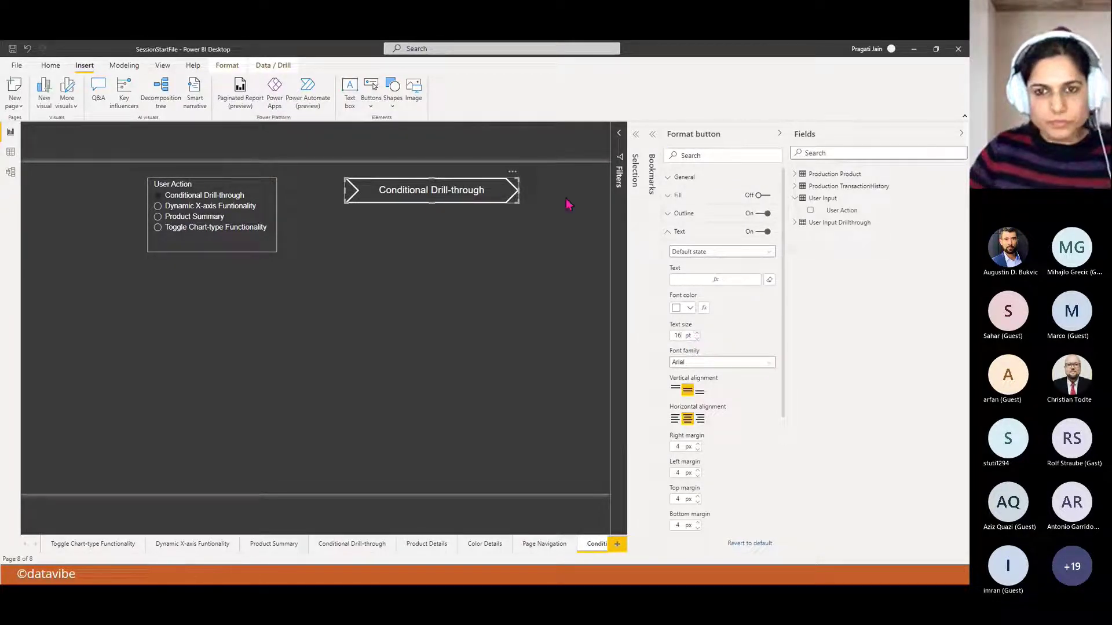
pyautogui.moveTo(519, 192); pyautogui.dragTo(537, 195)
pyautogui.click(570, 261)
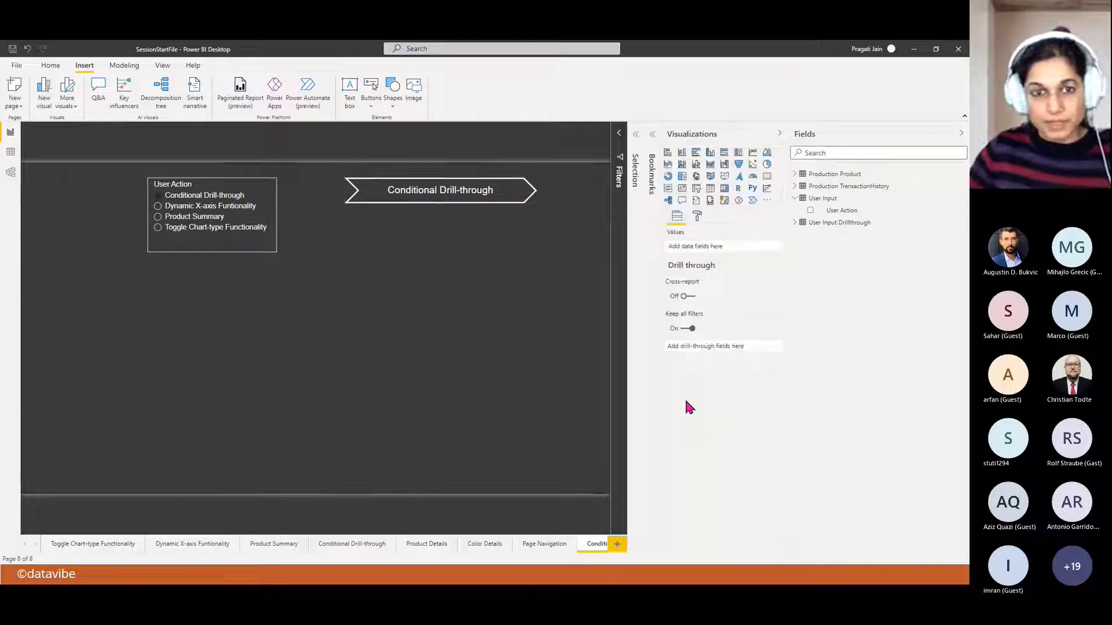
# - Test the button's dynamic text by choosing Dynamic X-axis Funtionality and Product Summary in the User Action slicer
pyautogui.click(157, 207)
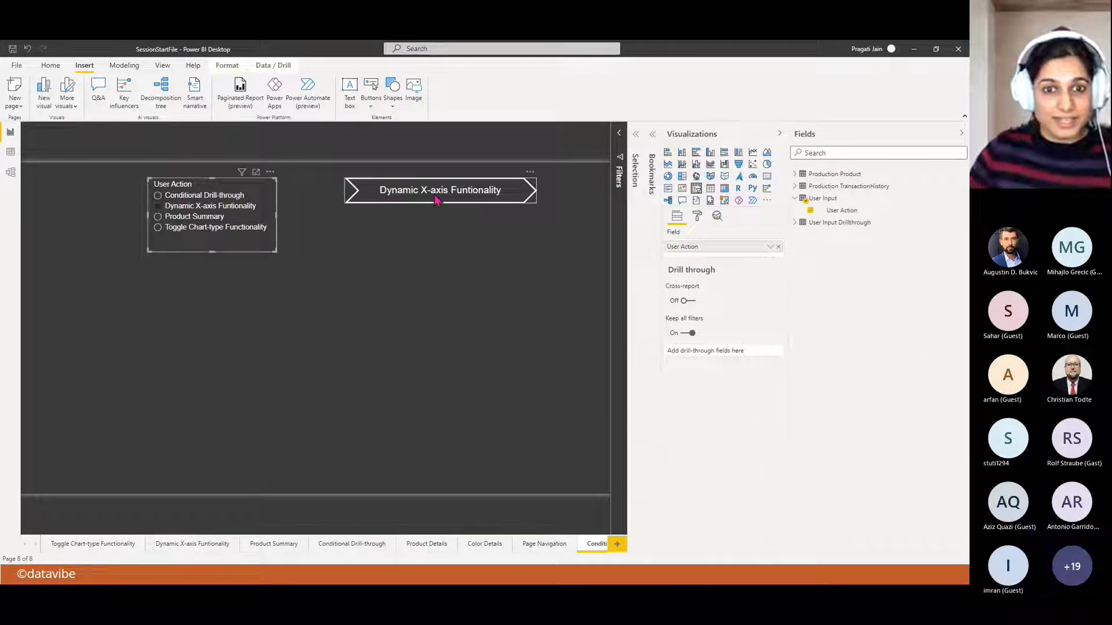
pyautogui.click(158, 217)
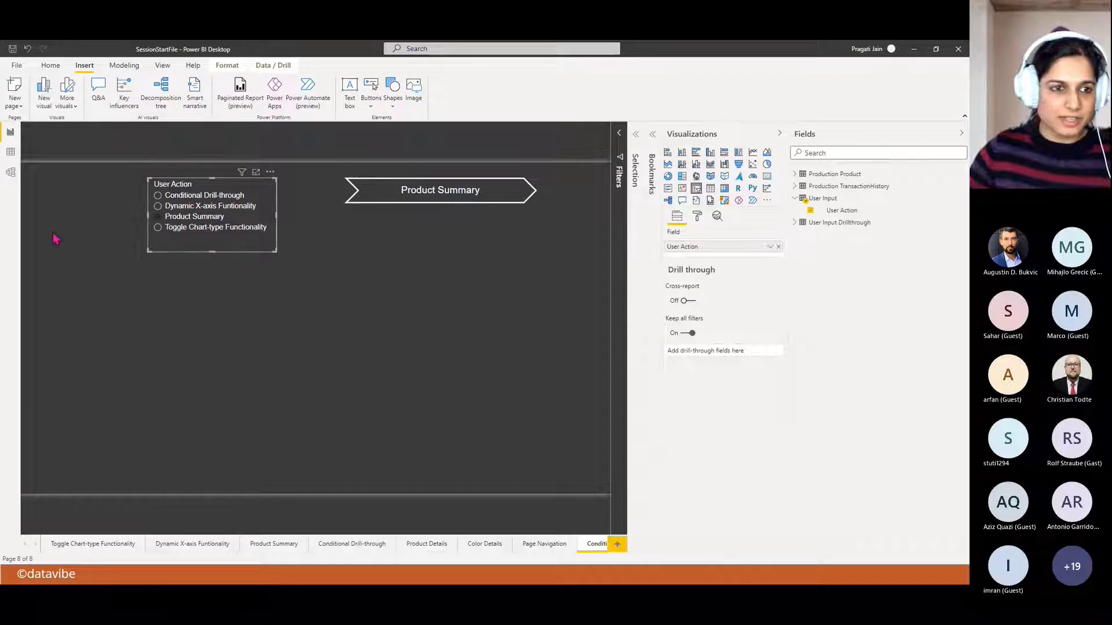
# - Test the button's dynamic text by choosing Toggle Chart-type Functionality and Conditional Drill-through in the User Action slicer
pyautogui.click(157, 227)
pyautogui.click(158, 196)
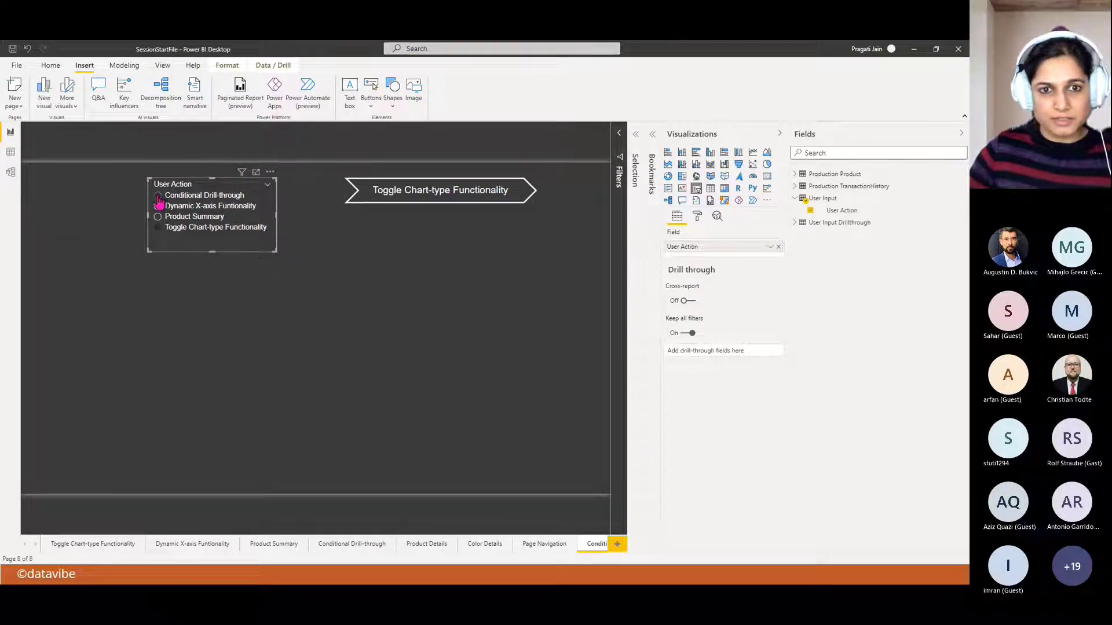
pyautogui.click(408, 318)
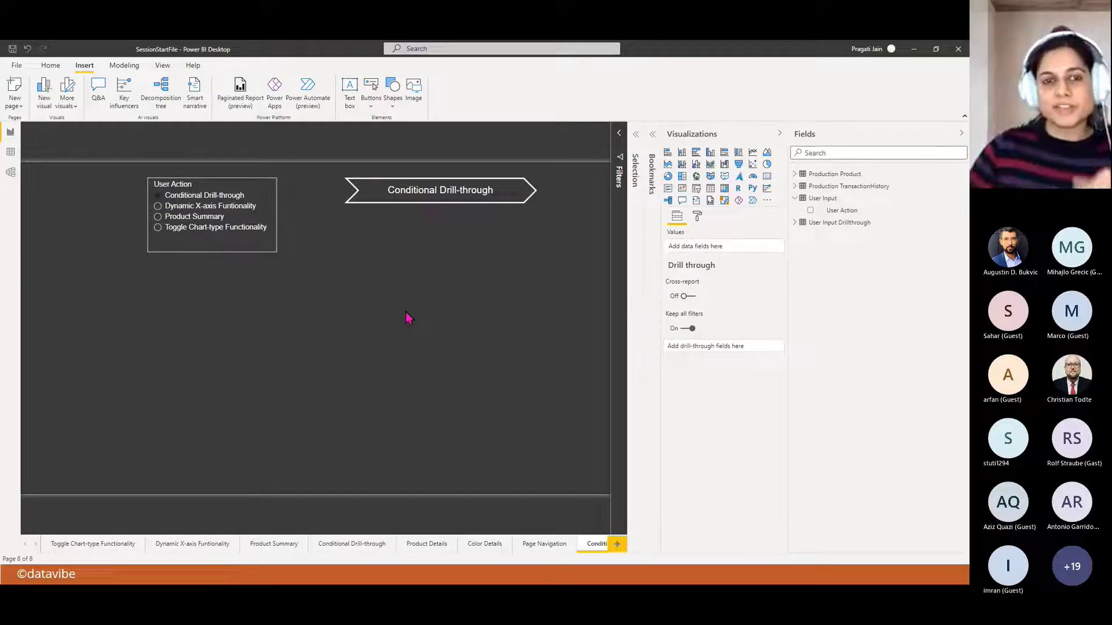
# - Turn on the chevron button's action and set its type to Page navigation
pyautogui.click(421, 198)
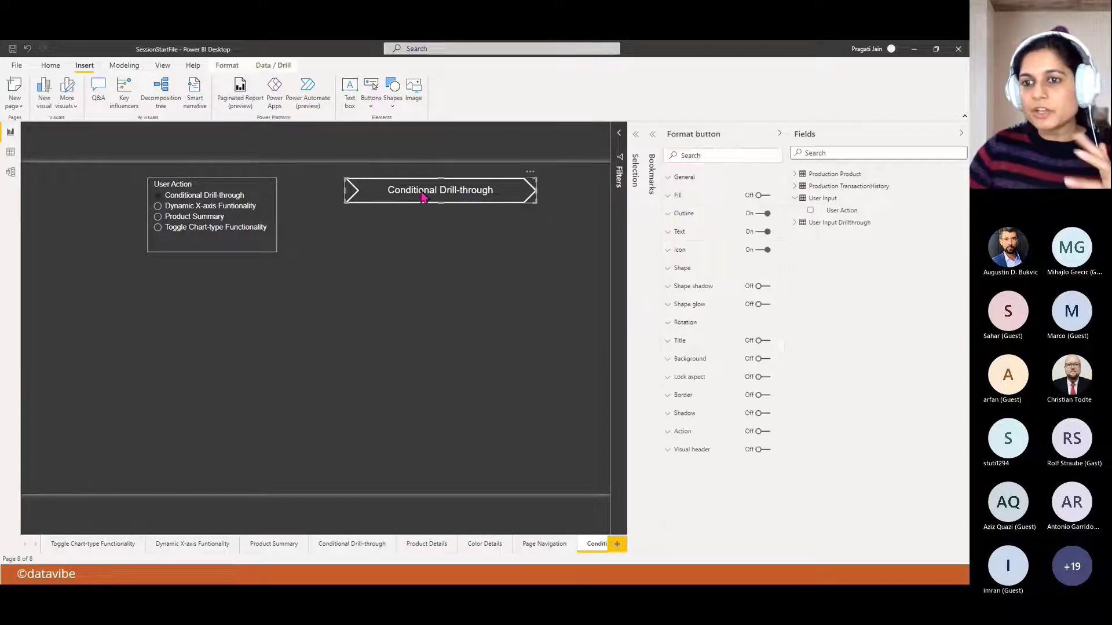
pyautogui.click(961, 134)
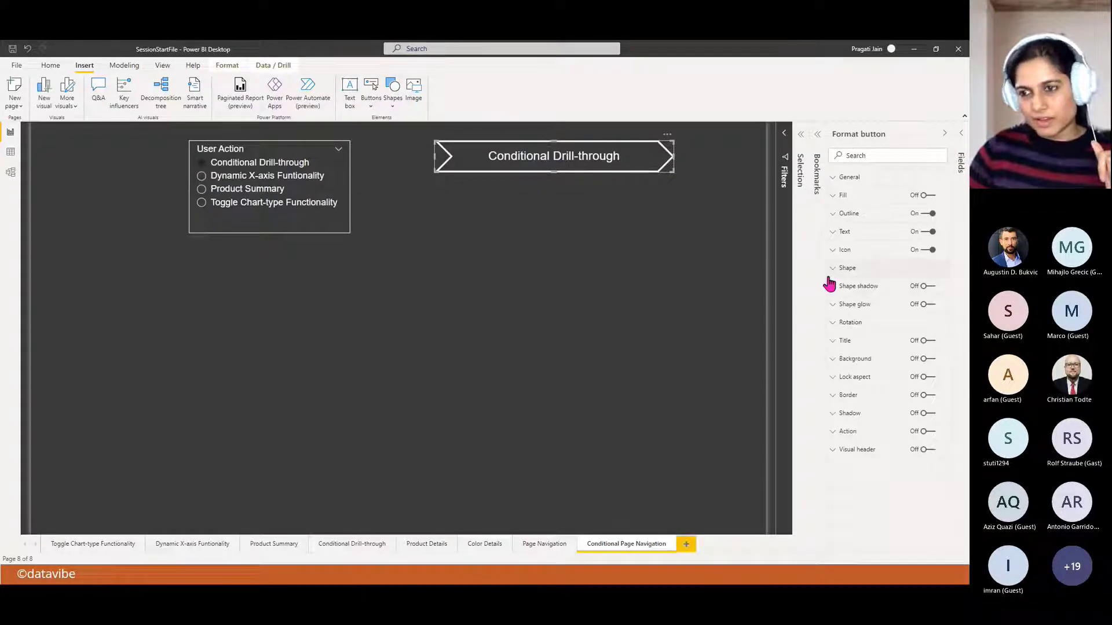
pyautogui.moveTo(827, 276); pyautogui.dragTo(767, 276)
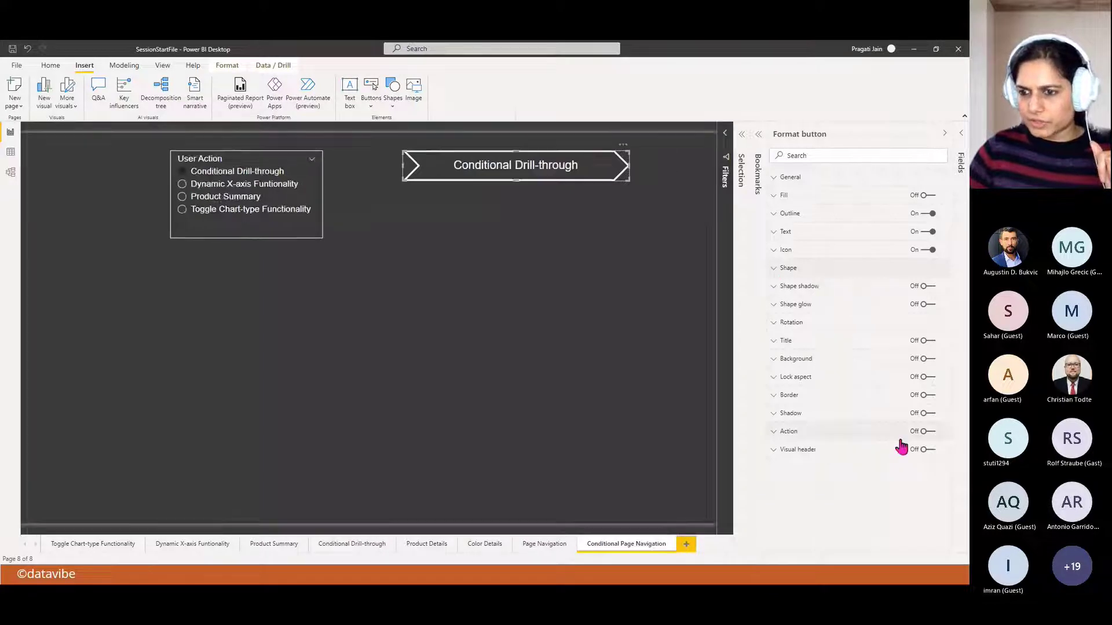
pyautogui.click(928, 431)
pyautogui.click(784, 433)
pyautogui.scroll(-1, 860, 485)
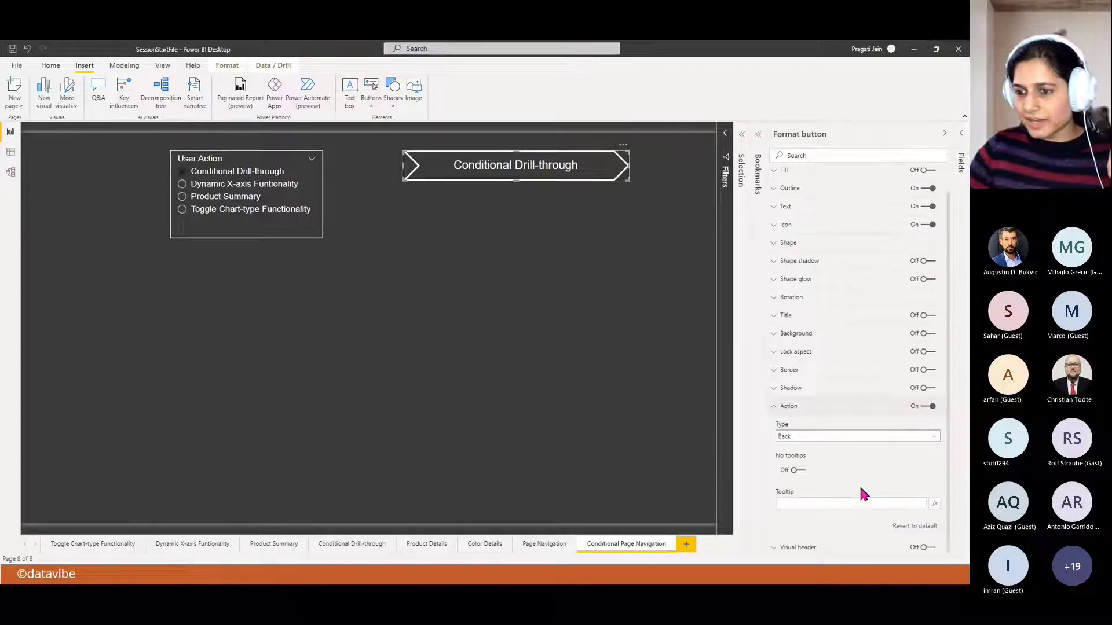
pyautogui.click(933, 442)
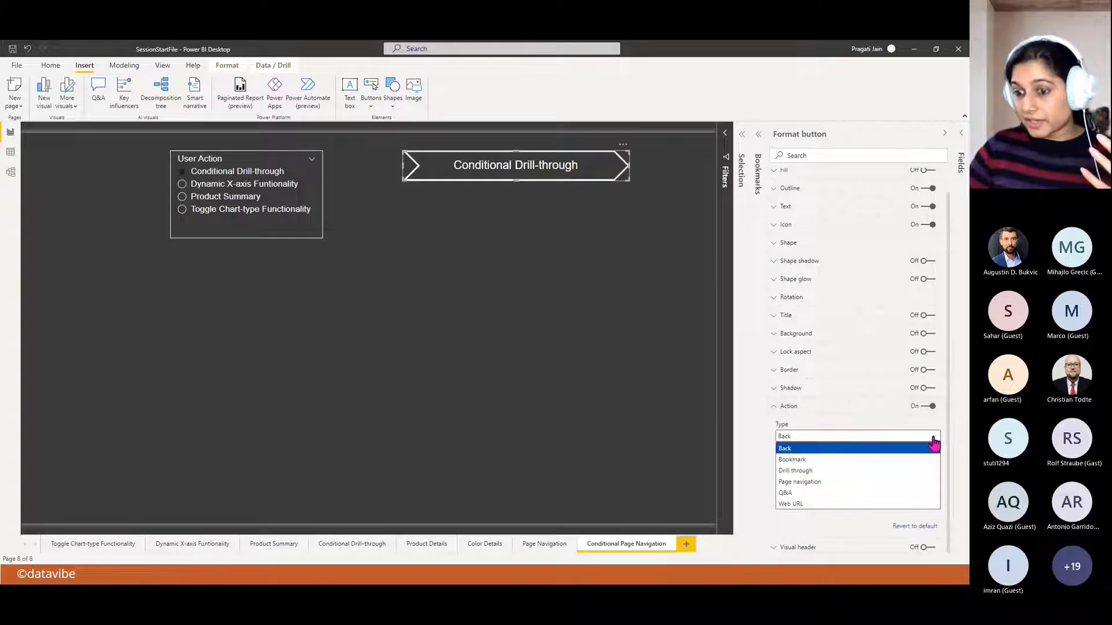
pyautogui.click(845, 488)
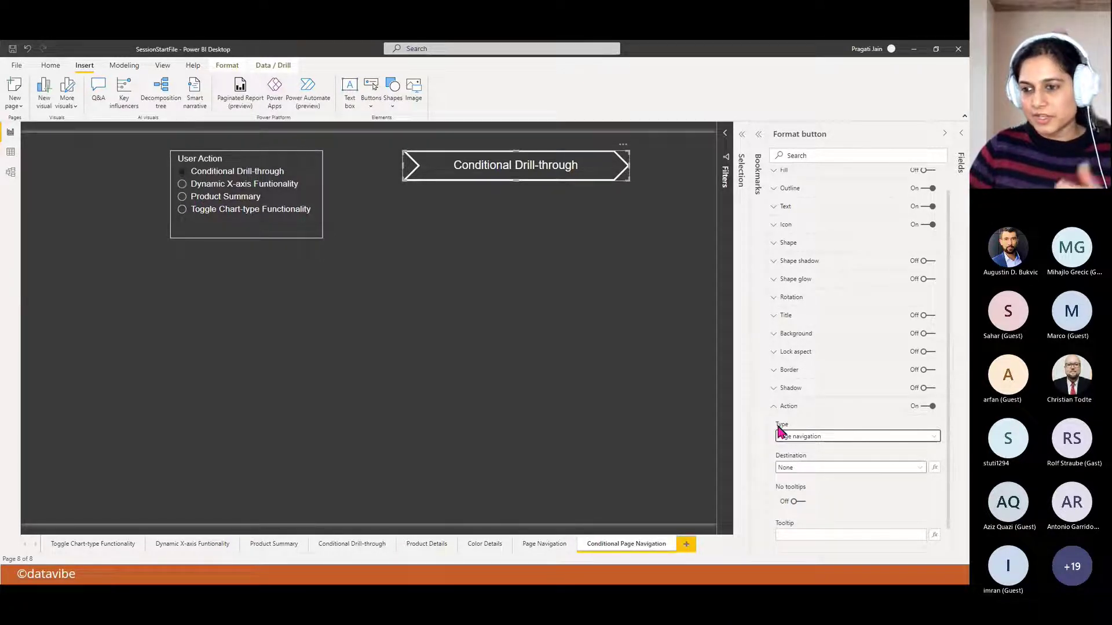
# - Base the button's page navigation destination on the field value of User Action, summarized as First
pyautogui.click(934, 469)
pyautogui.click(398, 243)
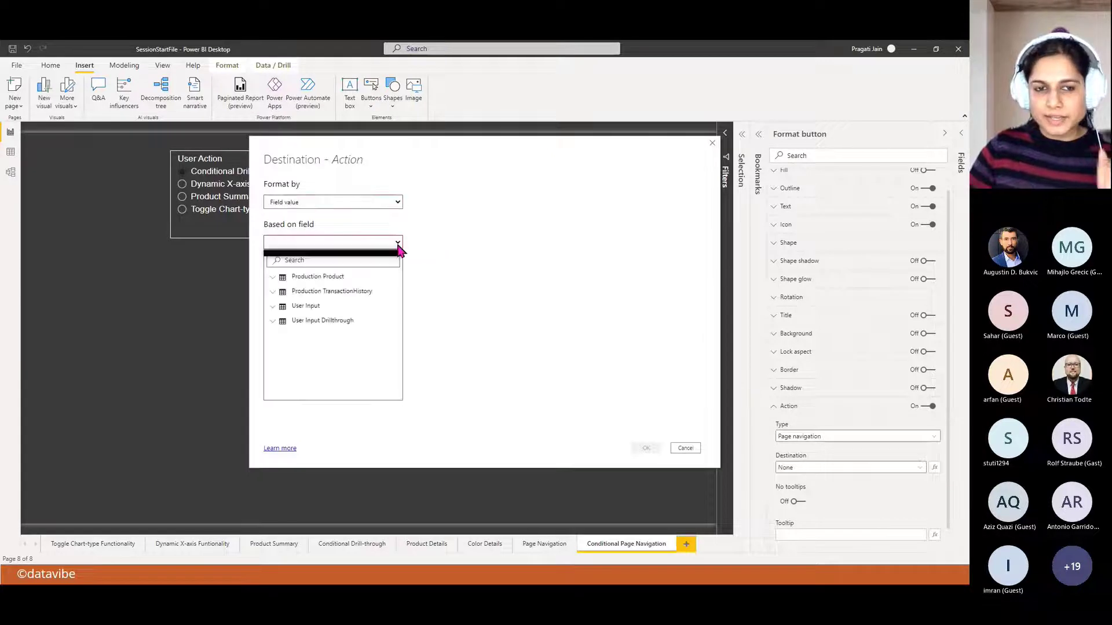
pyautogui.click(307, 320)
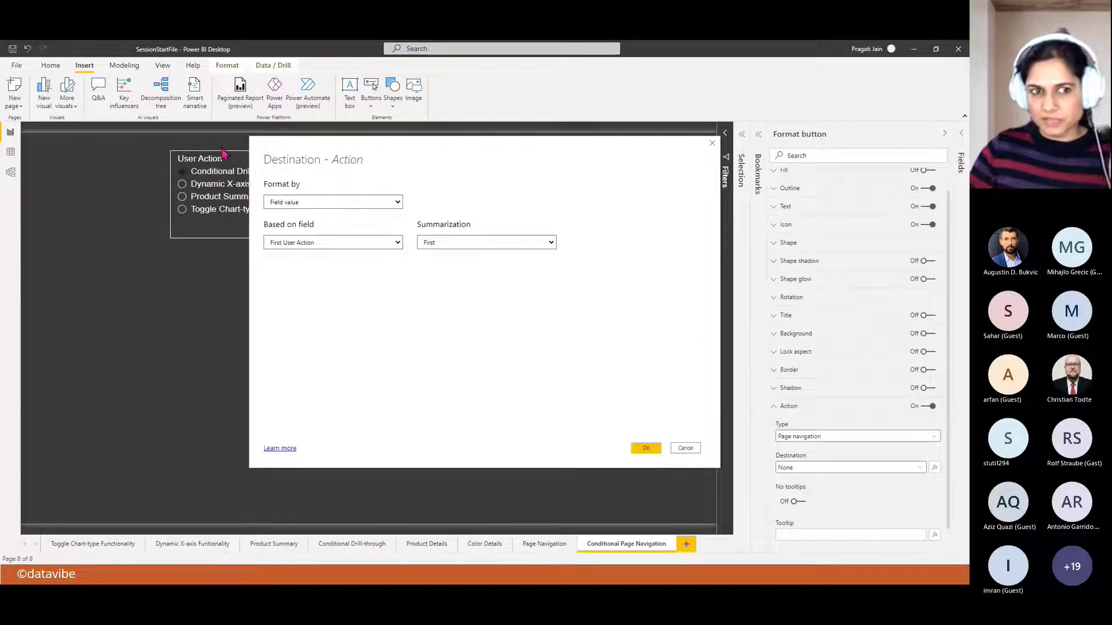
pyautogui.moveTo(372, 143); pyautogui.dragTo(435, 143)
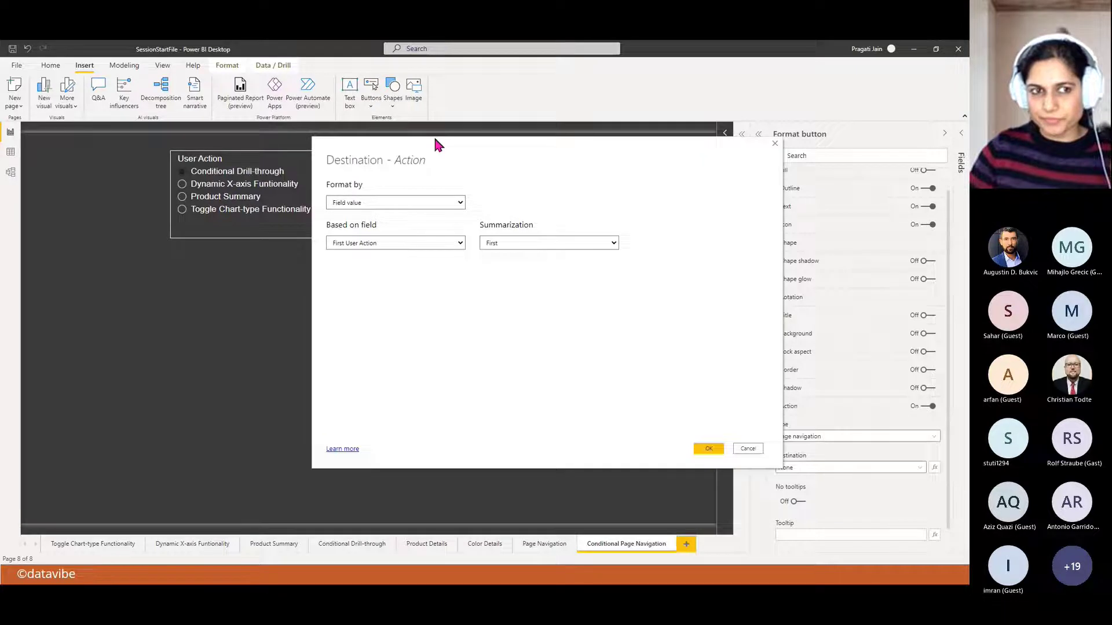
pyautogui.click(748, 449)
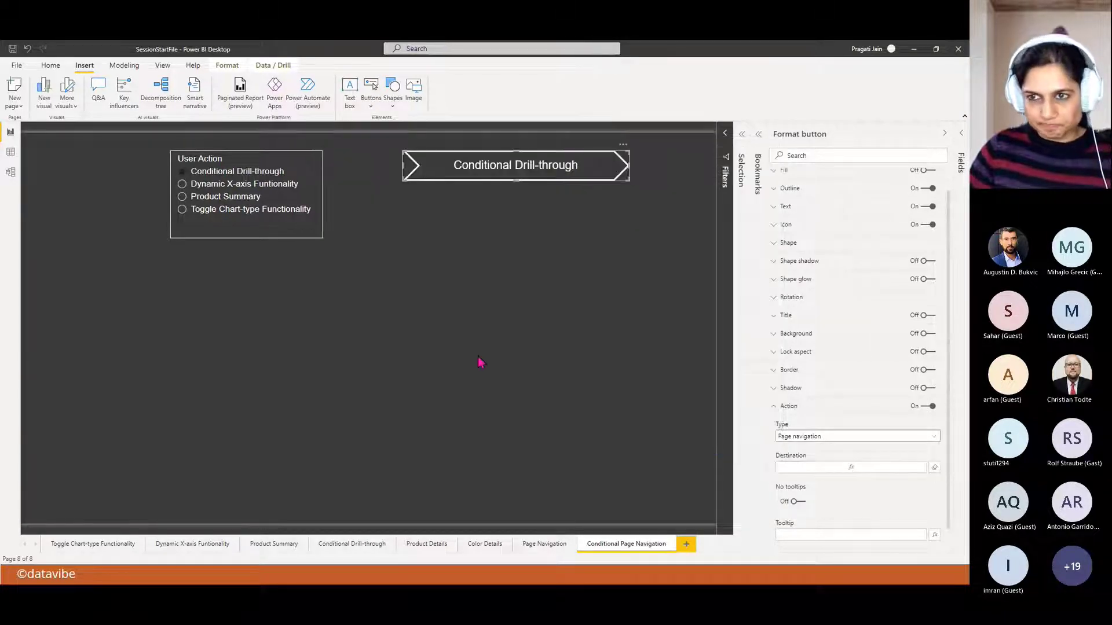
# - Test the conditional navigation by choosing Product Summary in the User Action slicer and following the chevron button
pyautogui.click(442, 340)
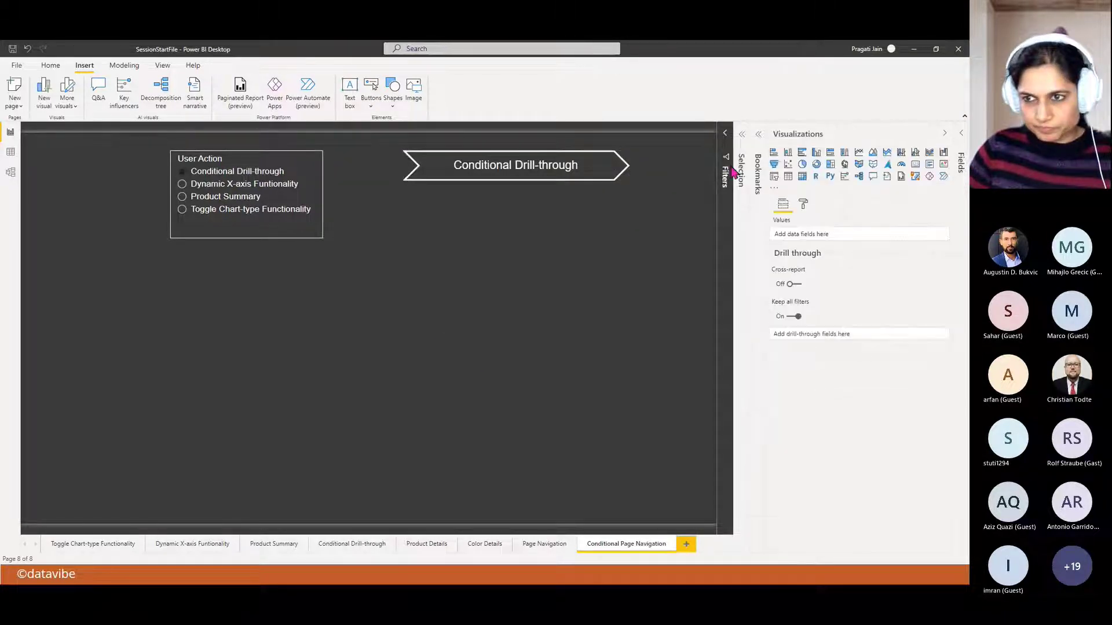
pyautogui.click(944, 134)
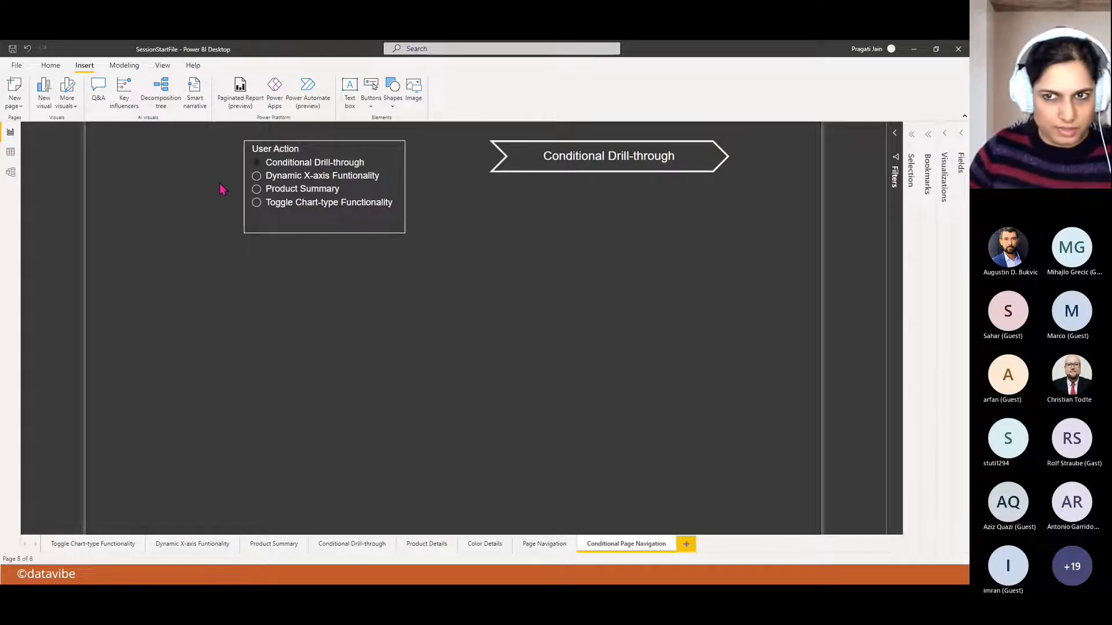
pyautogui.click(257, 190)
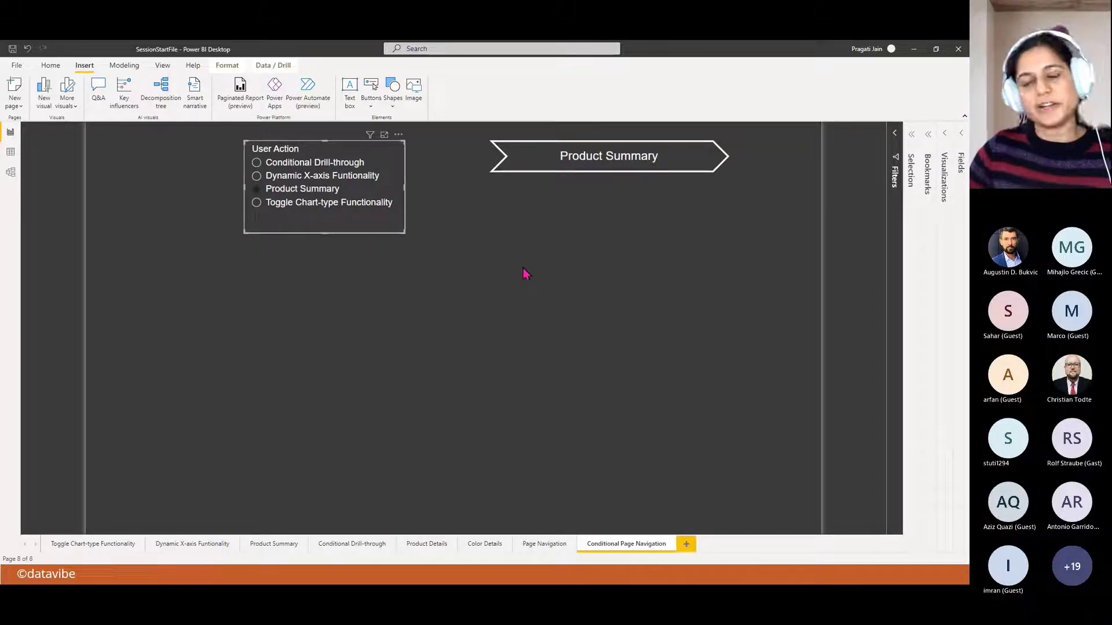
pyautogui.keyDown('ctrl'); pyautogui.click(596, 167); pyautogui.keyUp('ctrl')
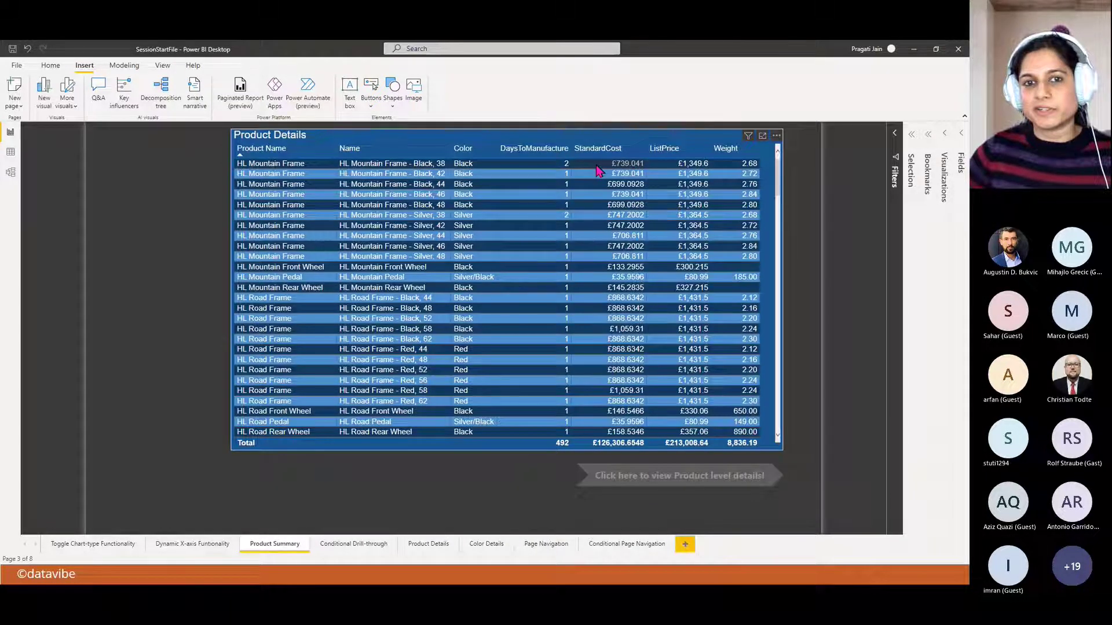
# - Test the drill-through from an HL Mountain Frame row to its product level details, and return with the back button
pyautogui.click(288, 237)
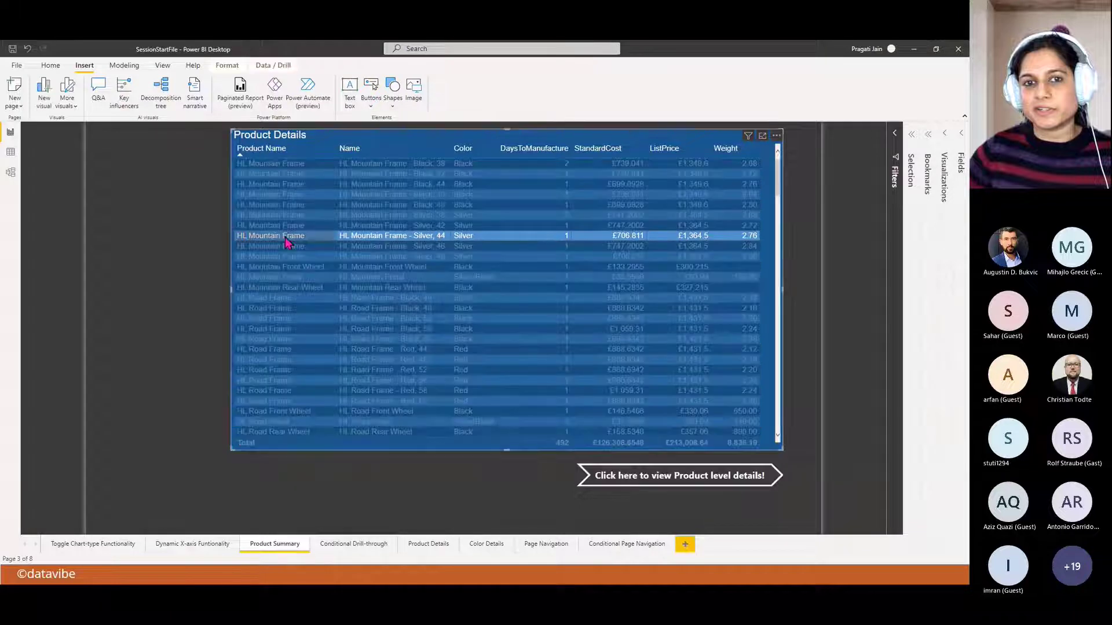
pyautogui.keyDown('ctrl'); pyautogui.click(648, 489); pyautogui.keyUp('ctrl')
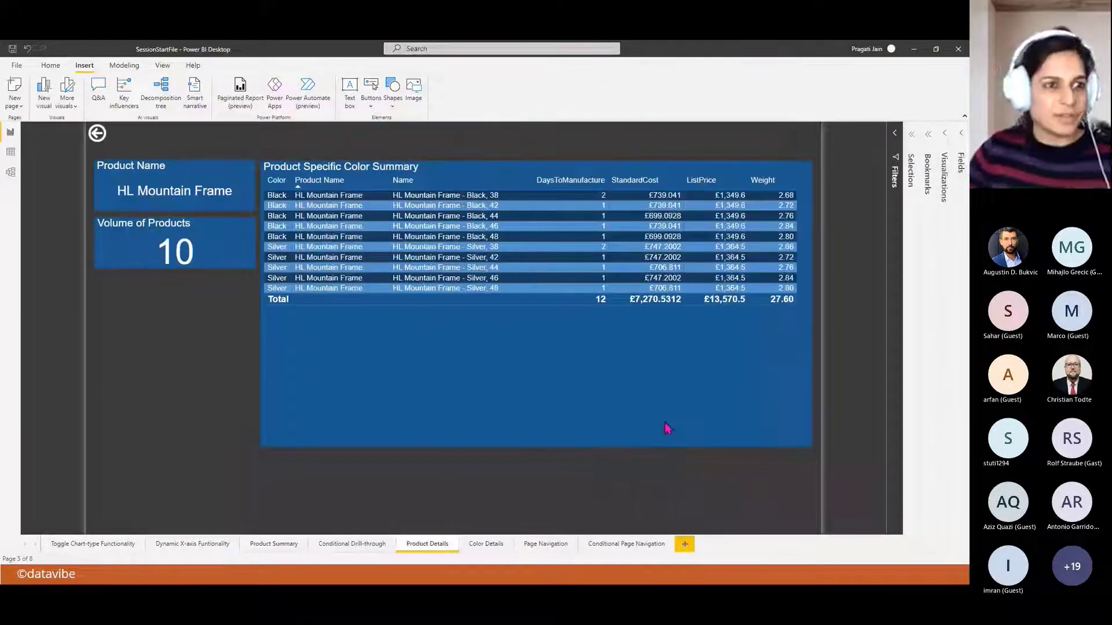
pyautogui.keyDown('ctrl'); pyautogui.click(97, 135); pyautogui.keyUp('ctrl')
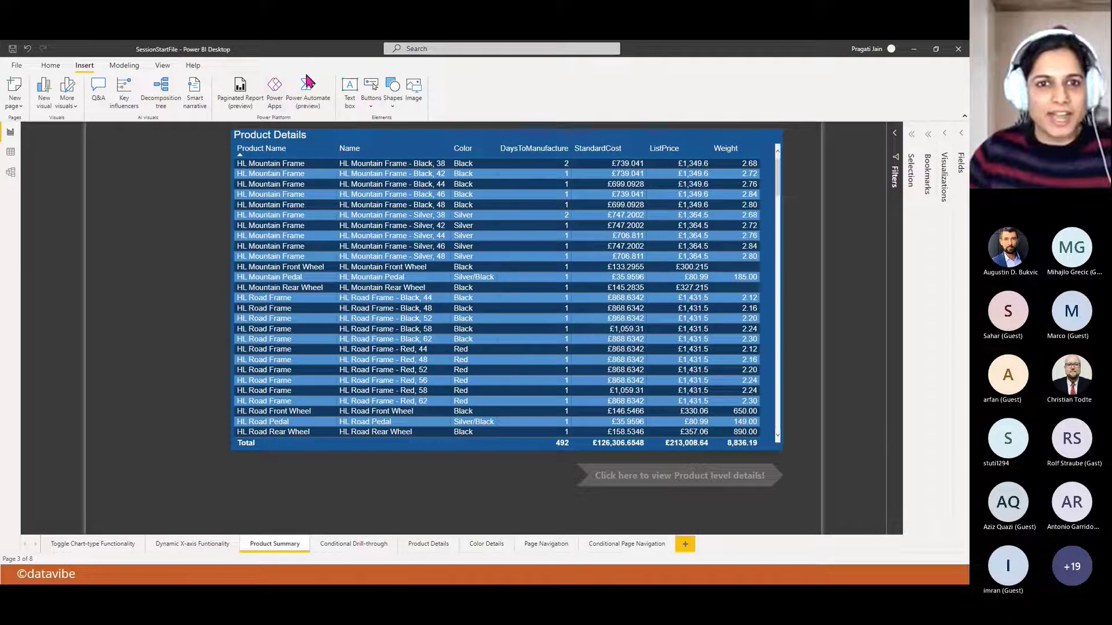
# - Add a back button to the Product Summary page and resize it to be narrower and slightly taller
pyautogui.click(371, 104)
pyautogui.click(387, 171)
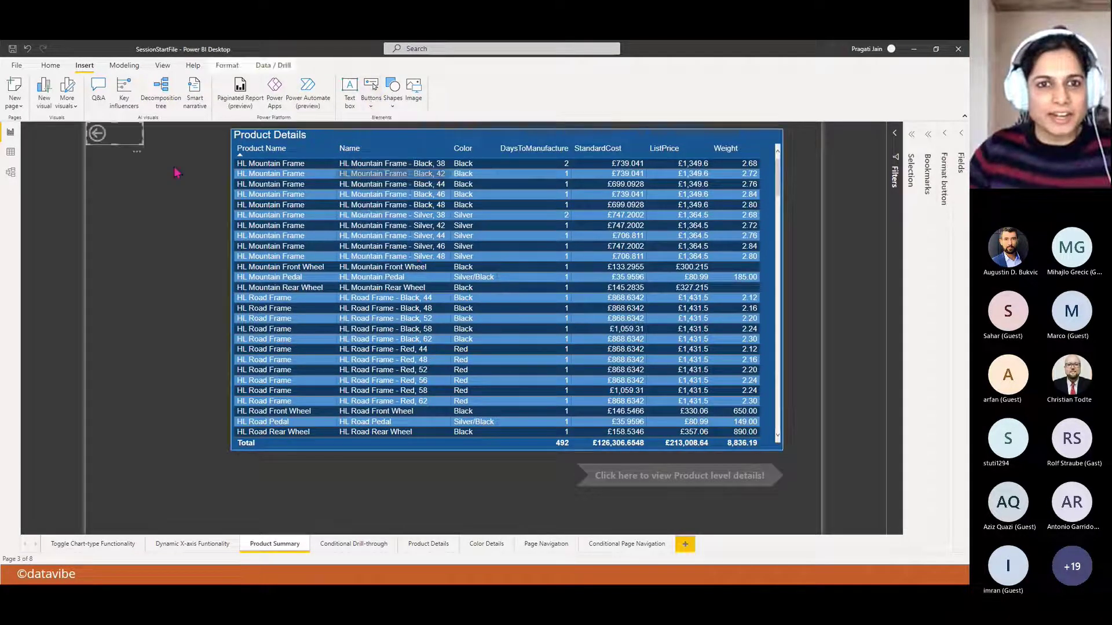
pyautogui.moveTo(140, 144); pyautogui.dragTo(116, 152)
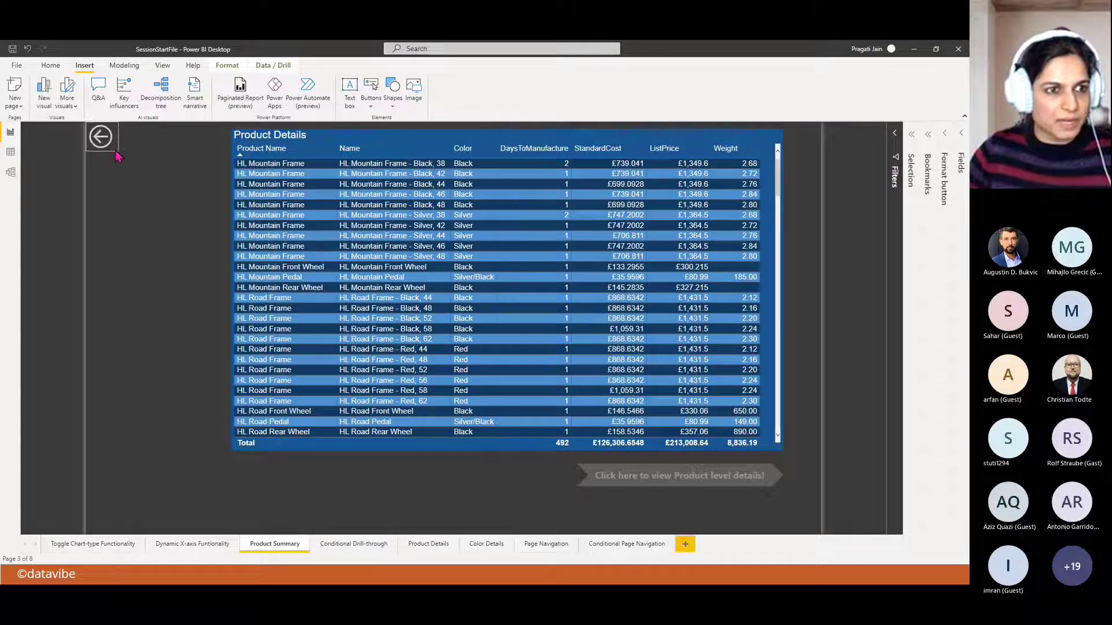
pyautogui.click(945, 137)
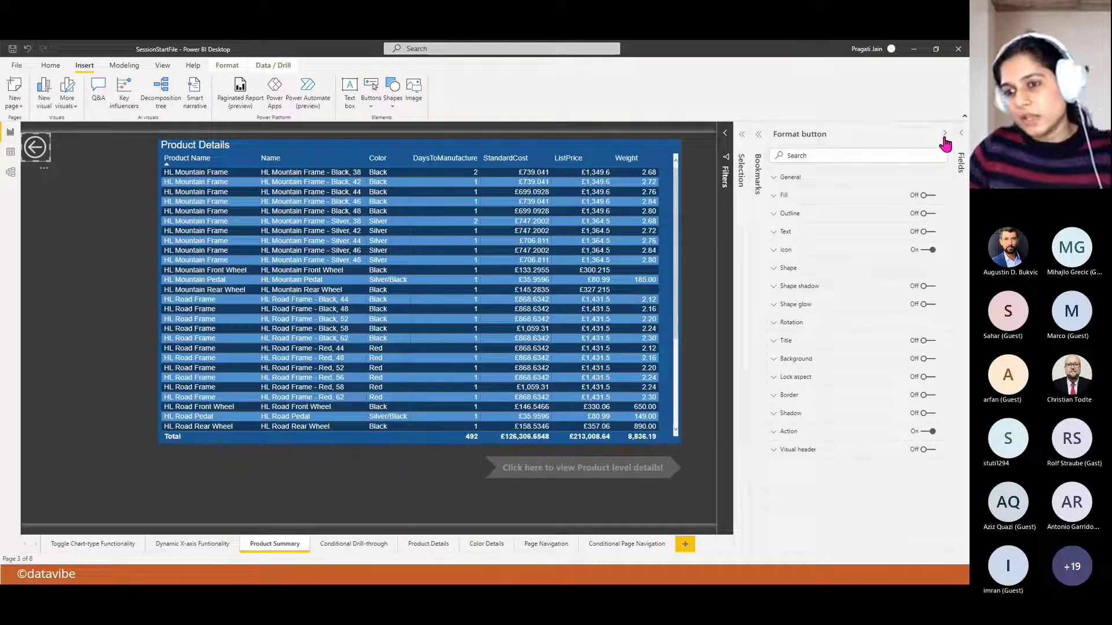
pyautogui.click(800, 250)
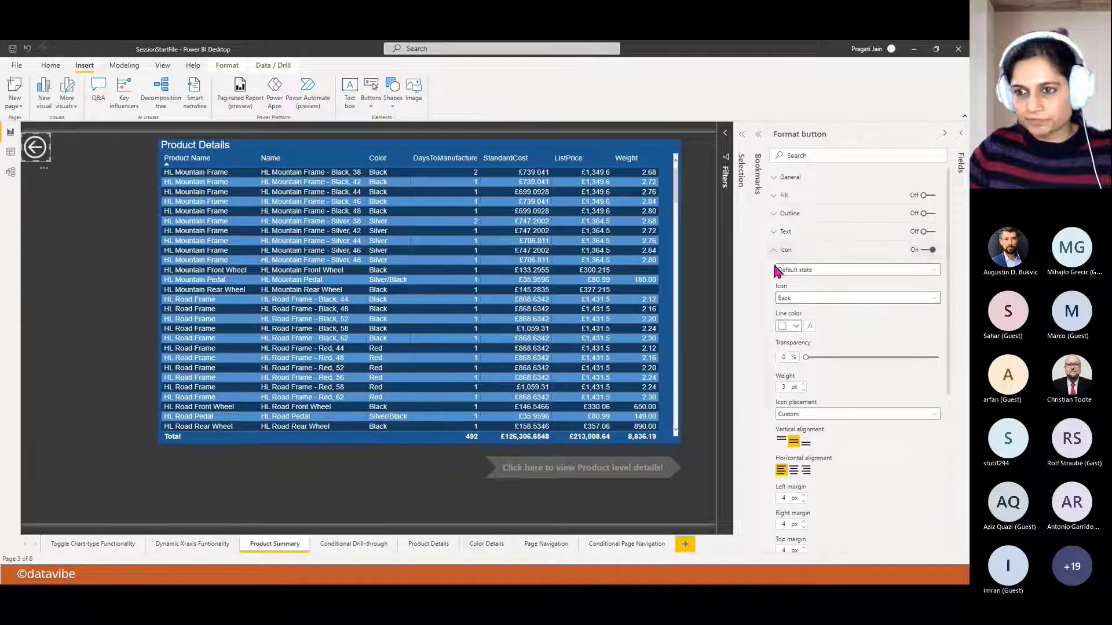
pyautogui.click(777, 250)
pyautogui.click(944, 137)
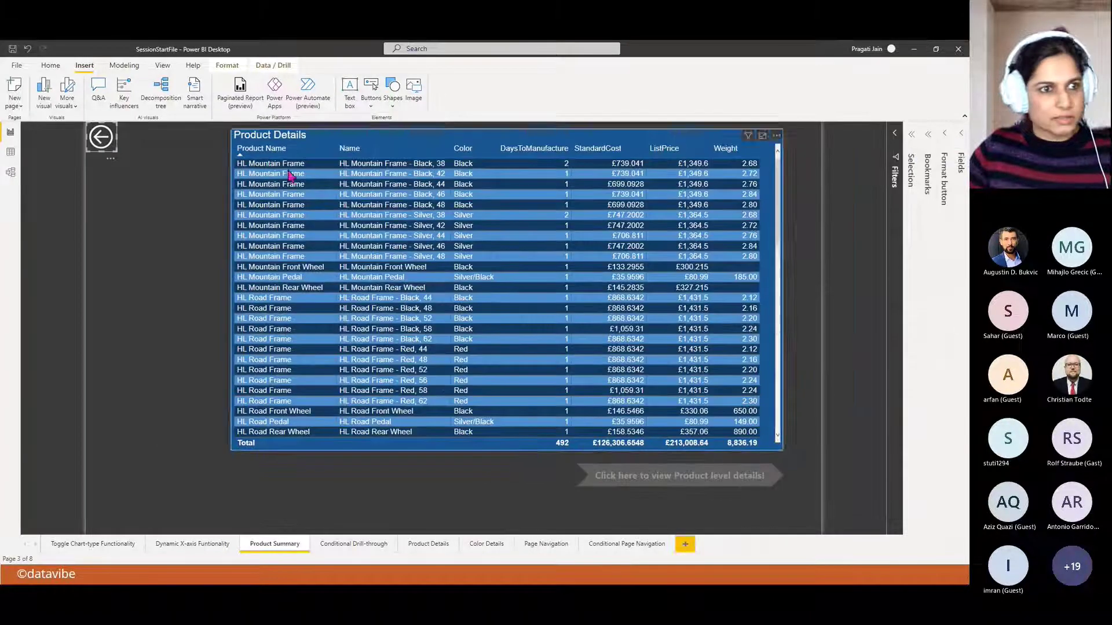
pyautogui.click(106, 228)
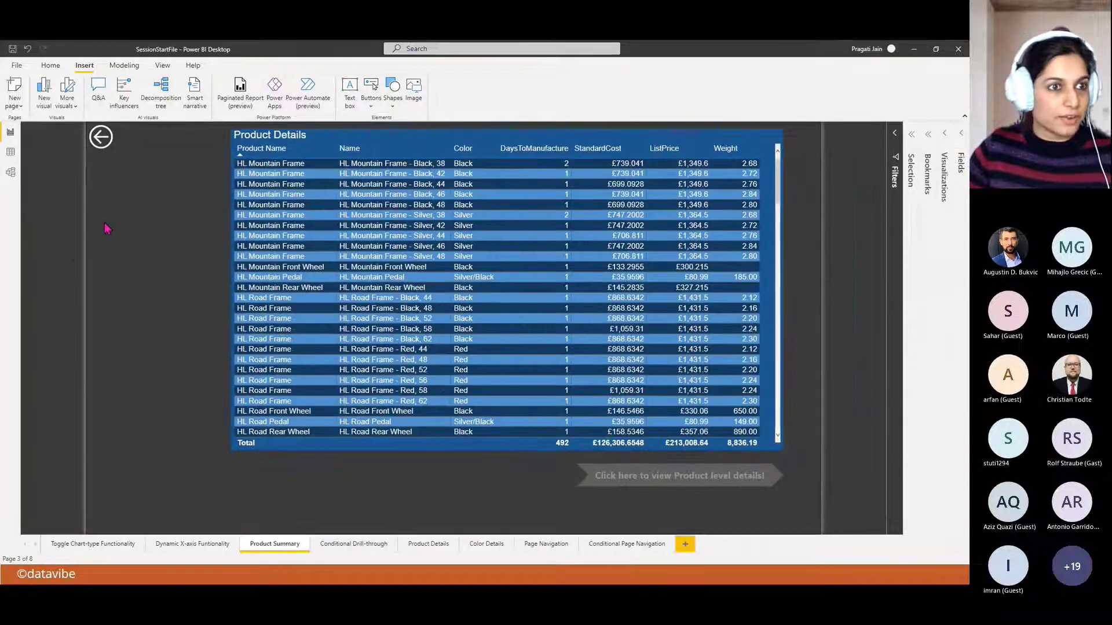
# - Return to Conditional Page Navigation with the new back button, choose Conditional Drill-through in the slicer and follow the chevron button
pyautogui.keyDown('ctrl'); pyautogui.click(103, 144); pyautogui.keyUp('ctrl')
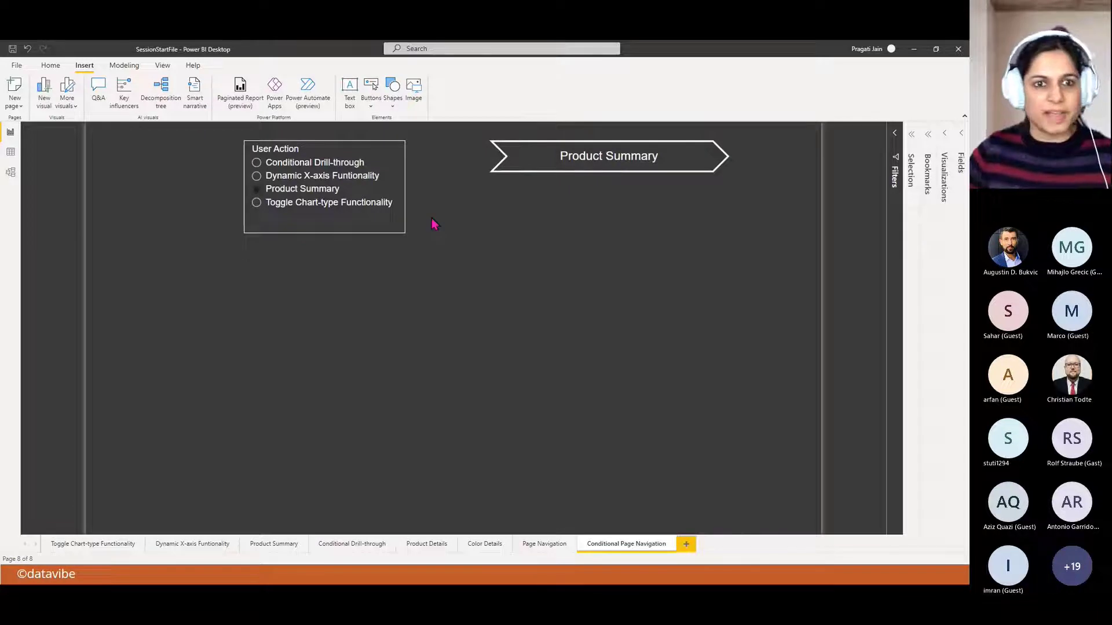
pyautogui.click(256, 164)
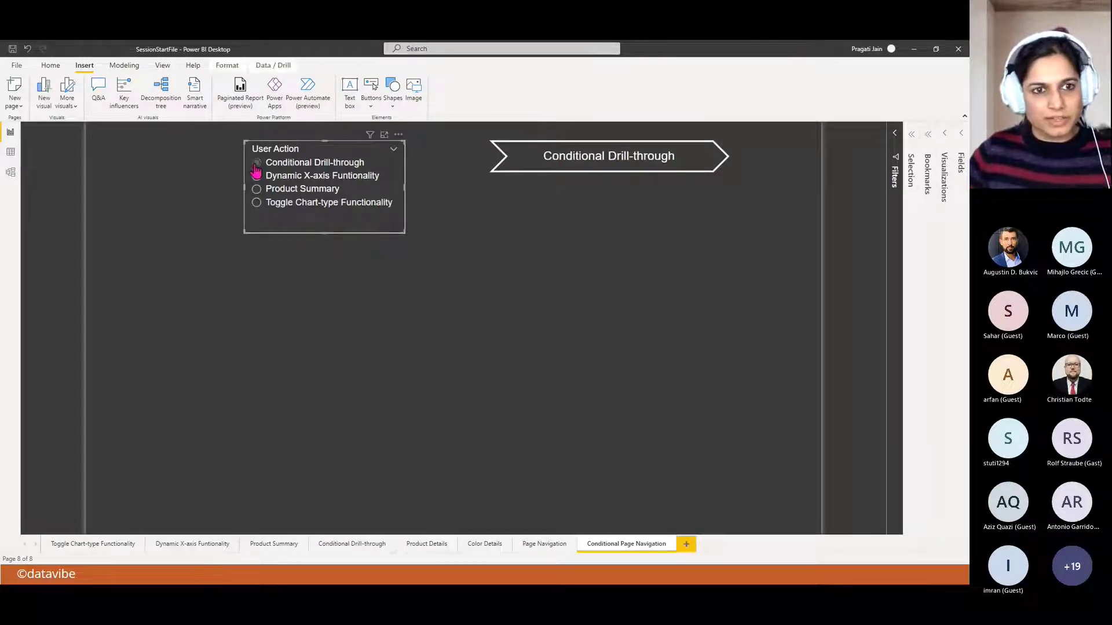
pyautogui.keyDown('ctrl'); pyautogui.click(626, 165); pyautogui.keyUp('ctrl')
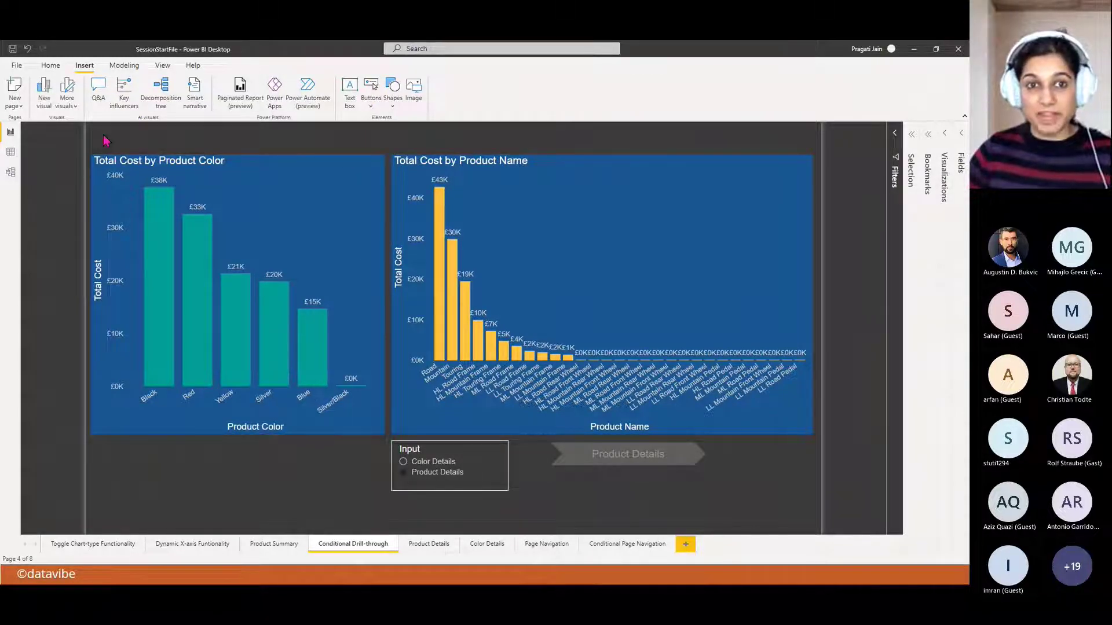
# - Add a back button to the Conditional Drill-through page
pyautogui.click(390, 104)
pyautogui.click(438, 106)
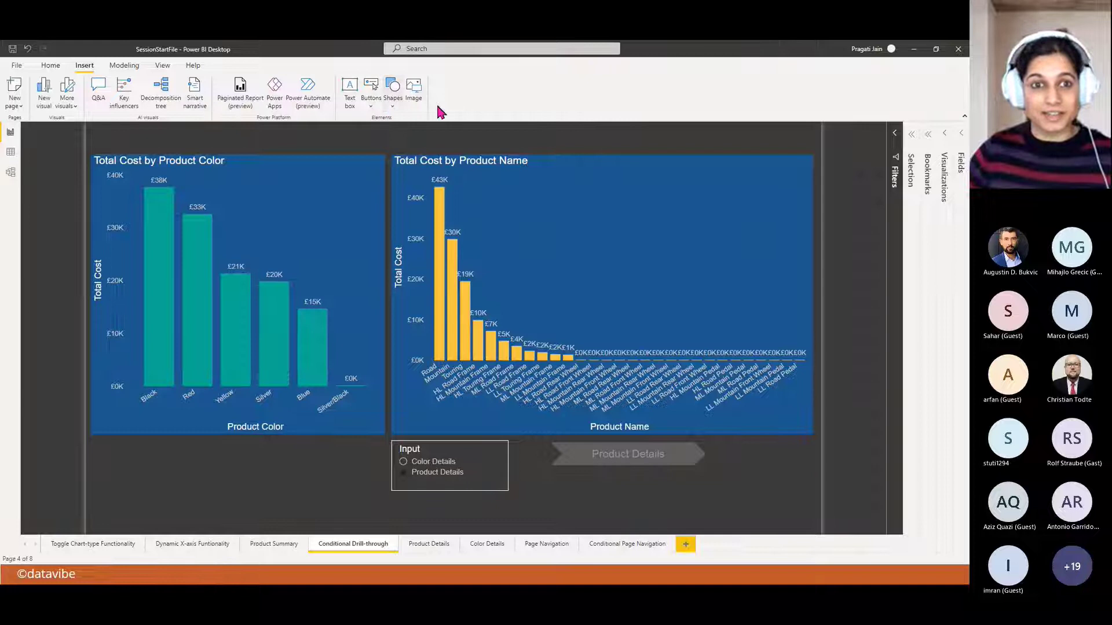
pyautogui.click(367, 108)
pyautogui.click(391, 171)
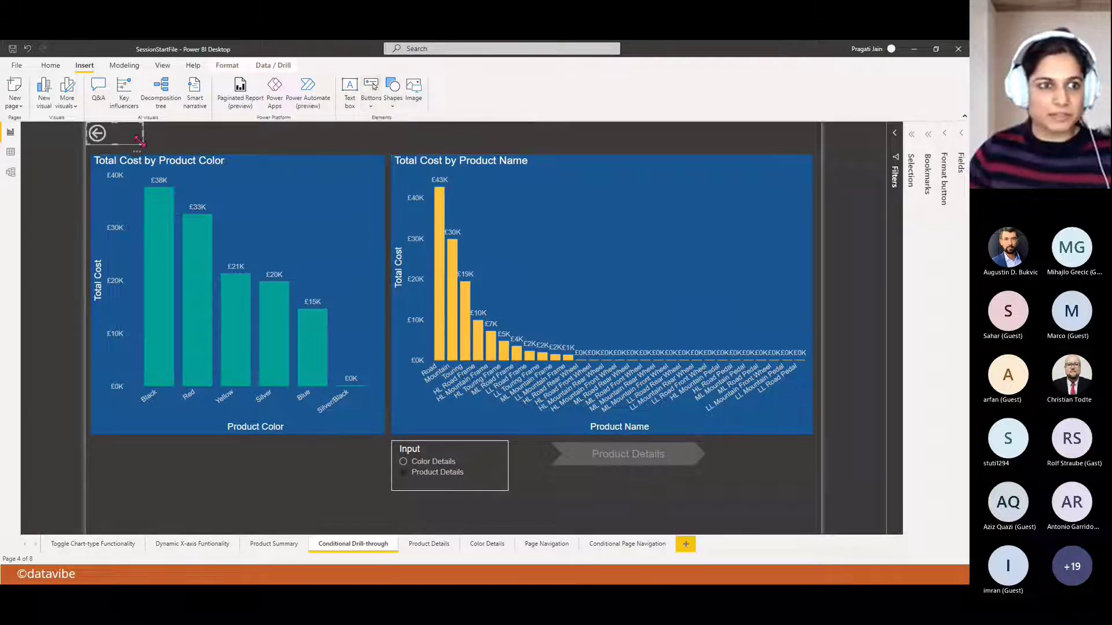
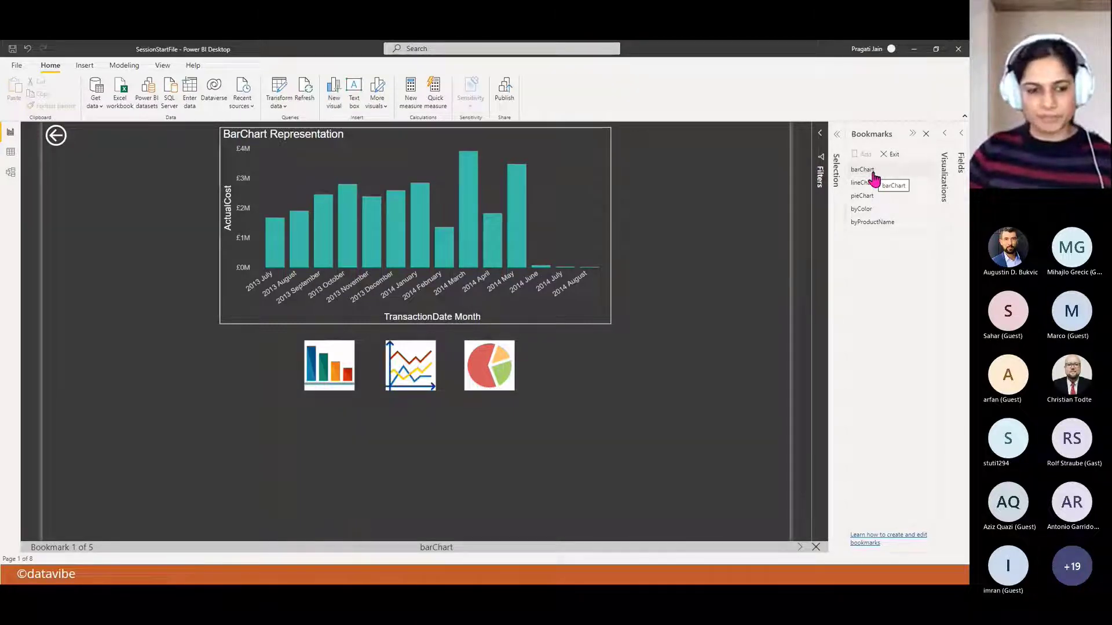
# - Play through the bookmarks in view mode from barChart to lineChart and pieChart
pyautogui.click(874, 172)
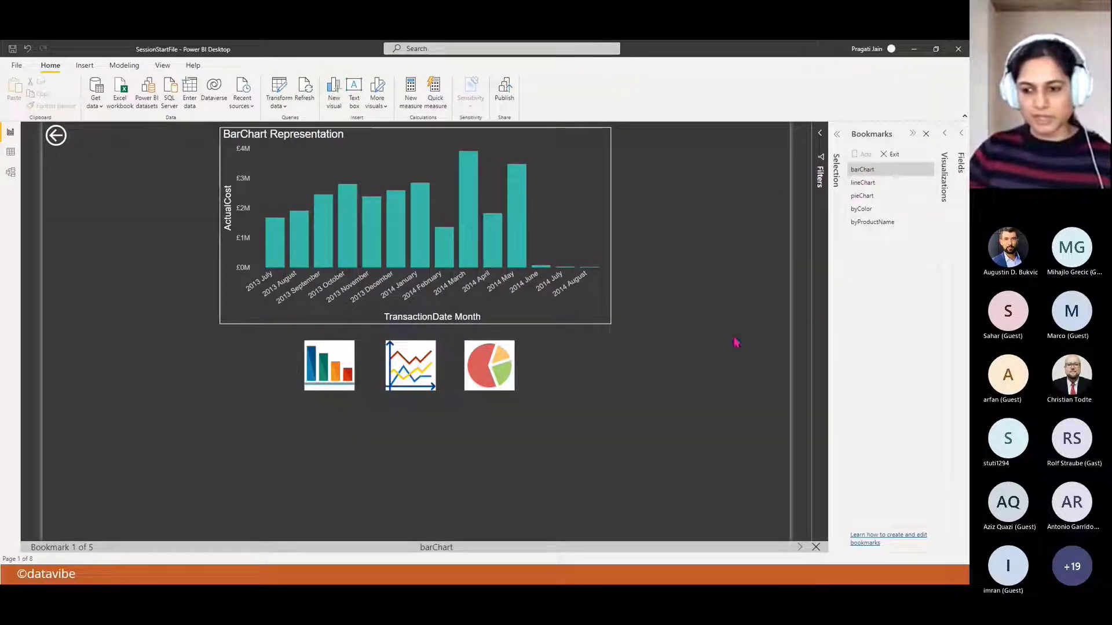
pyautogui.click(799, 549)
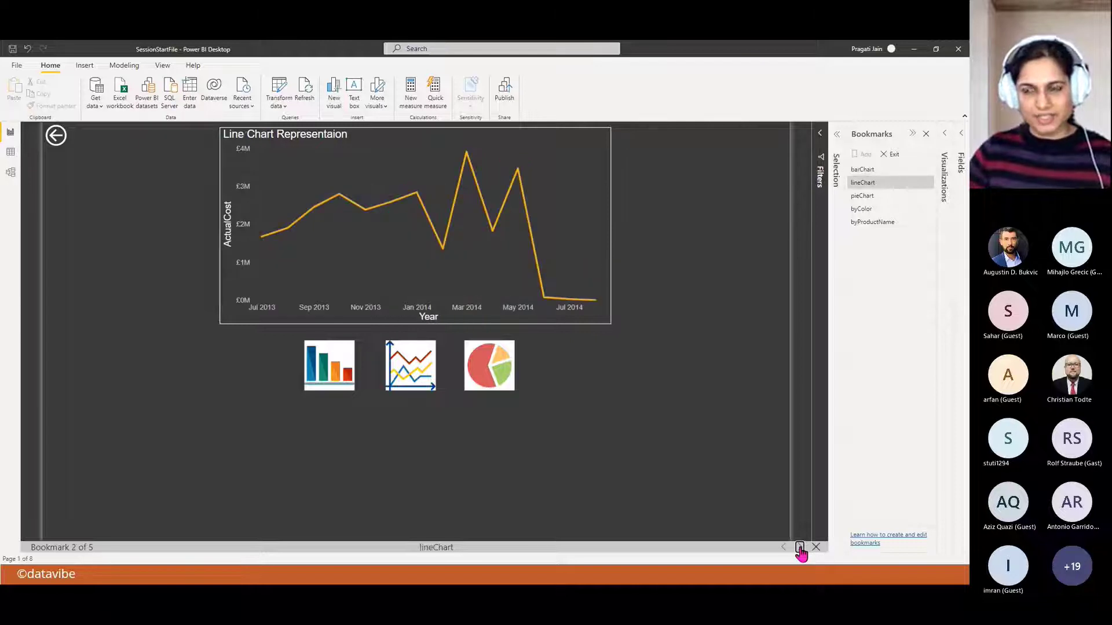
pyautogui.click(879, 185)
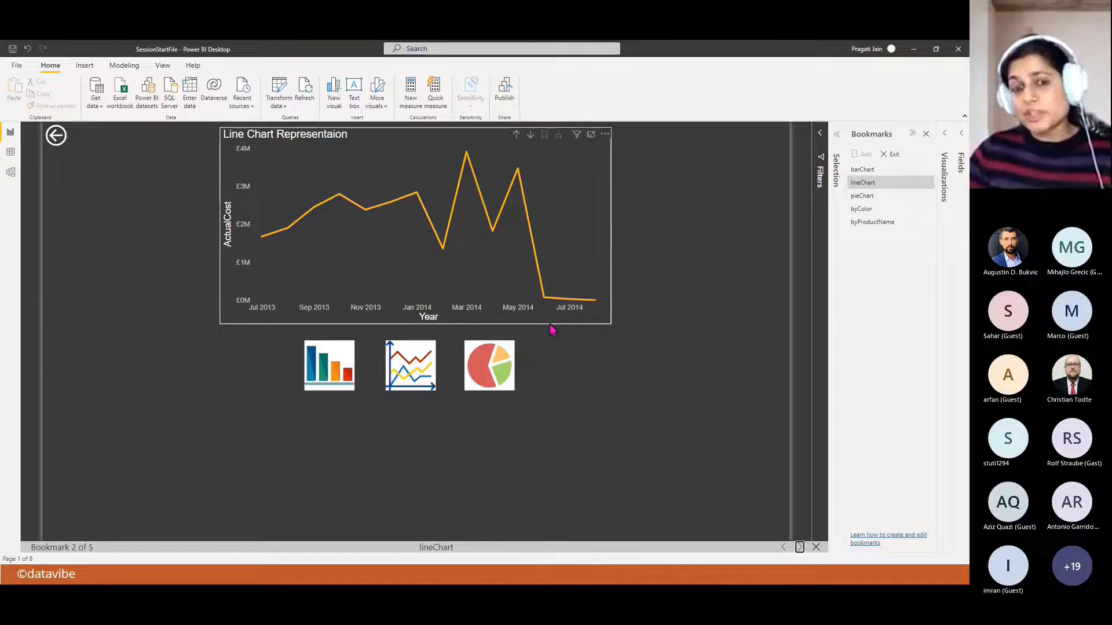
pyautogui.click(800, 548)
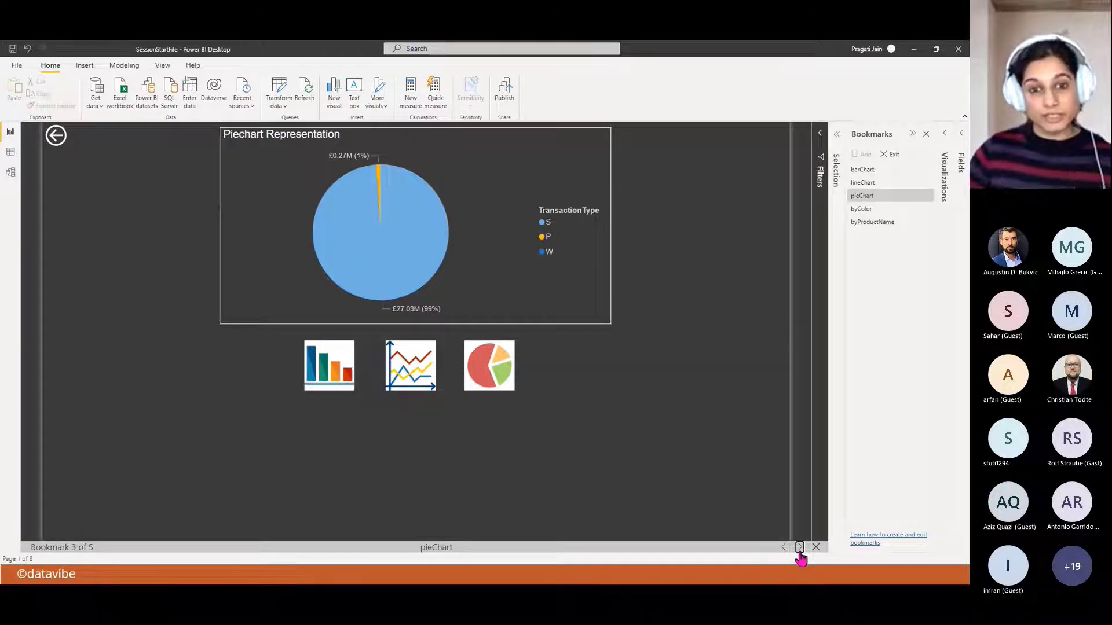
# - Play the byColor and byProductName bookmarks, exit bookmark view, return to the Toggle Chart-type Functionality page and collapse the bookmark list
pyautogui.click(800, 548)
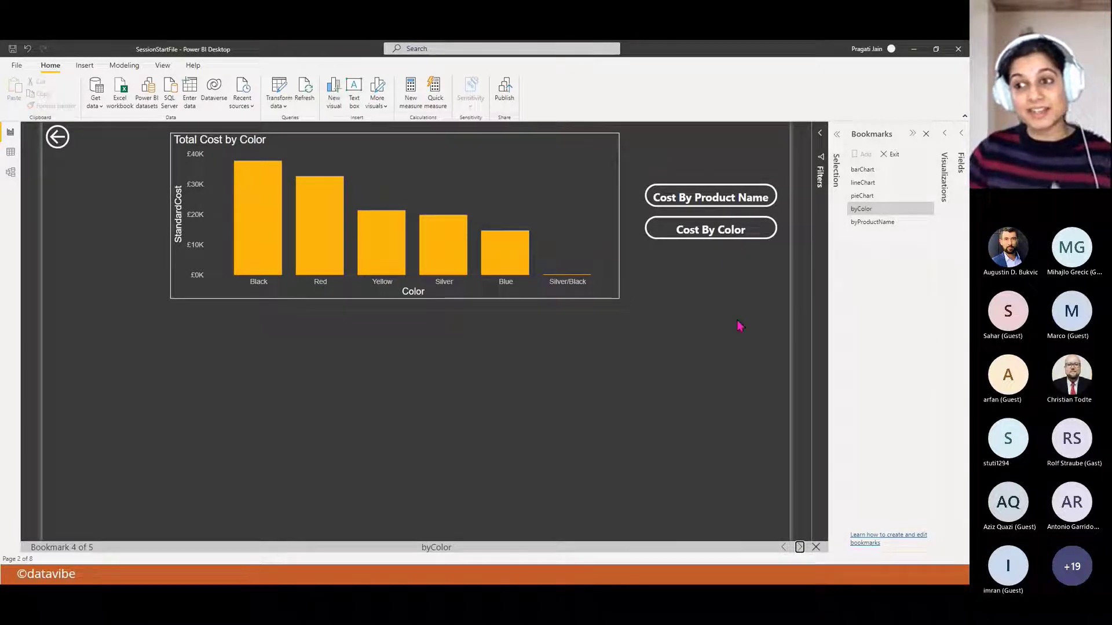
pyautogui.click(857, 209)
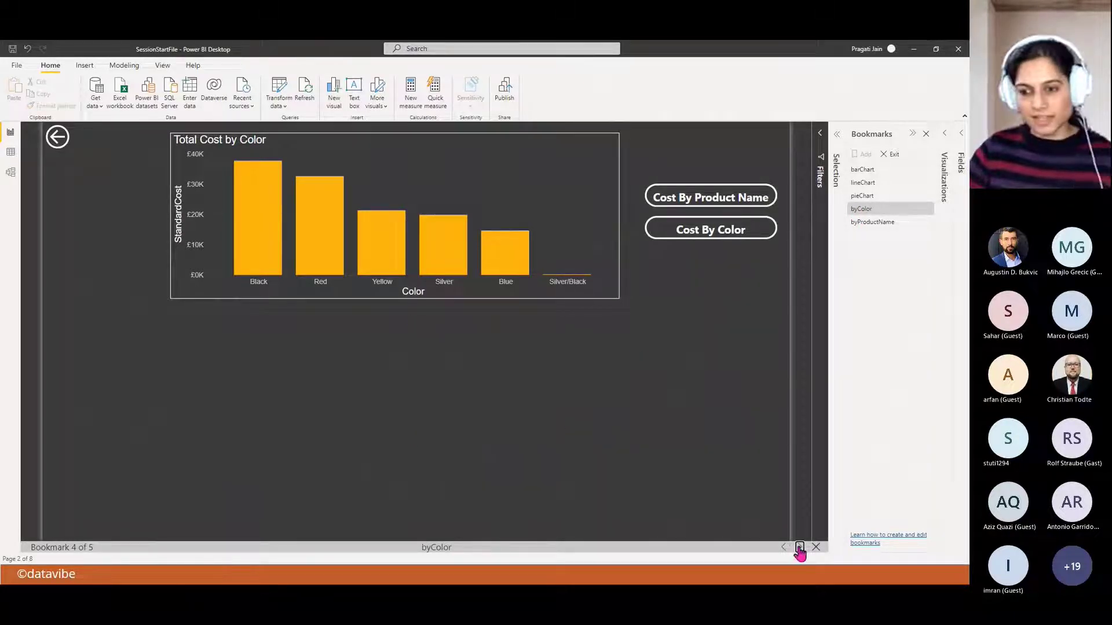
pyautogui.click(799, 547)
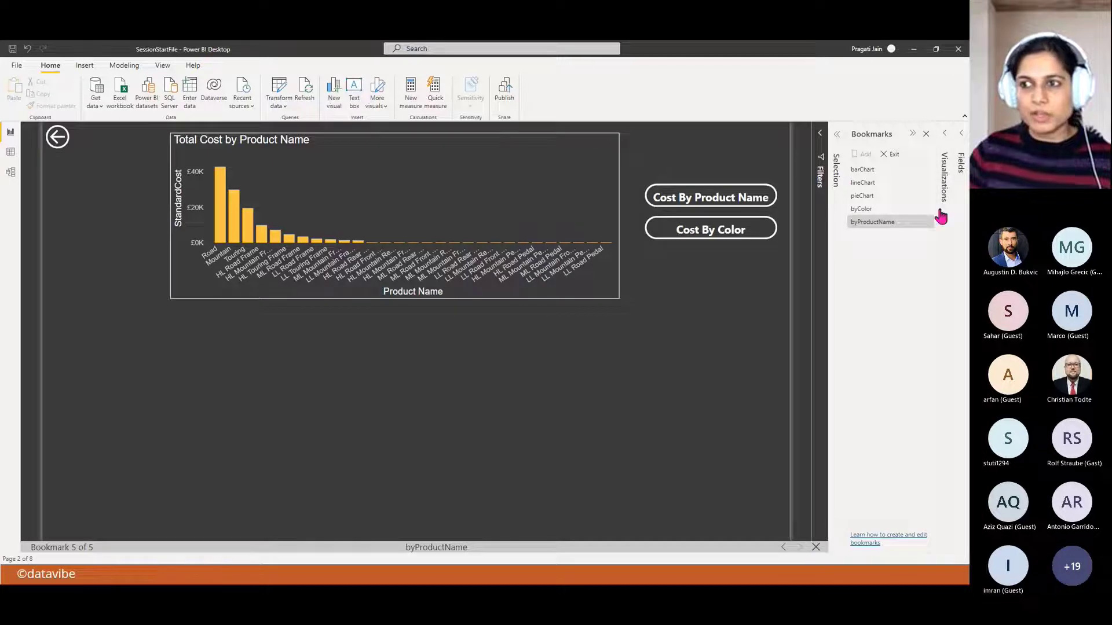
pyautogui.click(893, 155)
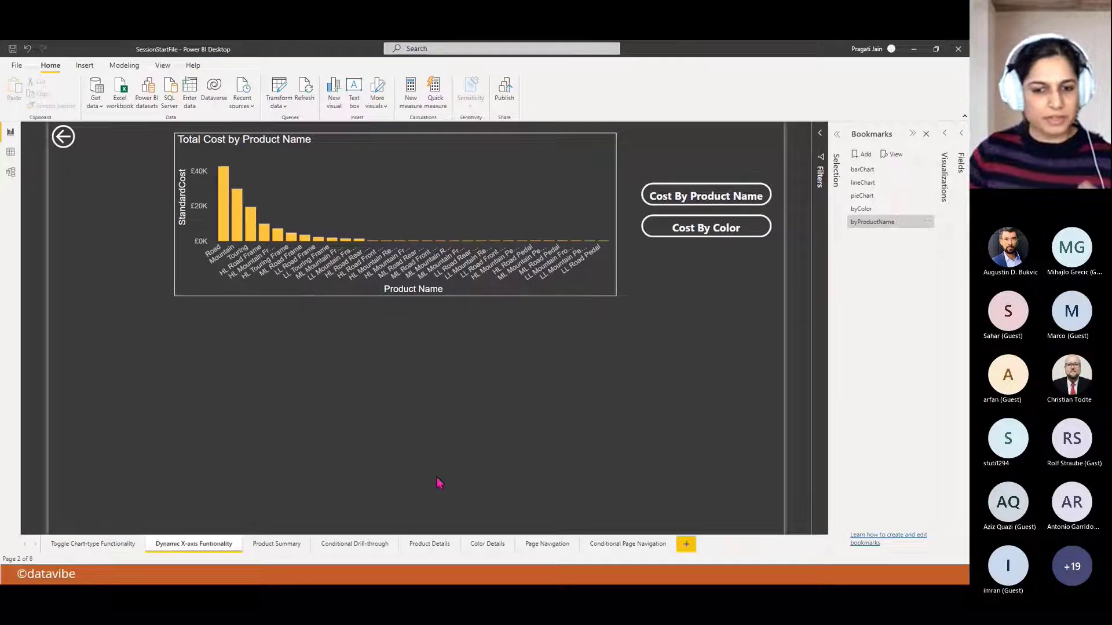
pyautogui.click(80, 546)
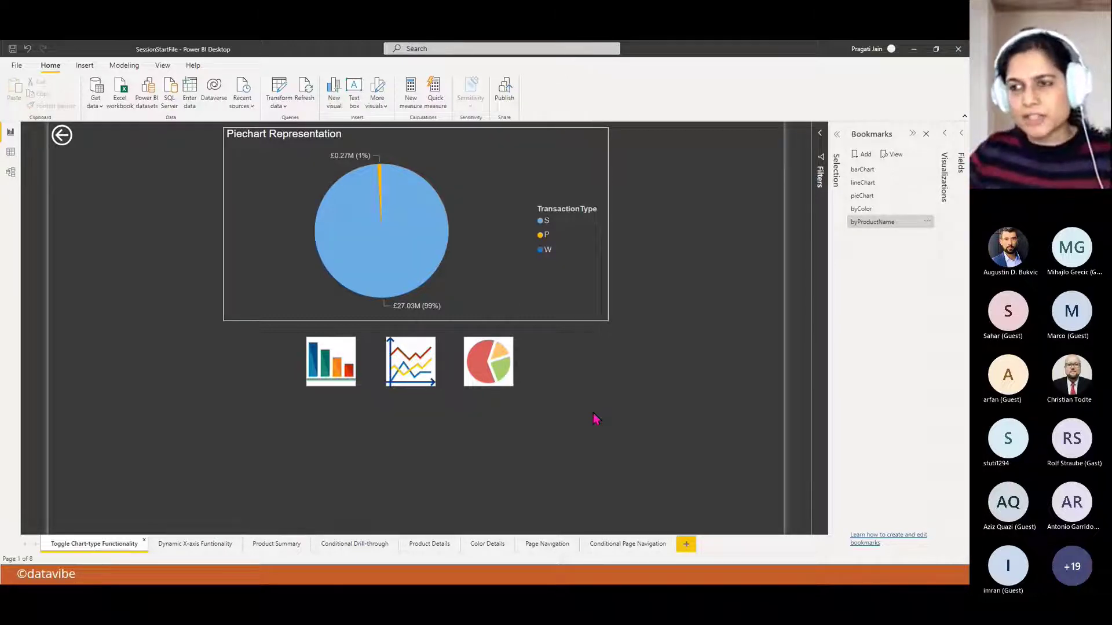
pyautogui.click(912, 135)
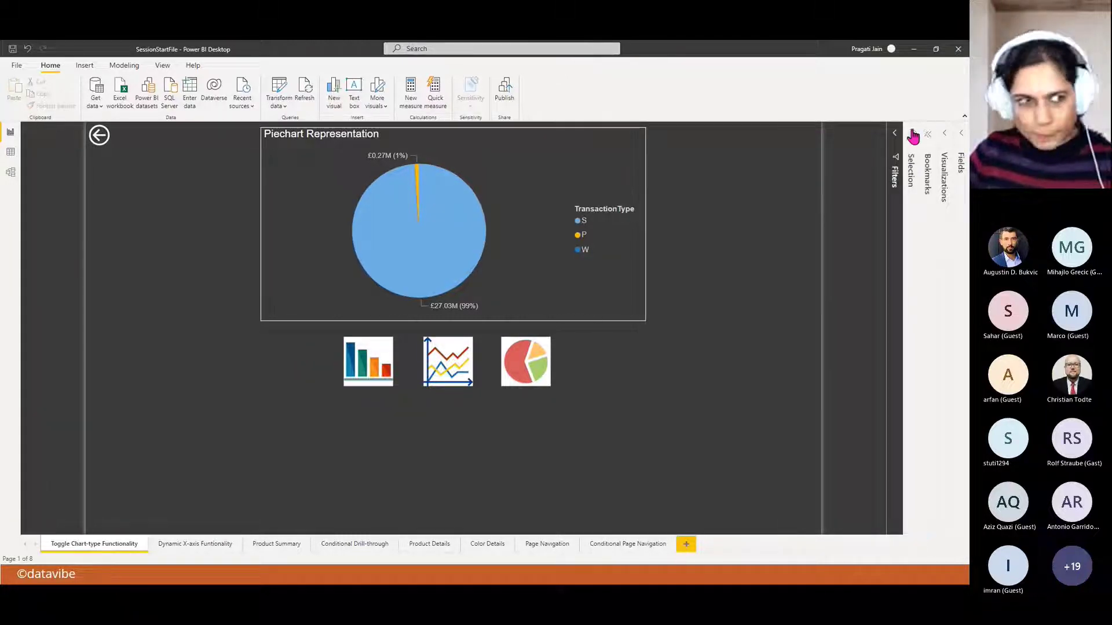
# - Check the modern visual tooltips options under the global preview features and the current file's report settings, and accept the options
pyautogui.click(17, 66)
pyautogui.click(36, 226)
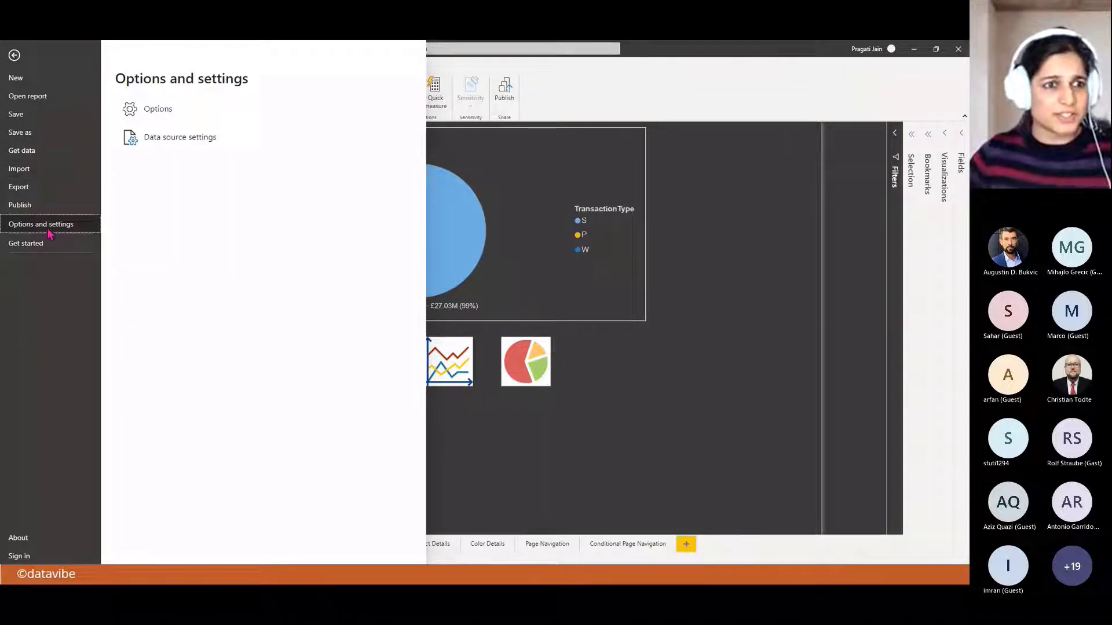
pyautogui.click(147, 110)
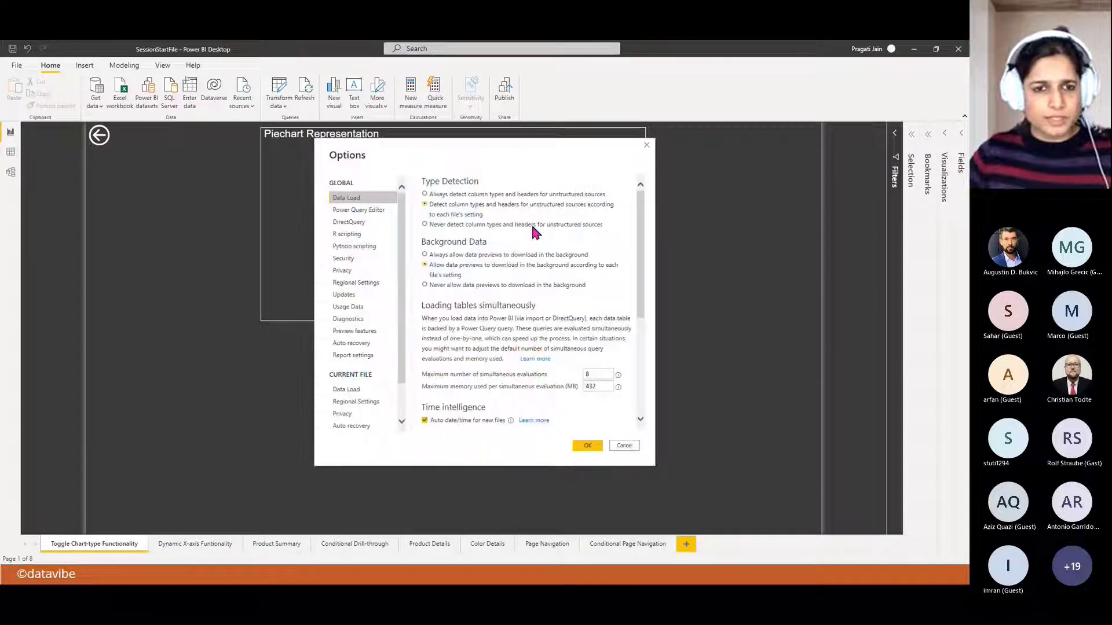
pyautogui.click(366, 334)
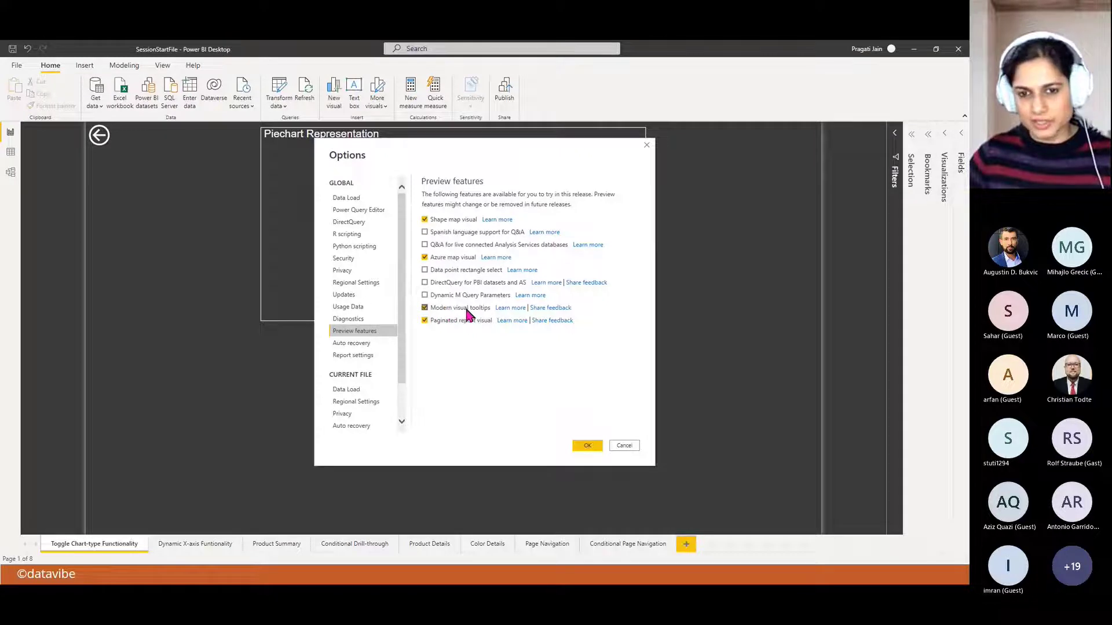
pyautogui.scroll(-1, 366, 367)
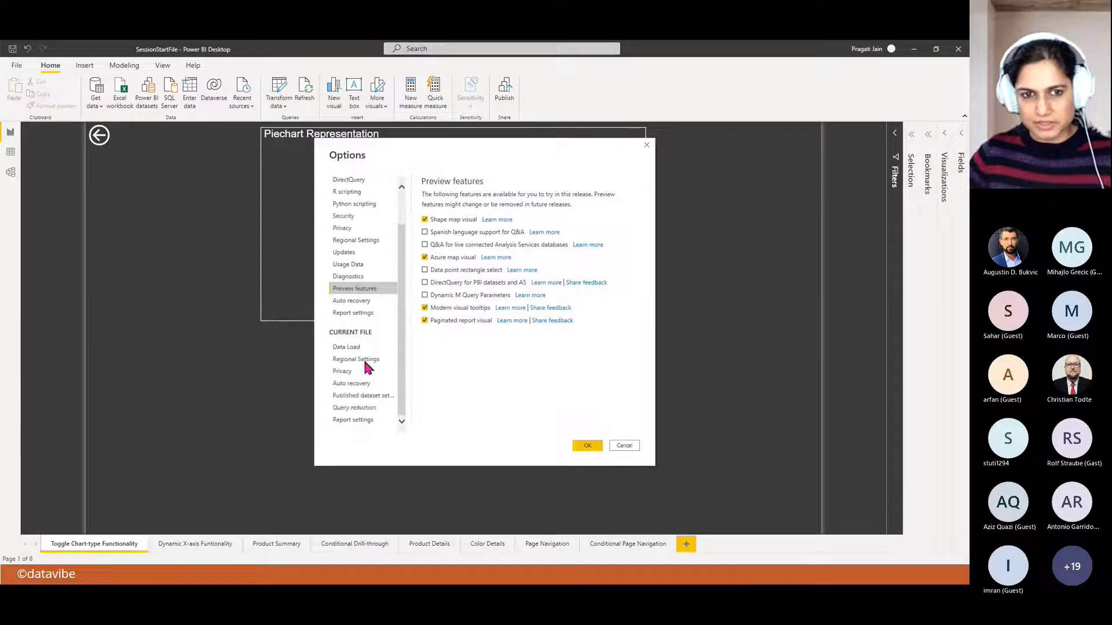
pyautogui.click(355, 420)
pyautogui.scroll(-3, 481, 394)
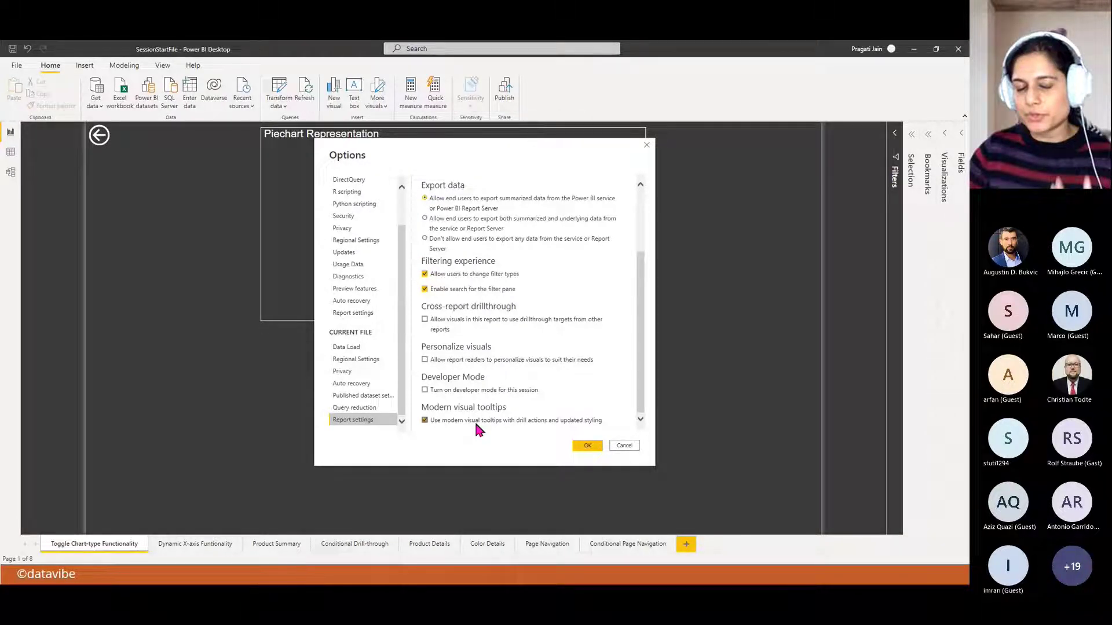
pyautogui.click(586, 445)
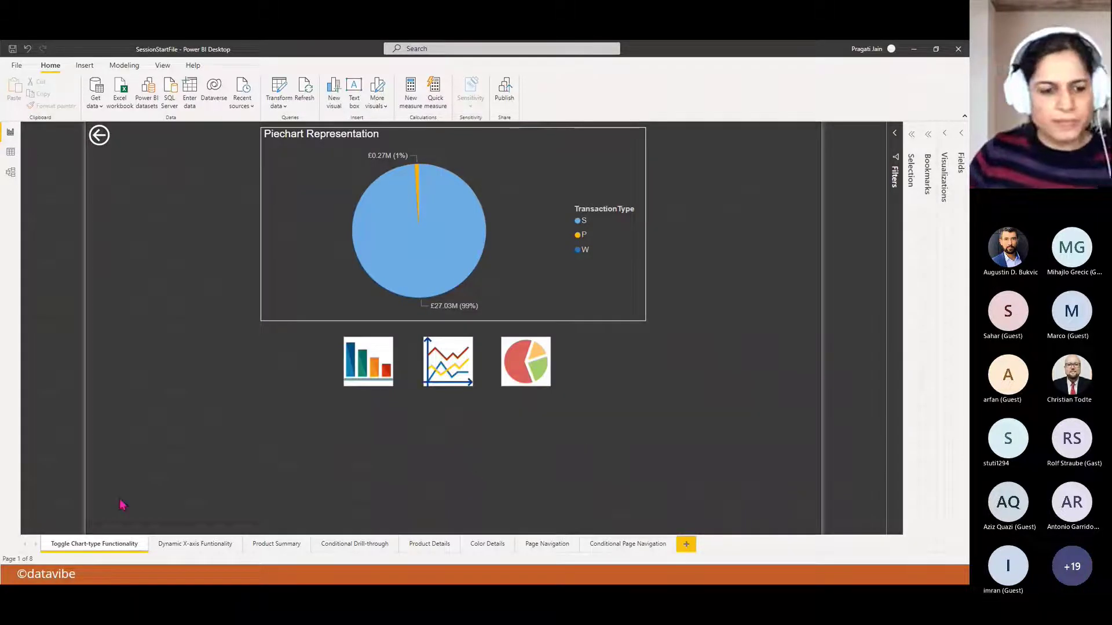
# - Go to the Conditional Drill-through page and inspect the drill-through action in the Yellow bar's tooltip in Total Cost by Product Color
pyautogui.click(193, 544)
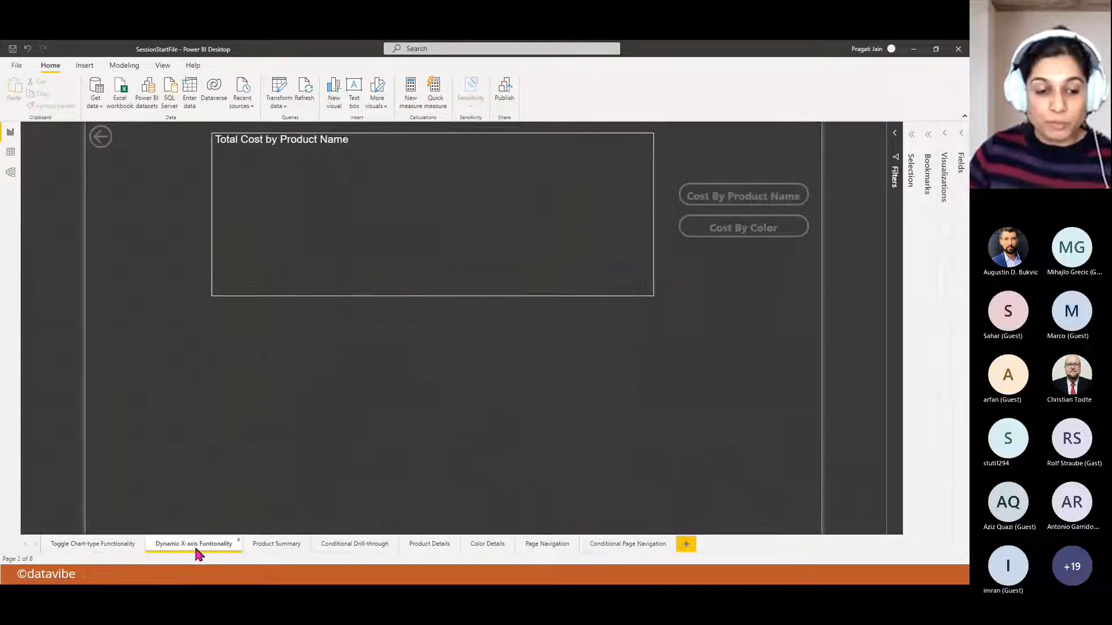
pyautogui.click(285, 547)
pyautogui.click(334, 547)
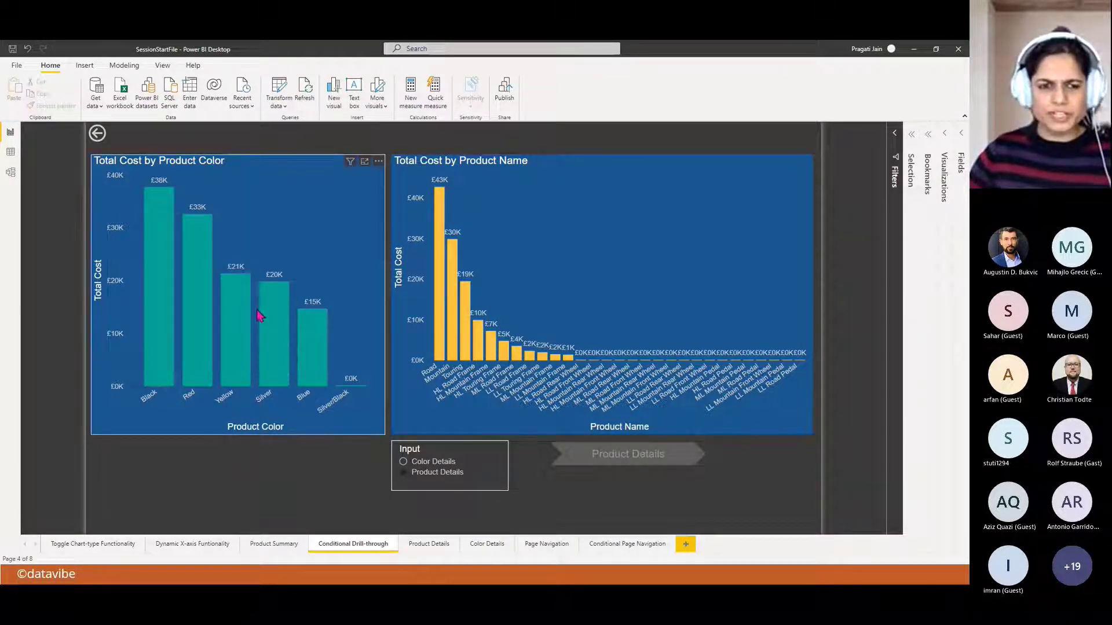
pyautogui.moveTo(234, 300)
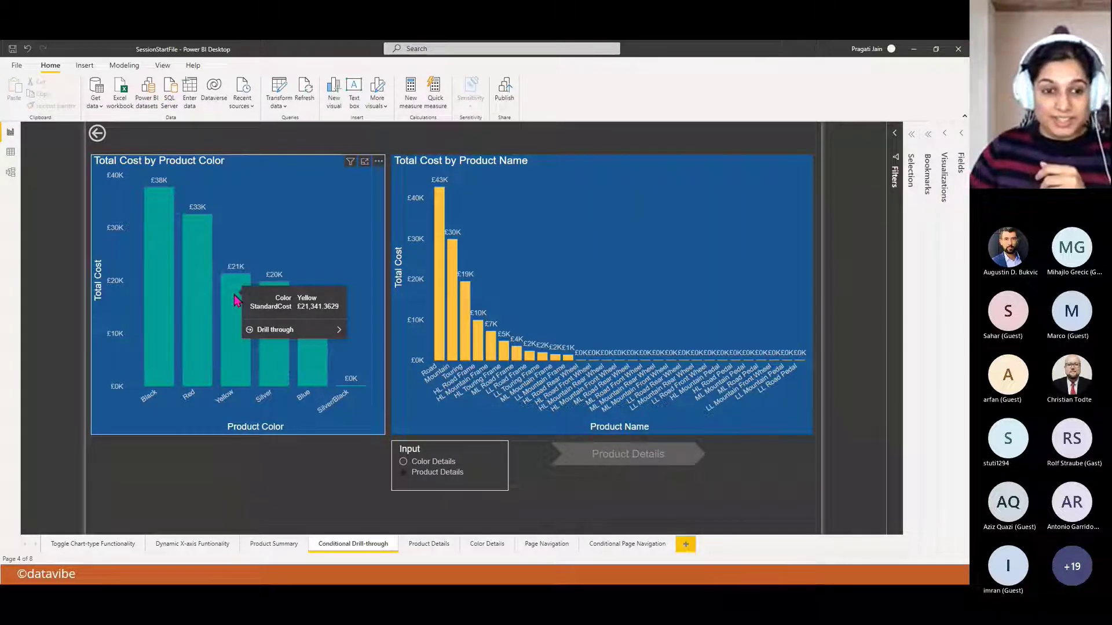
pyautogui.moveTo(287, 329)
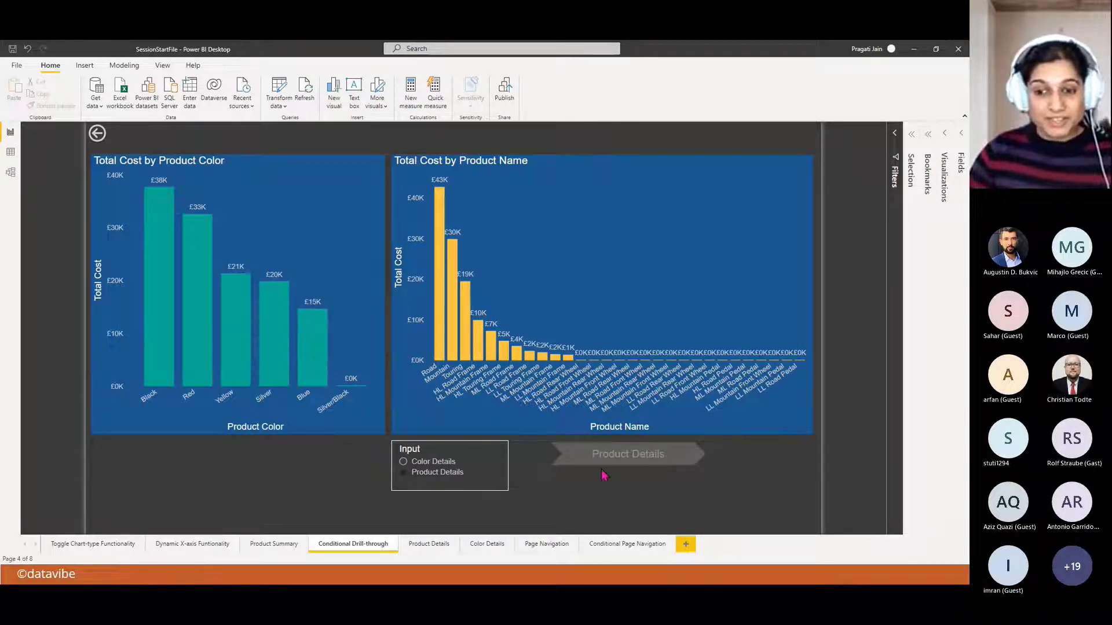
pyautogui.moveTo(613, 469)
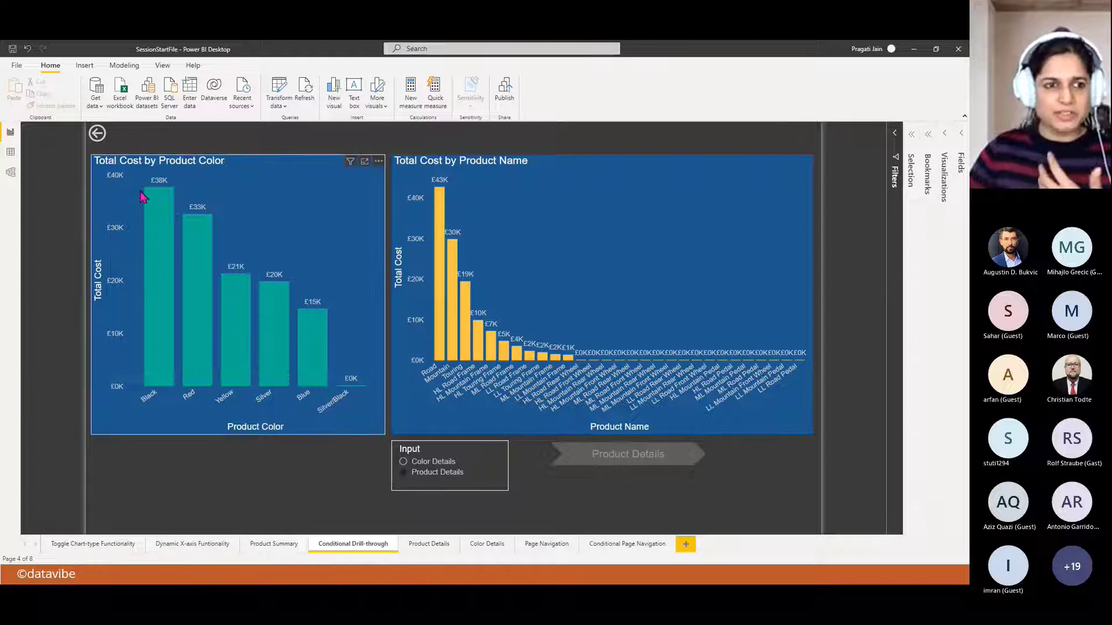
# - Drill through from the Black bar's tooltip to Color Details and return with the back button
pyautogui.moveTo(159, 210)
pyautogui.moveTo(159, 209)
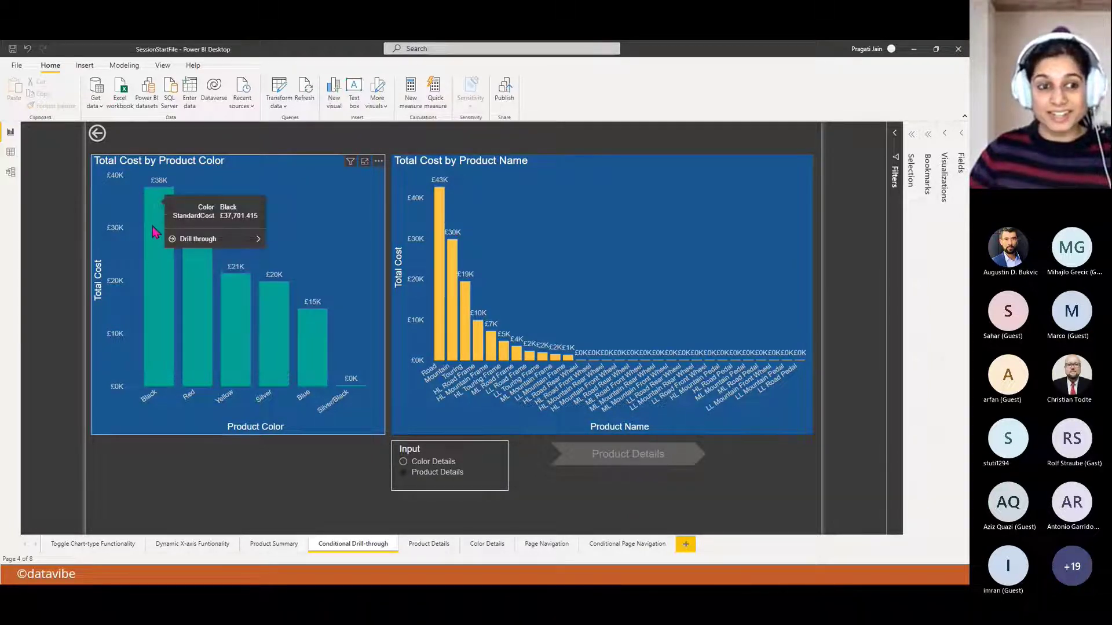
pyautogui.moveTo(193, 244)
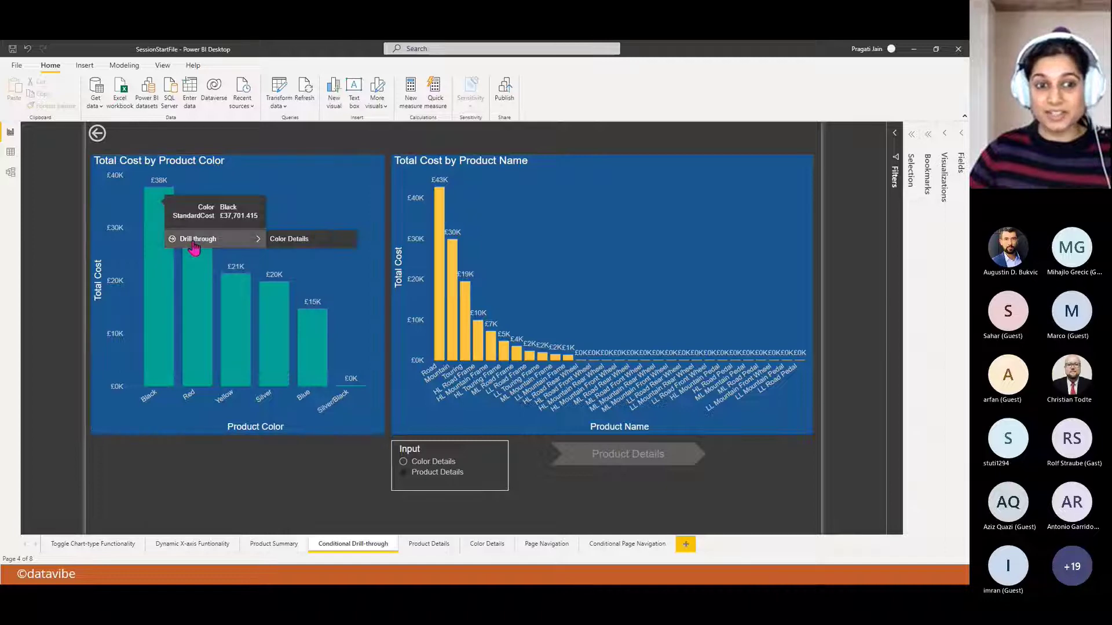
pyautogui.click(307, 244)
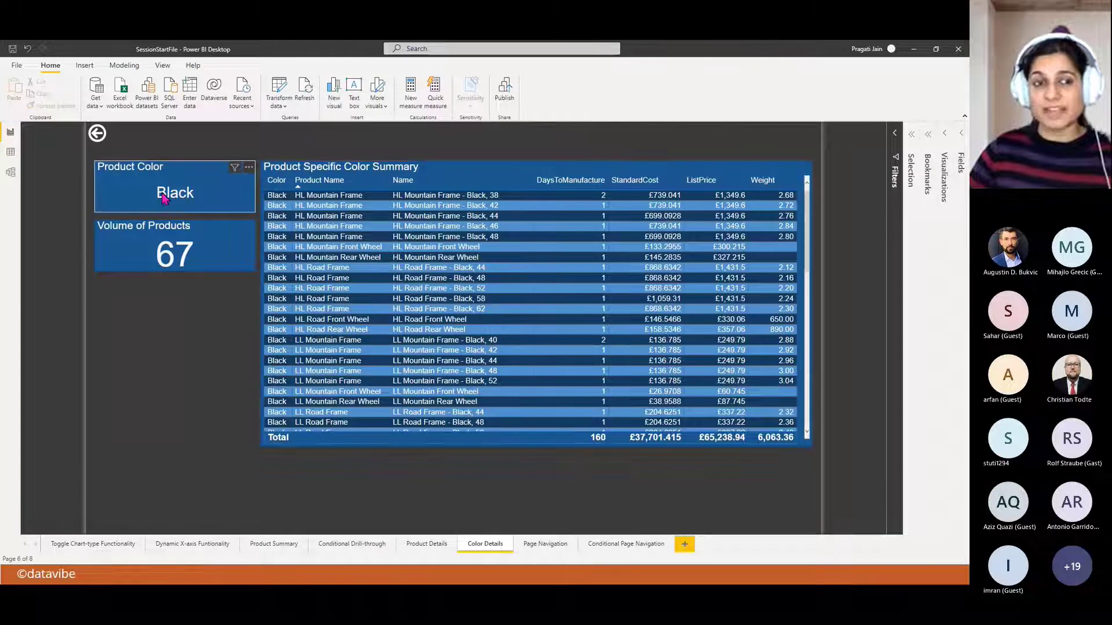
pyautogui.keyDown('ctrl'); pyautogui.click(97, 134); pyautogui.keyUp('ctrl')
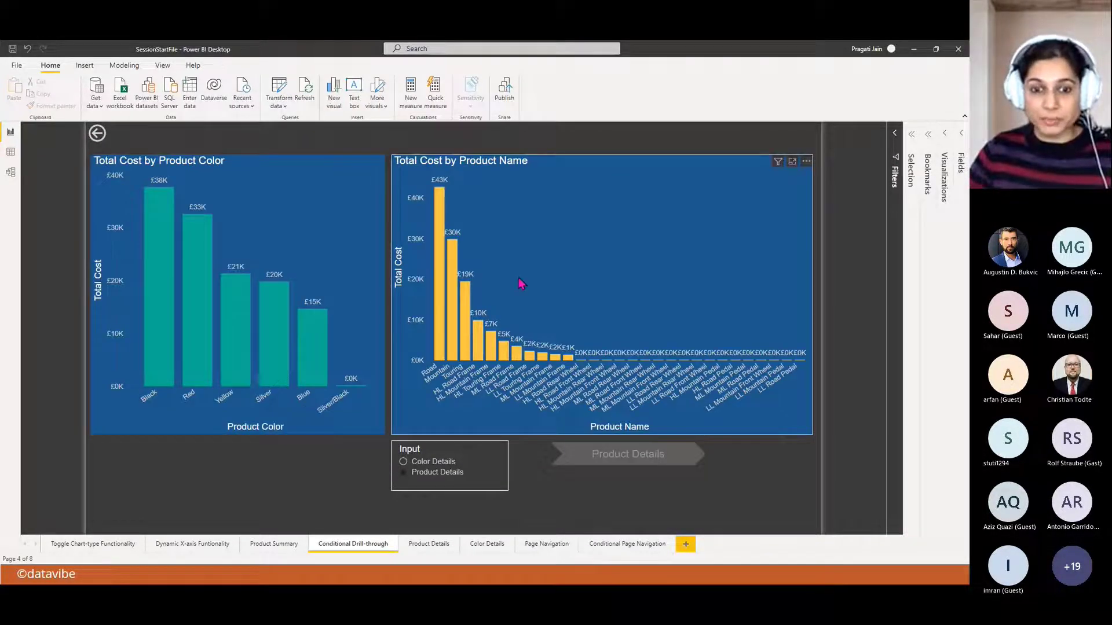
# - Select the Mountain bar in Total Cost by Product Name to check the Product Details button, and clear the selection
pyautogui.moveTo(455, 274)
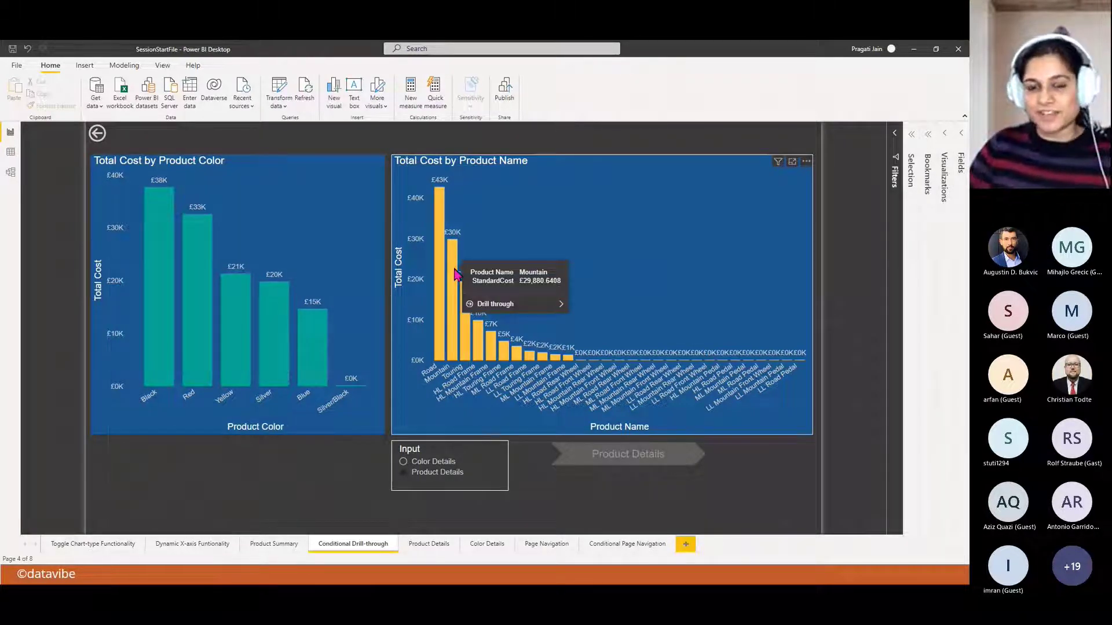
pyautogui.click(455, 275)
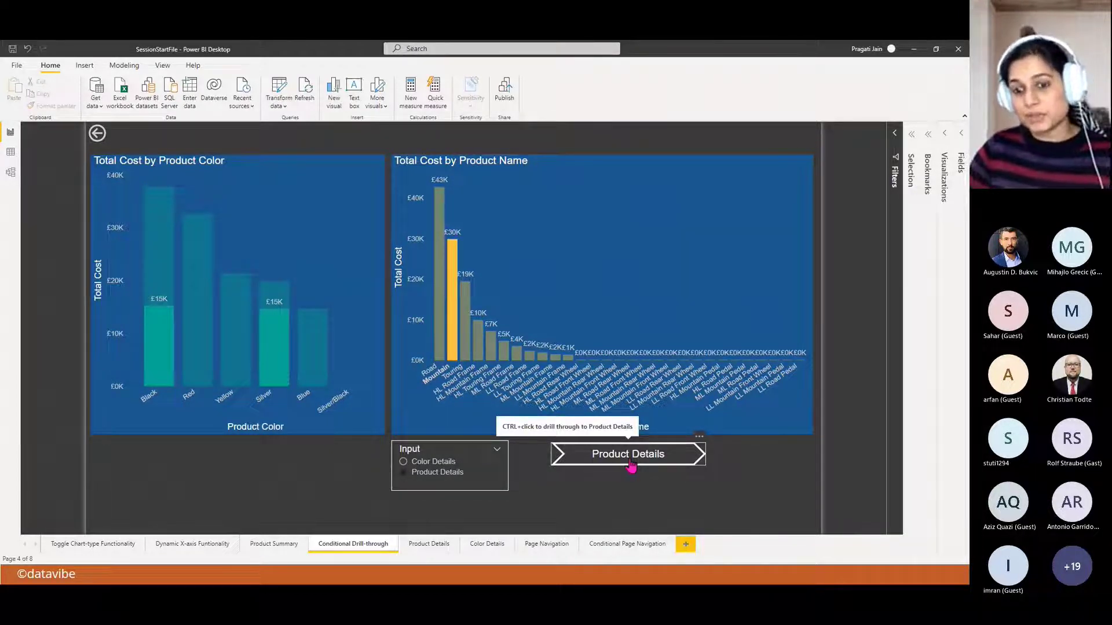
pyautogui.click(453, 289)
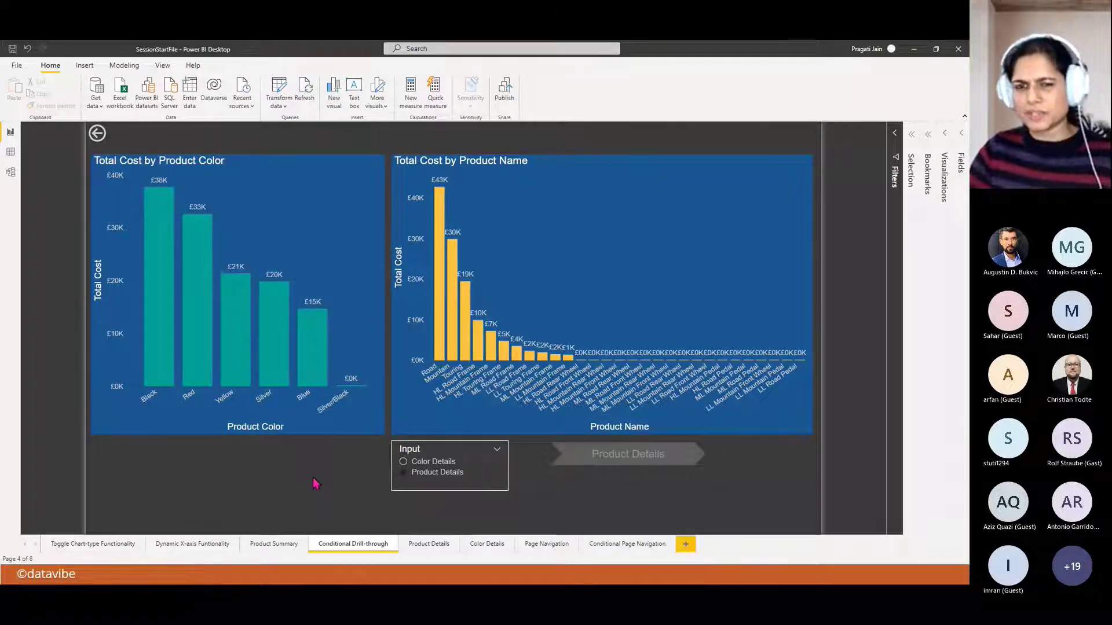
# - Drill through from the Mountain bar's tooltip to Product Details and return with the back button
pyautogui.moveTo(453, 253)
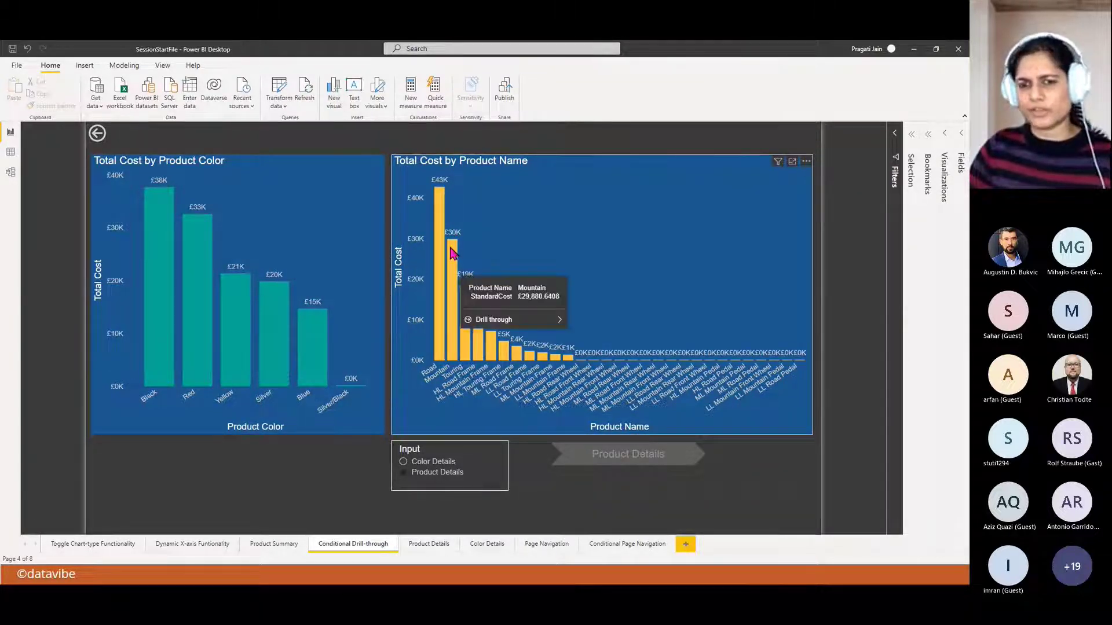
pyautogui.rightClick(454, 286)
pyautogui.moveTo(518, 317)
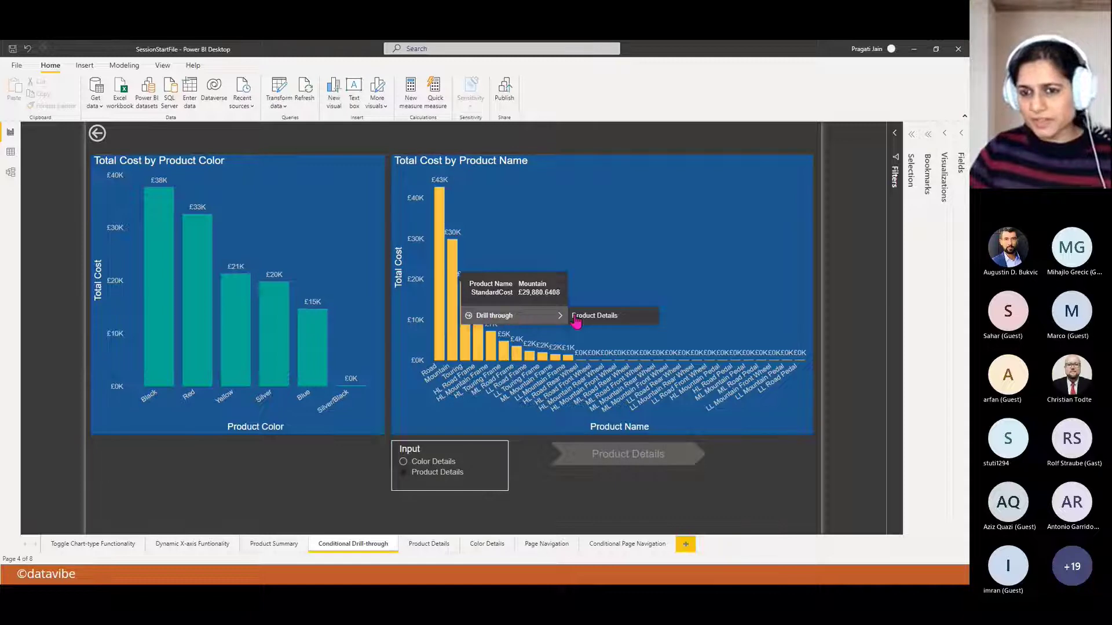
pyautogui.click(576, 319)
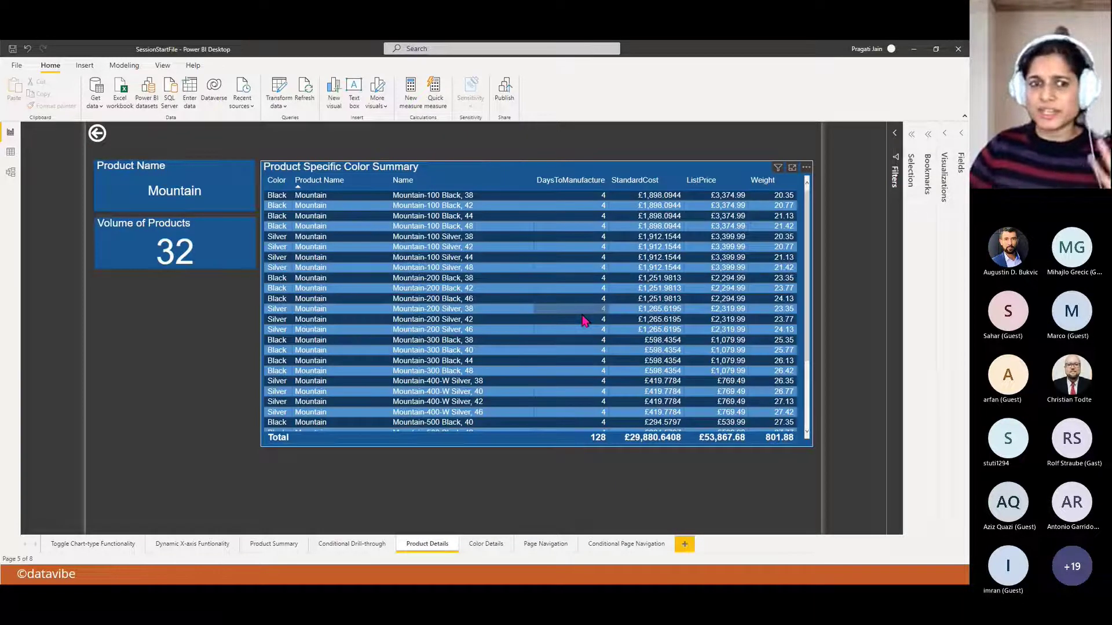
pyautogui.keyDown('ctrl'); pyautogui.click(99, 137); pyautogui.keyUp('ctrl')
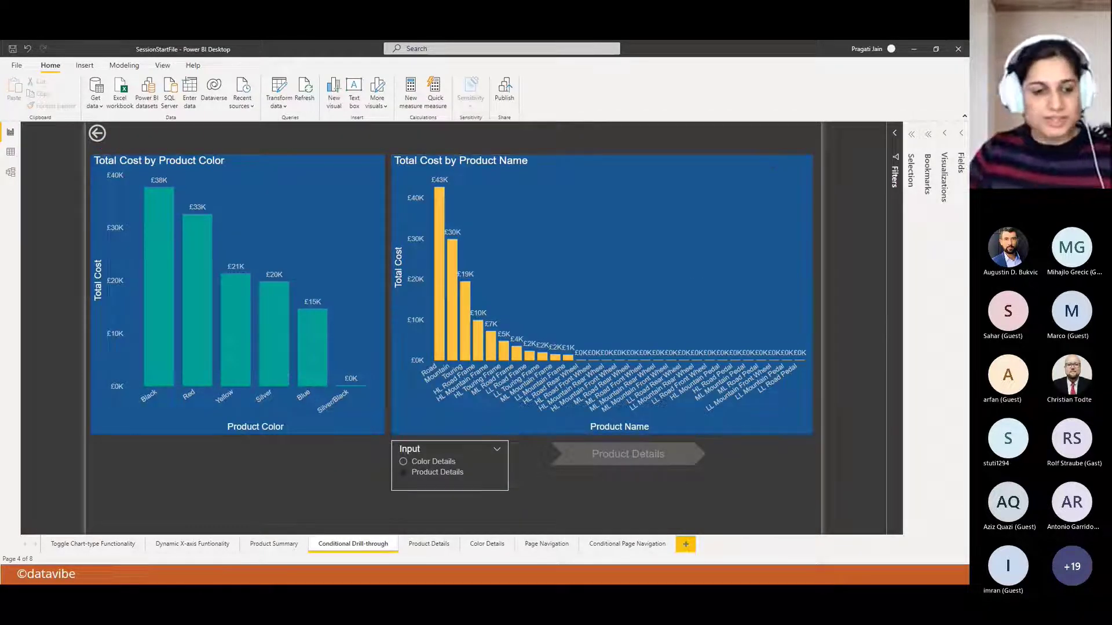
# - Switch the Toggle Chart-type Functionality page to its bar chart and copy that chart onto a new report page
pyautogui.click(123, 544)
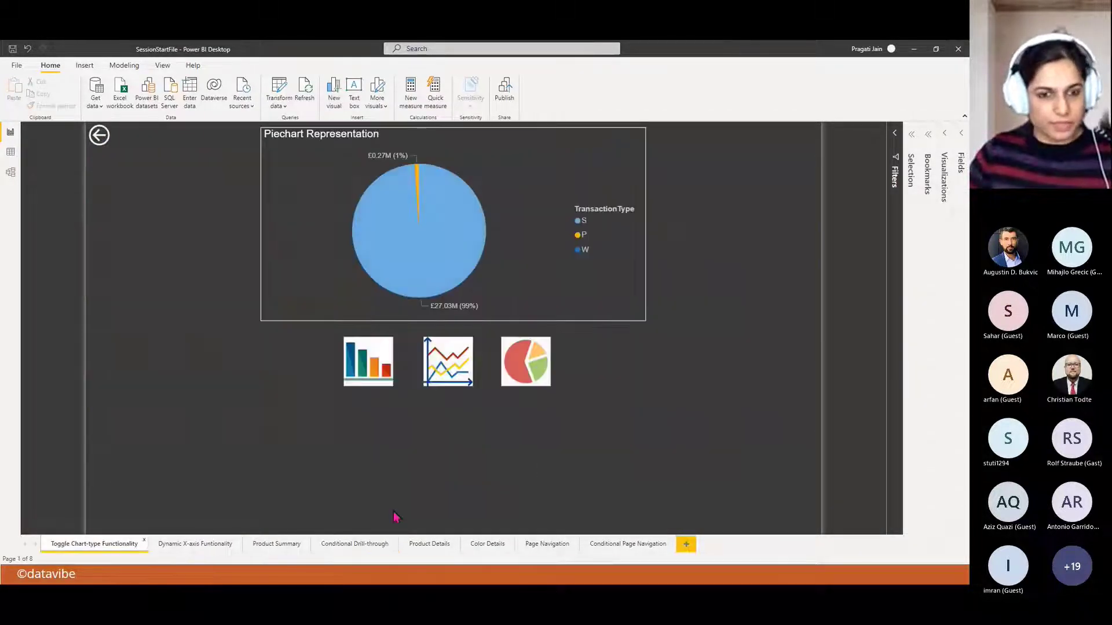
pyautogui.click(363, 353)
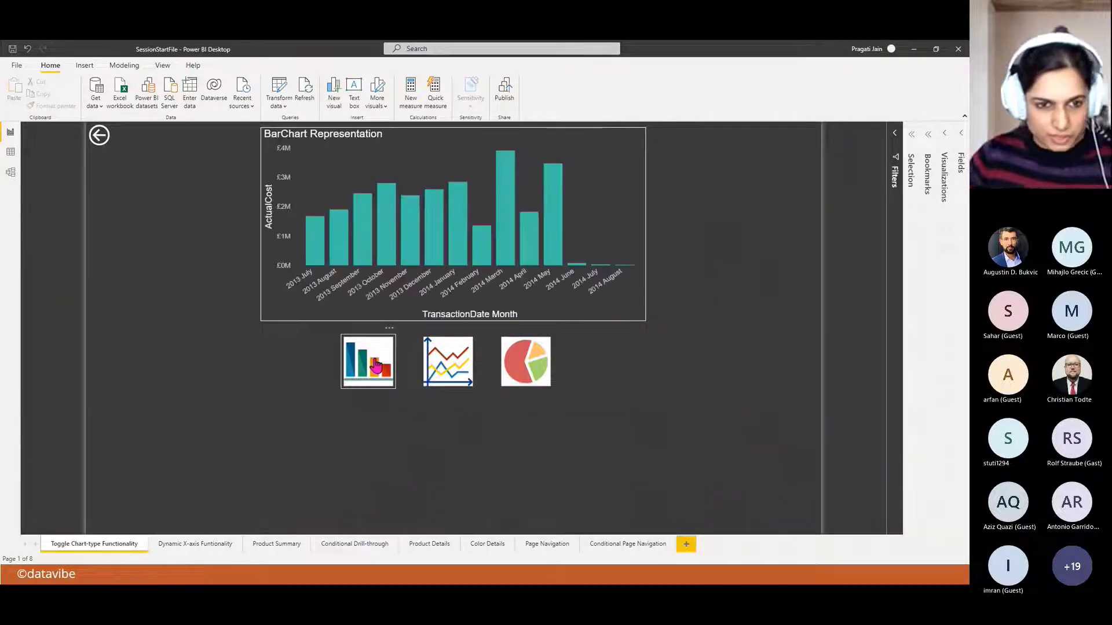
pyautogui.click(447, 142)
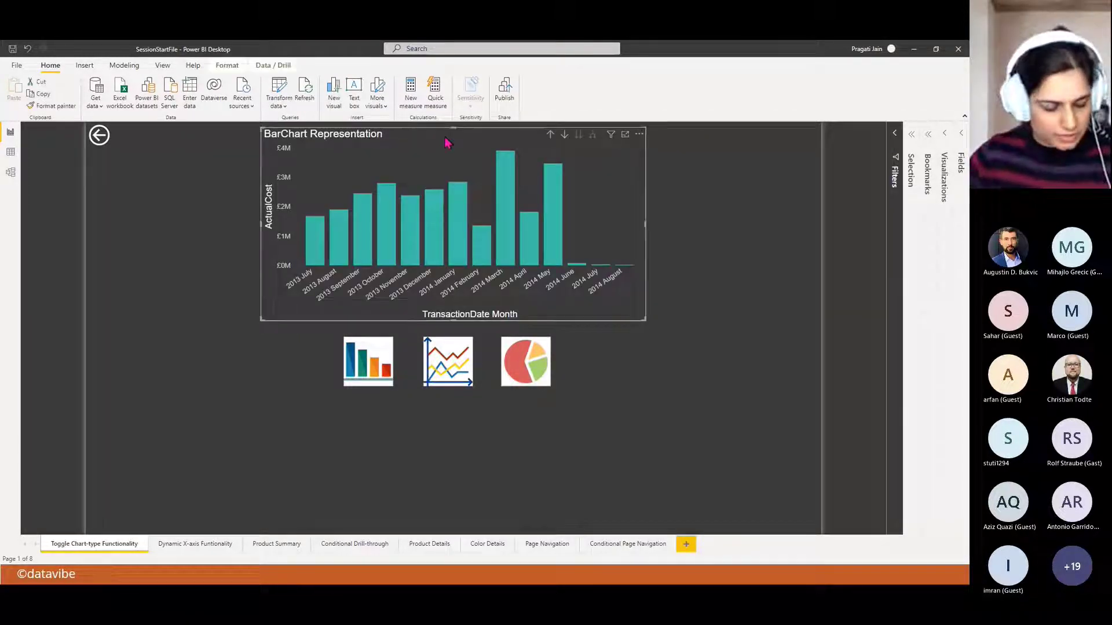
pyautogui.click(686, 544)
pyautogui.hotkey('ctrl', 'v')
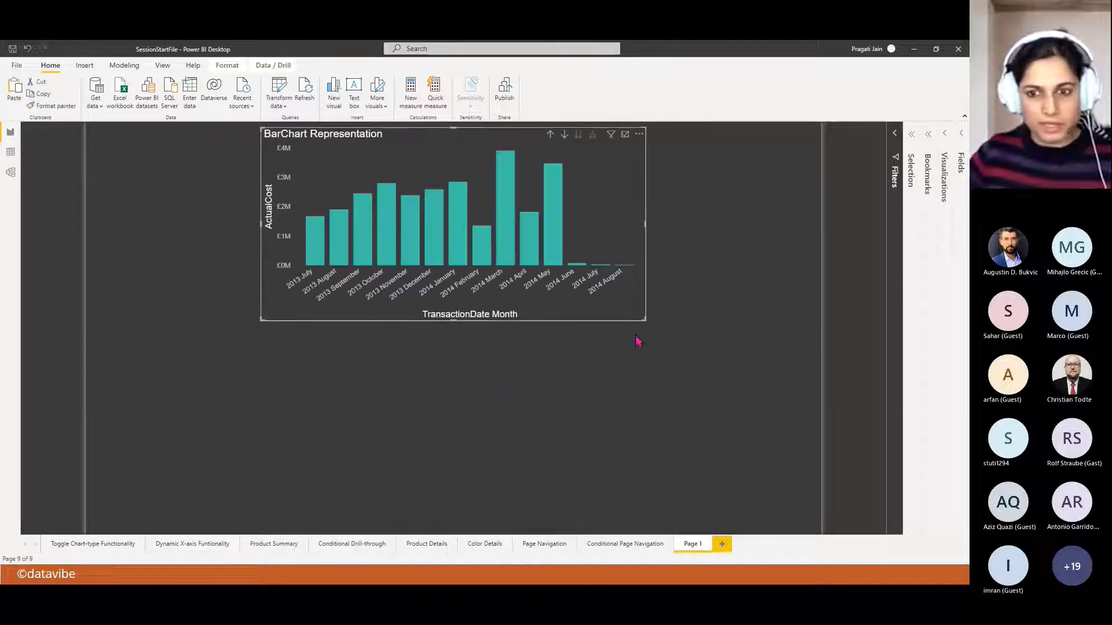
# - Enlarge the pasted bar chart in width and height on the new page, with its visualization settings open
pyautogui.moveTo(646, 323); pyautogui.dragTo(716, 355)
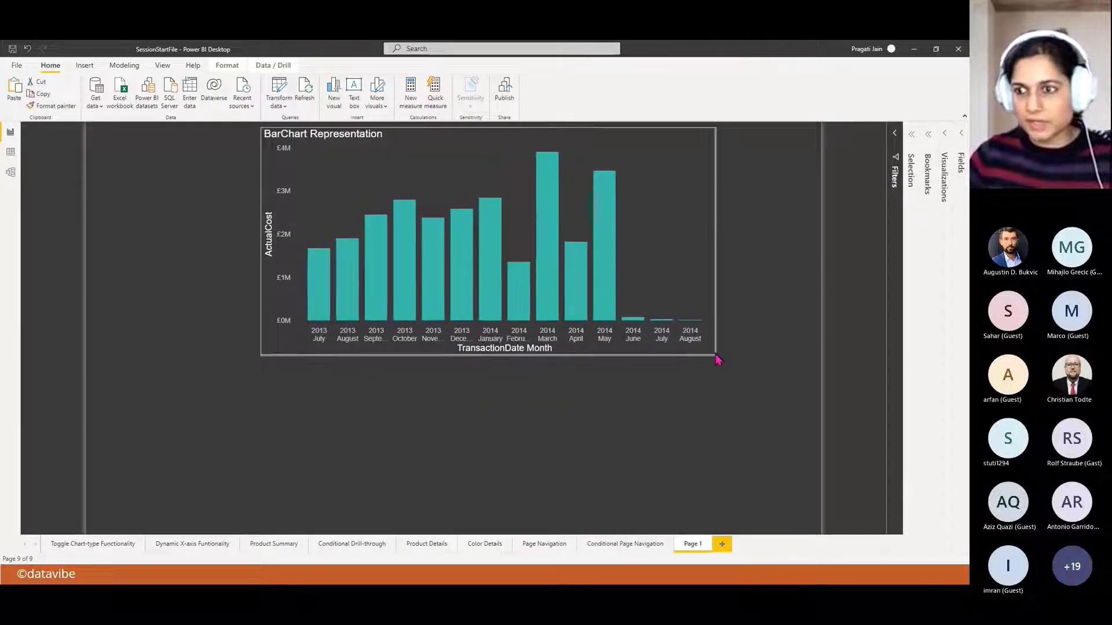
pyautogui.click(942, 141)
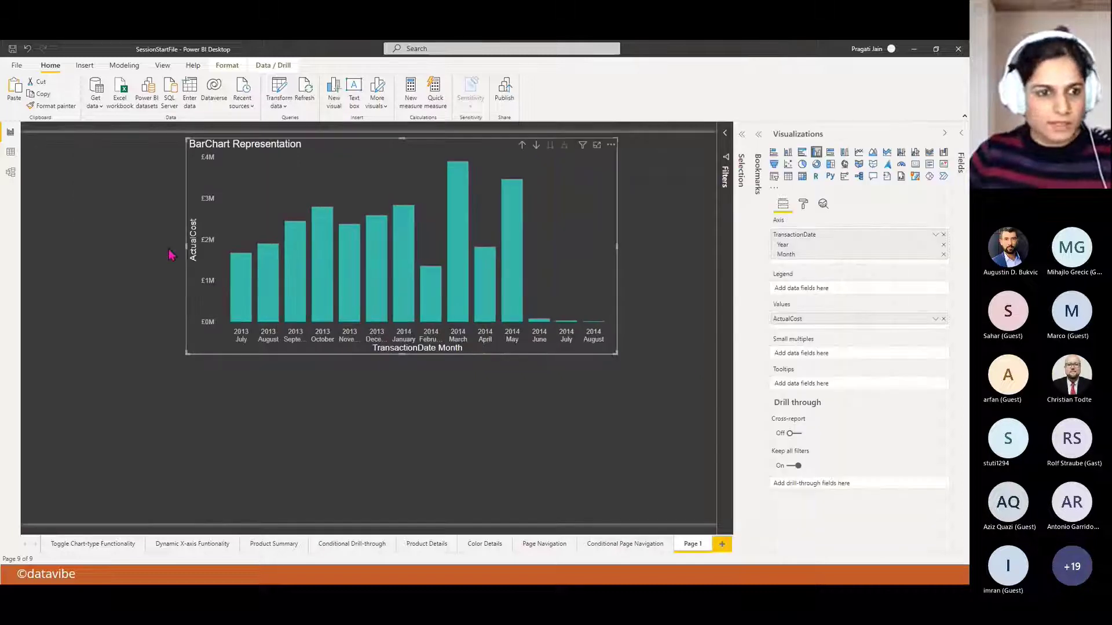
pyautogui.moveTo(186, 247); pyautogui.dragTo(126, 249)
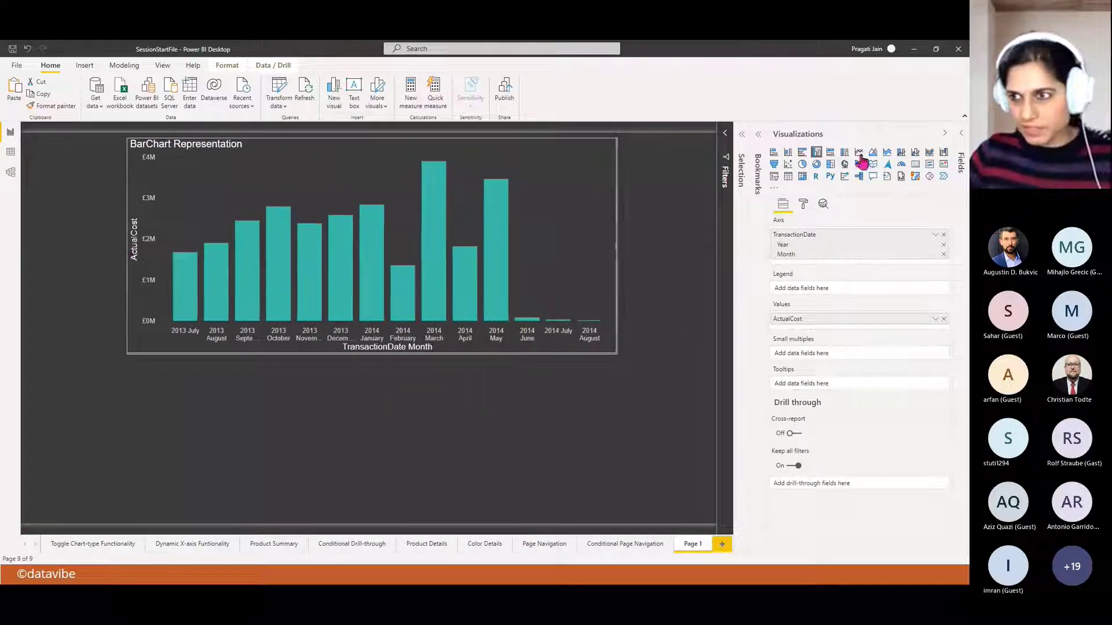
# - Replace the chart's Year and Month axis with the full TransactionDate hierarchy from Production TransactionHistory, and collapse the field and visualization settings
pyautogui.click(960, 141)
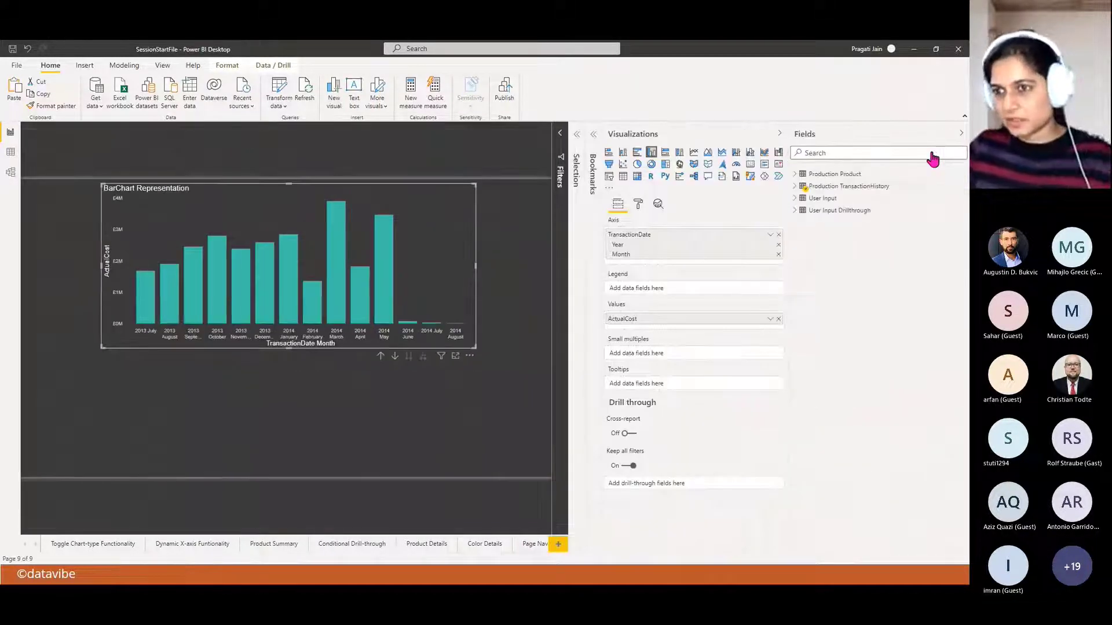
pyautogui.click(794, 187)
pyautogui.moveTo(851, 275); pyautogui.dragTo(686, 238)
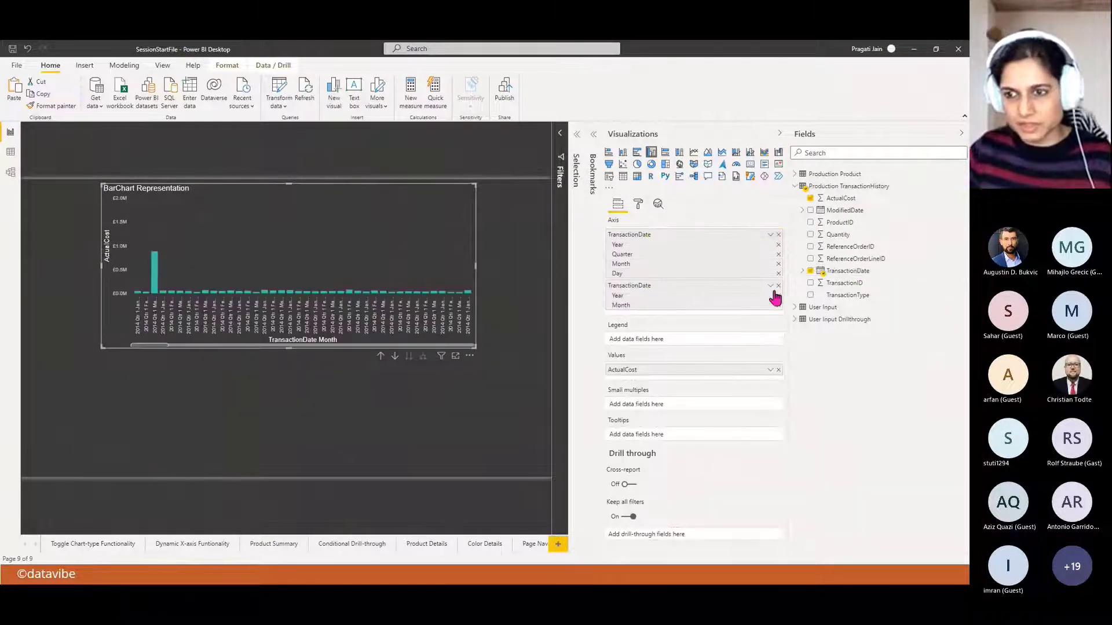
pyautogui.click(778, 285)
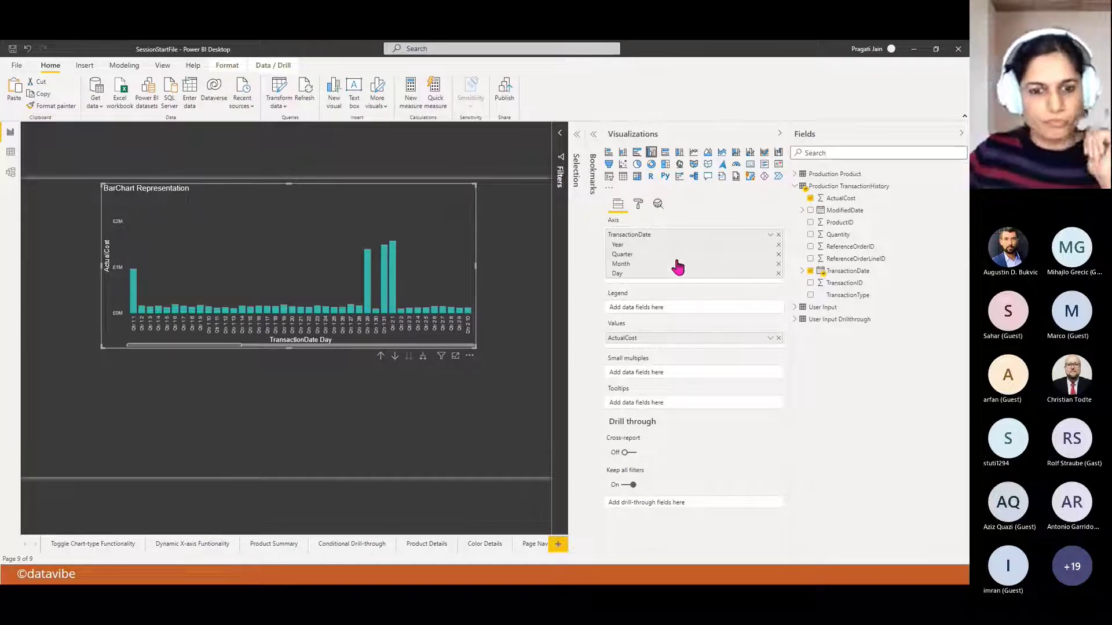
pyautogui.click(961, 133)
pyautogui.click(944, 135)
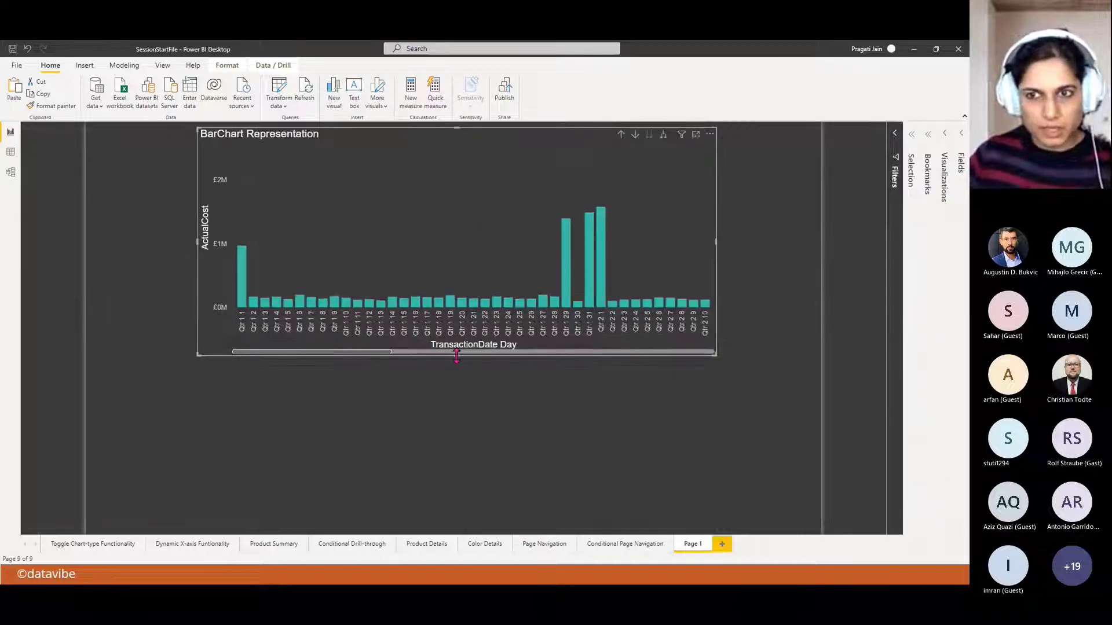
# - Extend the bar chart's height downward and drill it up from Day to the Year level
pyautogui.moveTo(458, 355); pyautogui.dragTo(455, 431)
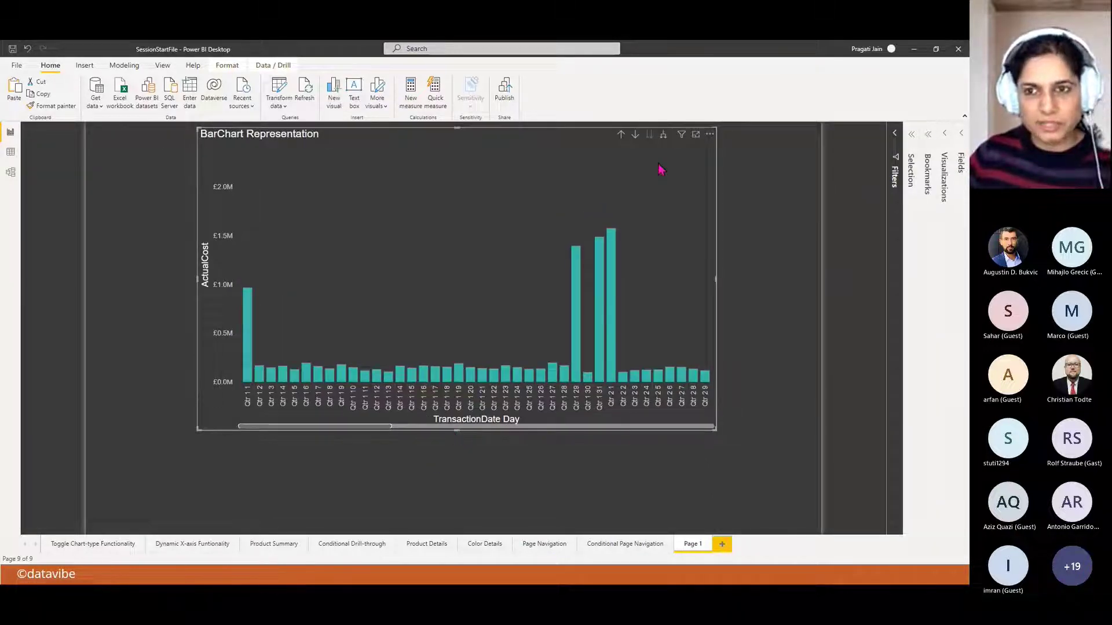
pyautogui.click(621, 137)
pyautogui.click(621, 137)
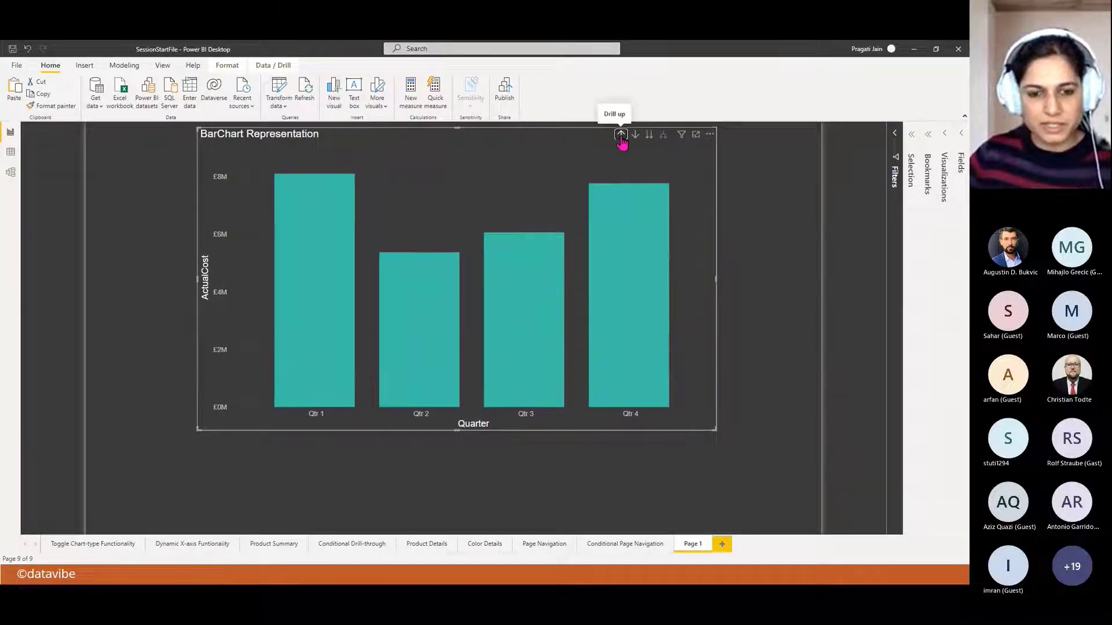
pyautogui.click(621, 138)
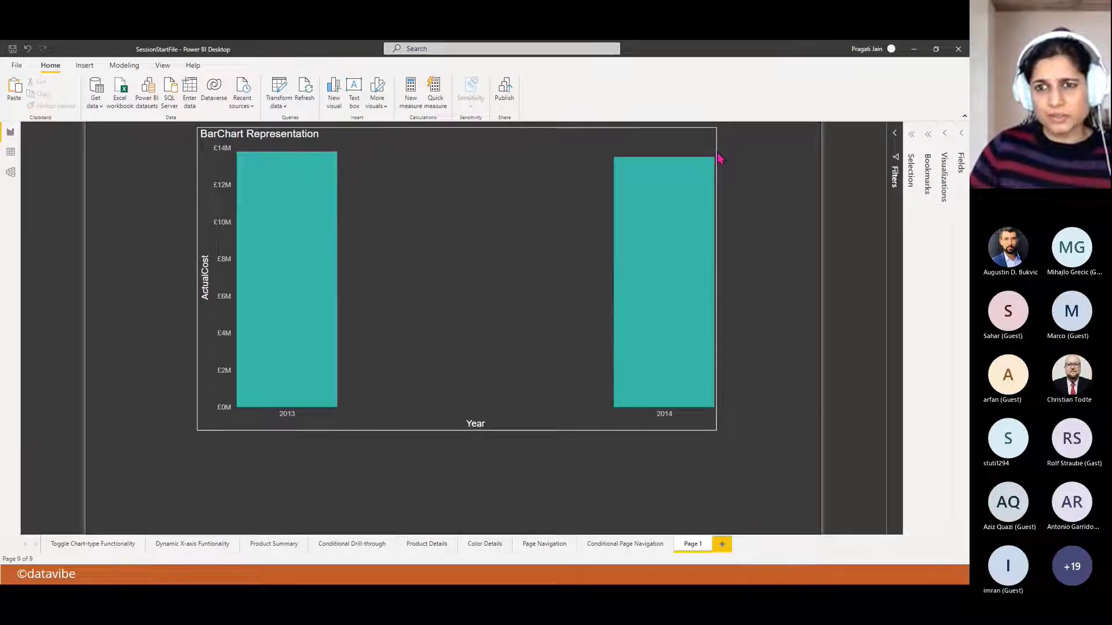
# - Widen the bar chart by moving its left edge outward, and clear the selection
pyautogui.click(444, 141)
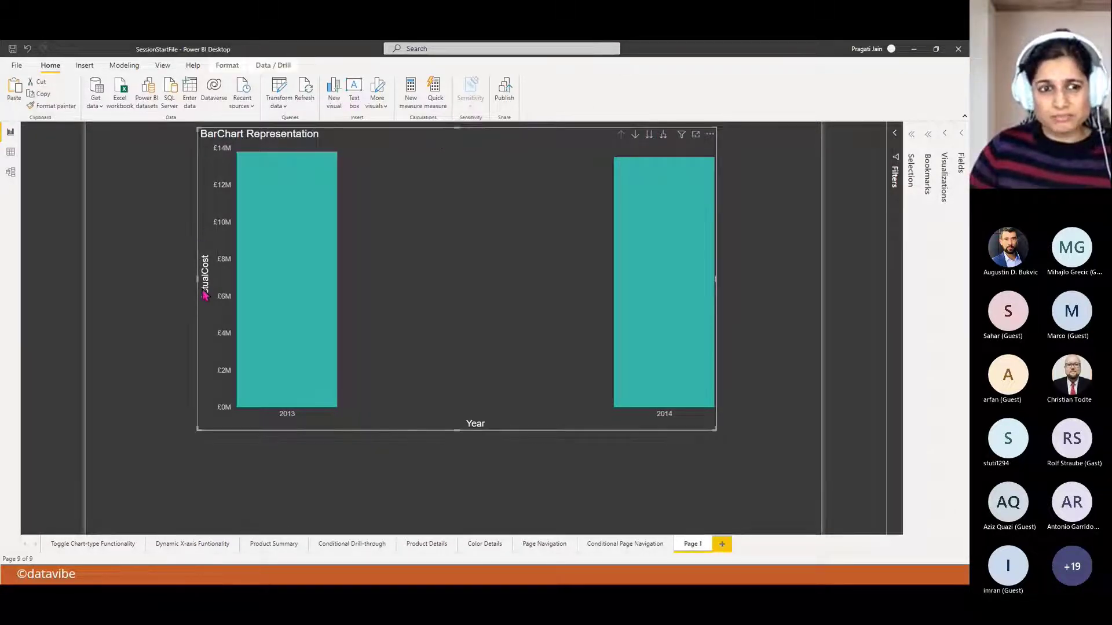
pyautogui.moveTo(198, 280); pyautogui.dragTo(156, 281)
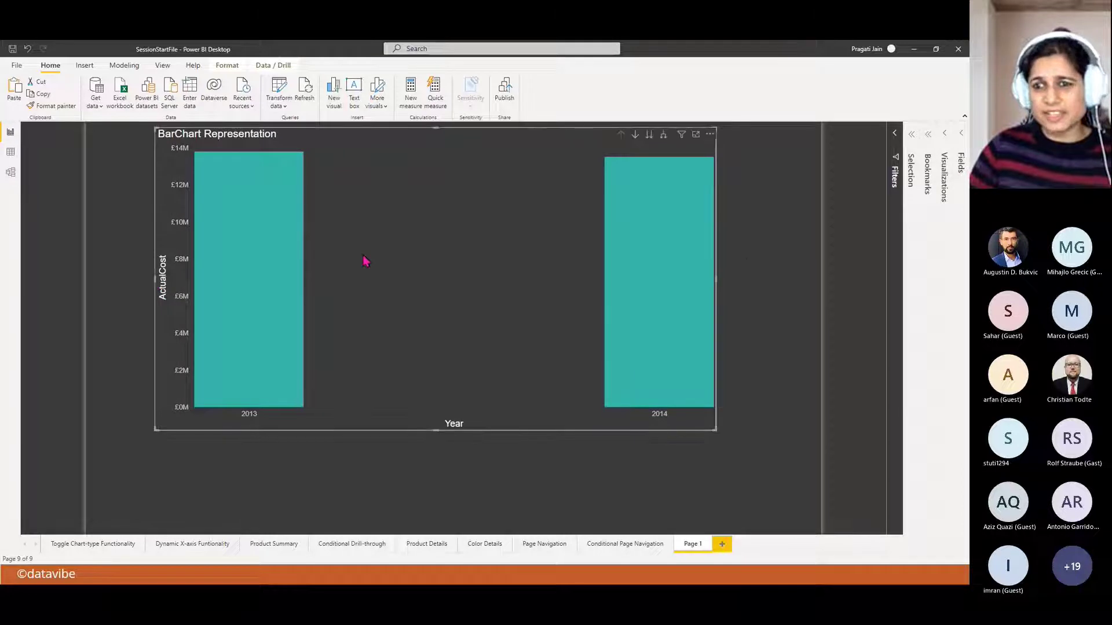
pyautogui.click(769, 377)
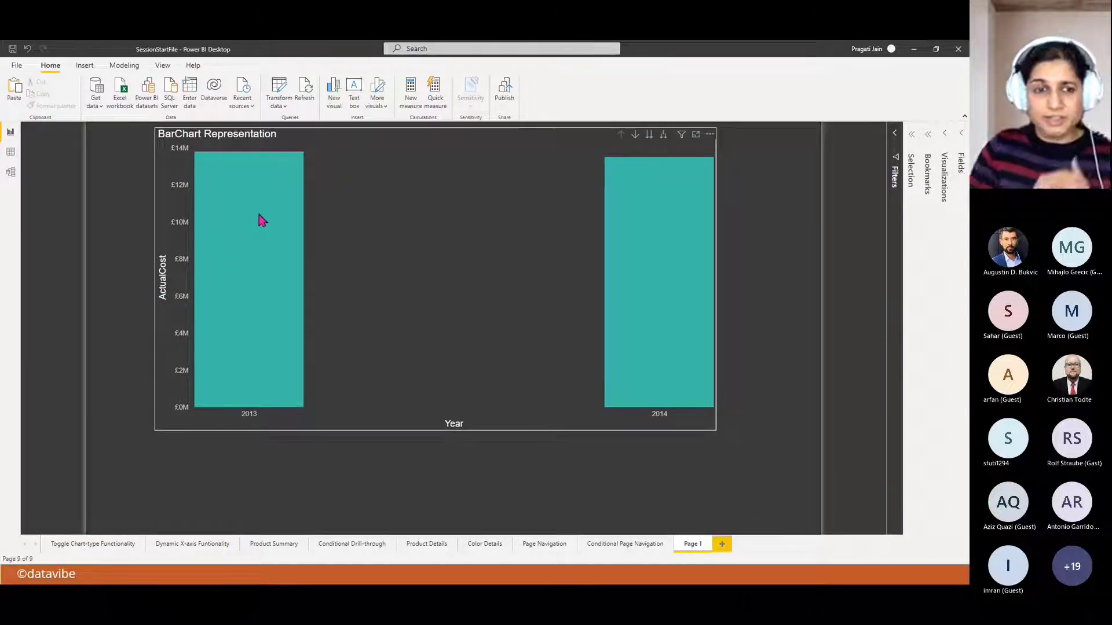
# - Drill down through the tooltips of 2013, Qtr 3 and August to the days, and drill back up one level from day 30
pyautogui.moveTo(261, 220)
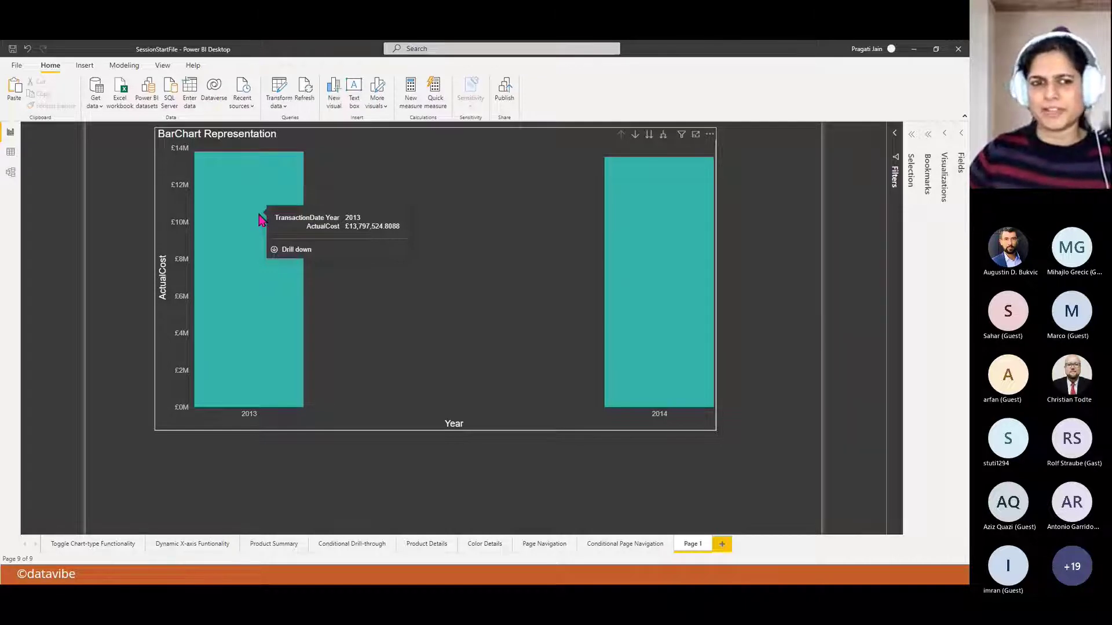
pyautogui.click(294, 250)
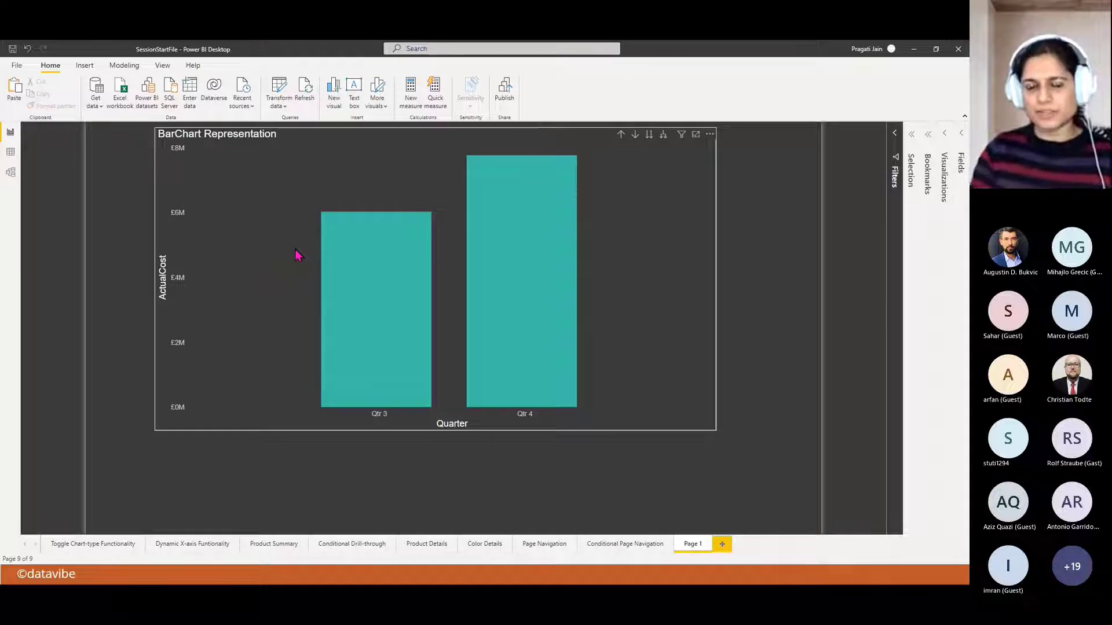
pyautogui.moveTo(385, 261)
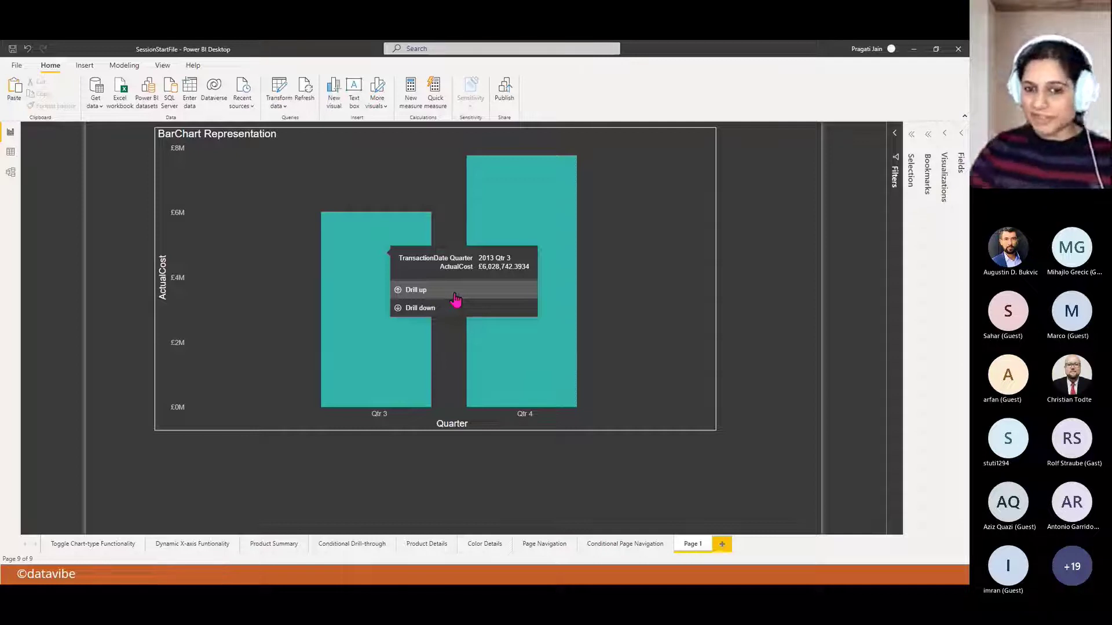
pyautogui.click(455, 309)
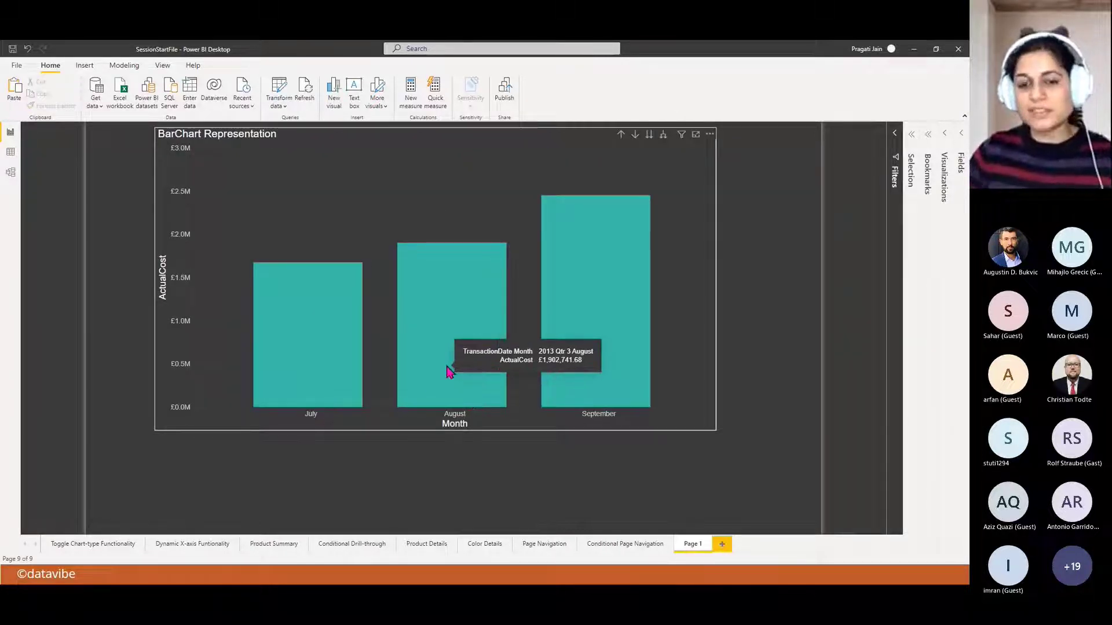
pyautogui.moveTo(450, 371)
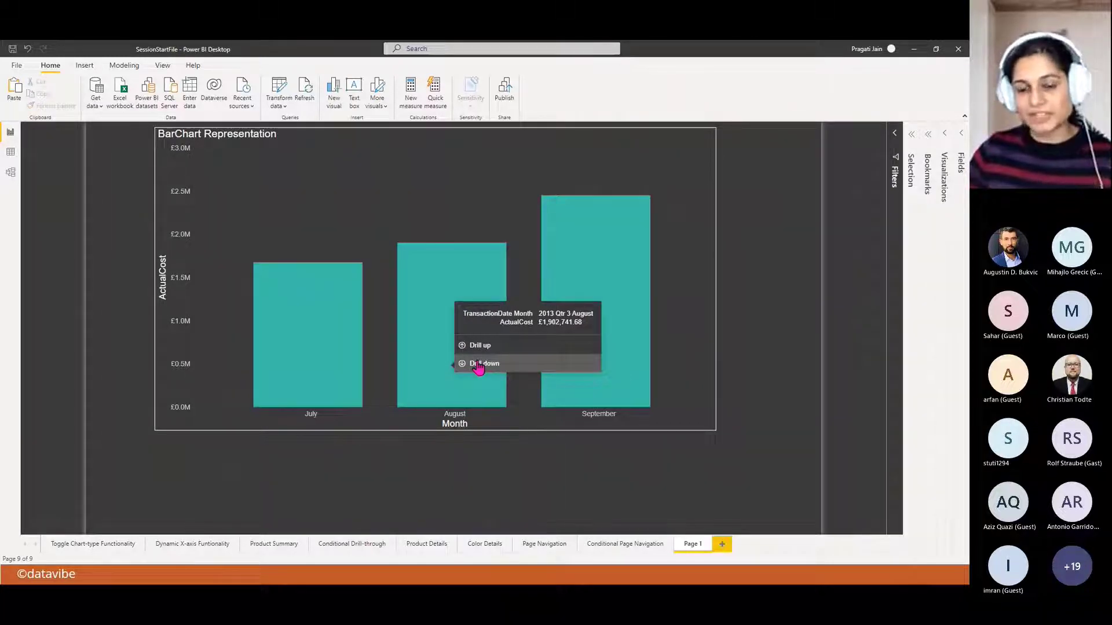
pyautogui.click(478, 369)
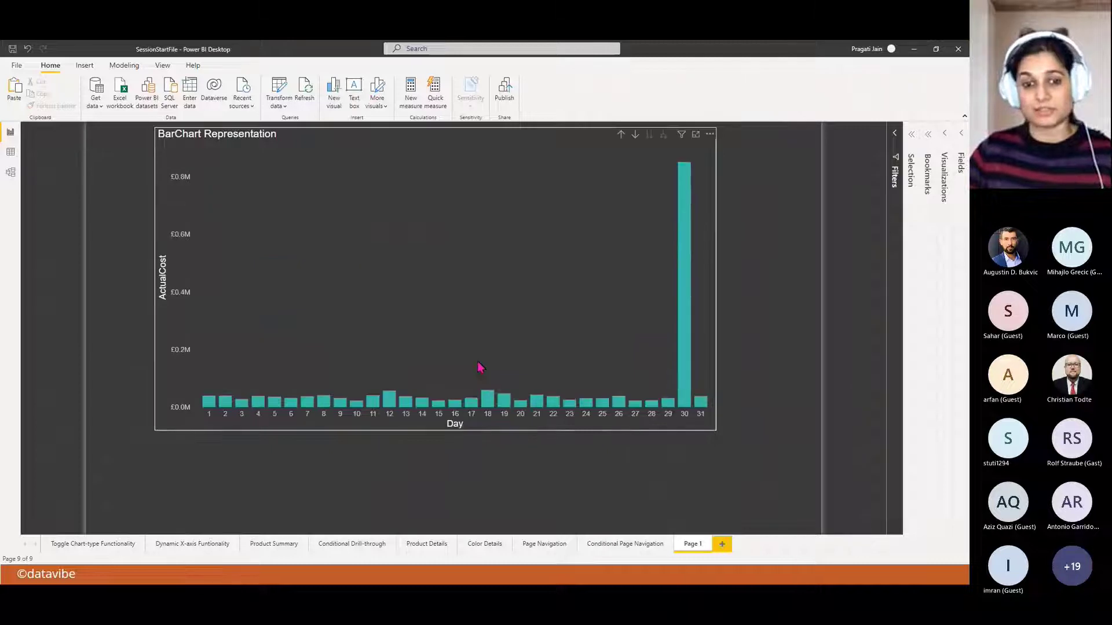
pyautogui.rightClick(686, 269)
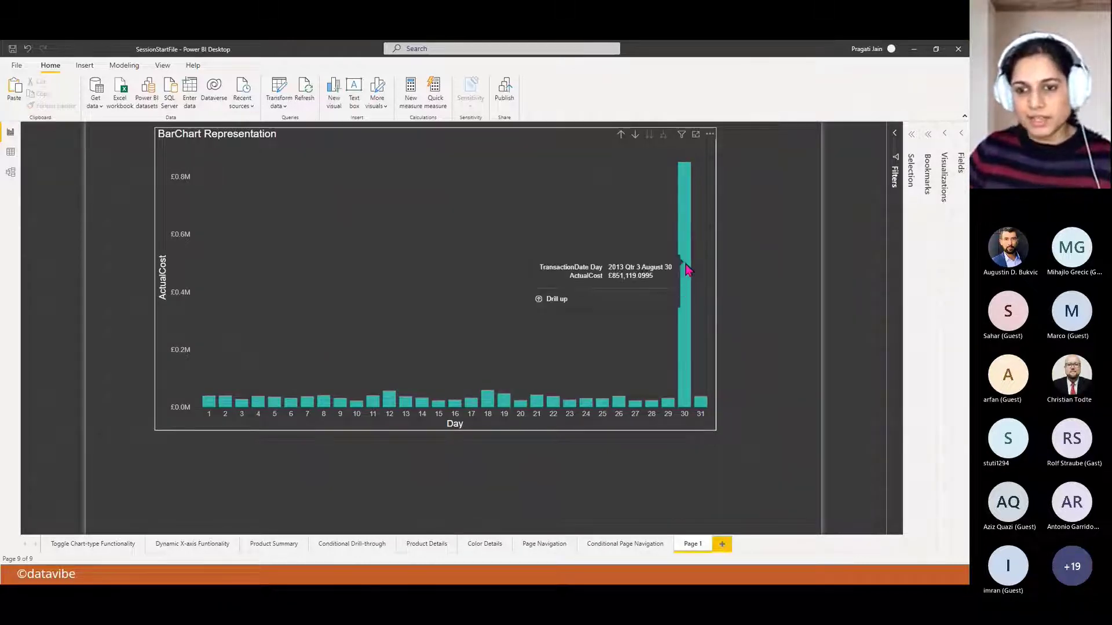
pyautogui.click(626, 306)
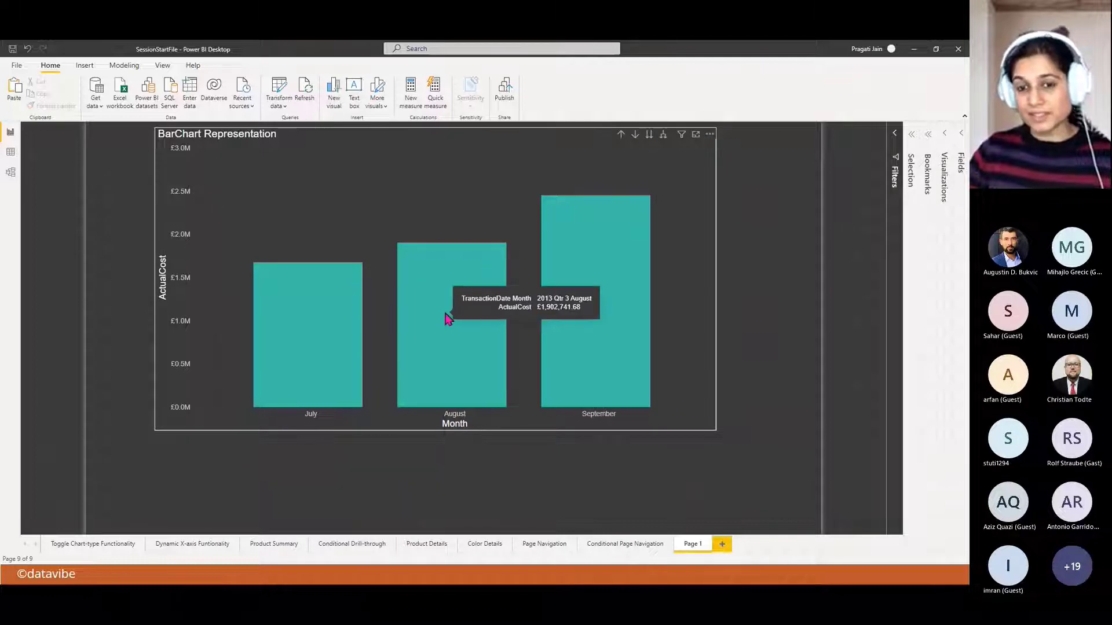
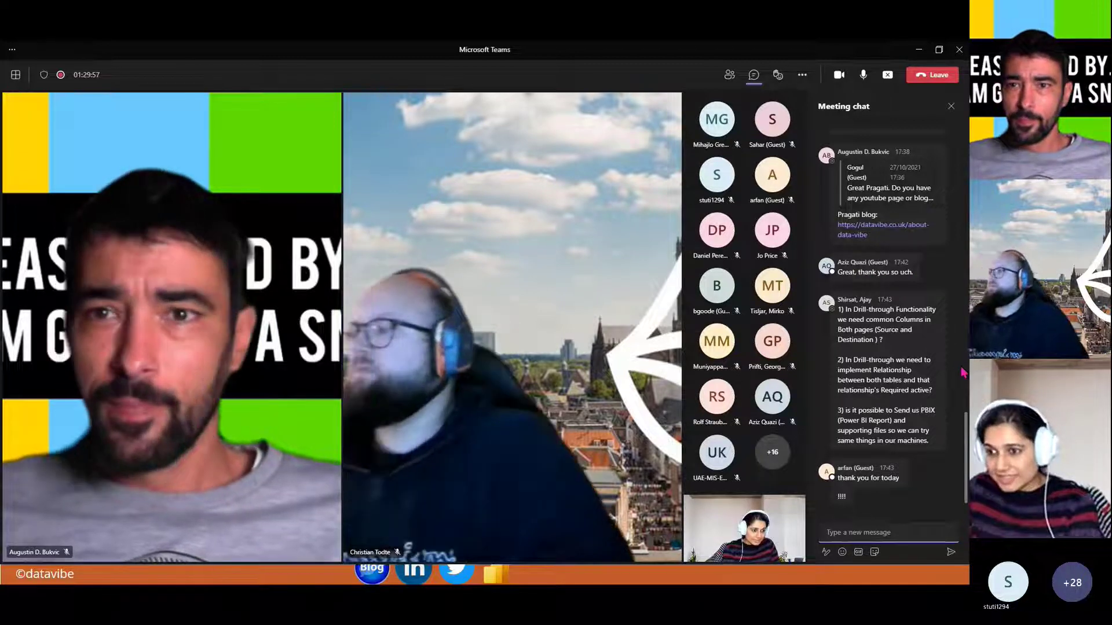
# - Look through the Microsoft Teams meeting chat from its early messages to the latest ones for attendees' questions
pyautogui.scroll(2, 961, 372)
pyautogui.scroll(4, 963, 373)
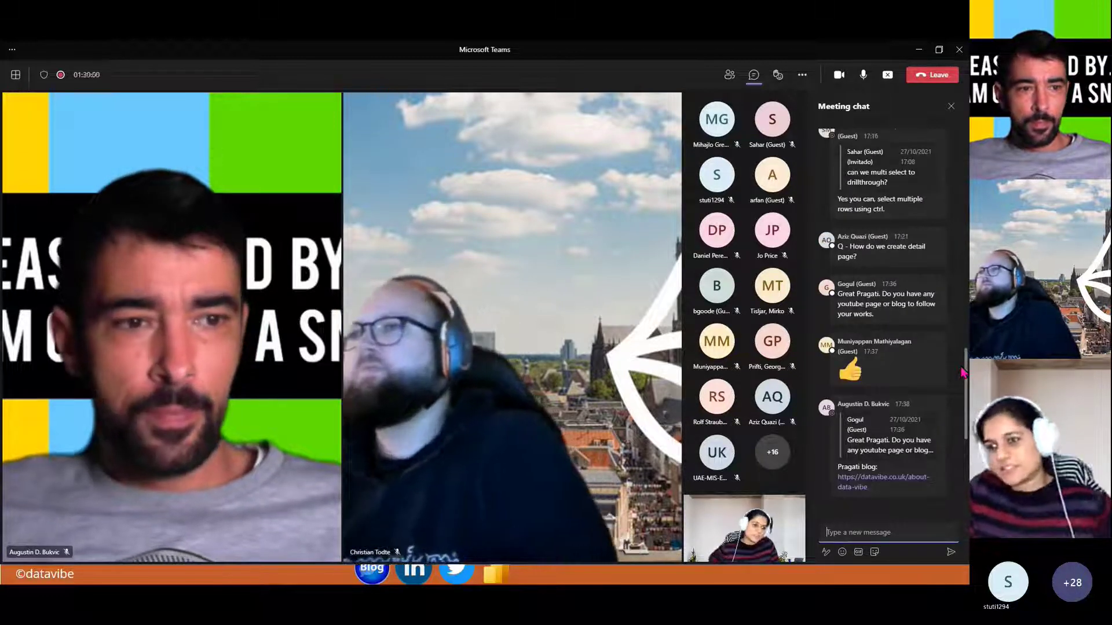
pyautogui.scroll(4, 961, 372)
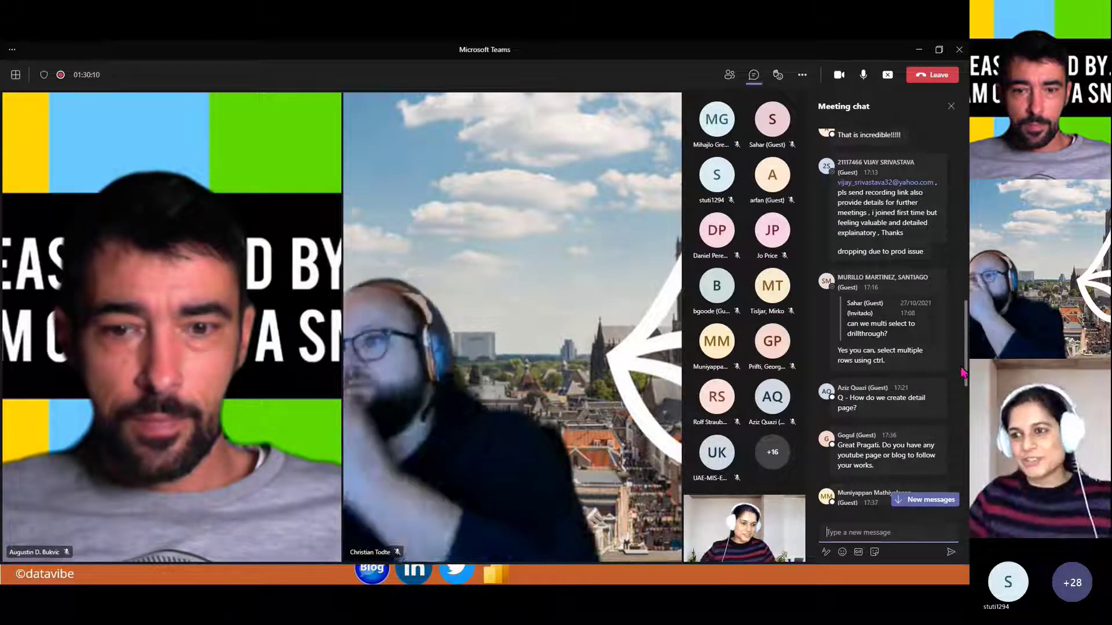
pyautogui.scroll(5, 962, 373)
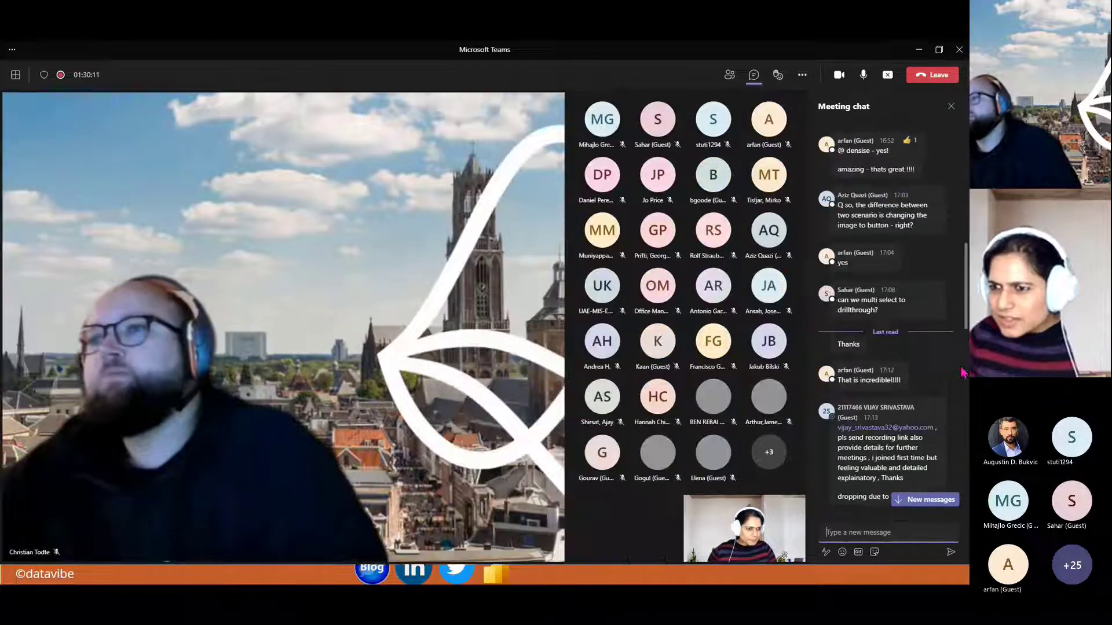
pyautogui.scroll(8, 961, 372)
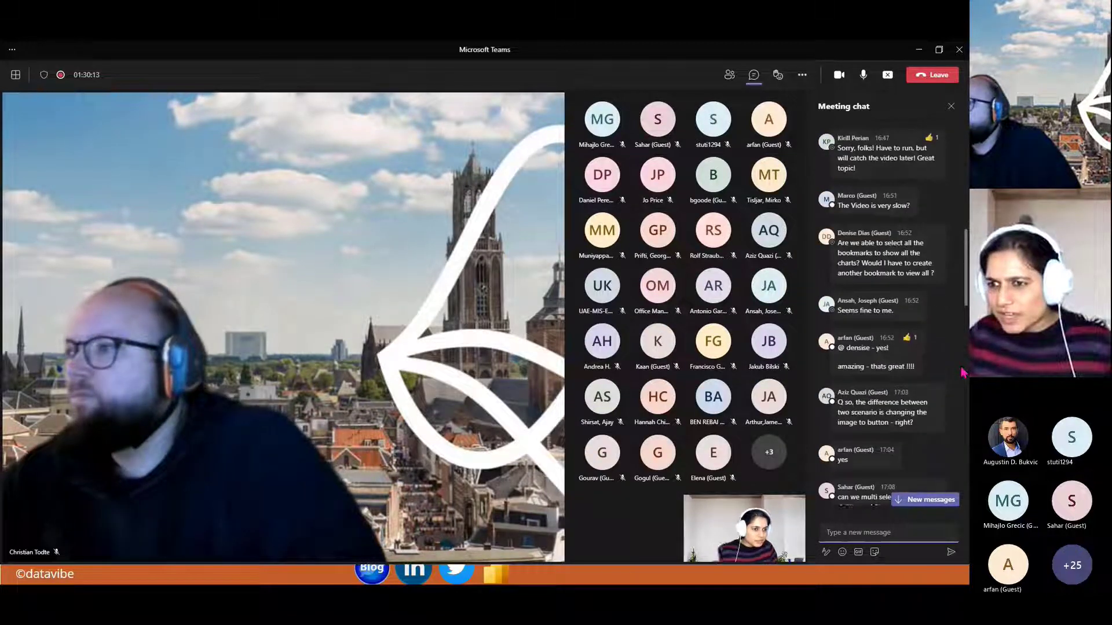
pyautogui.scroll(4, 962, 372)
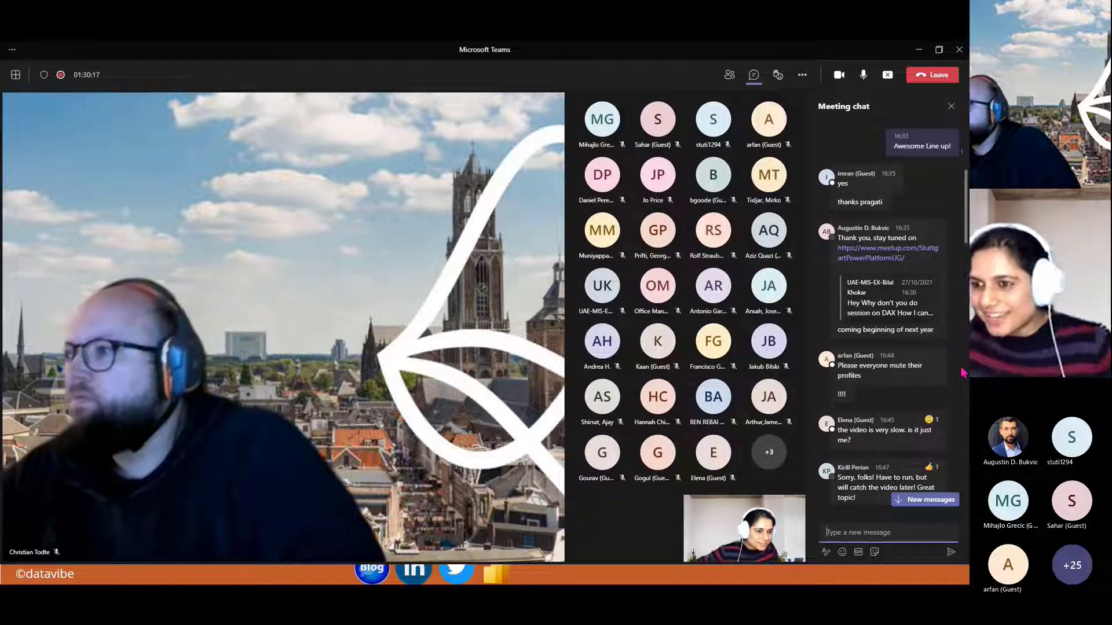
pyautogui.scroll(3, 959, 368)
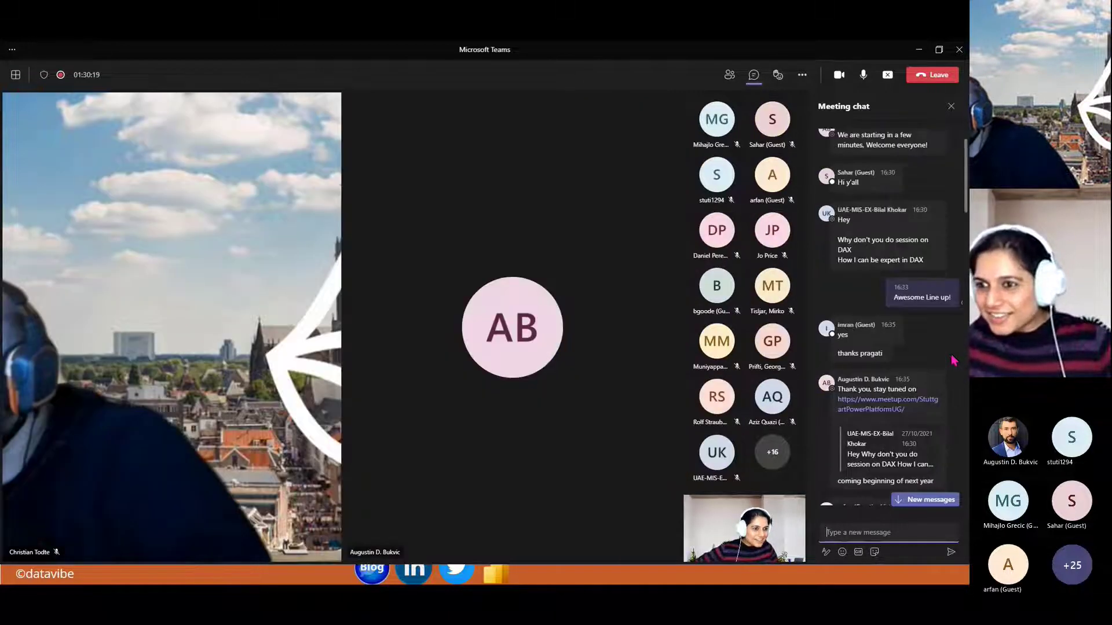
pyautogui.scroll(-1, 954, 360)
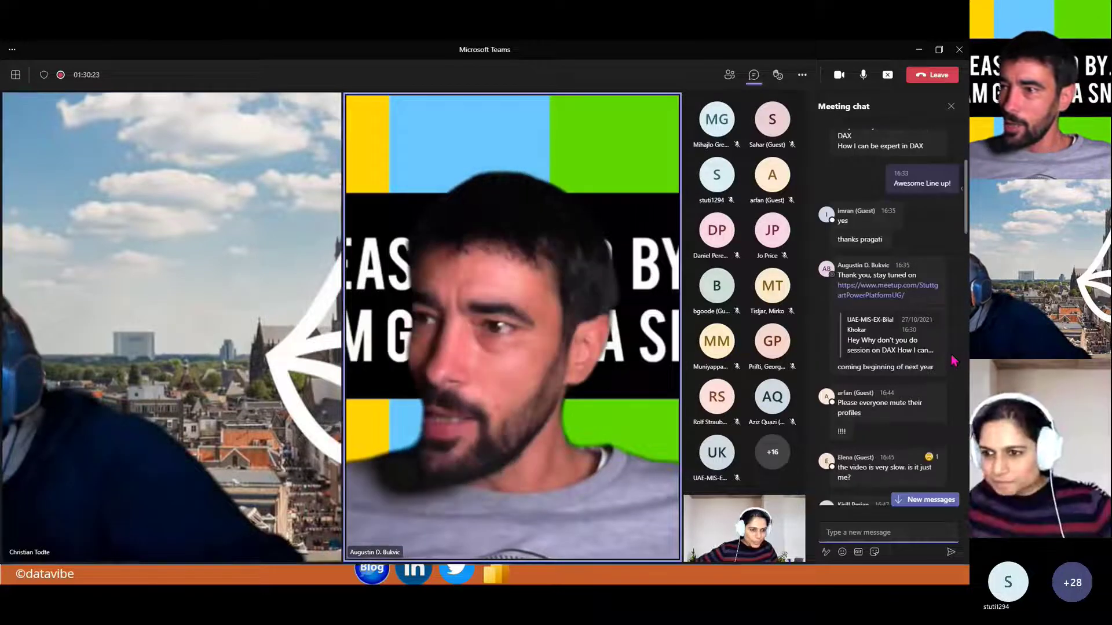
pyautogui.scroll(-4, 954, 360)
pyautogui.scroll(-2, 954, 361)
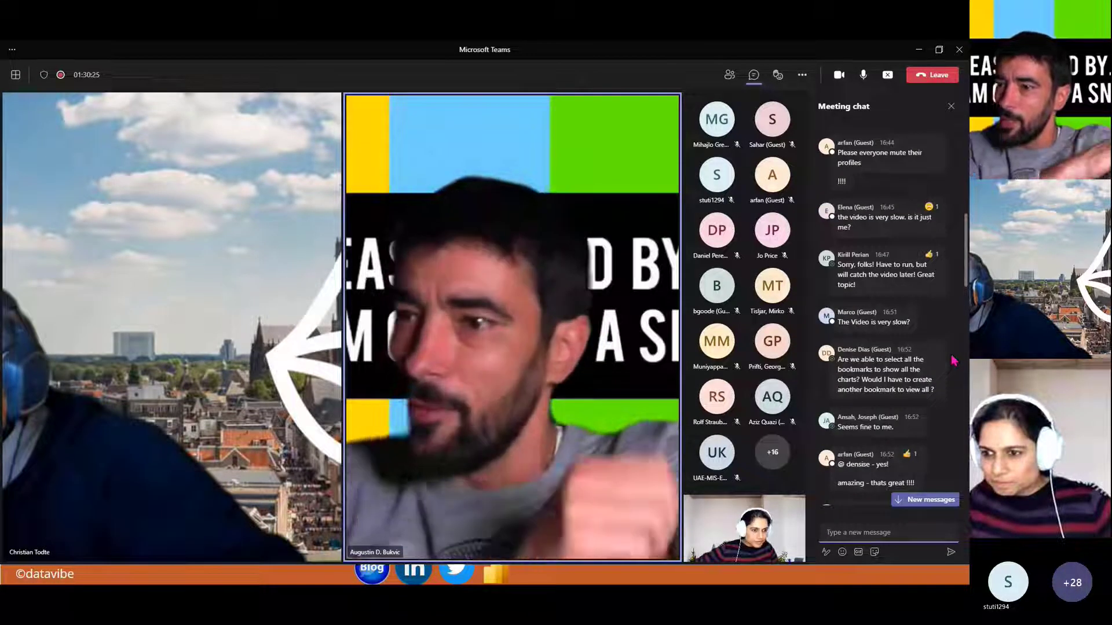
pyautogui.scroll(-5, 953, 360)
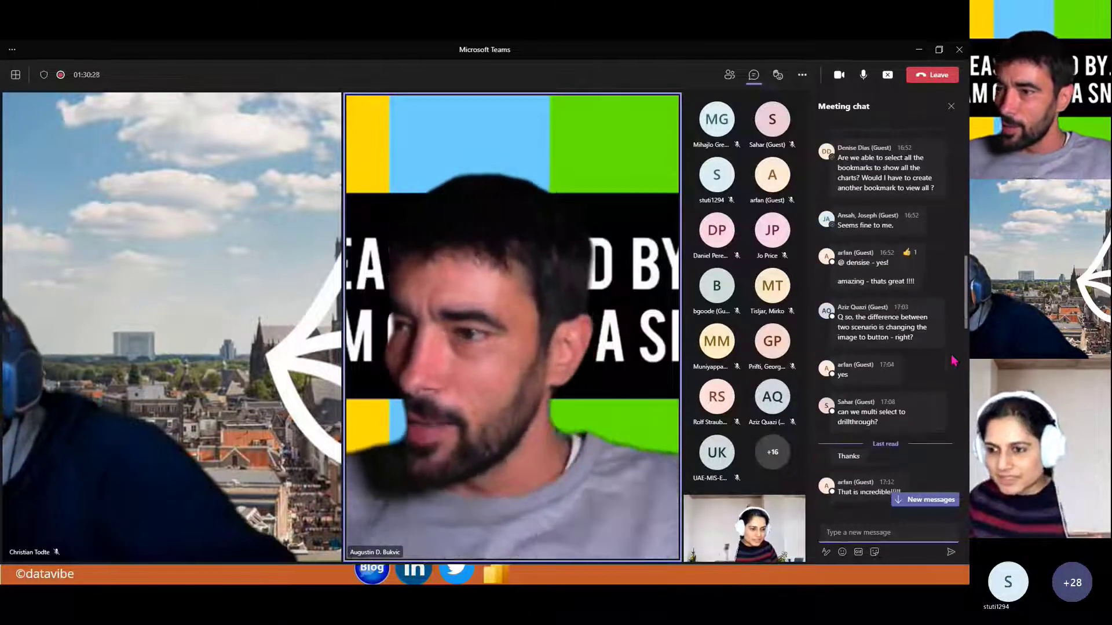
pyautogui.scroll(-1, 954, 360)
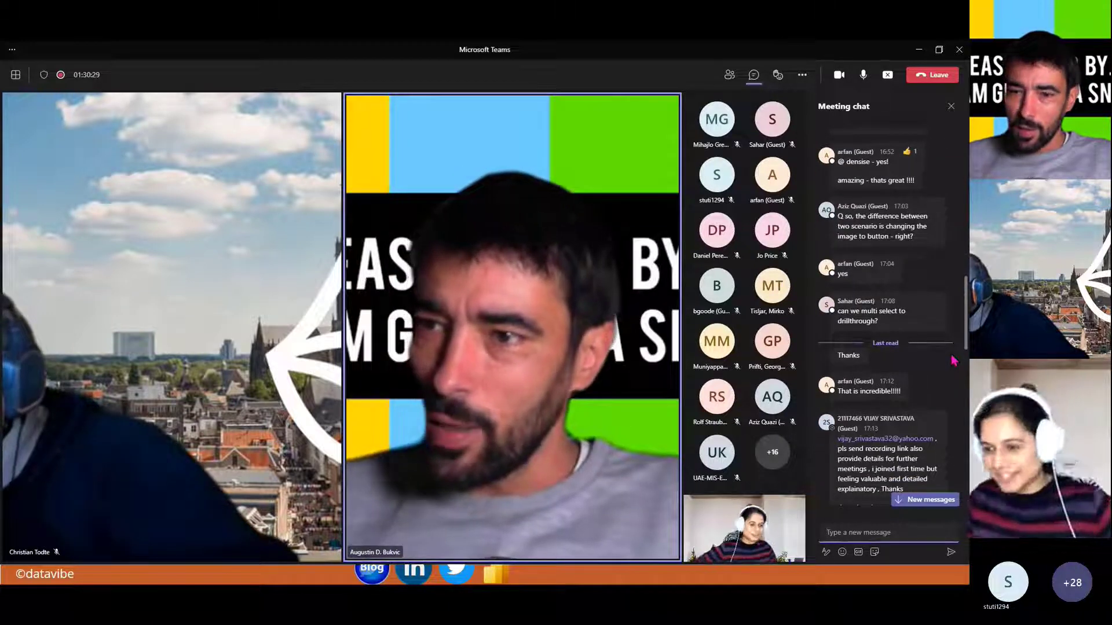
pyautogui.scroll(-2, 945, 379)
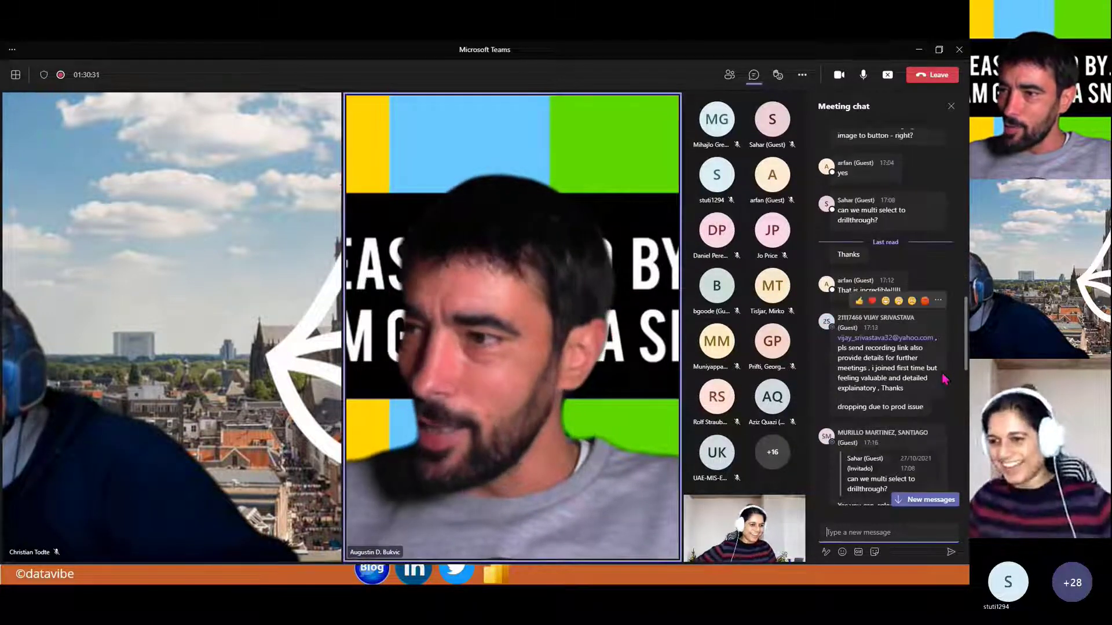
pyautogui.scroll(-4, 945, 379)
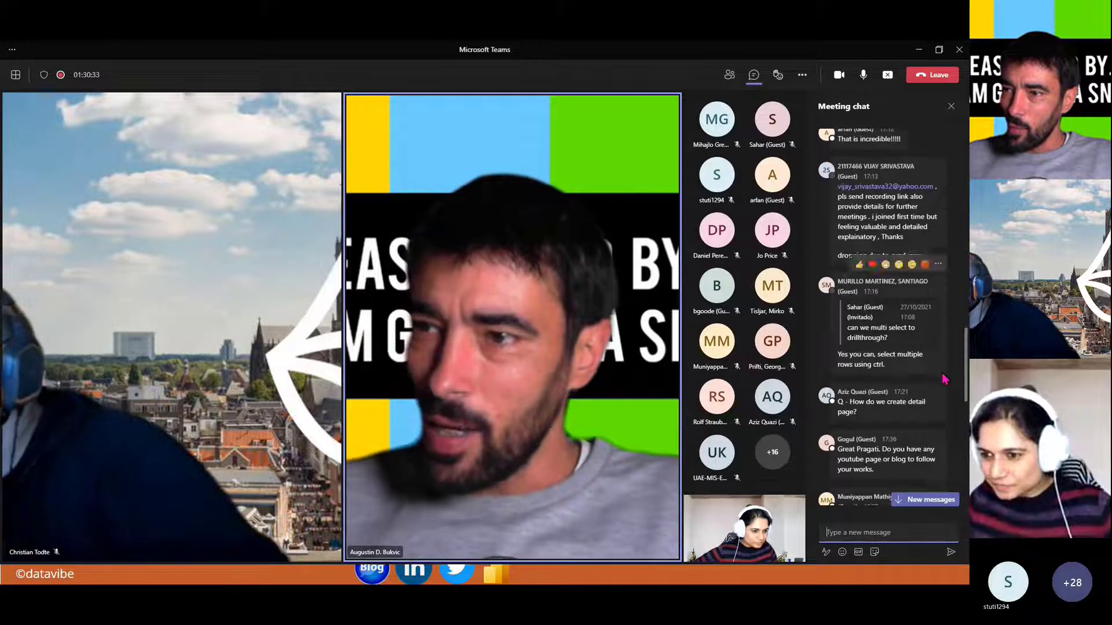
pyautogui.scroll(-7, 945, 379)
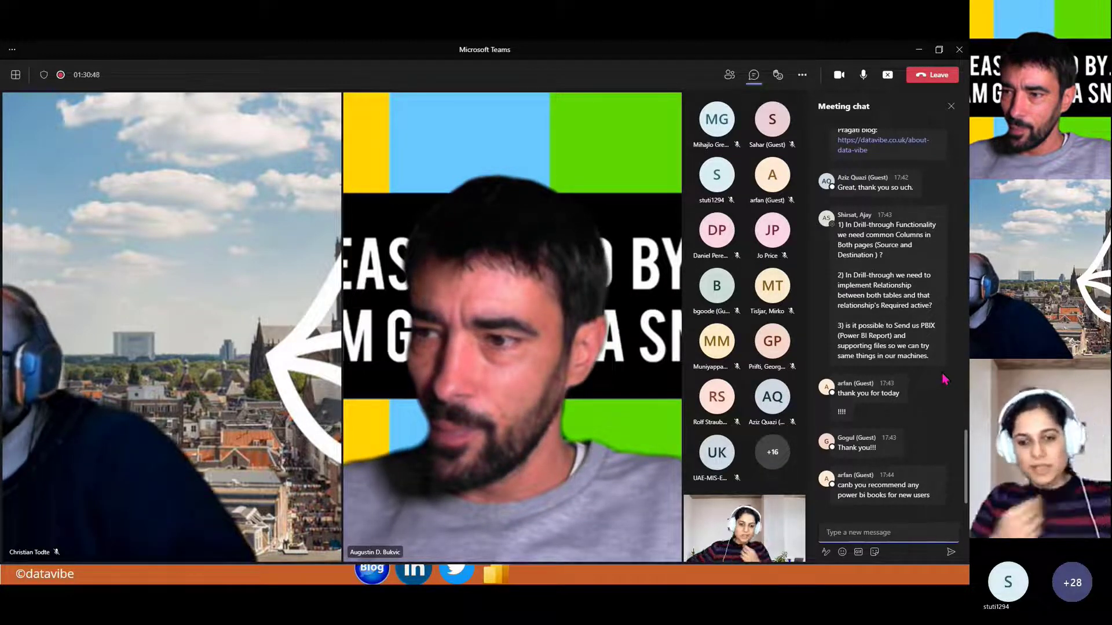
# - Switch back to Power BI Desktop and view the Product Summary page followed by the Product Details page
pyautogui.hotkey('alt', 'Tab')
pyautogui.press('Tab')
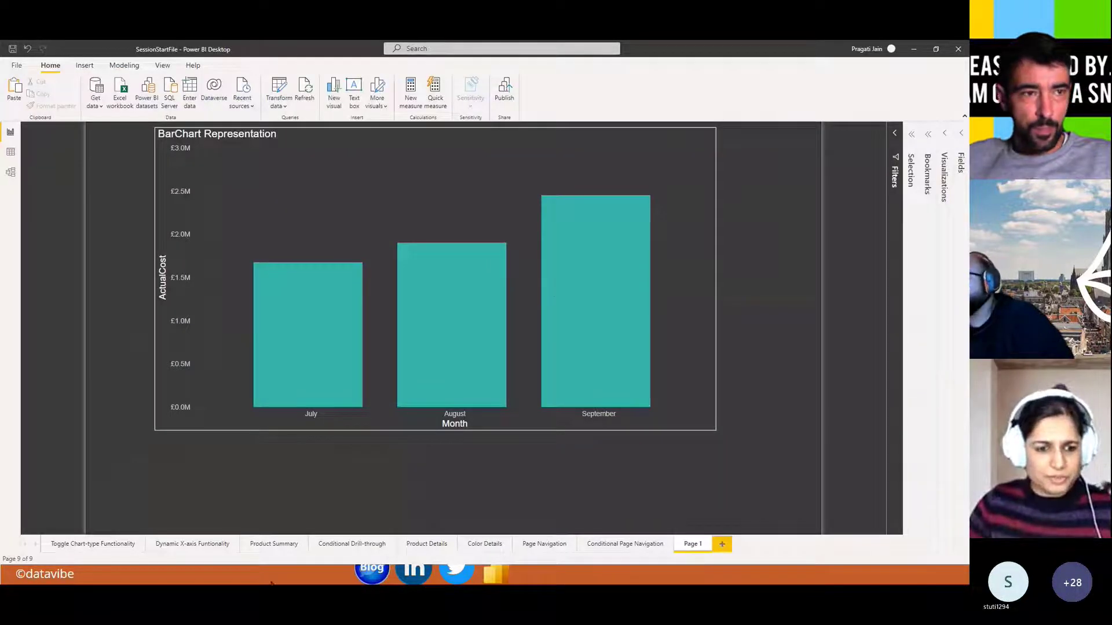
pyautogui.click(280, 547)
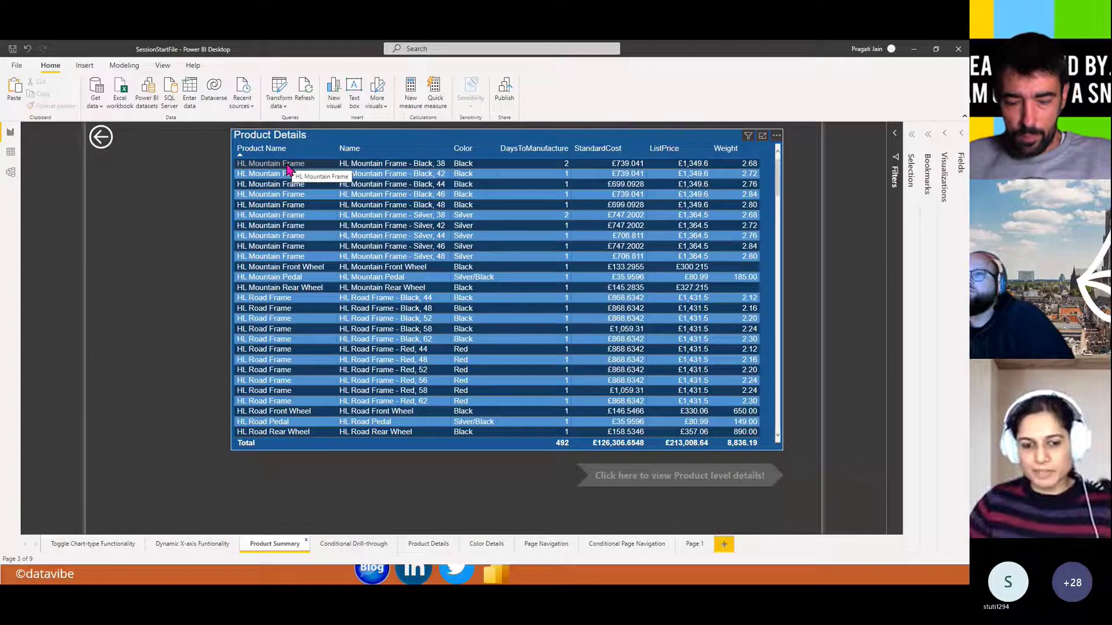
pyautogui.click(441, 547)
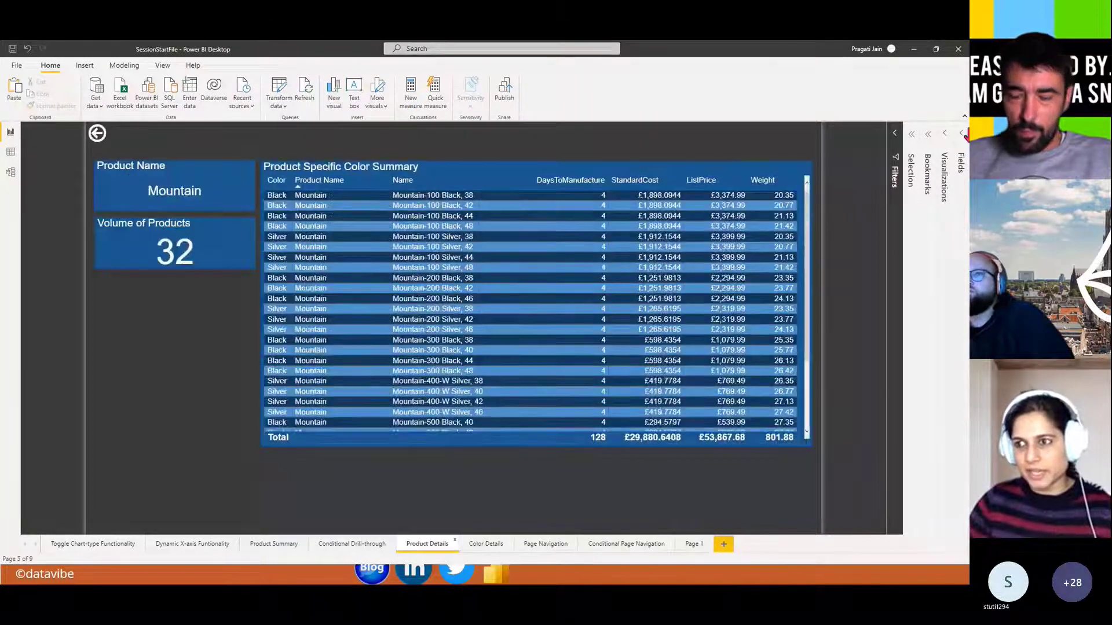
# - Check the Product Details page's drill-through settings, and drill through to that page from an HL Mountain Frame row on Product Summary
pyautogui.click(944, 133)
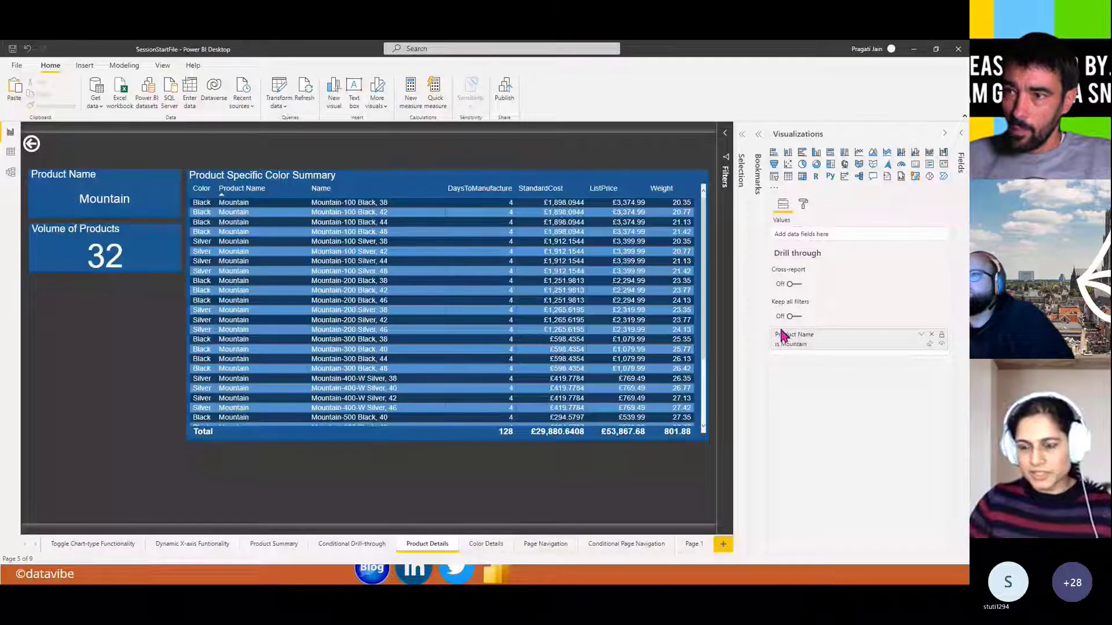
pyautogui.click(947, 135)
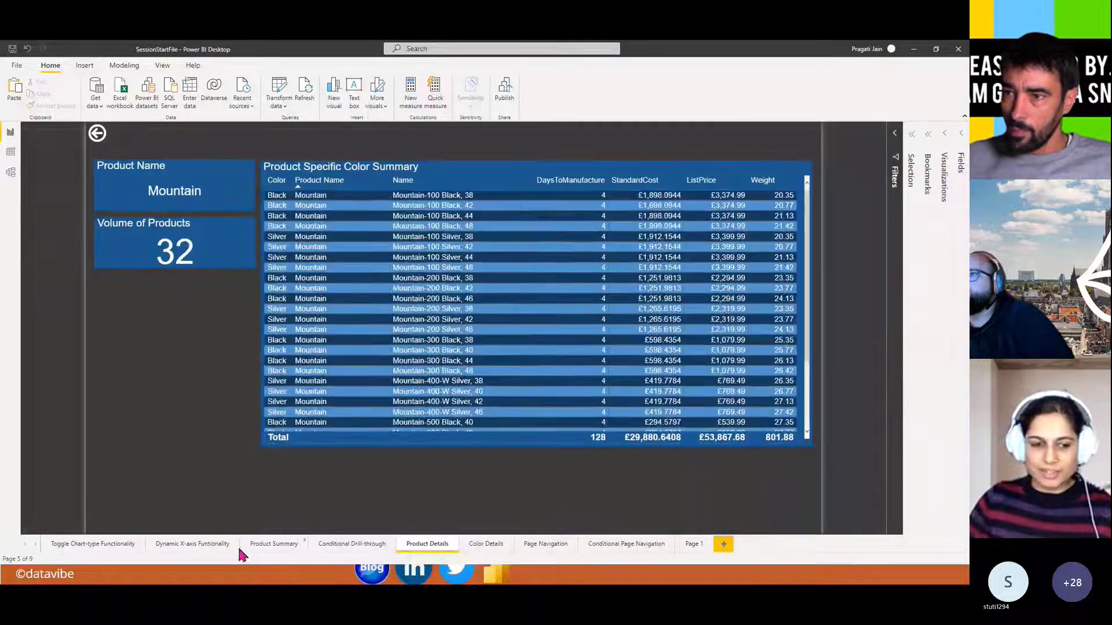
pyautogui.click(249, 544)
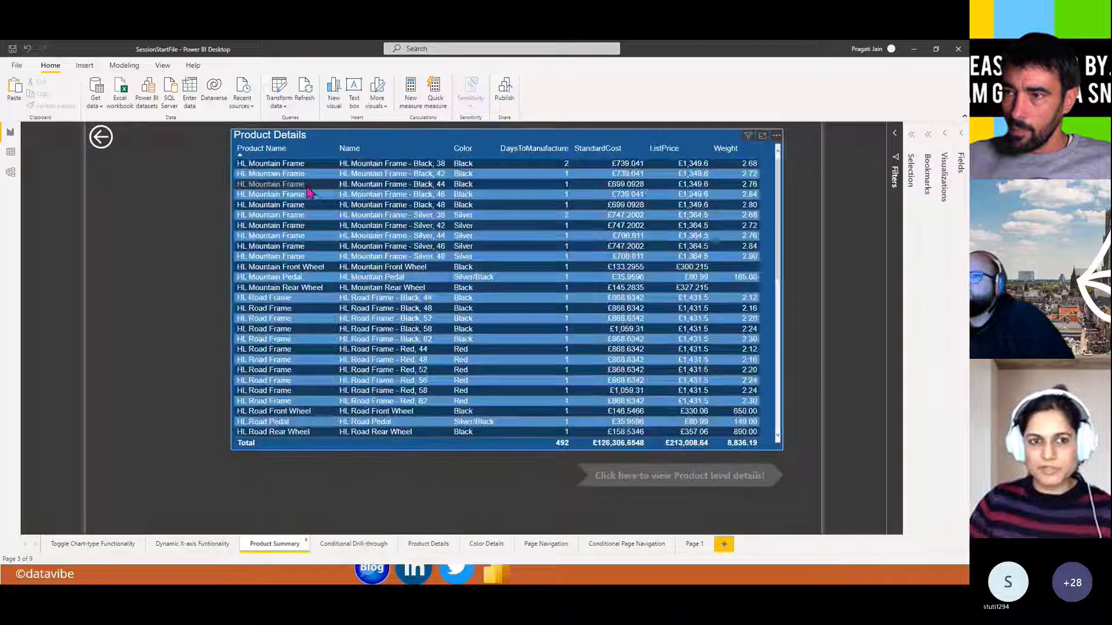
pyautogui.rightClick(277, 179)
pyautogui.moveTo(330, 217)
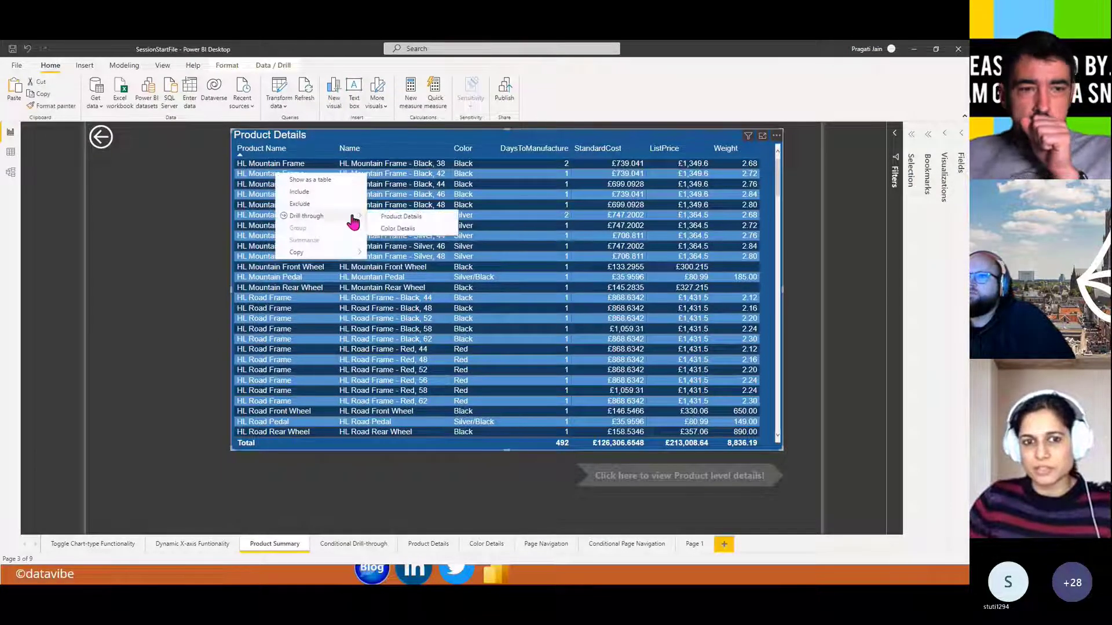
pyautogui.click(399, 216)
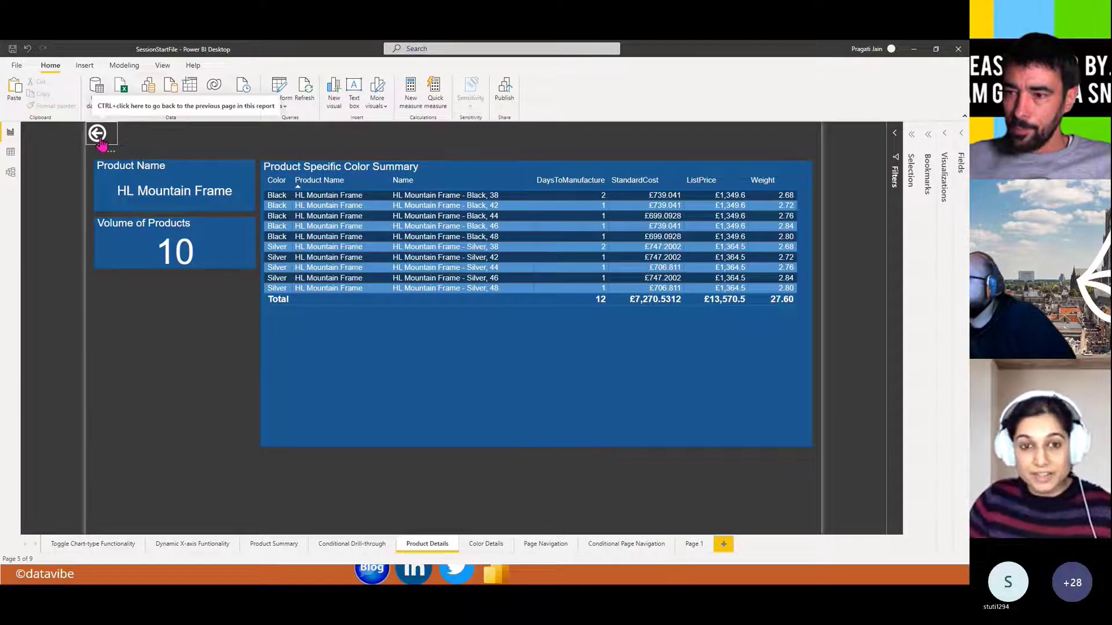
# - Switch to the Microsoft Teams meeting window and read the latest chat questions about drill-through
pyautogui.hotkey('alt', 'Tab')
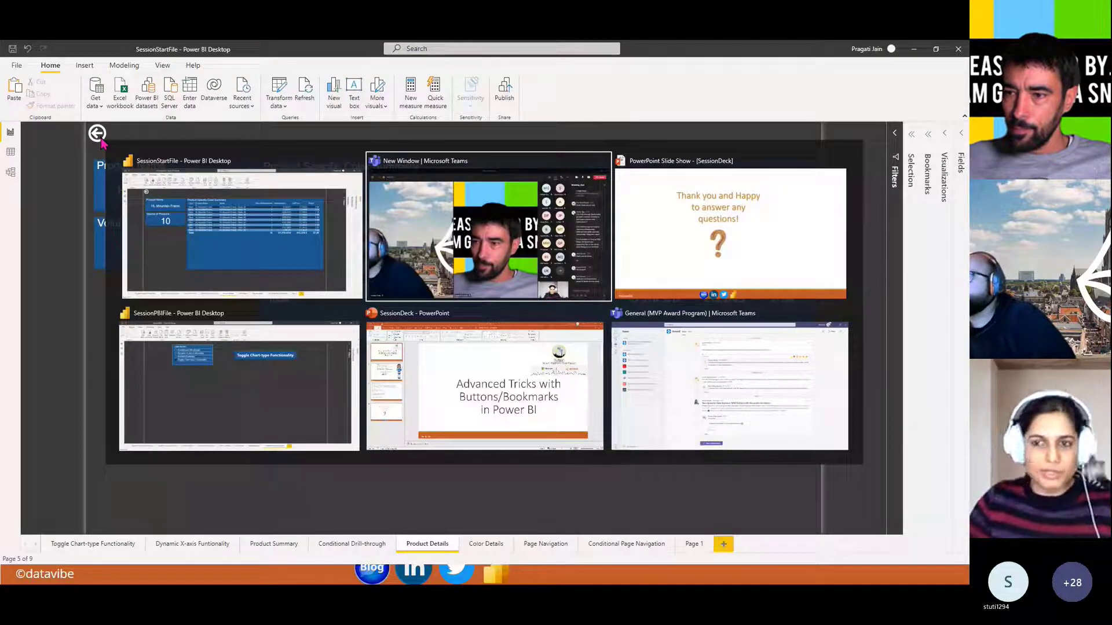
pyautogui.hotkey('alt', 'Tab')
pyautogui.hotkey('alt', 'Tab')
pyautogui.hotkey('alt', 'Tab')
pyautogui.hotkey('alt', 'Tab')
pyautogui.hotkey('alt', 'Tab')
pyautogui.hotkey('alt', 'Tab')
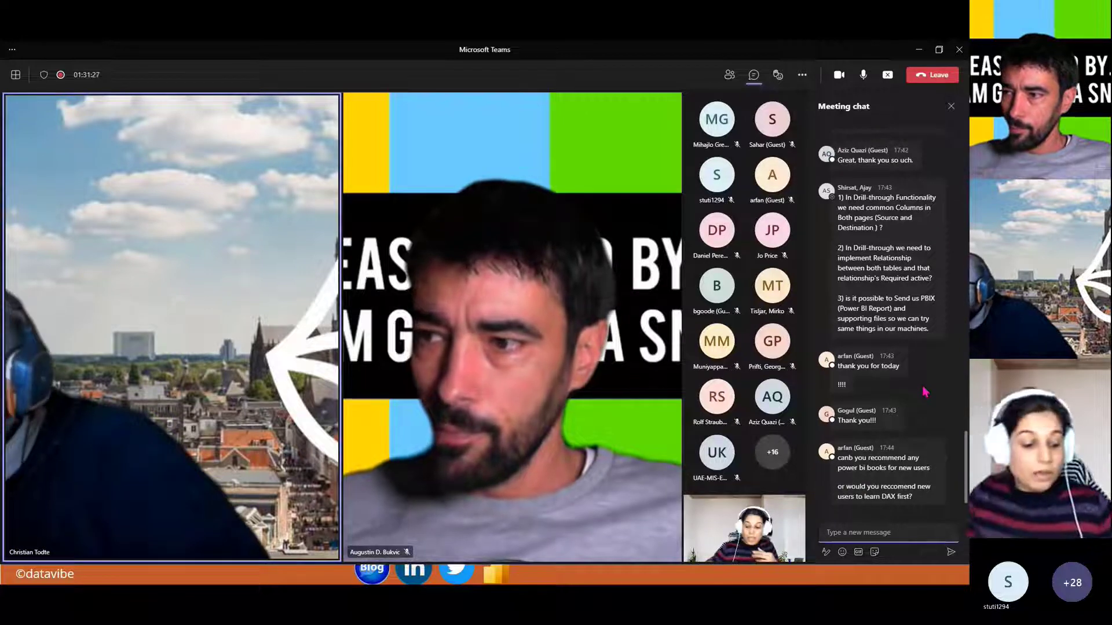
# - Switch back to Power BI Desktop and delete the bar chart from Page 1
pyautogui.hotkey('alt', 'Tab')
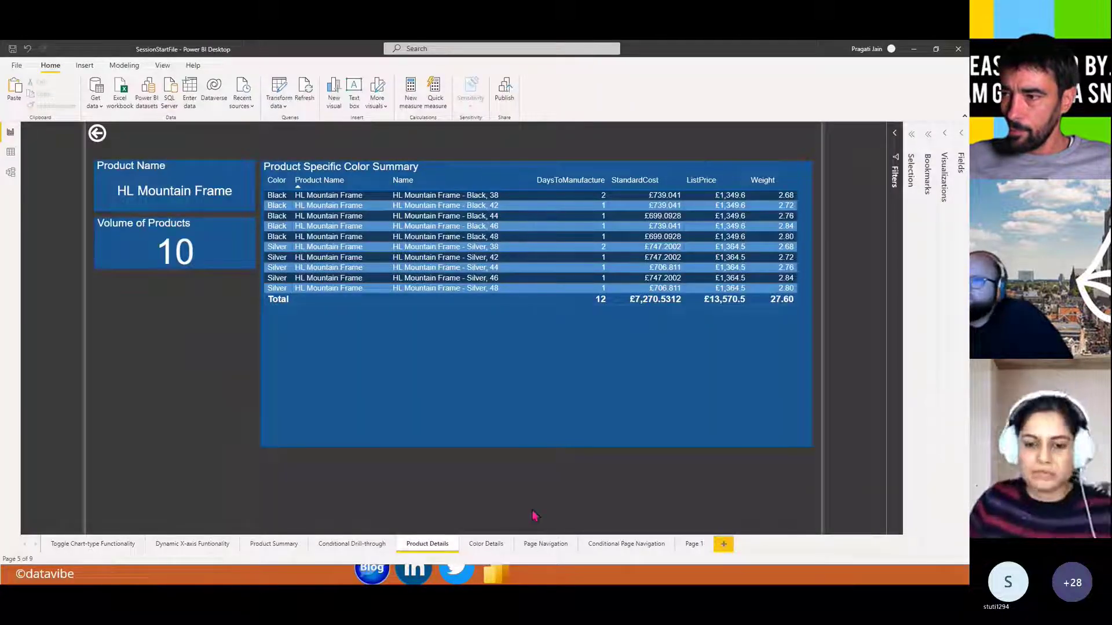
pyautogui.click(695, 544)
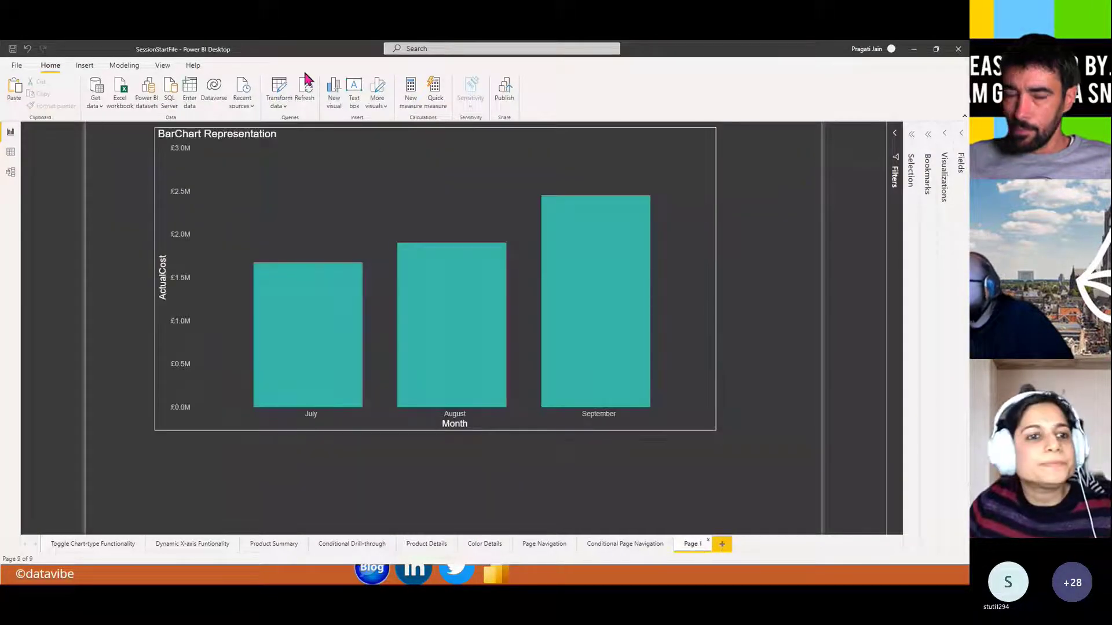
pyautogui.click(372, 148)
pyautogui.moveTo(429, 129); pyautogui.dragTo(449, 178)
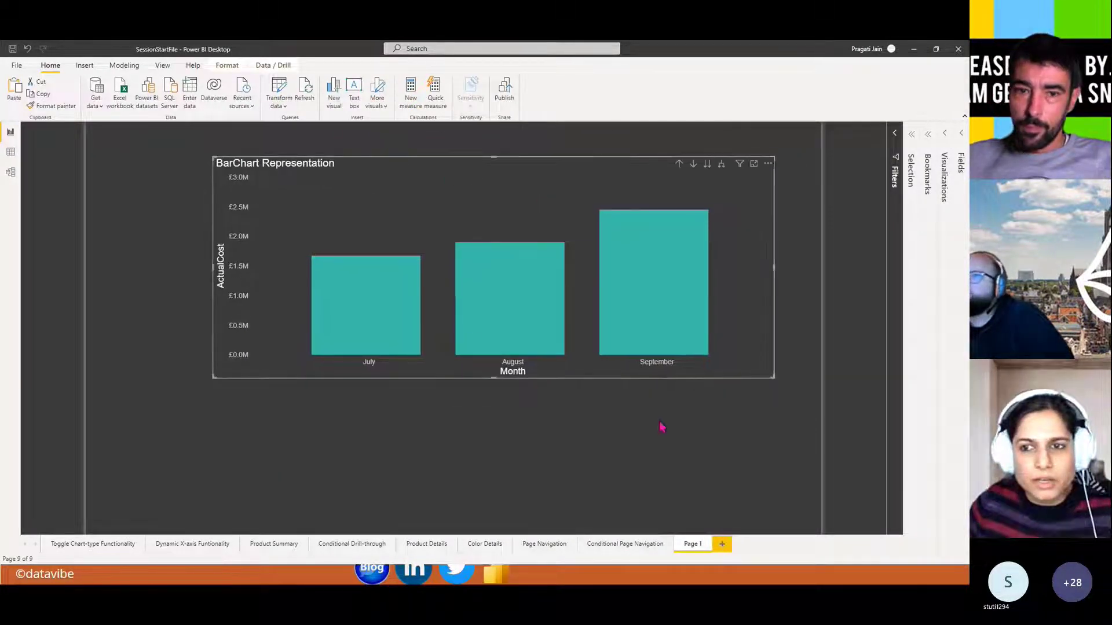
pyautogui.press('Delete')
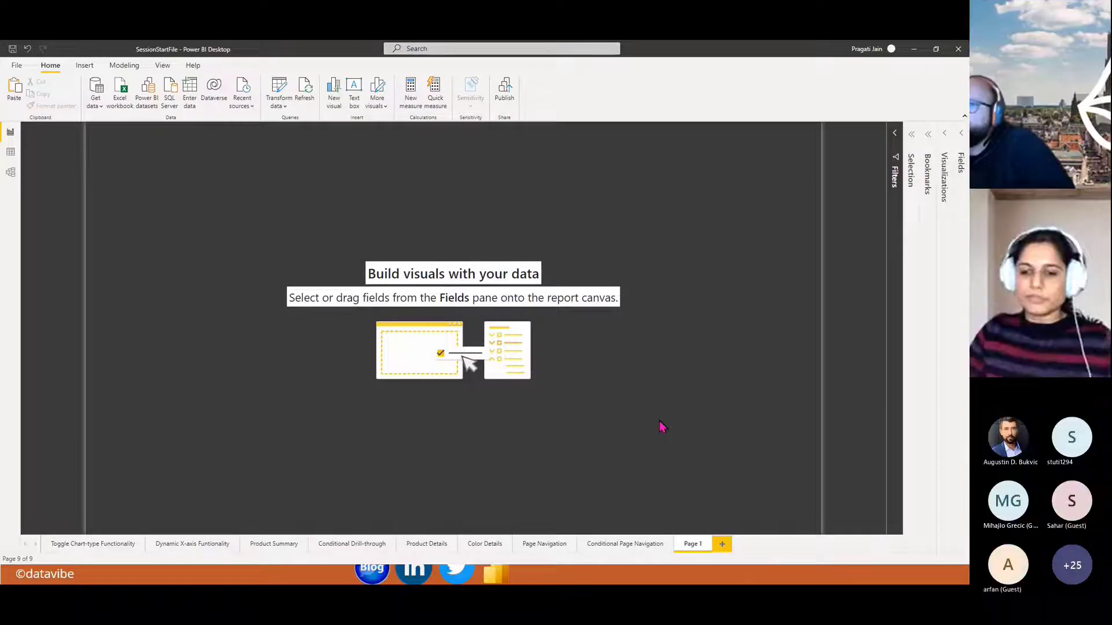
# - Expand the Visualizations and Fields panes, close the Bookmarks and Selection panes, and narrow the Visualizations pane
pyautogui.click(947, 134)
pyautogui.click(961, 133)
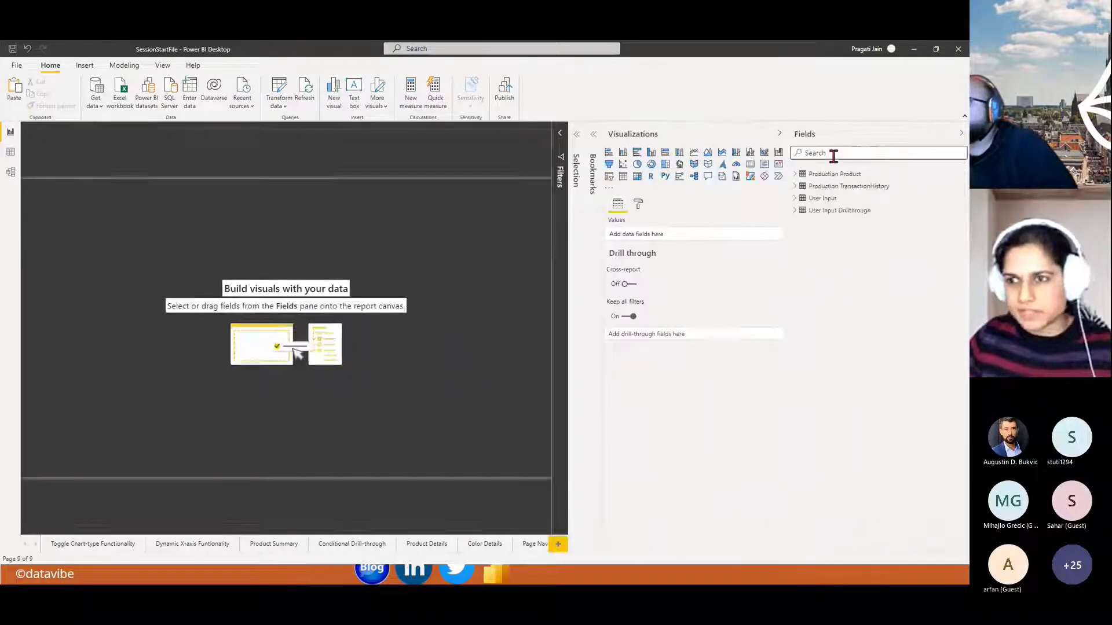
pyautogui.click(782, 135)
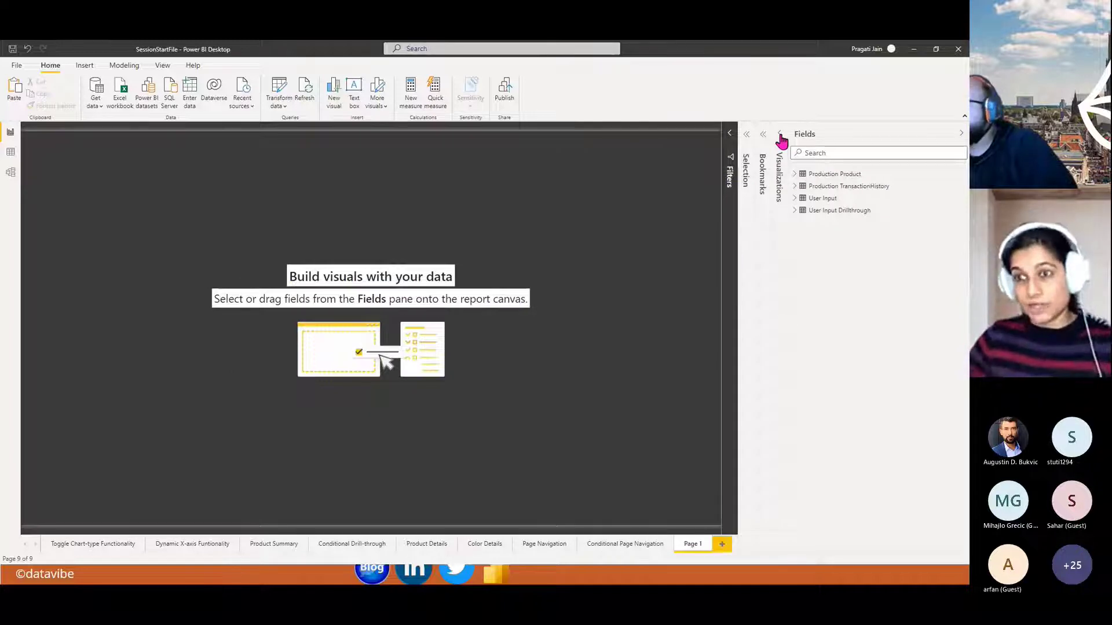
pyautogui.click(780, 136)
pyautogui.click(581, 134)
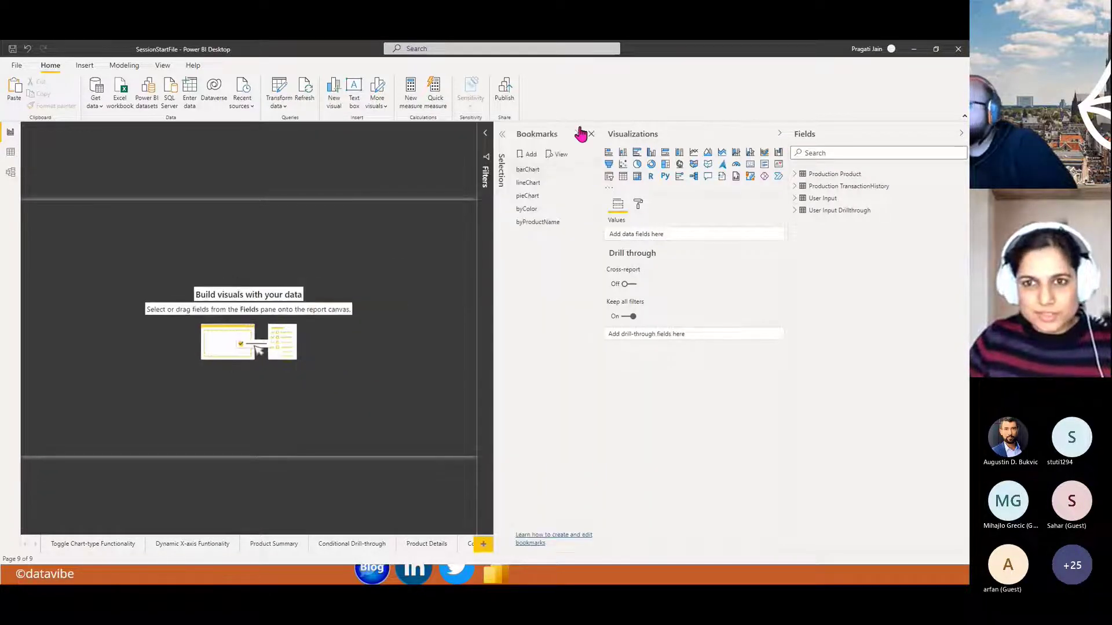
pyautogui.click(591, 134)
pyautogui.click(589, 142)
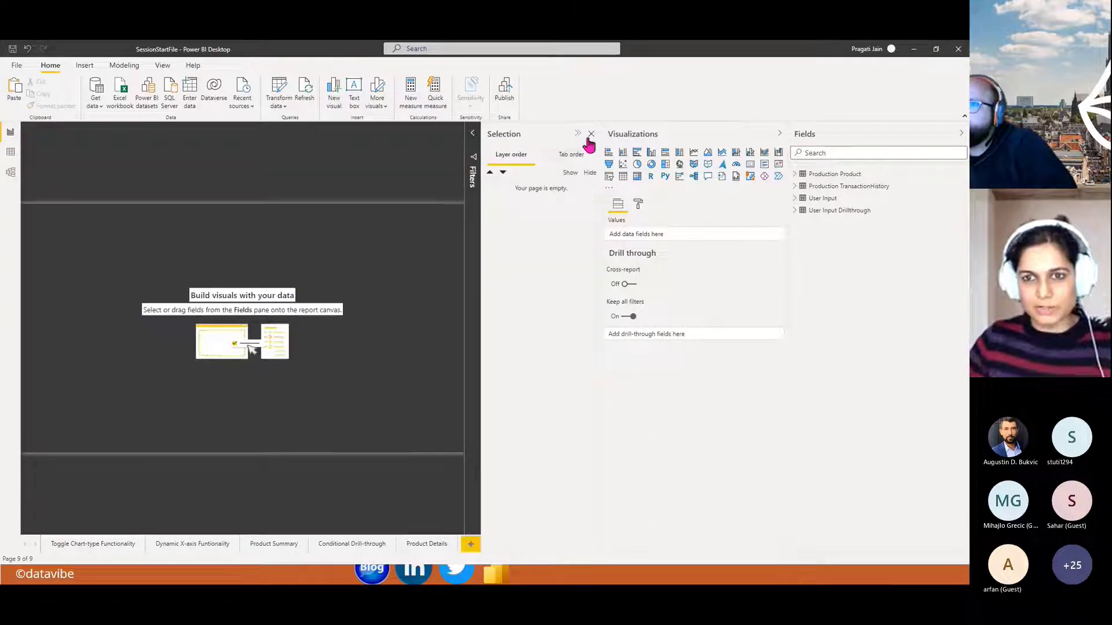
pyautogui.click(590, 135)
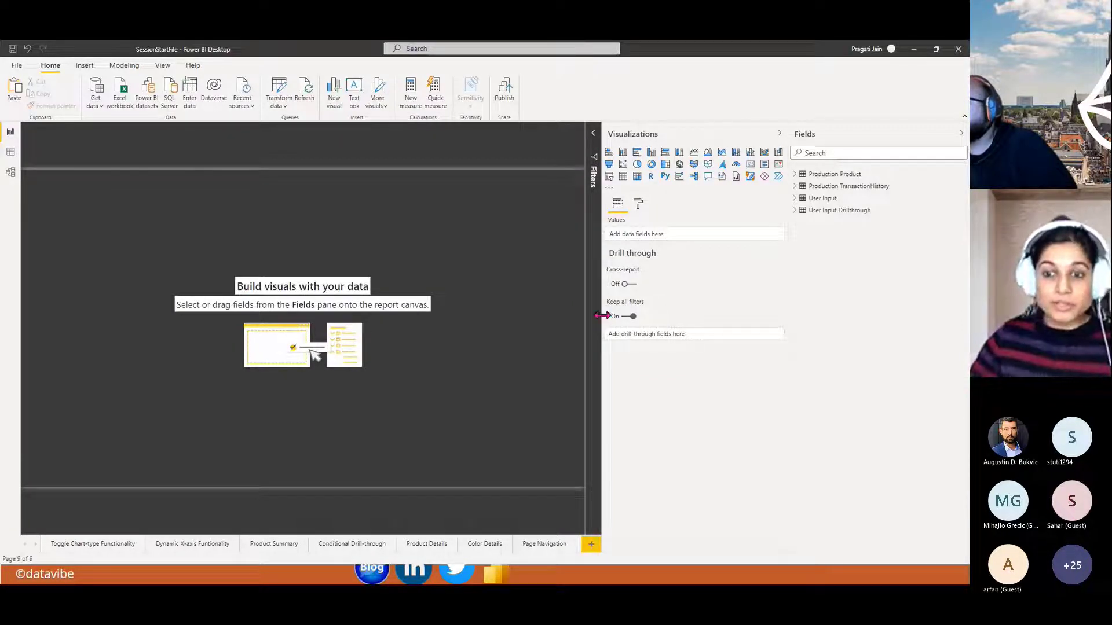
pyautogui.moveTo(603, 316); pyautogui.dragTo(667, 315)
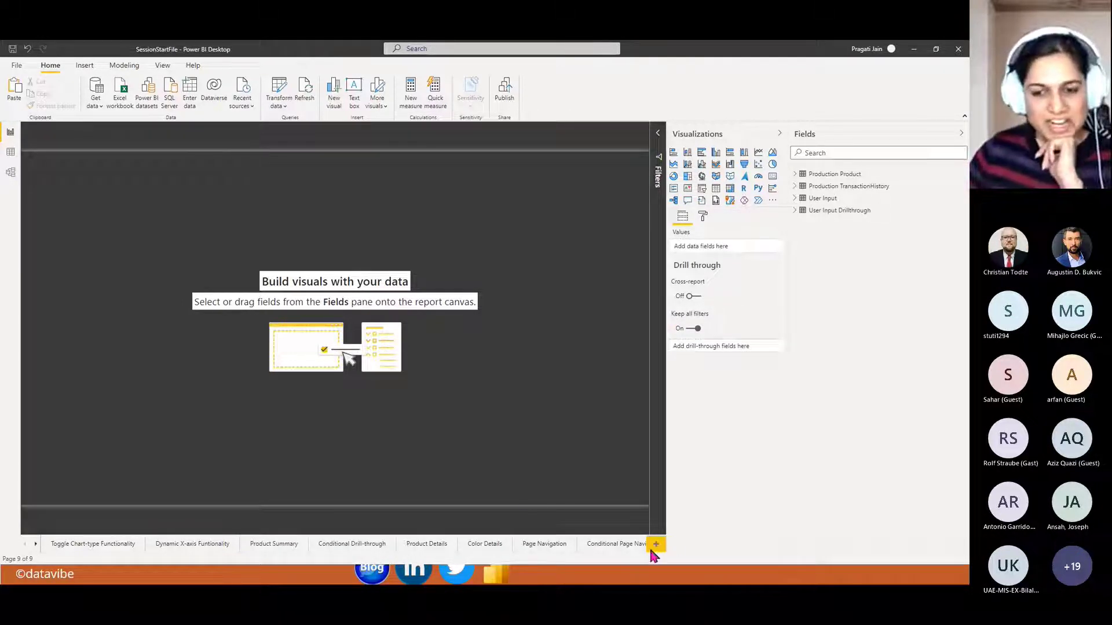
# - Delete the emptied Page 1 and add a new blank page at the end of the report
pyautogui.click(35, 544)
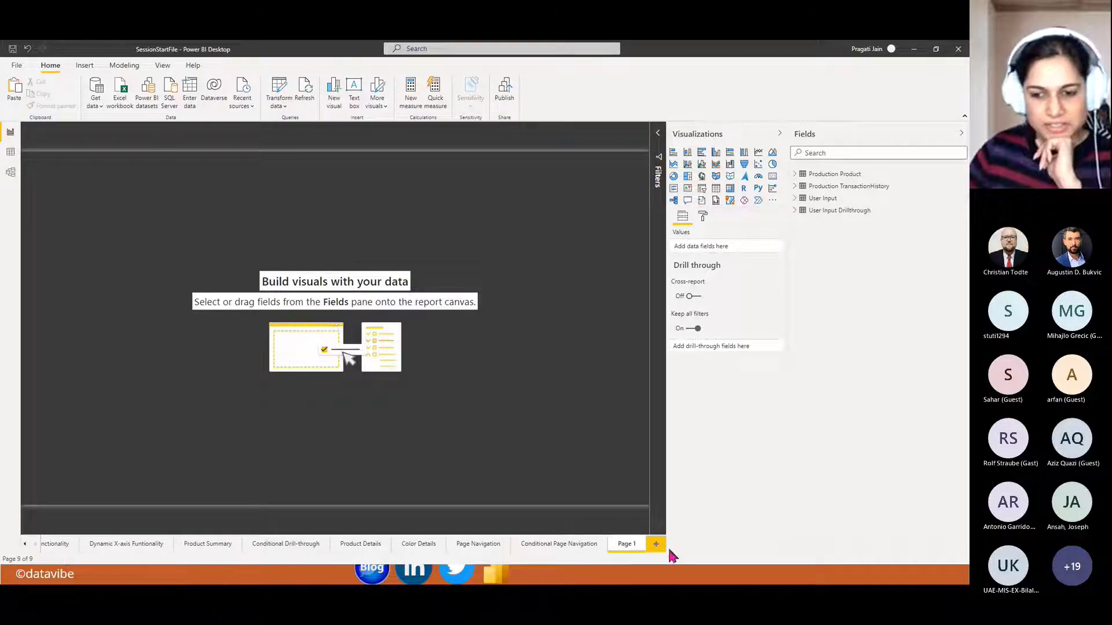
pyautogui.click(642, 541)
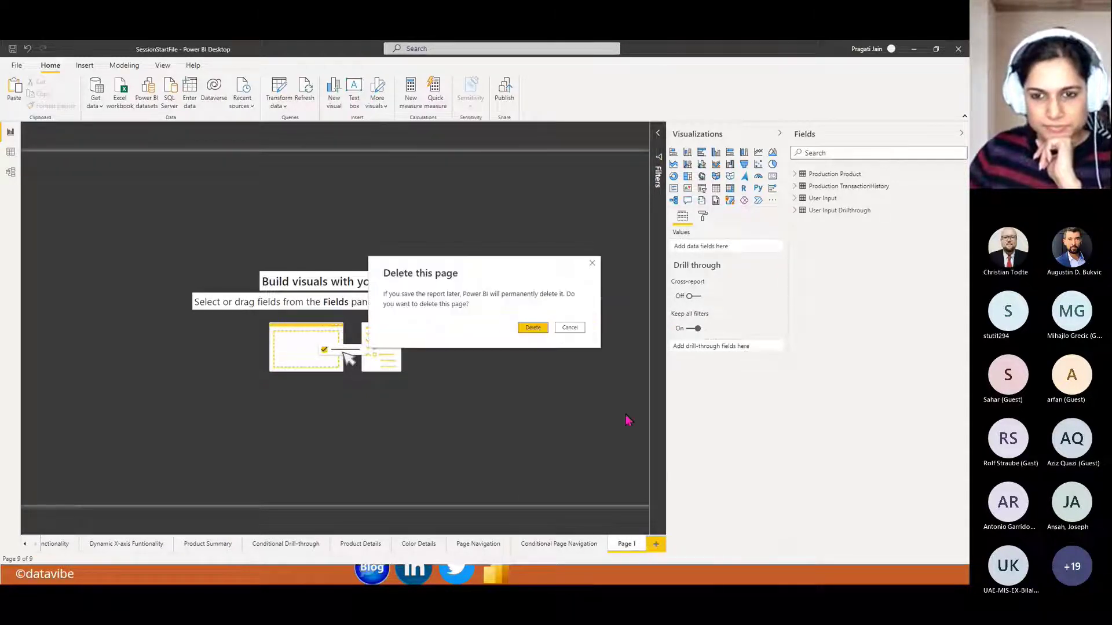
pyautogui.click(543, 327)
pyautogui.click(656, 545)
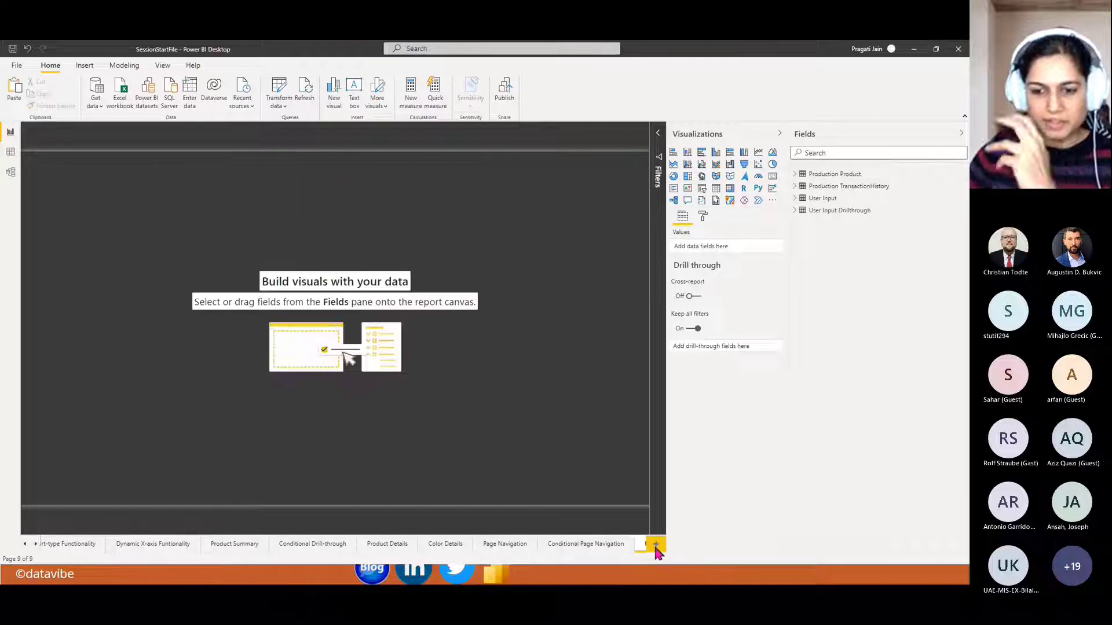
# - Add Product Name from the Production Product table as the new page's drill-through field
pyautogui.click(795, 175)
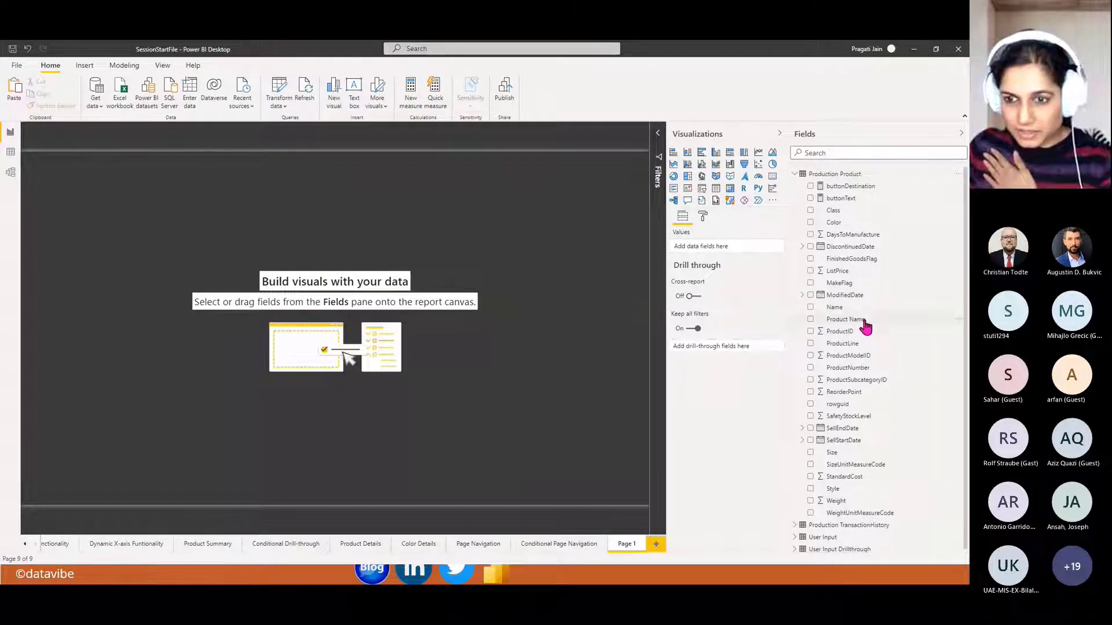
pyautogui.moveTo(866, 327); pyautogui.dragTo(690, 427)
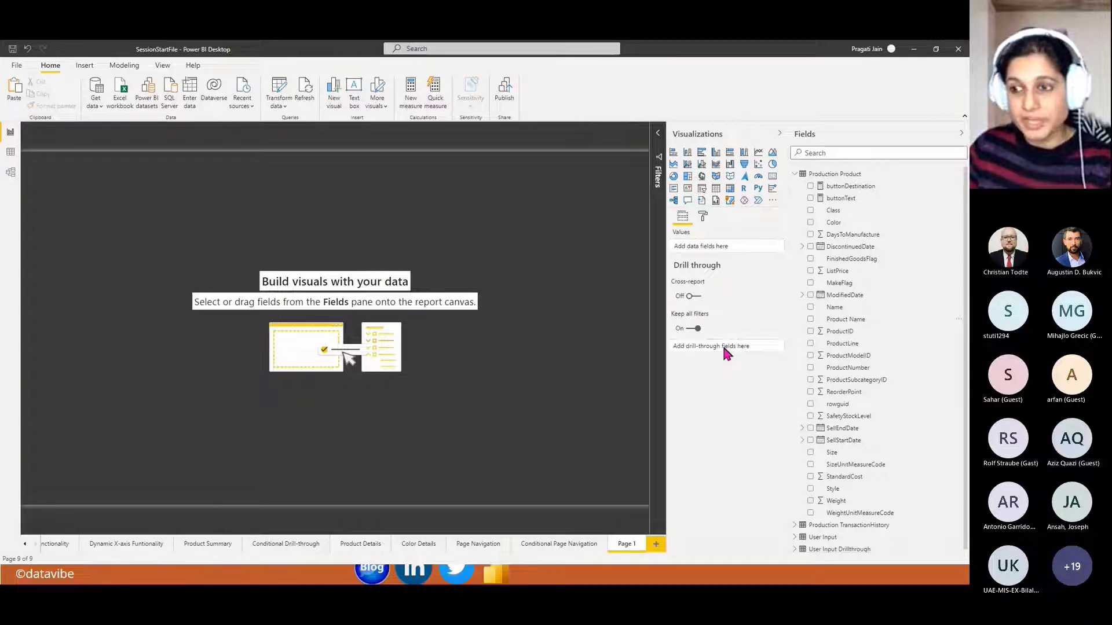
pyautogui.moveTo(843, 320); pyautogui.dragTo(727, 350)
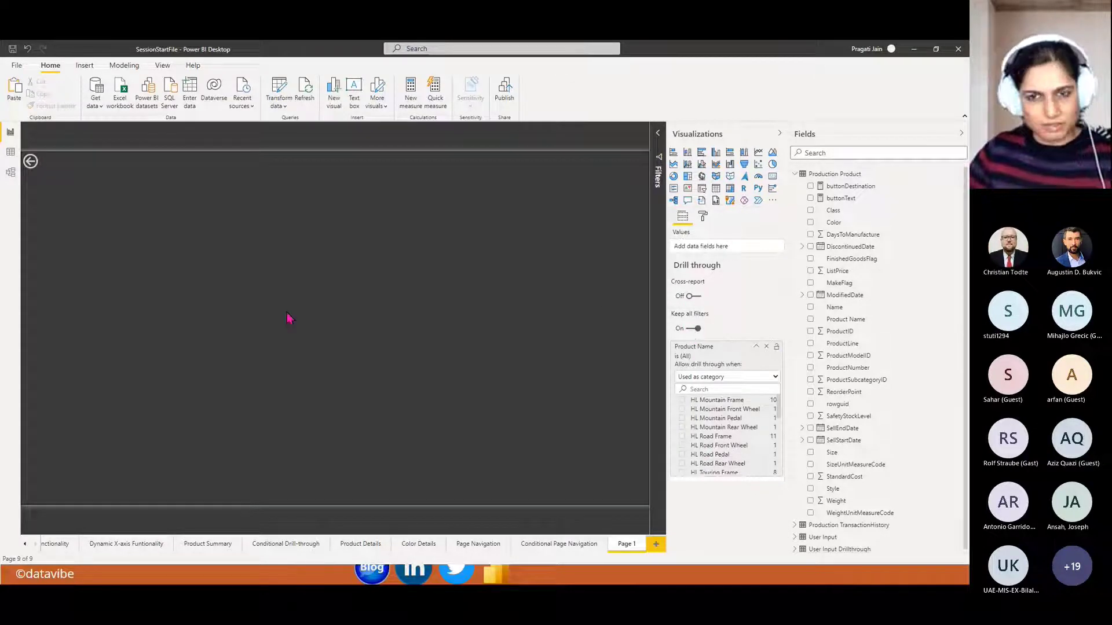
# - Copy the Product Specific Color Summary table from Product Details to Page 1 and extend its left edge until the Weight column fits
pyautogui.click(360, 543)
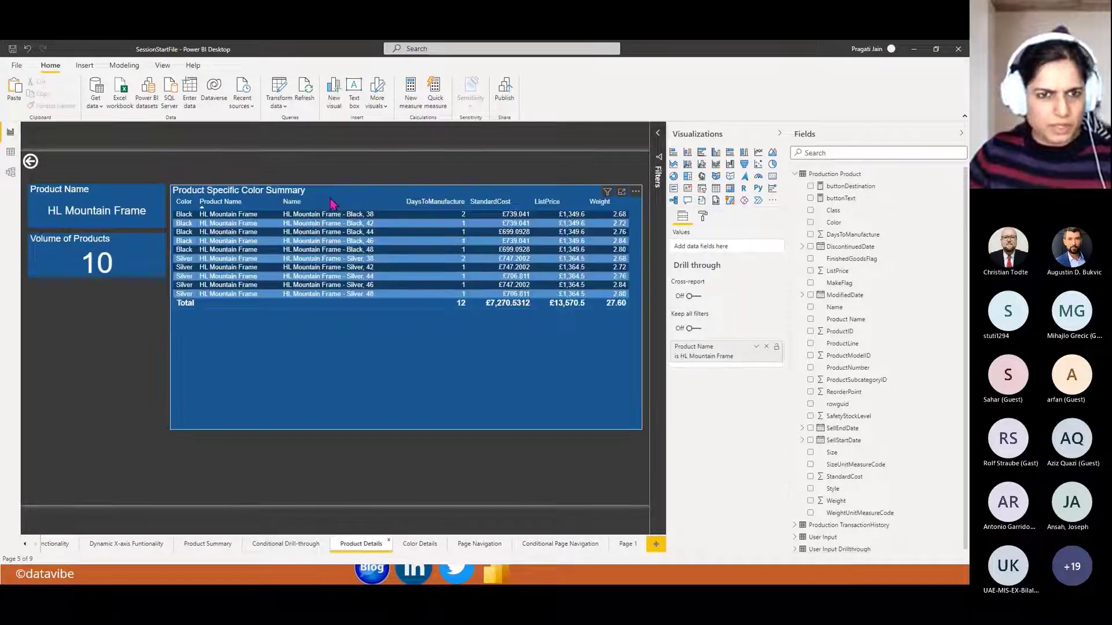
pyautogui.click(335, 197)
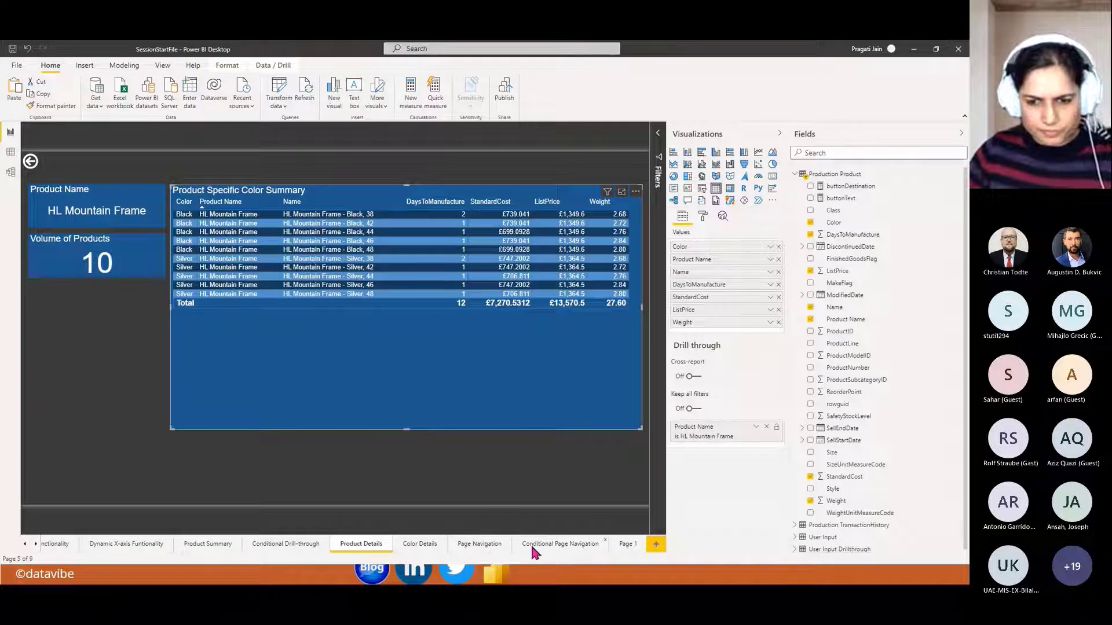
pyautogui.click(620, 546)
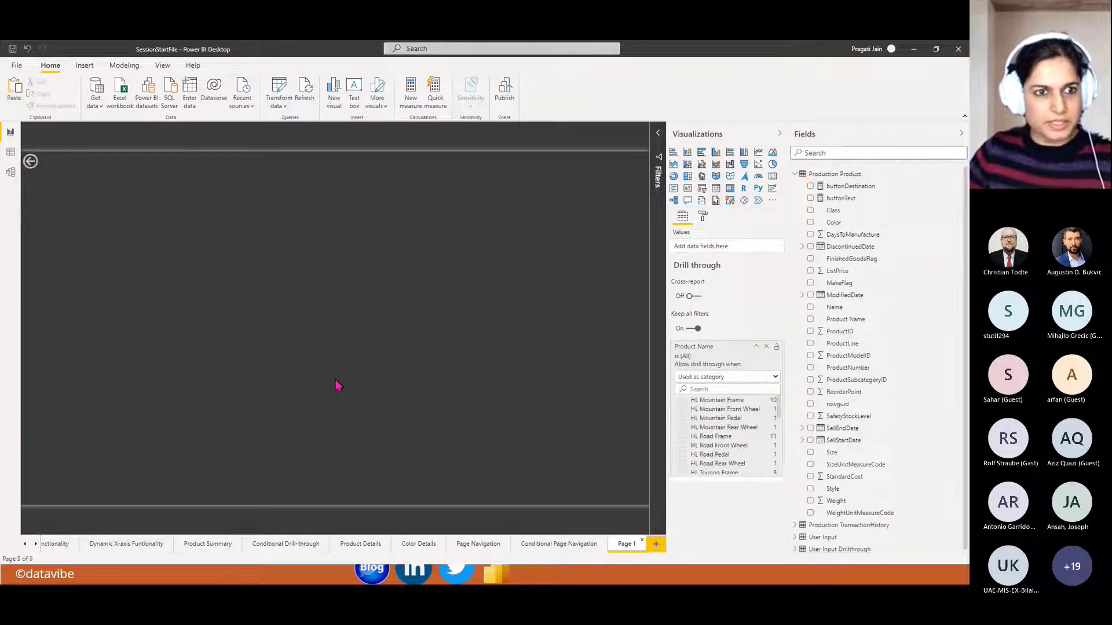
pyautogui.hotkey('ctrl', 'v')
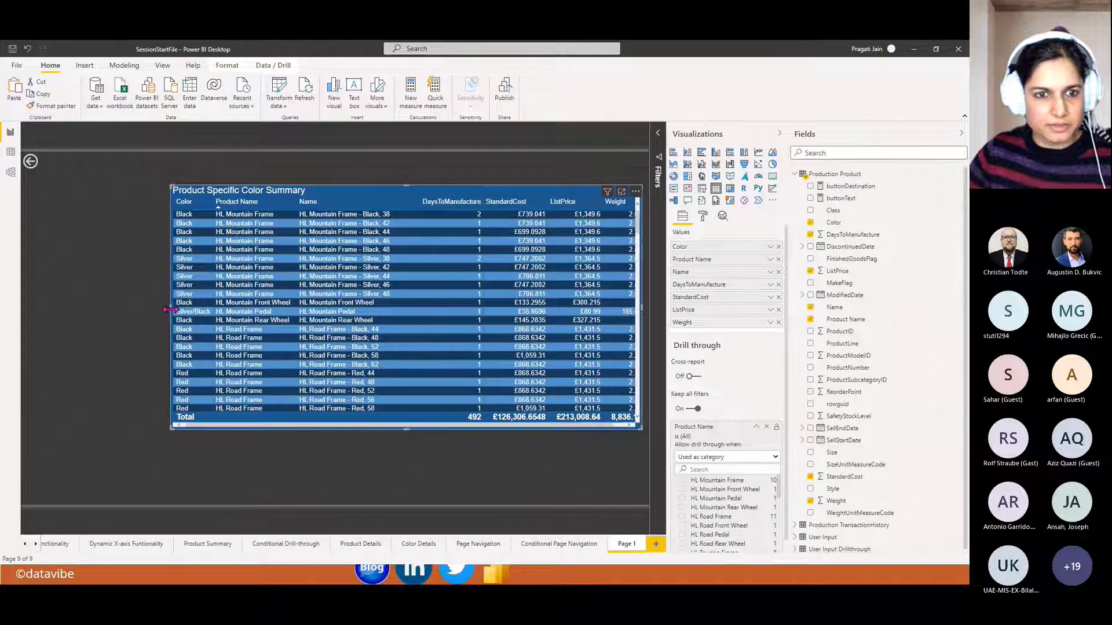
pyautogui.moveTo(168, 311); pyautogui.dragTo(154, 314)
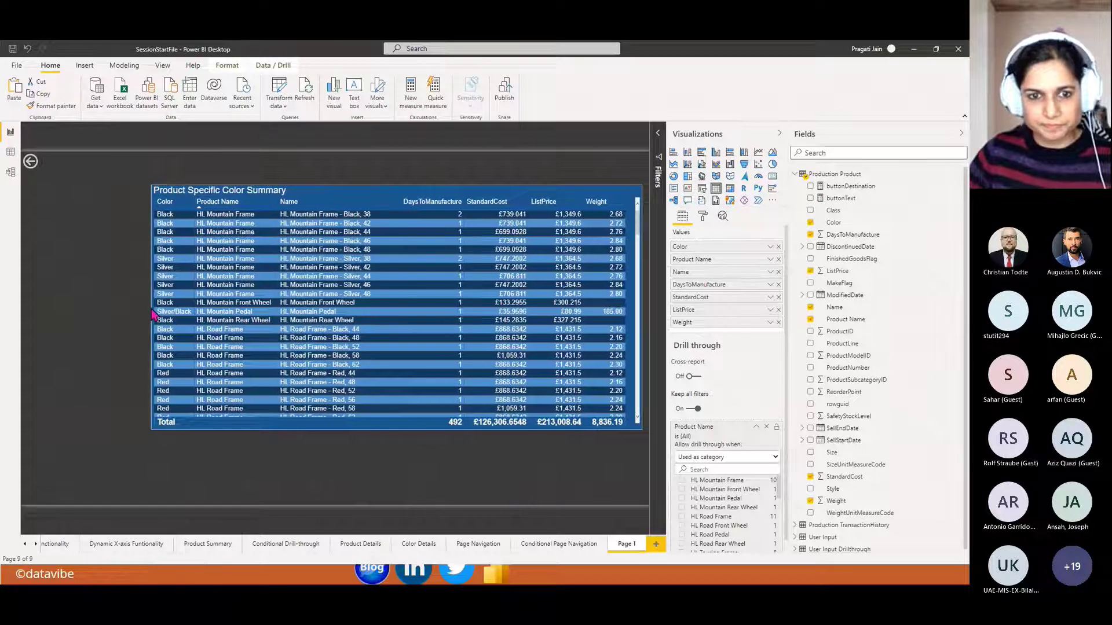
pyautogui.click(323, 474)
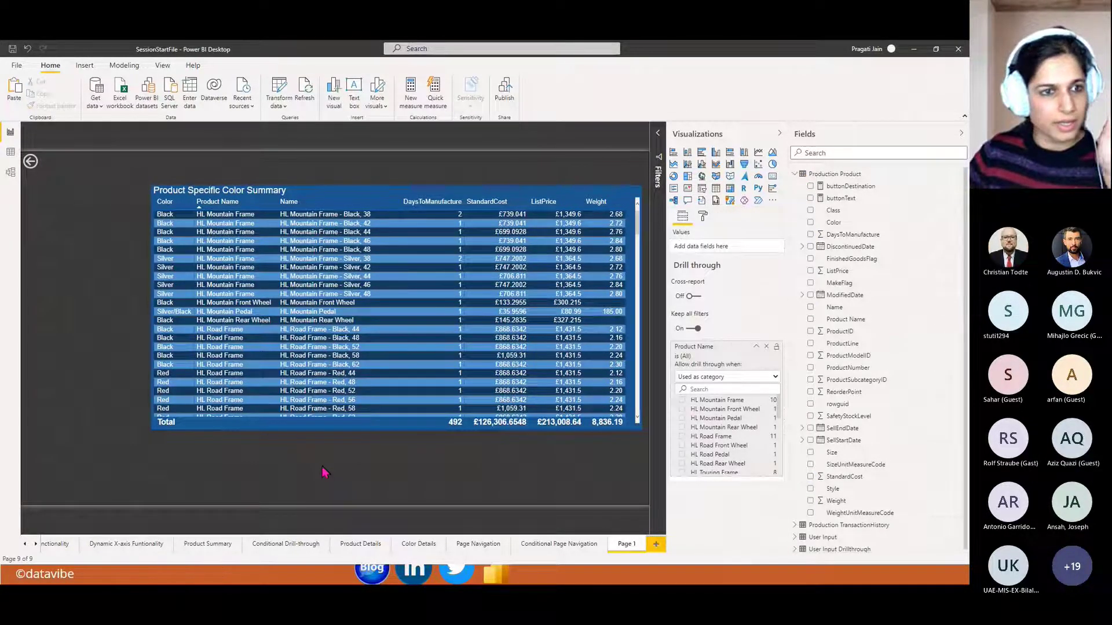
# - Add another blank page with a table visual of Product Name, placed near the middle, made taller and slightly wider
pyautogui.click(357, 544)
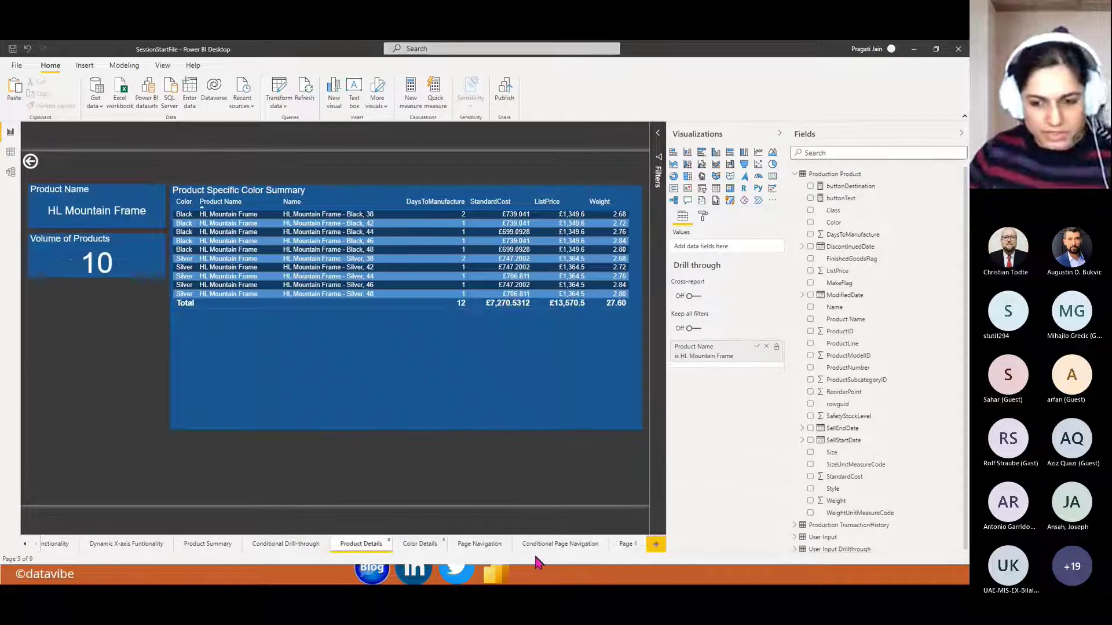
pyautogui.click(655, 545)
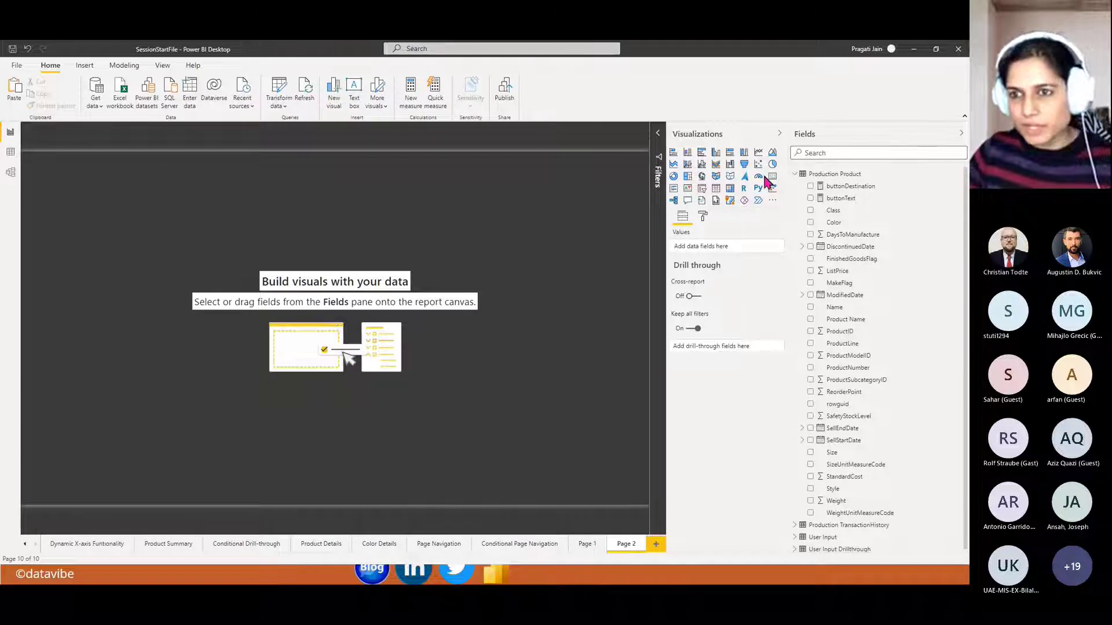
pyautogui.click(716, 188)
pyautogui.moveTo(92, 281); pyautogui.dragTo(299, 342)
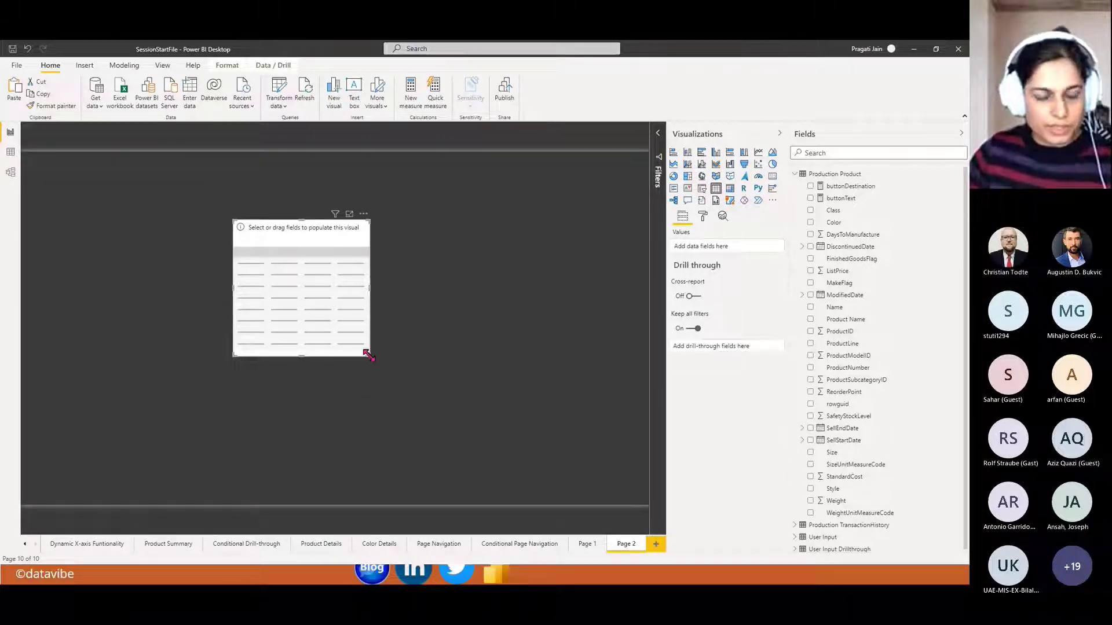
pyautogui.moveTo(366, 352); pyautogui.dragTo(374, 491)
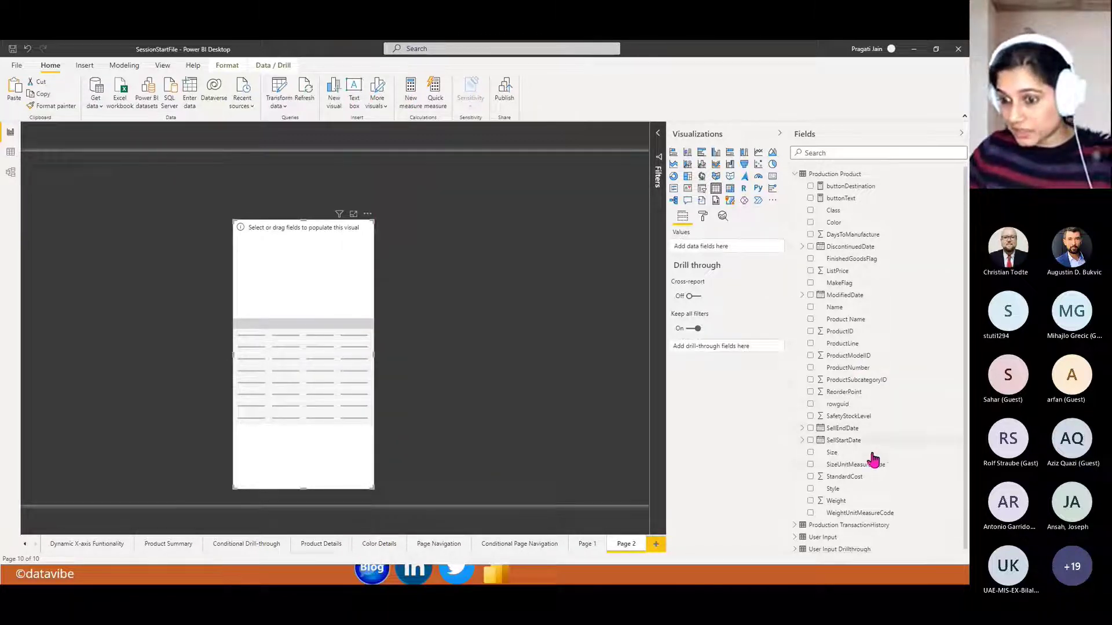
pyautogui.moveTo(845, 319); pyautogui.dragTo(720, 247)
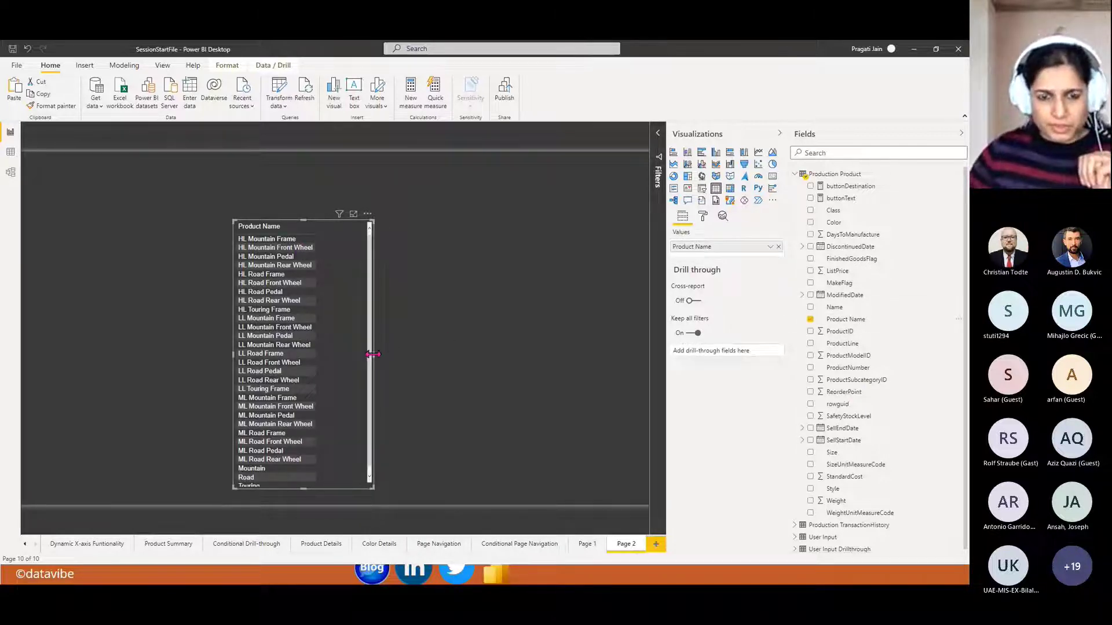
pyautogui.moveTo(373, 355)
pyautogui.mouseDown()
pyautogui.moveTo(349, 355)
pyautogui.moveTo(392, 358)
pyautogui.mouseUp()
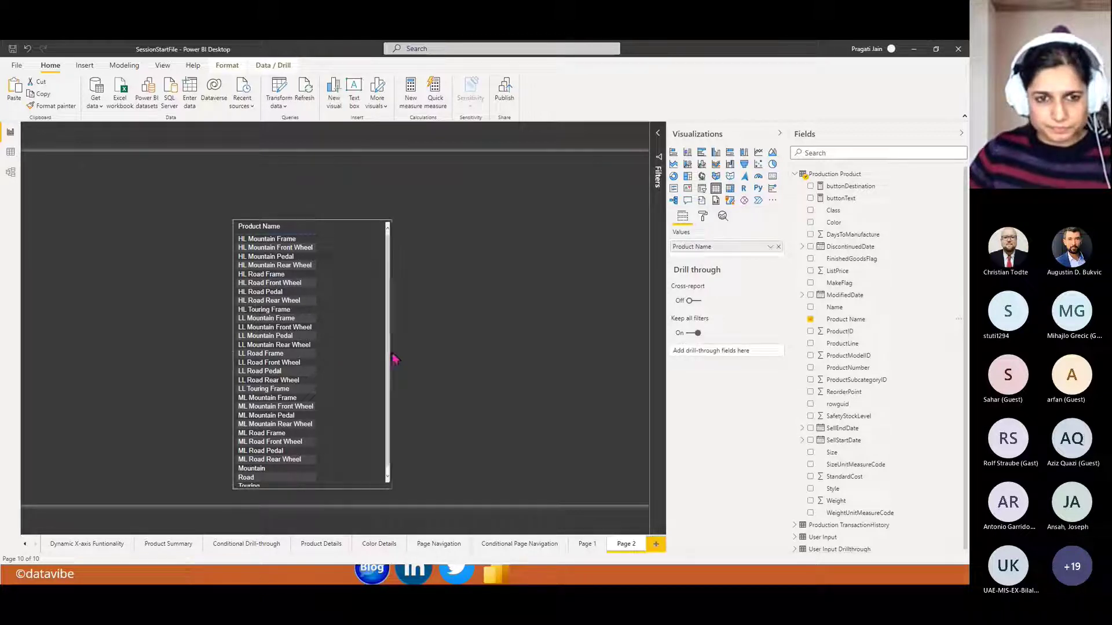
# - Check the drill-through targets offered for HL Mountain Frame on Page 2 and look at the Product Details and Page 1 pages
pyautogui.rightClick(292, 244)
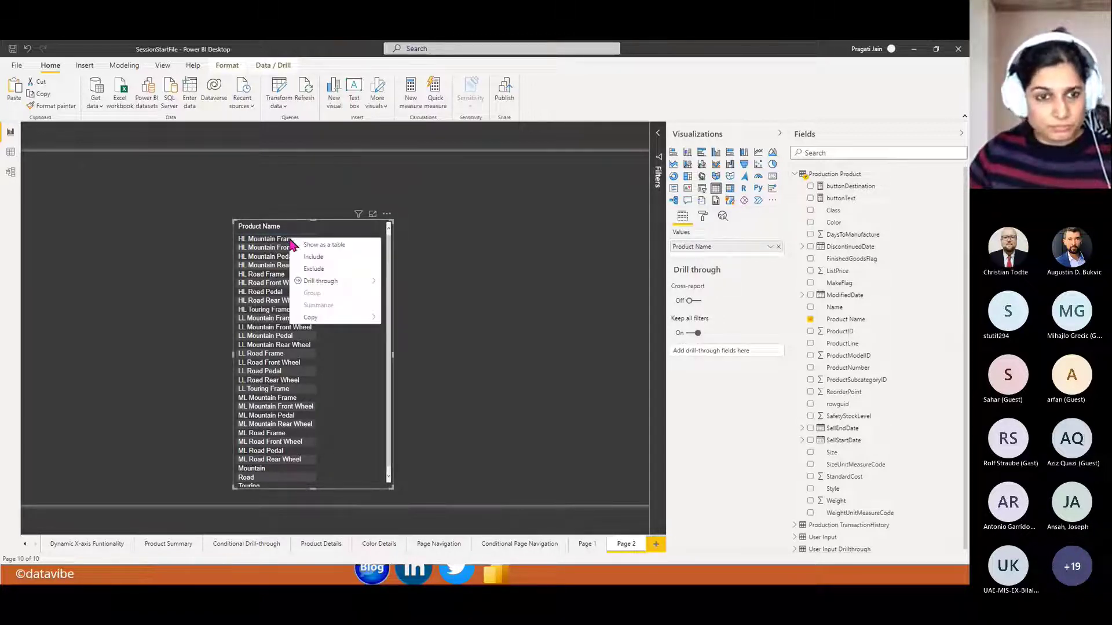
pyautogui.moveTo(345, 281)
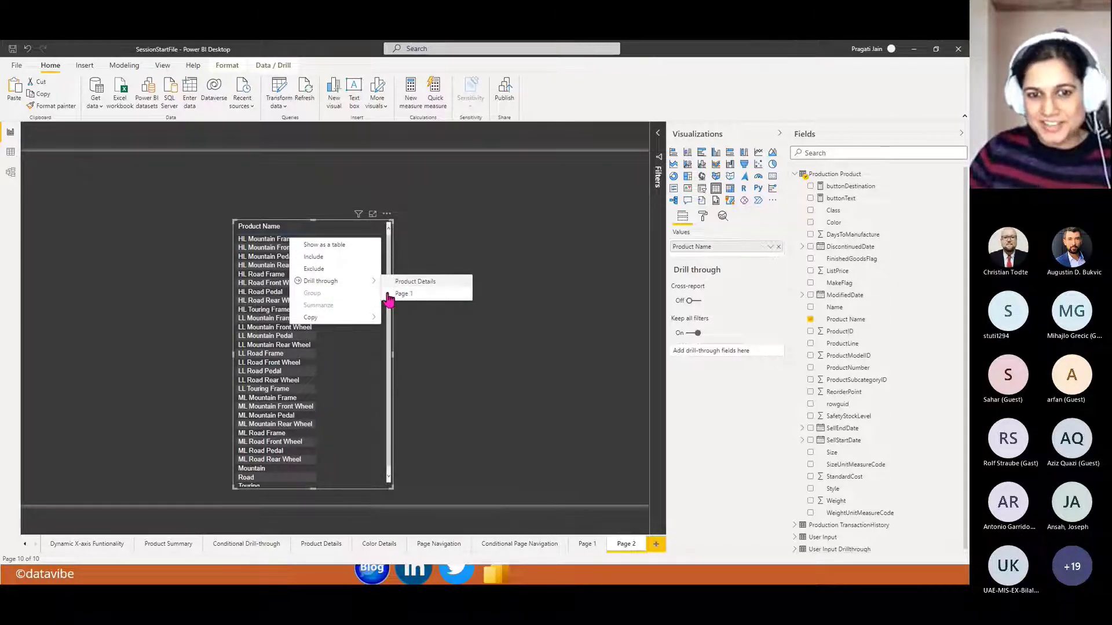
pyautogui.click(327, 543)
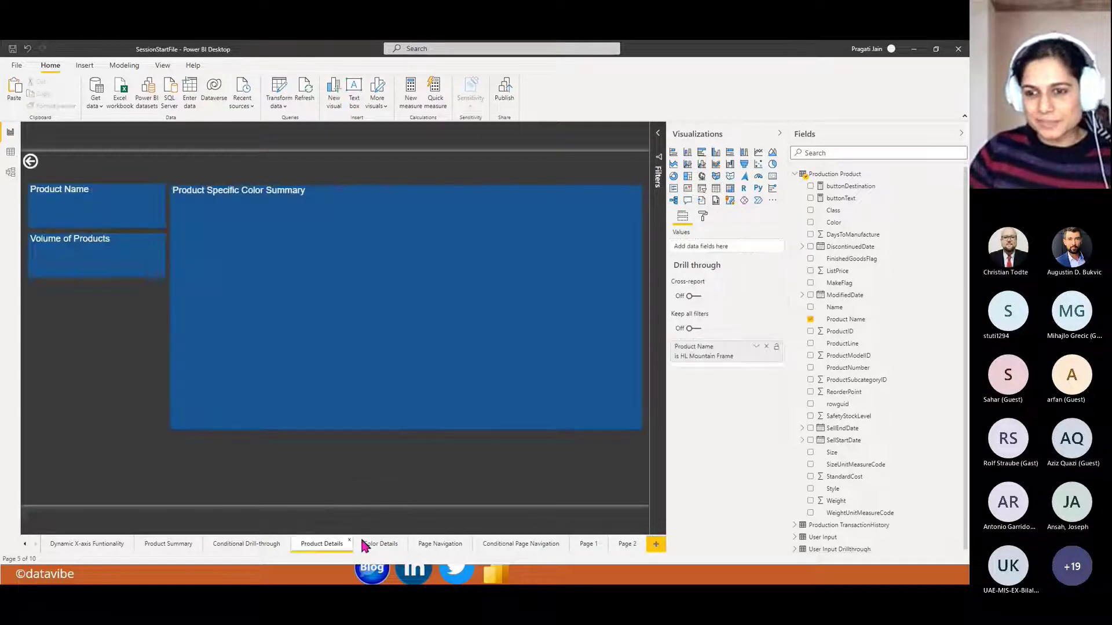
pyautogui.click(585, 546)
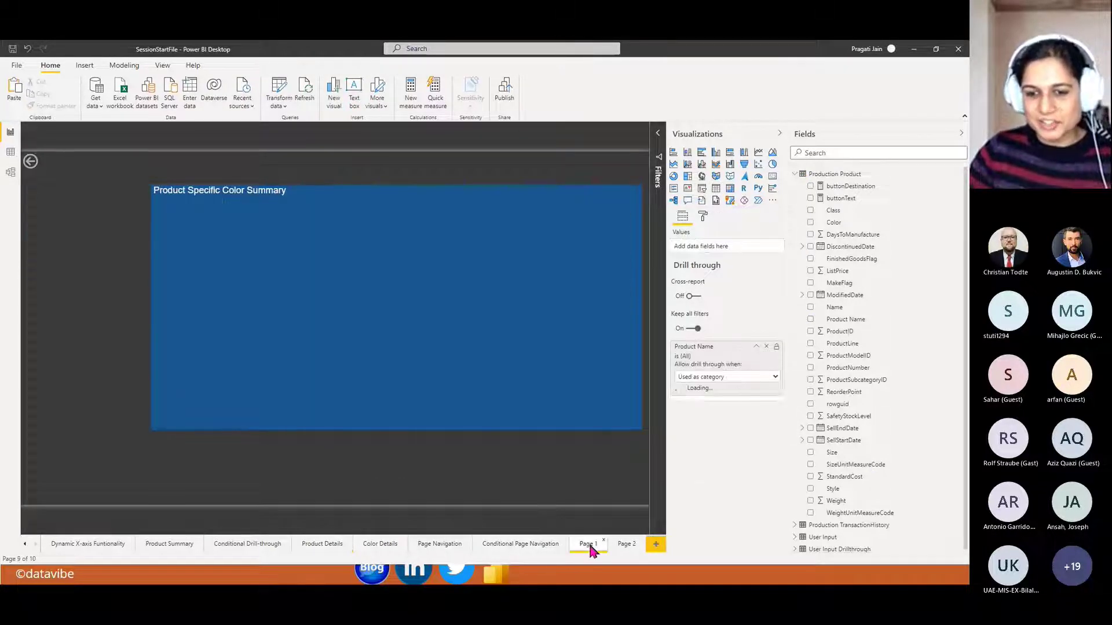
# - Rename Page 1 as New Product Details
pyautogui.rightClick(589, 545)
pyautogui.click(610, 516)
pyautogui.write('N')
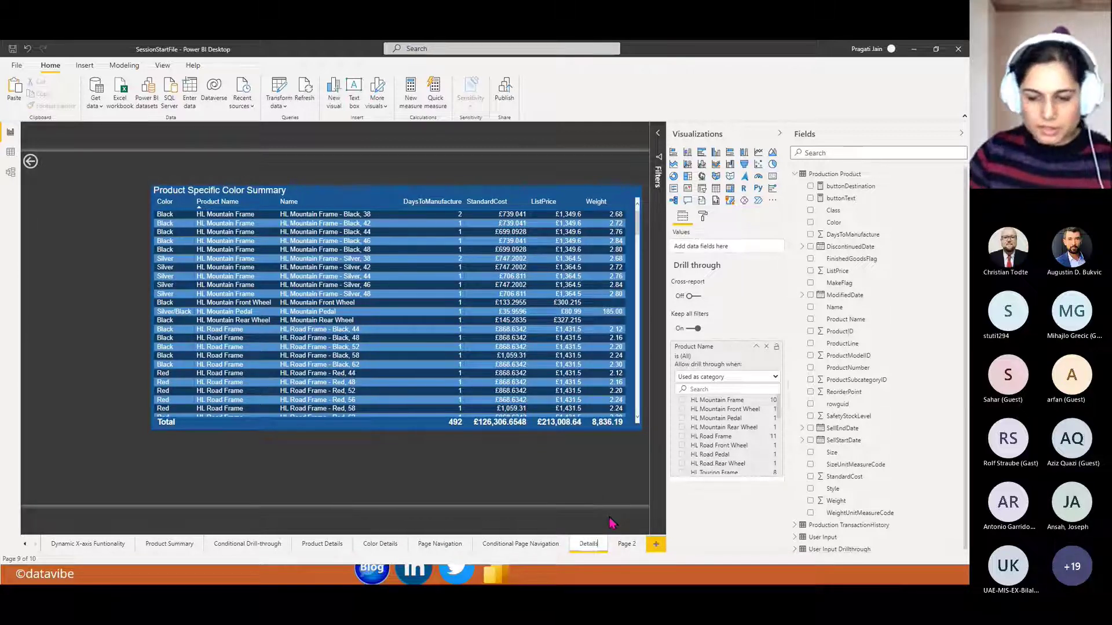
pyautogui.press('Return')
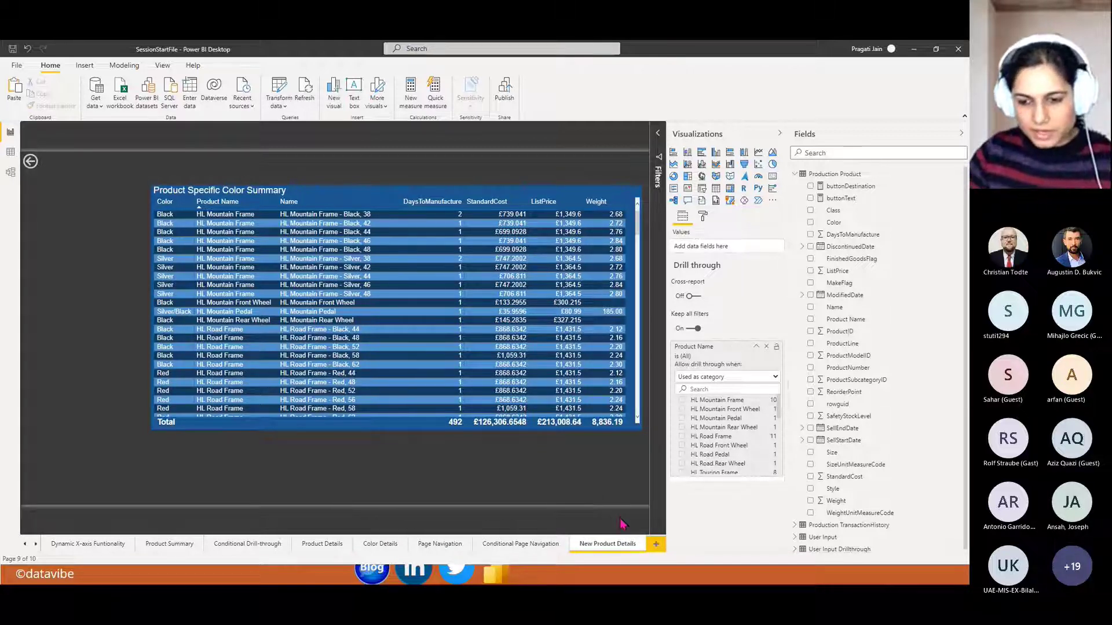
# - Place Page 2 directly before New Product Details in the page order and rename it Source Products
pyautogui.click(36, 545)
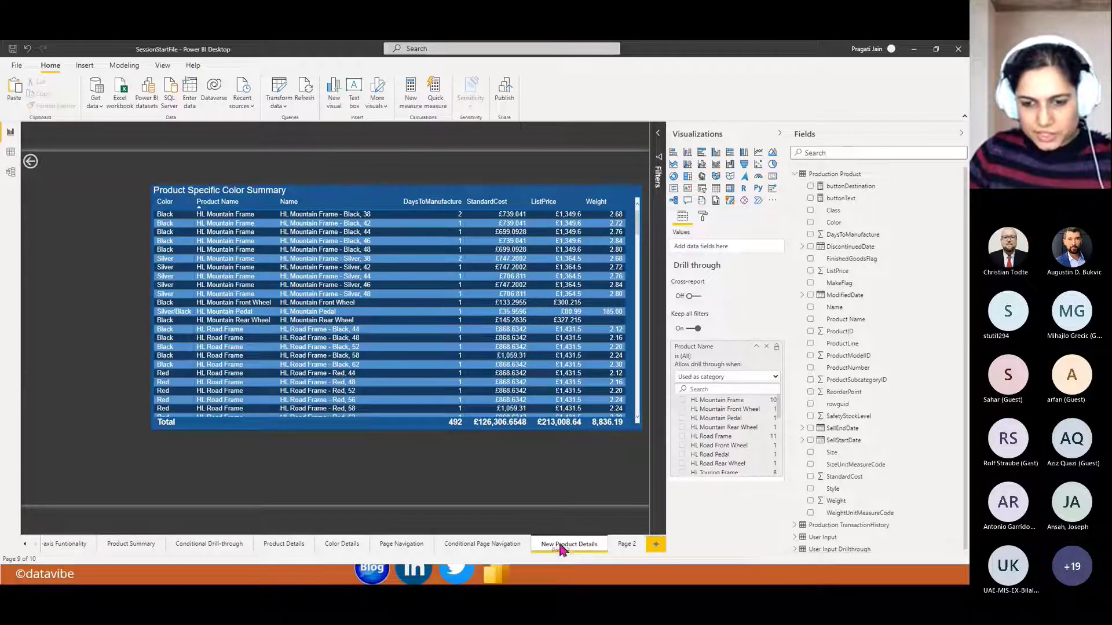
pyautogui.moveTo(559, 545); pyautogui.dragTo(550, 545)
pyautogui.click(548, 549)
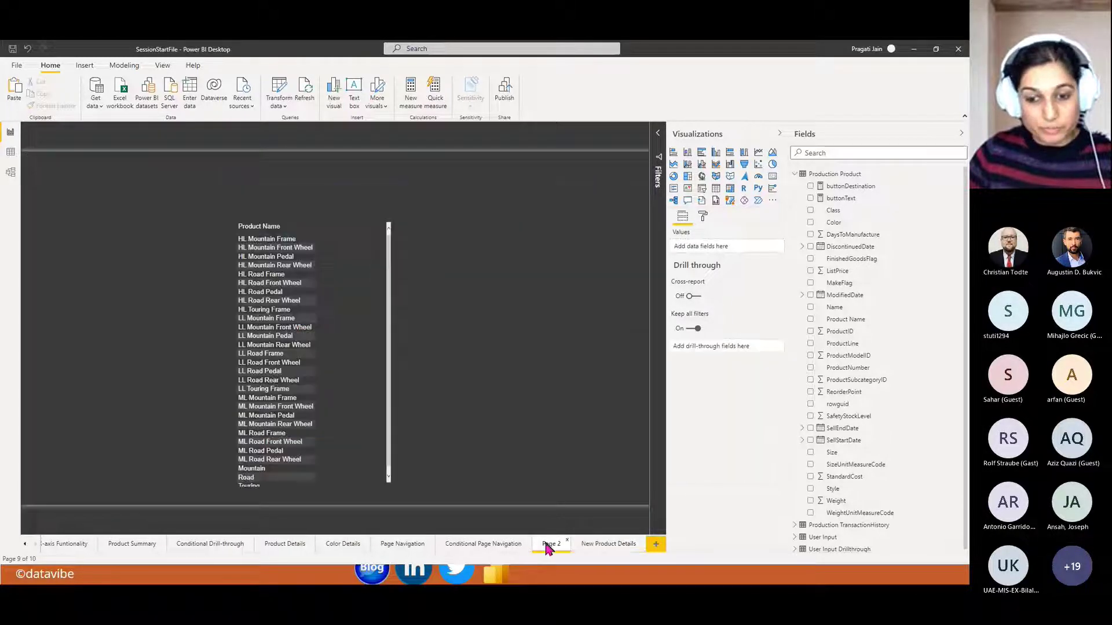
pyautogui.rightClick(550, 545)
pyautogui.click(568, 521)
pyautogui.write('S')
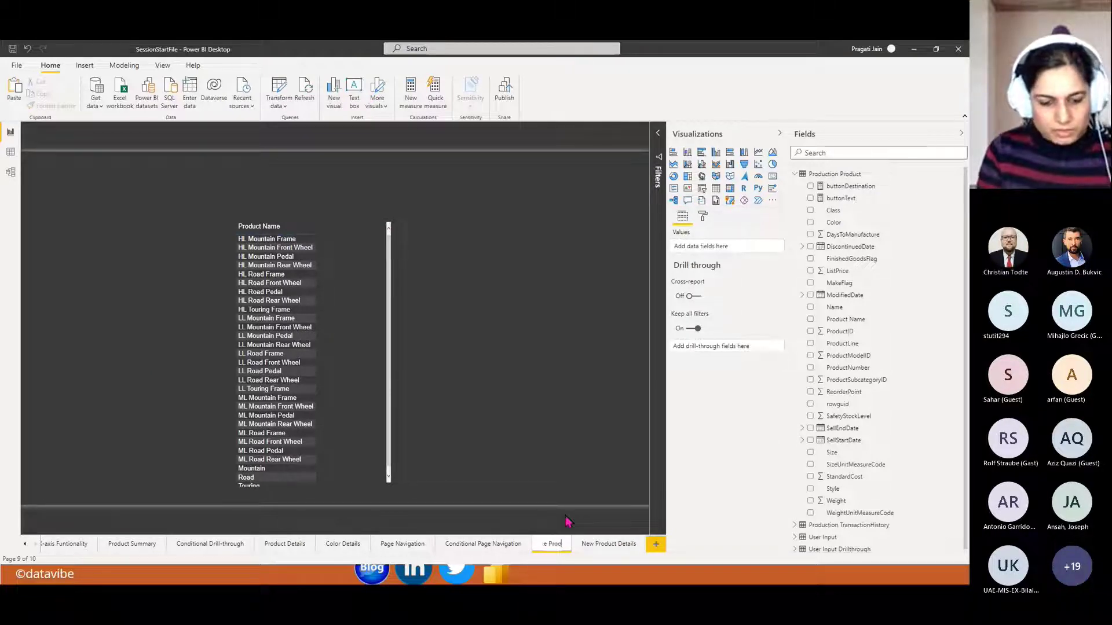
pyautogui.write('ucts')
pyautogui.press('Return')
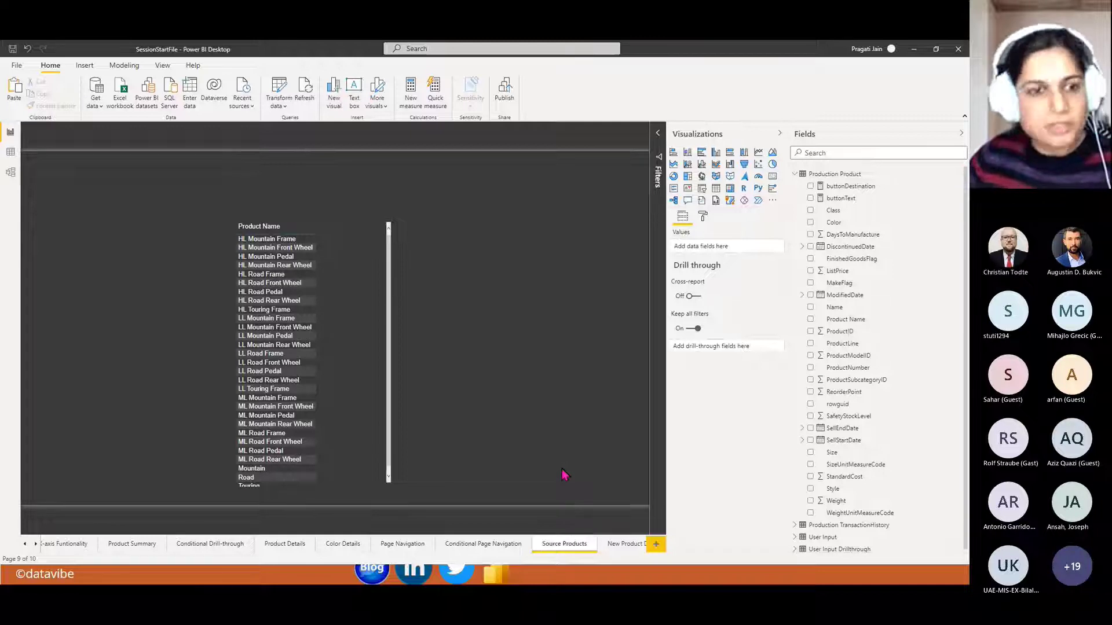
# - Drill through from HL Mountain Frame to New Product Details, examine the applied Product Name filter and collapse its card
pyautogui.rightClick(263, 243)
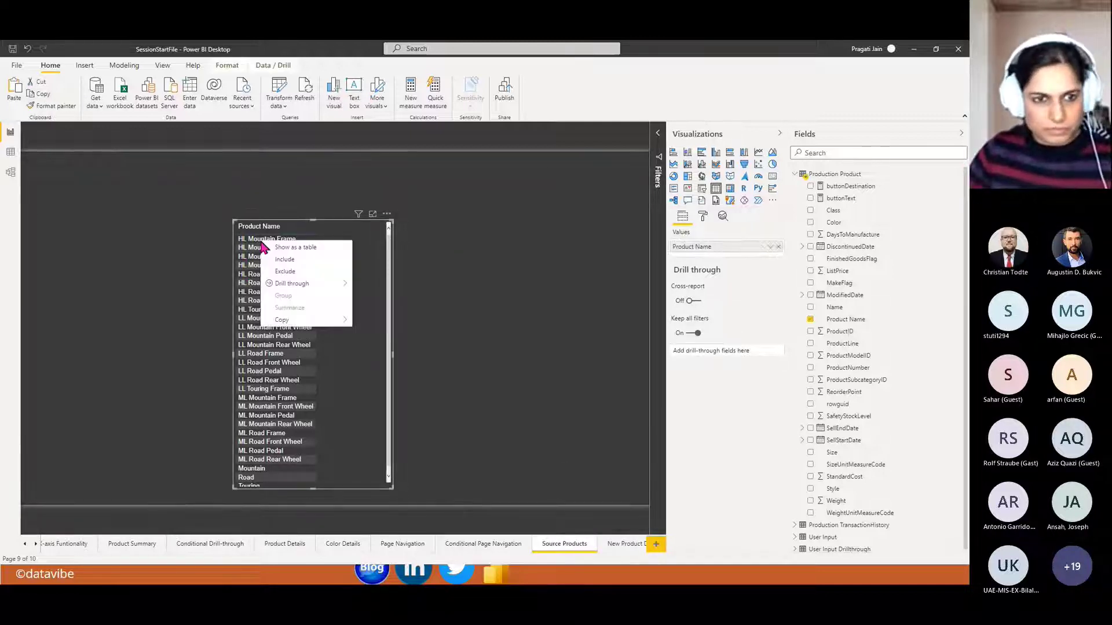
pyautogui.moveTo(299, 287)
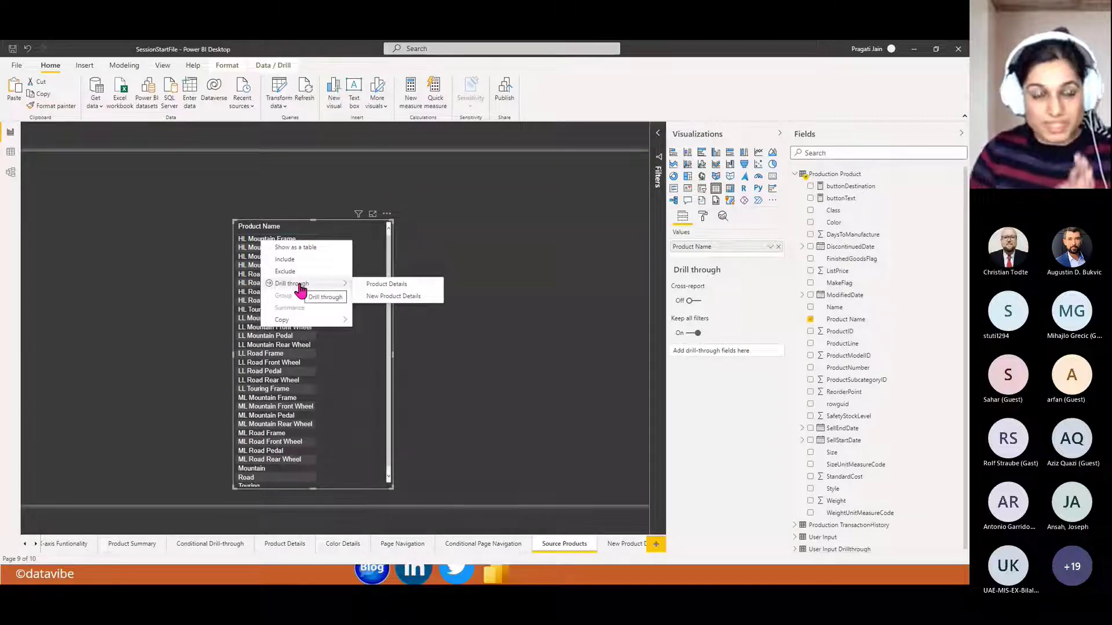
pyautogui.click(405, 299)
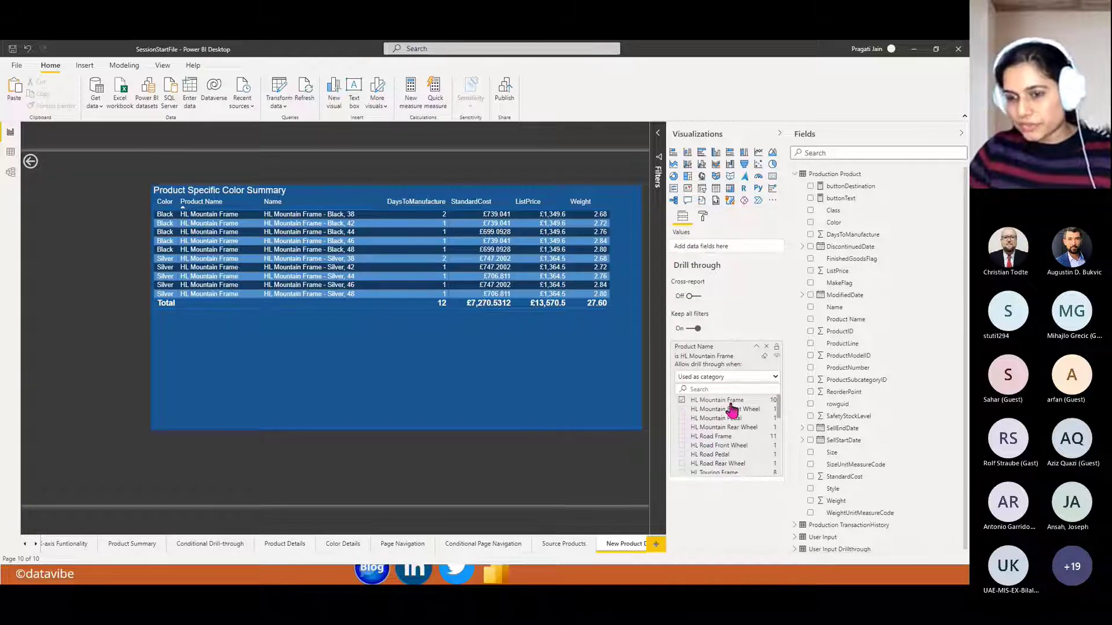
pyautogui.click(756, 346)
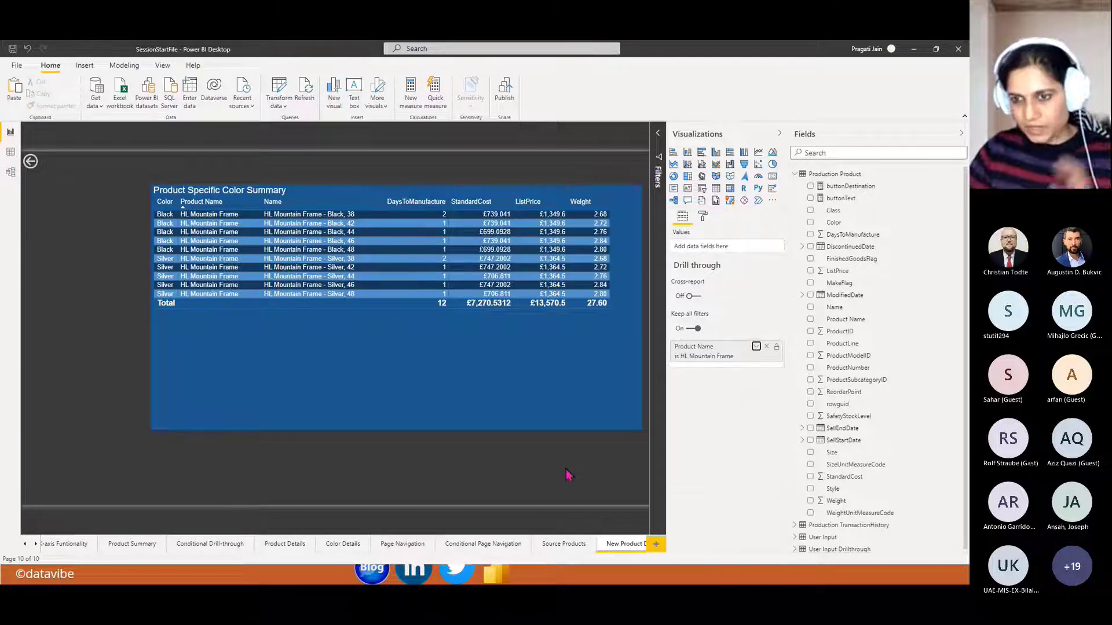
# - Add the Color field to the Product Name table on Source Products and widen the table to the right
pyautogui.click(555, 545)
pyautogui.click(350, 261)
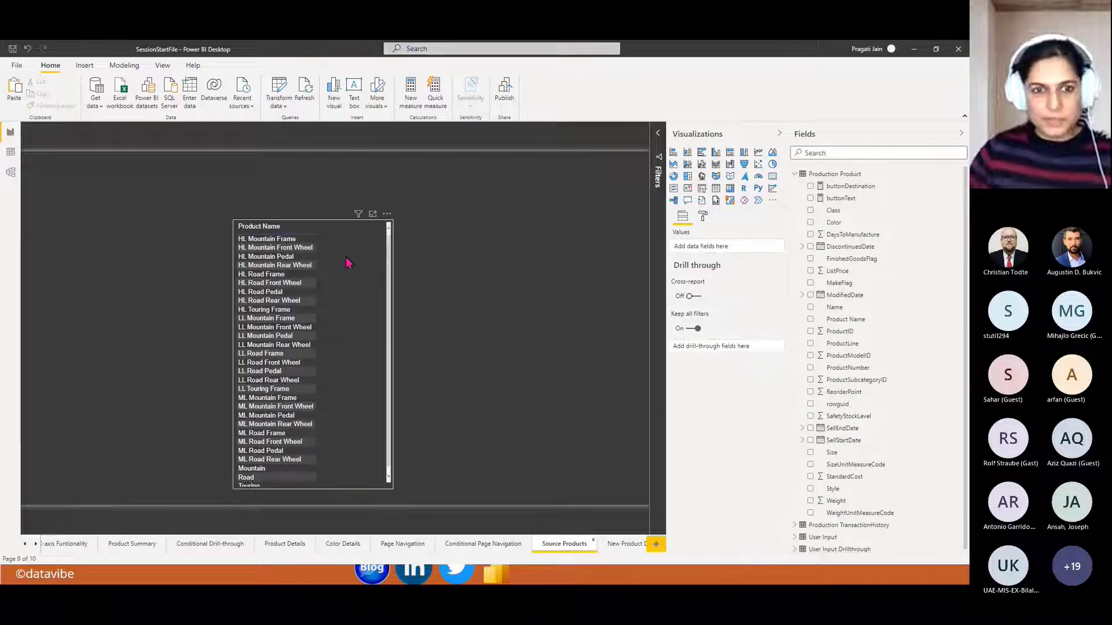
pyautogui.moveTo(392, 353); pyautogui.dragTo(416, 358)
pyautogui.moveTo(883, 223); pyautogui.dragTo(708, 258)
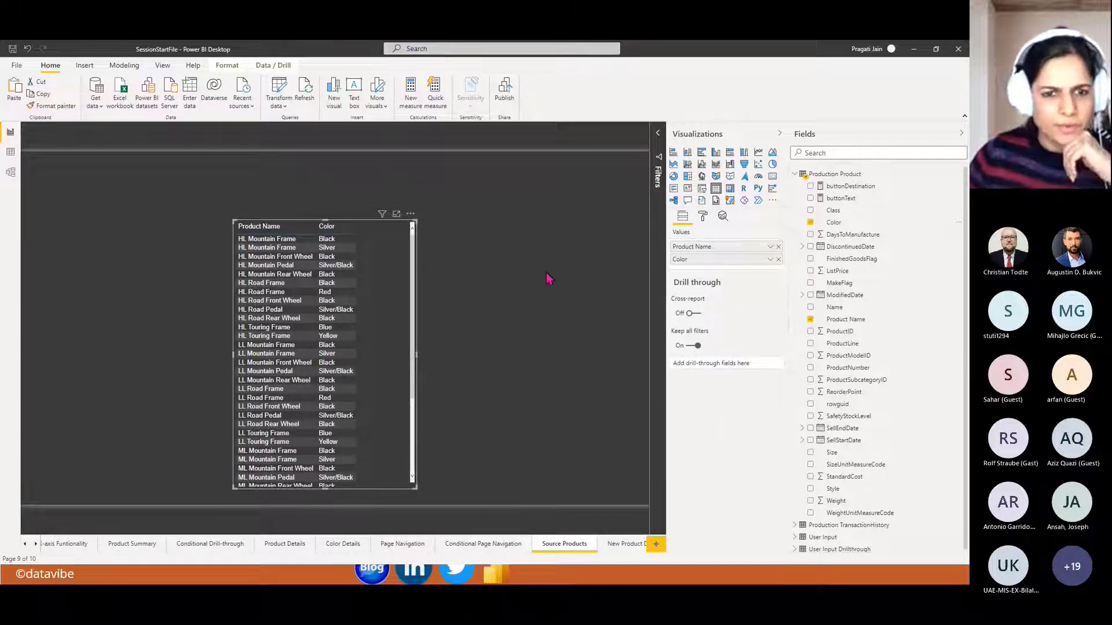
pyautogui.moveTo(417, 364); pyautogui.dragTo(433, 364)
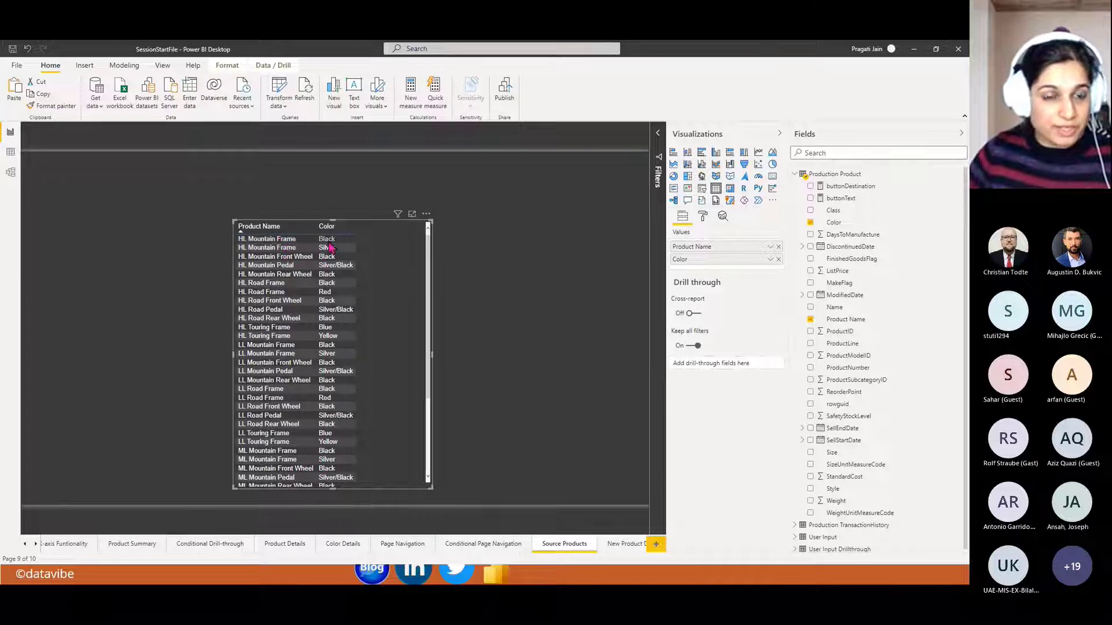
# - Drill through from the Black HL Mountain Frame row to New Product Details, then return to Source Products
pyautogui.rightClick(286, 247)
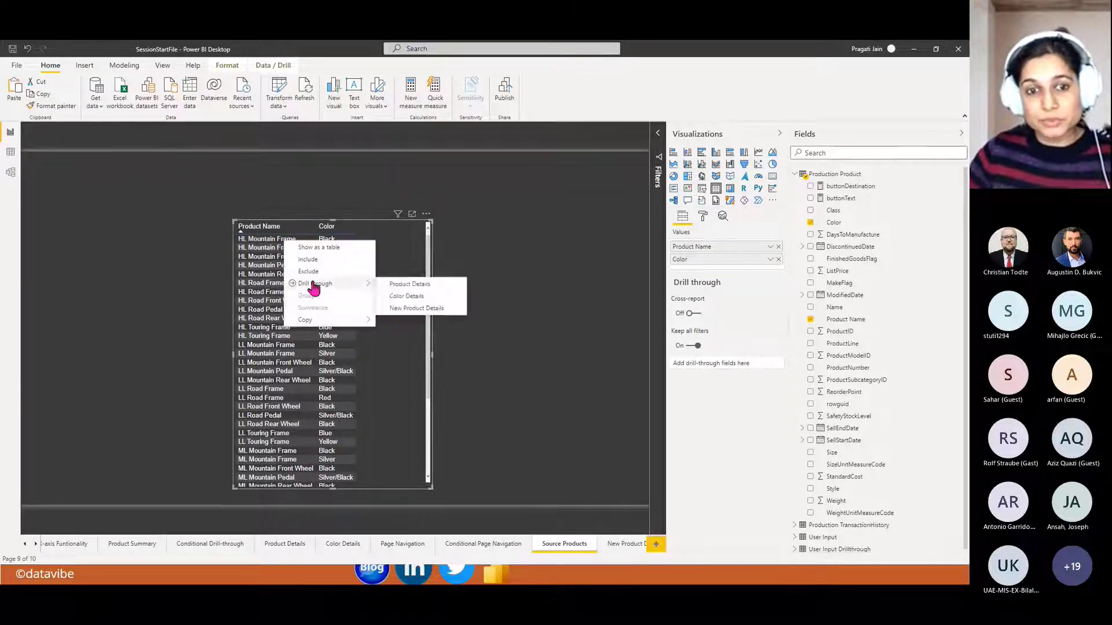
pyautogui.click(423, 310)
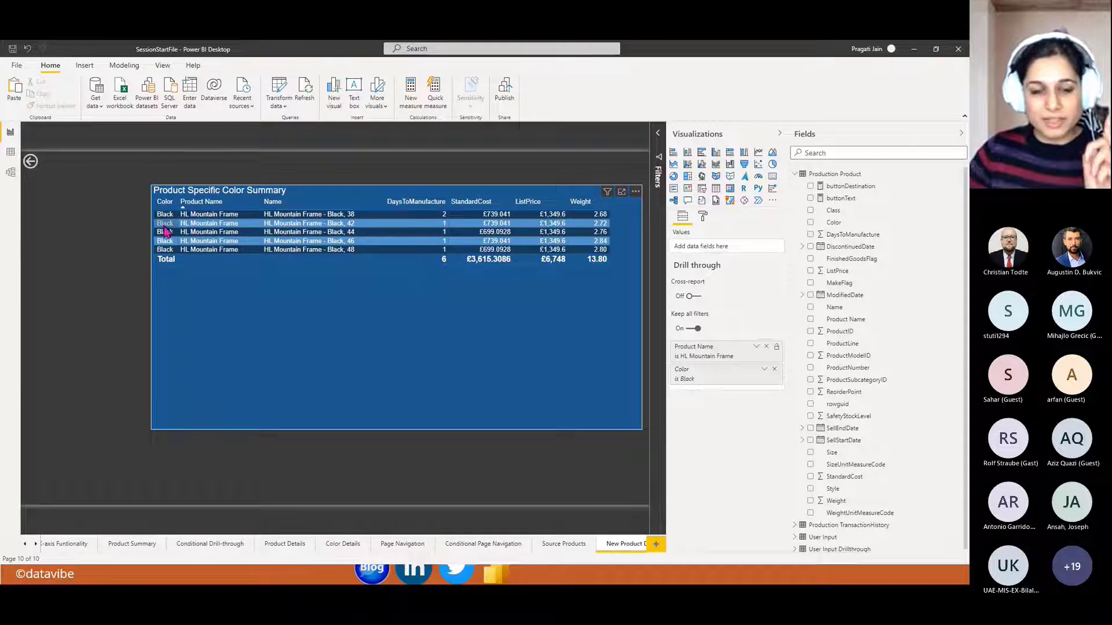
pyautogui.click(560, 546)
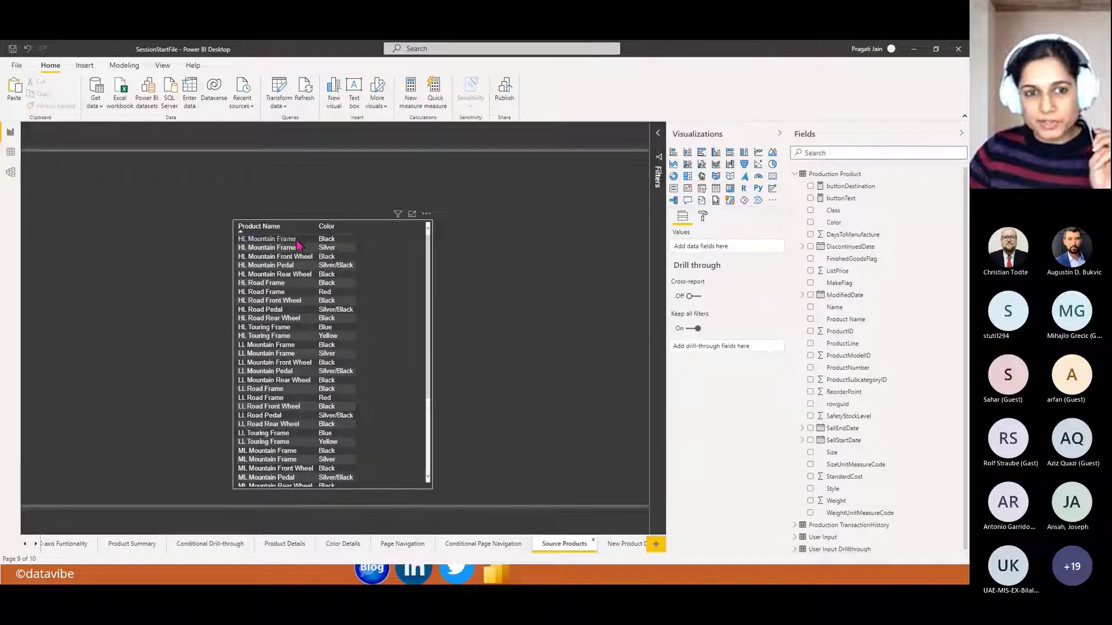
# - Drill through from the Silver HL Mountain Frame row to New Product Details and examine the filters passed to it
pyautogui.rightClick(279, 240)
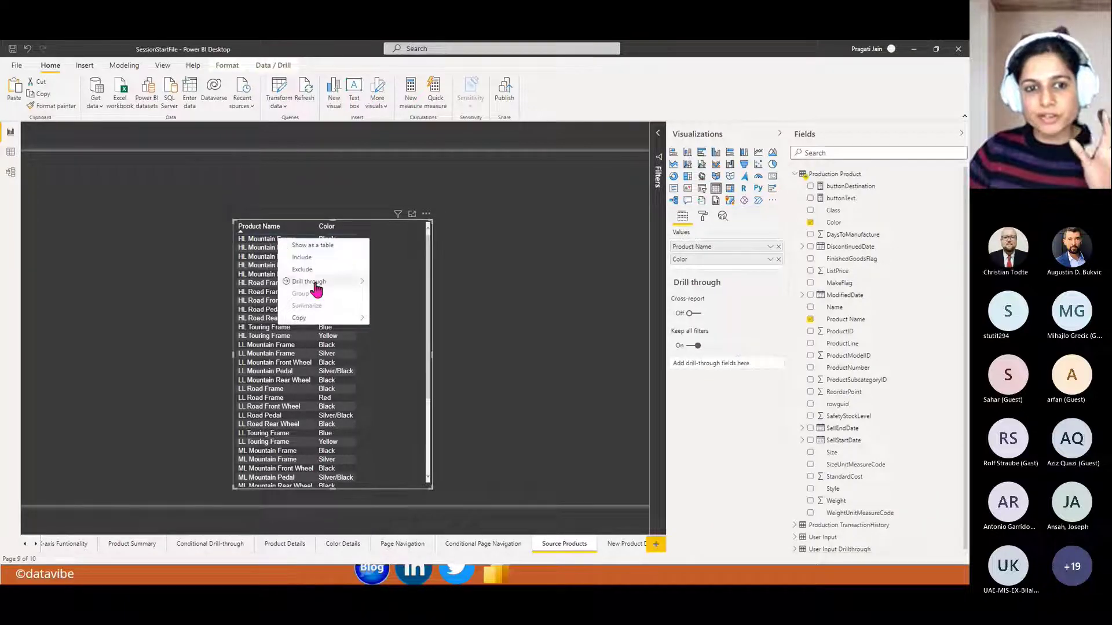
pyautogui.moveTo(315, 283)
pyautogui.click(519, 311)
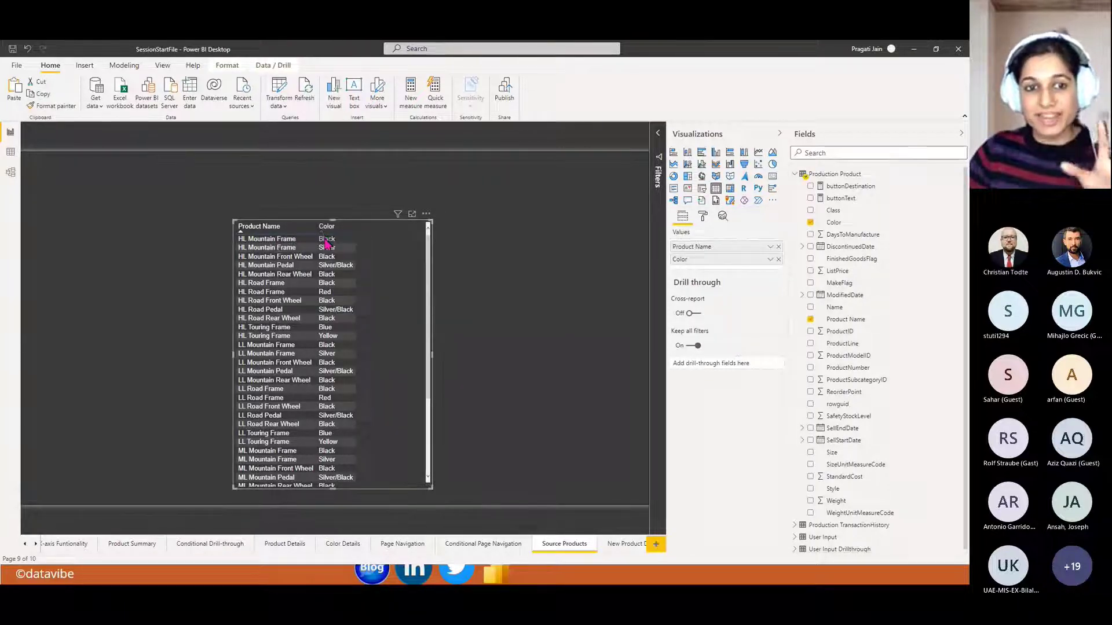
pyautogui.rightClick(284, 255)
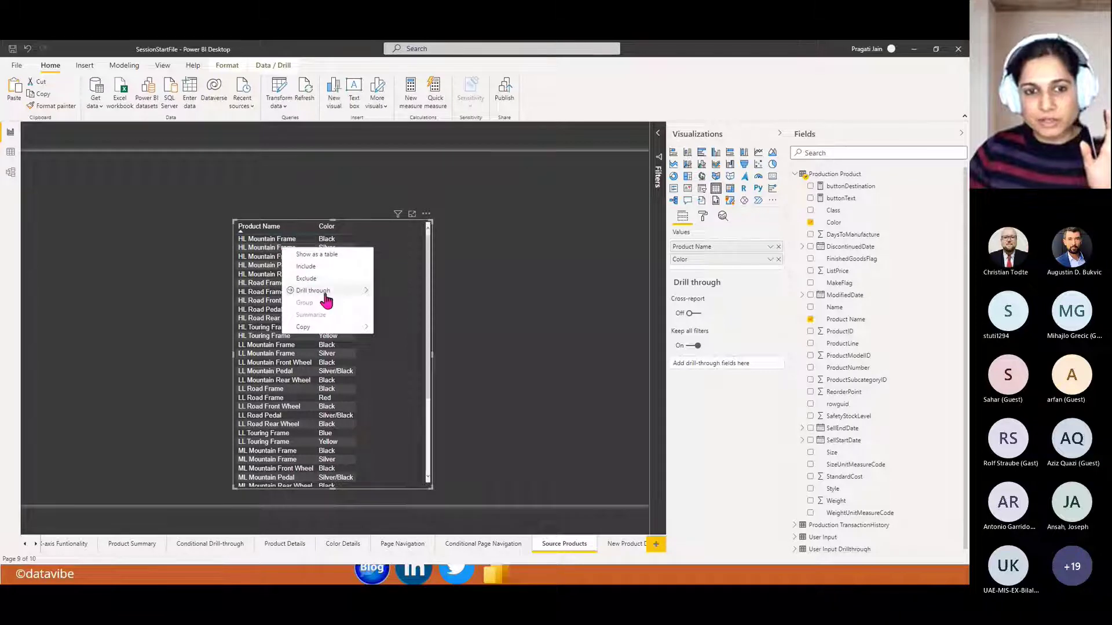
pyautogui.moveTo(341, 291)
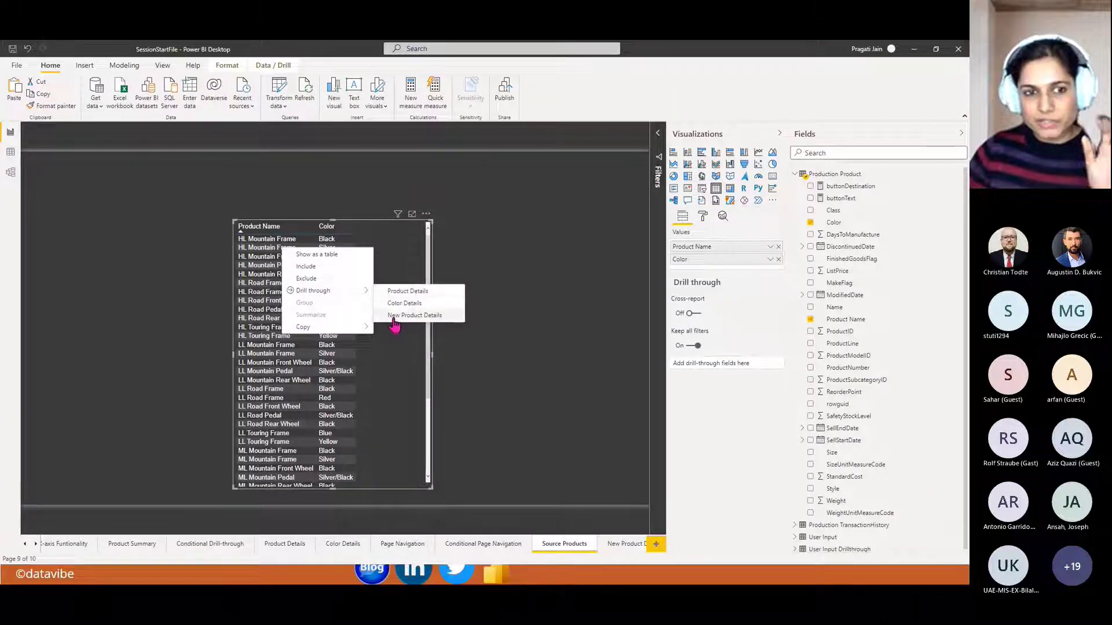
pyautogui.click(392, 318)
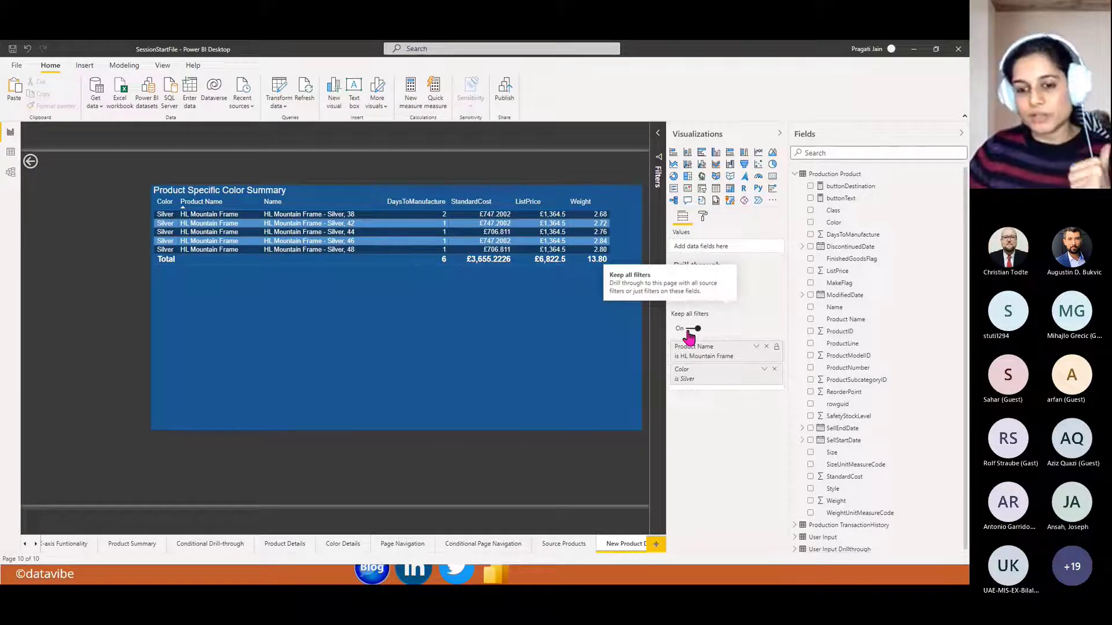
# - Turn off Keep all filters for drill-through on New Product Details and remove the inherited Color filter
pyautogui.click(555, 542)
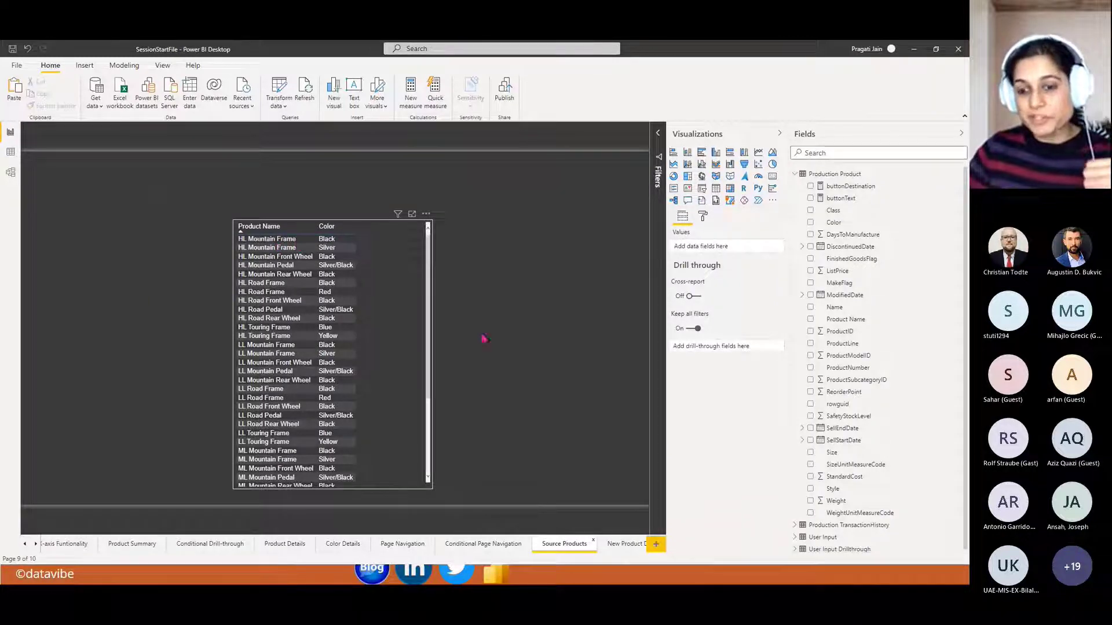
pyautogui.click(620, 544)
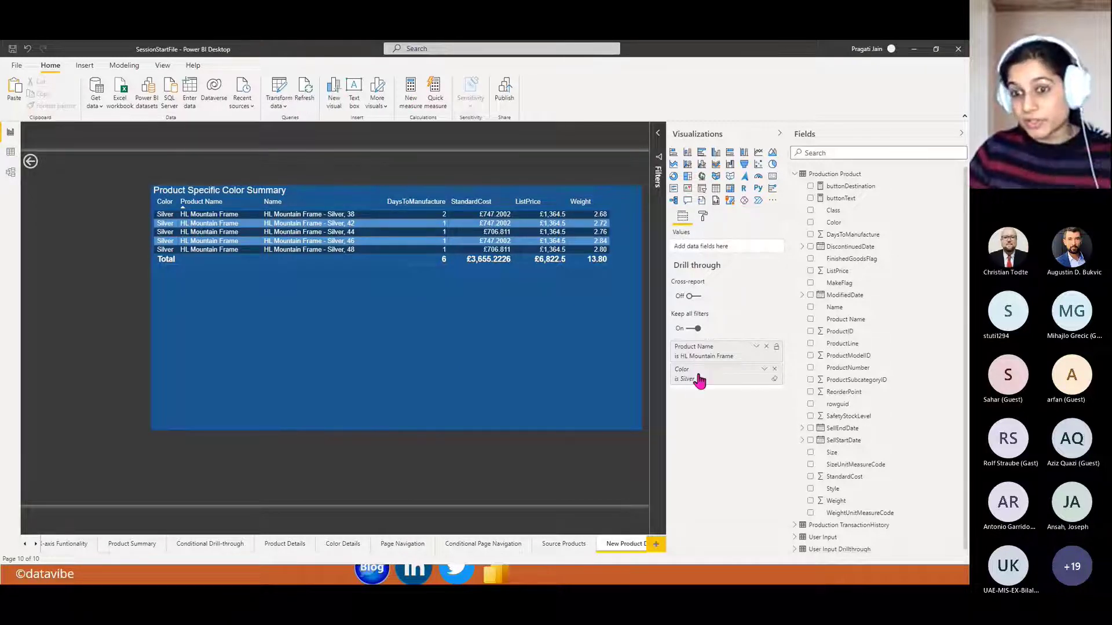
pyautogui.moveTo(699, 376)
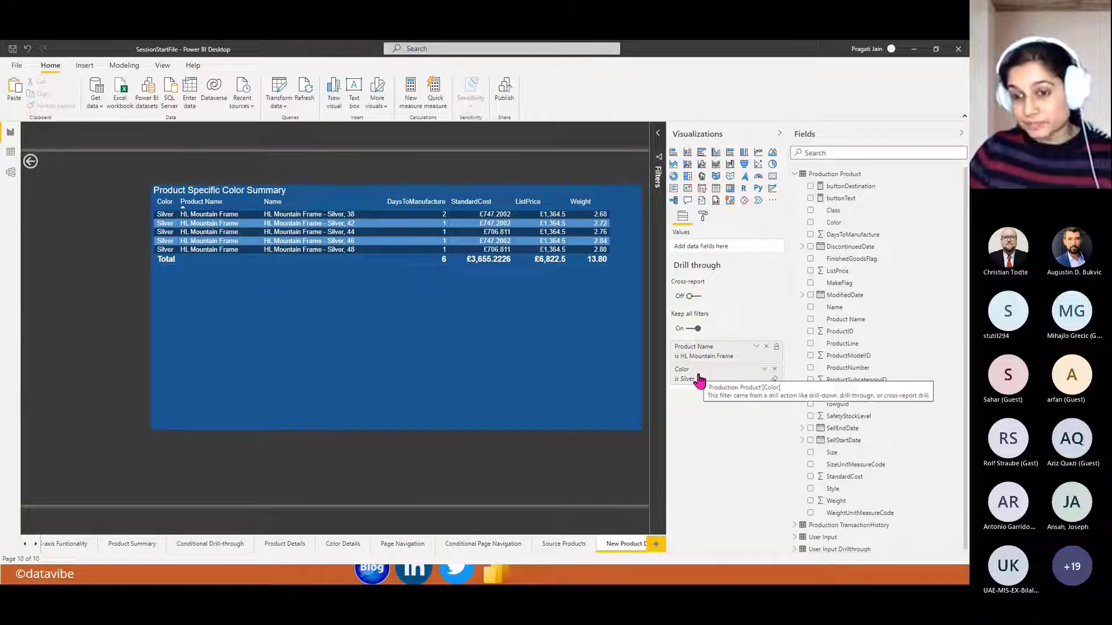
pyautogui.click(690, 331)
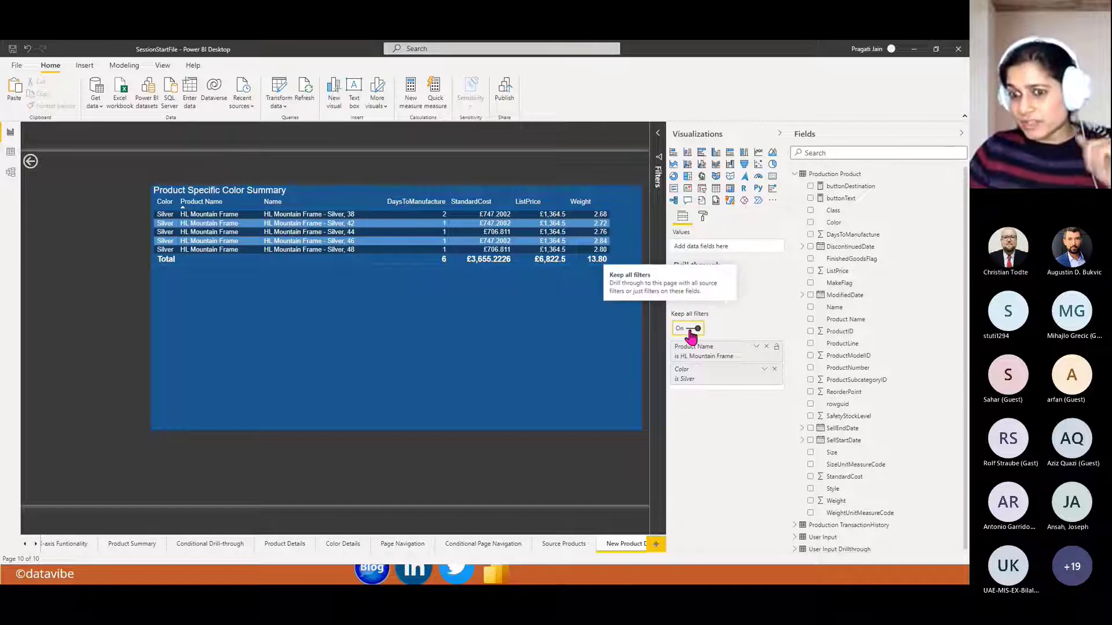
pyautogui.click(774, 370)
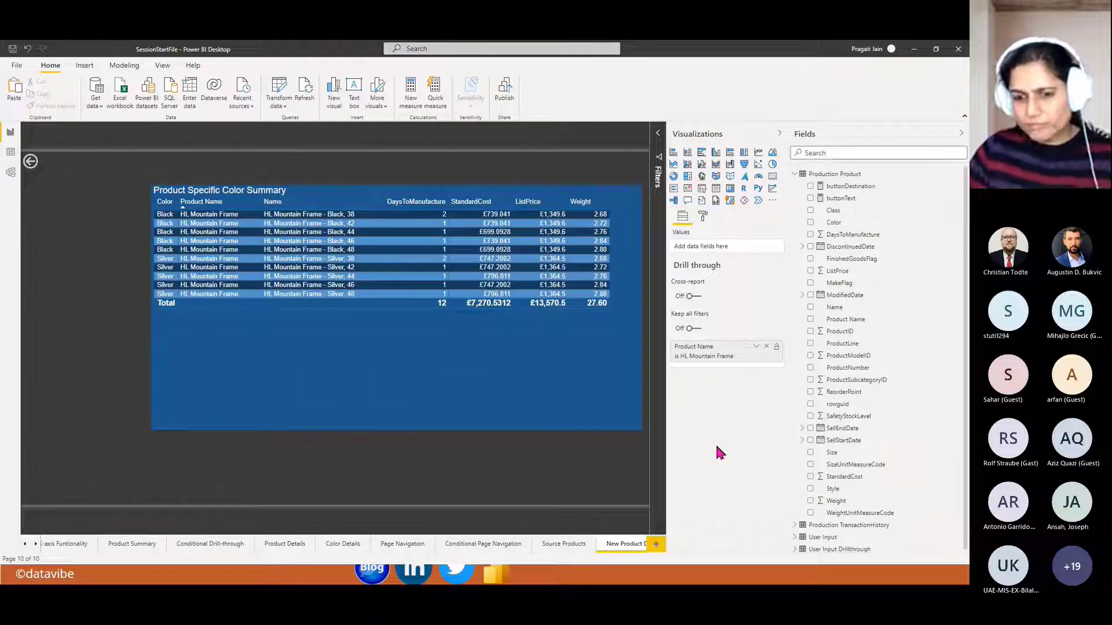
# - Repeat the drill-through from the Silver HL Mountain Frame row to New Product Details with Keep all filters off and check the filtering
pyautogui.click(553, 547)
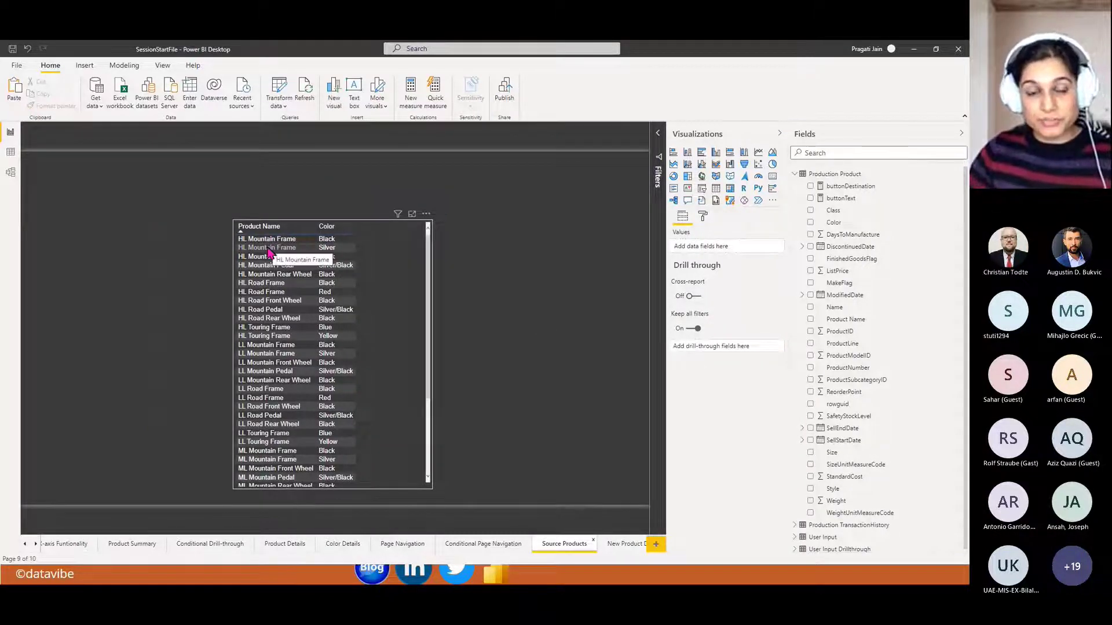
pyautogui.rightClick(292, 253)
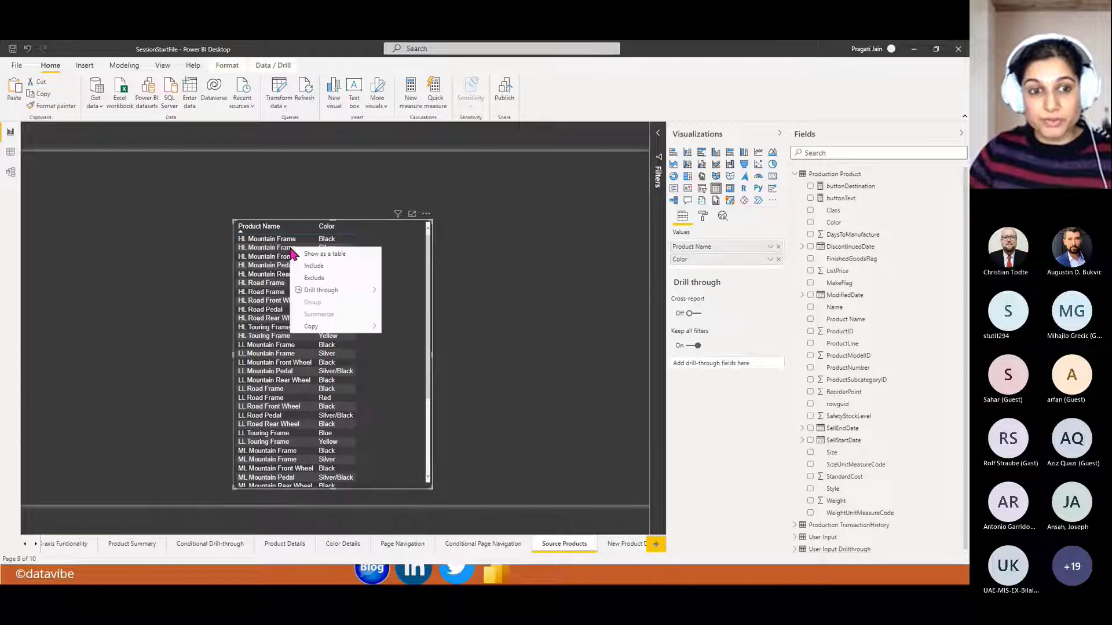
pyautogui.moveTo(360, 290)
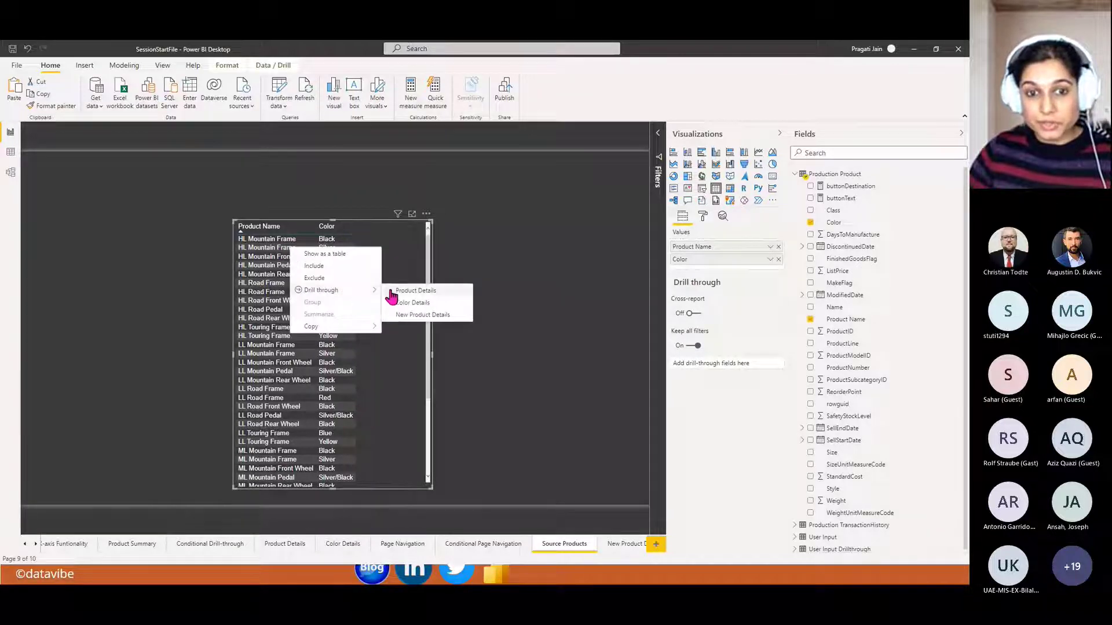
pyautogui.click(419, 316)
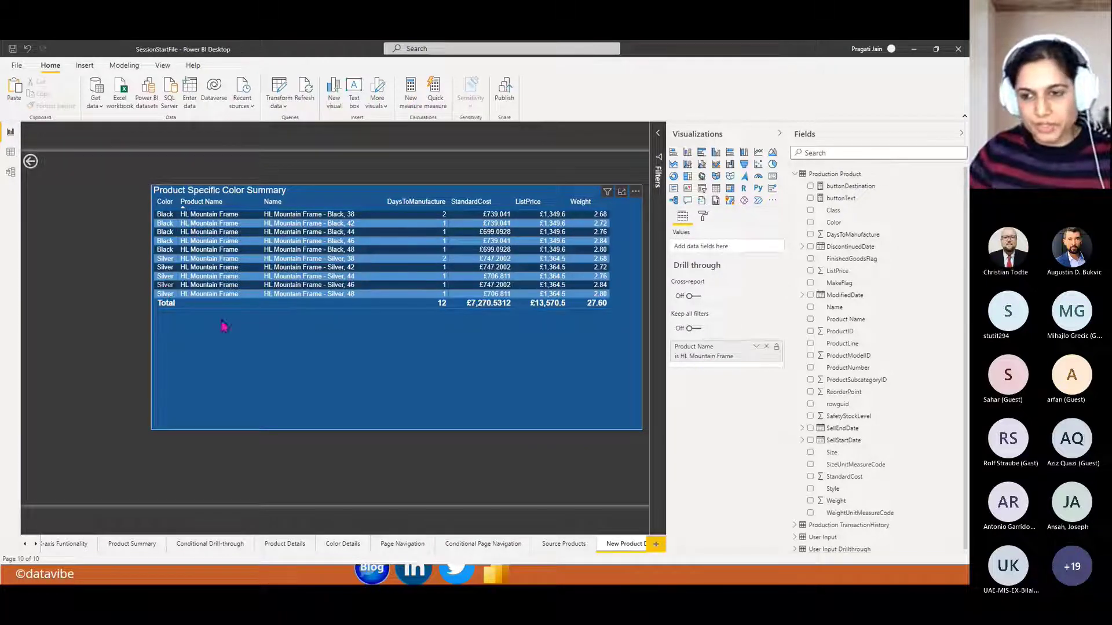
pyautogui.click(697, 330)
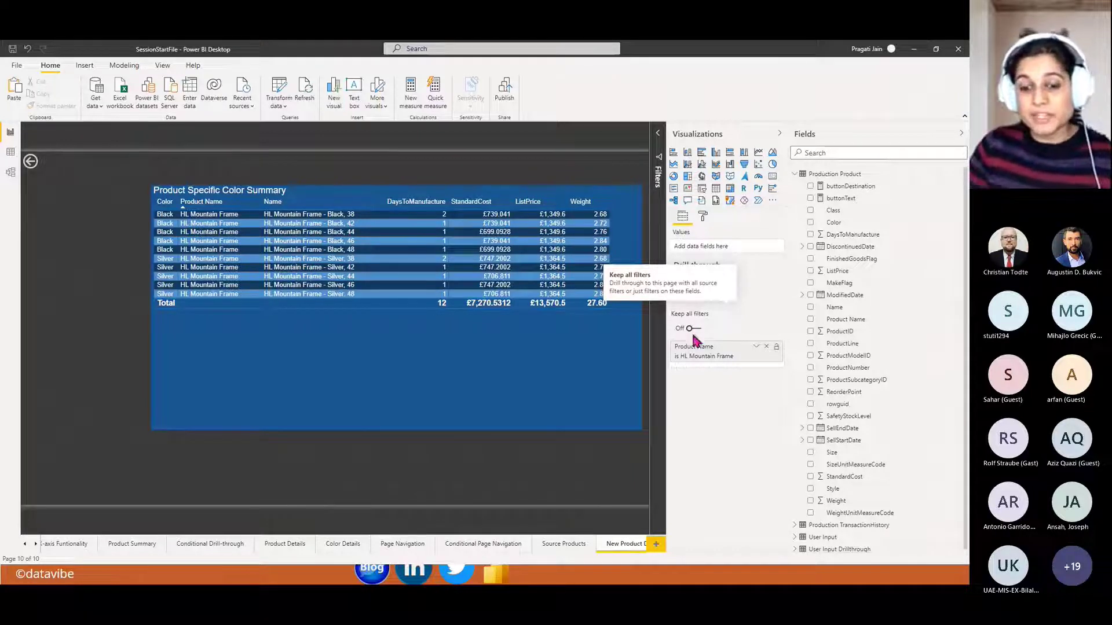
# - Compare Source Products with New Product Details and turn on Keep all filters for drill-through on New Product Details
pyautogui.click(578, 547)
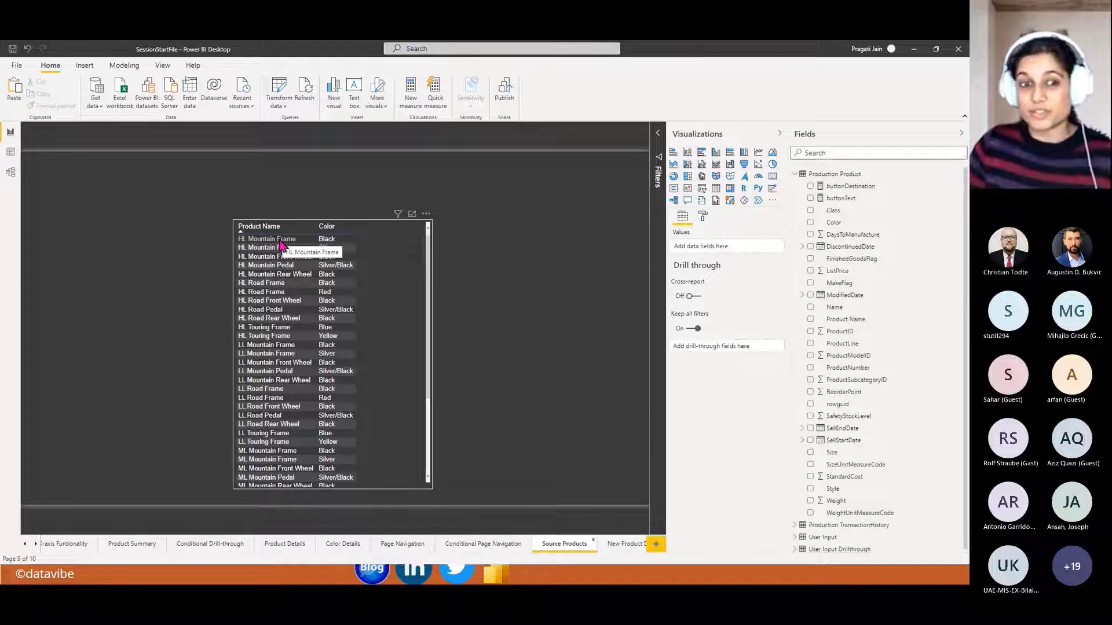
pyautogui.click(617, 544)
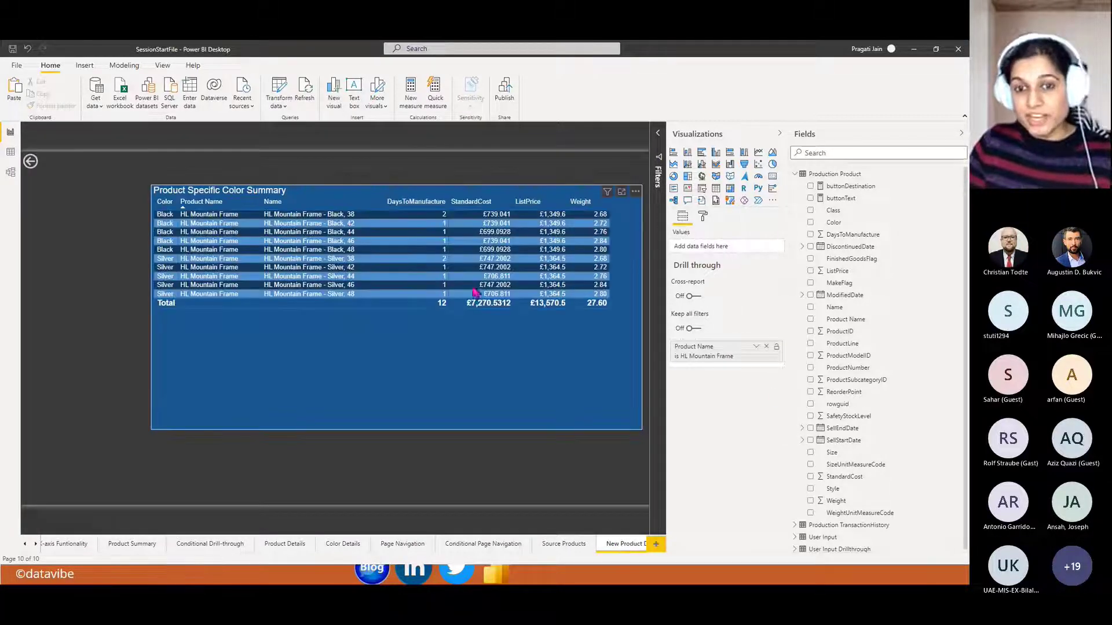
pyautogui.click(692, 331)
pyautogui.click(559, 540)
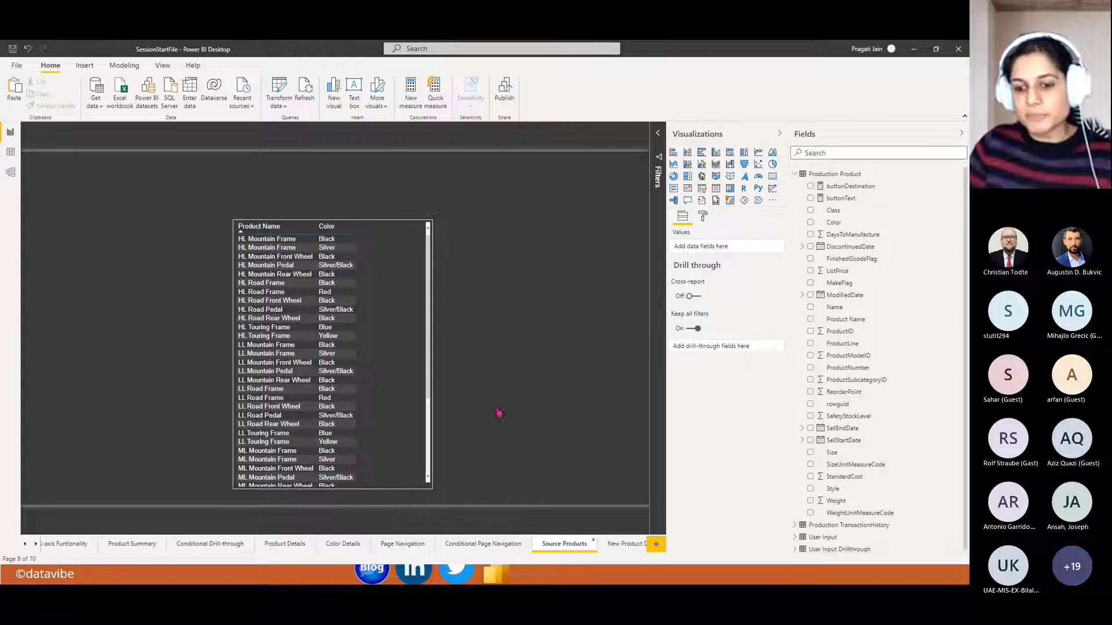
pyautogui.click(619, 546)
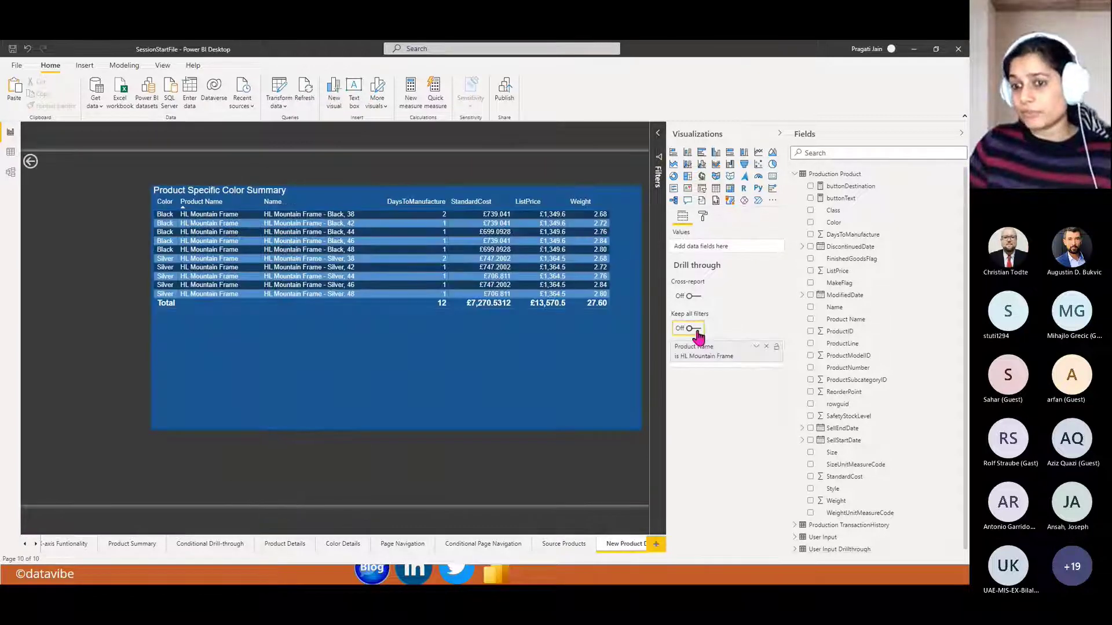
# - Drill through from the Silver HL Mountain Frame row on Source Products to New Product Details with Keep all filters on
pyautogui.click(553, 546)
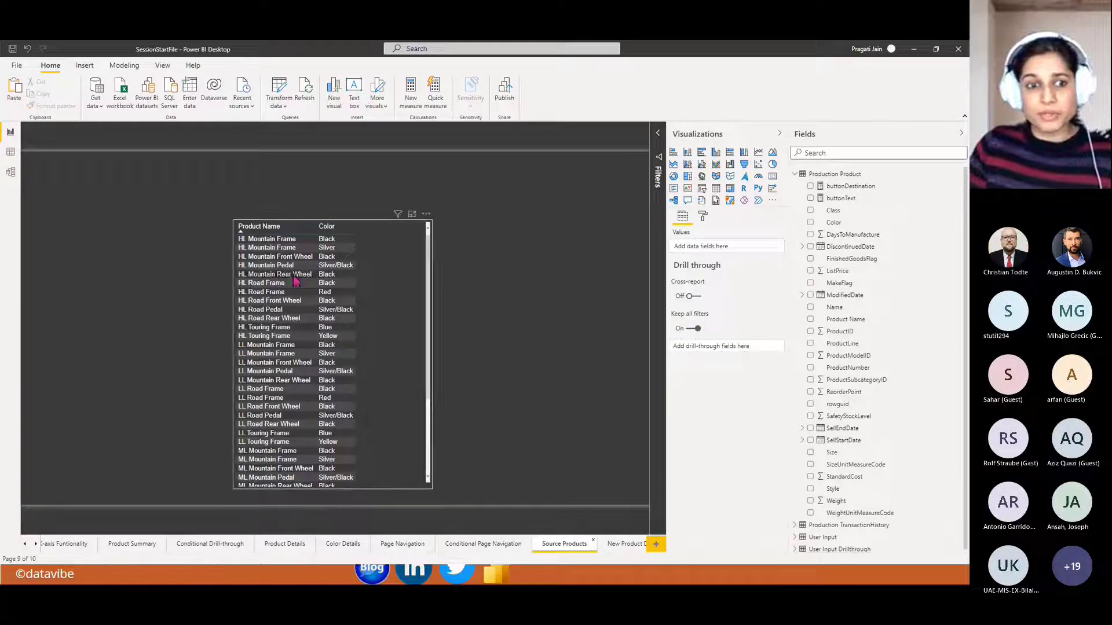
pyautogui.click(273, 253)
pyautogui.rightClick(272, 254)
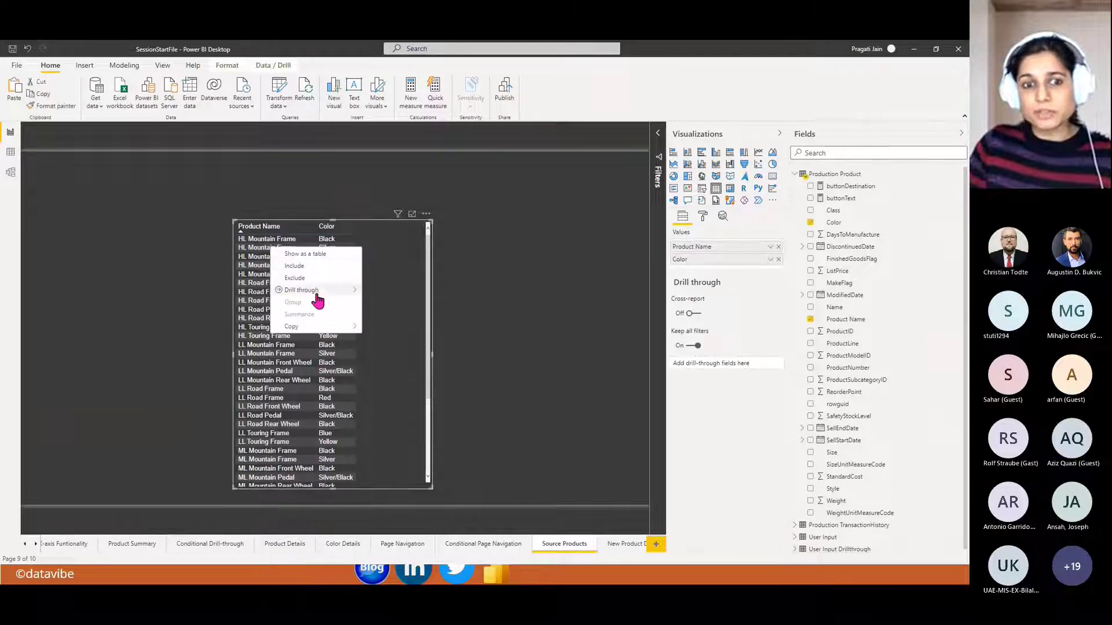
pyautogui.moveTo(316, 290)
pyautogui.click(393, 316)
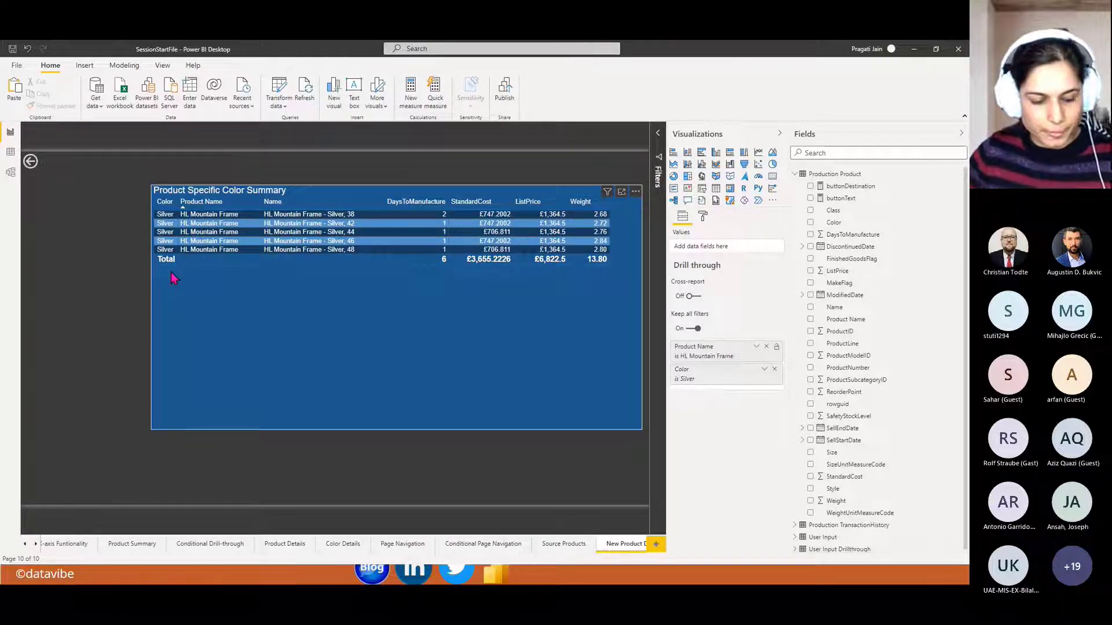
# - Switch to the Microsoft Teams meeting and read through the attendees' questions and comments in the meeting chat
pyautogui.hotkey('alt', 'Tab')
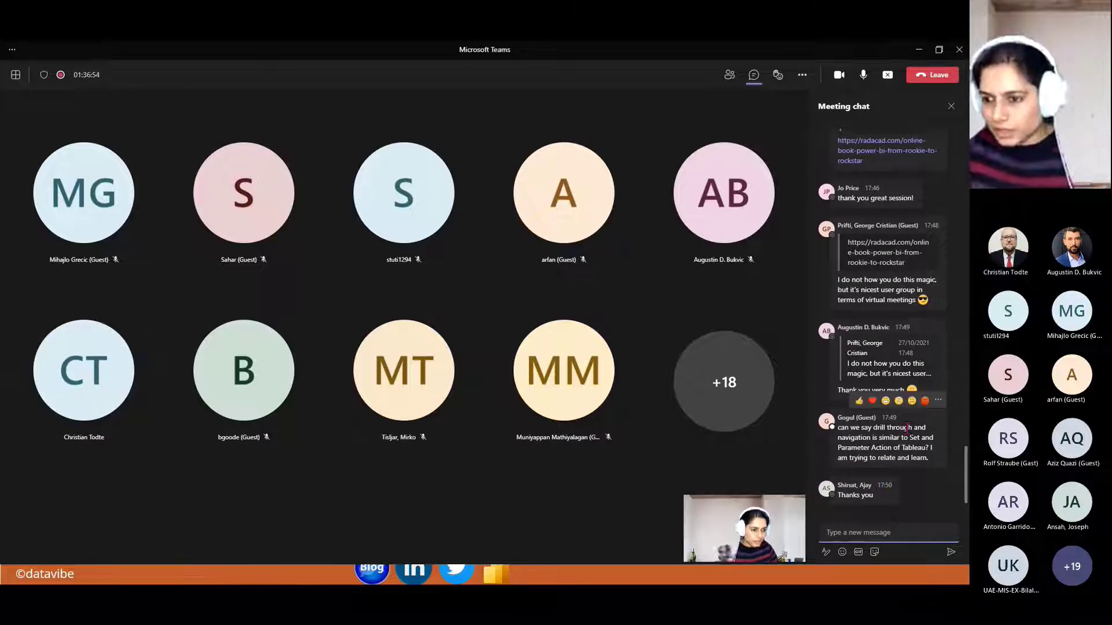
pyautogui.moveTo(915, 491)
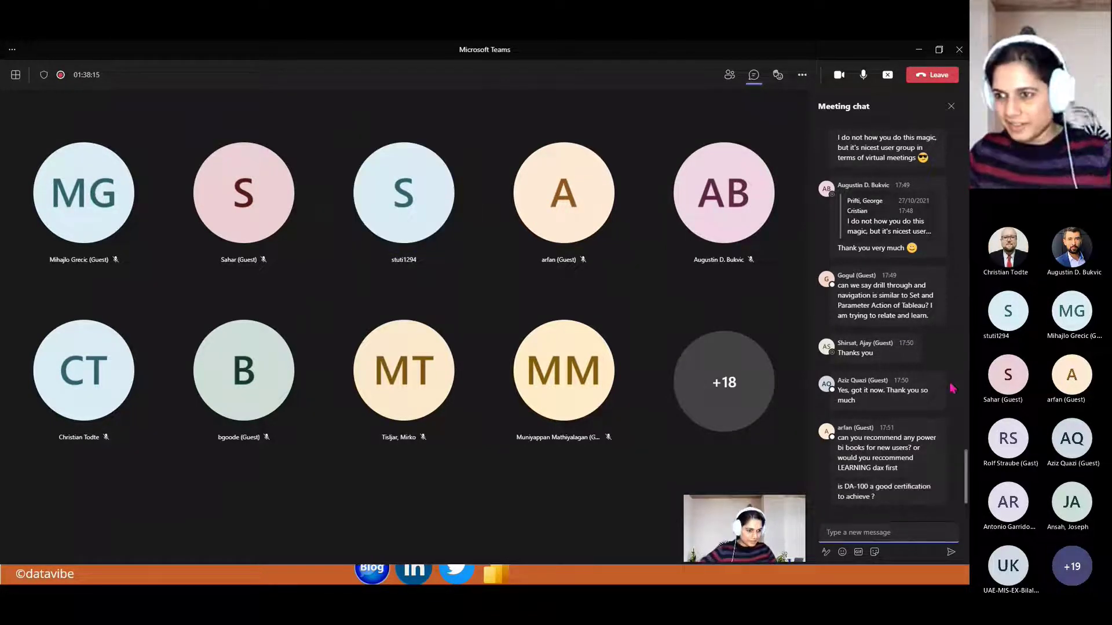
pyautogui.moveTo(940, 400)
pyautogui.scroll(10, 940, 400)
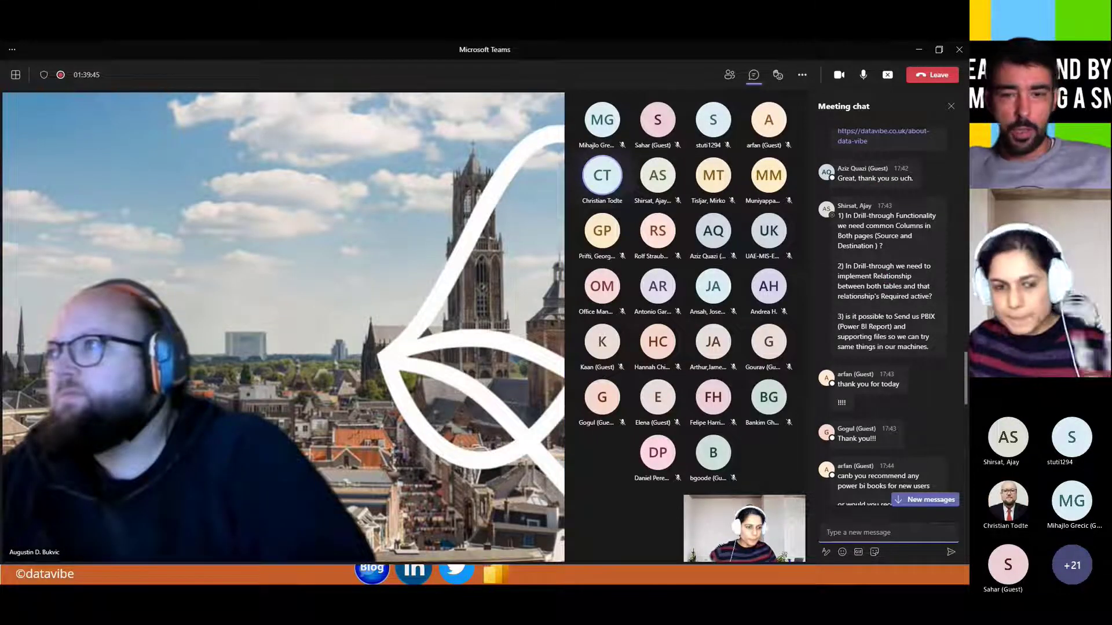
pyautogui.scroll(-2, 939, 414)
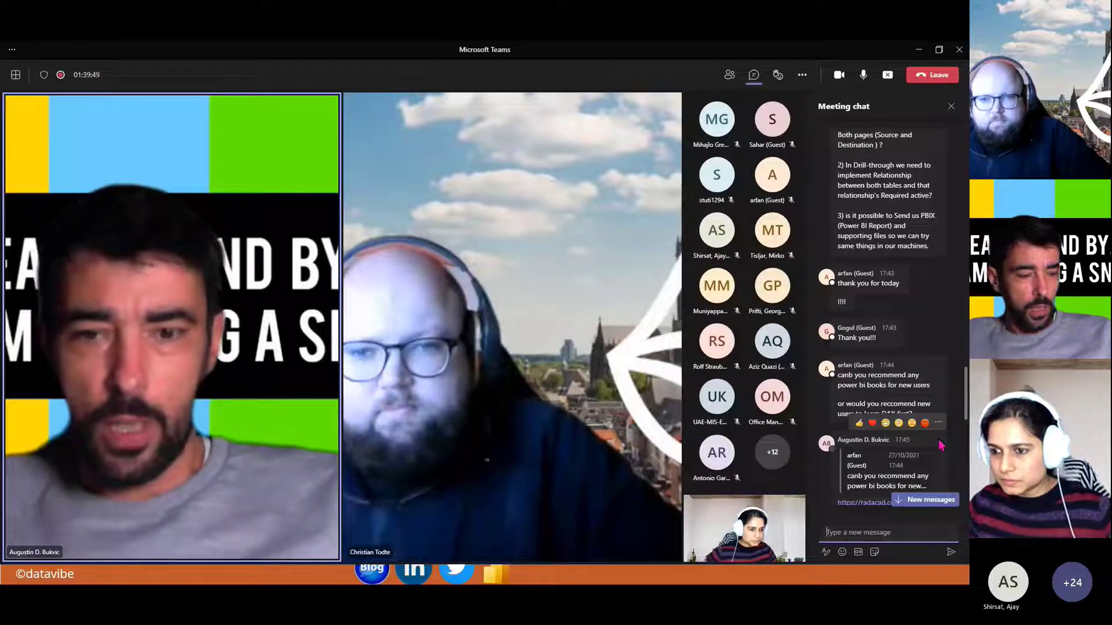
pyautogui.scroll(-2, 940, 445)
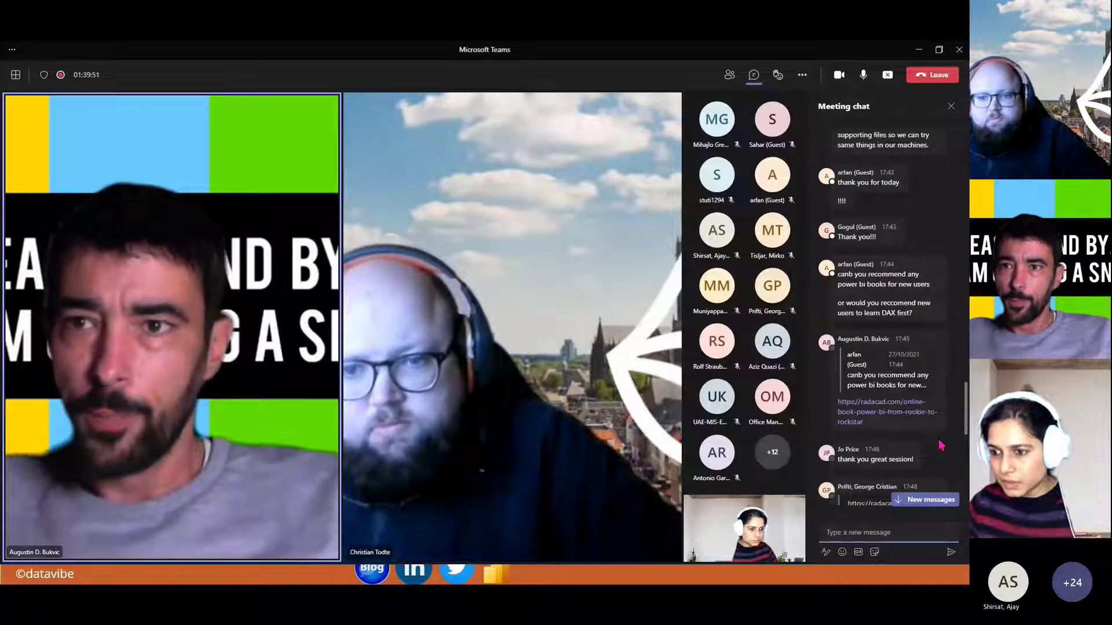
pyautogui.scroll(-5, 940, 444)
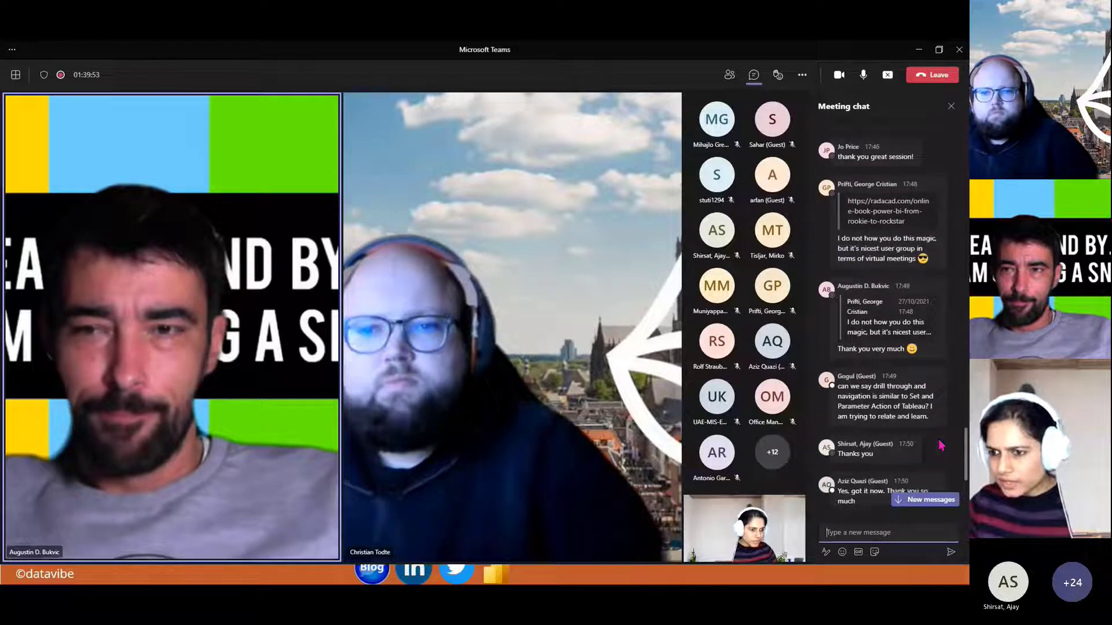
pyautogui.scroll(-3, 940, 445)
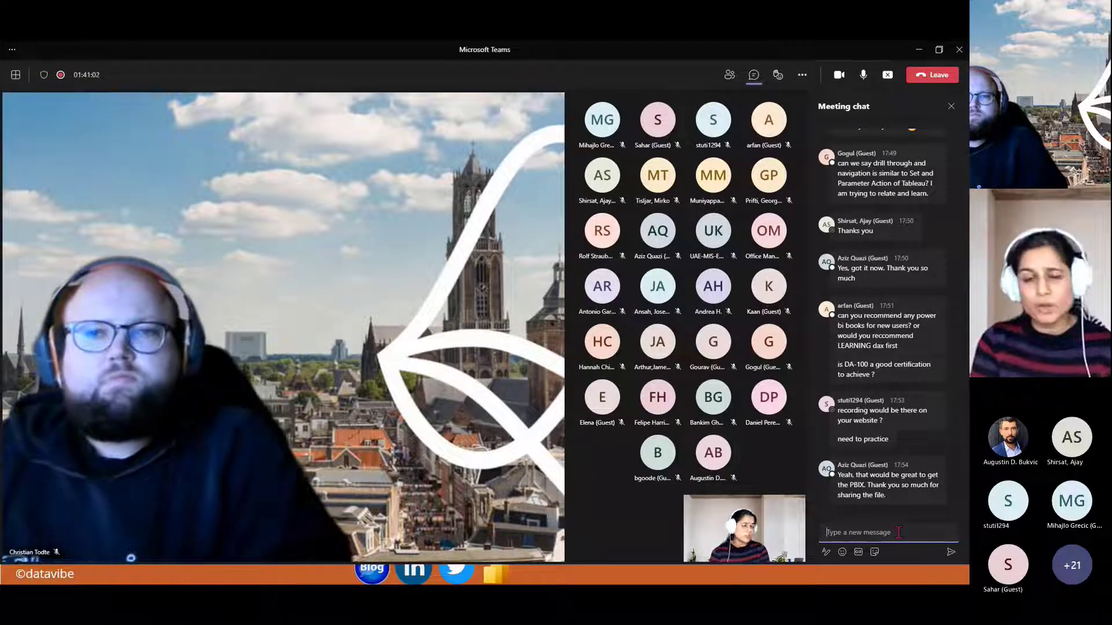
pyautogui.click(898, 531)
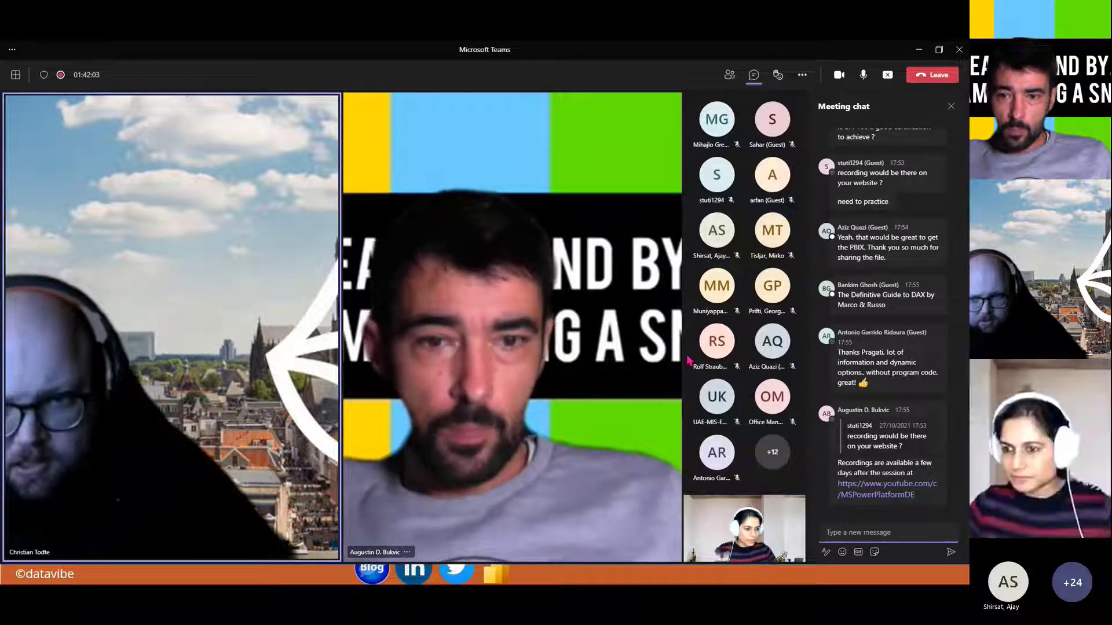
# - Close the meeting chat and stop sharing the screen in the Teams meeting
pyautogui.click(950, 109)
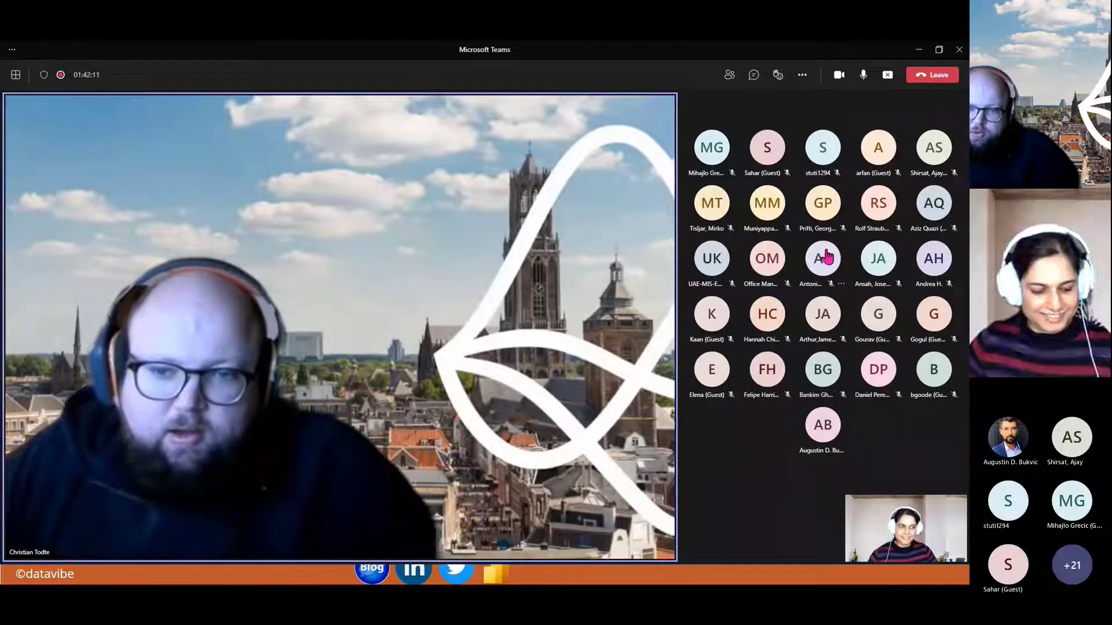
pyautogui.click(882, 93)
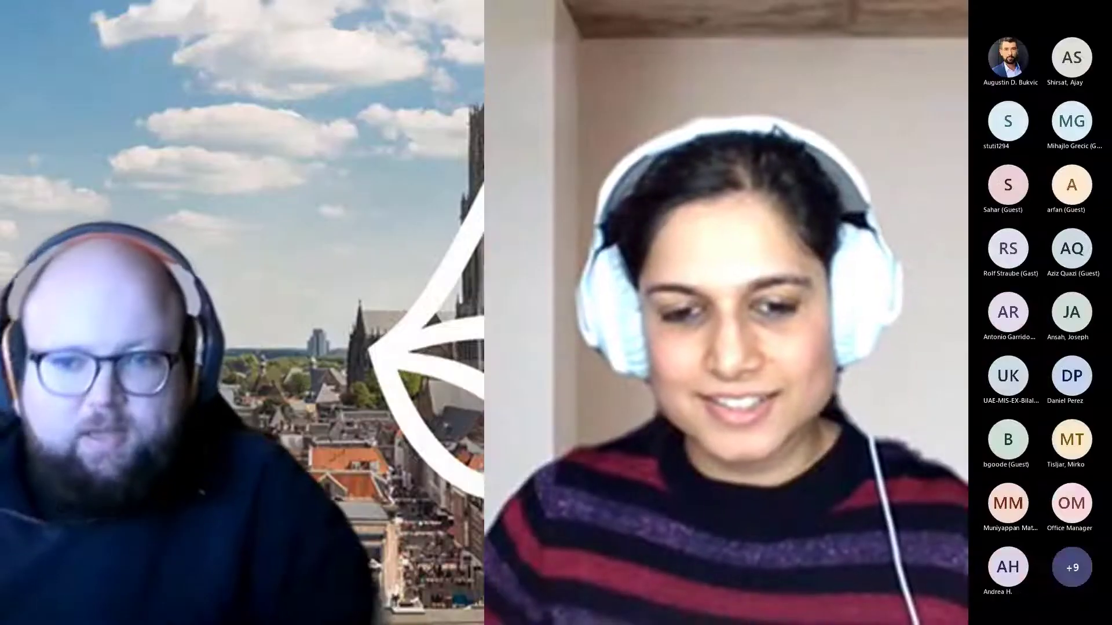